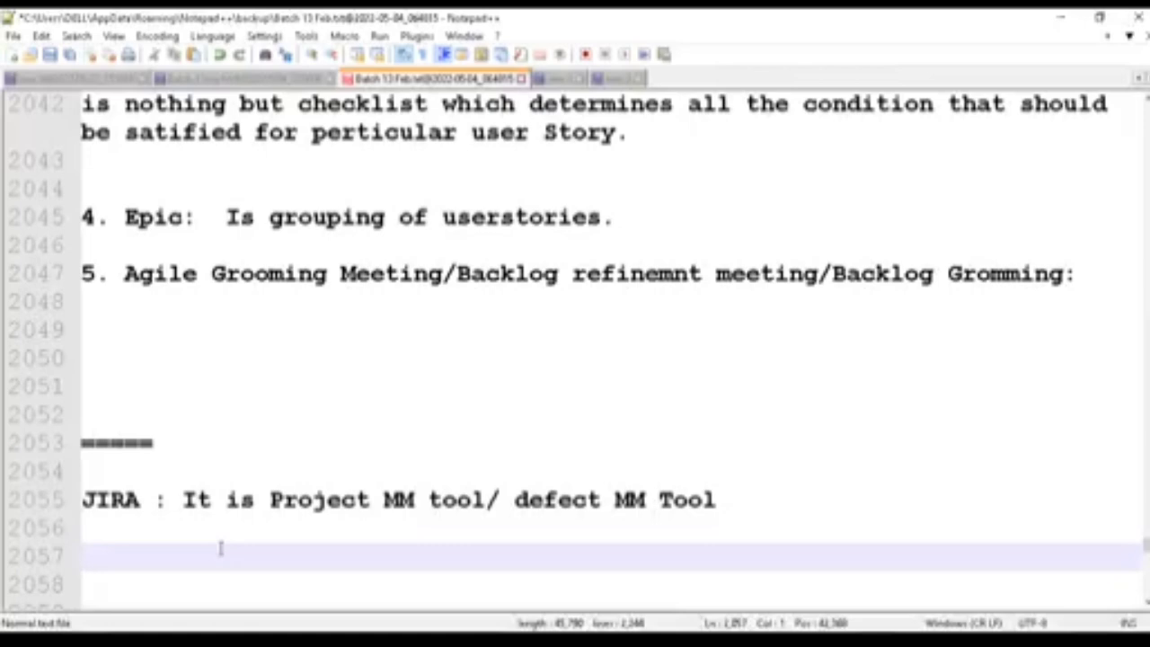
- Review the JIRA definition line, highlighting its project and defect MM tool wording
left_click(277, 501)
left_click_drag(284, 503, 354, 513)
left_click_drag(588, 500, 690, 493)
left_click(728, 499)
left_click(355, 525)
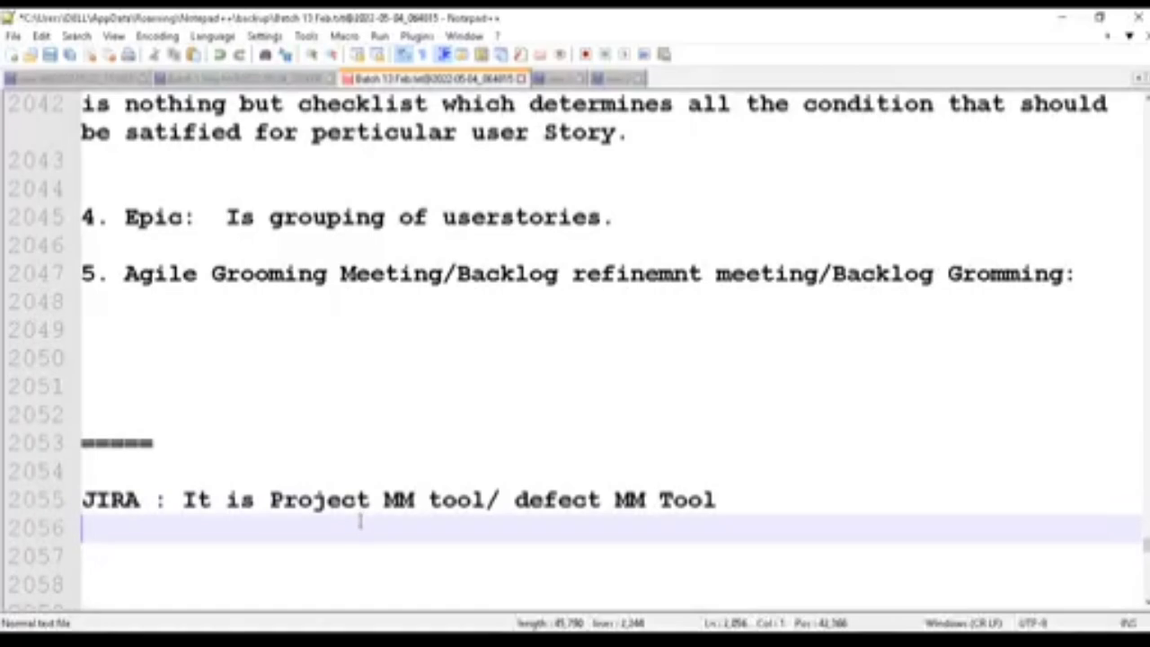
- Compare the JIRA definition with the "JIRA And HPALM" heading, highlighting the two tool names
scroll(355, 524, "down", 2)
left_click(243, 472)
double_click(247, 472)
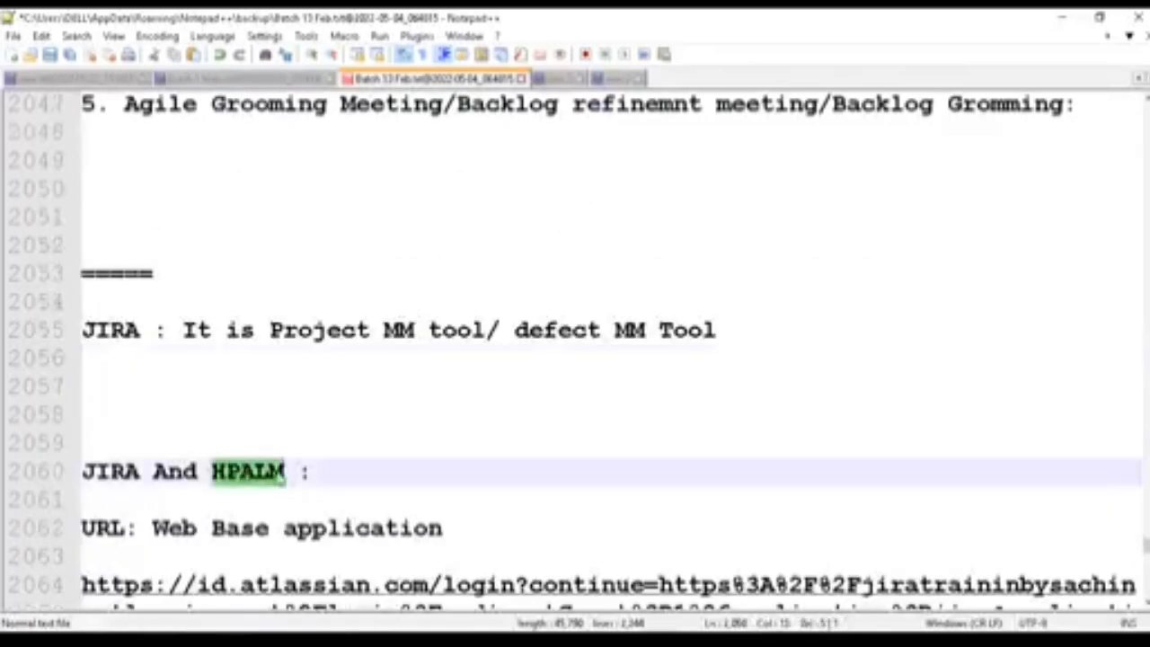
left_click(300, 472)
left_click_drag(287, 472, 210, 472)
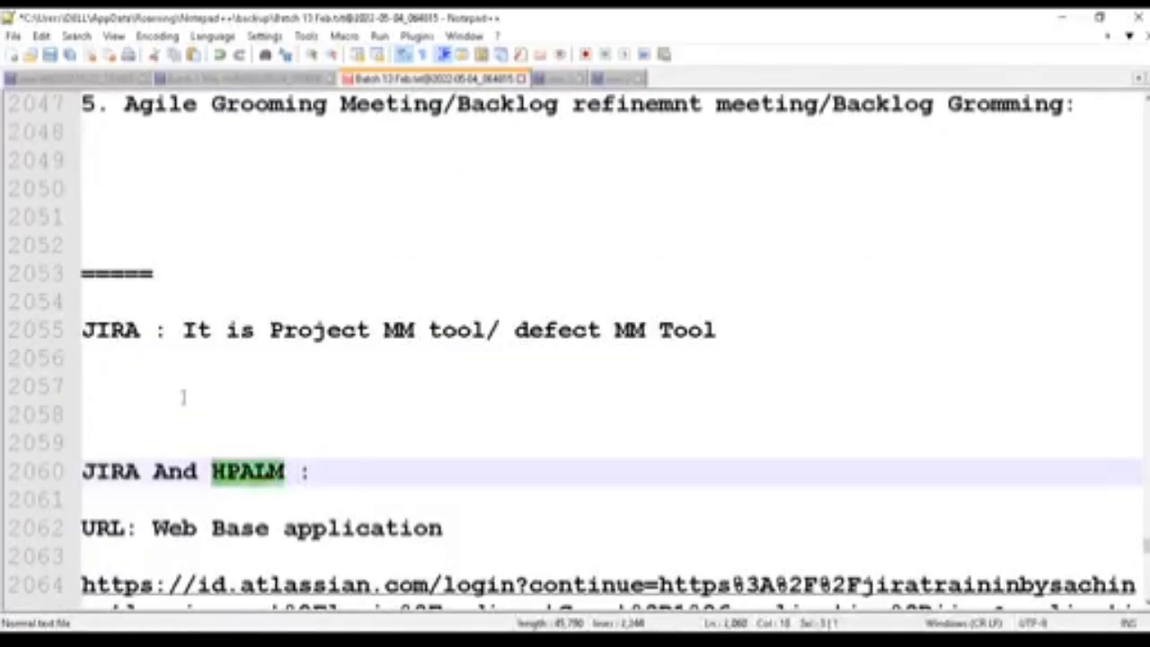
left_click(126, 329)
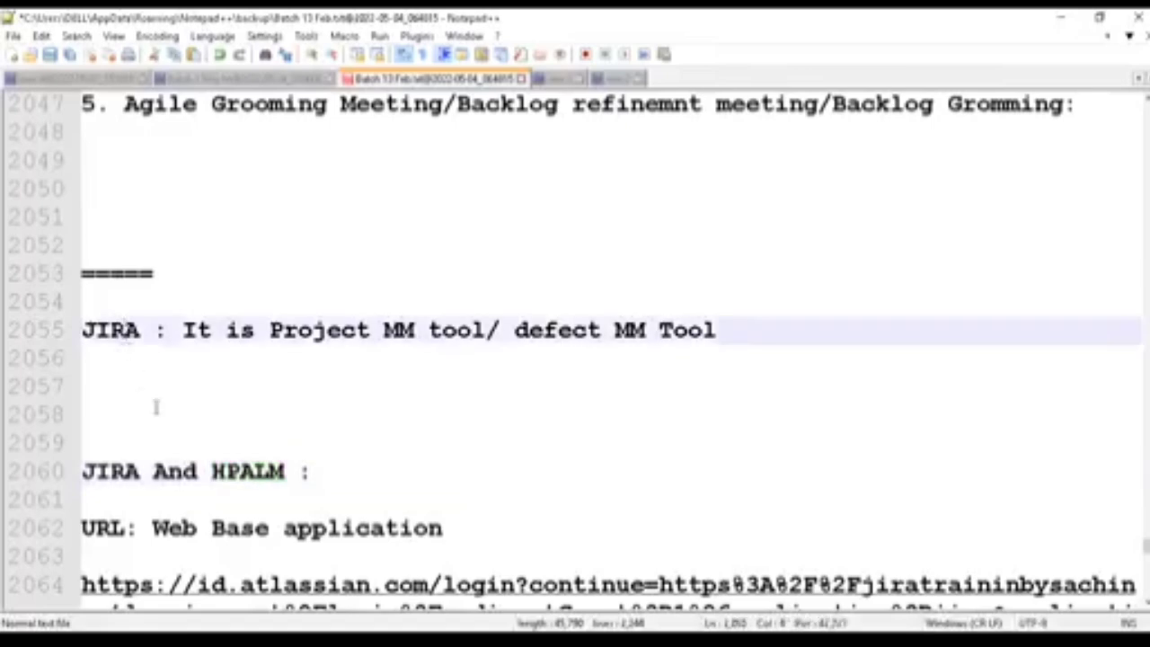
double_click(232, 471)
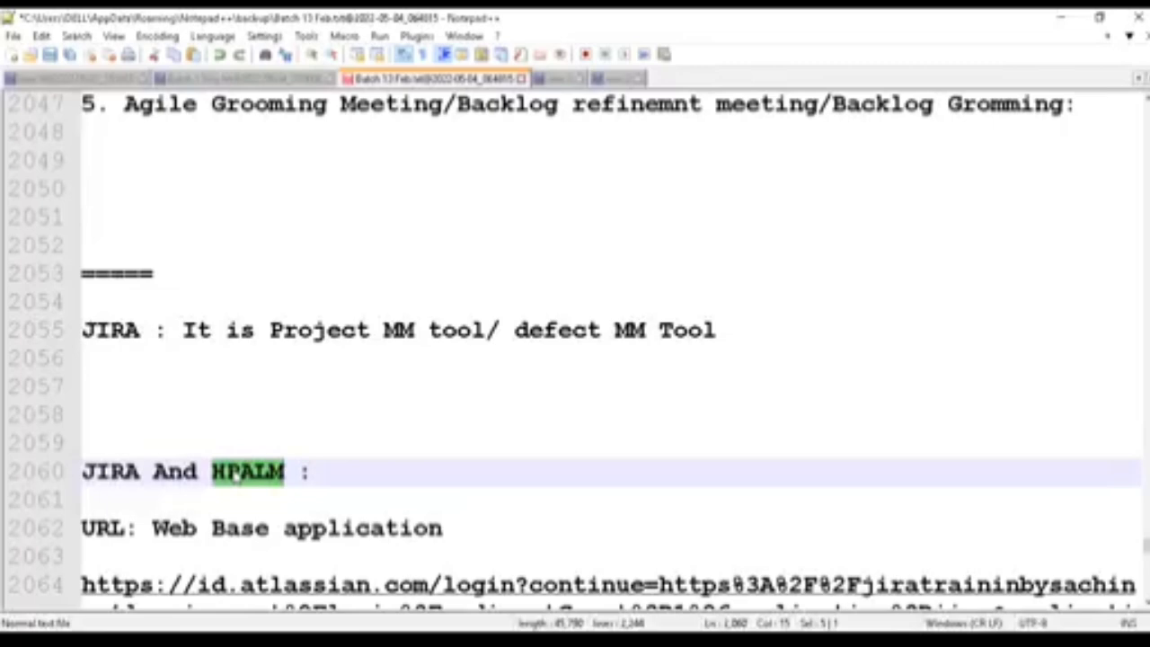
left_click(228, 472)
left_click(113, 471)
left_click_drag(142, 331, 83, 319)
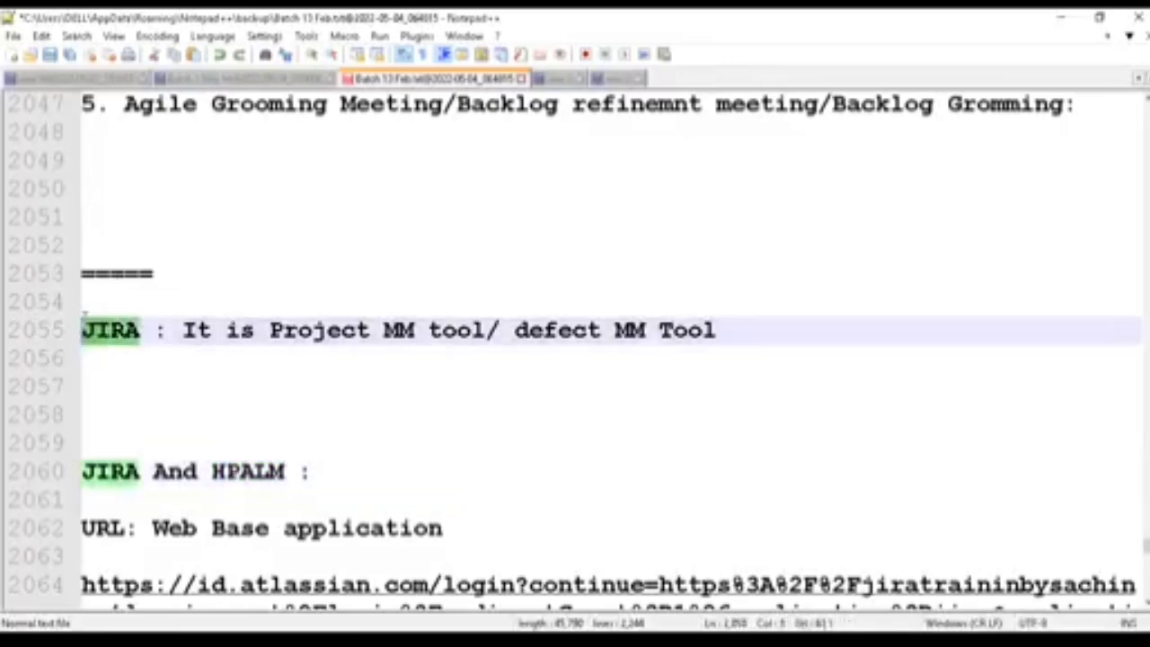
left_click(195, 415)
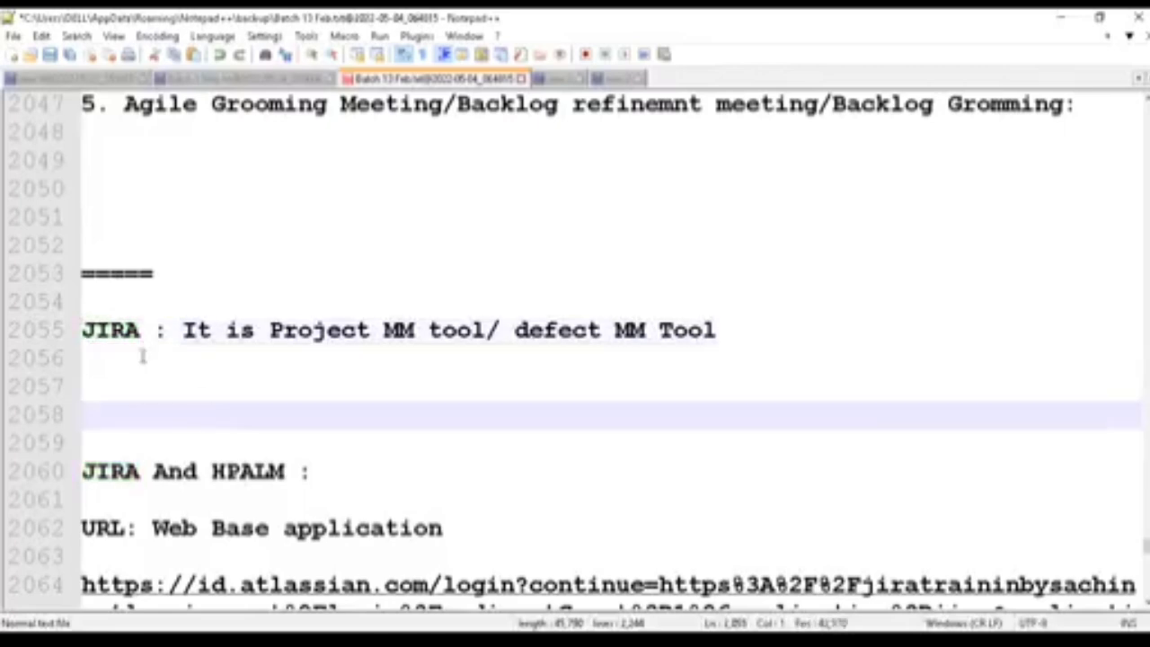
left_click_drag(139, 331, 82, 330)
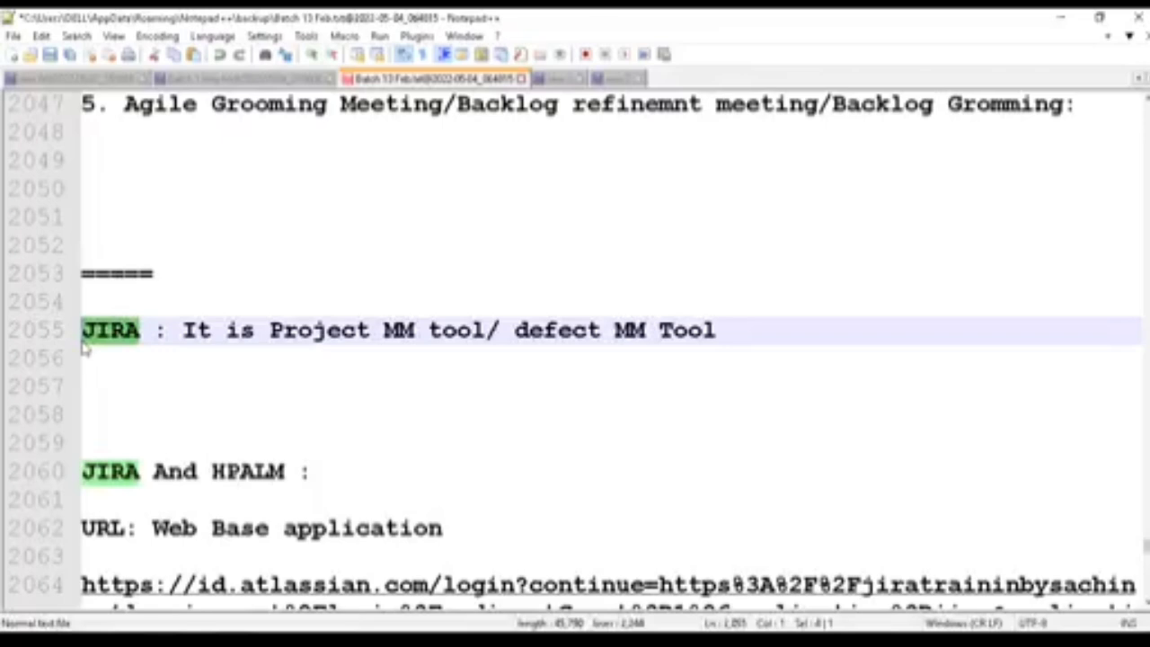
left_click(140, 331)
left_click_drag(140, 331, 82, 331)
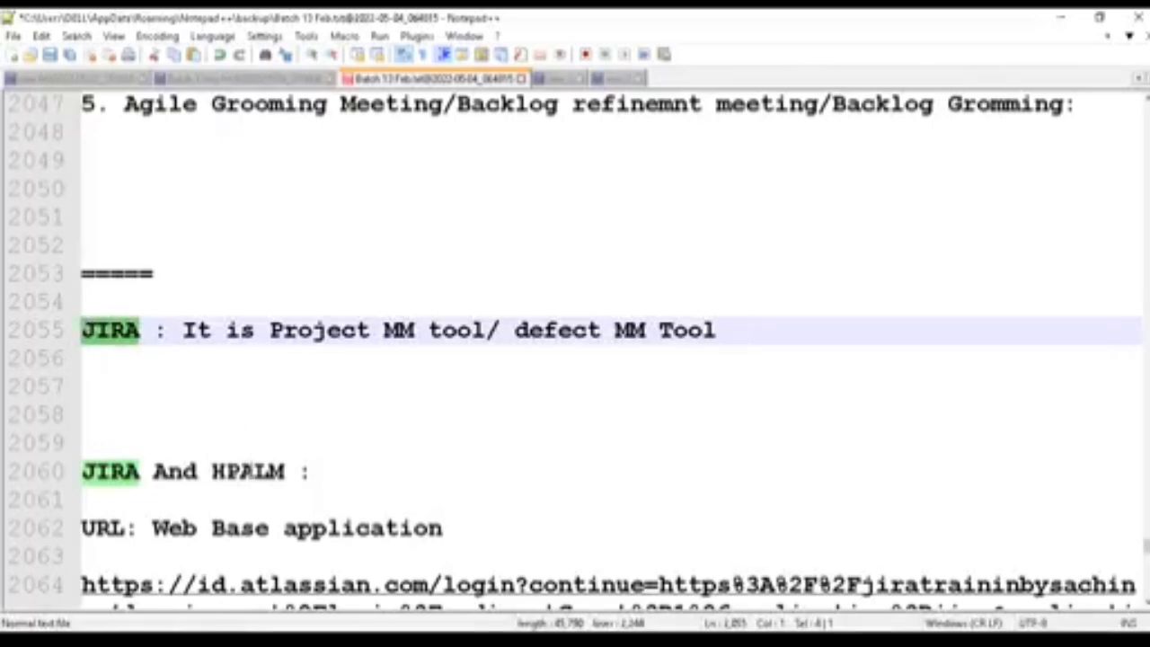
double_click(248, 471)
left_click_drag(141, 329, 70, 333)
left_click(136, 381)
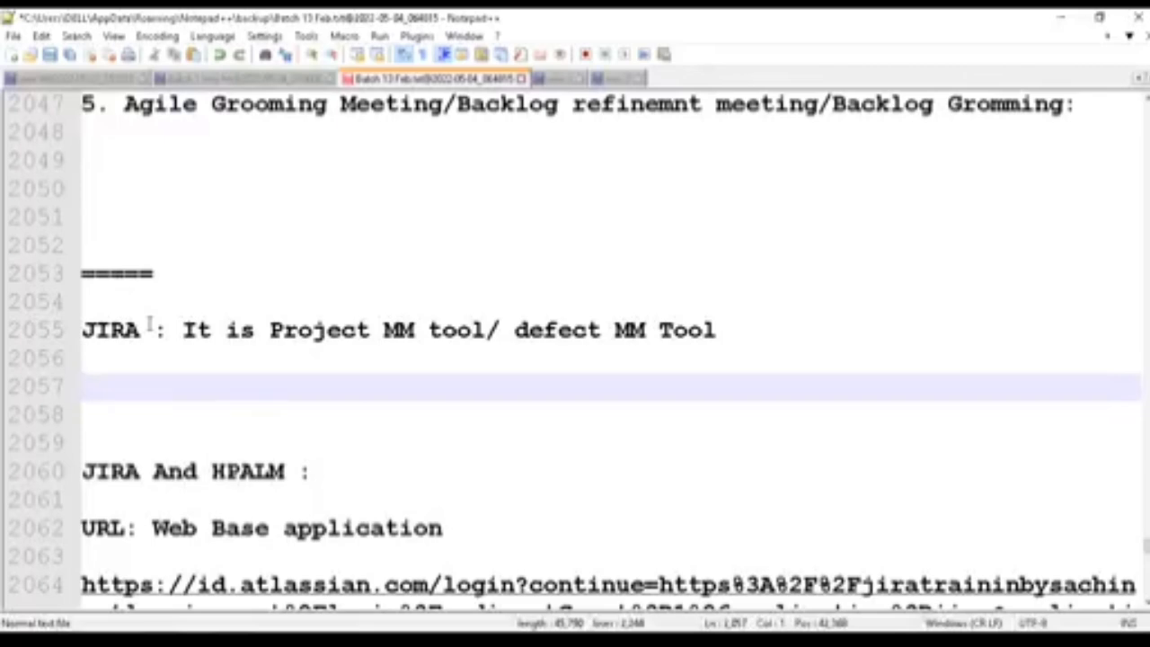
- Review the "URL: Web Base application" note and highlight the full Atlassian login link beneath it
left_click(320, 469)
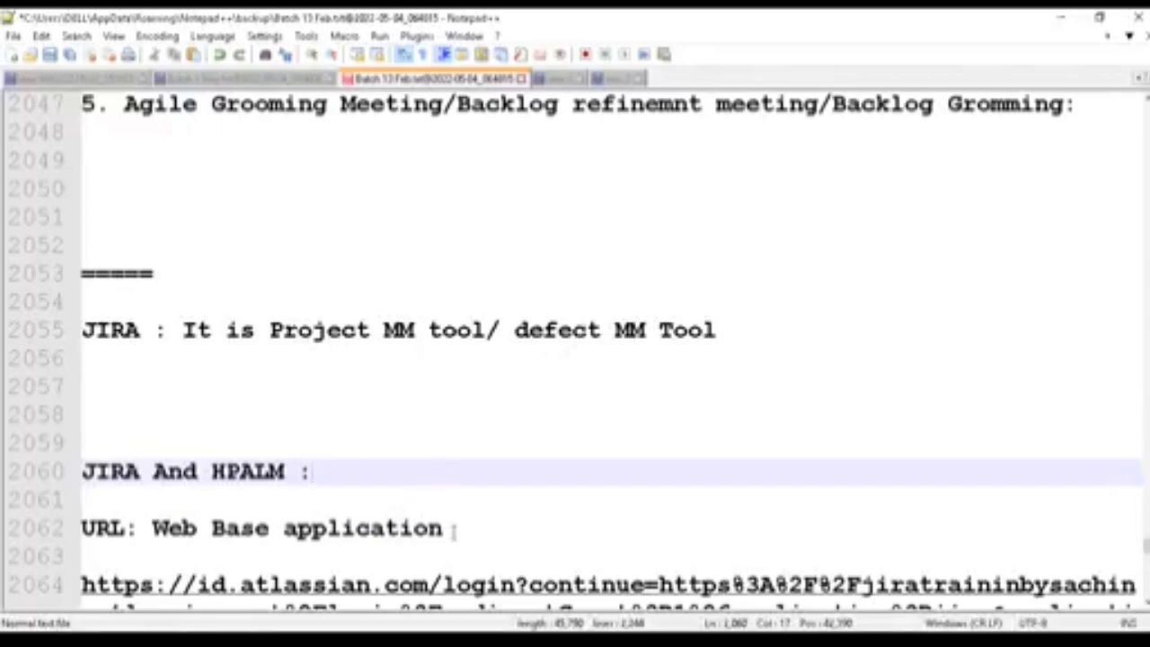
left_click_drag(449, 528, 81, 528)
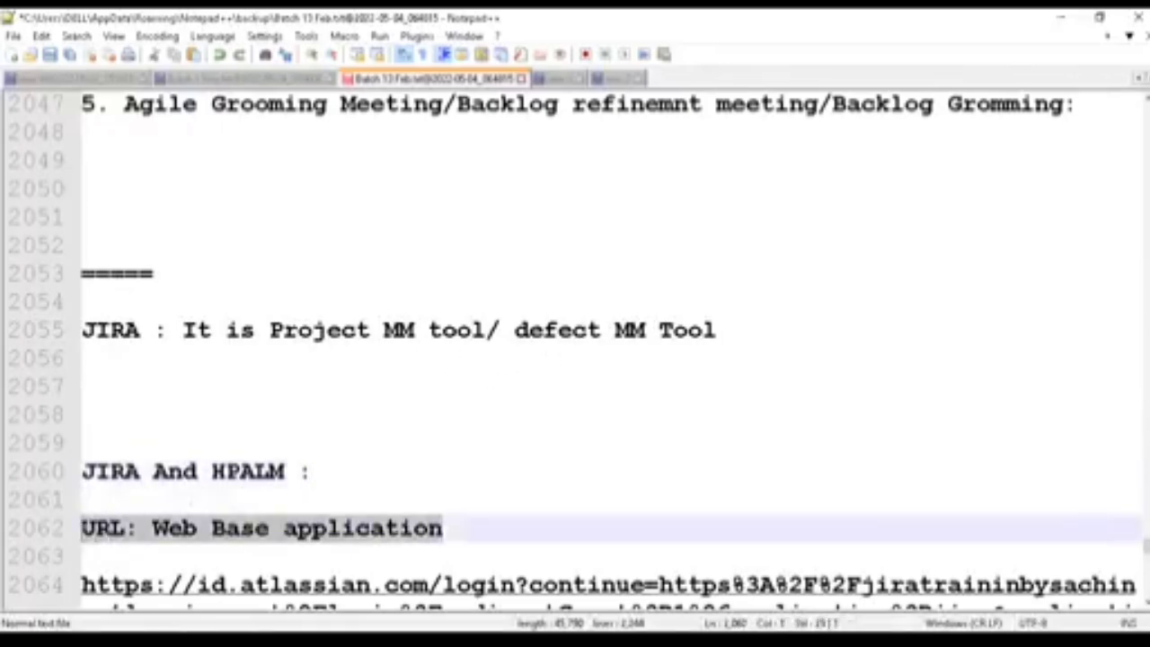
left_click(182, 529)
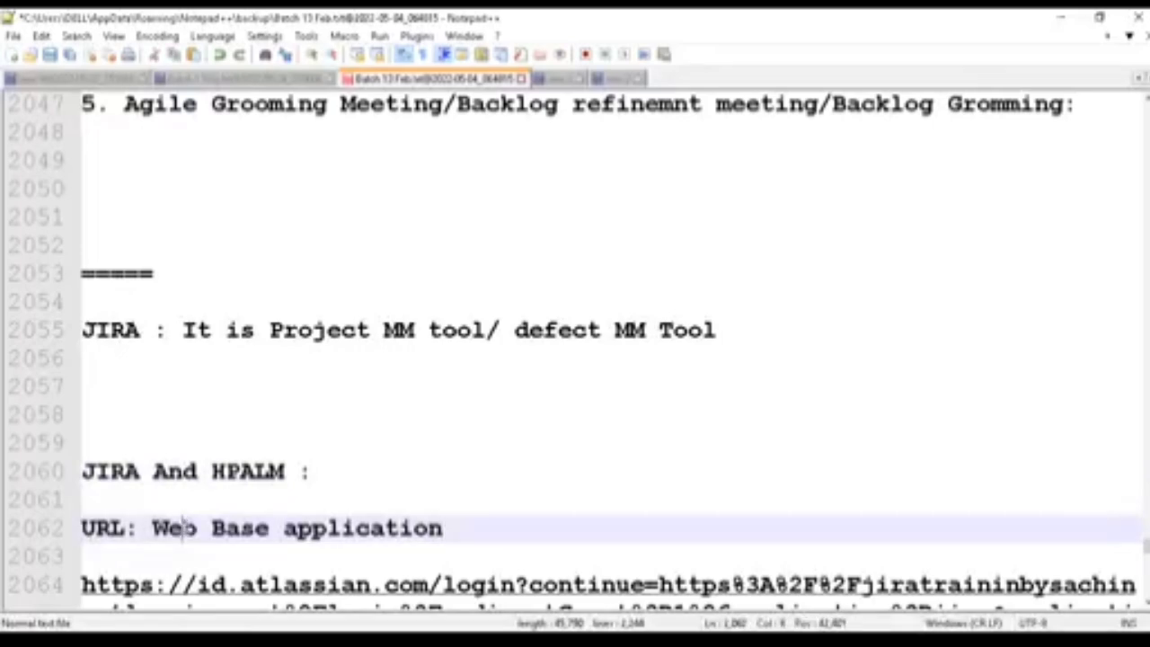
scroll(181, 528, "down", 2)
left_click(182, 472)
left_click_drag(183, 472, 83, 415)
scroll(189, 530, "up", 1)
left_click(198, 558)
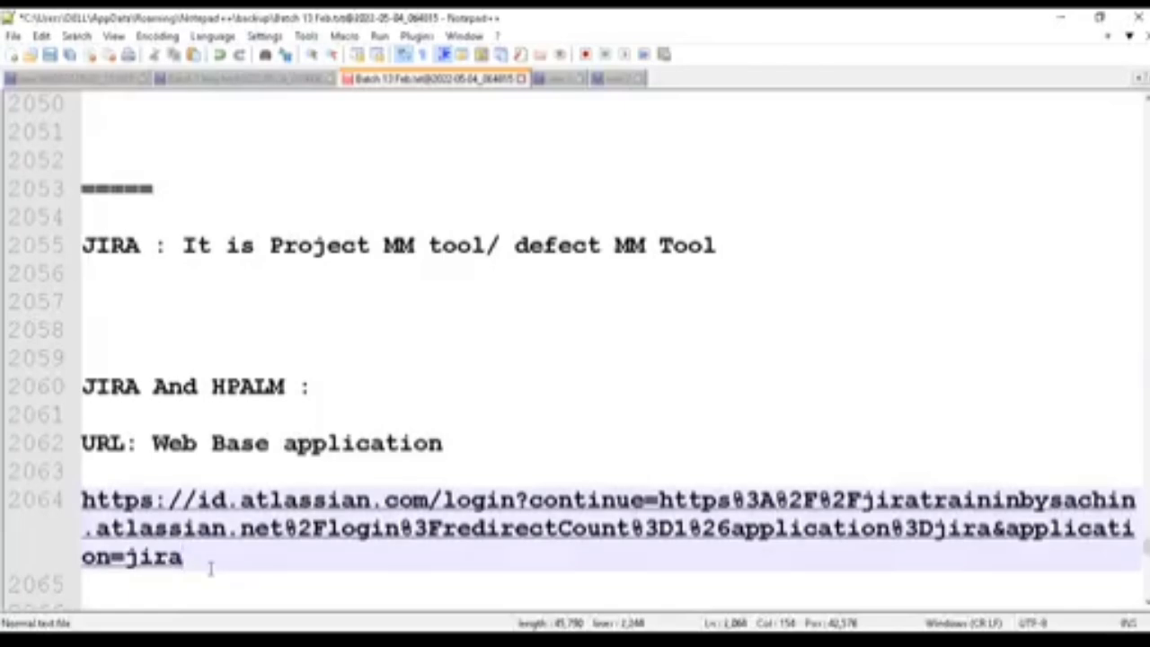
left_click_drag(191, 559, 81, 503)
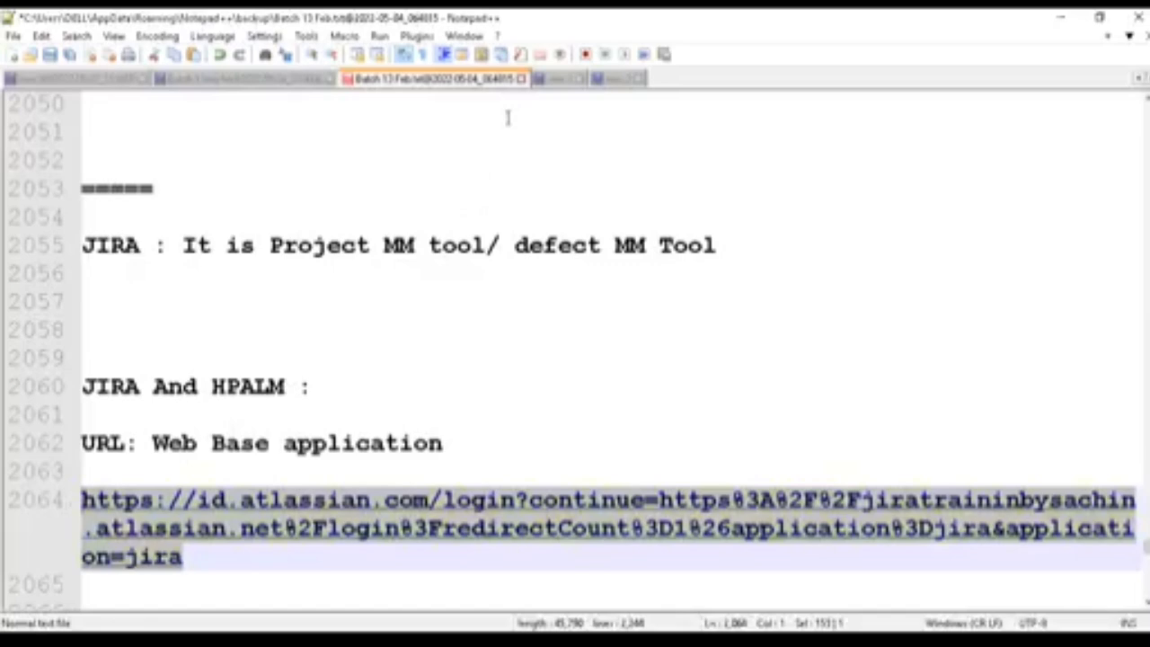
- Switch to the online whiteboard in the browser and draw a large rough box freehand
key("alt+Tab")
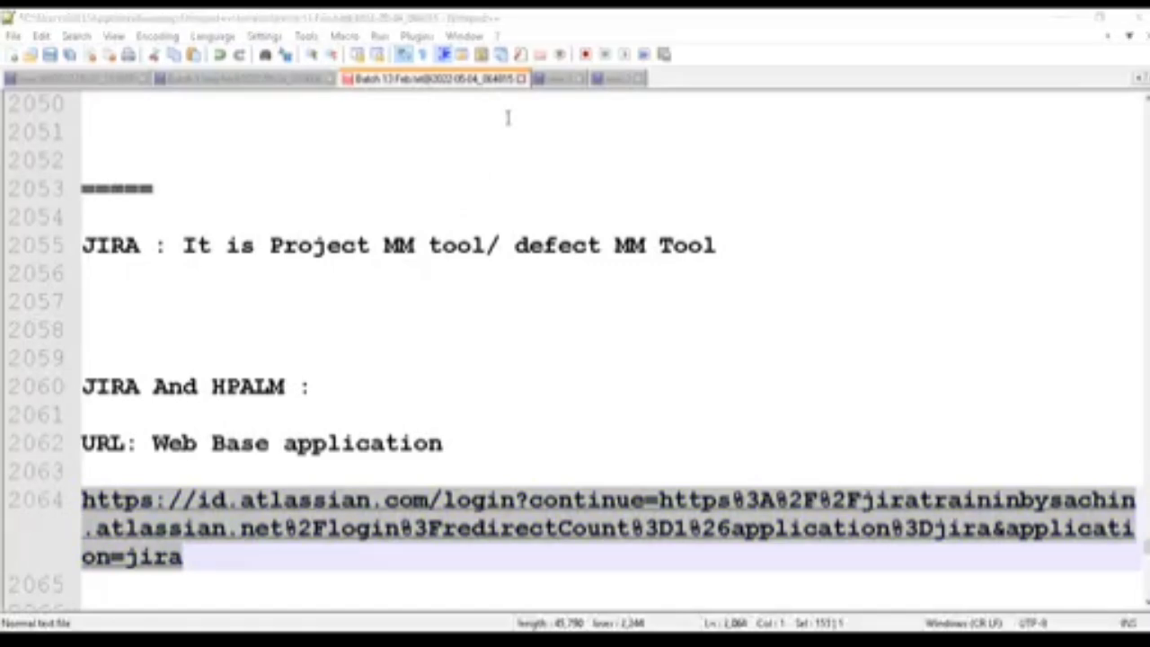
key("alt+Tab")
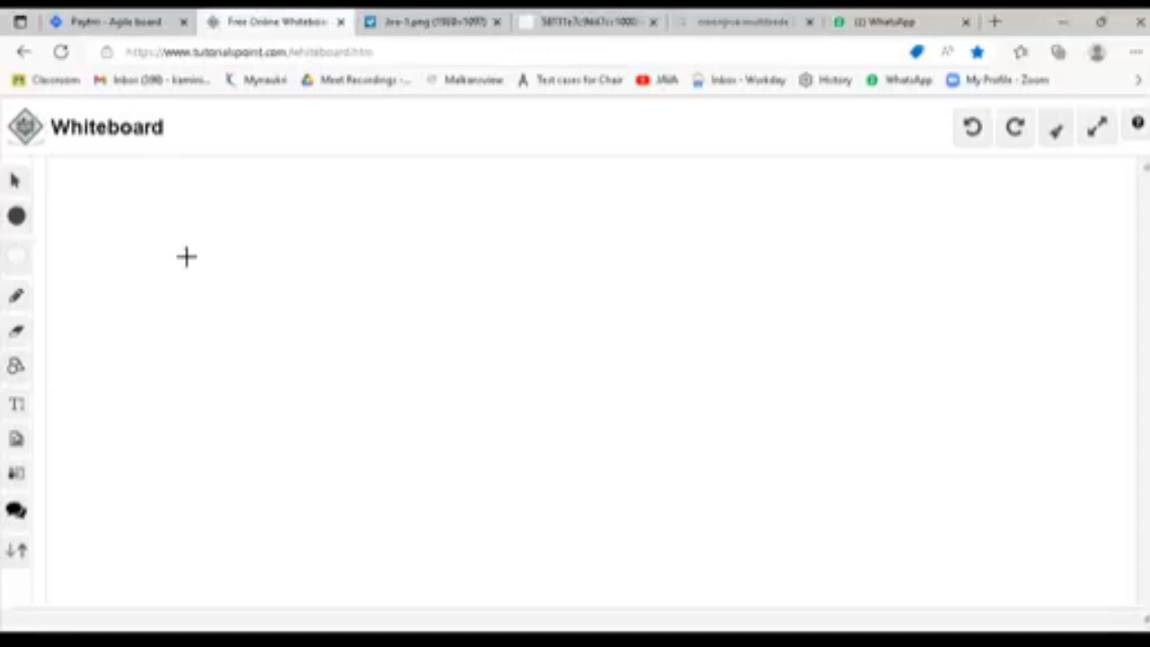
mouse_move(190, 193)
left_mouse_down()
mouse_move(201, 419)
mouse_move(209, 404)
left_mouse_up()
mouse_move(192, 194)
left_mouse_down()
mouse_move(753, 217)
mouse_move(773, 495)
mouse_move(723, 496)
left_mouse_up()
left_click_drag(177, 476, 178, 399)
mouse_move(209, 411)
left_mouse_down()
mouse_move(277, 477)
mouse_move(336, 474)
left_mouse_up()
- Draw three lettered circles in a row inside the box and an arrow pointing at the last one
mouse_move(322, 251)
left_mouse_down()
mouse_move(294, 318)
mouse_move(350, 260)
left_mouse_up()
mouse_move(552, 257)
left_mouse_down()
mouse_move(545, 315)
mouse_move(616, 258)
left_mouse_up()
mouse_move(700, 280)
left_mouse_down()
mouse_move(686, 306)
mouse_move(752, 302)
mouse_move(737, 286)
mouse_move(691, 308)
left_mouse_up()
left_click_drag(581, 300, 571, 286)
mouse_move(367, 293)
left_mouse_down()
mouse_move(372, 311)
mouse_move(384, 299)
left_mouse_up()
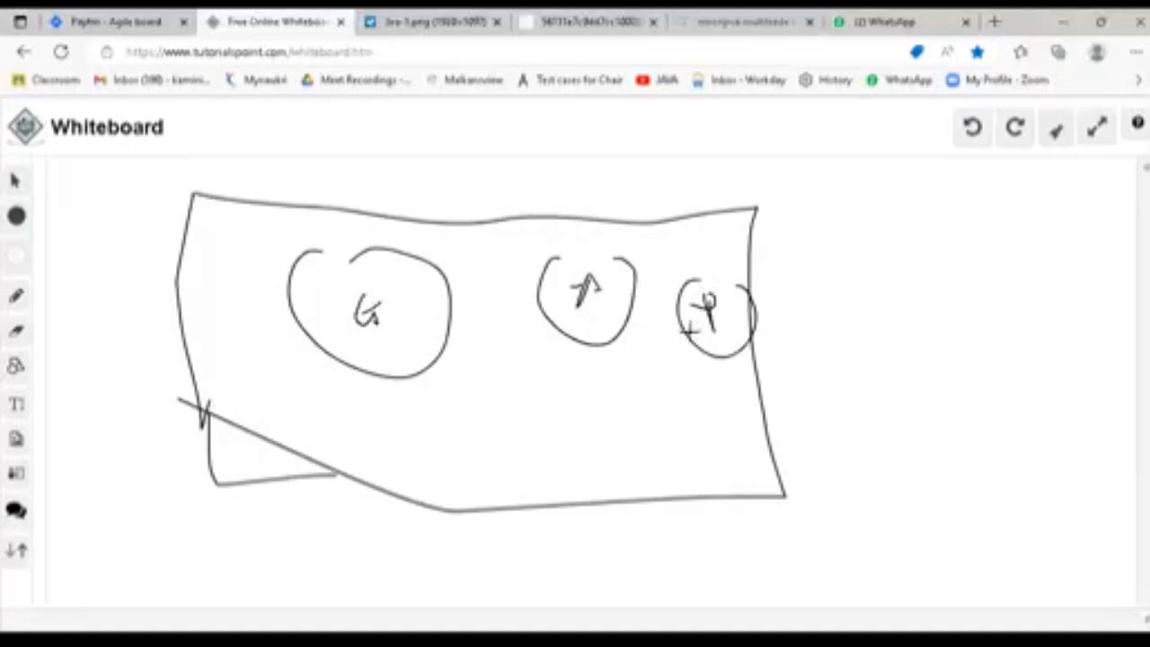
left_click_drag(752, 313, 843, 317)
left_click_drag(723, 318, 782, 334)
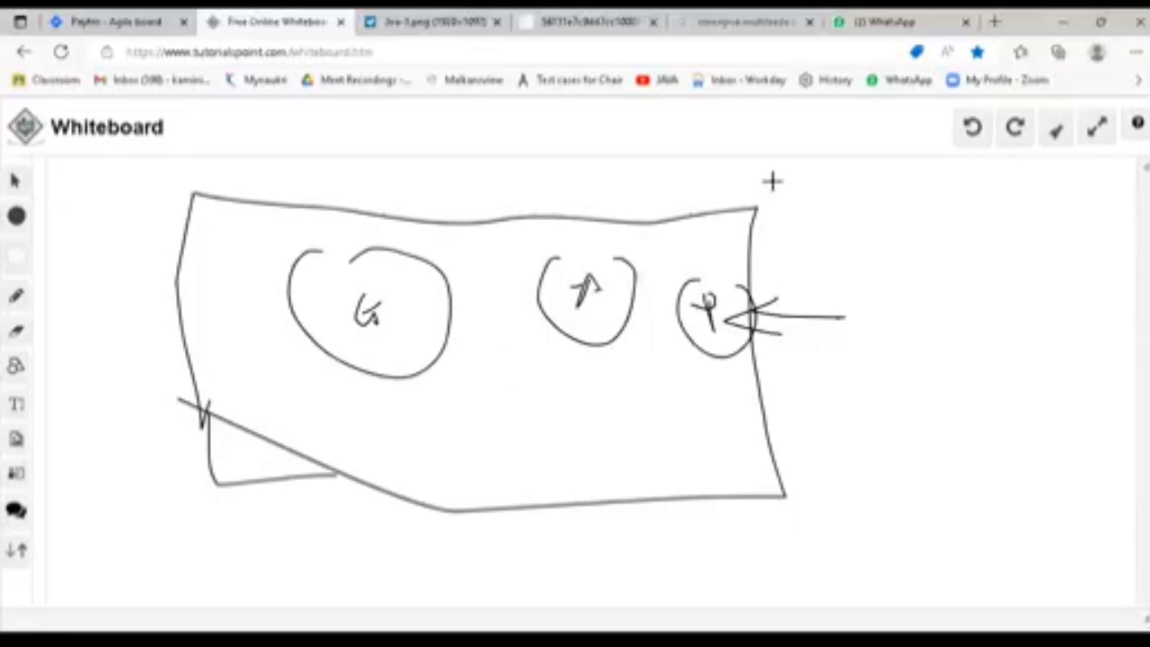
- Clear the entire whiteboard
left_click(1053, 130)
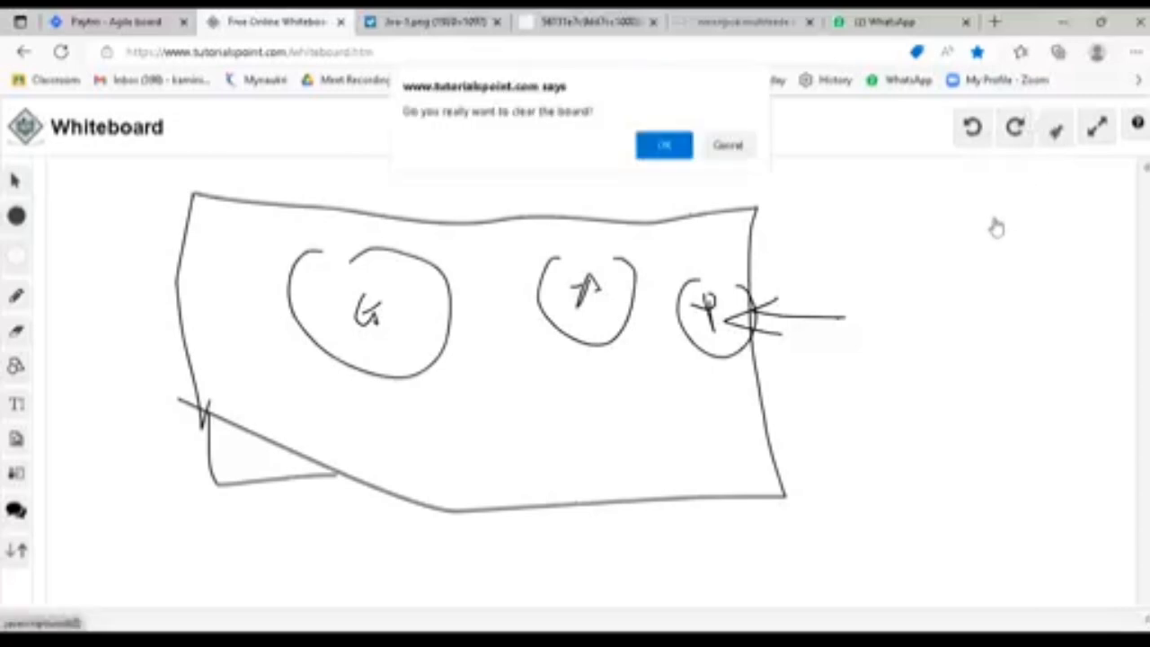
left_click(664, 146)
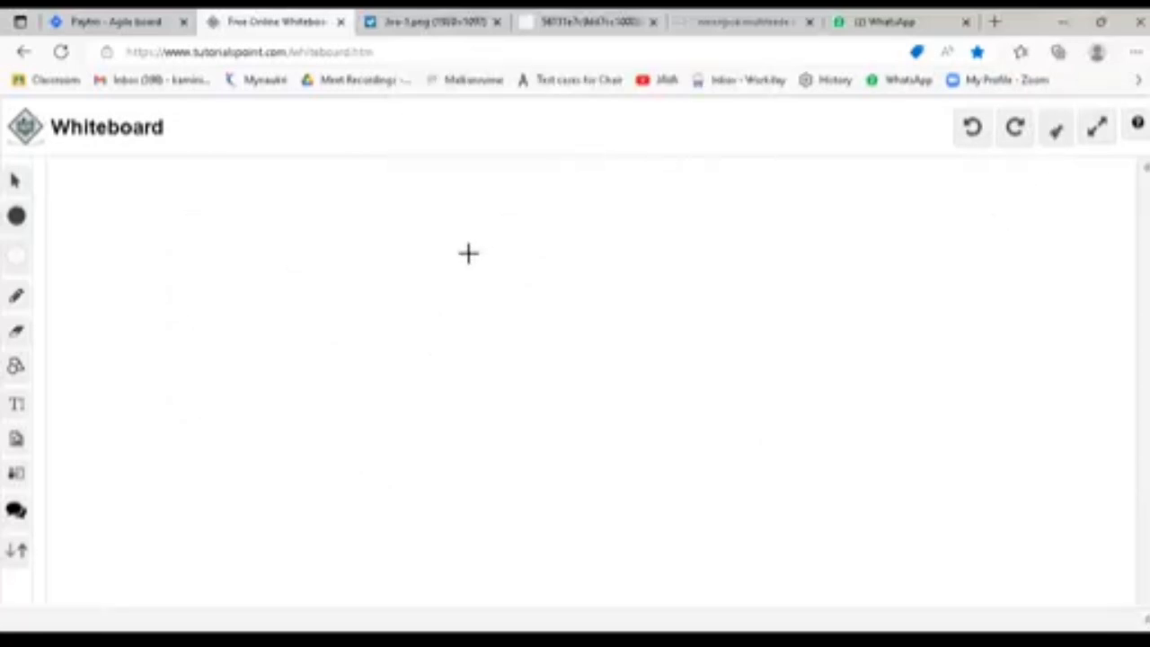
- Switch to Jira, view the Paytm project's roadmap and open the list of all projects
left_click(99, 21)
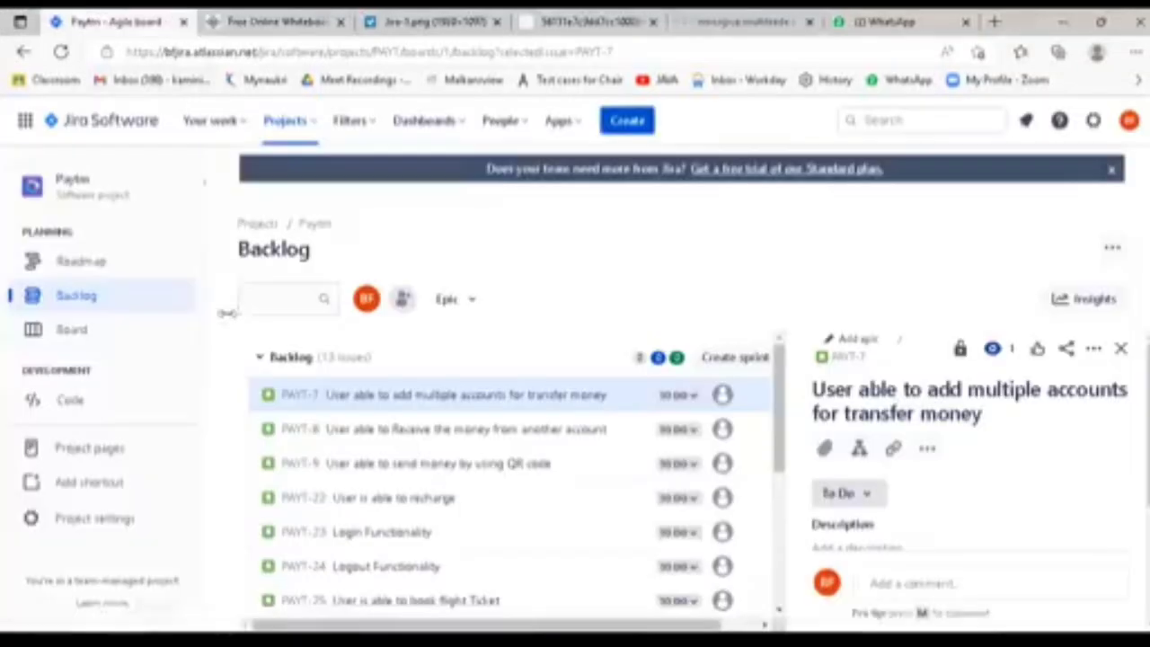
left_click(101, 262)
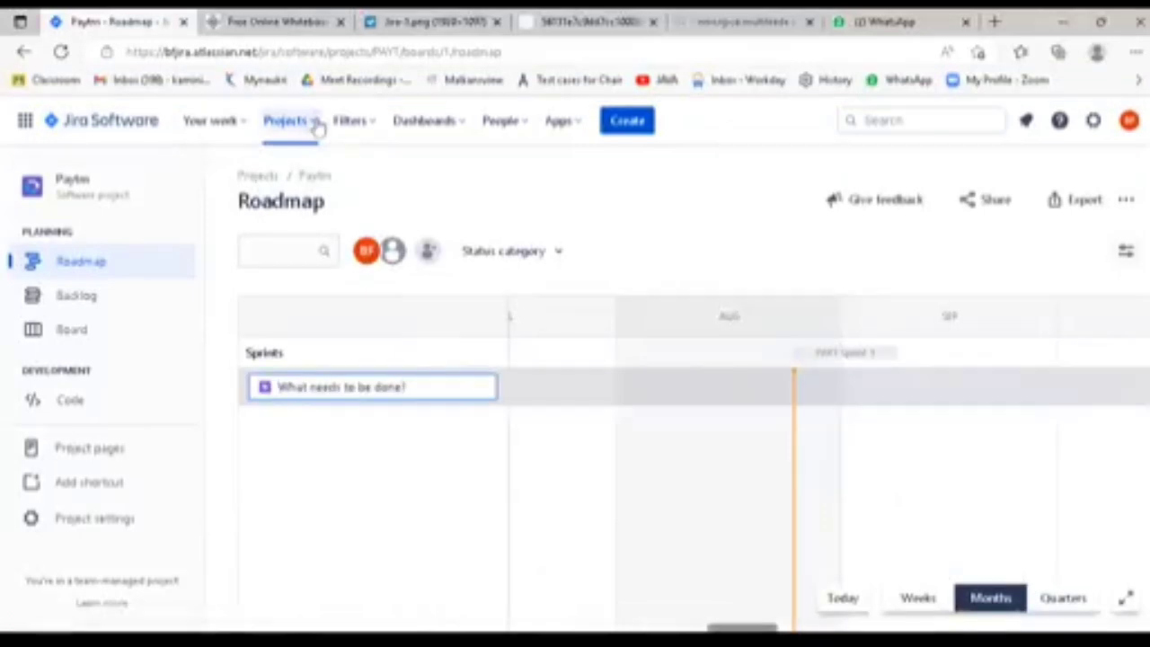
left_click(286, 120)
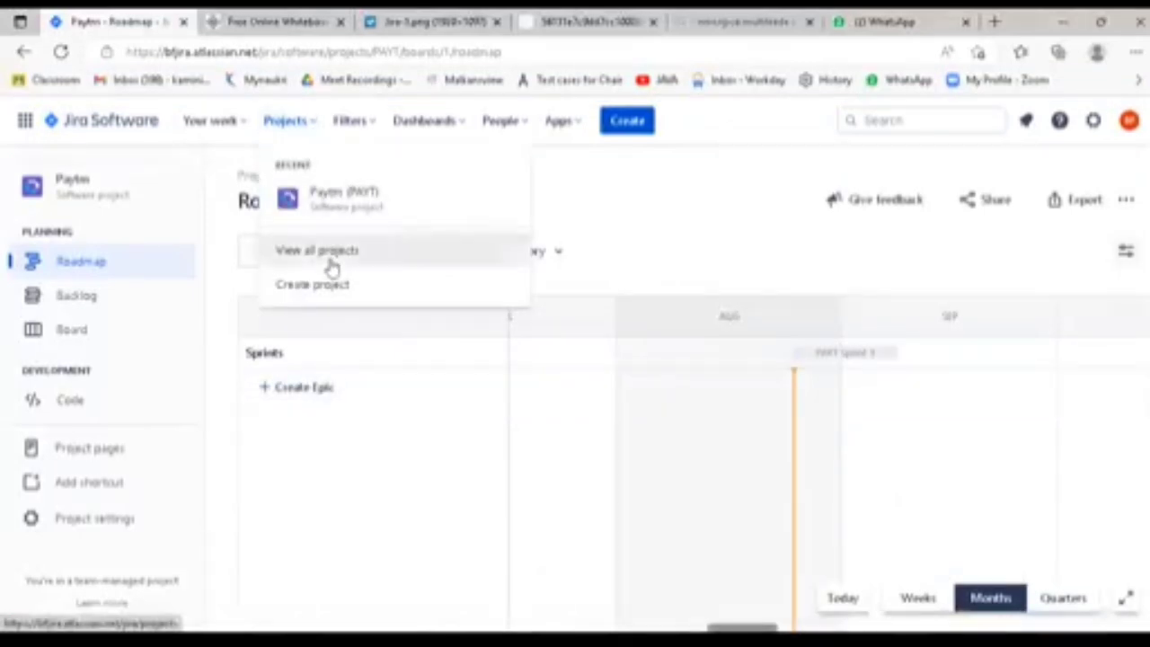
left_click(329, 263)
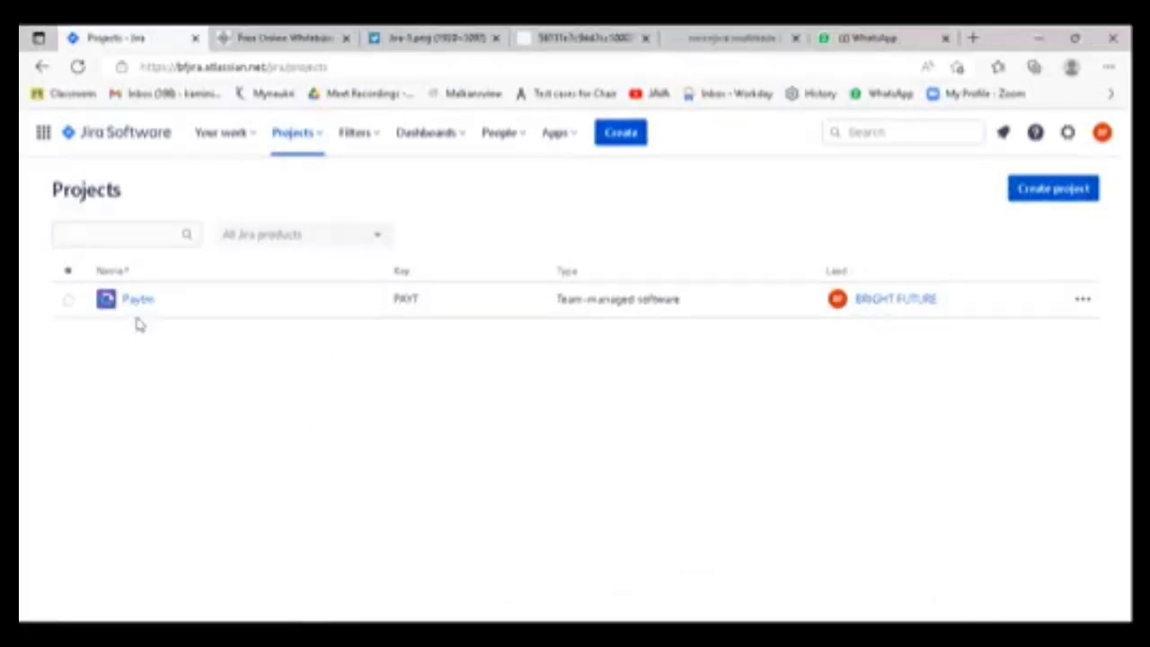
- Examine the Paytm project's entry and its available actions, and return to the project's roadmap
left_click(167, 307)
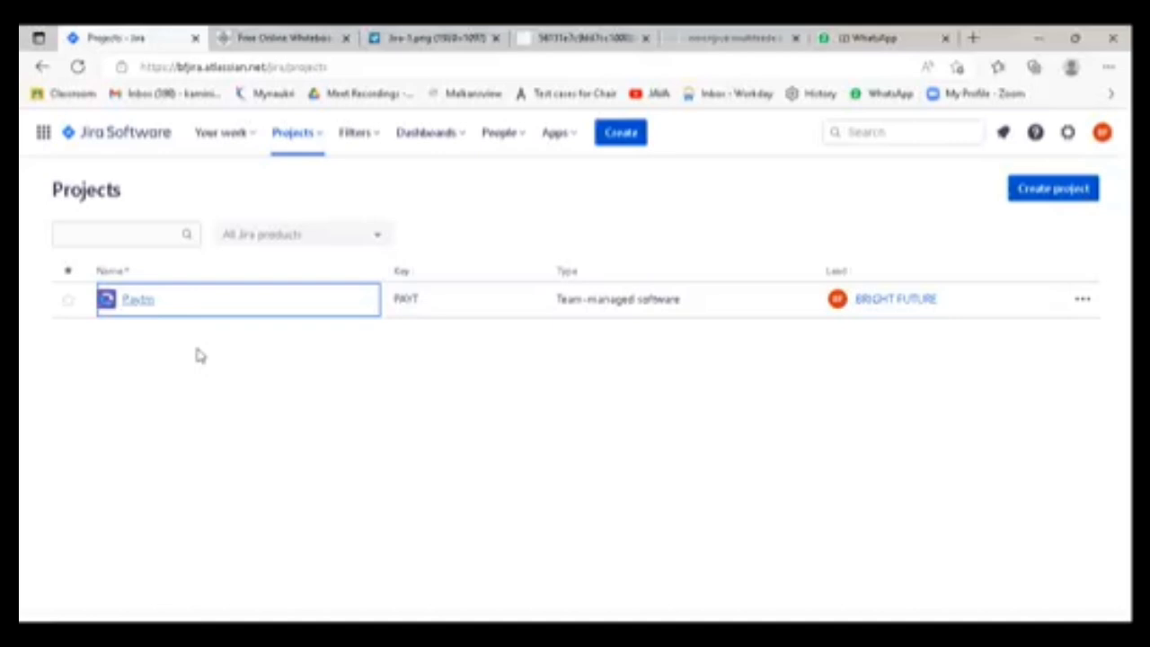
mouse_move(875, 310)
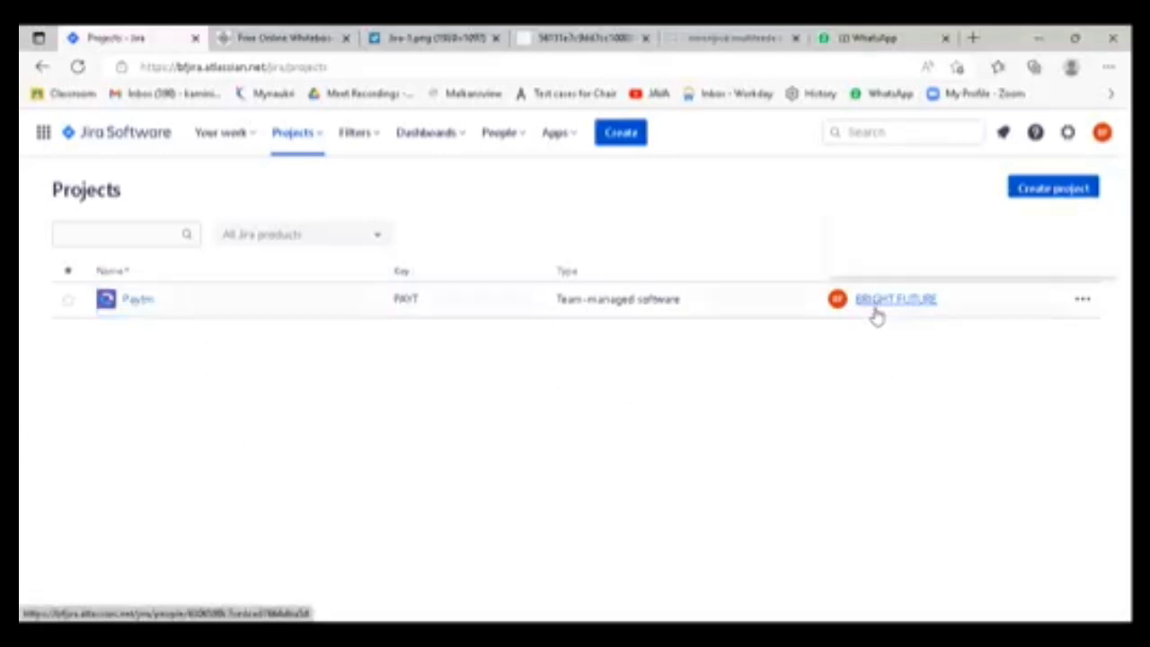
left_click(1082, 301)
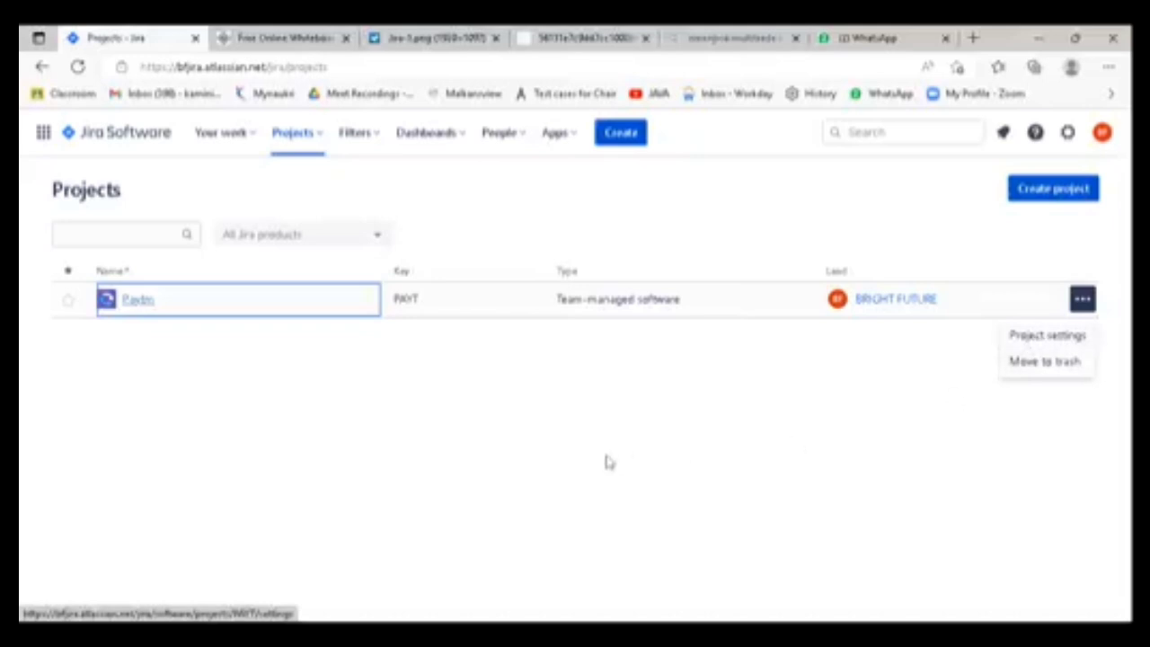
left_click(329, 488)
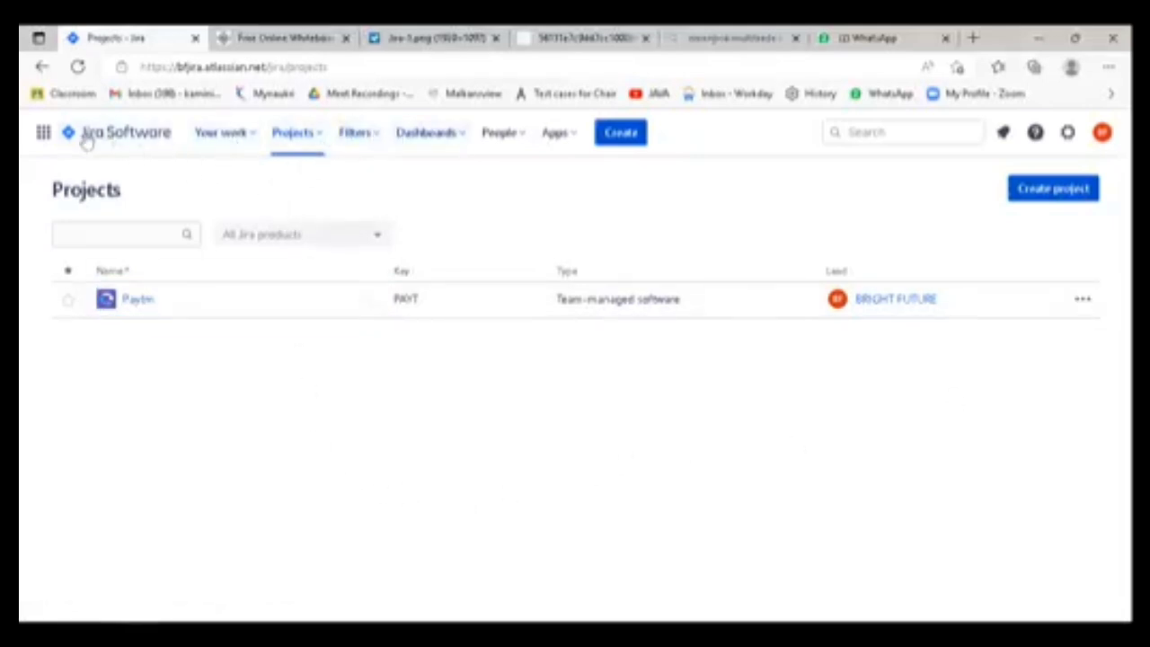
left_click(41, 67)
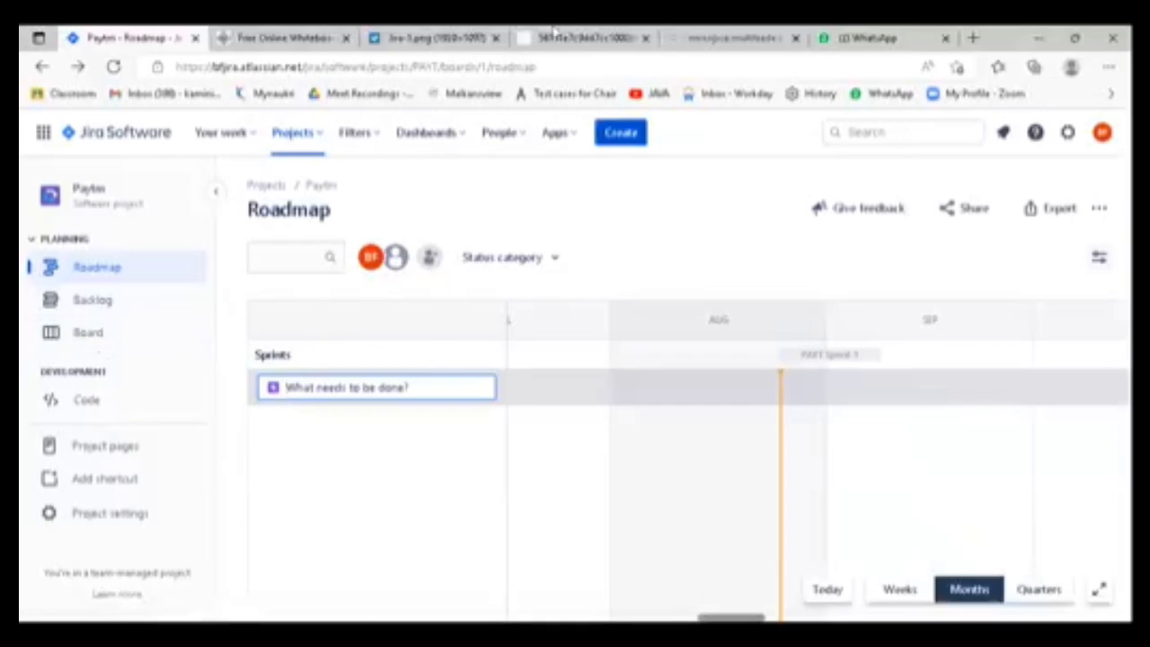
- Compare the two sample Jira board images with the Paytm roadmap, ending on the All sprints sample
left_click(580, 39)
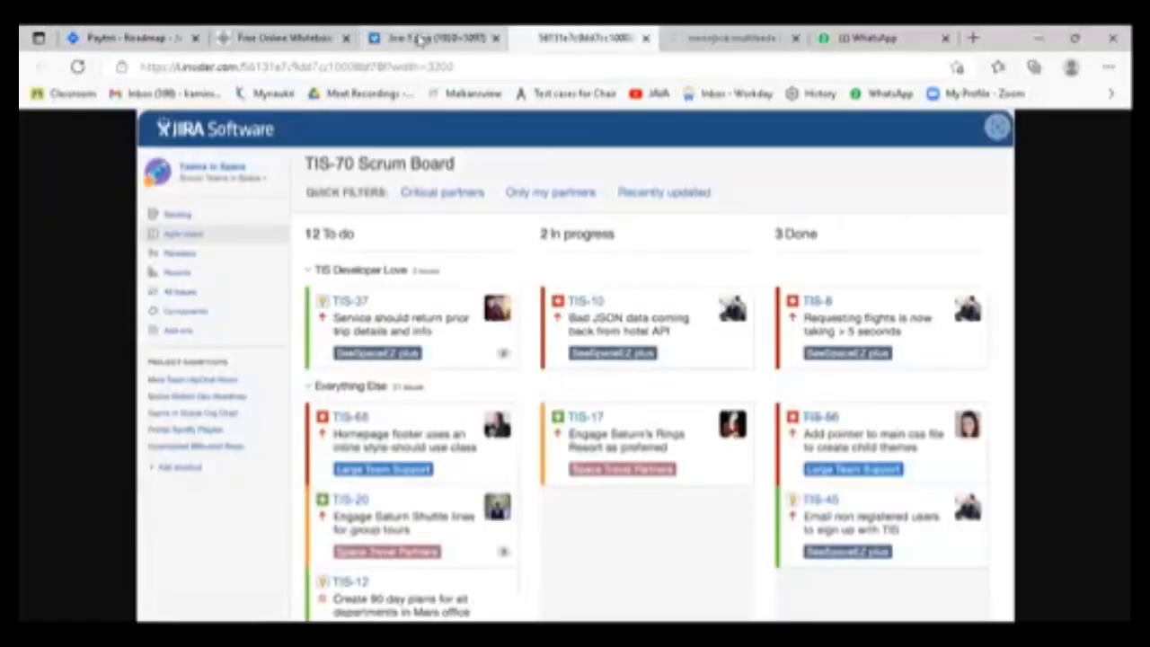
left_click(144, 39)
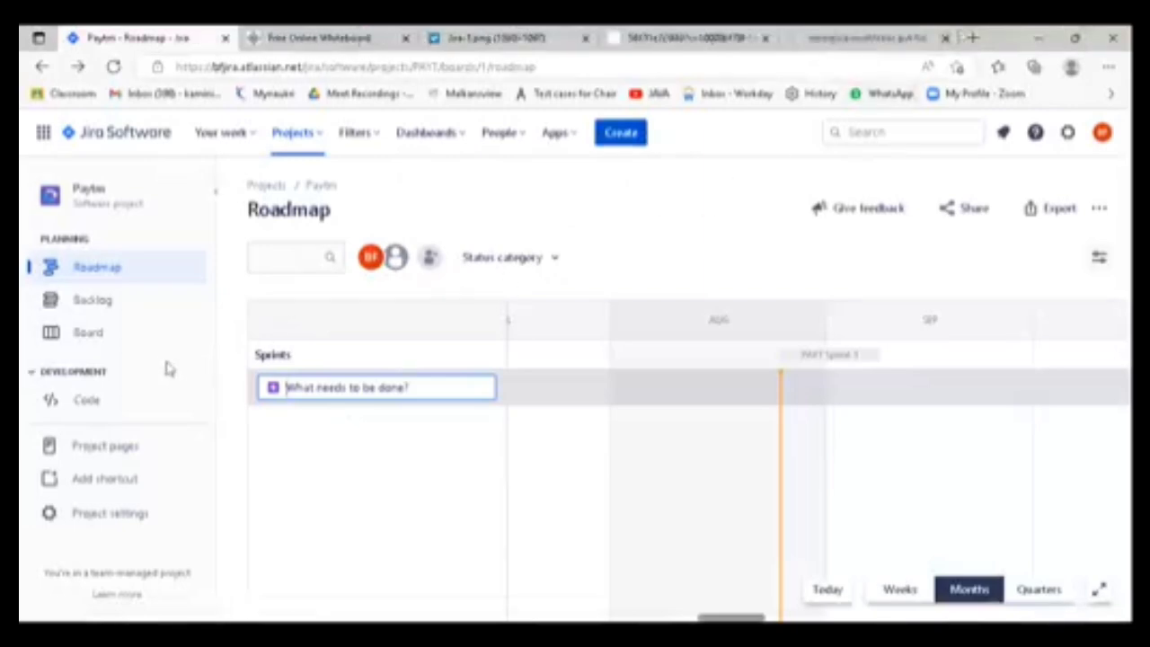
left_click(524, 38)
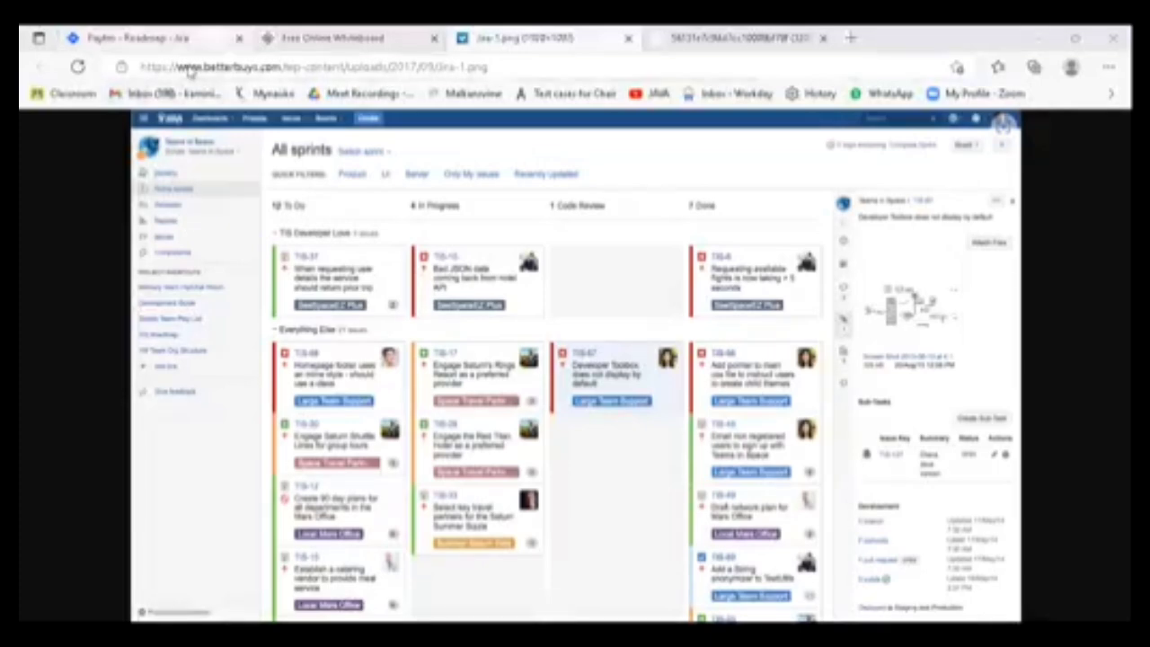
left_click(194, 42)
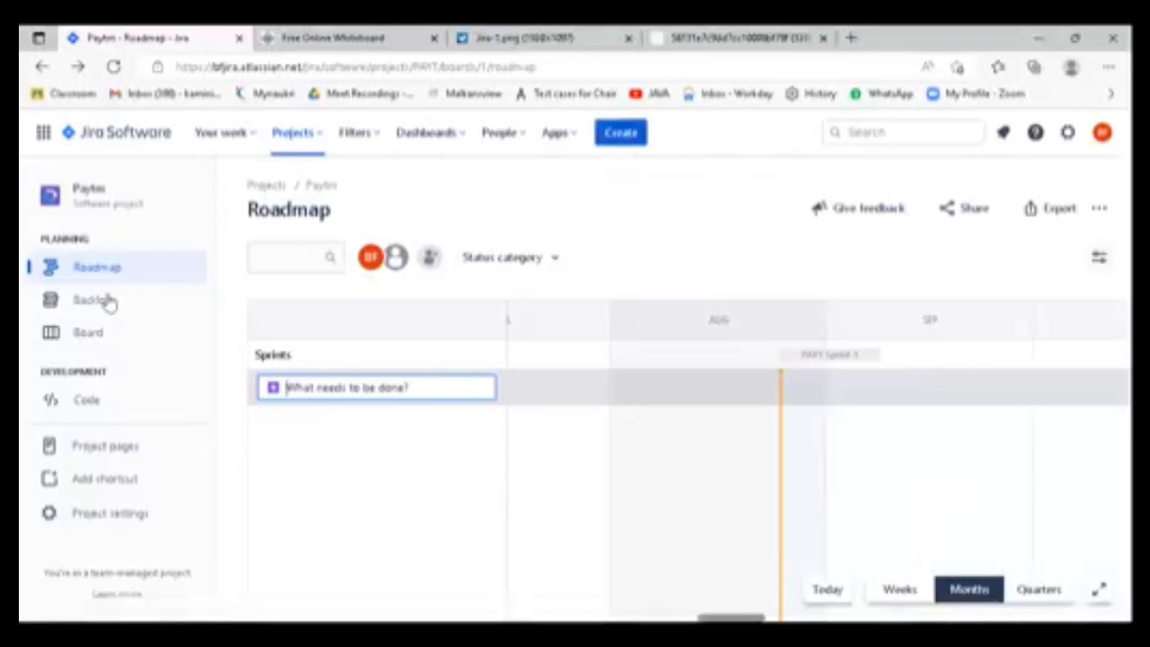
left_click(528, 37)
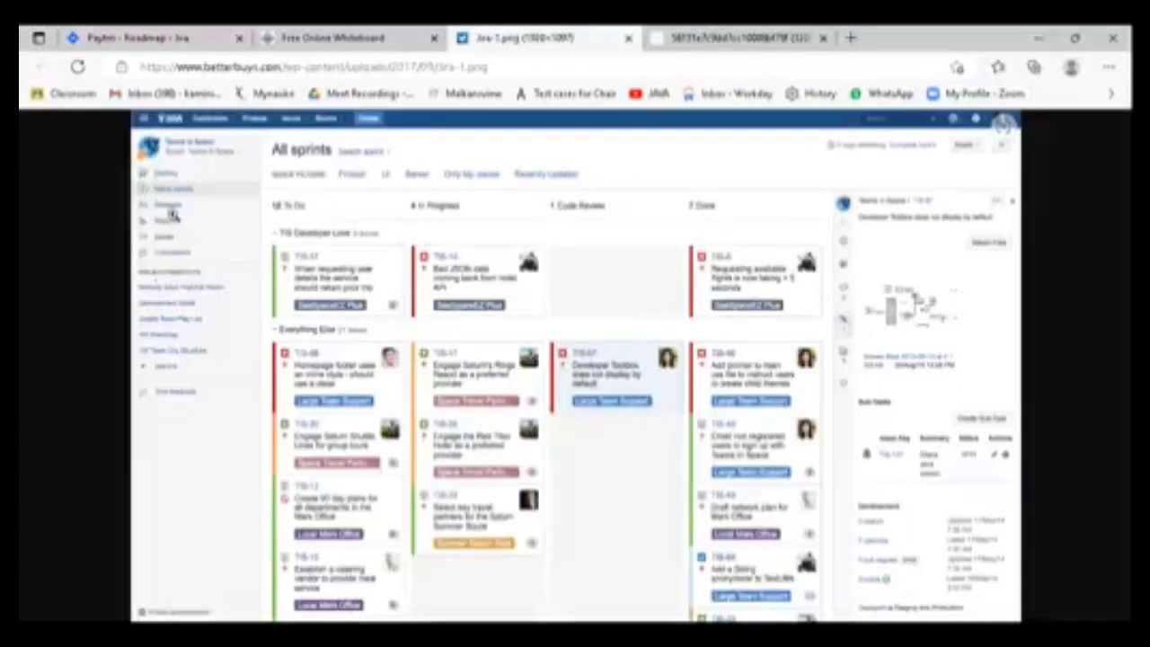
- Switch back to Jira and view the Paytm project's roadmap
left_click(180, 38)
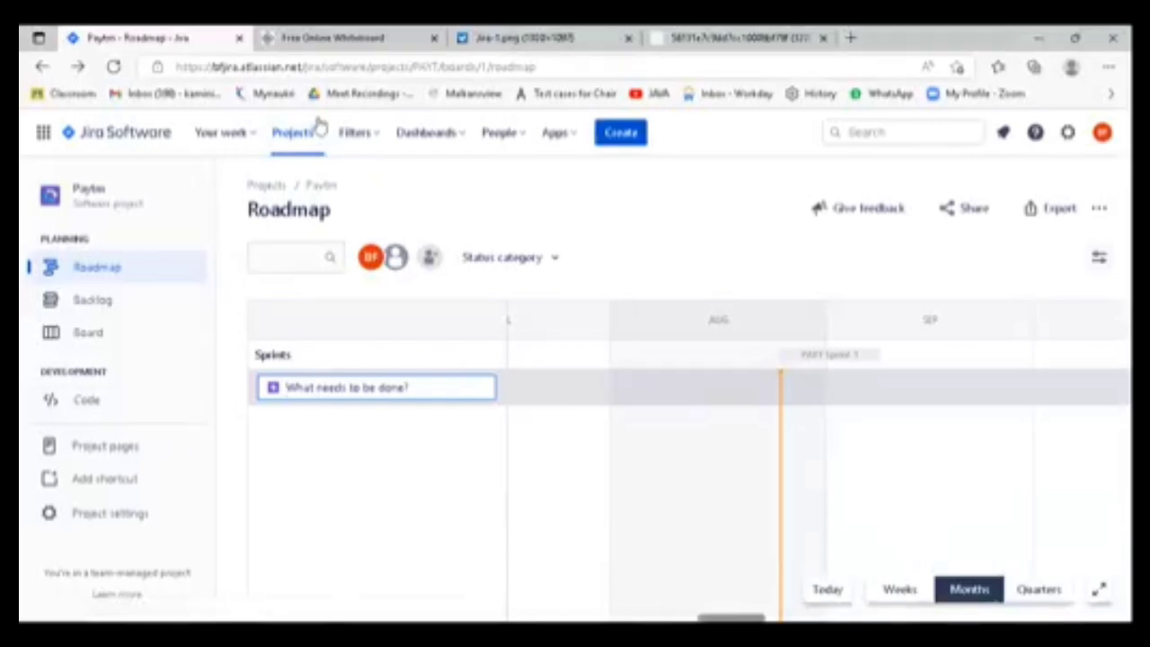
double_click(338, 68)
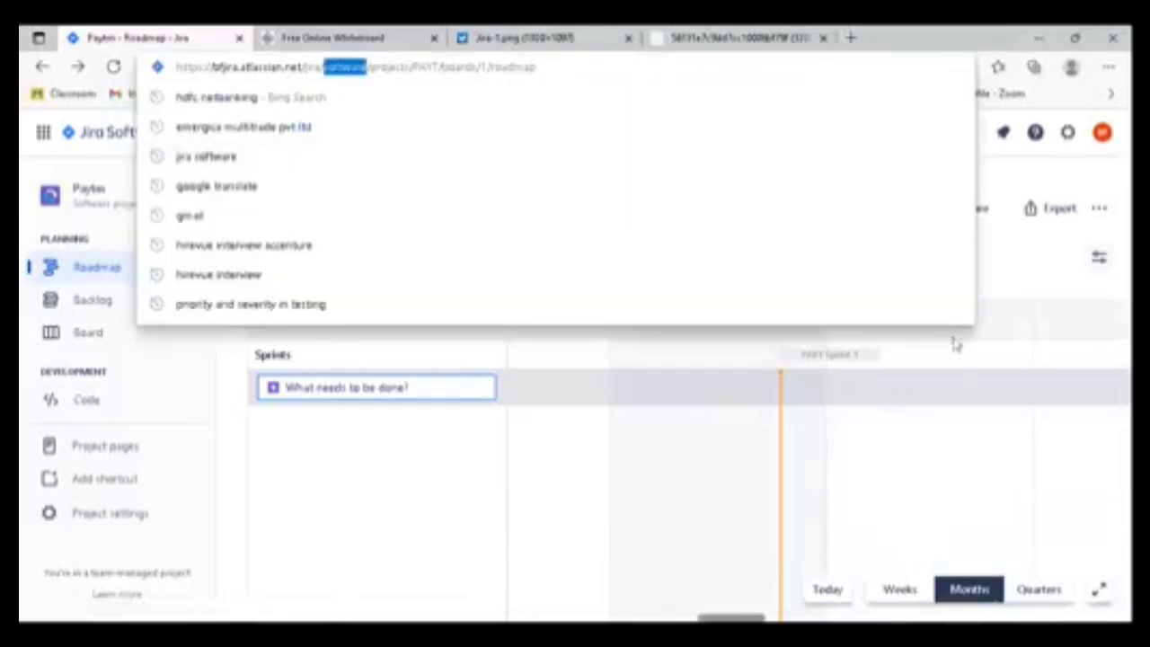
left_click(1002, 270)
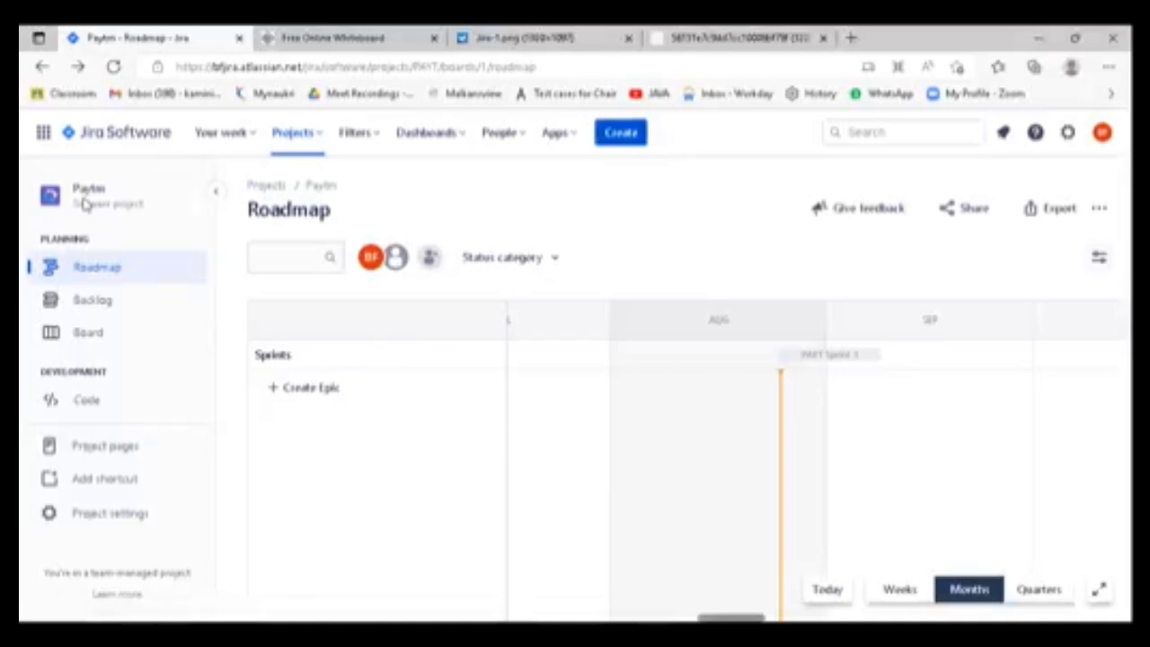
- Open the Paytm project's backlog and review its full list of user stories
left_click(93, 302)
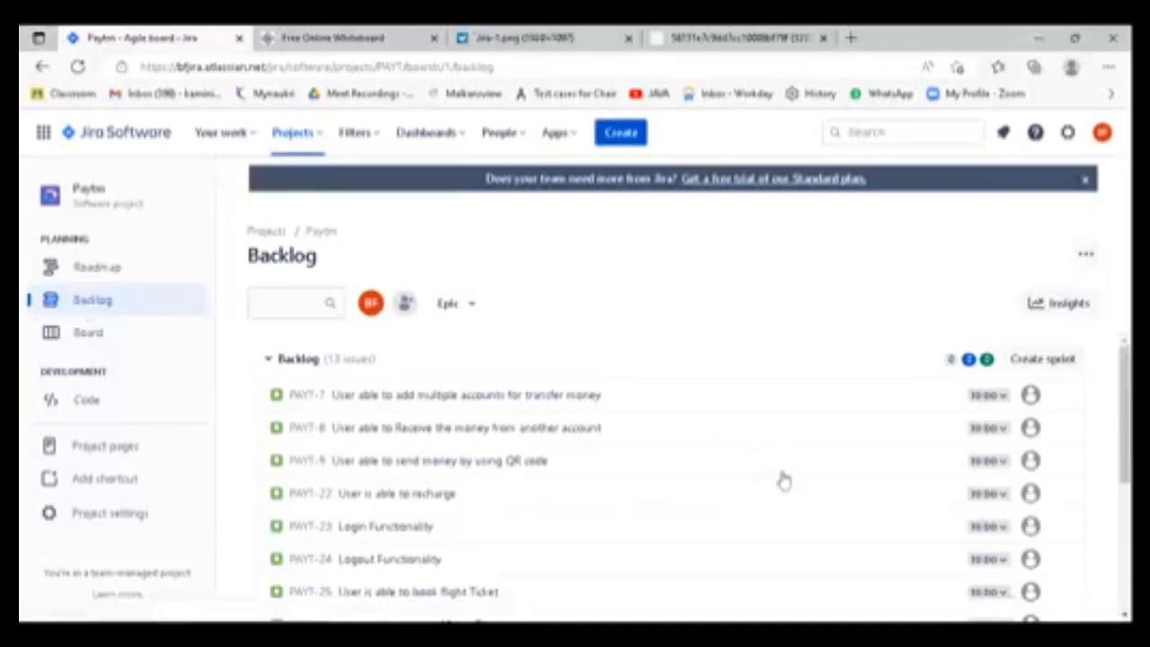
scroll(783, 481, "down", 5)
scroll(783, 492, "up", 5)
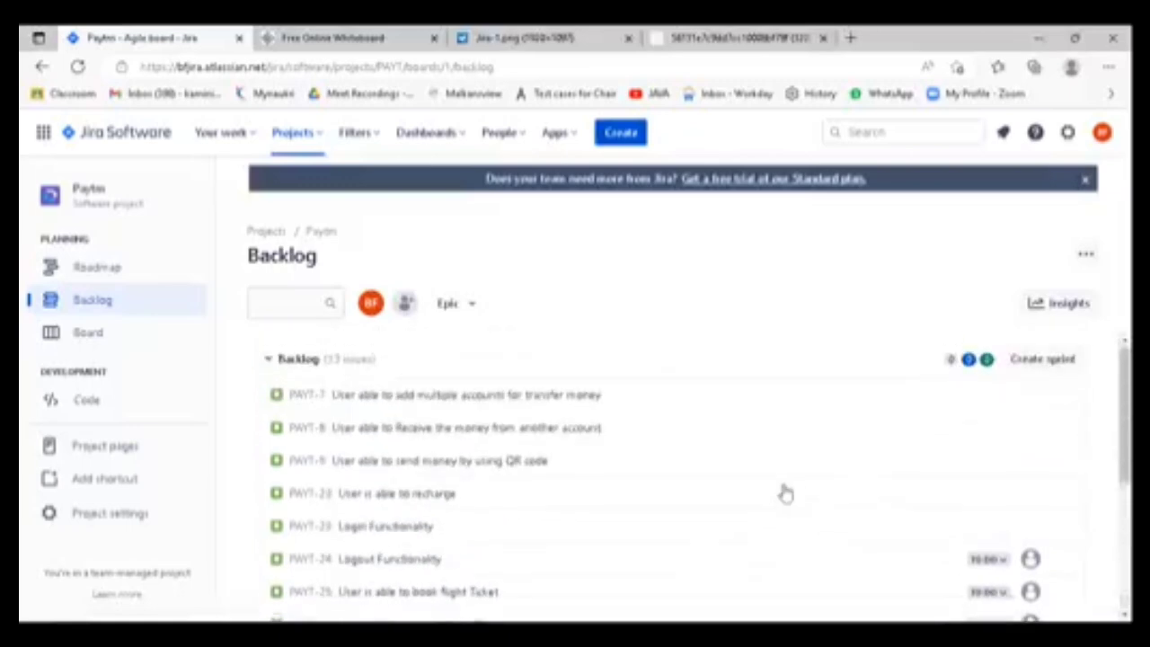
scroll(783, 486, "down", 5)
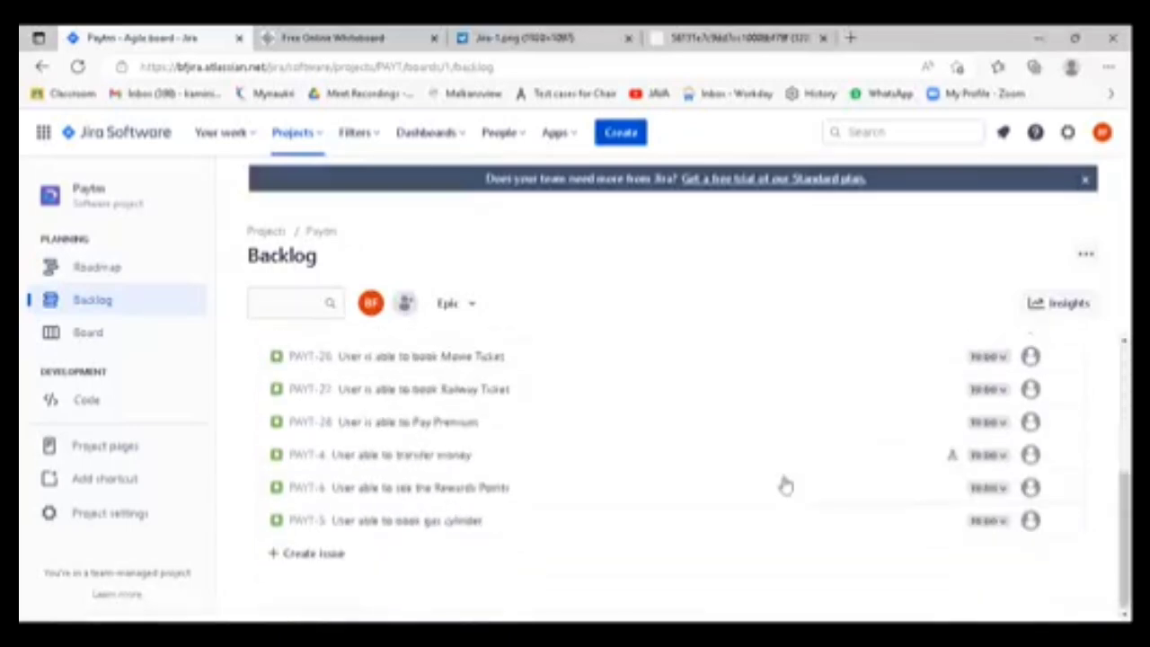
scroll(783, 481, "up", 5)
scroll(785, 485, "down", 5)
scroll(785, 485, "up", 5)
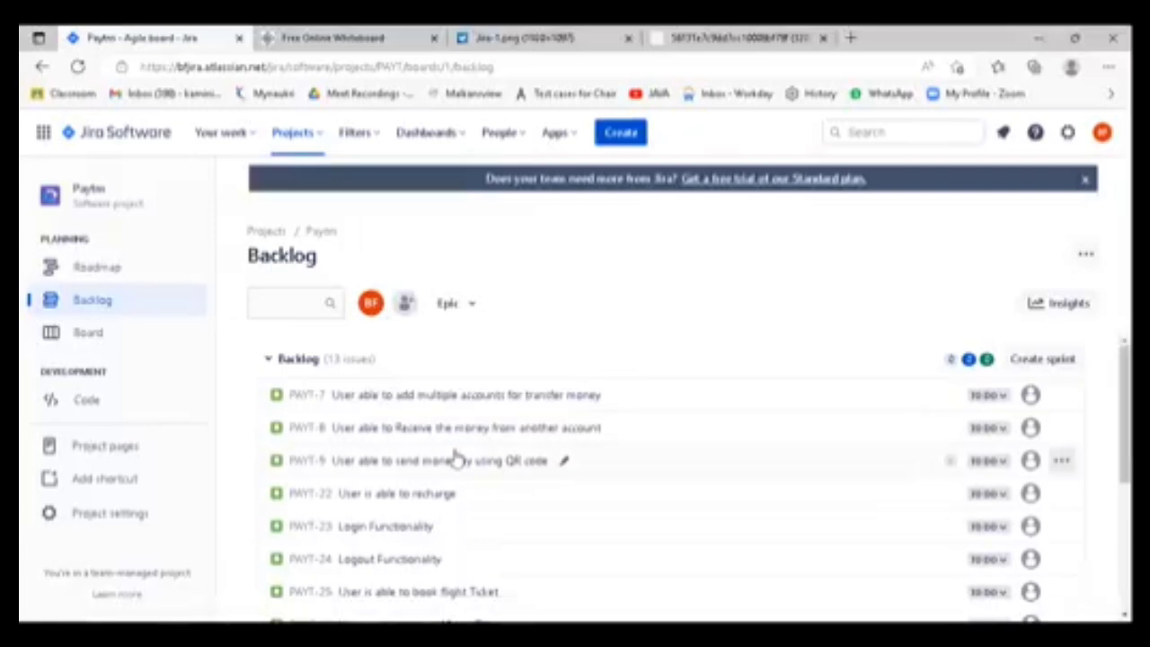
scroll(457, 456, "down", 3)
scroll(457, 457, "up", 3)
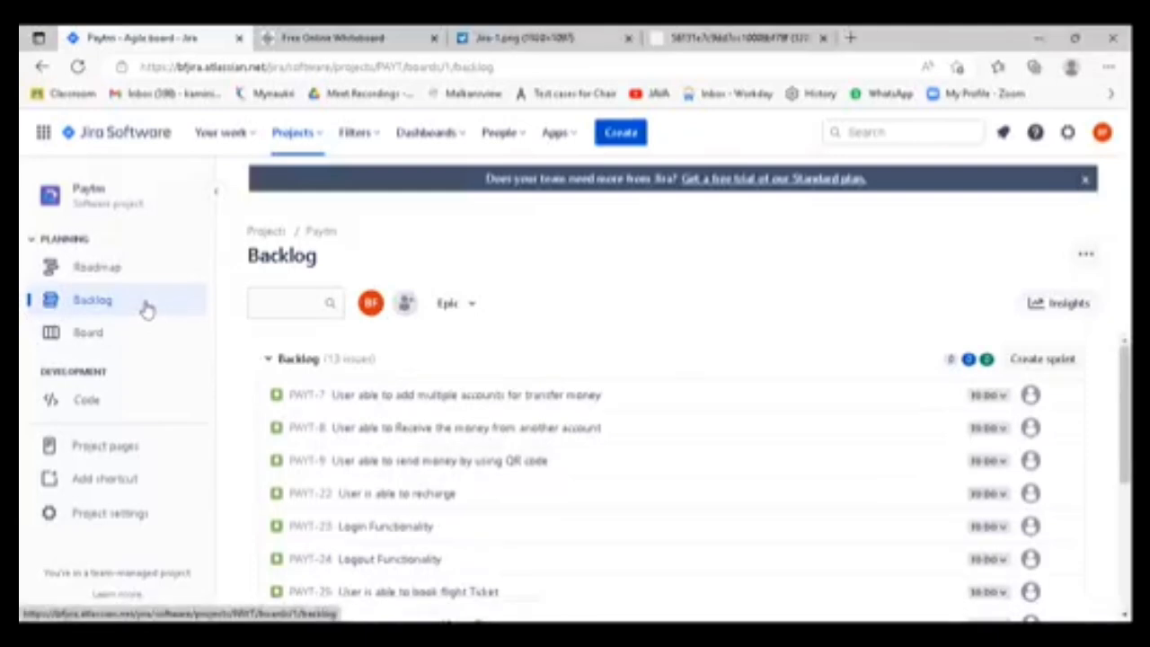
scroll(513, 506, "down", 3)
scroll(515, 515, "up", 2)
scroll(513, 515, "up", 3)
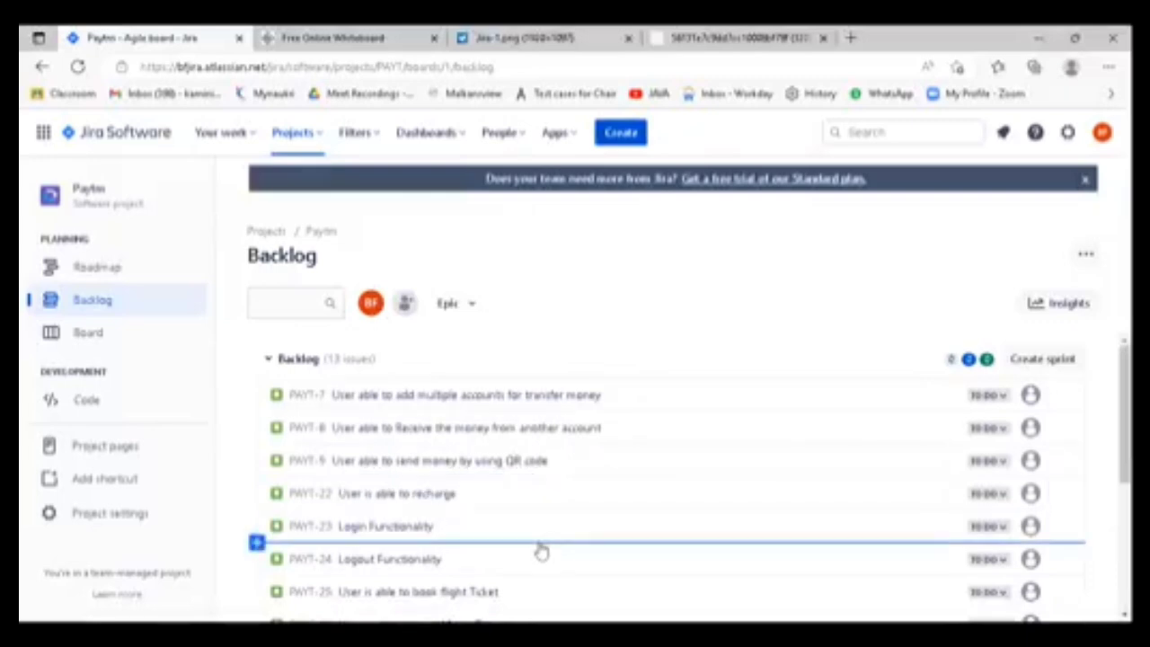
scroll(540, 551, "down", 2)
scroll(540, 547, "up", 2)
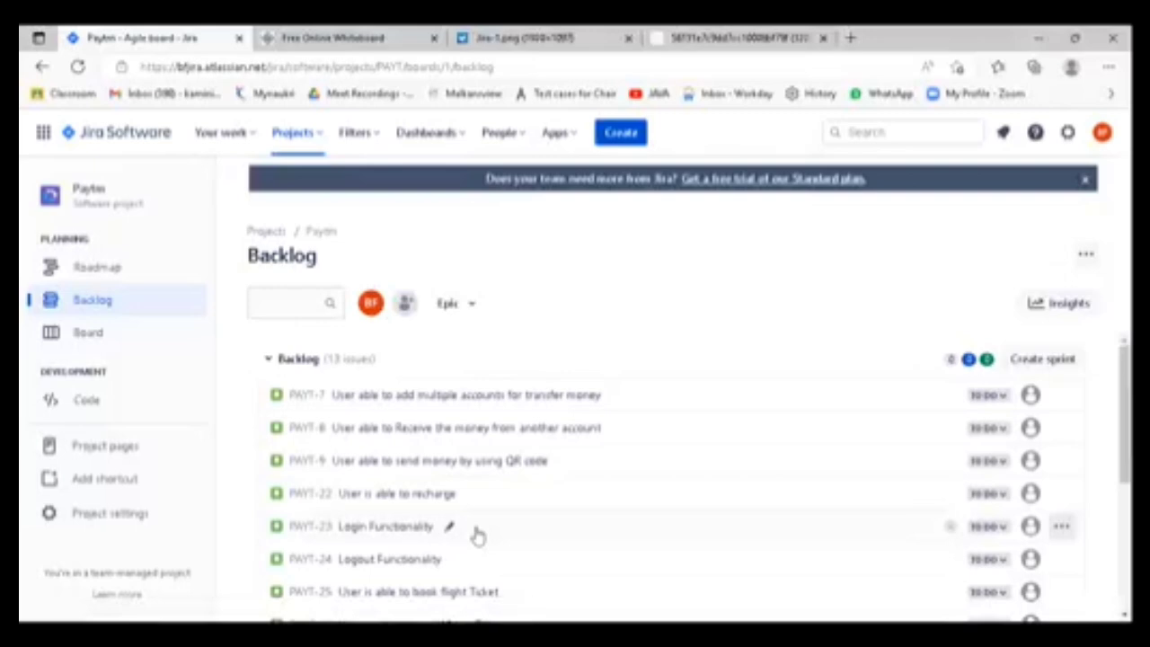
scroll(563, 496, "down", 3)
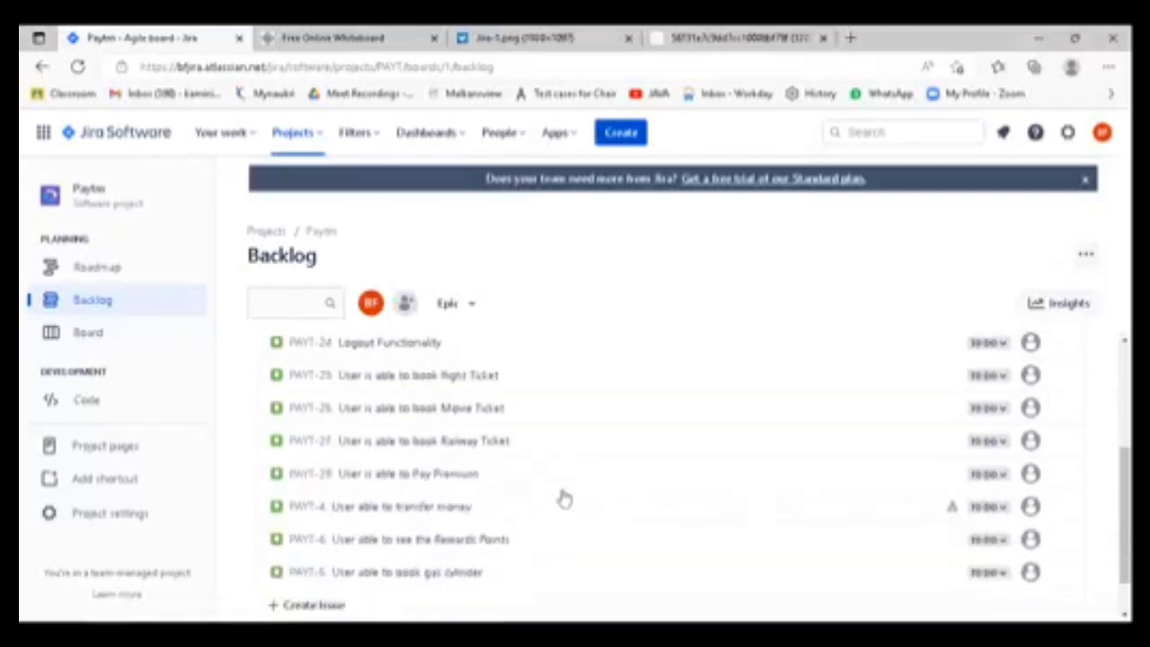
scroll(562, 498, "up", 5)
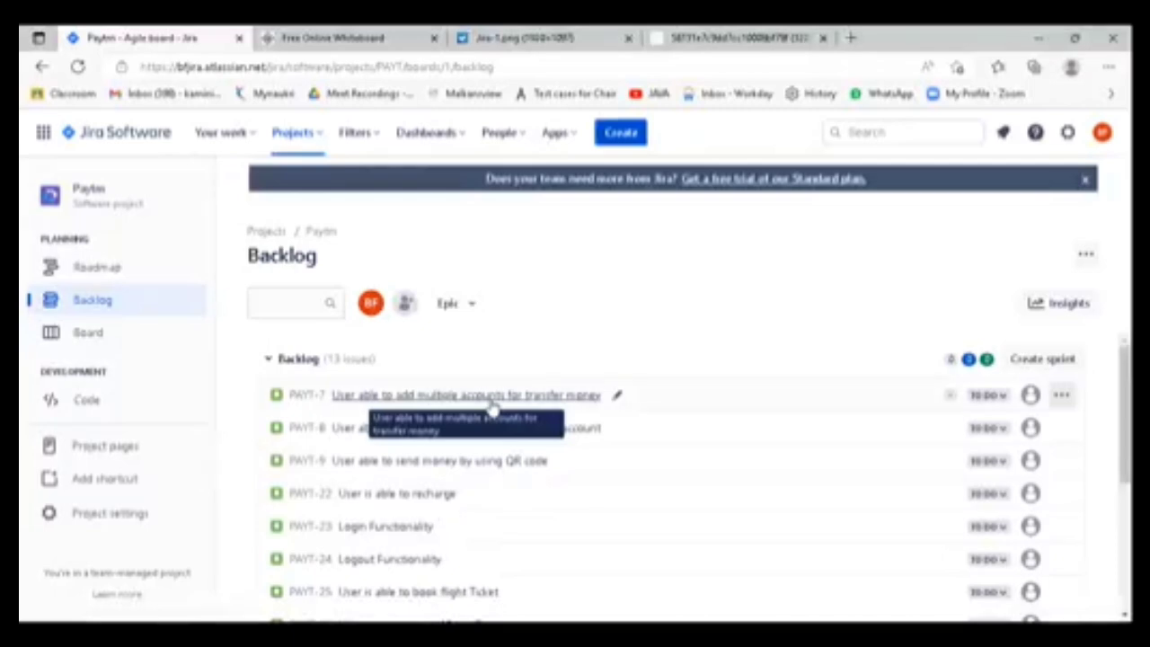
scroll(580, 534, "down", 3)
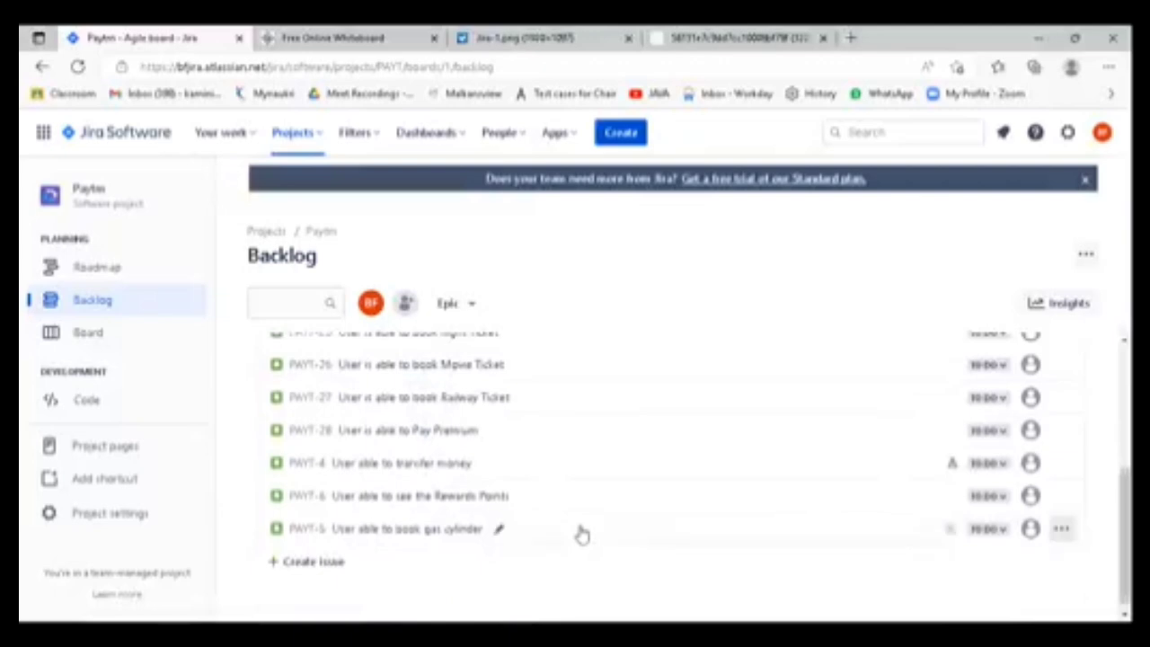
scroll(581, 534, "up", 3)
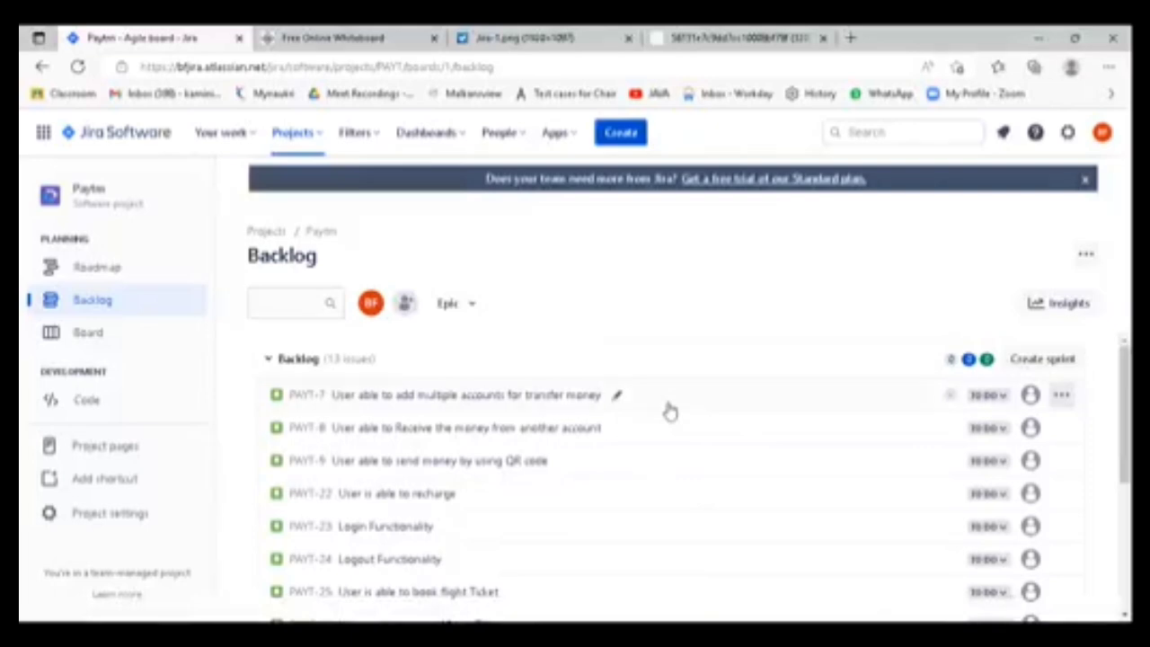
scroll(655, 426, "down", 3)
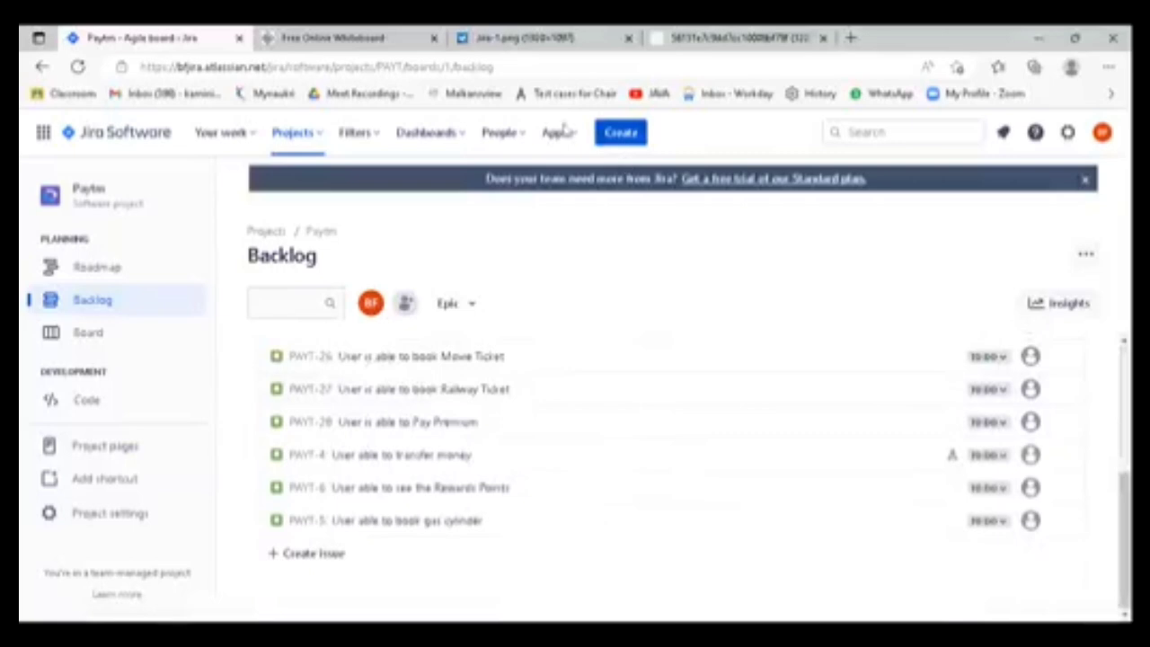
- Compare the PAYT board with the All sprints sample image and the project's backlog, ending on the backlog
left_click(89, 333)
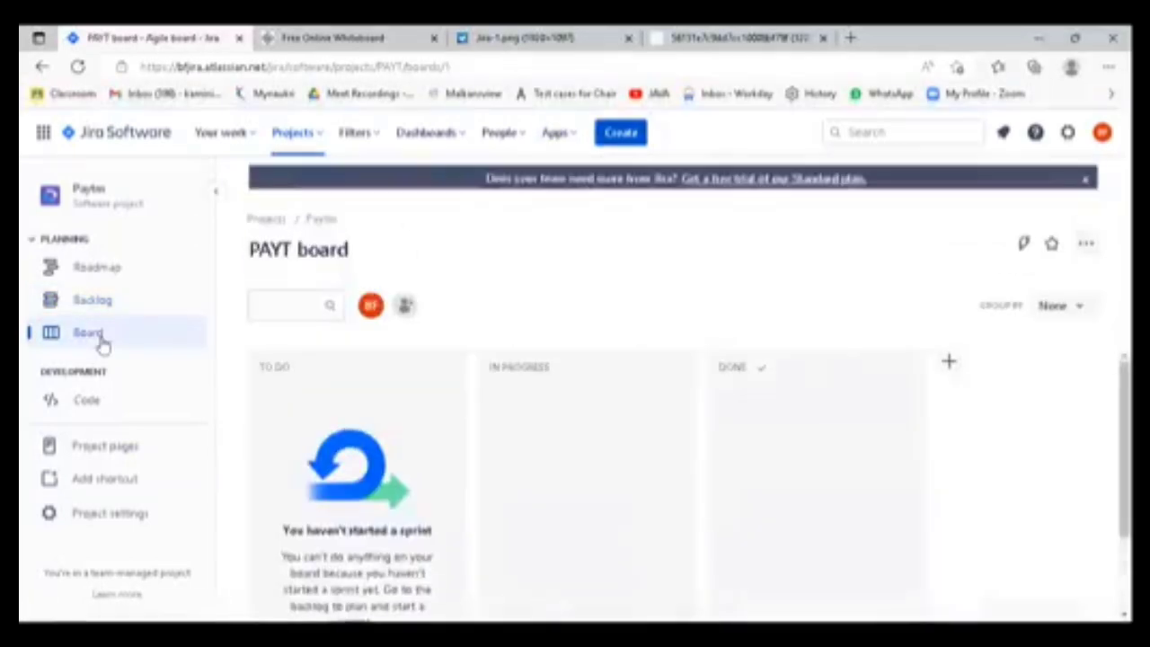
left_click(527, 36)
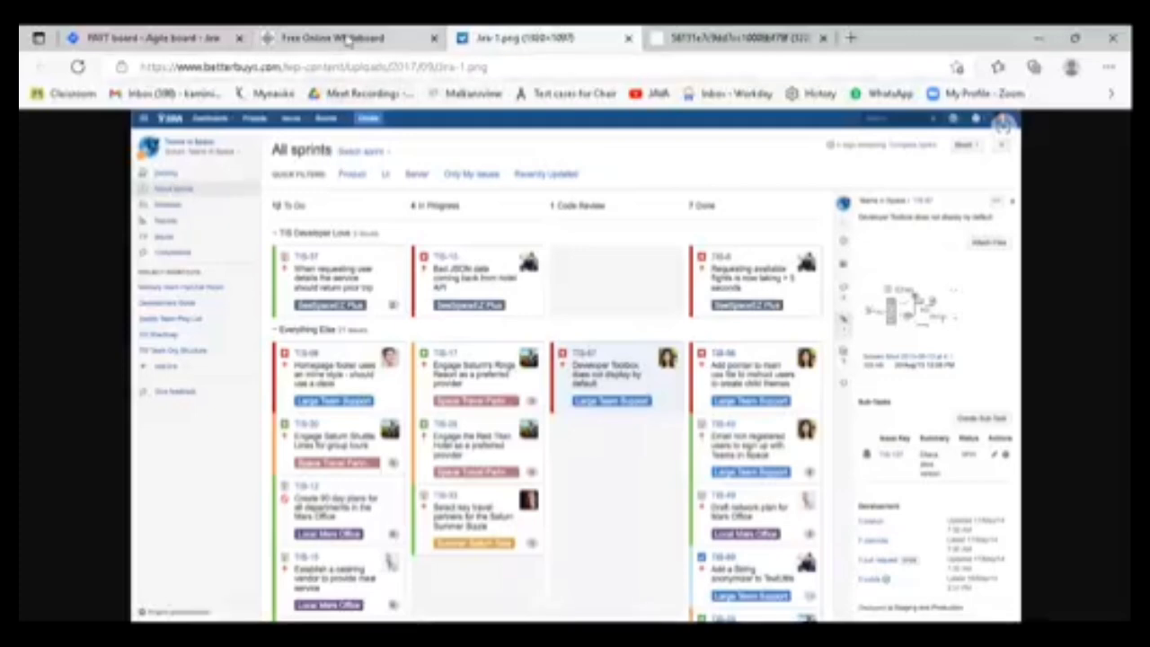
left_click(167, 40)
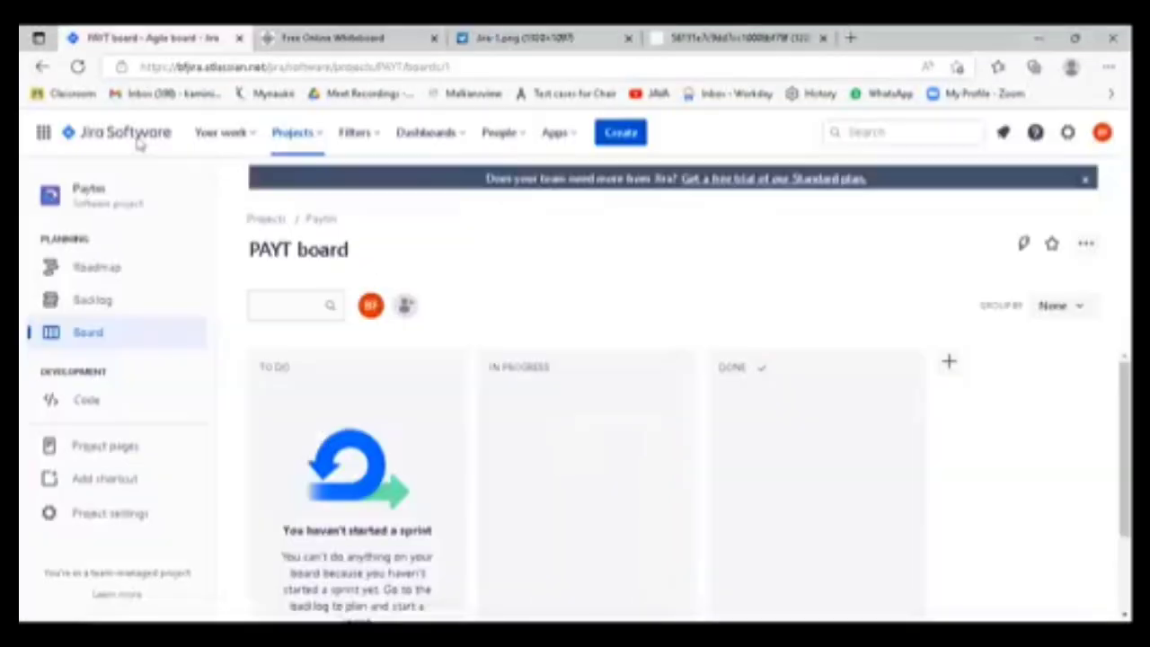
left_click(97, 304)
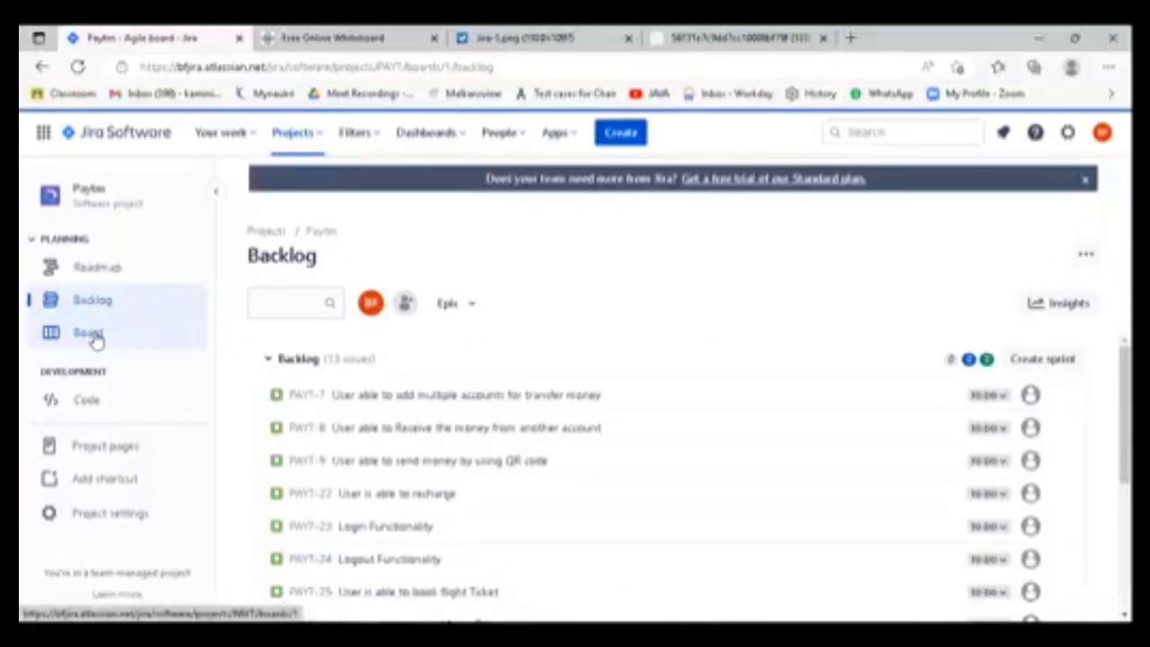
left_click(92, 335)
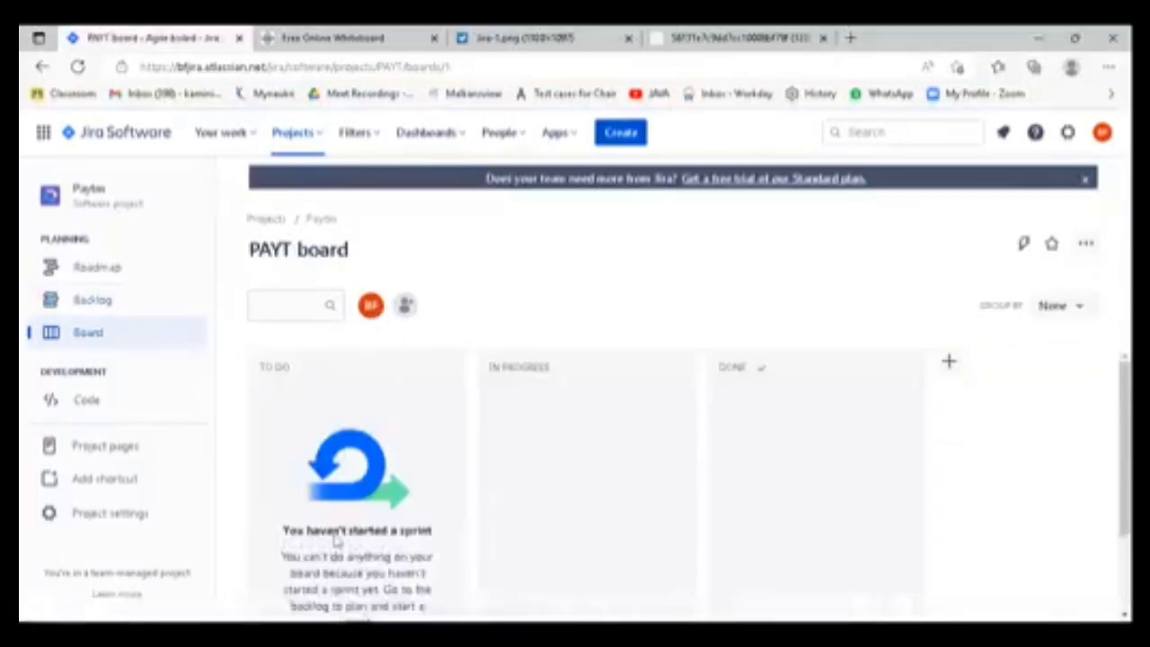
left_click(95, 305)
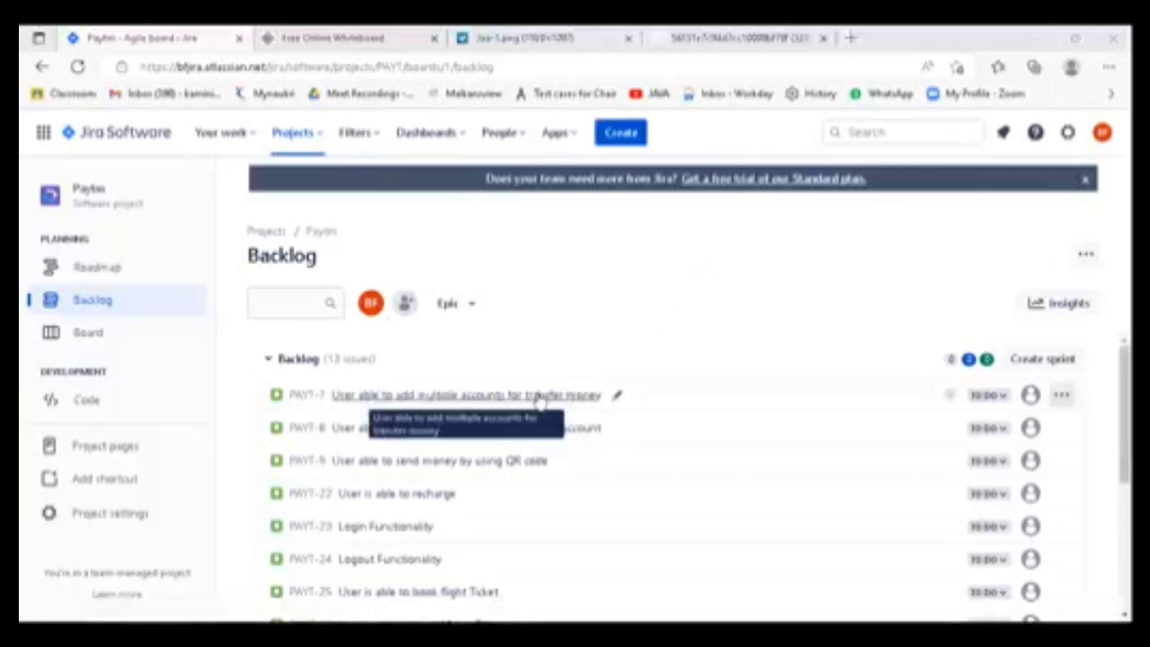
- Review the backlog issues and create a new sprint from the Paytm backlog
scroll(534, 449, "down", 3)
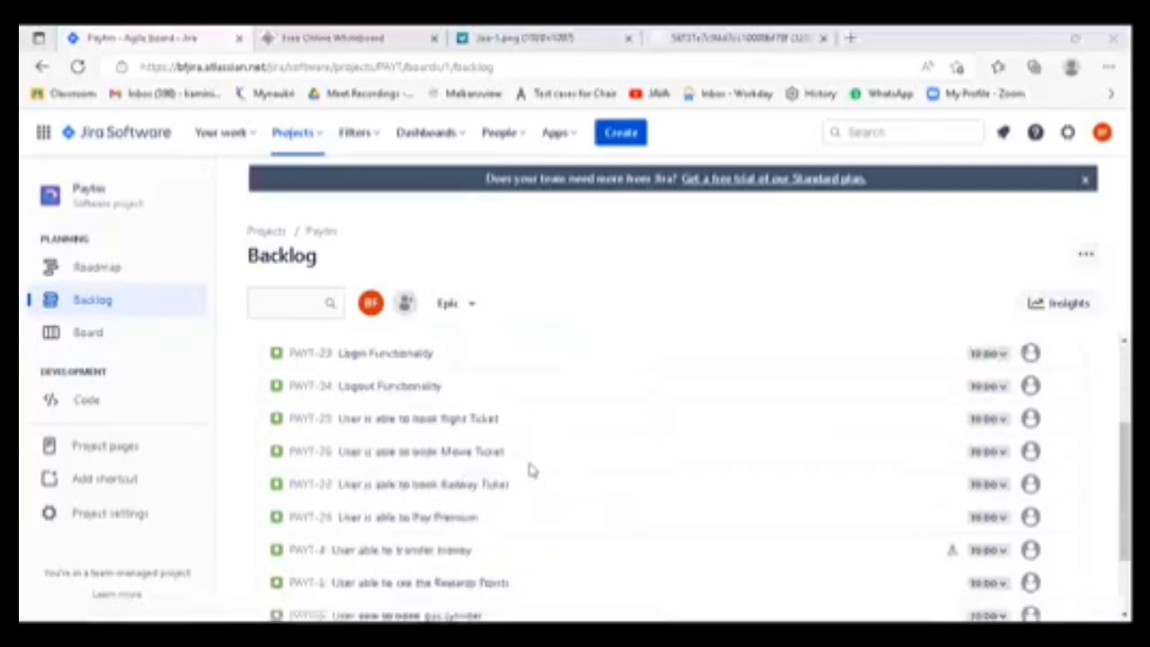
scroll(522, 501, "up", 2)
scroll(522, 501, "up", 3)
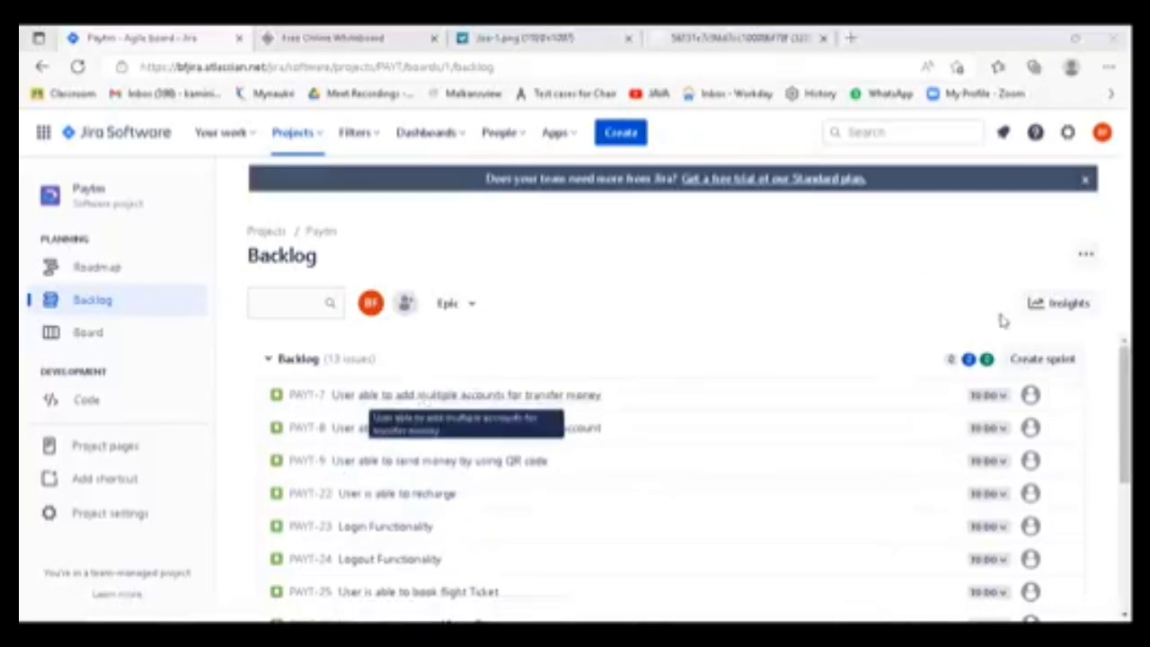
left_click(1040, 361)
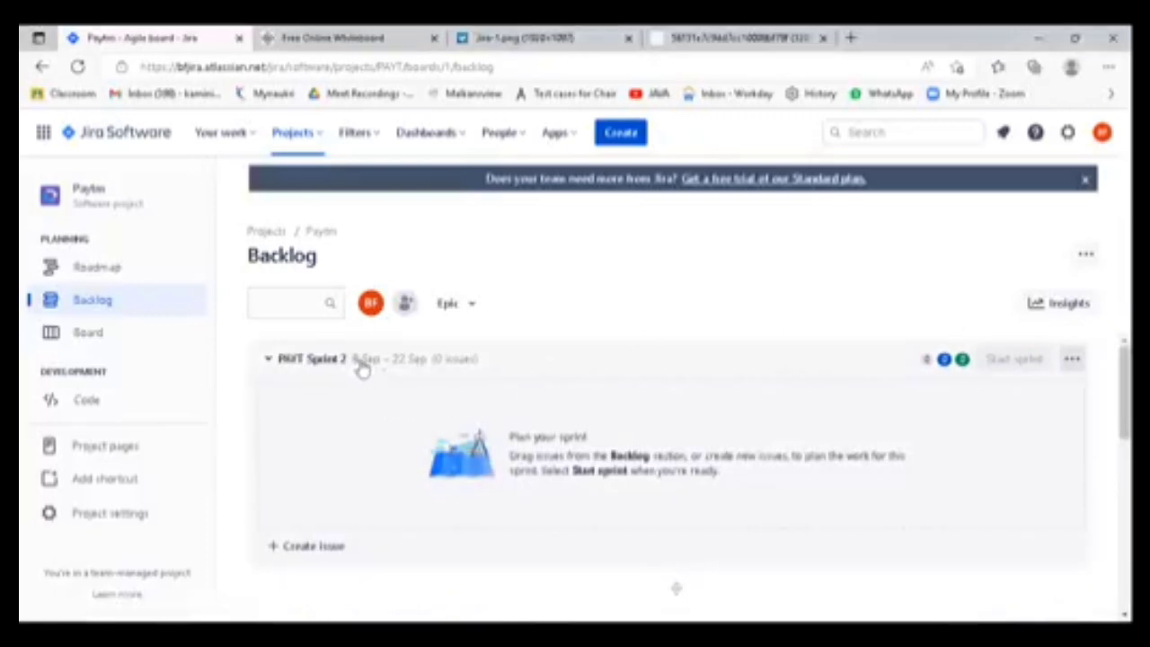
- Move issues PAYT-7, PAYT-8, PAYT-9 and PAYT-22 from the backlog into PAYT Sprint 2
scroll(462, 415, "down", 3)
scroll(313, 362, "up", 3)
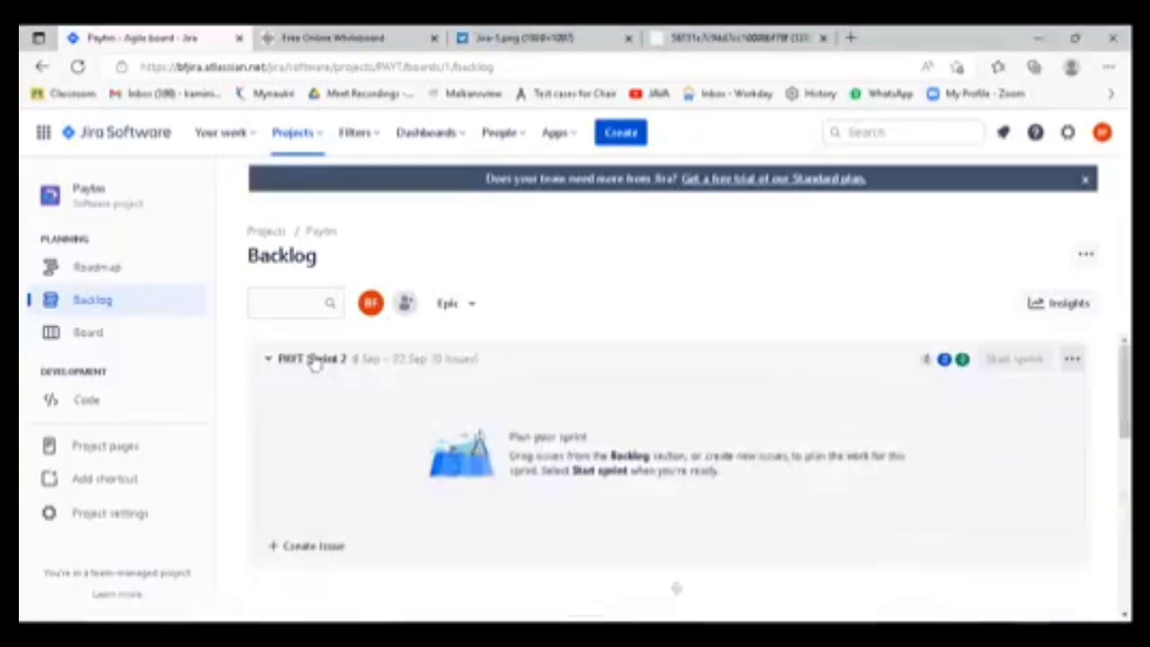
scroll(418, 459, "down", 2)
scroll(420, 462, "down", 1)
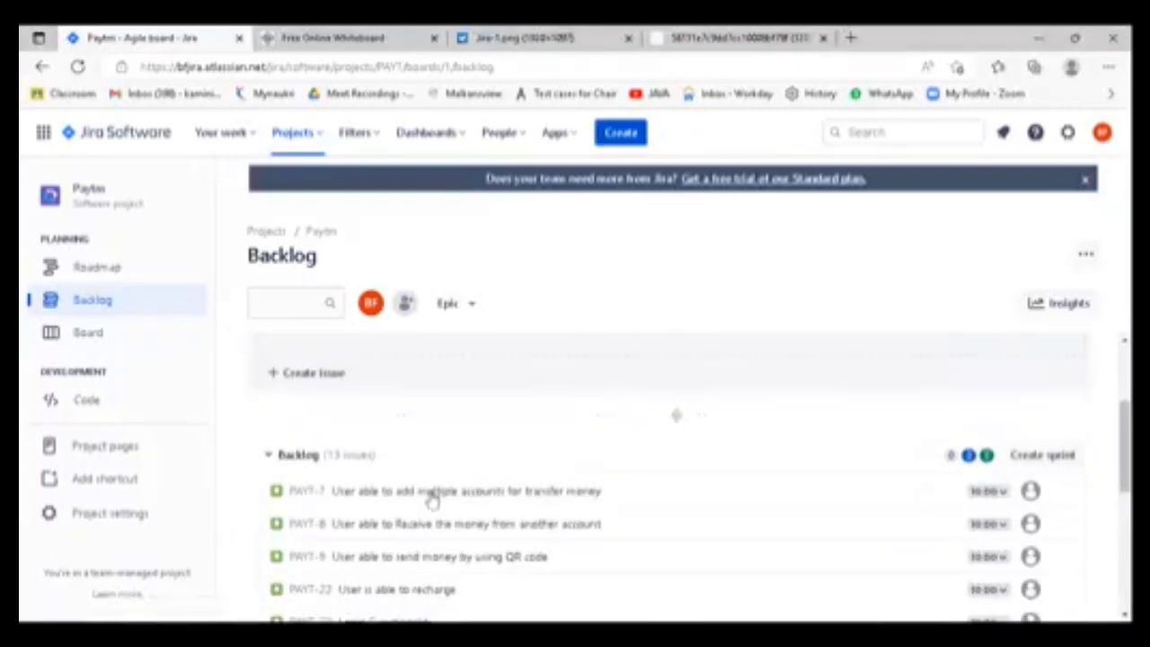
scroll(503, 468, "down", 1)
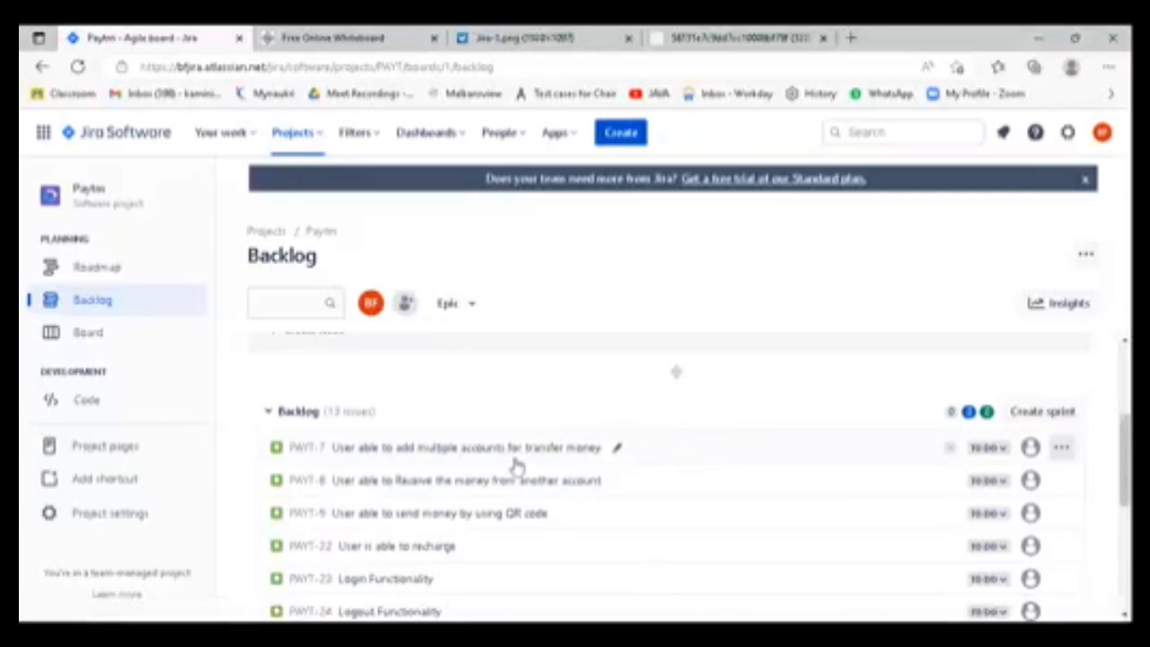
left_click(1060, 448)
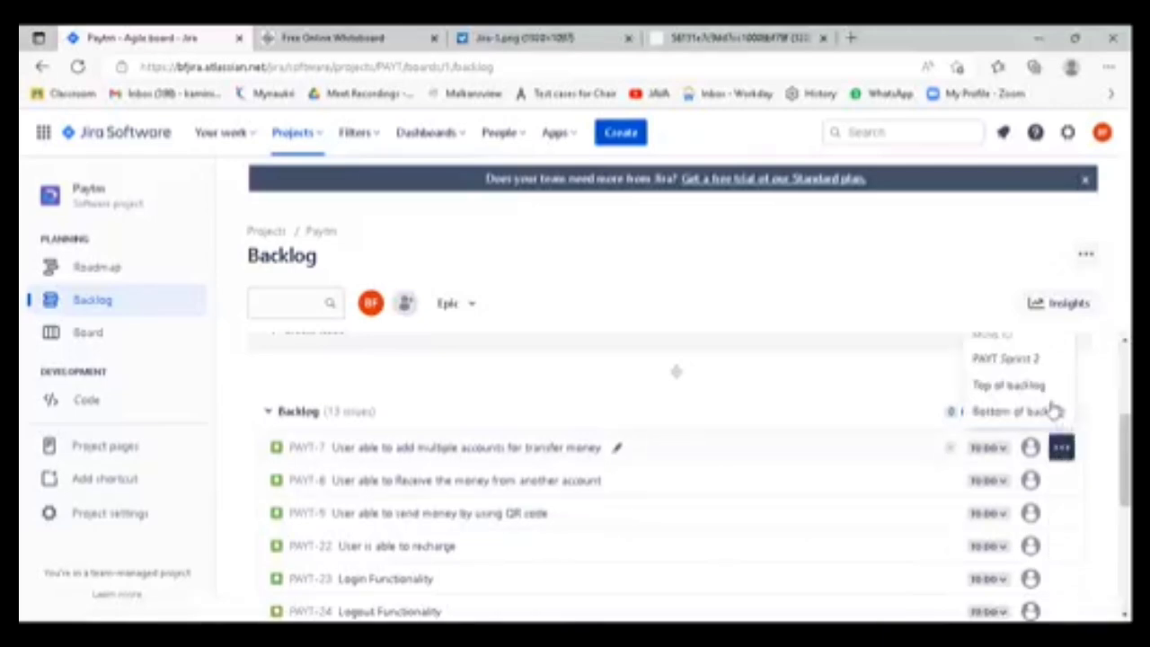
left_click(1006, 359)
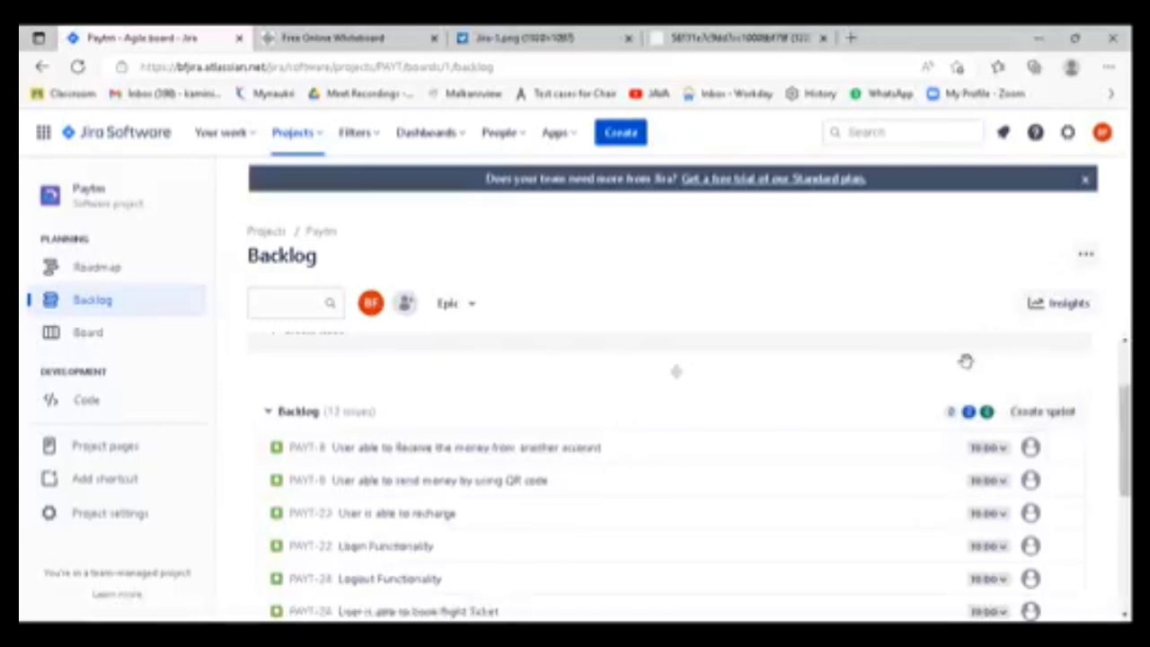
left_click(1062, 447)
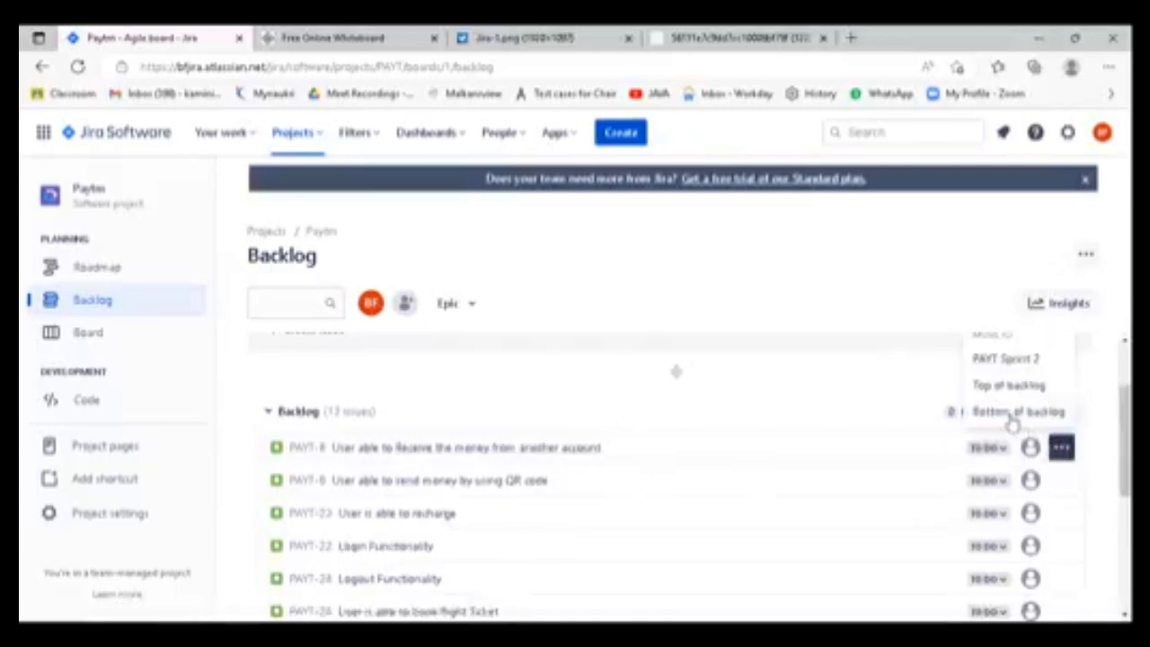
left_click(1008, 359)
left_click(1061, 447)
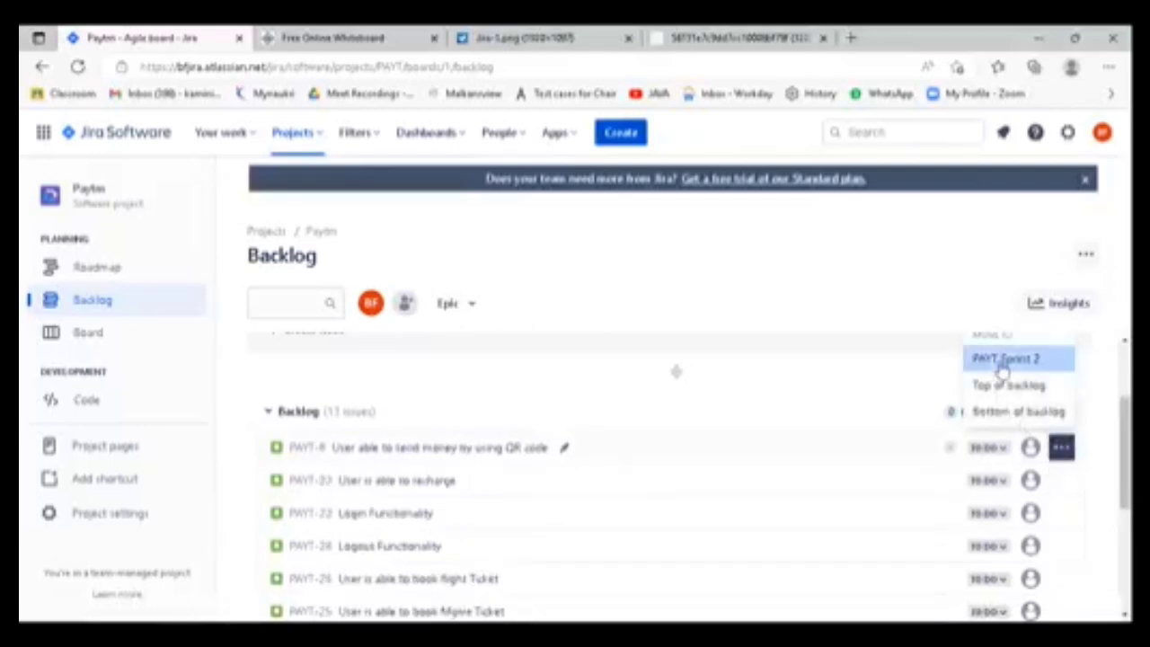
left_click(1003, 361)
left_click(1062, 447)
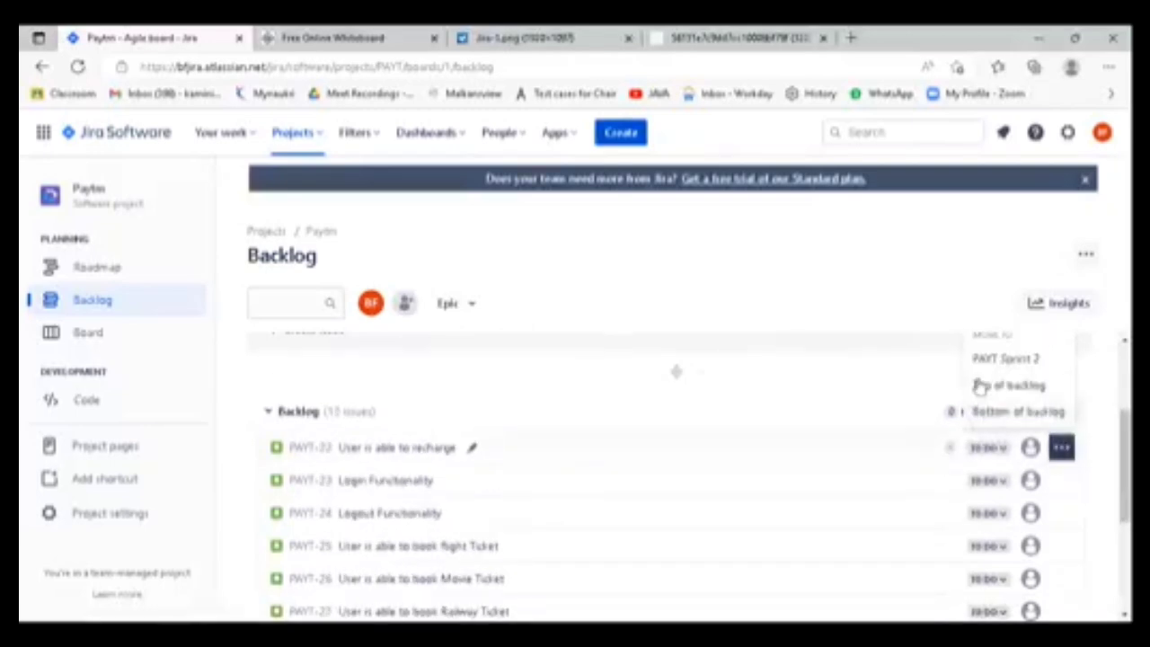
left_click(996, 362)
scroll(656, 443, "up", 2)
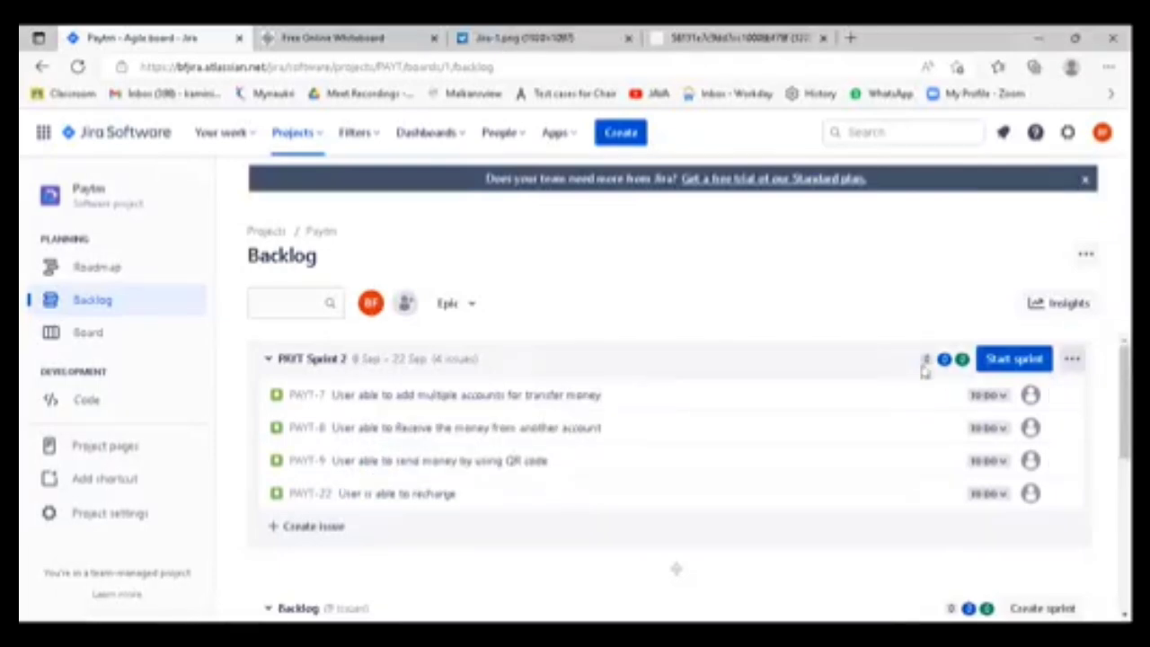
- Try to start PAYT Sprint 2, and reload the Paytm project, ending on its backlog
left_click(1016, 360)
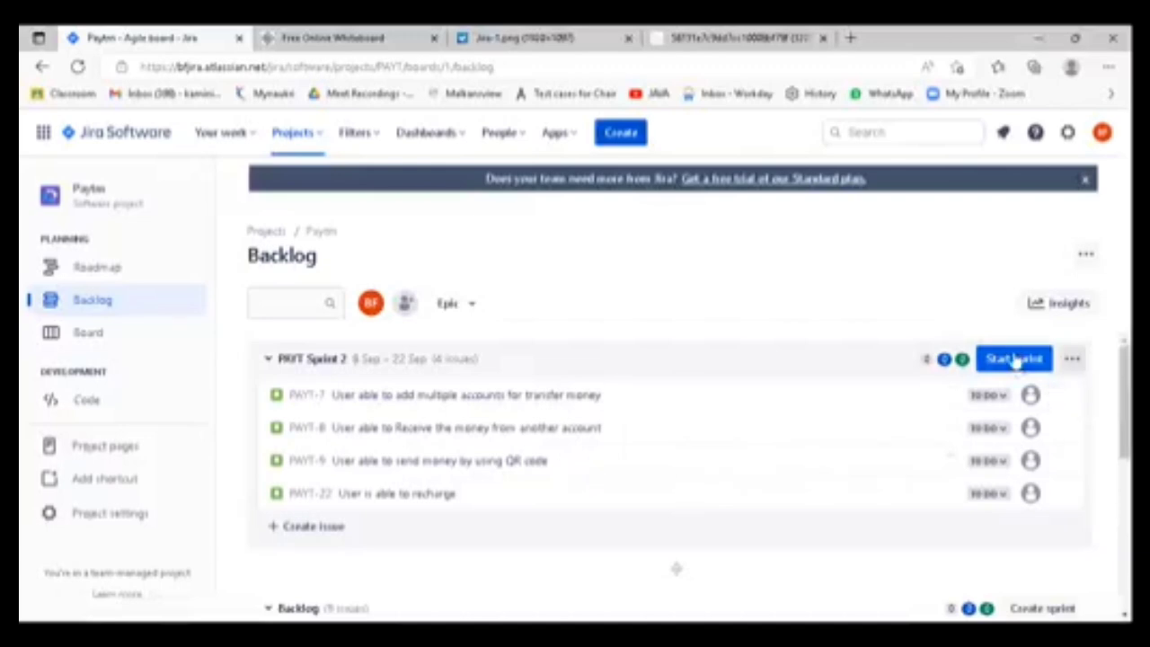
left_click(78, 66)
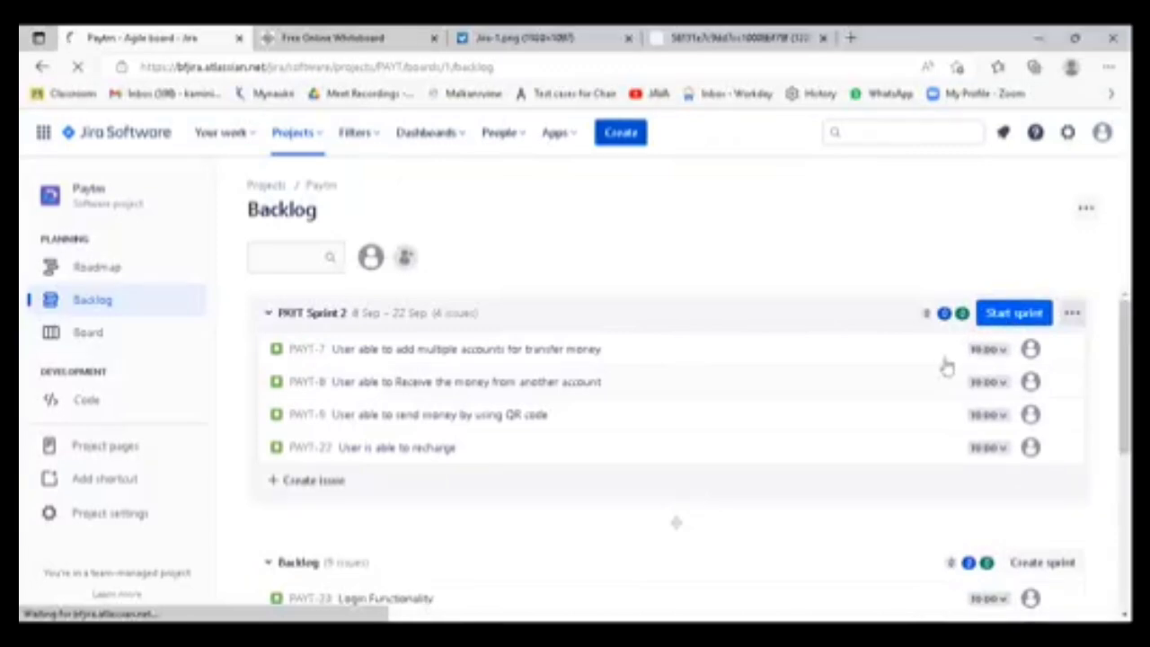
left_click(93, 343)
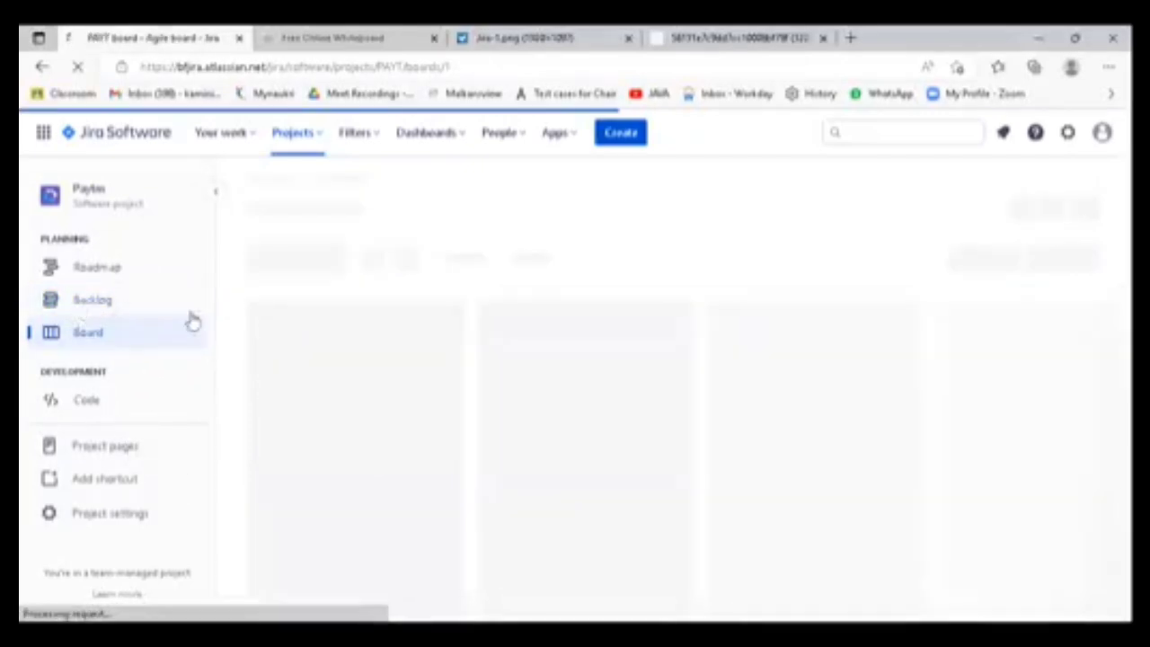
left_click(115, 310)
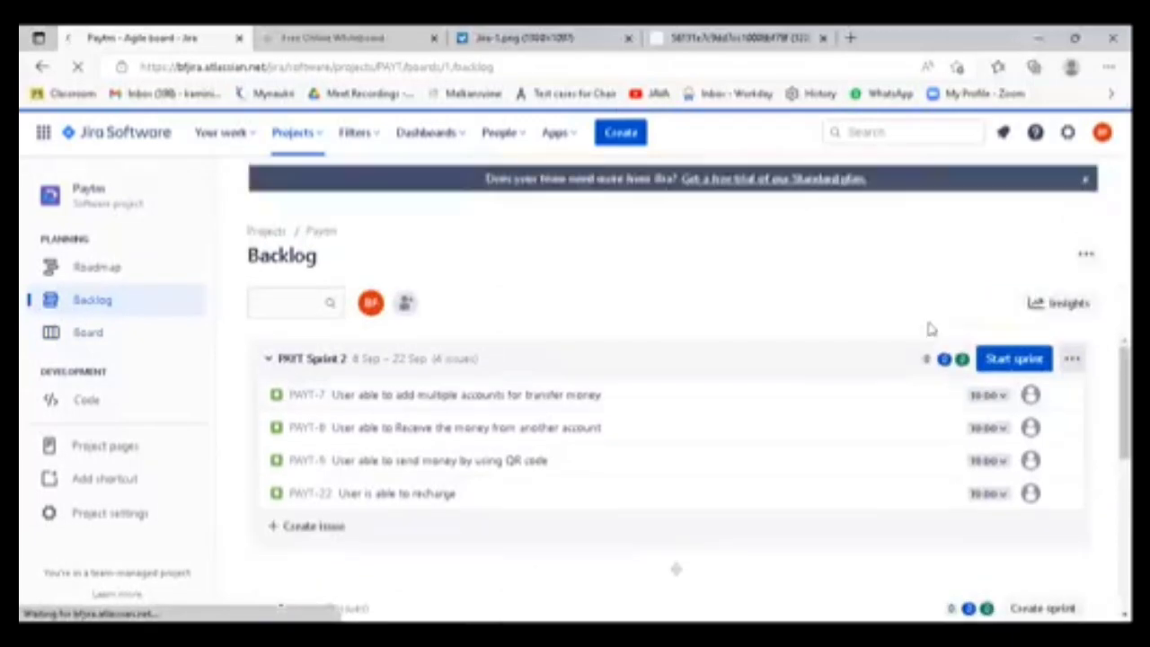
- Open the start settings of PAYT Sprint 2 and set its duration to 2 weeks
left_click(1012, 367)
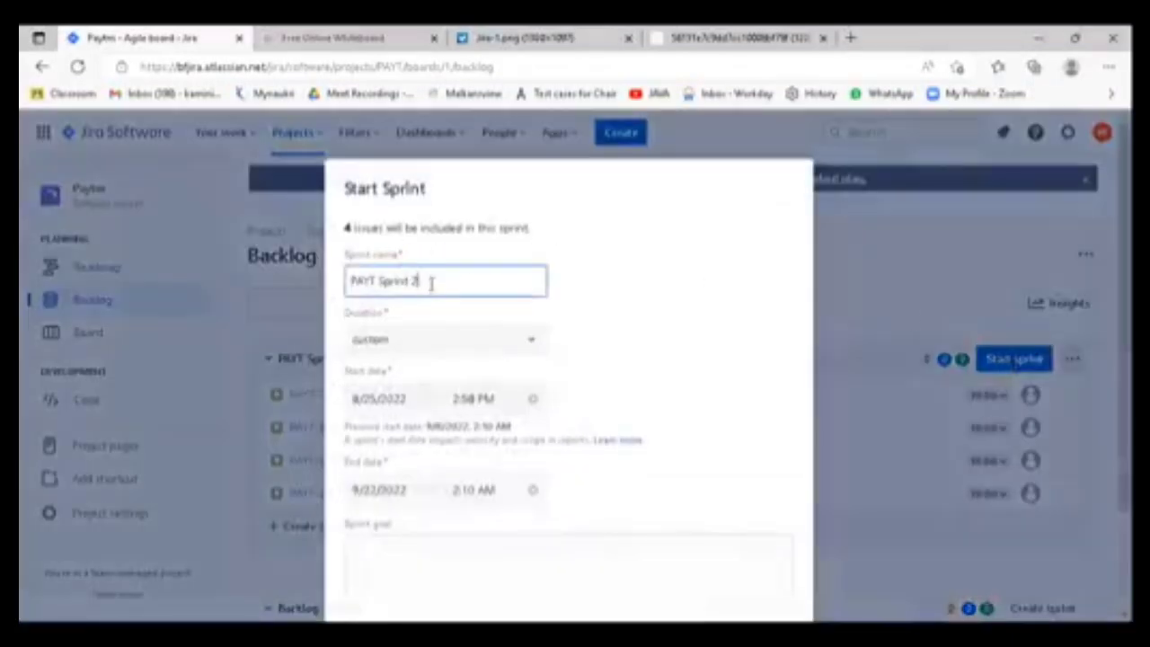
left_click(500, 351)
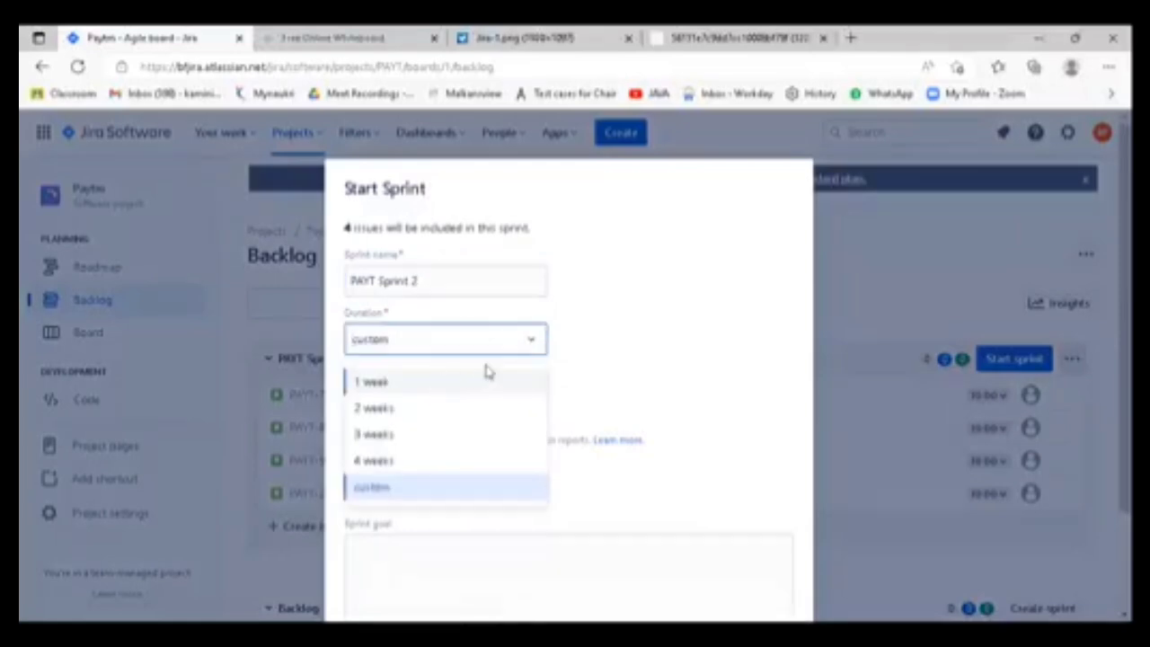
left_click(383, 405)
left_click(600, 344)
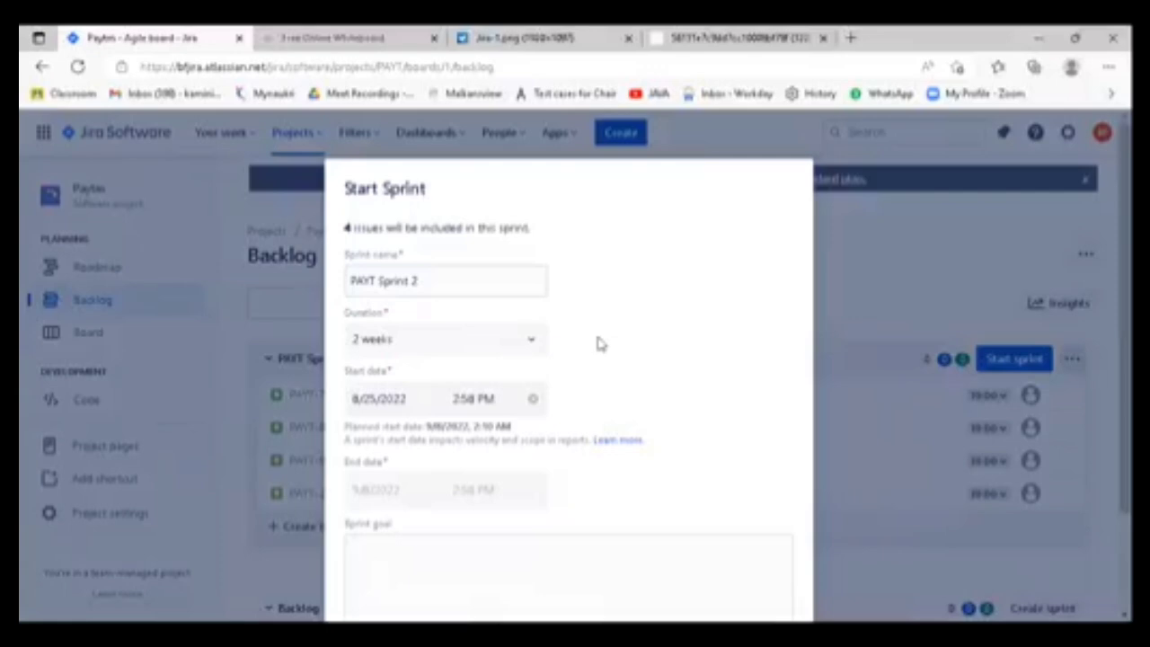
scroll(642, 300, "down", 1)
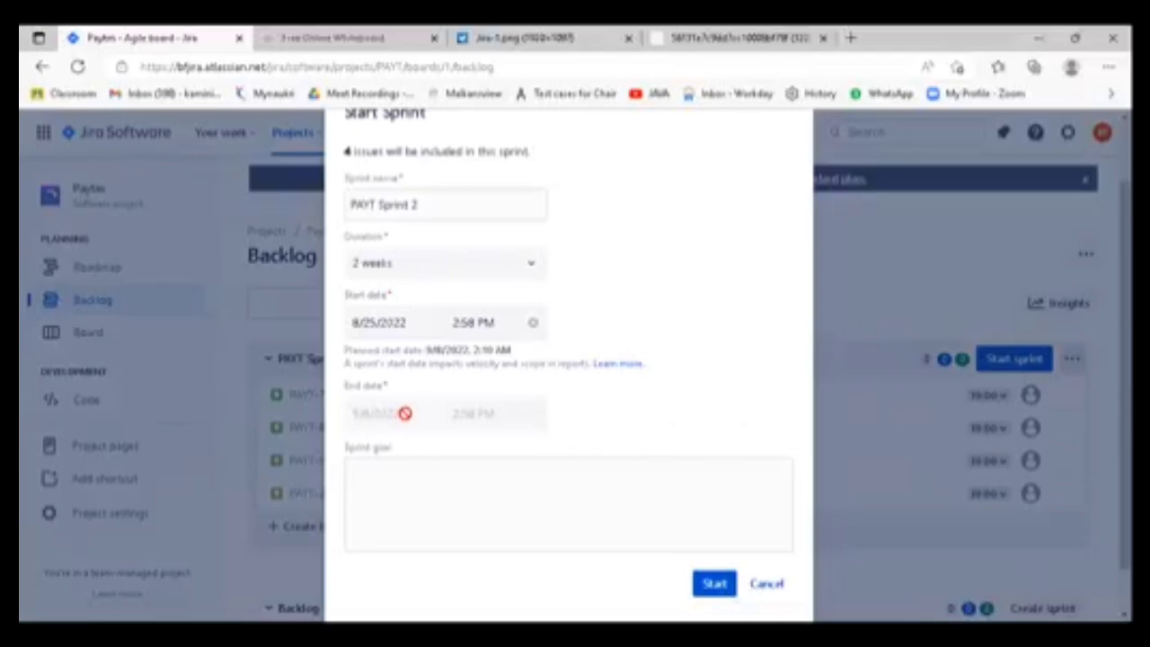
- Enter "Lets Finish Recharge Functionality" as the sprint goal and start PAYT Sprint 2
left_click(416, 482)
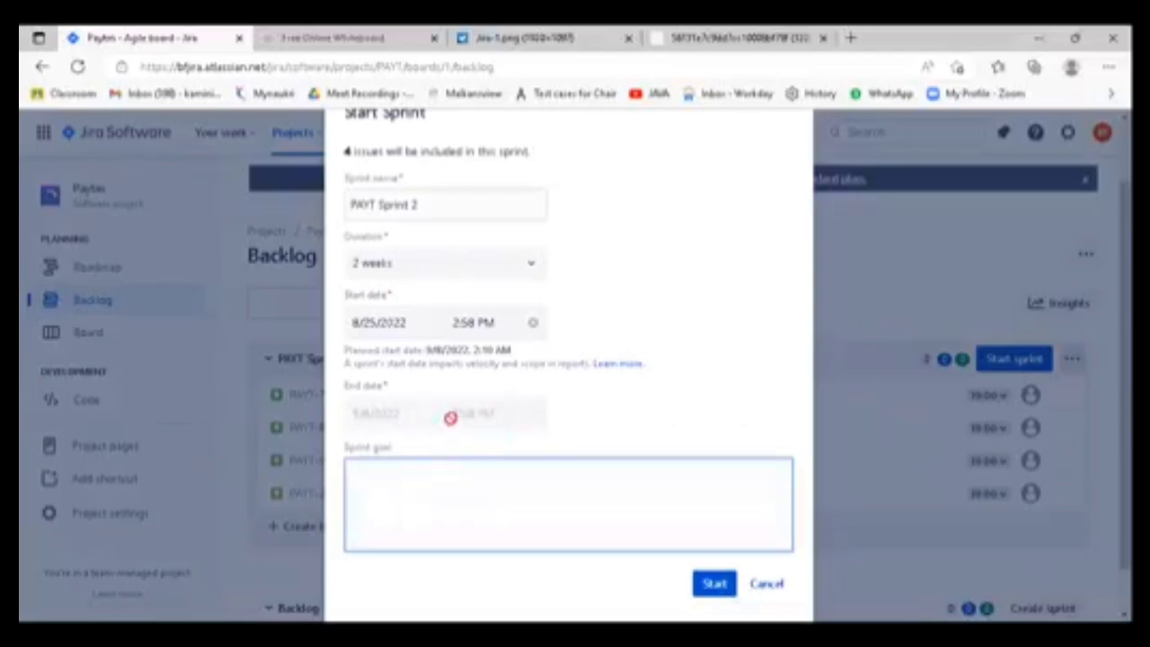
scroll(613, 461, "down", 1)
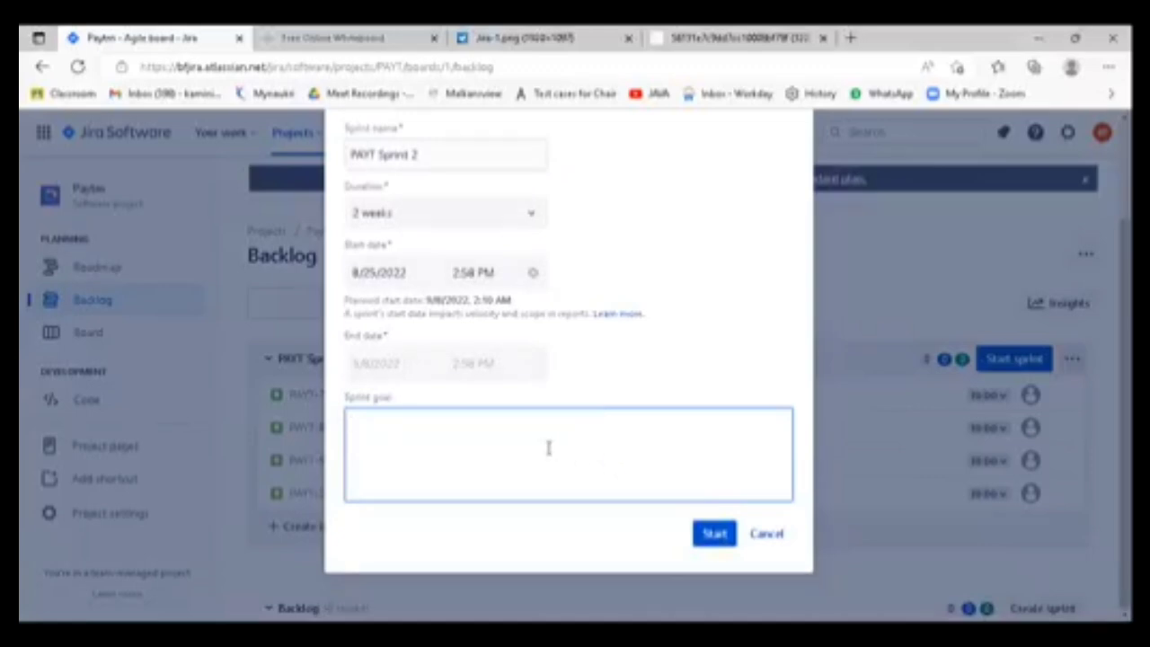
scroll(548, 447, "up", 1)
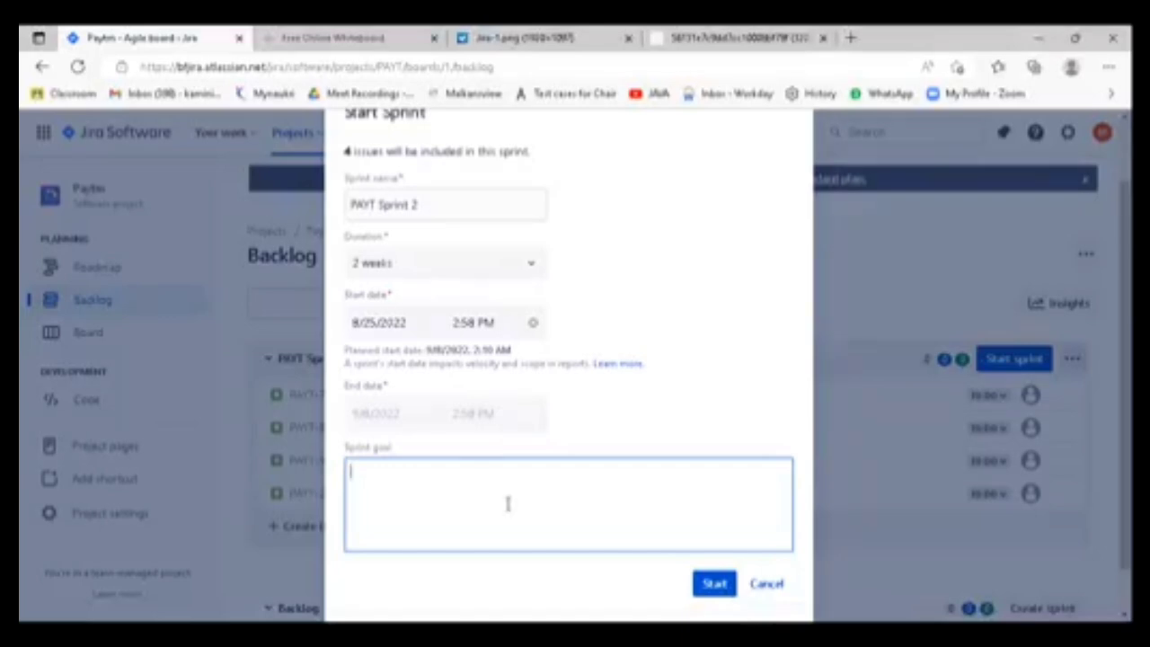
type("Lets Finish Rachar")
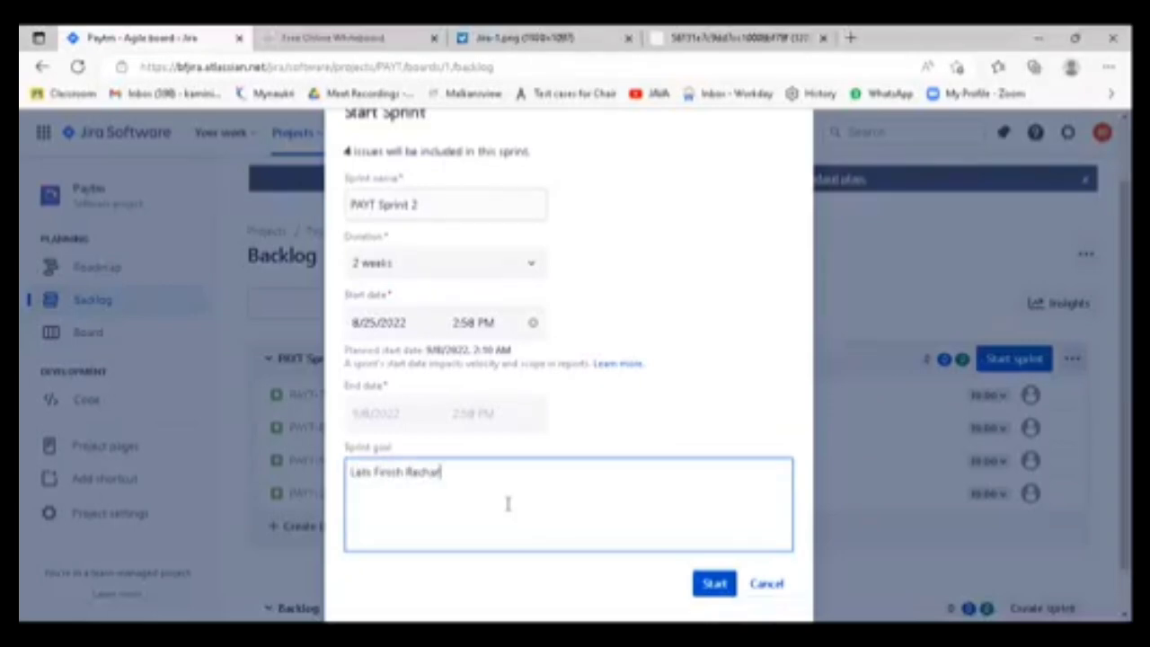
type("ge Functionality")
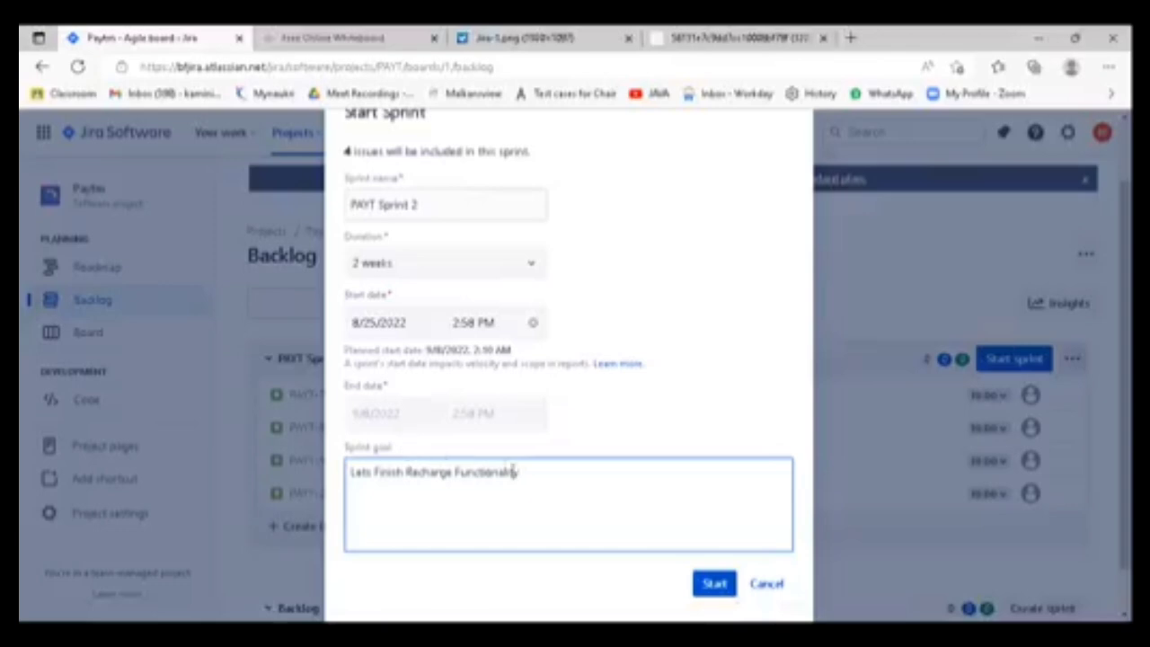
left_click(717, 591)
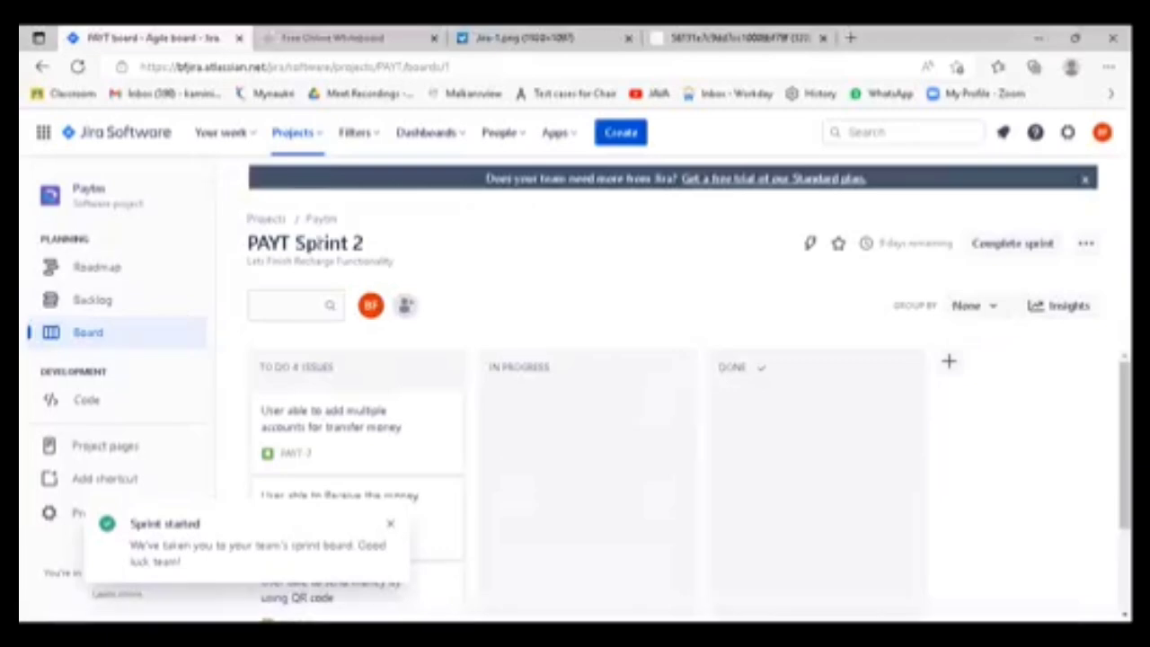
- Check the active sprint's name and remaining time on the Paytm board
left_click_drag(294, 242, 390, 208)
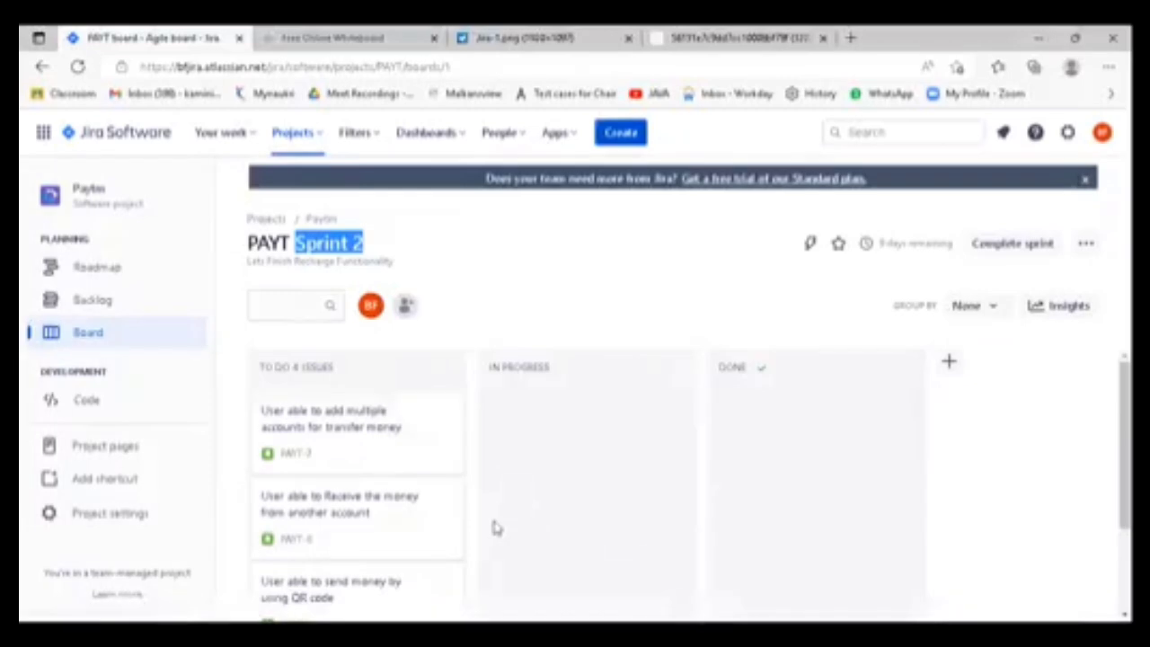
left_click(105, 312)
left_click(97, 333)
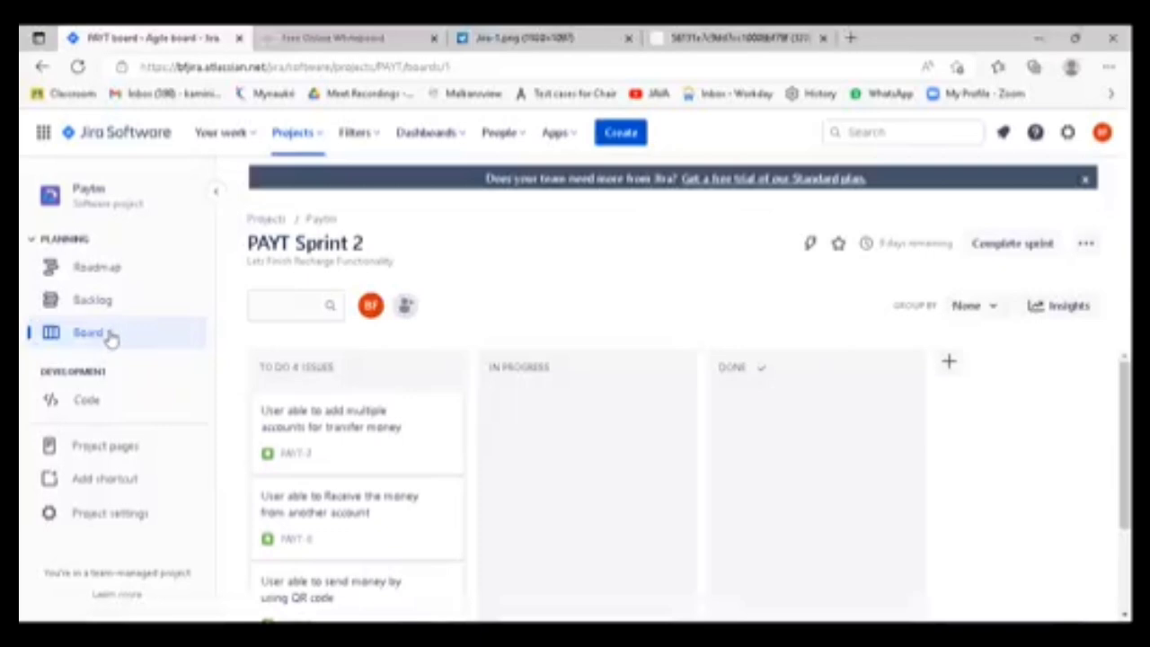
left_click_drag(248, 240, 368, 246)
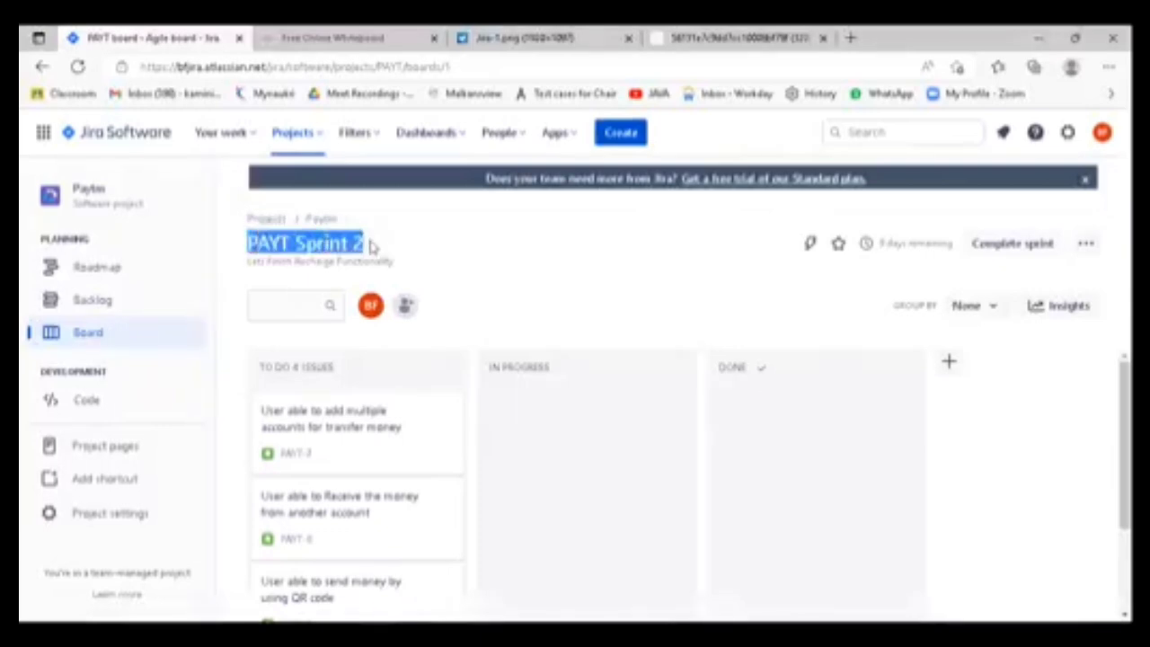
left_click(456, 252)
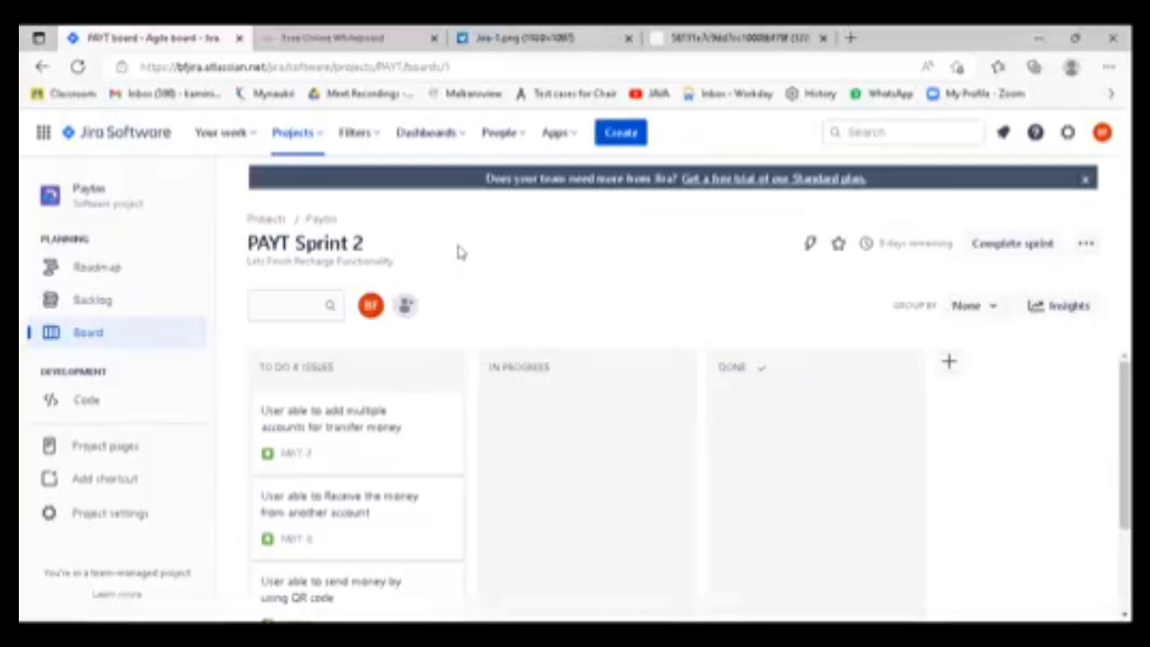
left_click_drag(879, 244, 962, 252)
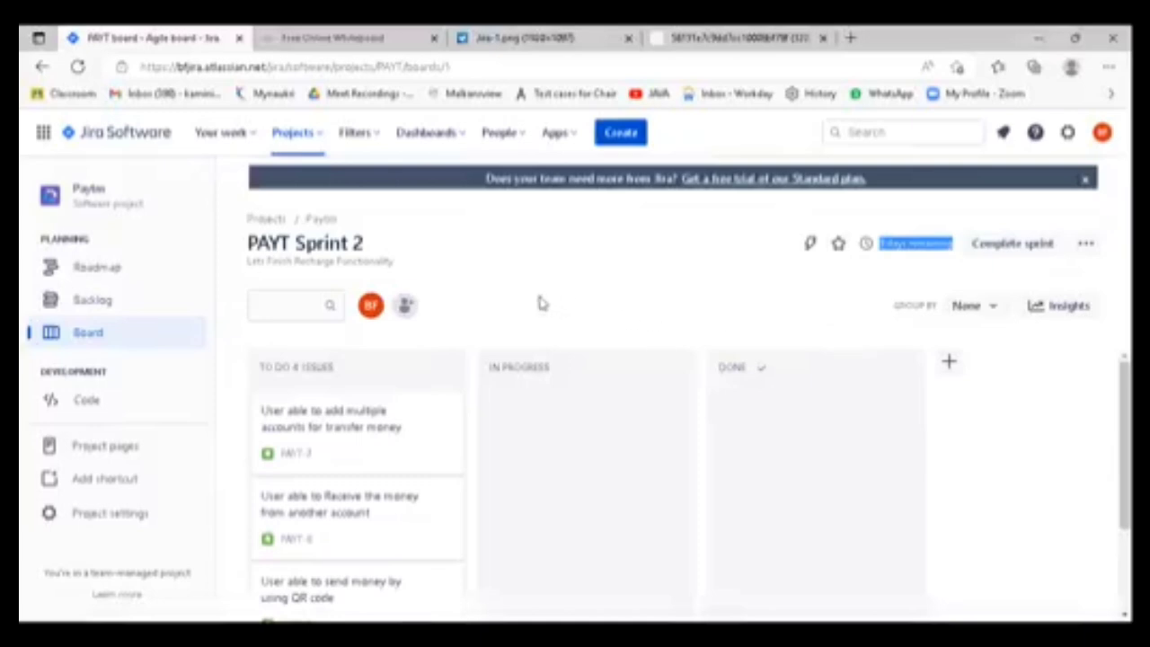
- Review all the user stories in the To Do column of the PAYT Sprint 2 board
scroll(425, 441, "down", 1)
scroll(452, 431, "up", 1)
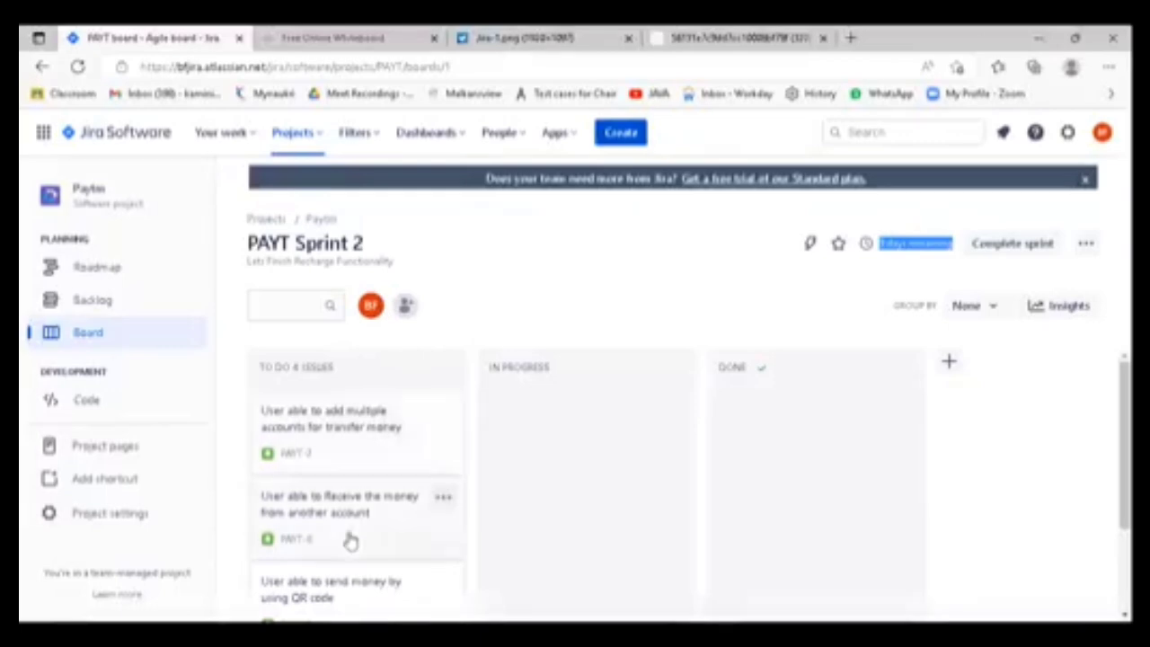
scroll(396, 516, "down", 1)
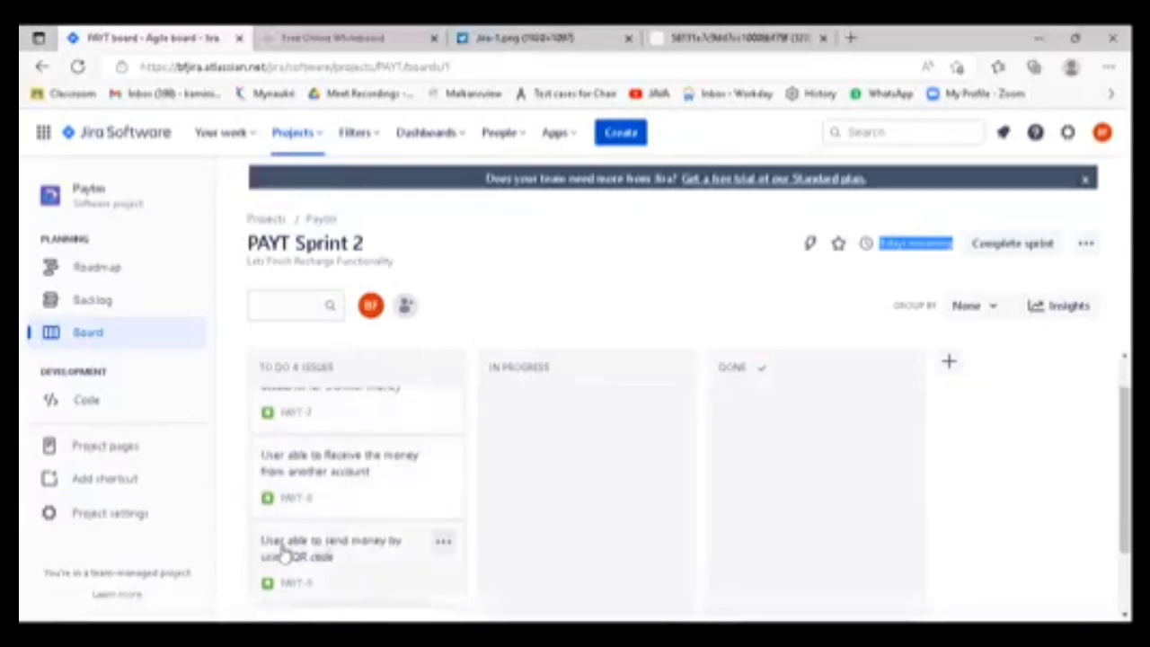
scroll(400, 557, "down", 1)
scroll(401, 560, "down", 1)
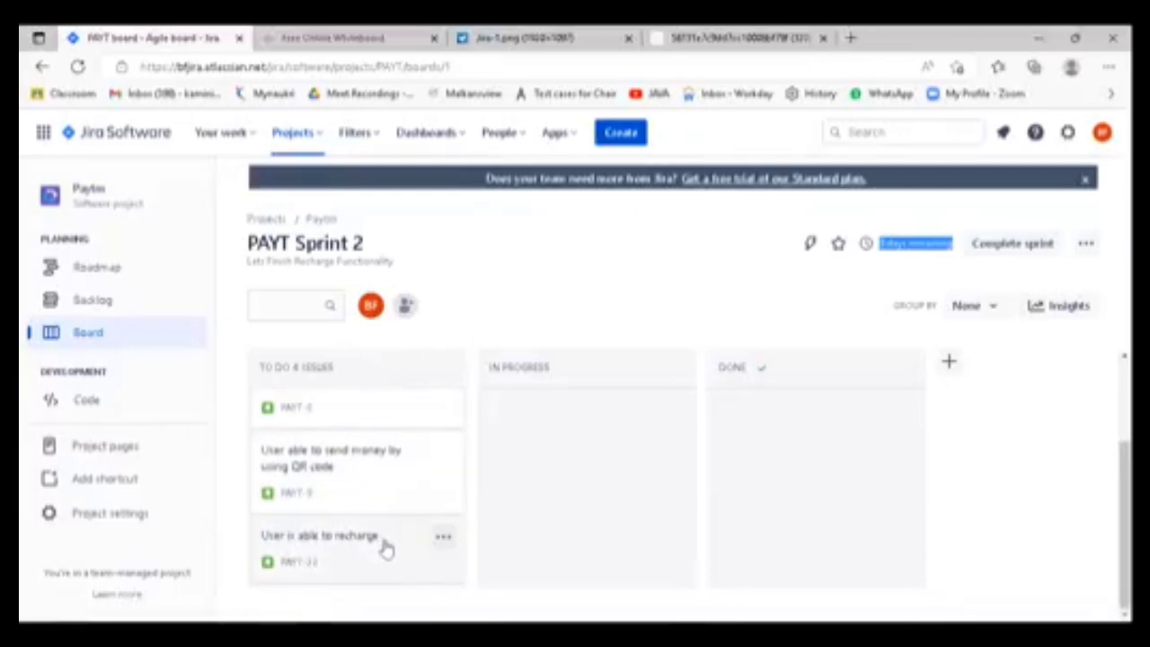
scroll(382, 548, "up", 3)
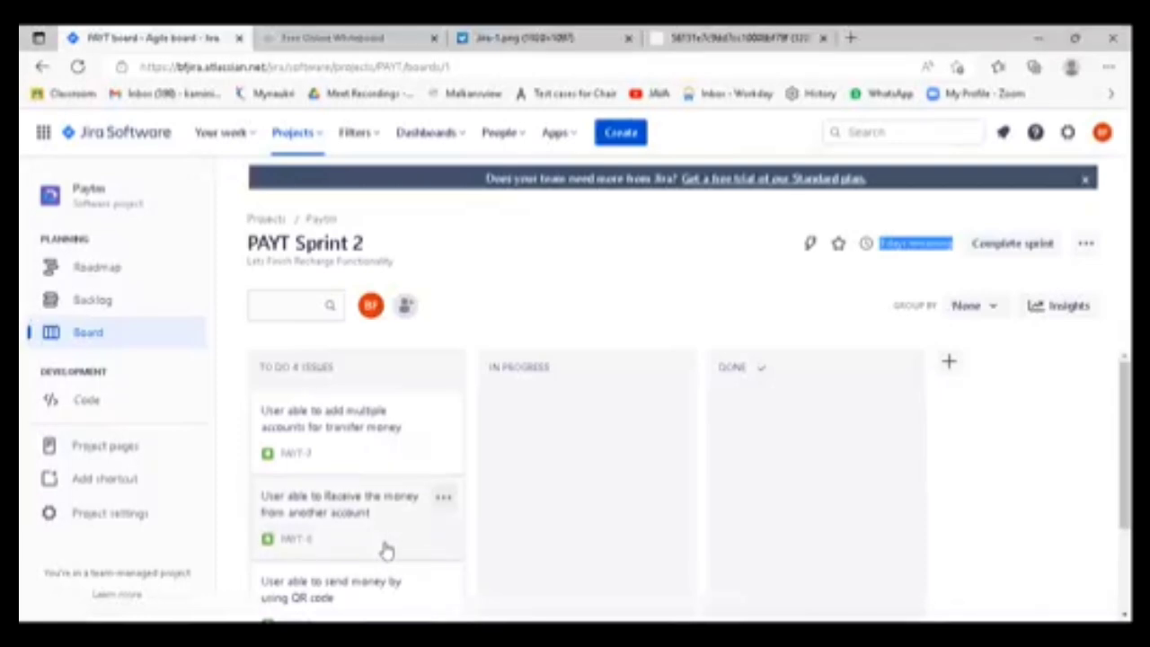
scroll(411, 485, "down", 3)
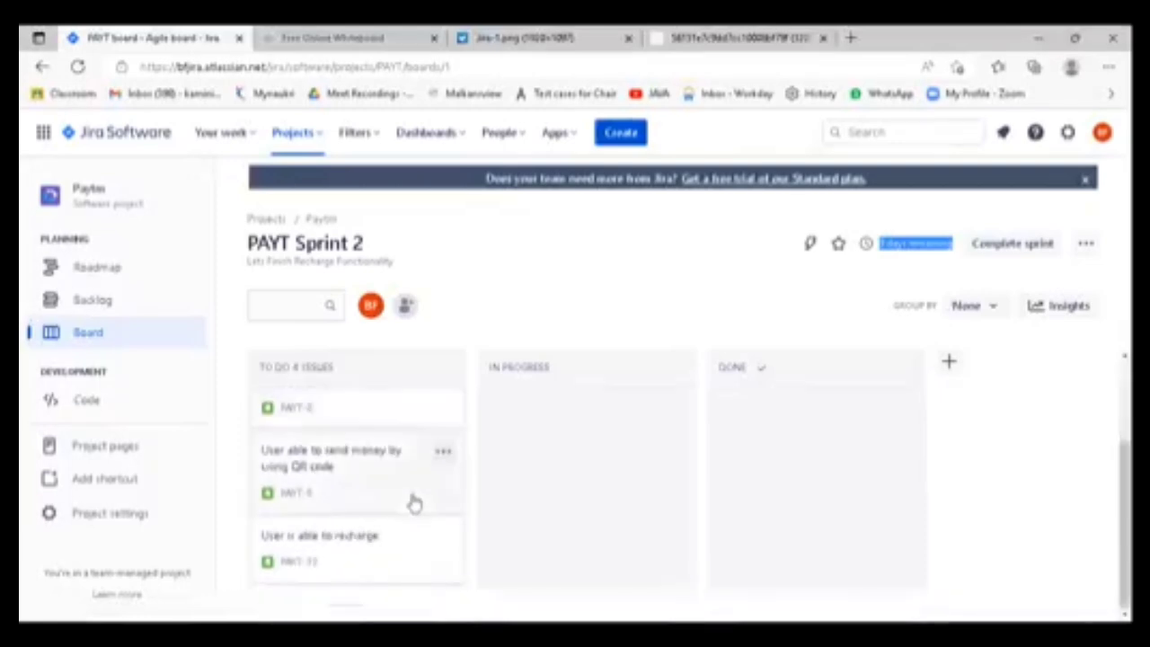
scroll(415, 503, "up", 3)
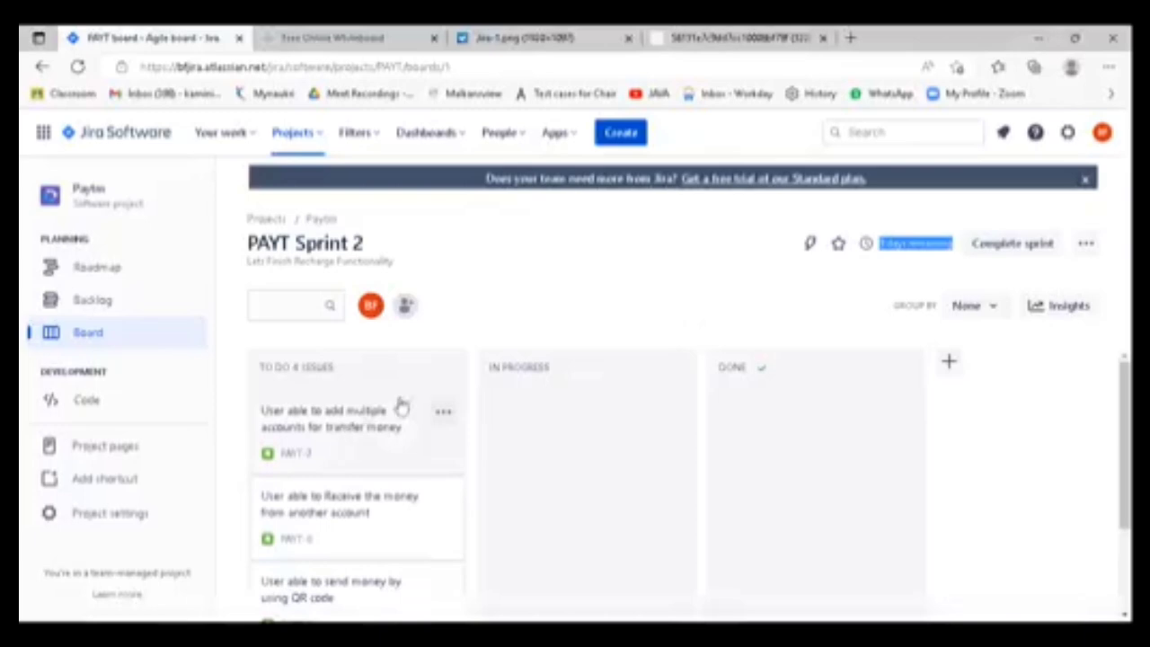
scroll(457, 432, "down", 2)
scroll(456, 450, "up", 2)
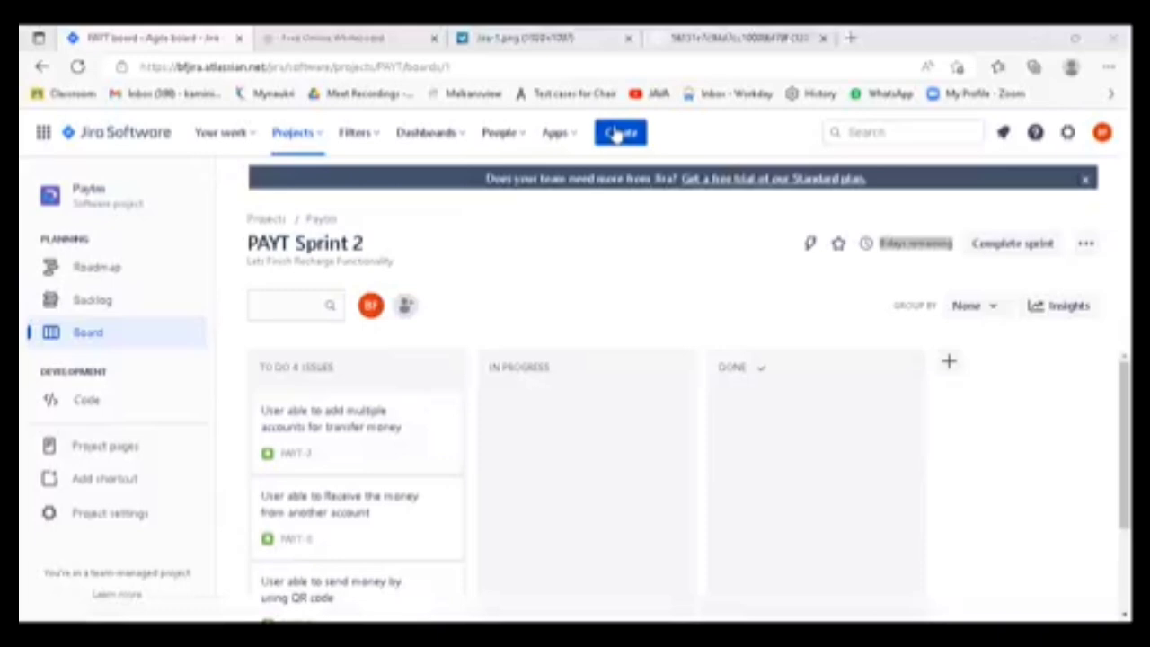
scroll(393, 498, "down", 1)
scroll(396, 504, "up", 1)
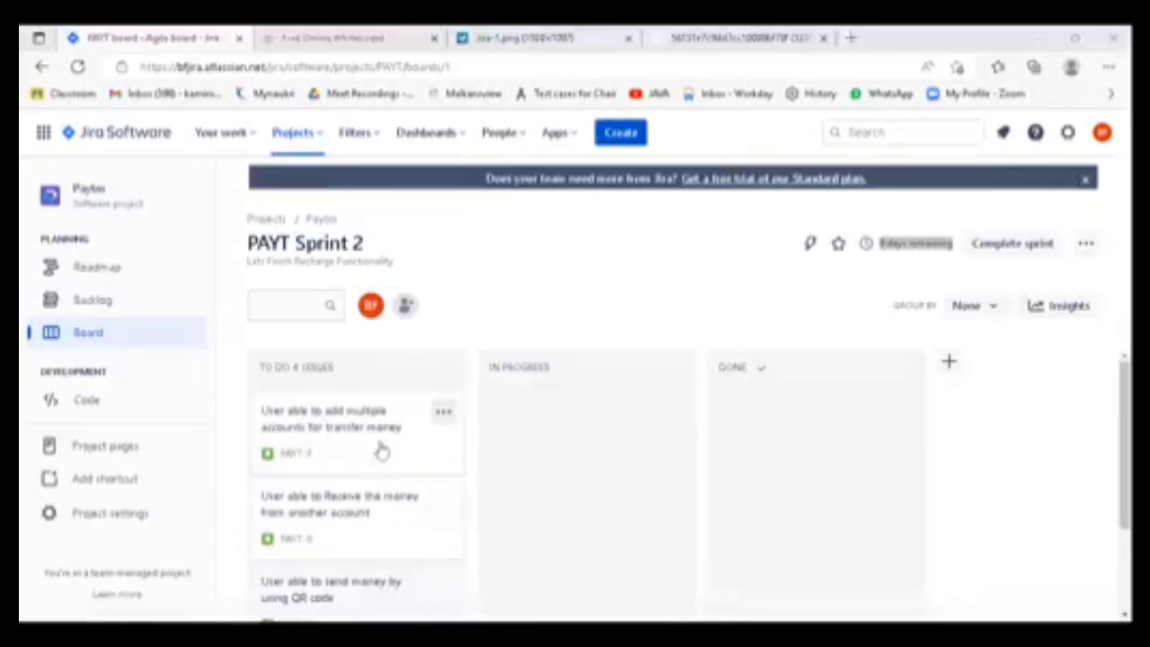
scroll(354, 504, "down", 3)
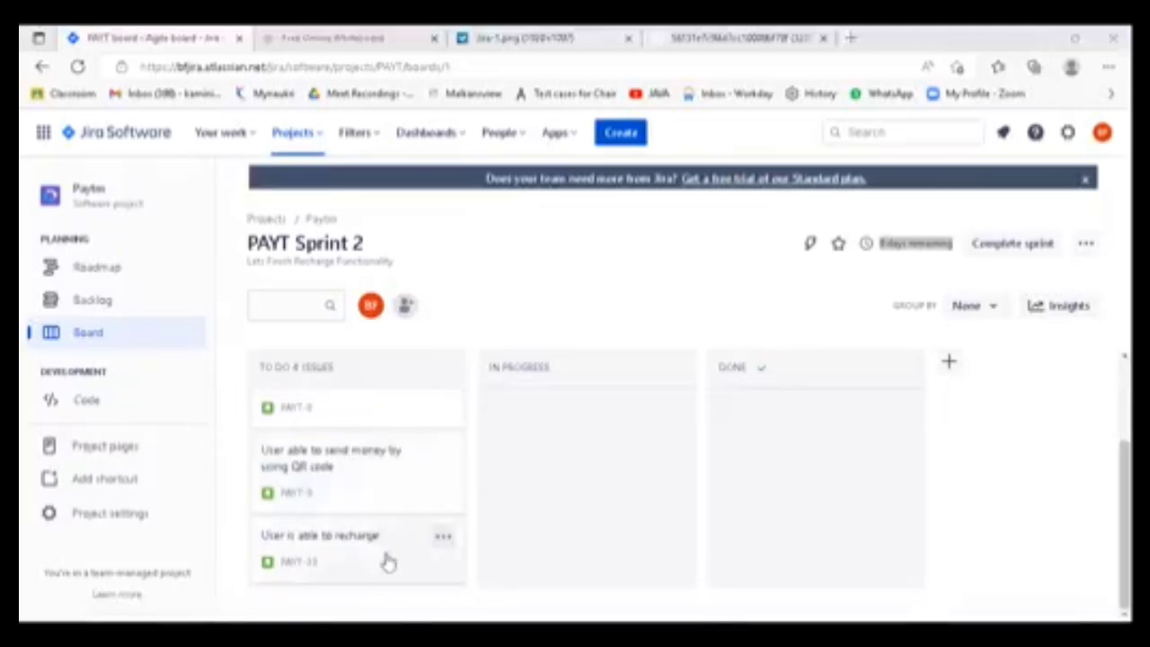
scroll(385, 530, "up", 3)
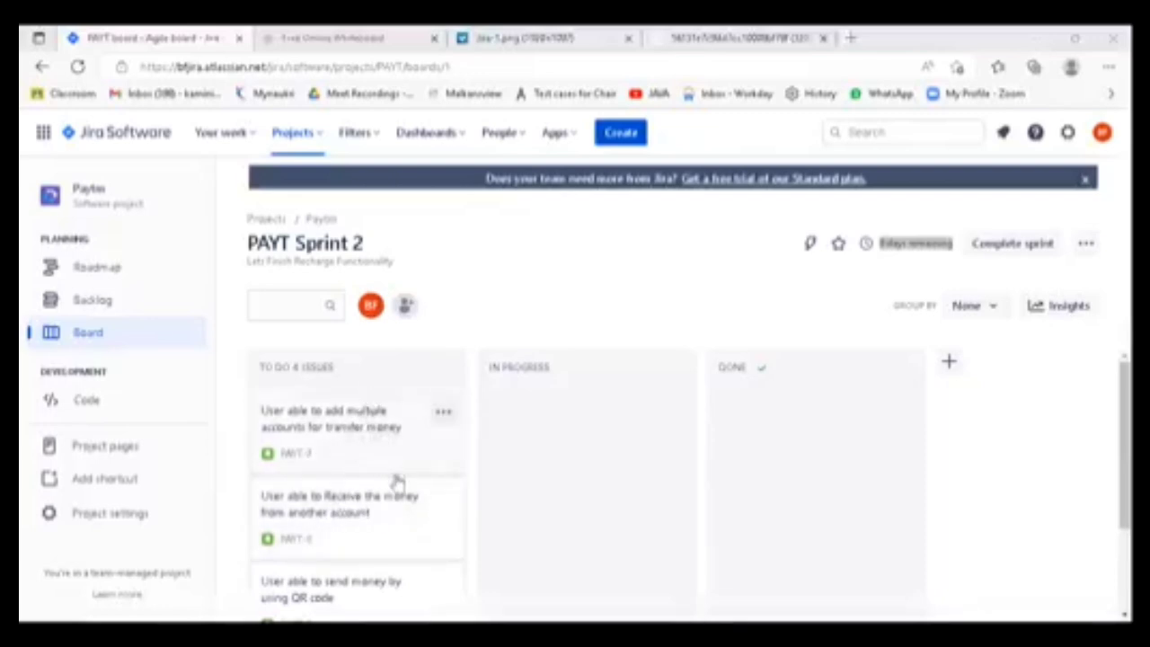
scroll(383, 486, "down", 1)
scroll(385, 501, "up", 1)
scroll(364, 459, "down", 1)
scroll(371, 483, "up", 1)
scroll(369, 570, "down", 2)
scroll(369, 571, "up", 2)
scroll(365, 482, "down", 3)
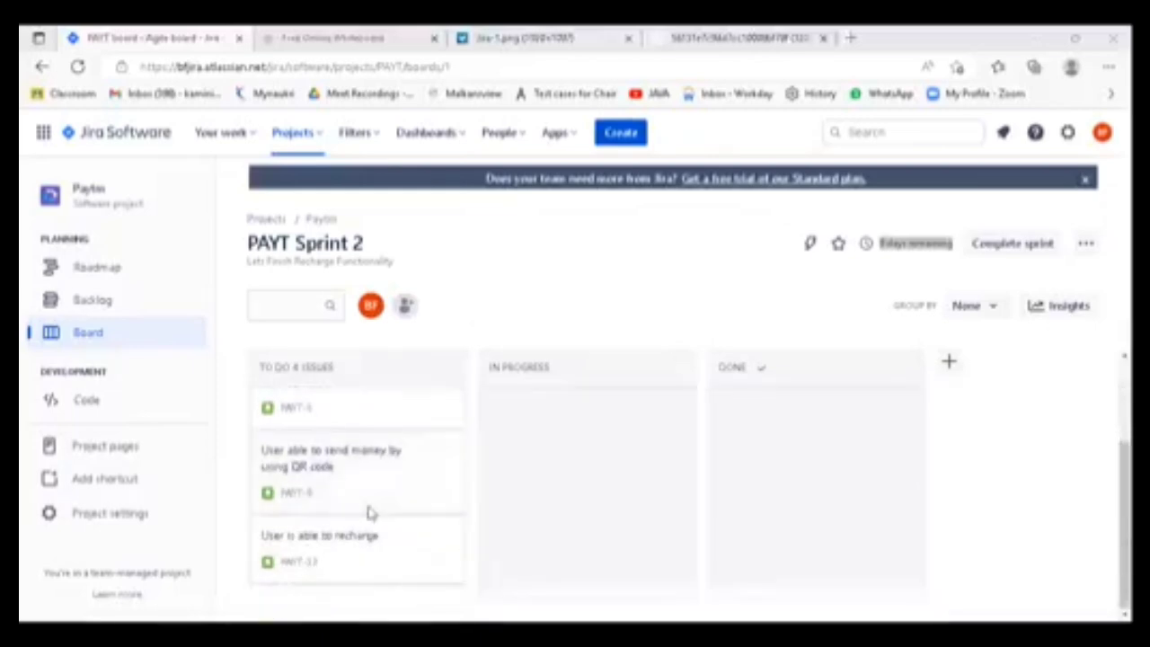
scroll(367, 513, "up", 3)
scroll(367, 584, "down", 2)
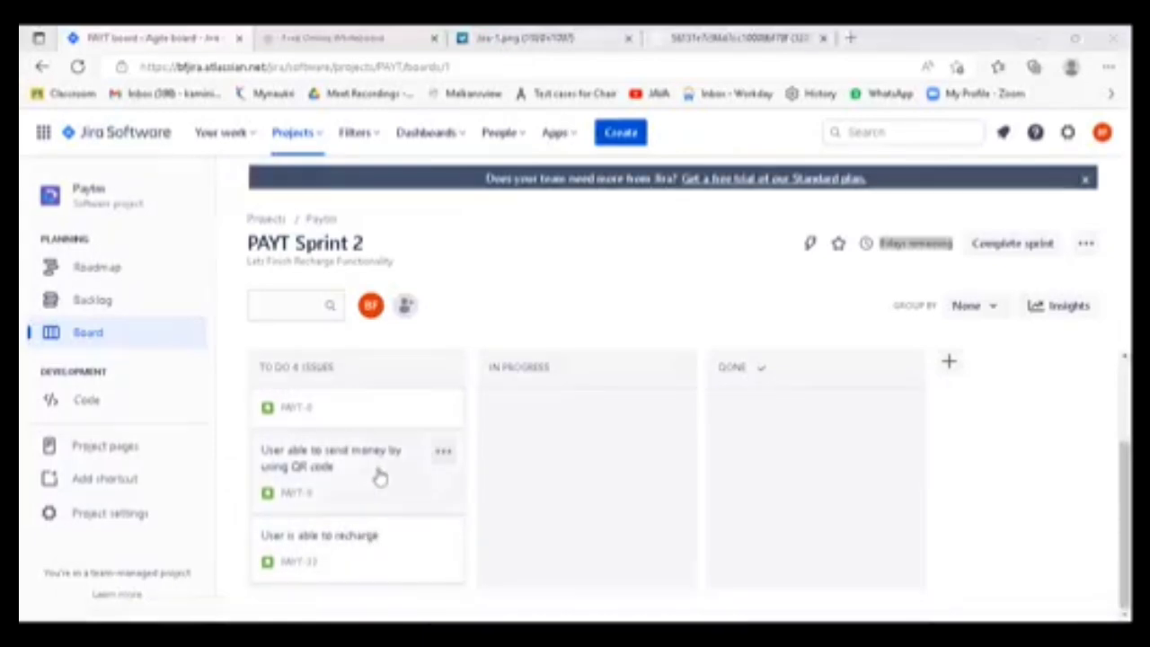
scroll(381, 476, "up", 2)
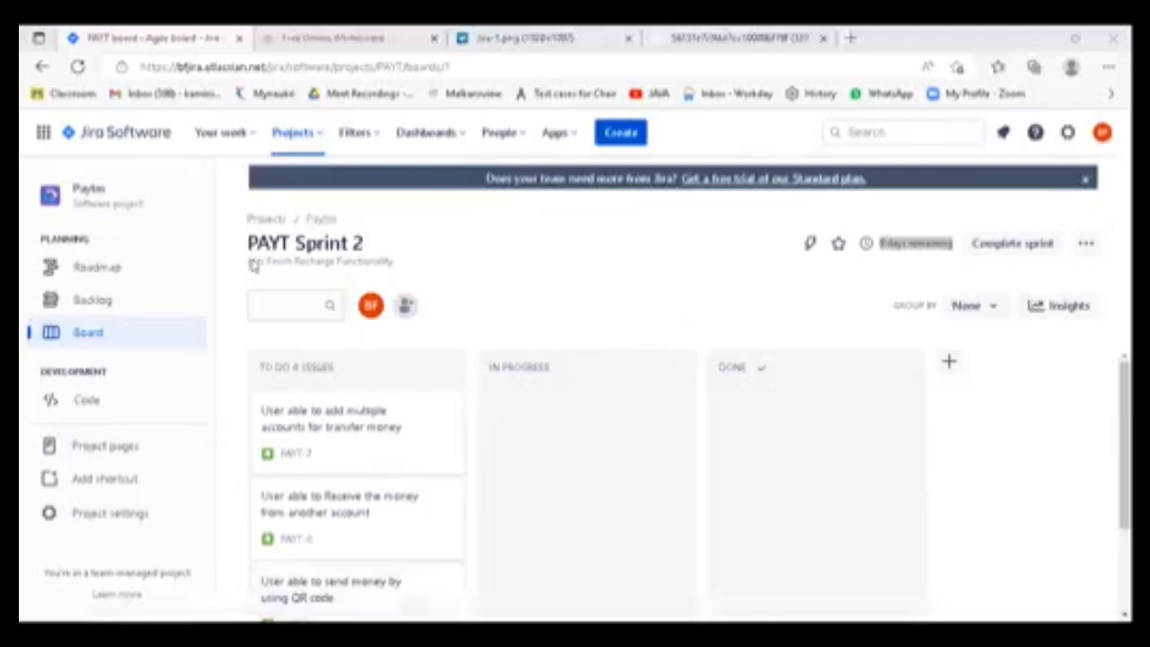
- Compare the sprint goal under the PAYT Sprint 2 heading with the user stories in the To Do column
left_click_drag(252, 260, 382, 259)
left_click(459, 270)
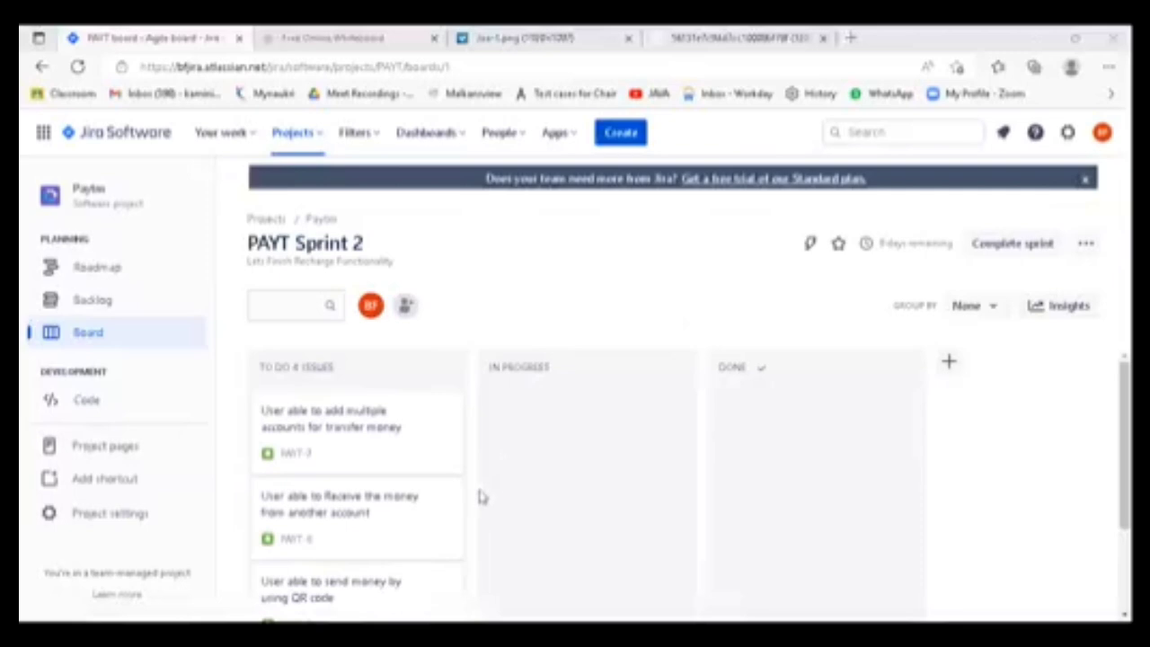
scroll(447, 546, "down", 3)
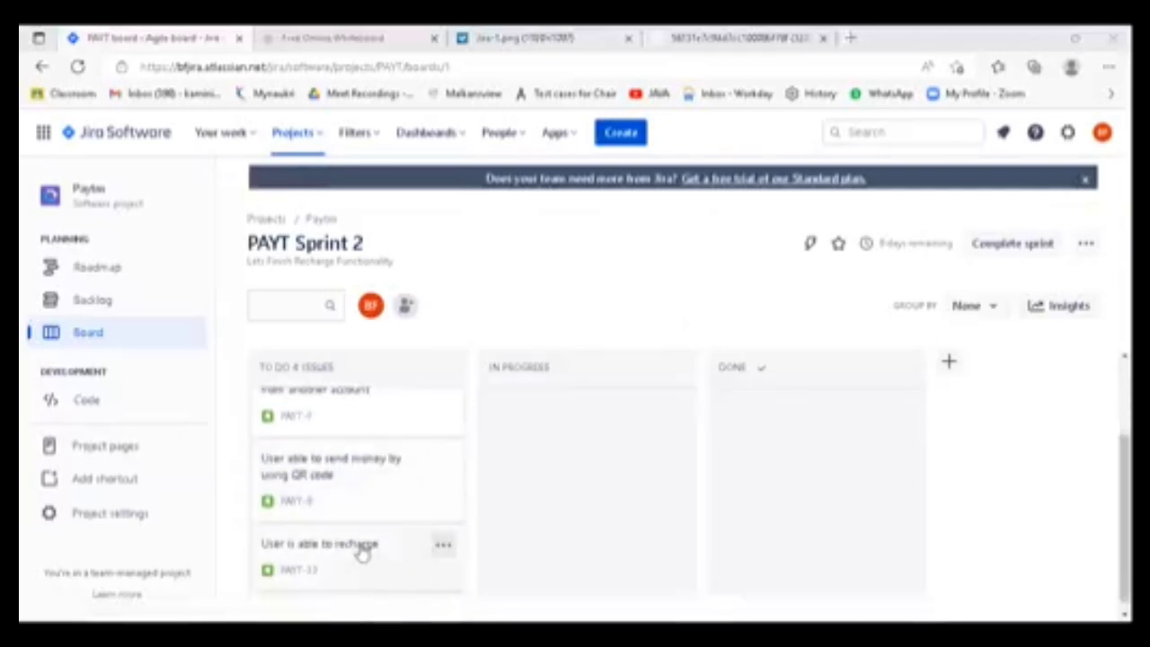
scroll(360, 555, "up", 3)
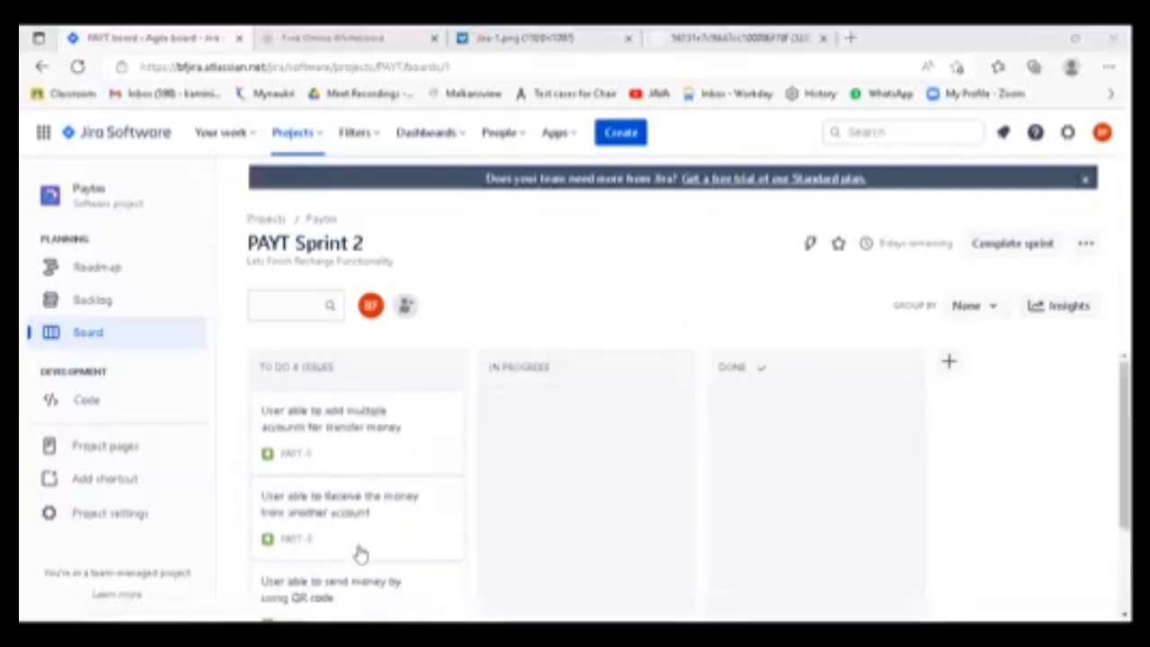
- Open the "User able to add multiple accounts for transfer money" story, look over its actions and begin adding a child issue
left_click(302, 426)
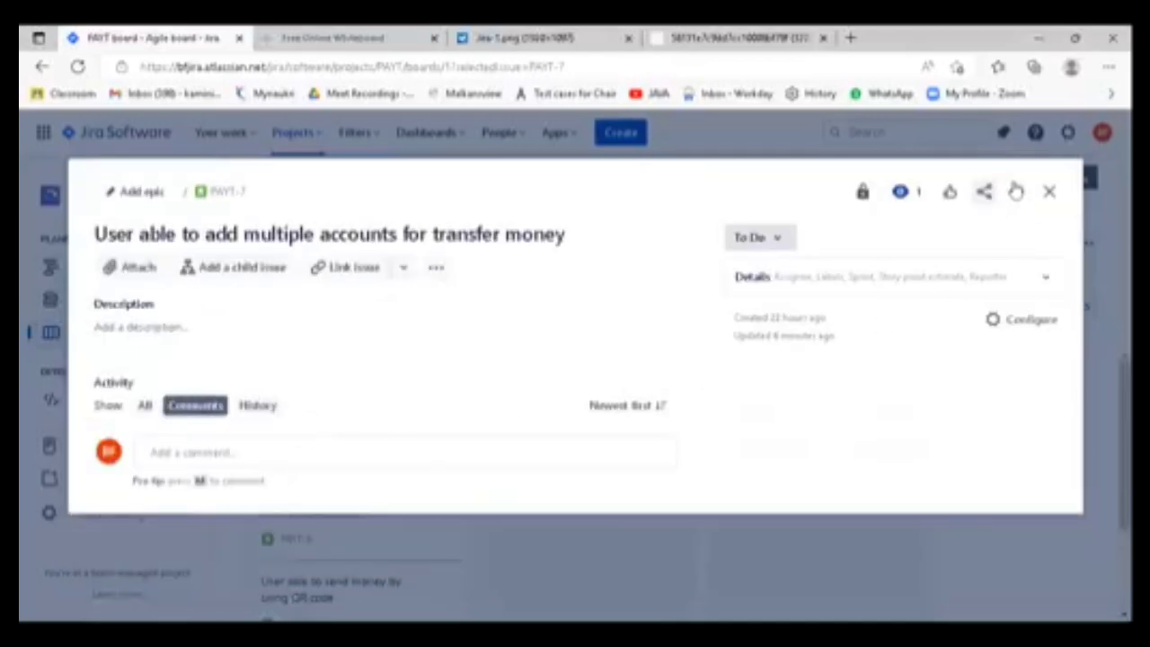
left_click(956, 162)
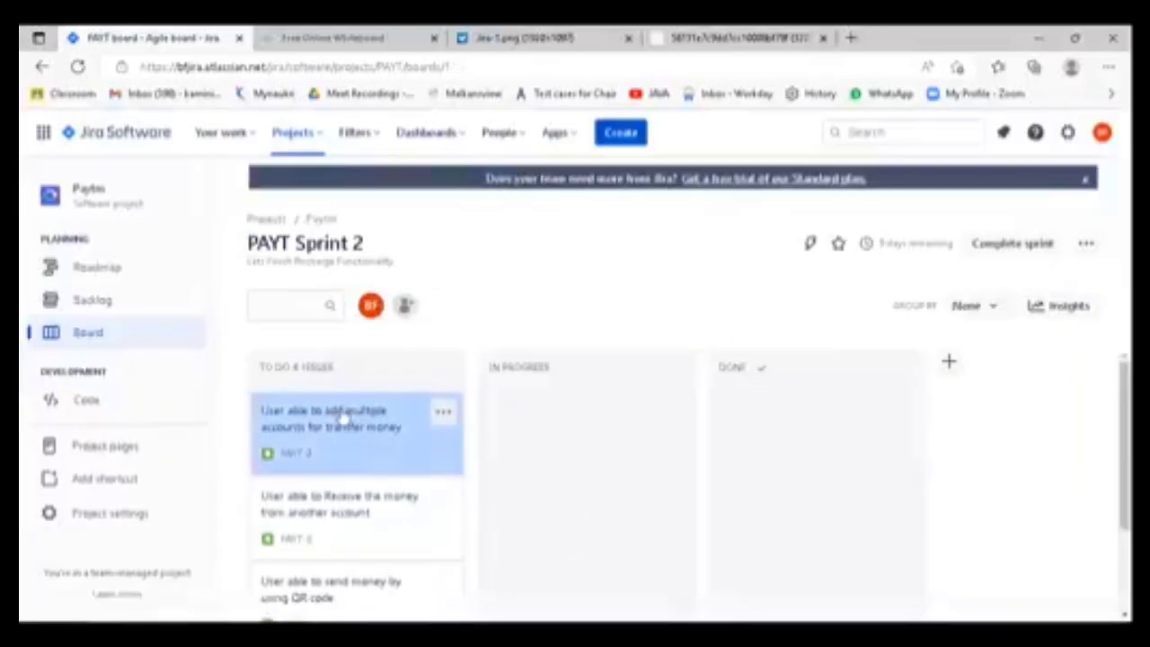
left_click(341, 415)
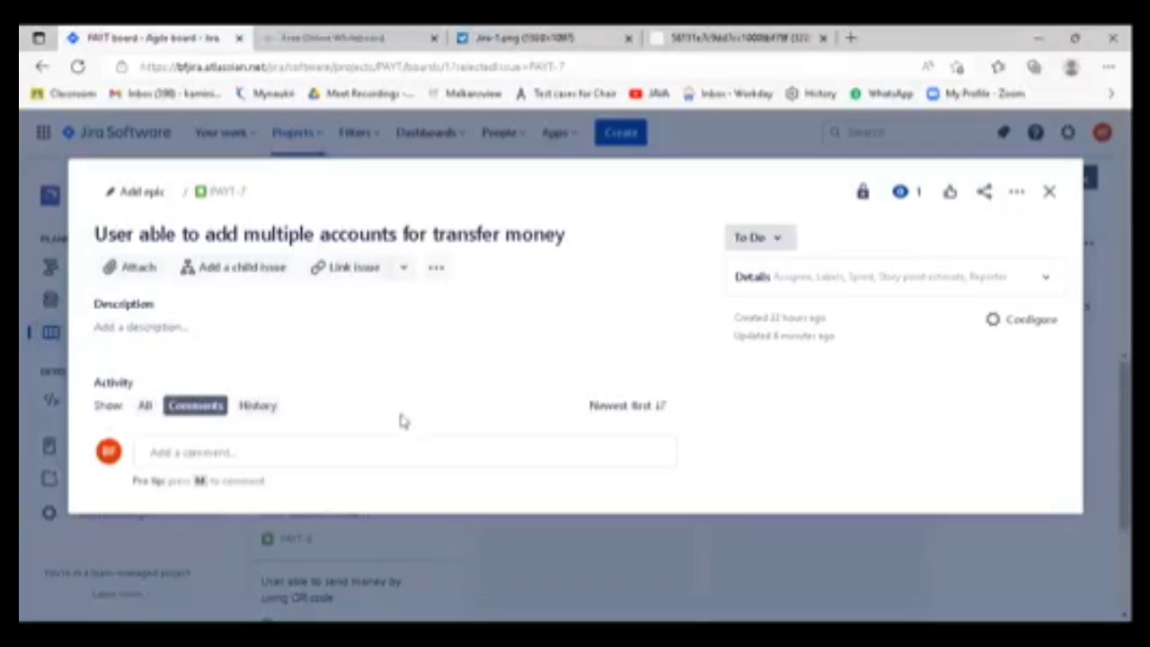
left_click(436, 267)
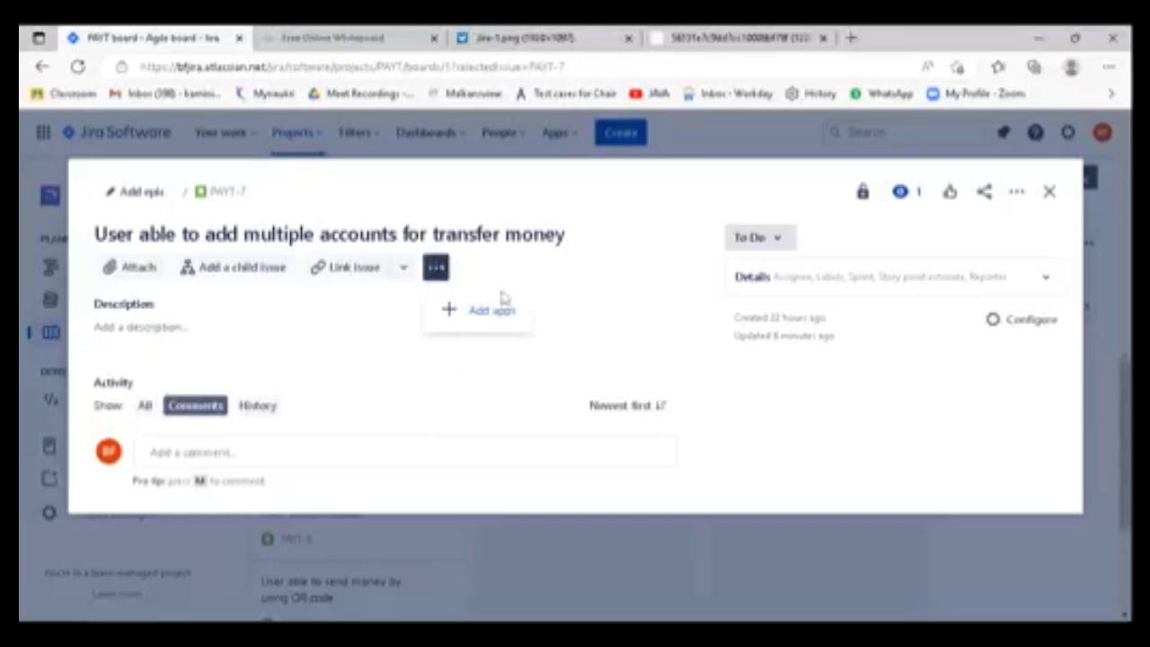
left_click(635, 272)
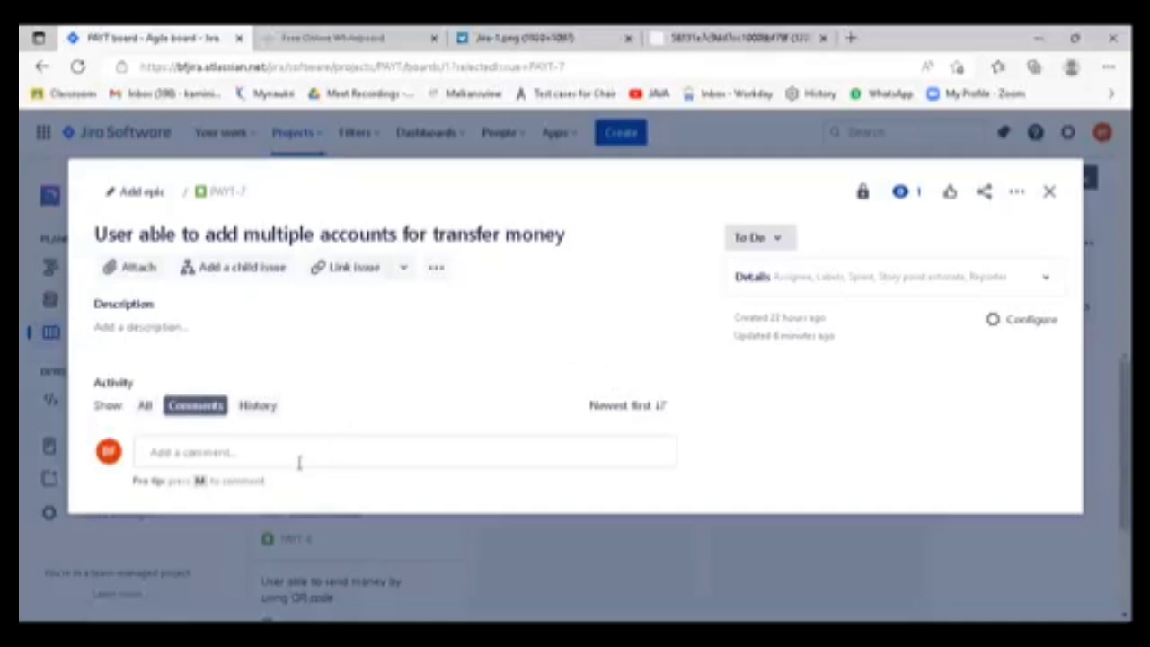
left_click(1019, 193)
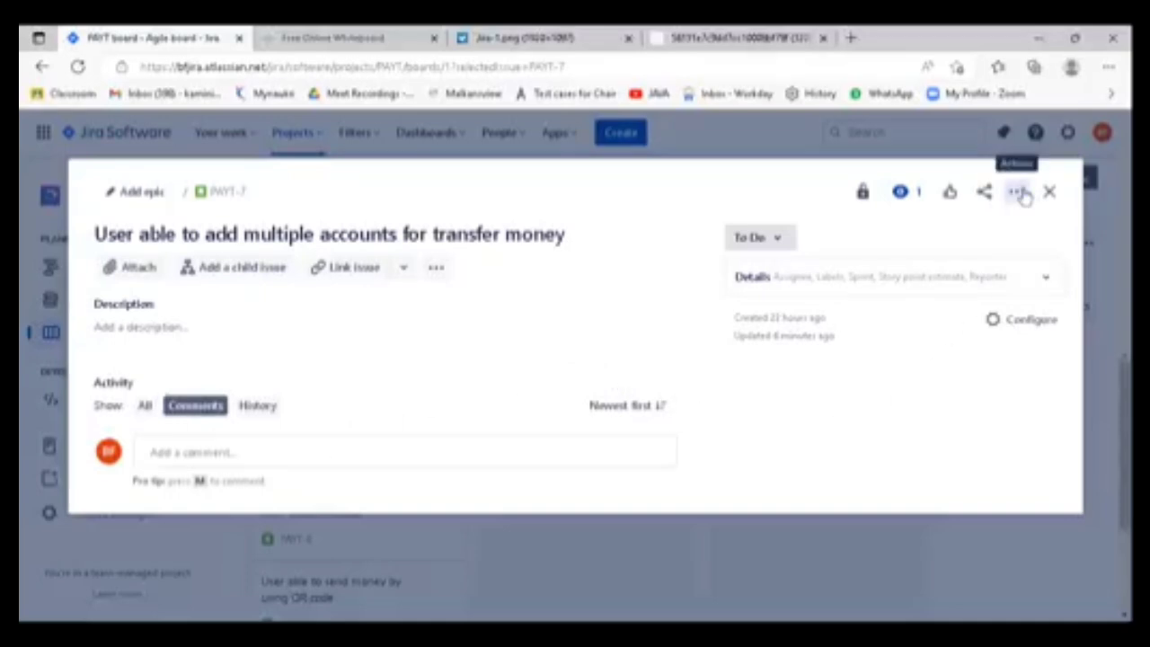
left_click(795, 409)
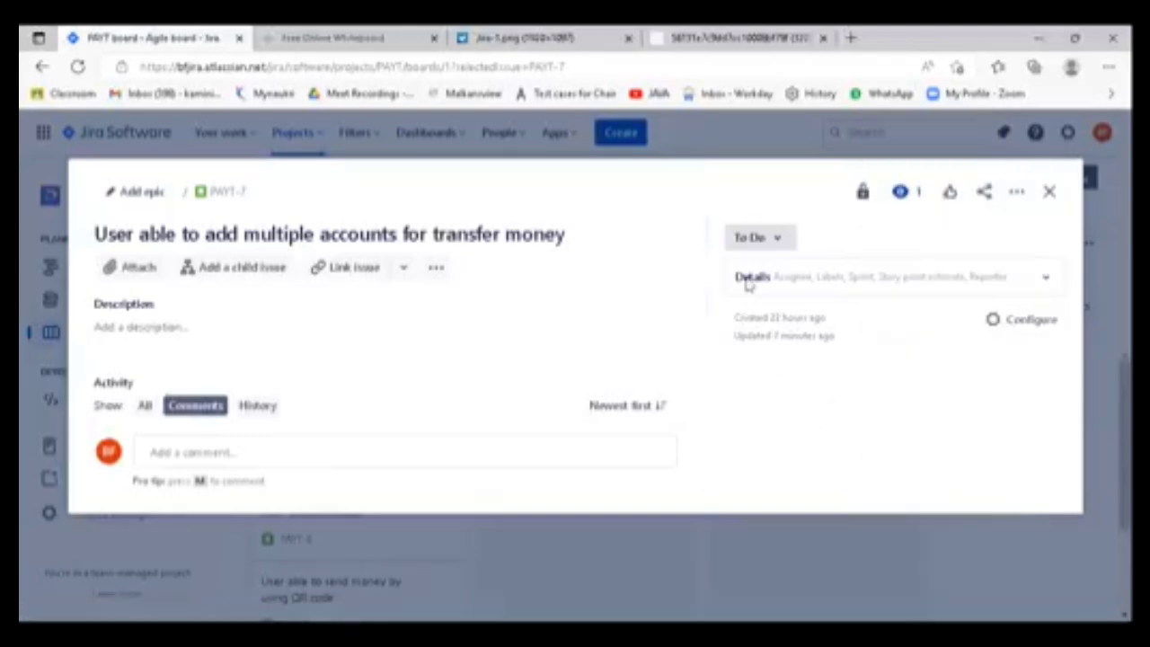
left_click(500, 38)
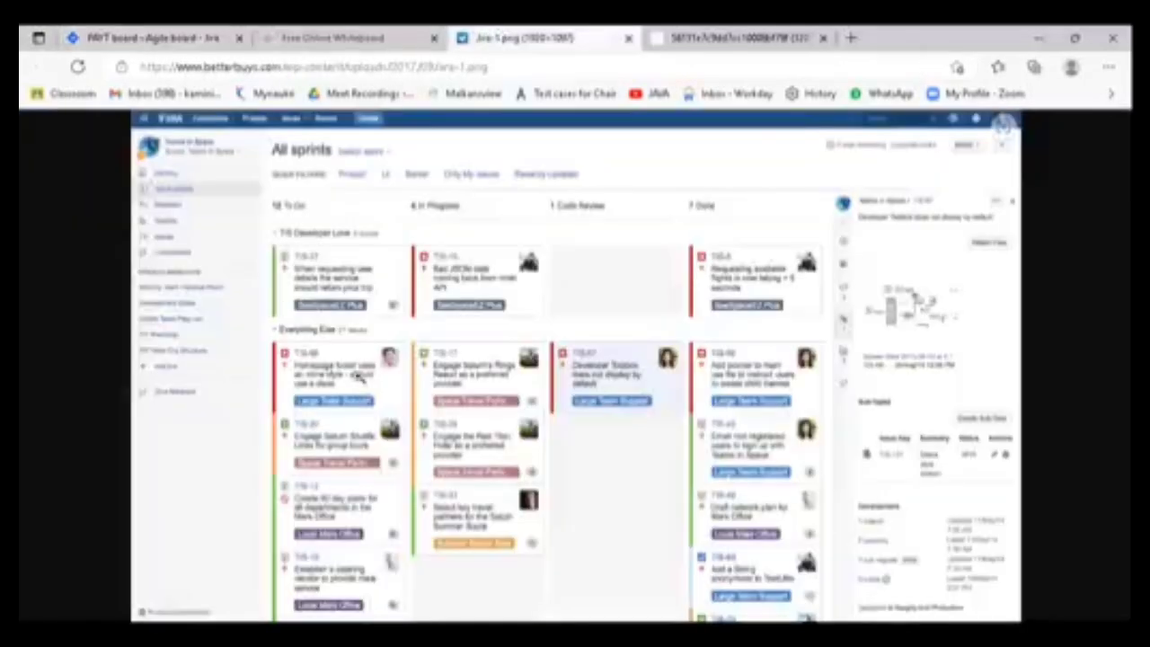
left_click(180, 38)
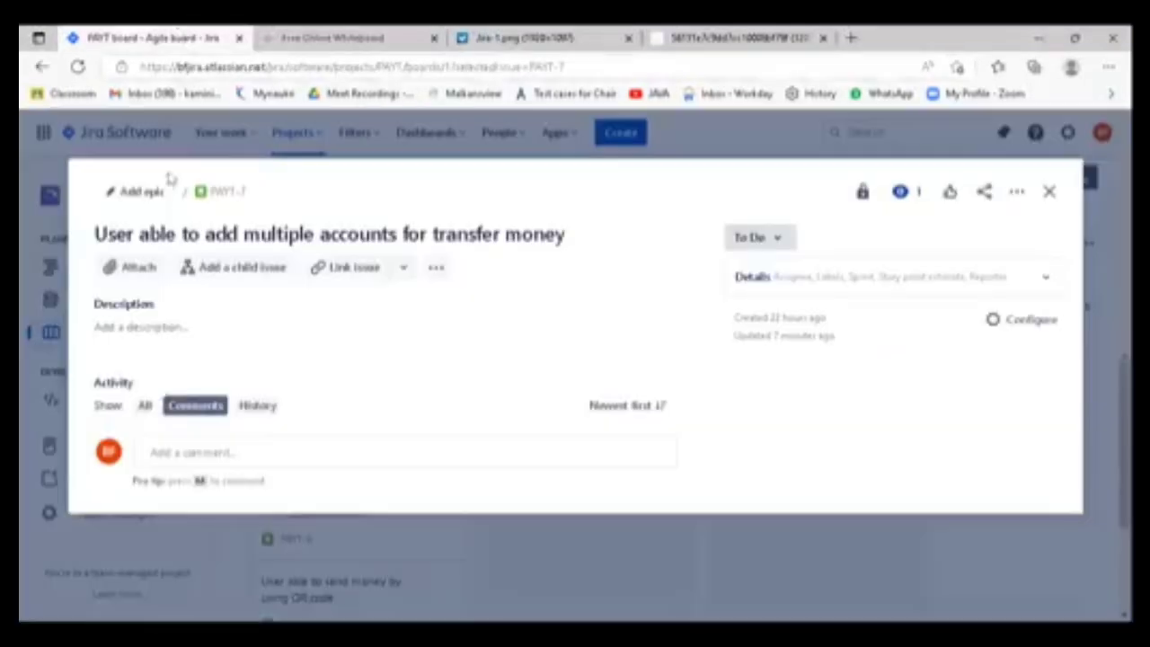
left_click(244, 269)
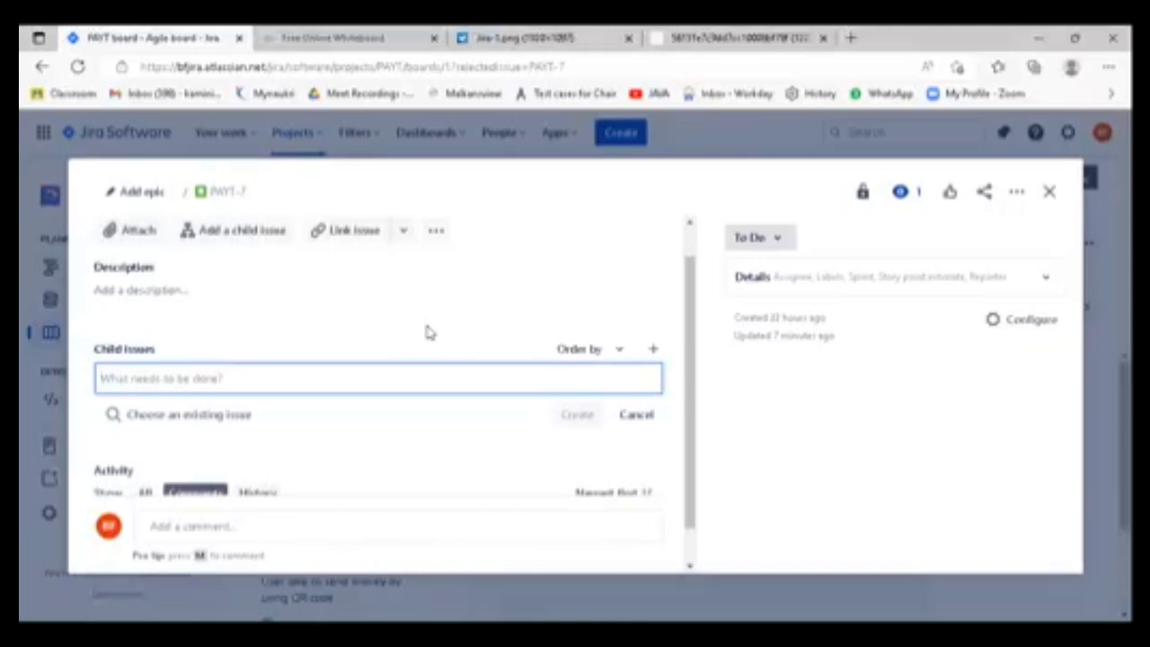
left_click(340, 378)
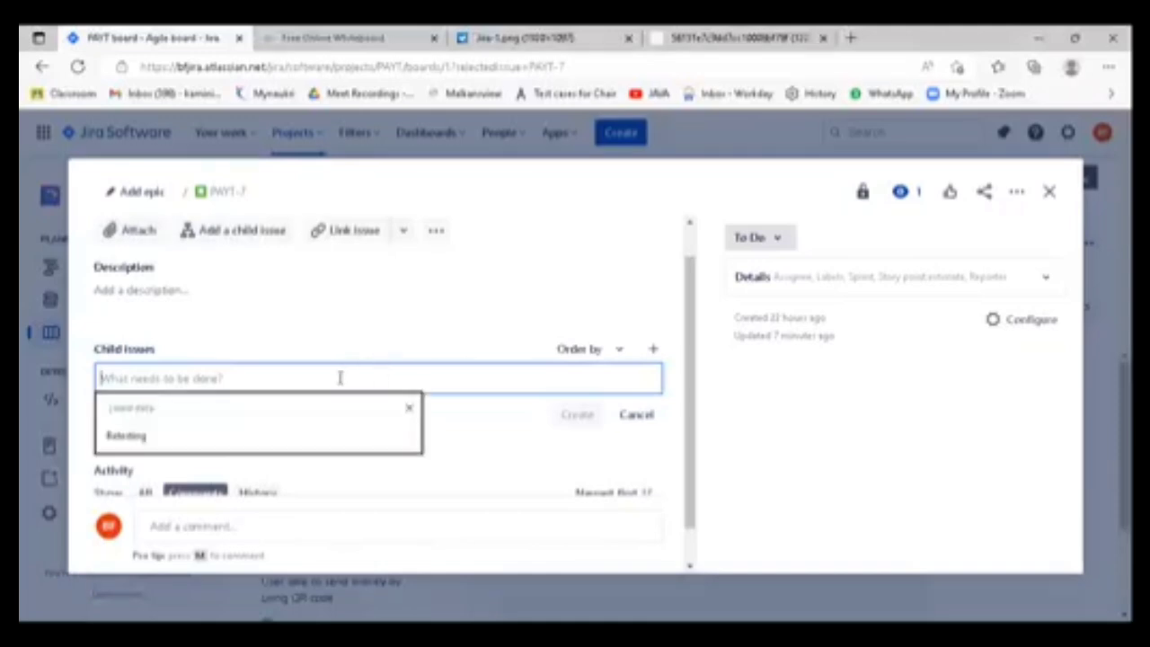
left_click(367, 304)
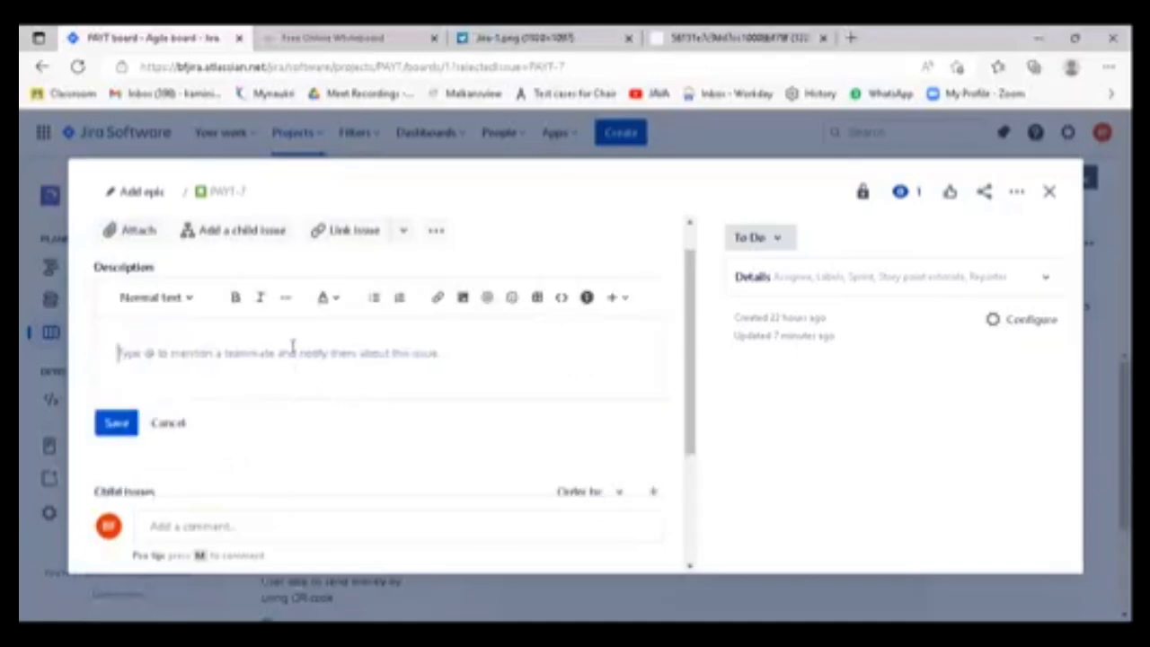
left_click(169, 422)
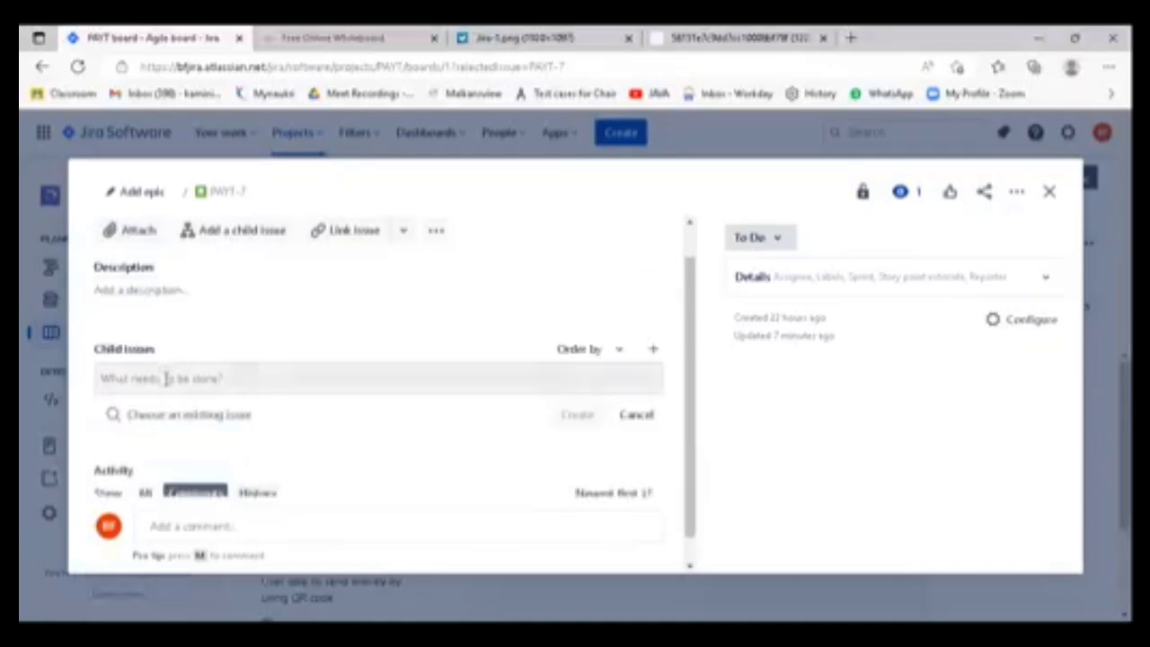
left_click(166, 379)
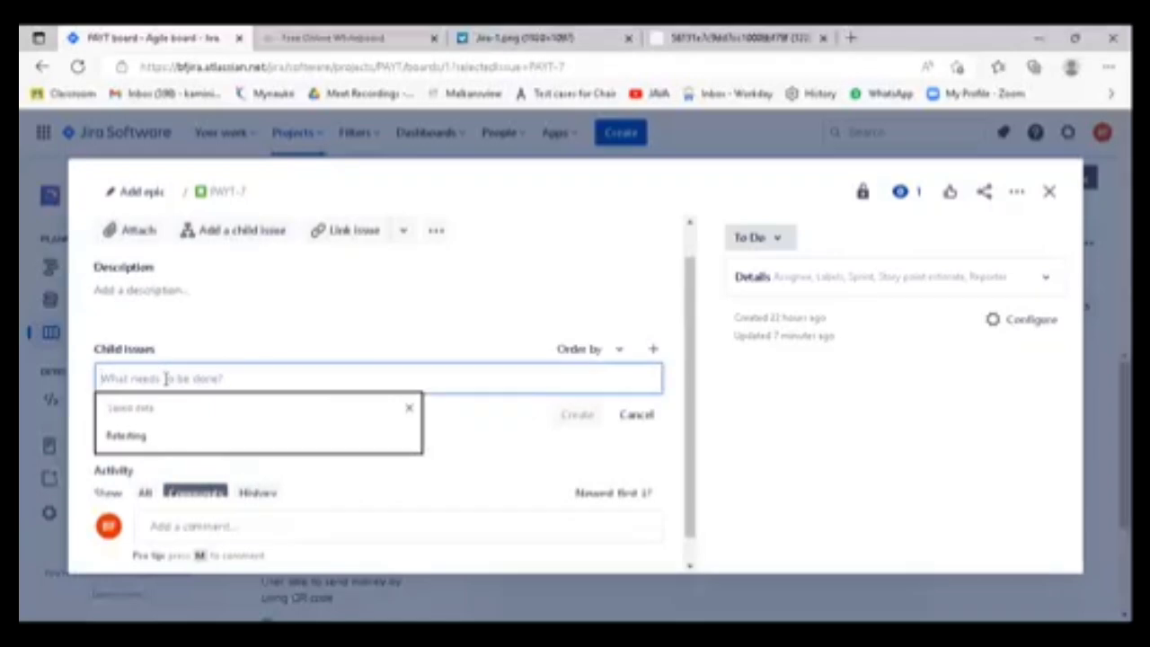
left_click(271, 324)
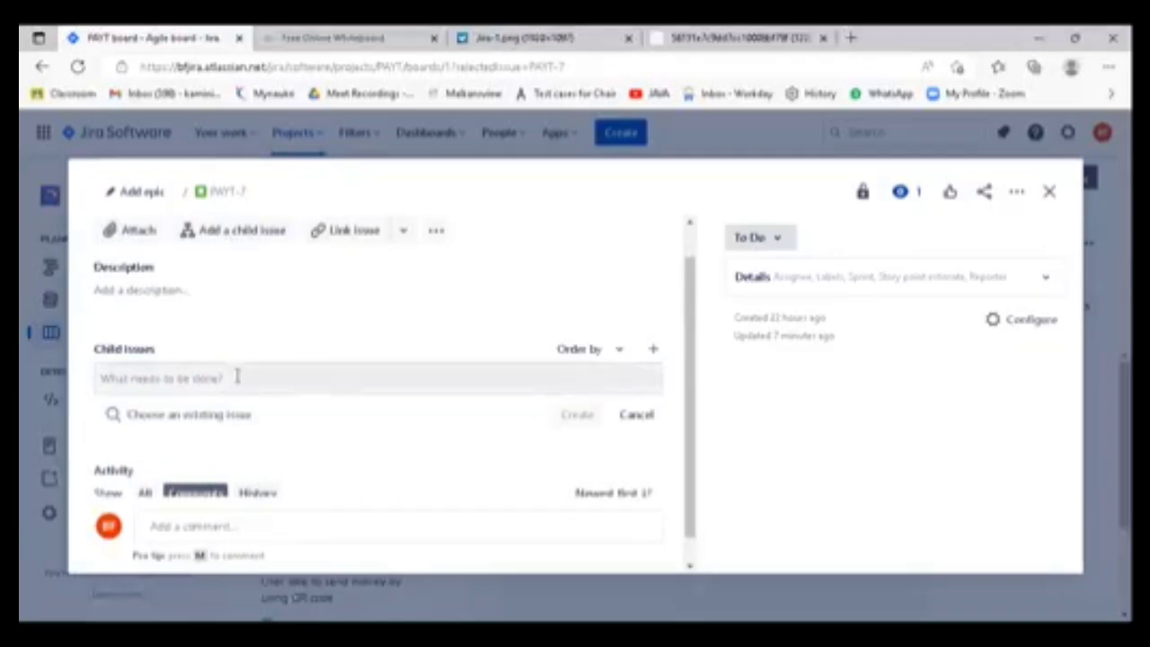
left_click(238, 377)
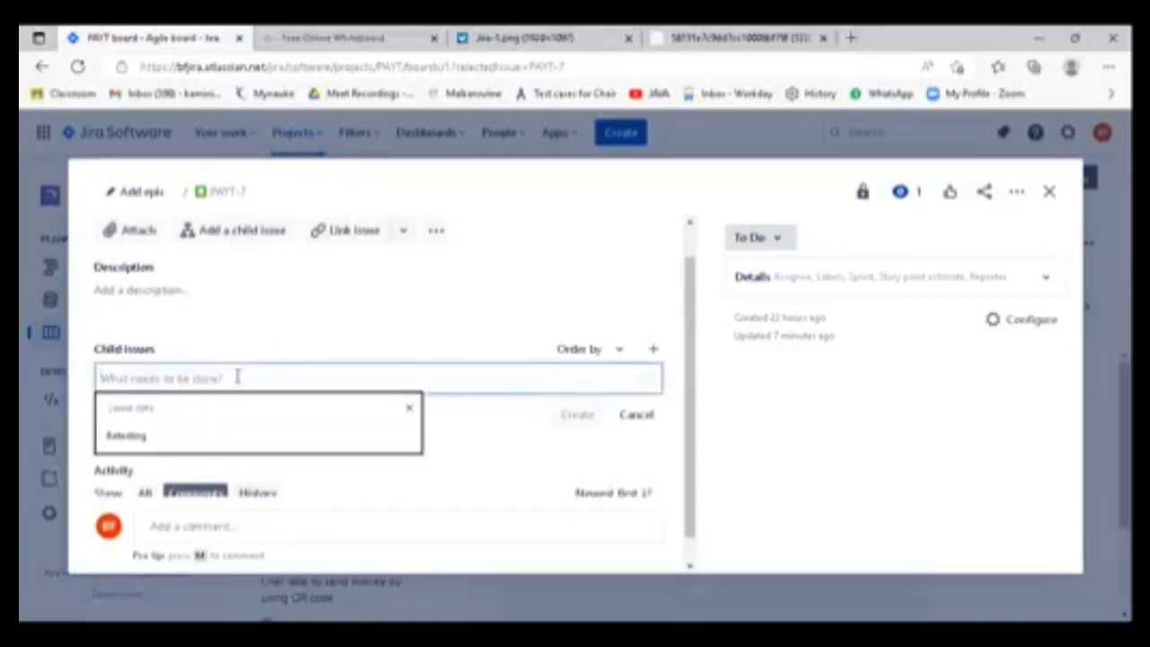
type("User")
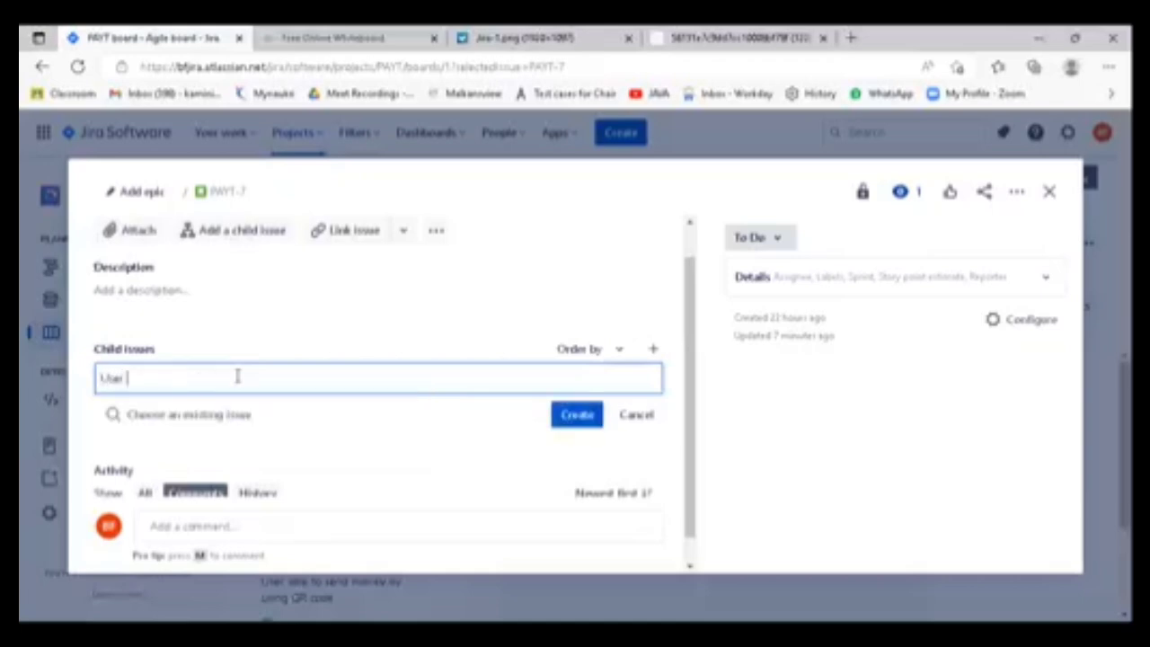
type(" Story")
key("BackSpace")
key("BackSpace")
key("BackSpace")
key("BackSpace")
key("BackSpace")
key("BackSpace")
key("BackSpace")
key("BackSpace")
key("BackSpace")
key("BackSpace")
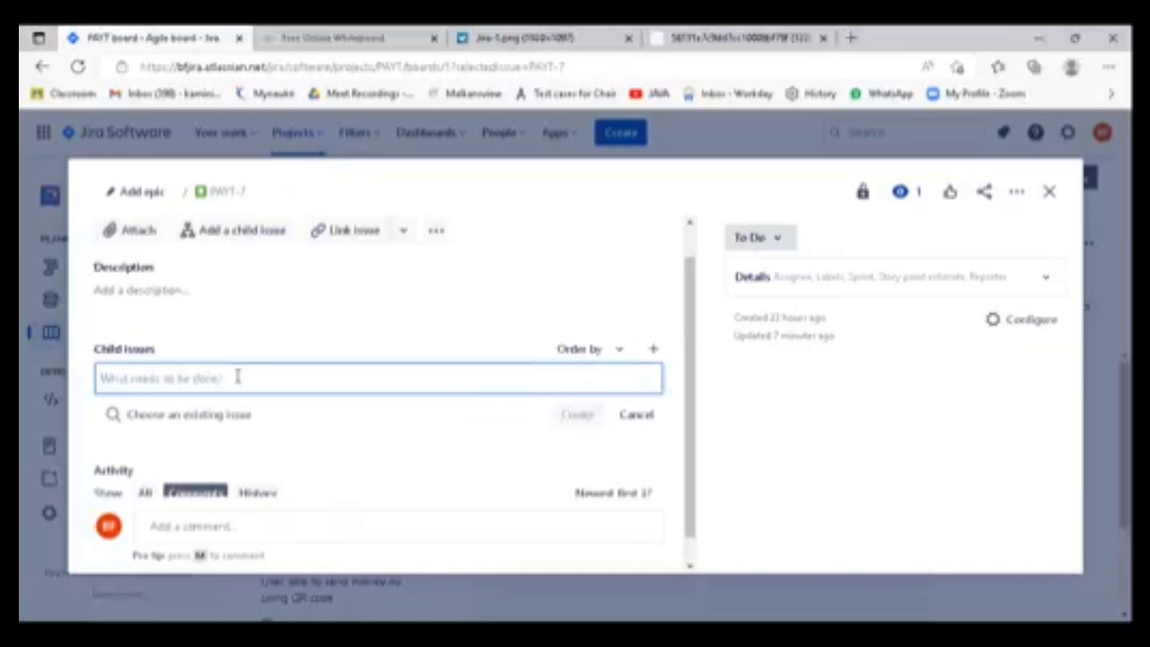
- Create a child issue named "Dev User story Analysis" under the multiple-accounts user story
type("Dev")
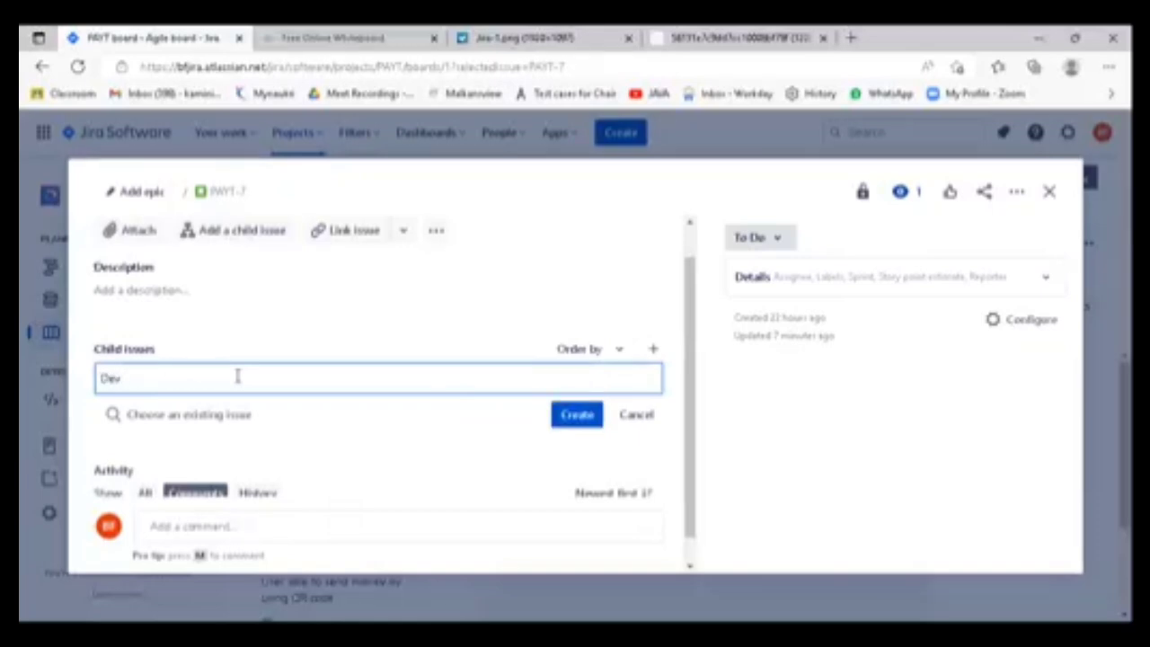
type(" User story Ana")
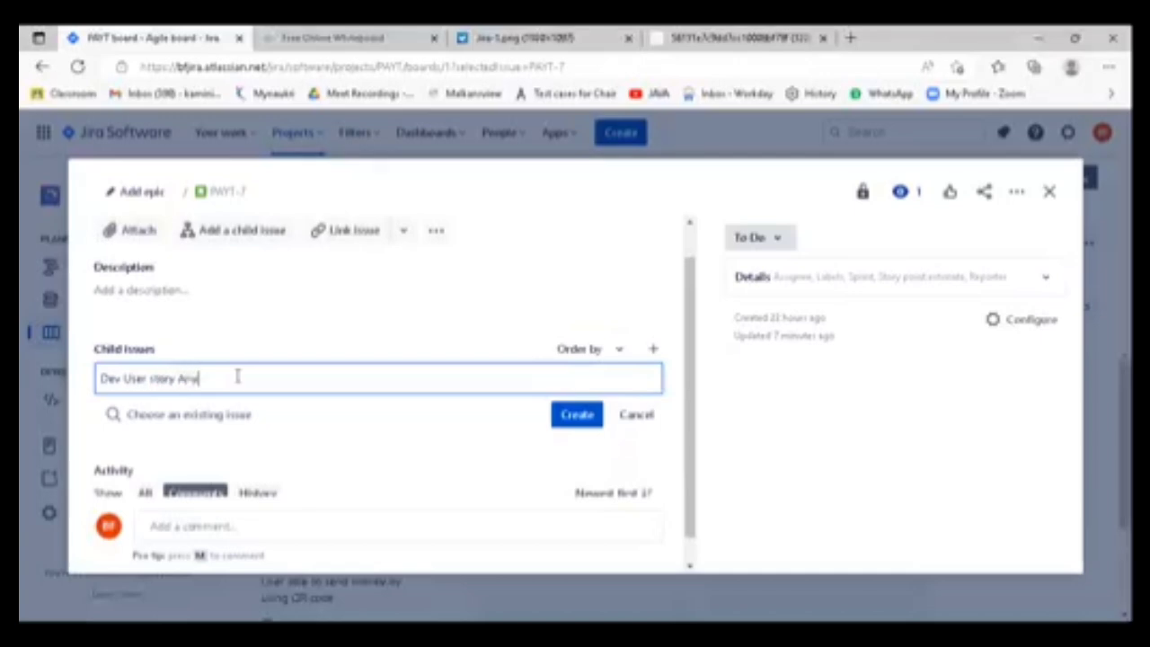
type("lysis")
left_click(590, 420)
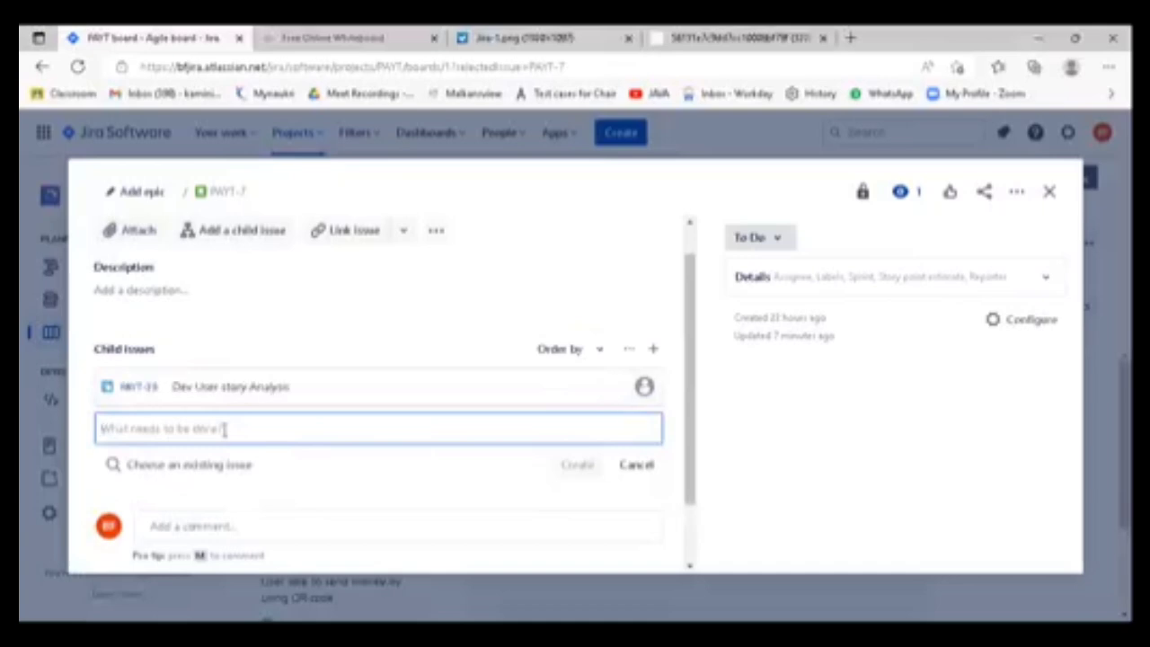
- Create two more child issues named "Coding" and "Unit Testing" under the same user story
type("Coding")
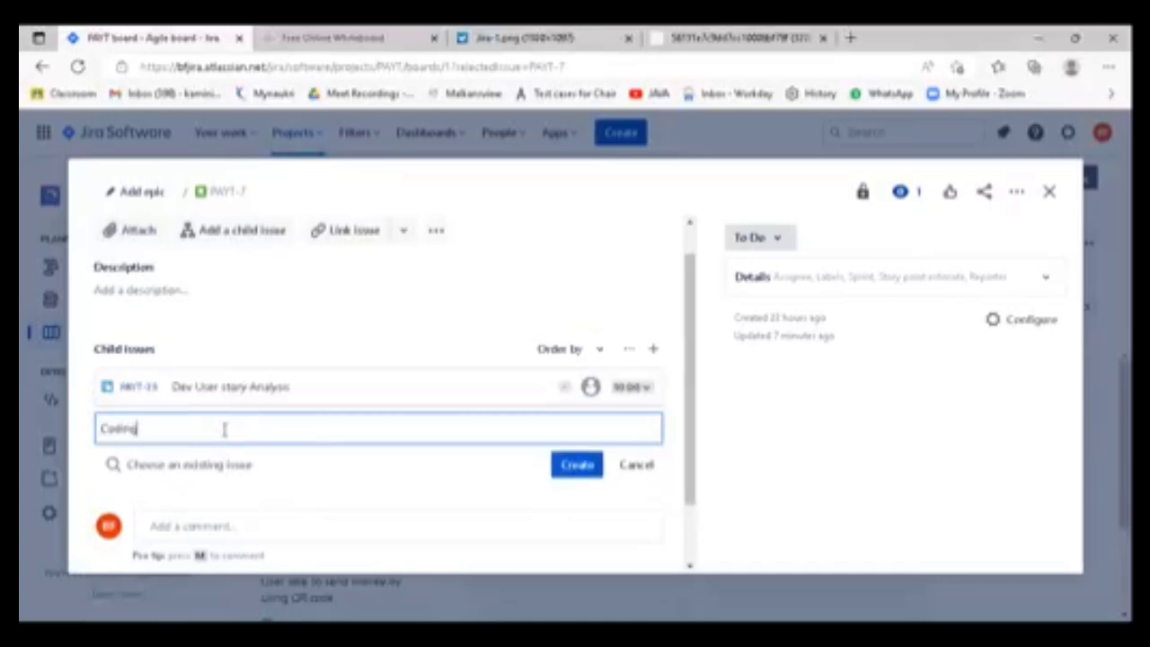
left_click(581, 465)
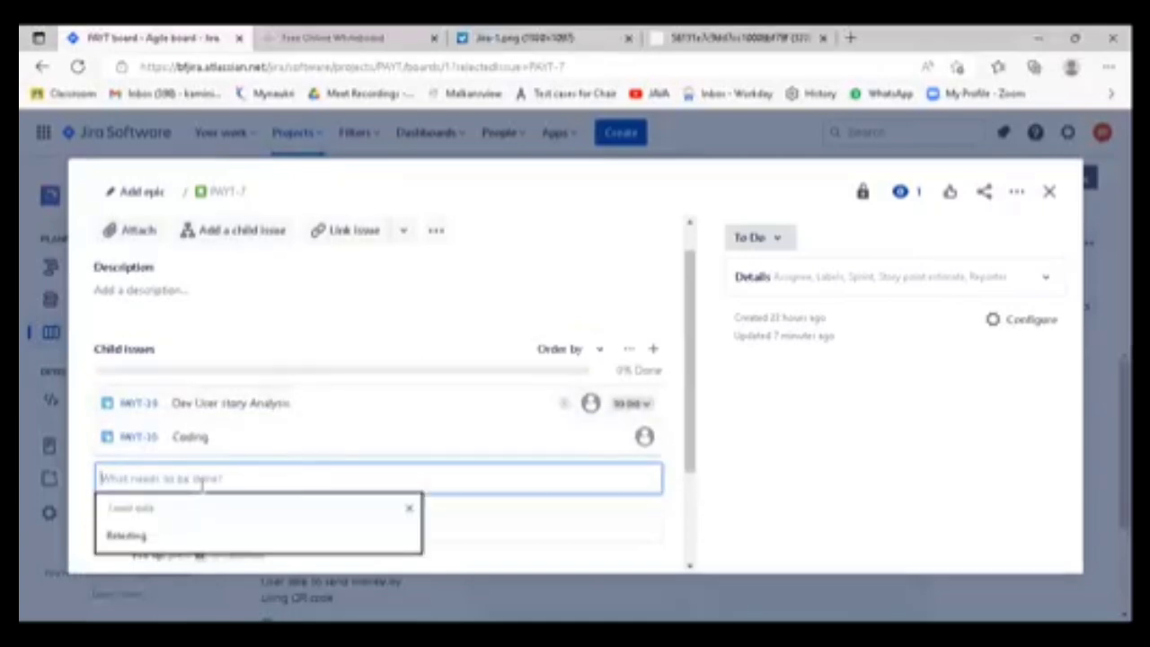
type("Unit Re")
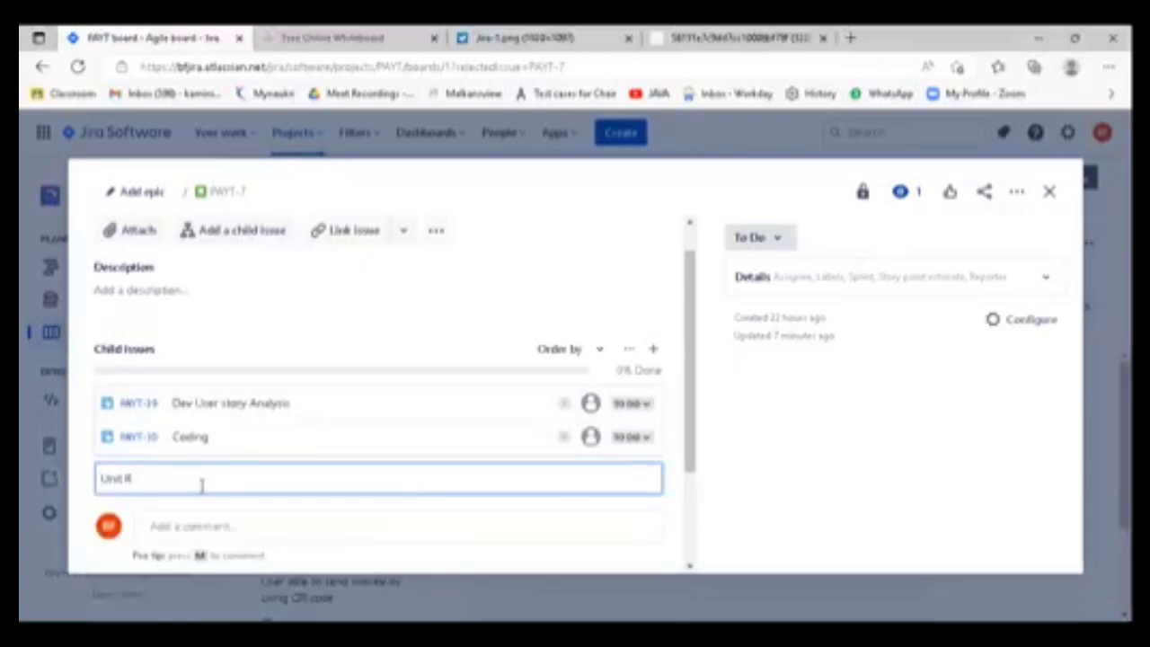
type("sting")
key("Return")
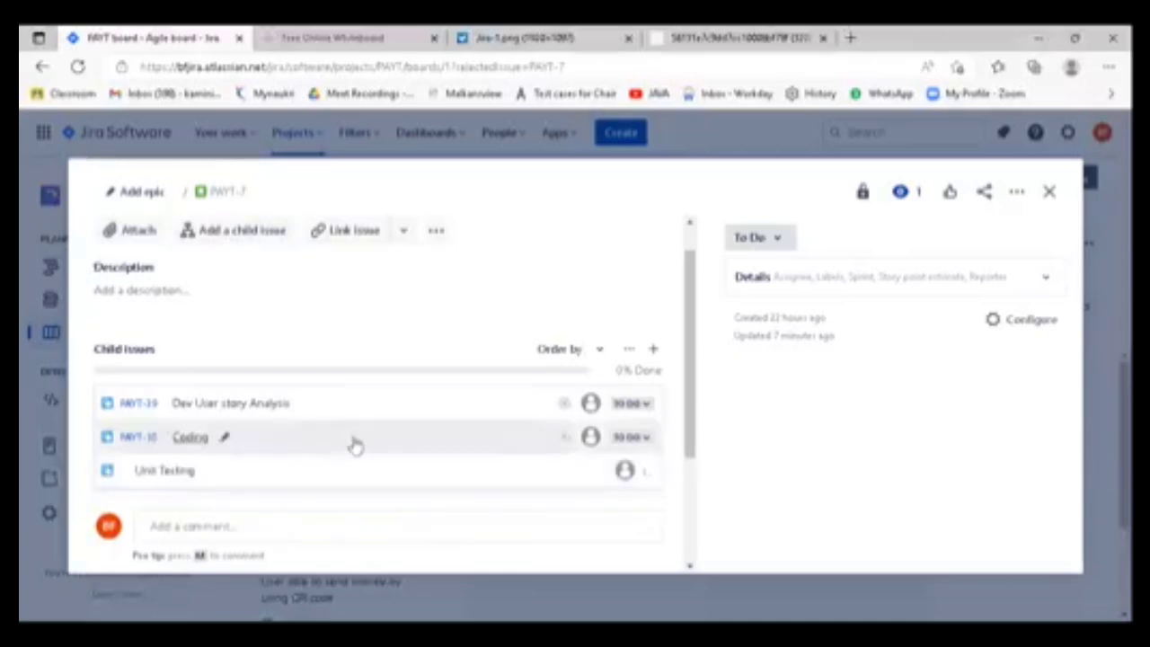
- Create a child issue named "QA User Story Analysis" below the "Unit Testing" child issue
left_click(268, 452)
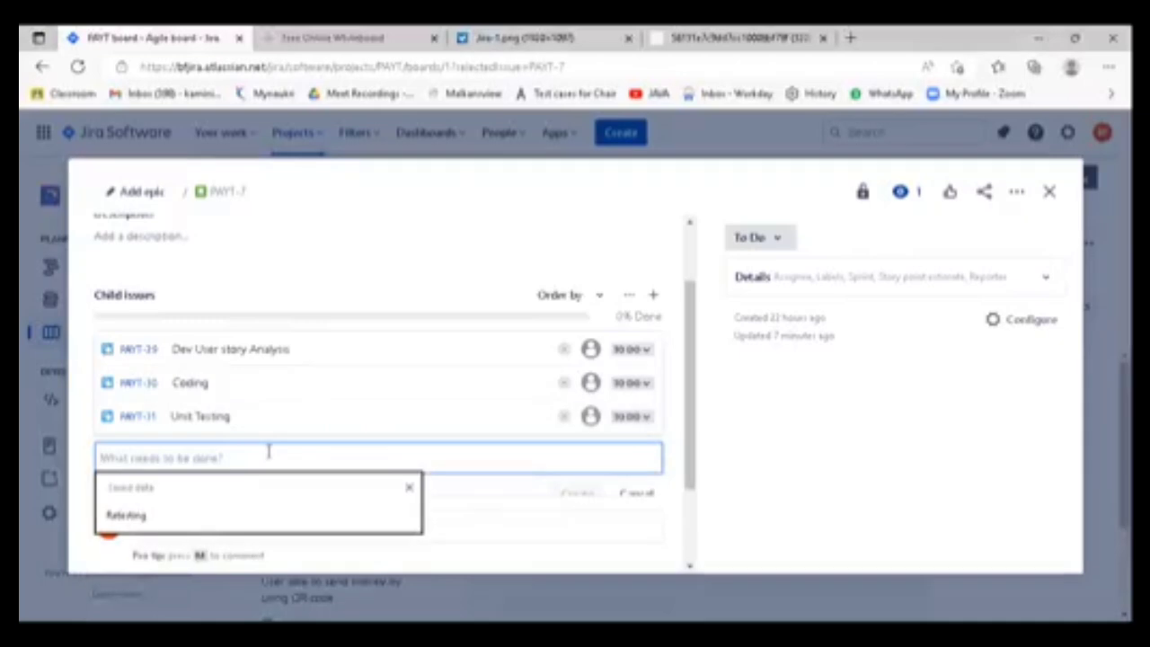
type("QA User Story")
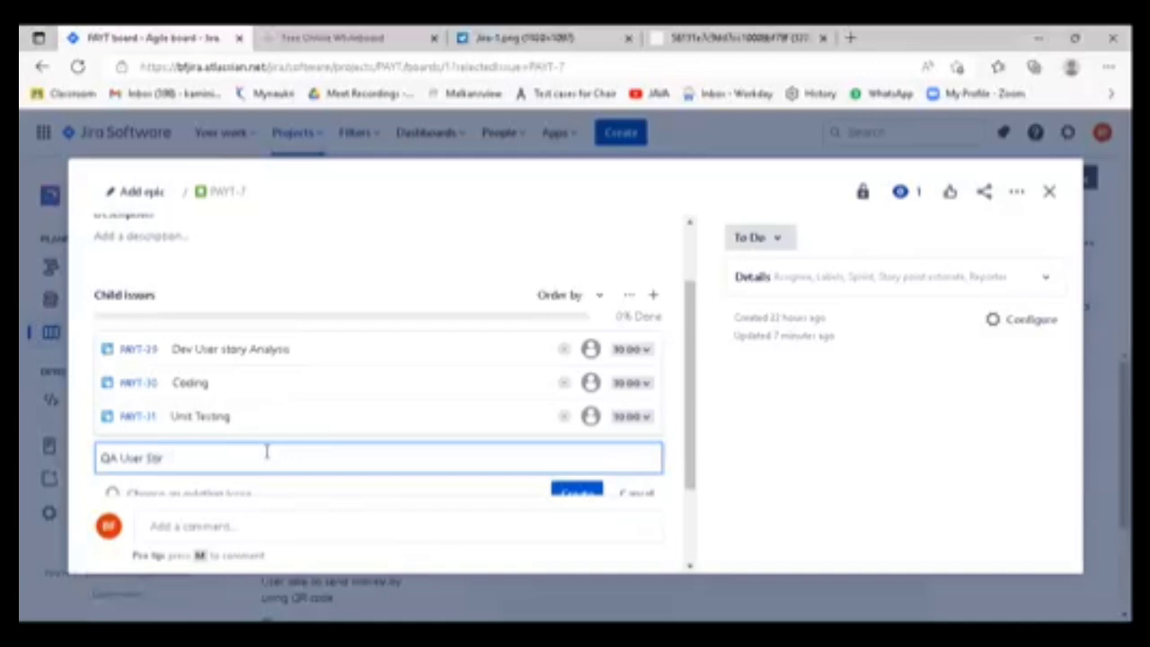
type("ry Analysis")
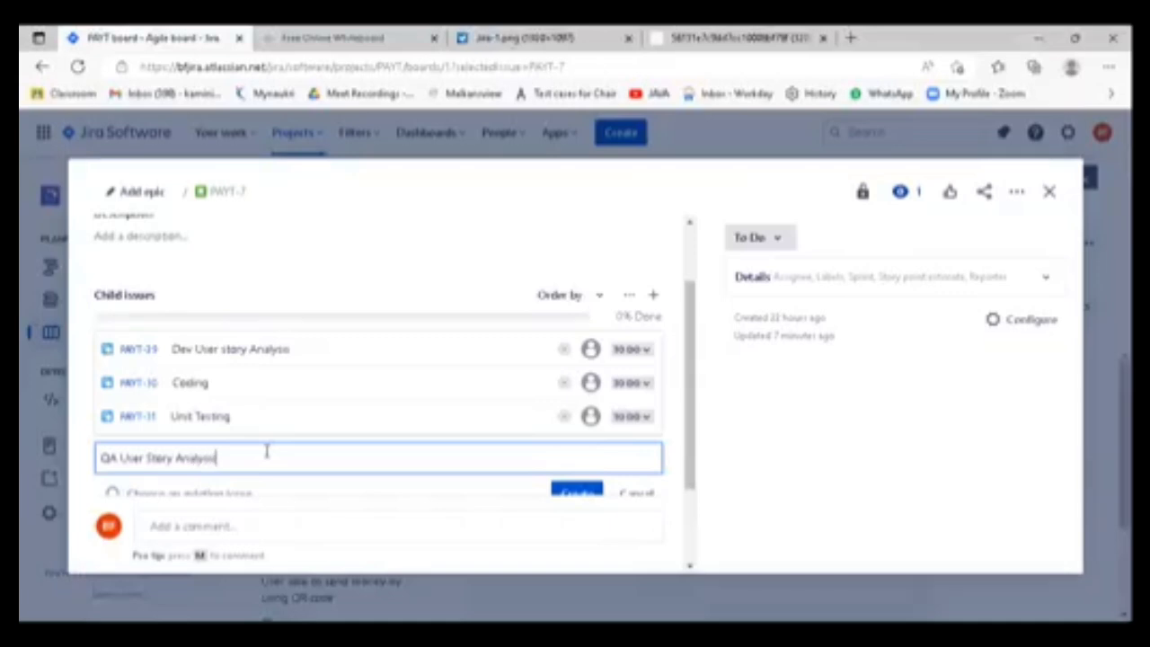
key("Return")
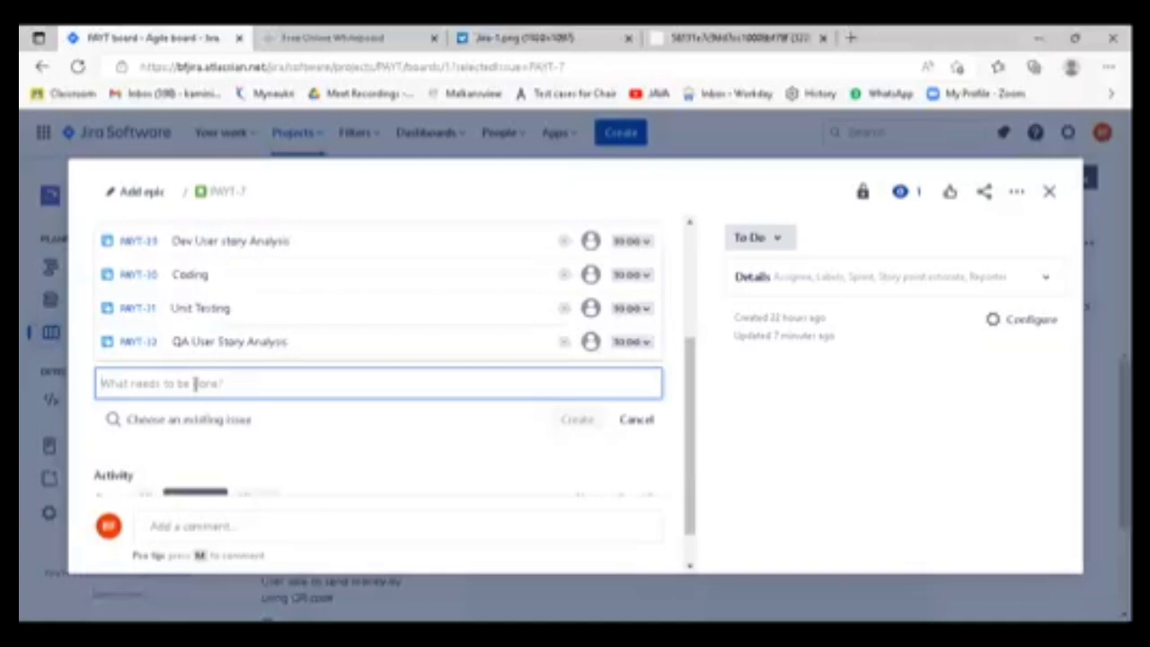
- Create a child issue named "Test scenario Identification" below "QA User Story Analysis"
type("Test")
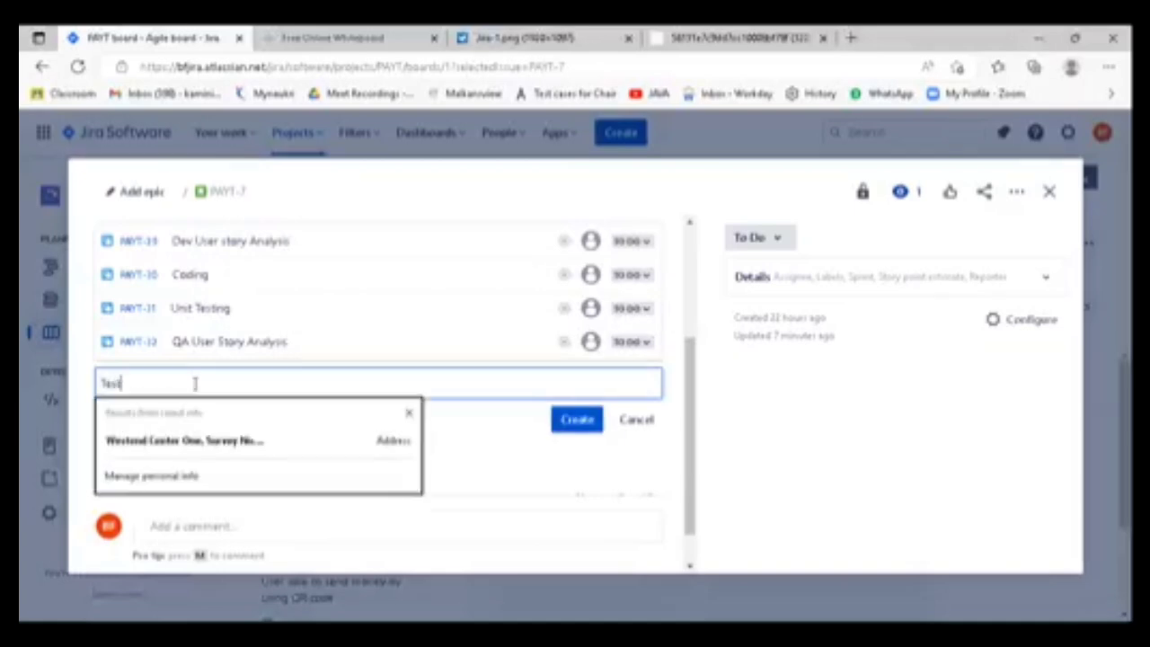
type(" scen")
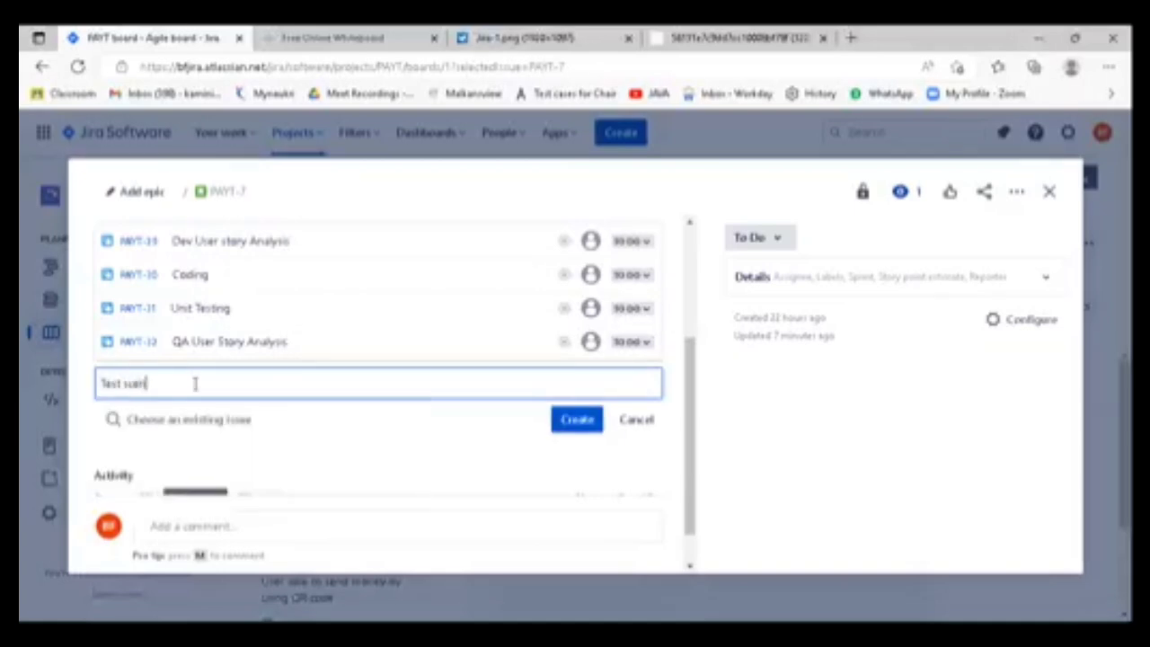
type("ario list")
type("tification")
key("Return")
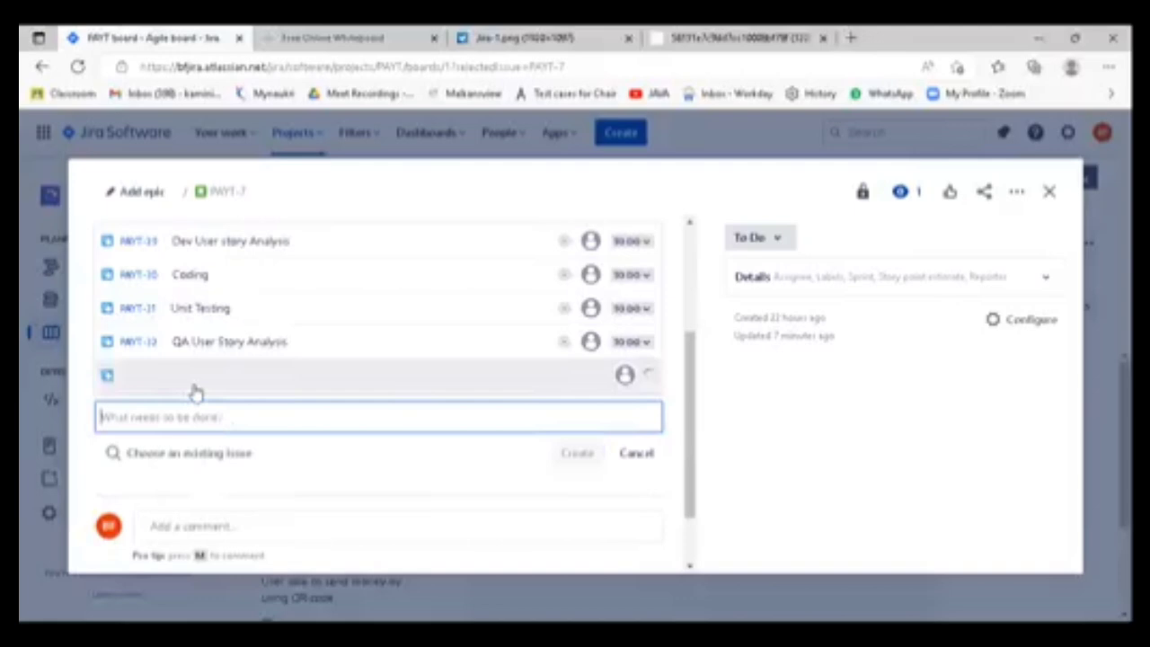
- Create a child issue named "Test case creation" below "Test scenario Identification"
type("Te")
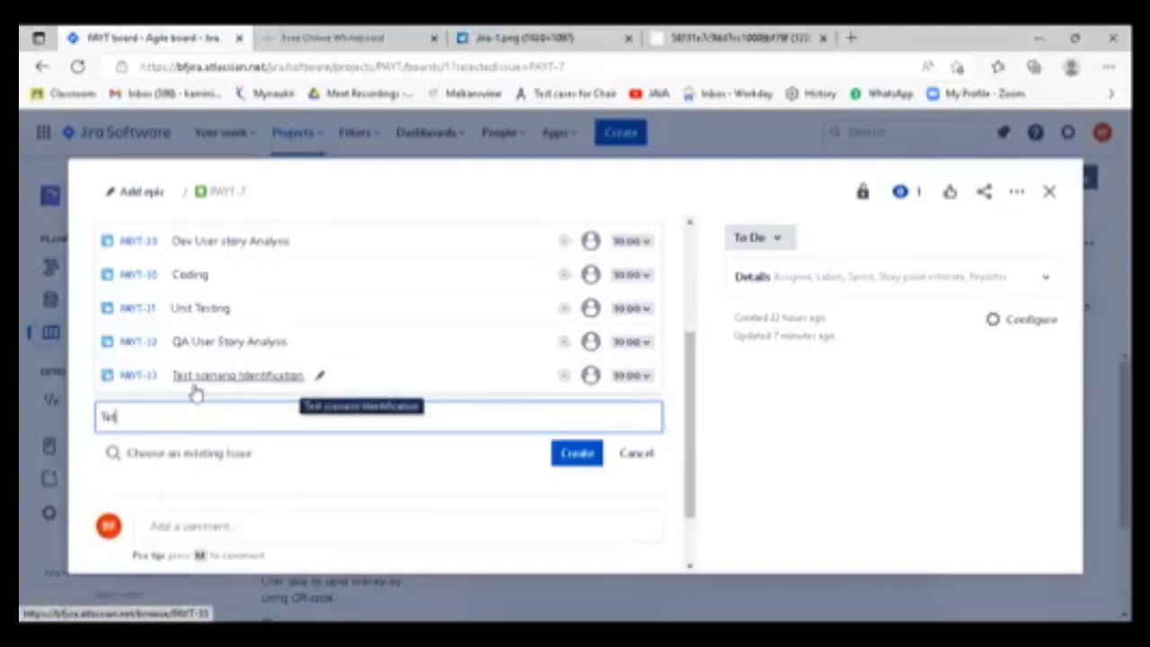
type("st case creat")
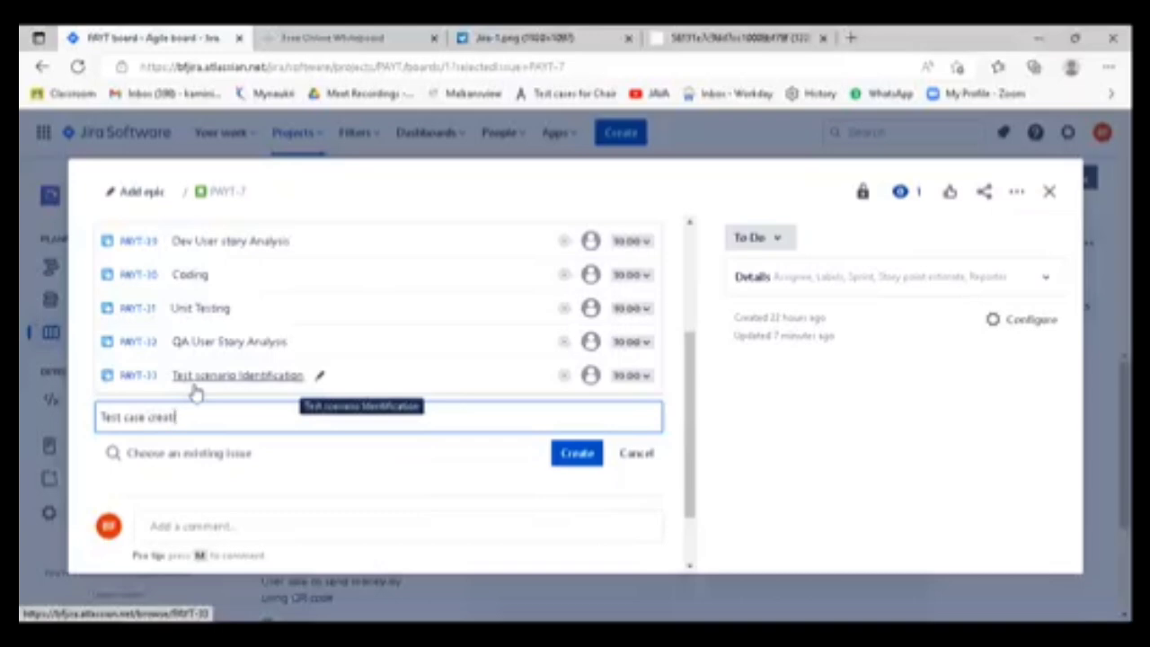
type("ion")
key("Return")
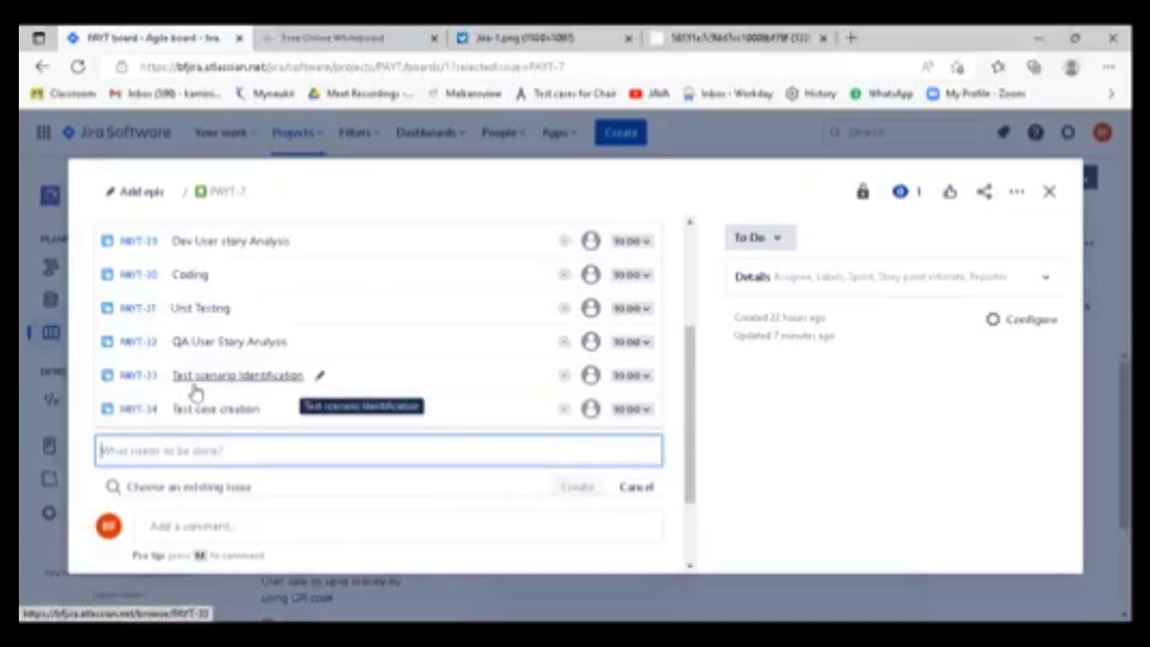
- Create a child issue named "Test Case Review" below "Test case creation"
type("Test Ca")
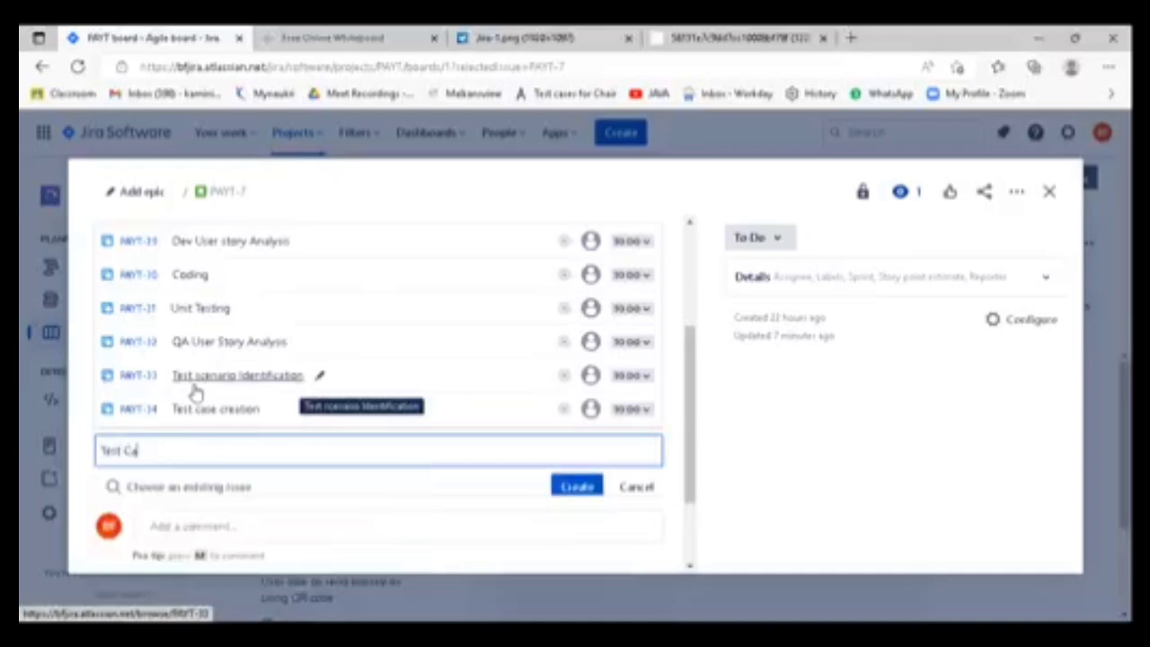
type("se Revi")
type("es")
key("Return")
- Create a child issue named "Test Case Execution" below "Test Case Review"
type("Tes")
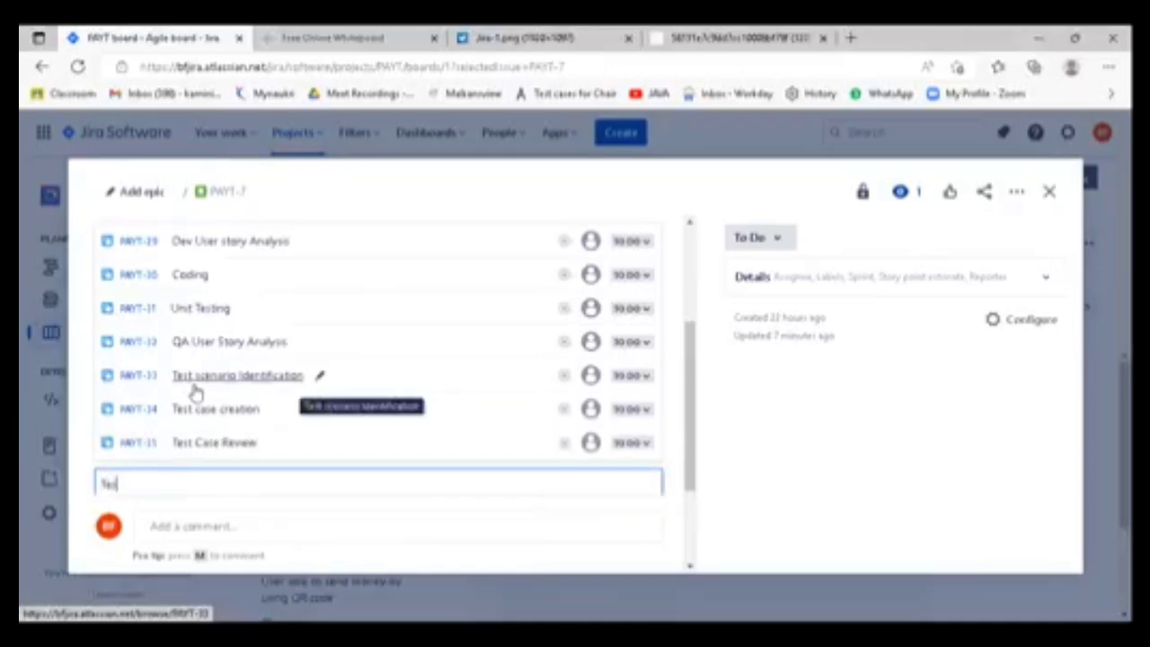
type("t Case Ex")
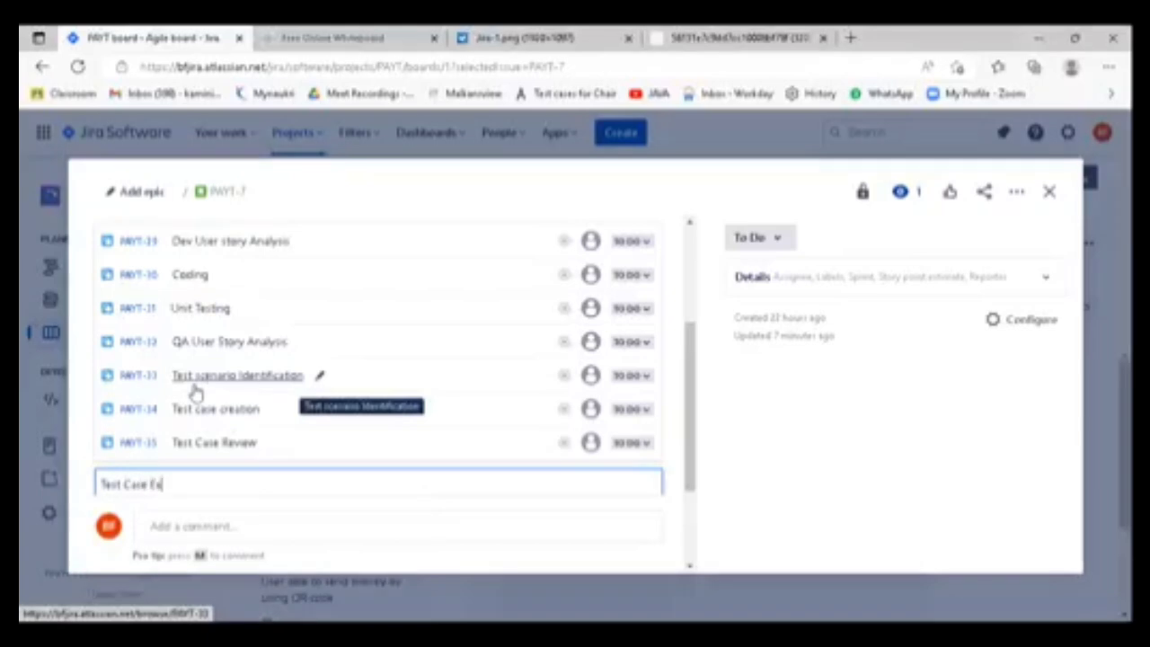
type("ecution")
key("Return")
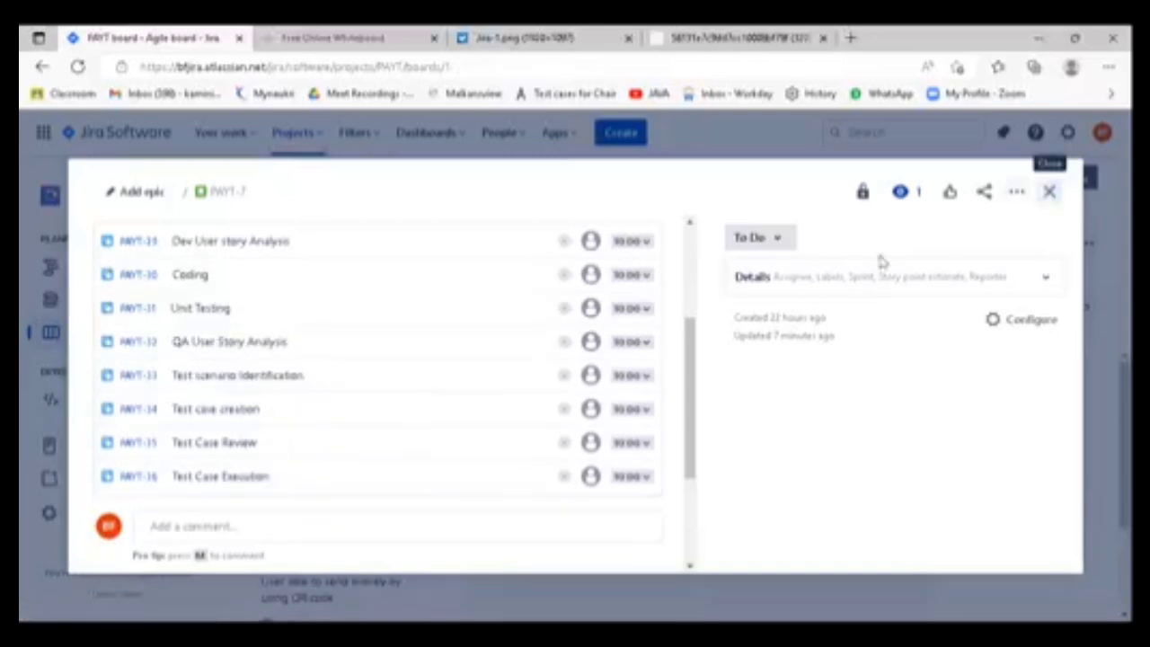
- Close the user story, reopen "User able to add multiple accounts for transfer money" from the board and review its child issues
left_click(1050, 191)
scroll(512, 524, "down", 2)
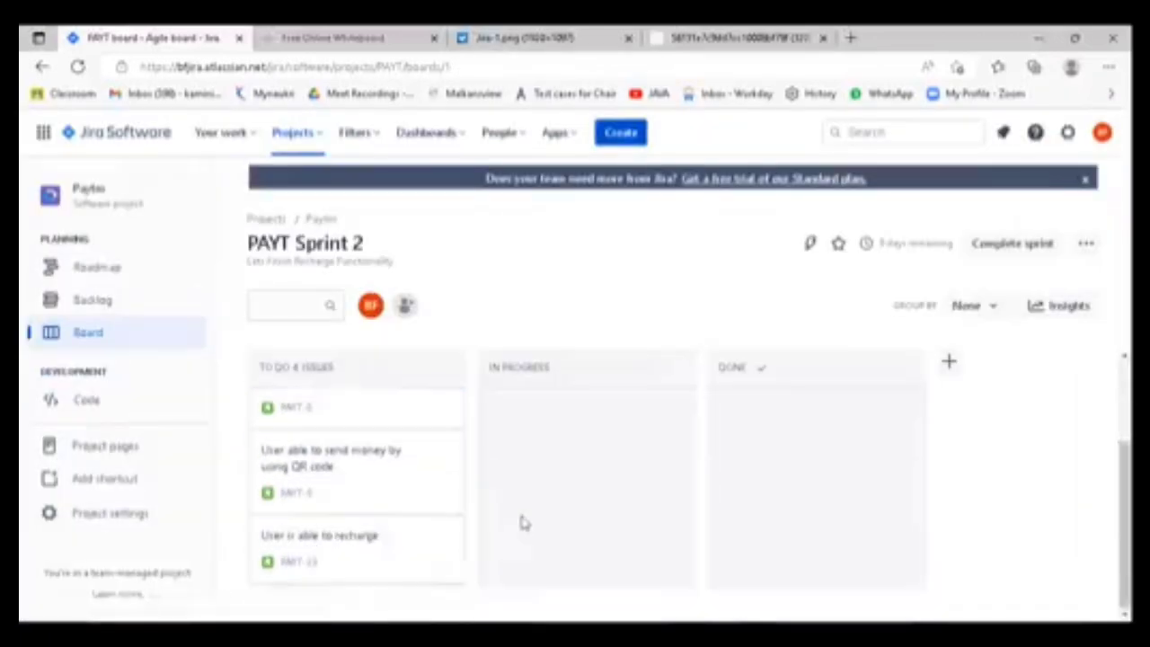
scroll(519, 495, "up", 3)
left_click(315, 425)
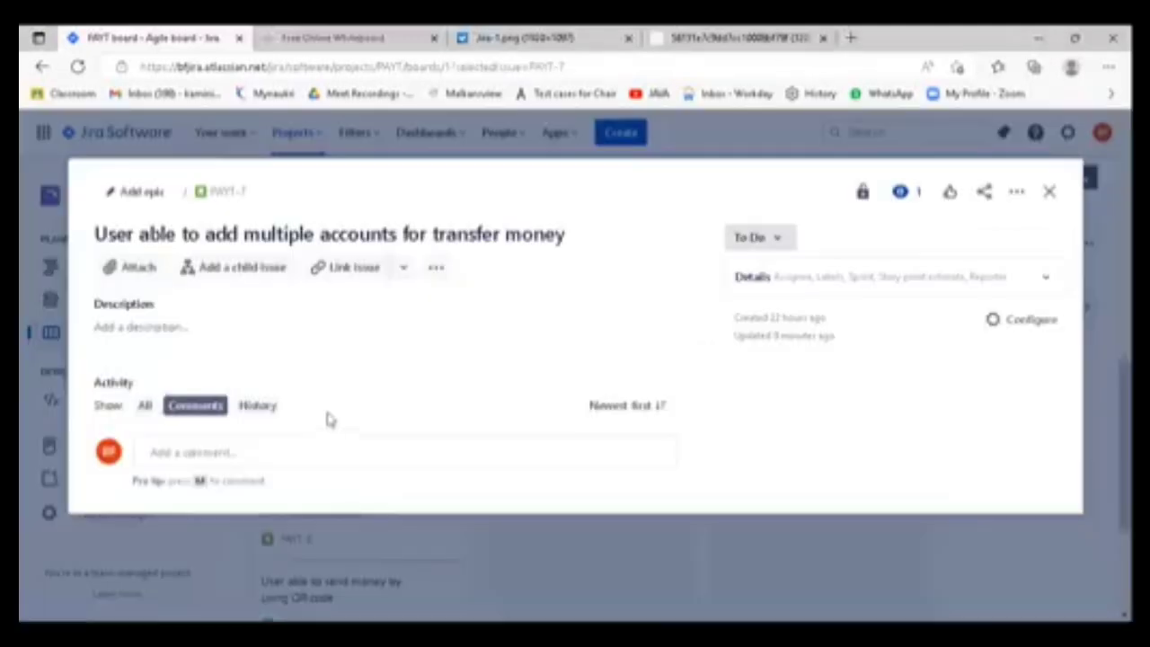
scroll(377, 360, "down", 1)
scroll(377, 396, "down", 3)
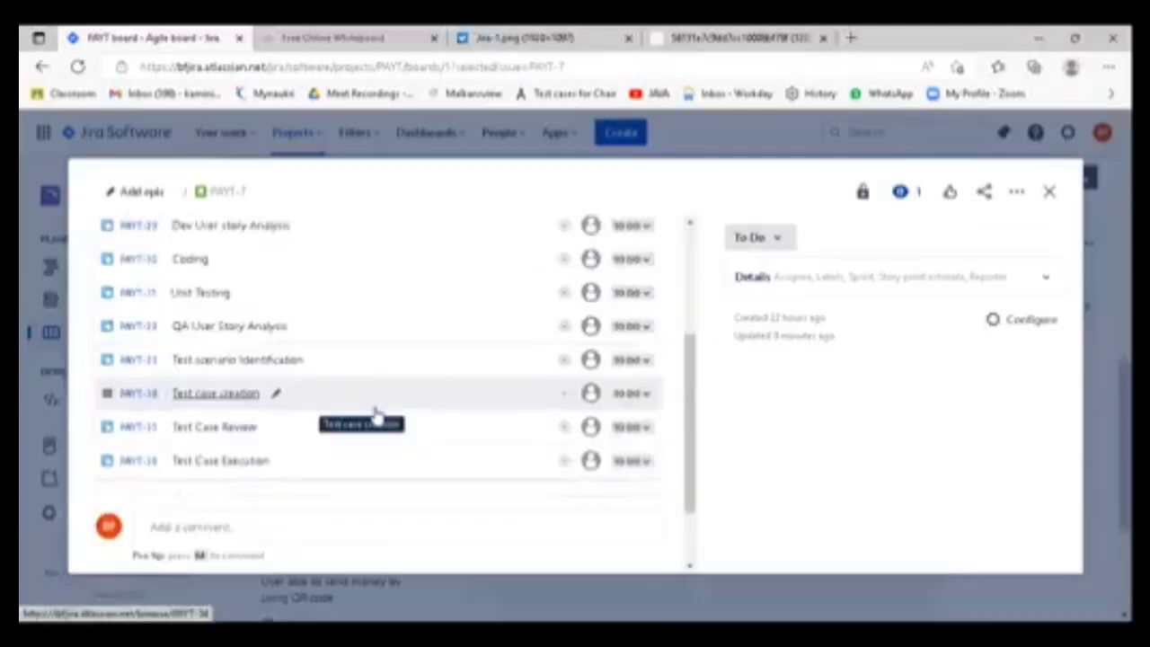
scroll(245, 300, "up", 1)
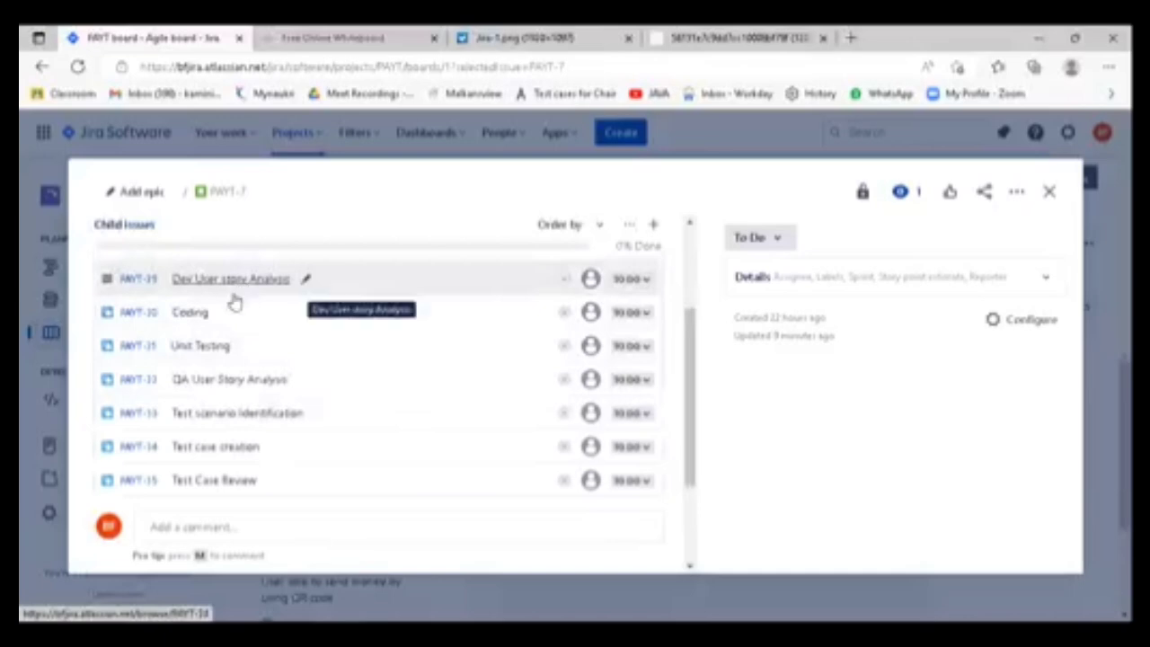
- Assign the "Dev User story Analysis", "Coding" and "Unit Testing" child issues to the teammate with the green P avatar
left_click(591, 281)
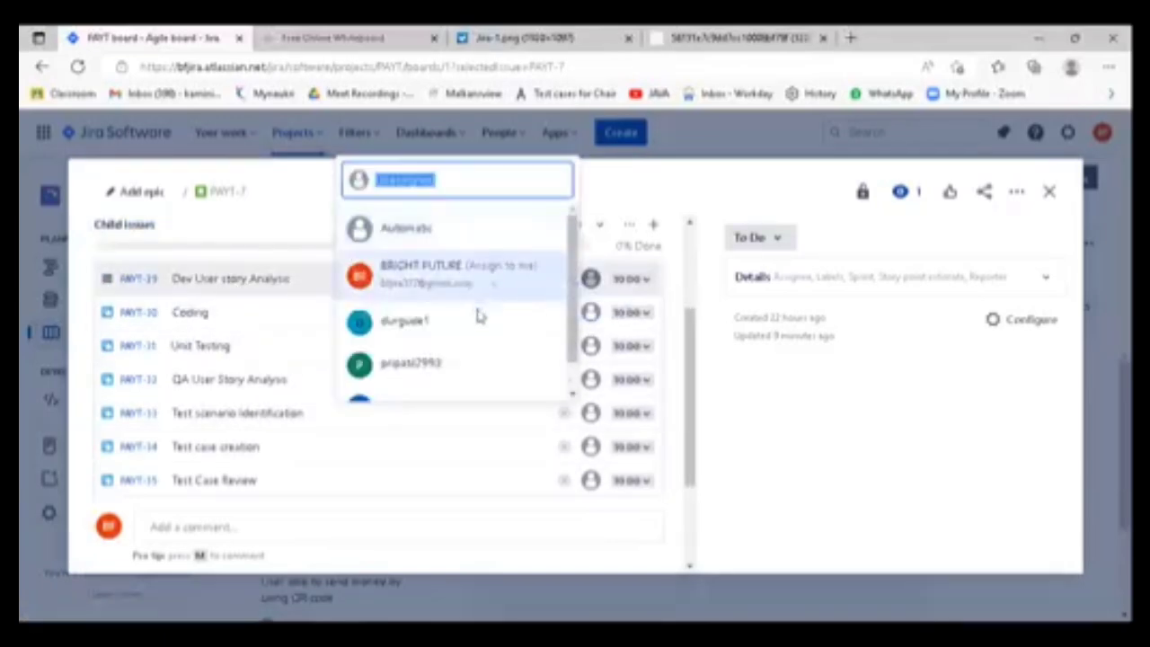
scroll(479, 317, "down", 1)
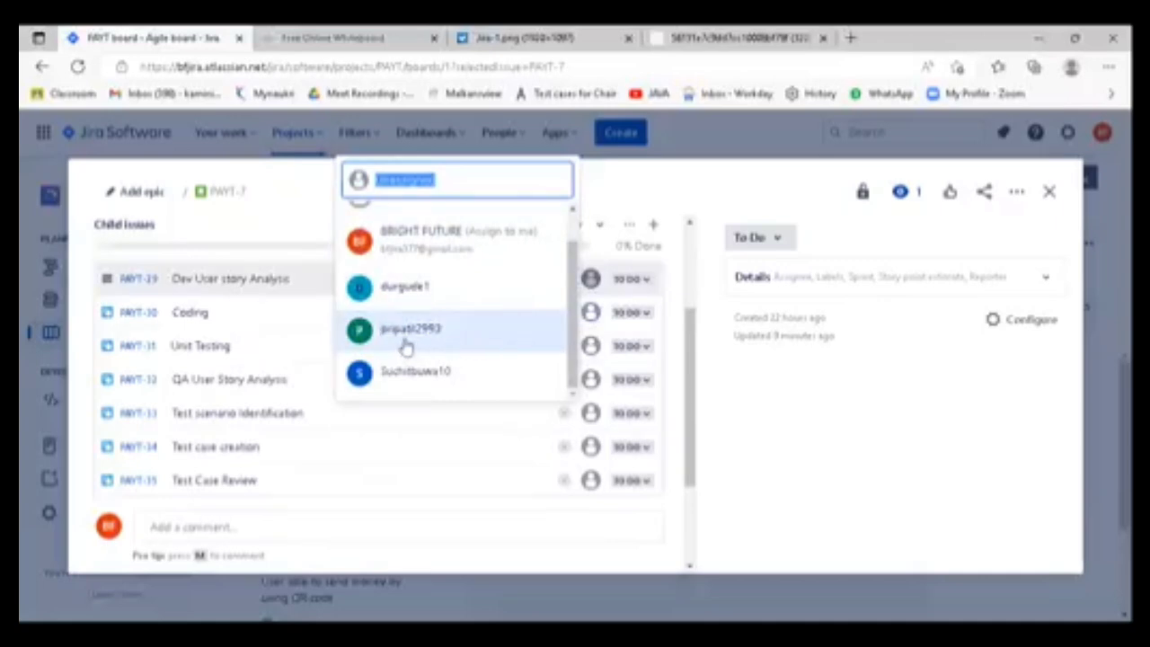
left_click(435, 337)
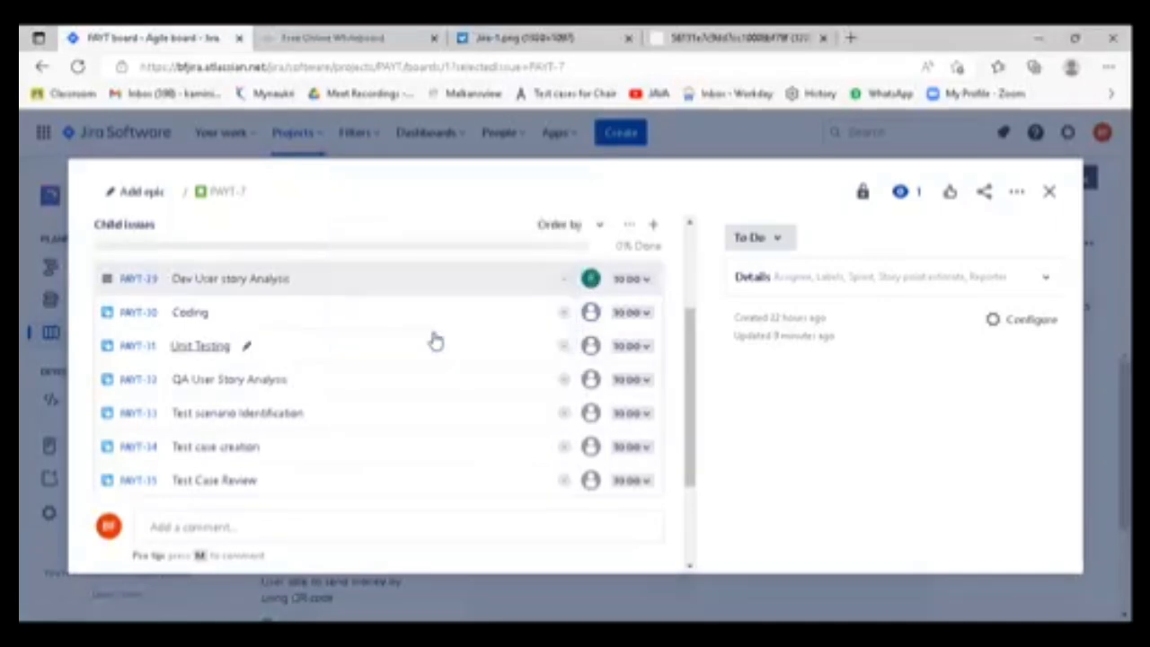
left_click(591, 314)
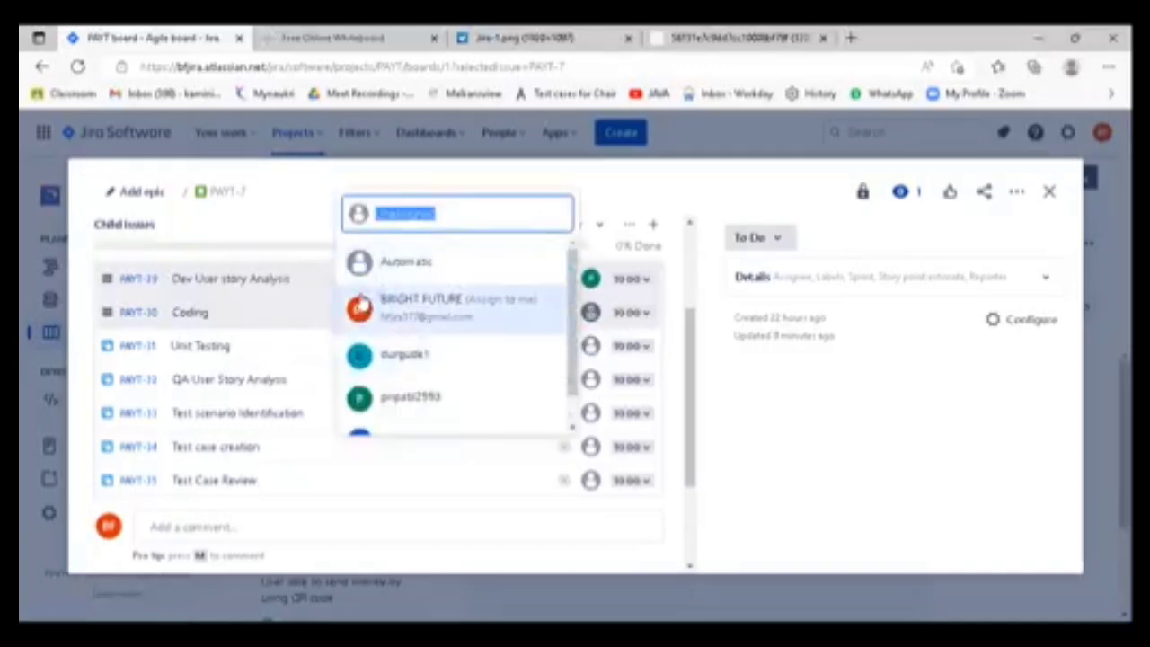
left_click(416, 401)
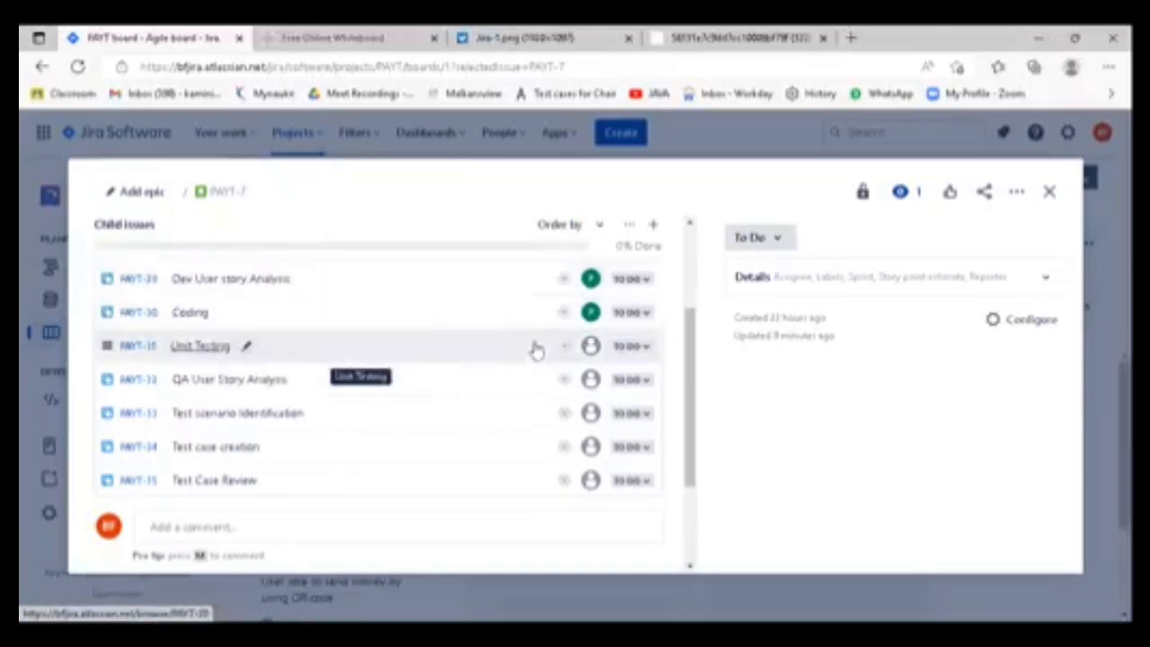
left_click(590, 347)
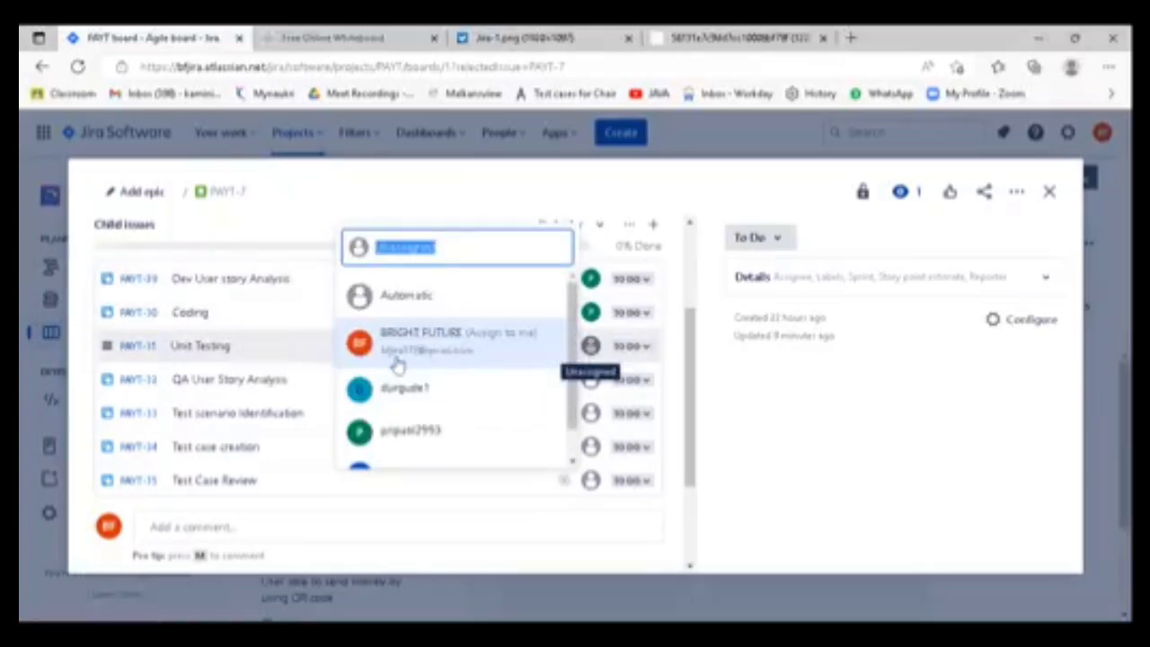
scroll(439, 395, "down", 1)
left_click(428, 399)
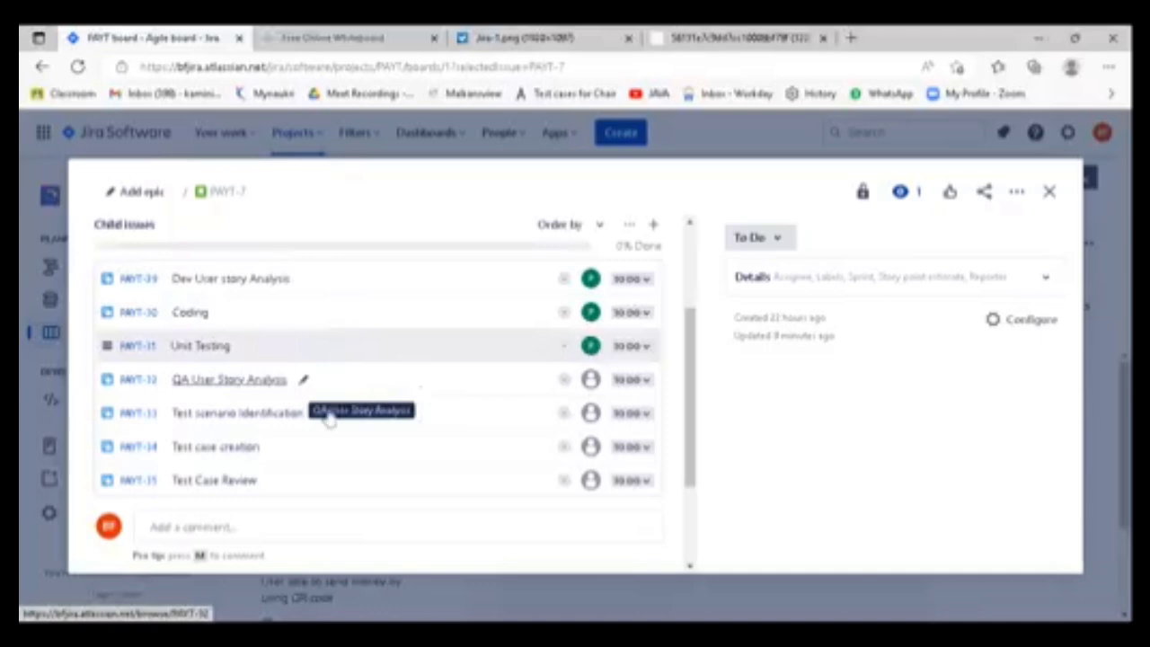
scroll(241, 429, "down", 1)
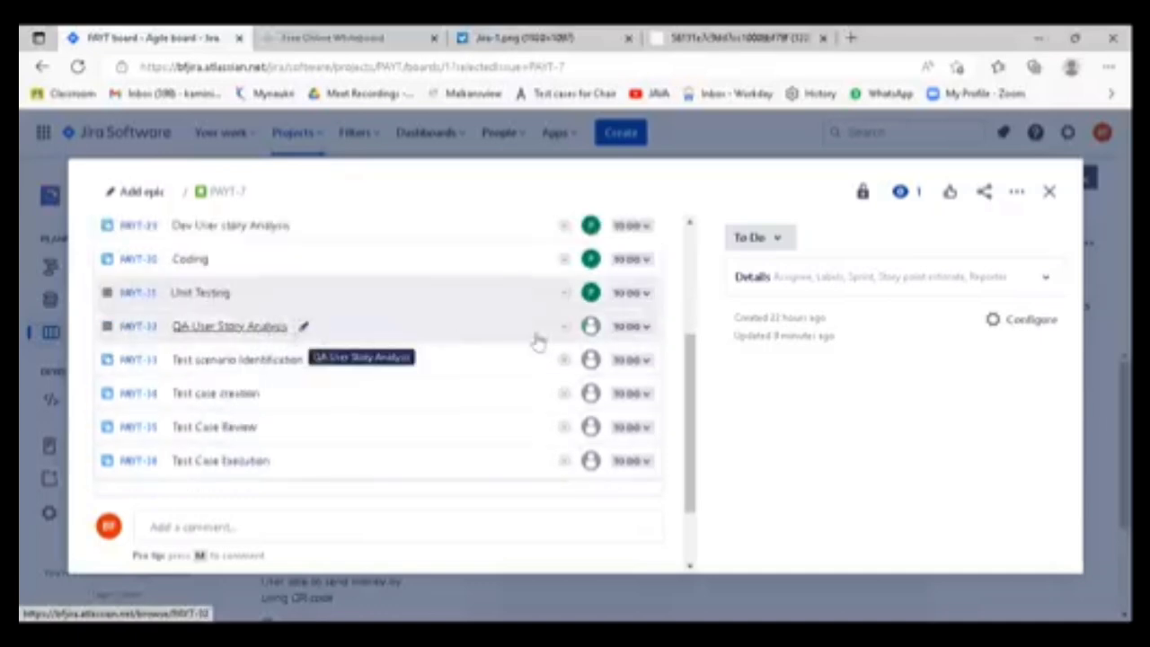
left_click(593, 335)
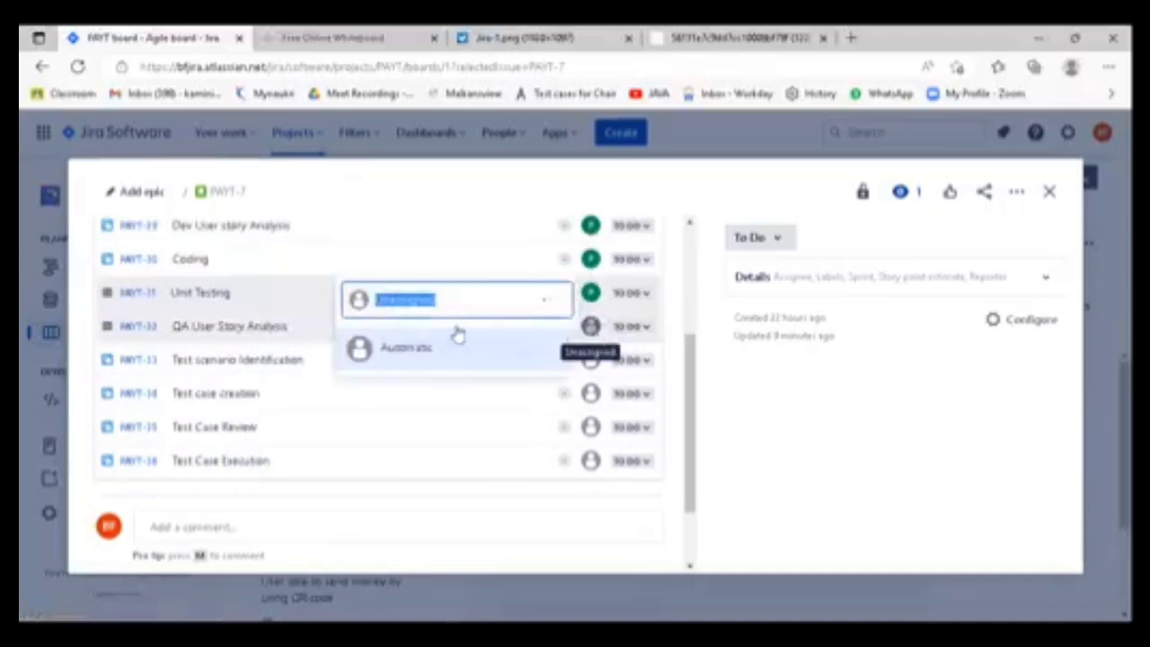
scroll(429, 377, "down", 1)
scroll(440, 382, "up", 1)
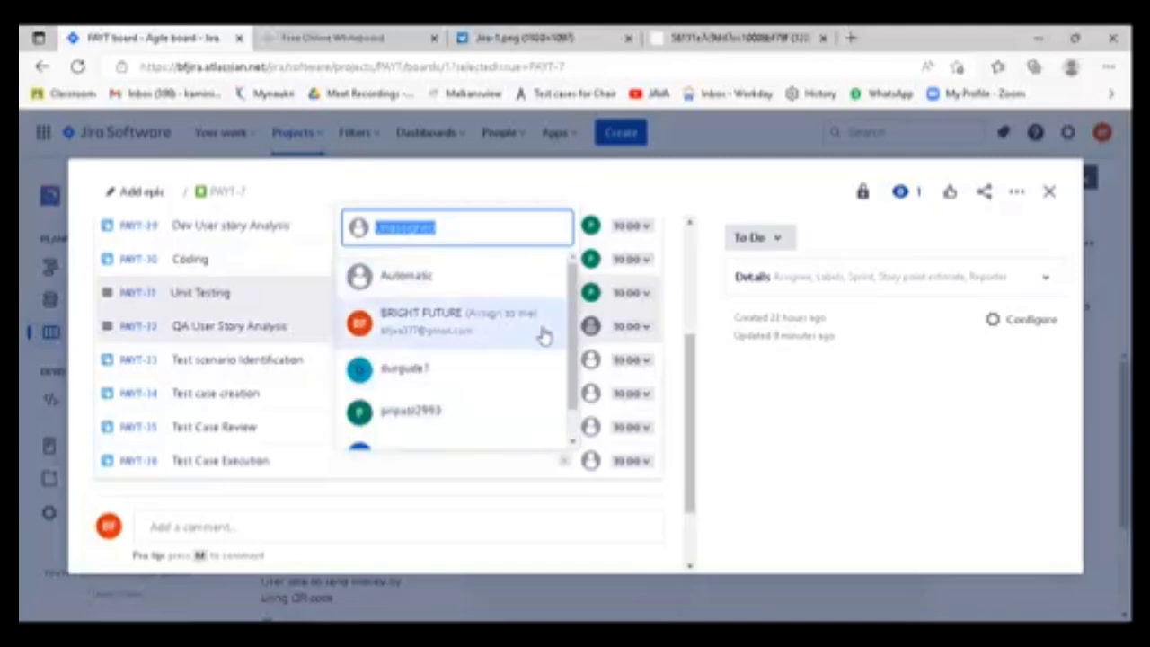
scroll(513, 341, "down", 1)
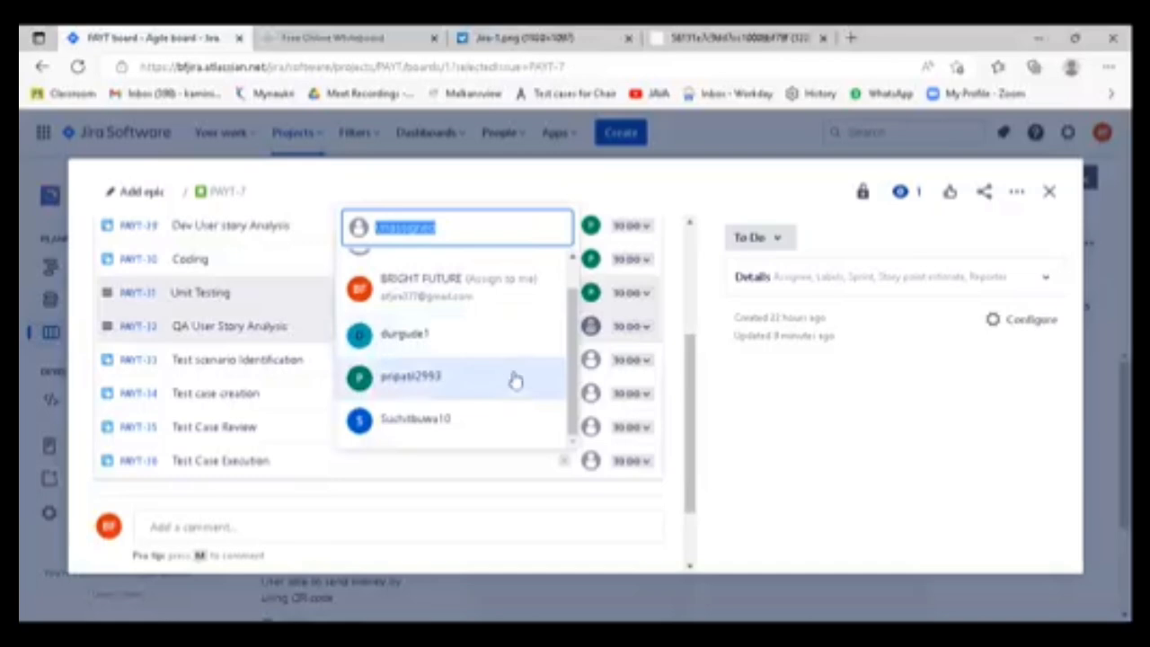
left_click(553, 519)
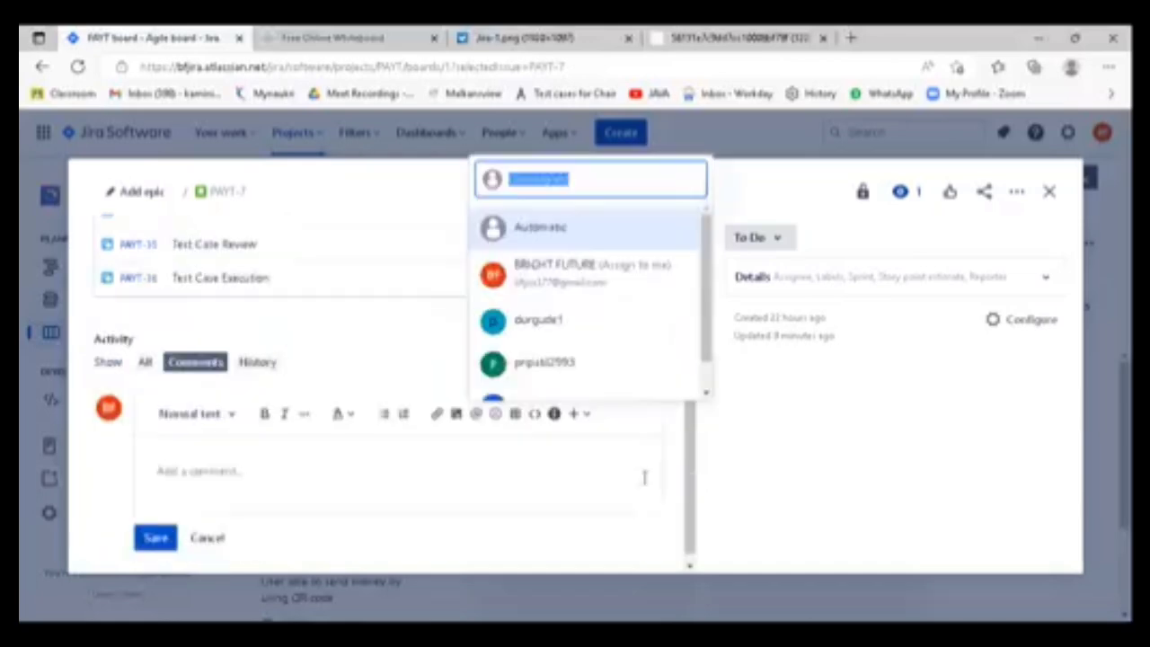
scroll(589, 336, "down", 1)
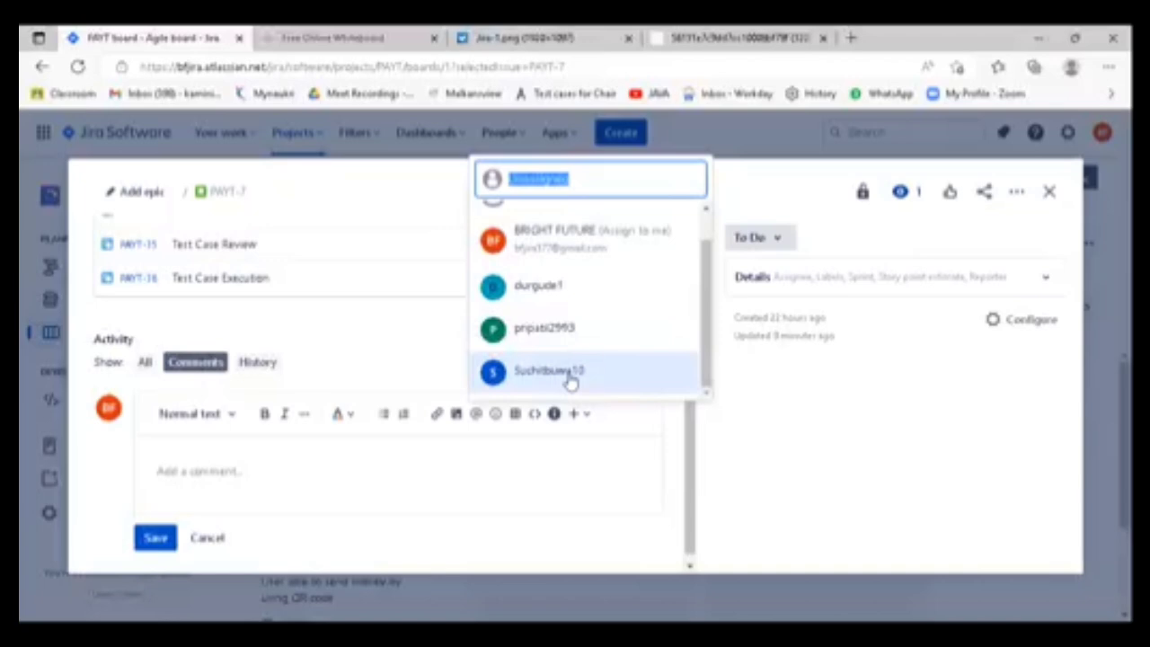
scroll(616, 298, "up", 1)
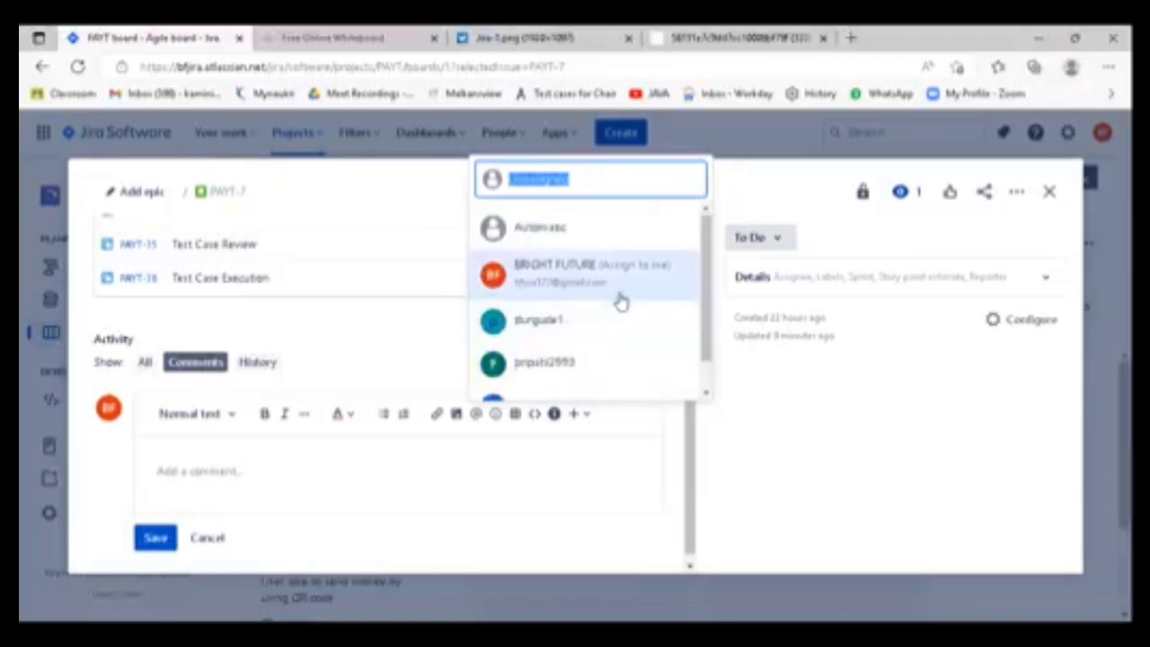
left_click(569, 237)
scroll(399, 390, "down", 3)
scroll(380, 412, "up", 5)
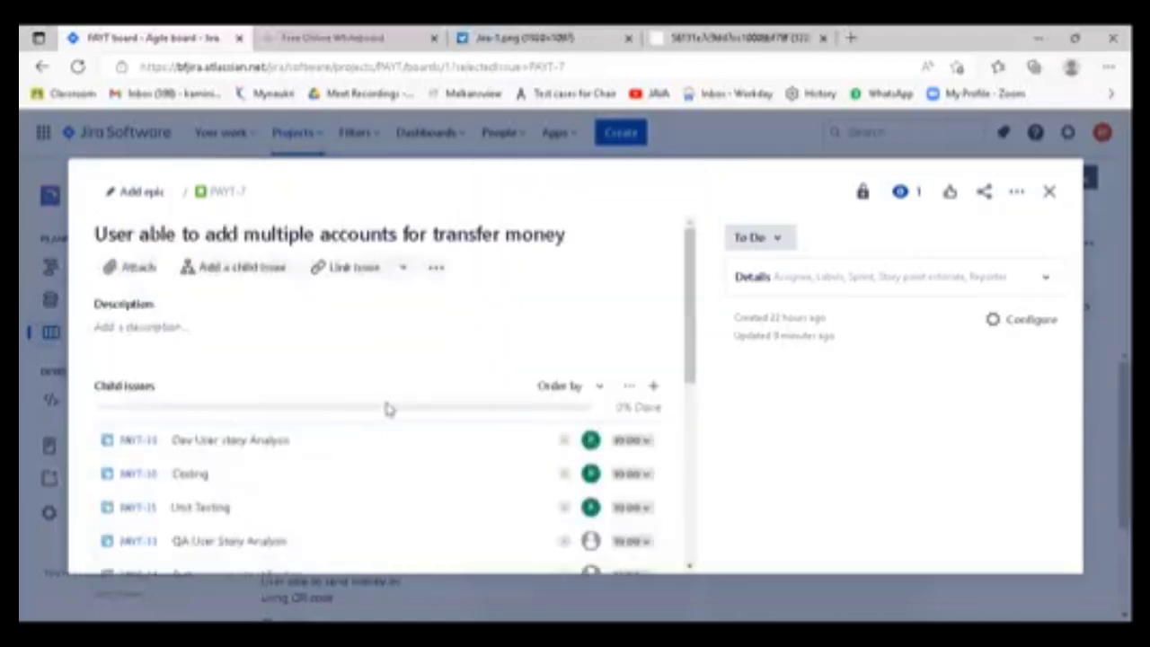
- Search for a teammate's name as assignee of "QA User Story Analysis" and open the form for inviting a teammate to Jira
scroll(387, 409, "down", 3)
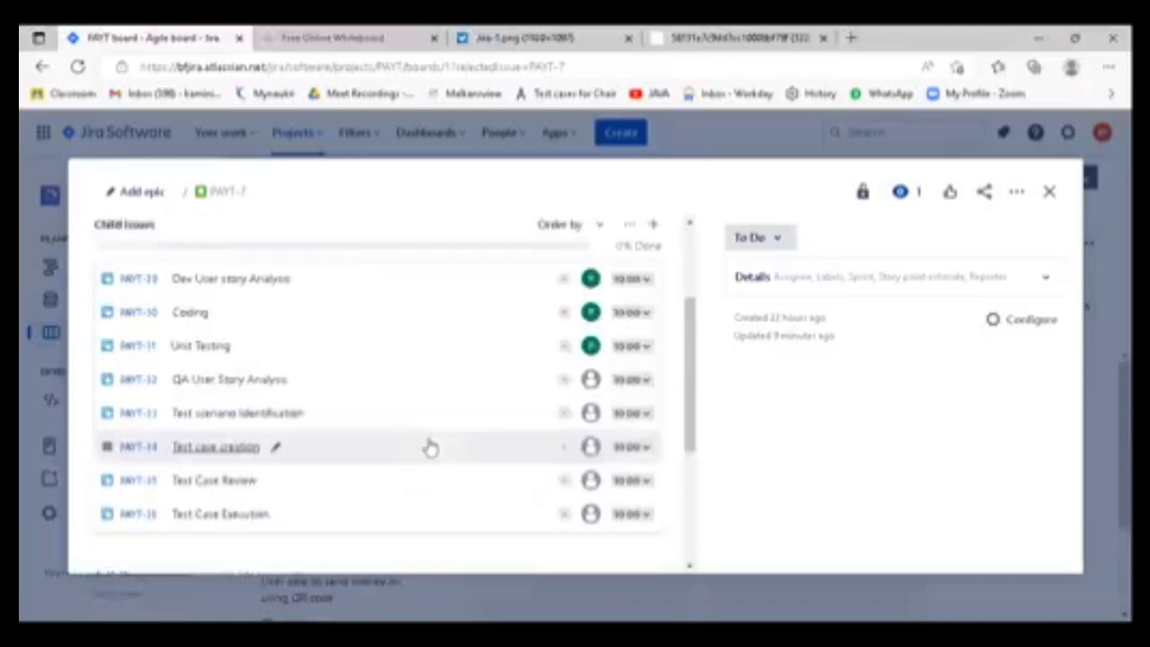
left_click(591, 381)
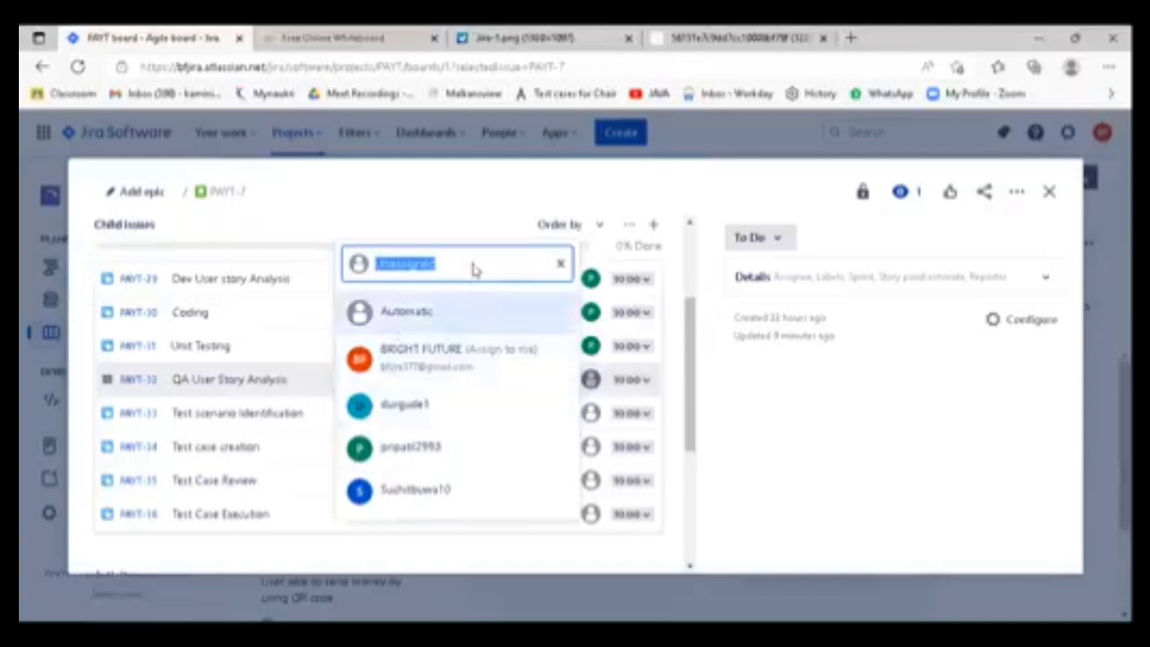
type("Ash")
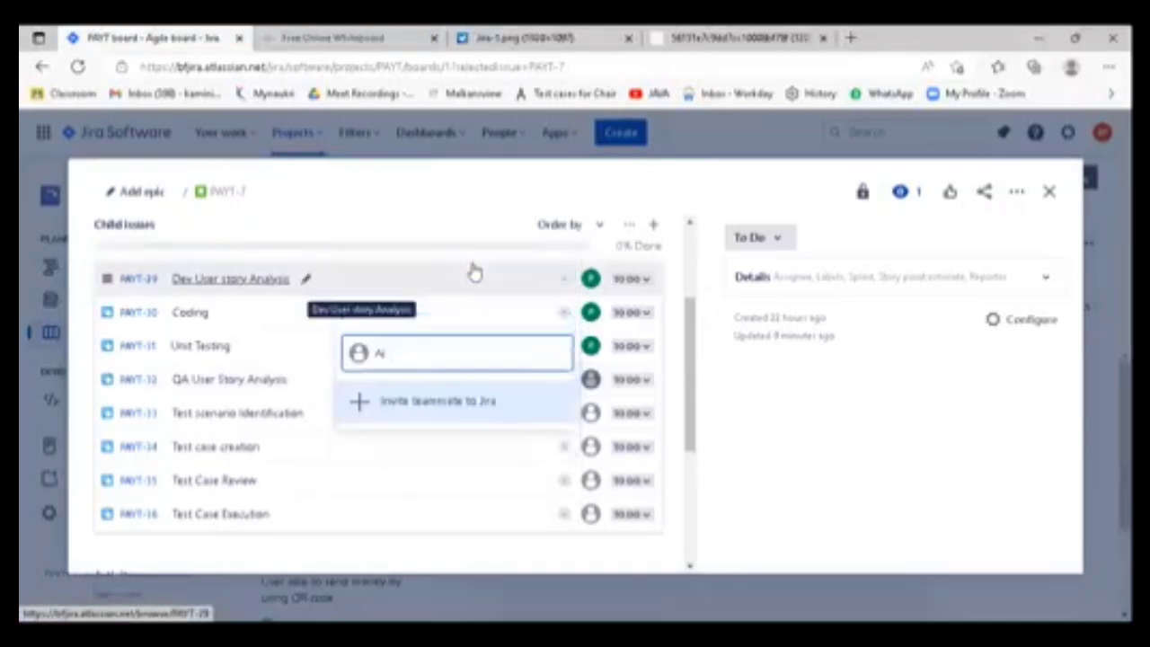
type("wa")
left_click(445, 405)
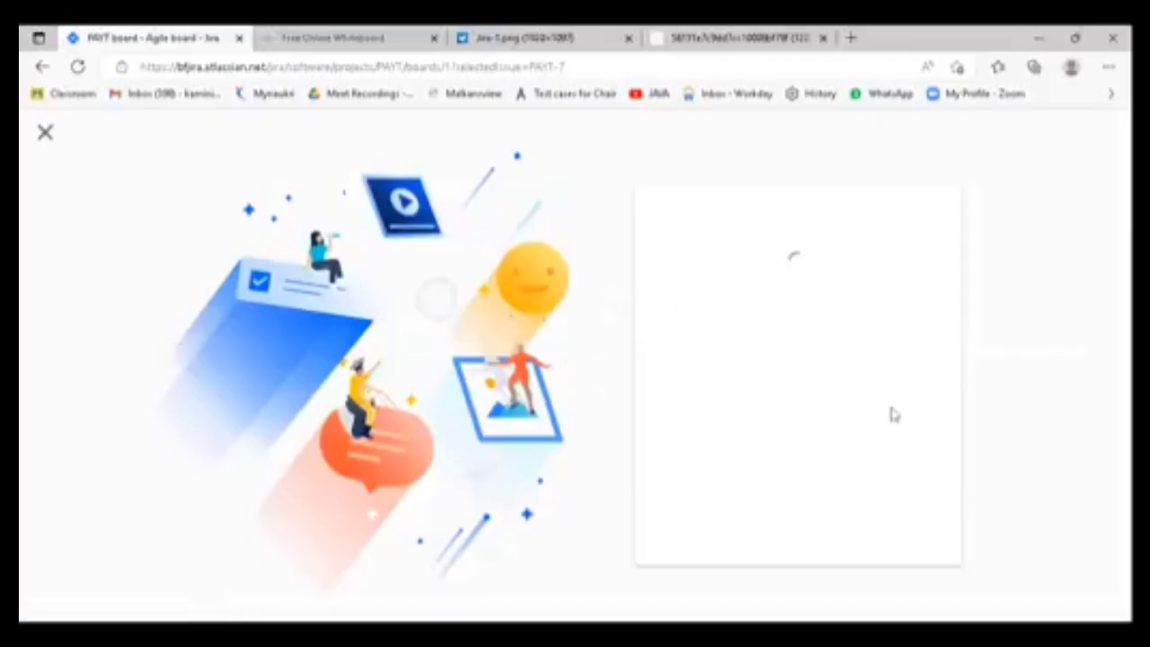
left_click(784, 370)
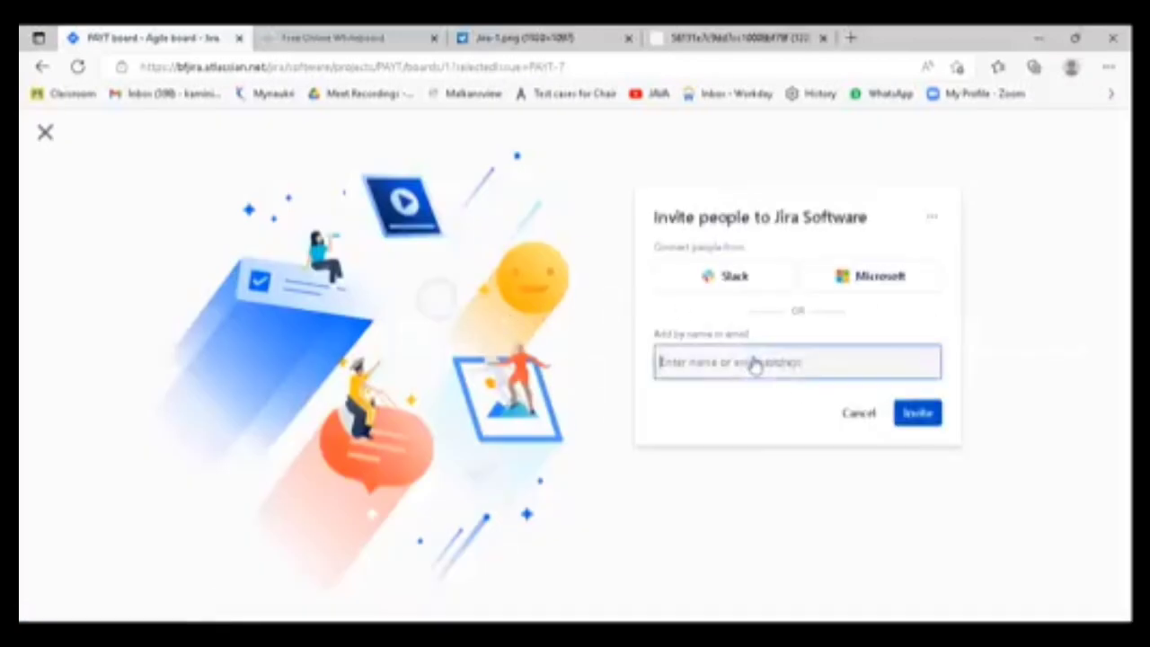
type("Aish")
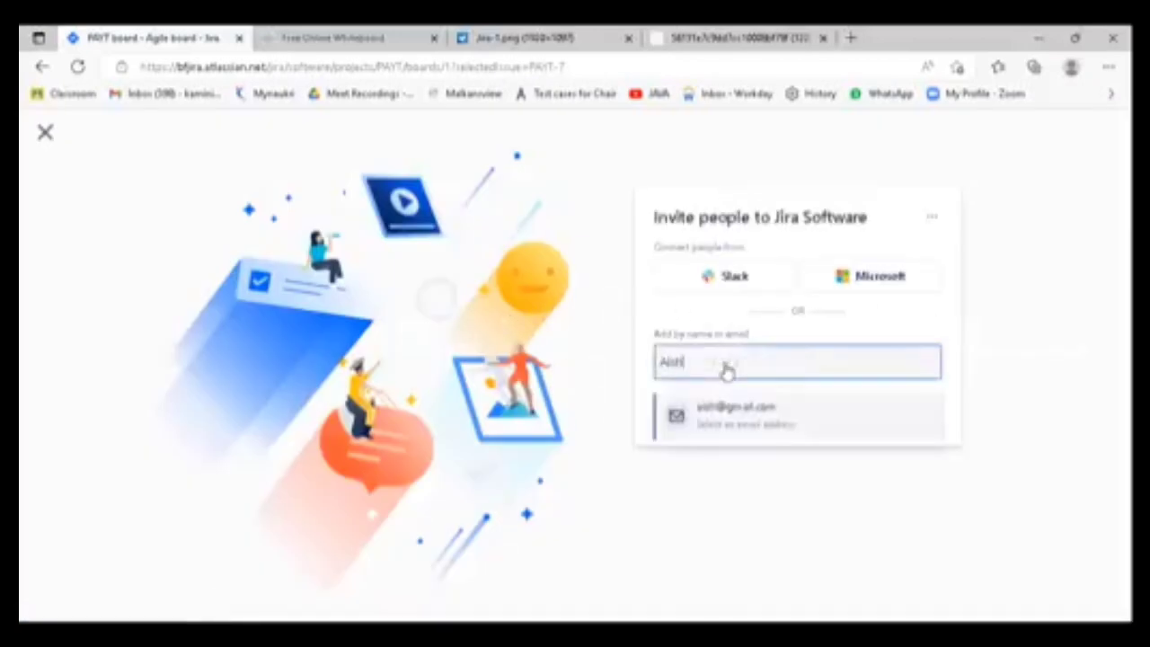
type("warya")
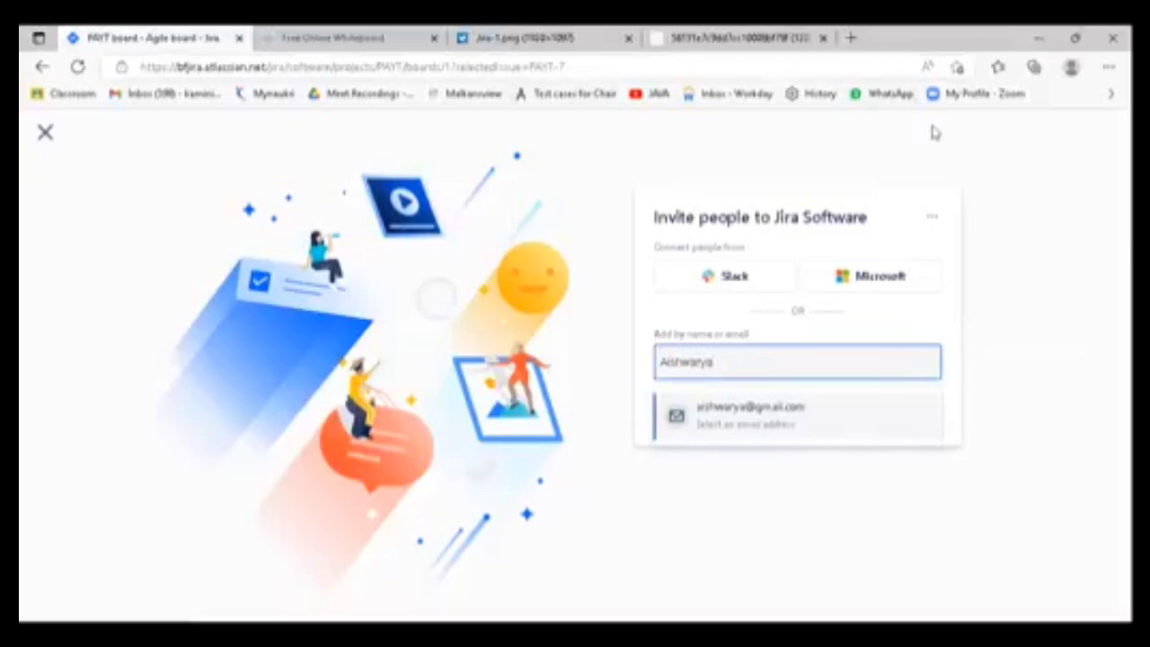
left_click(429, 263)
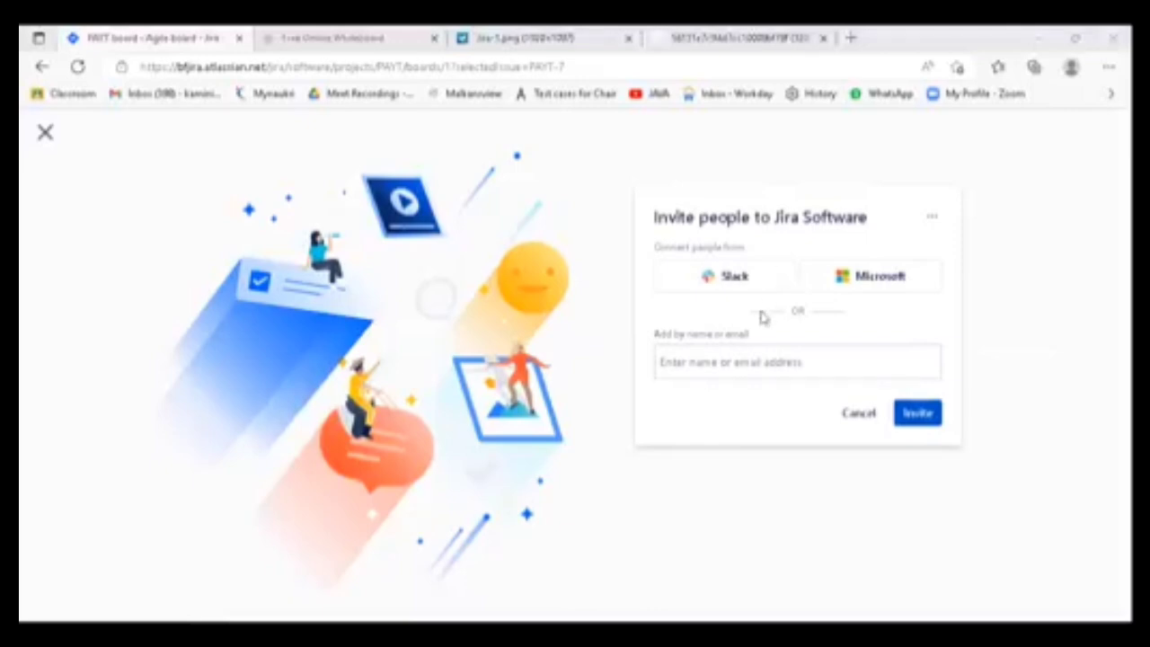
- Add the new teammate's email address as the recipient of the Jira Software invitation
left_click(722, 371)
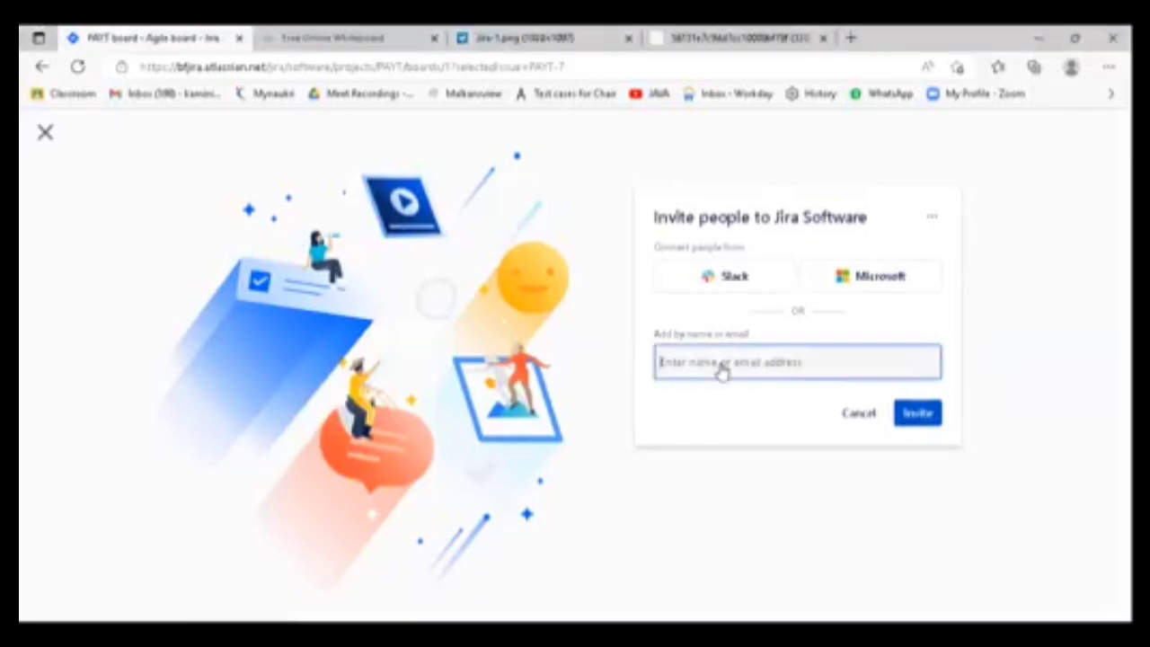
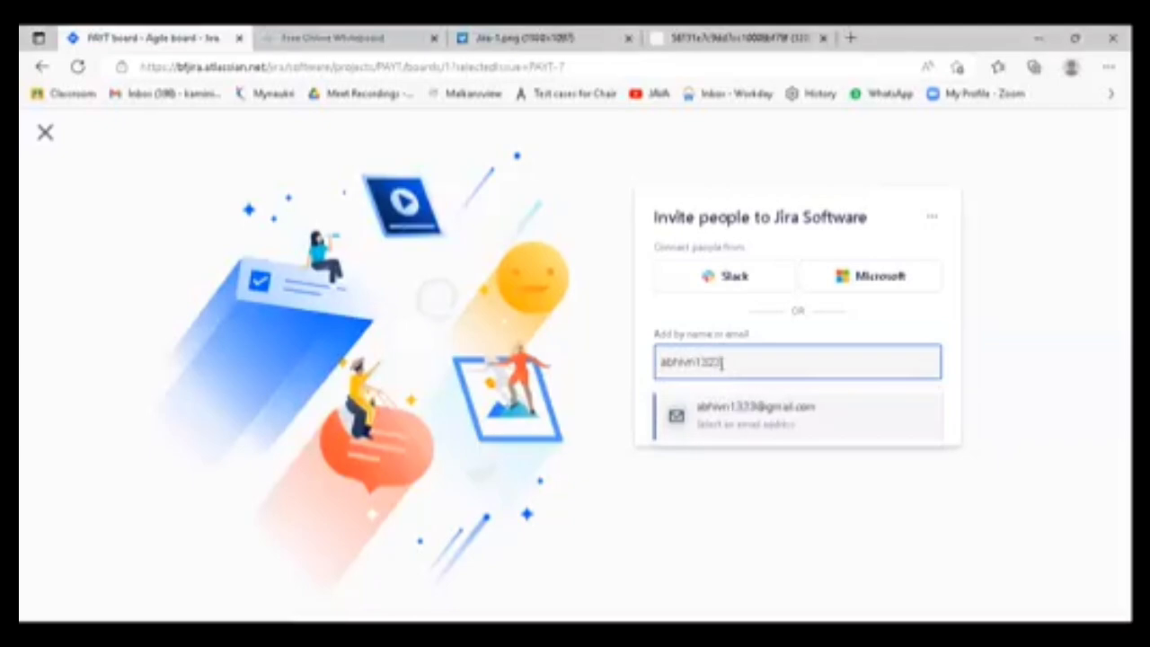
left_click(730, 419)
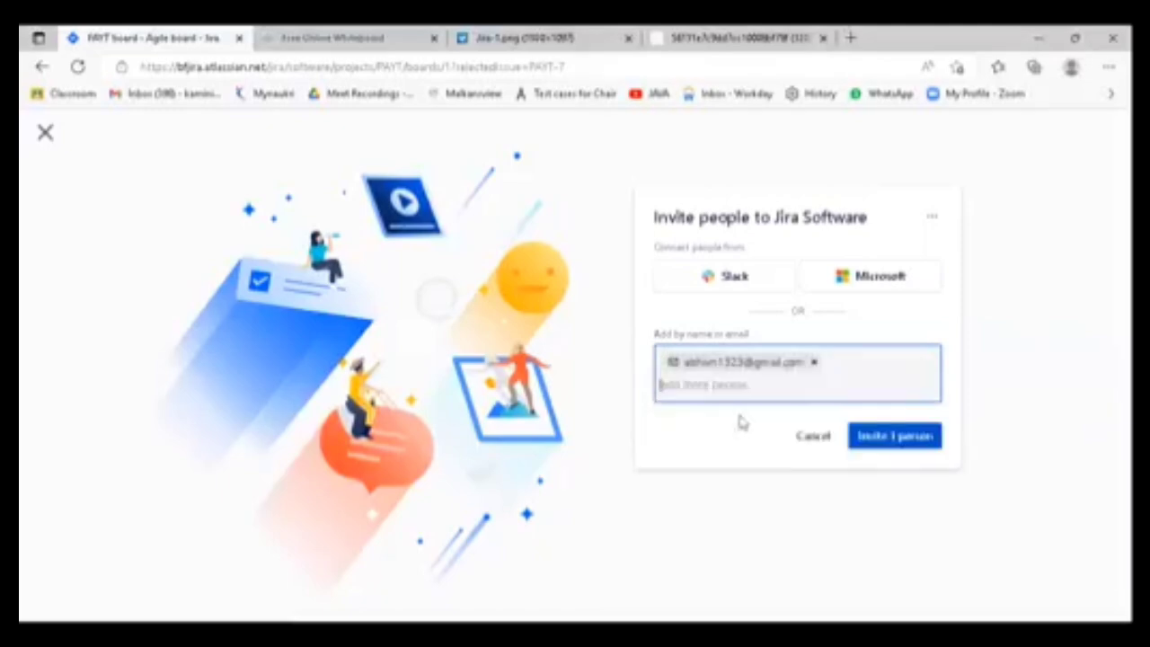
- Send the Jira Software invitation to the new teammate, dismiss the notification and return to the PAYT Sprint 2 board
left_click(890, 420)
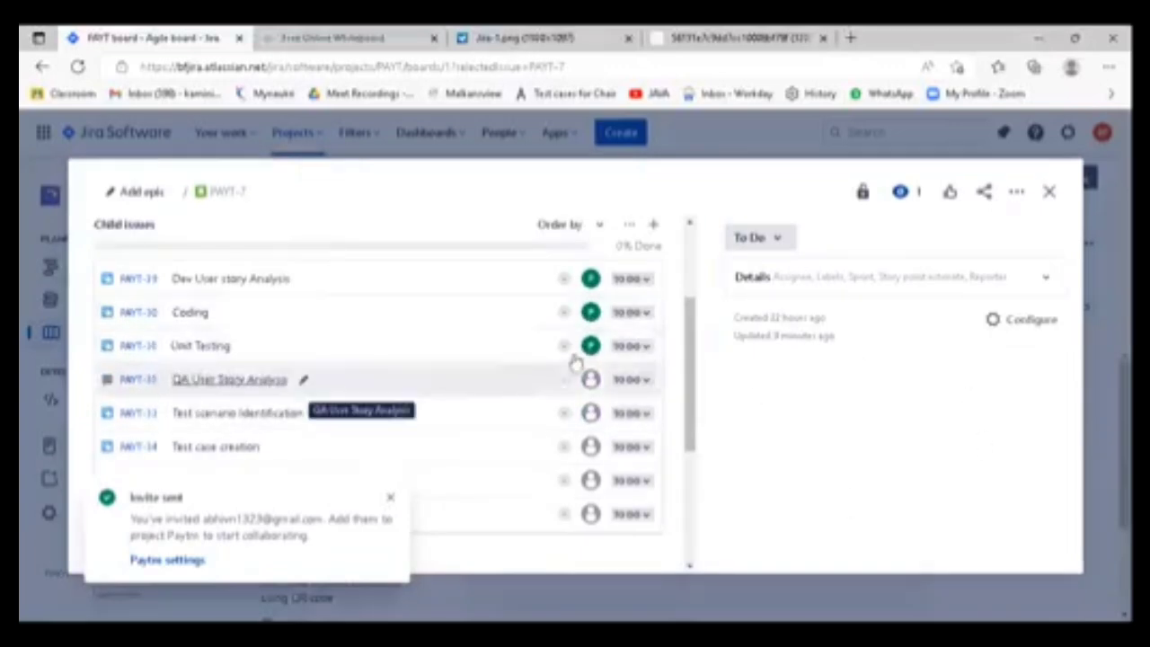
left_click(590, 379)
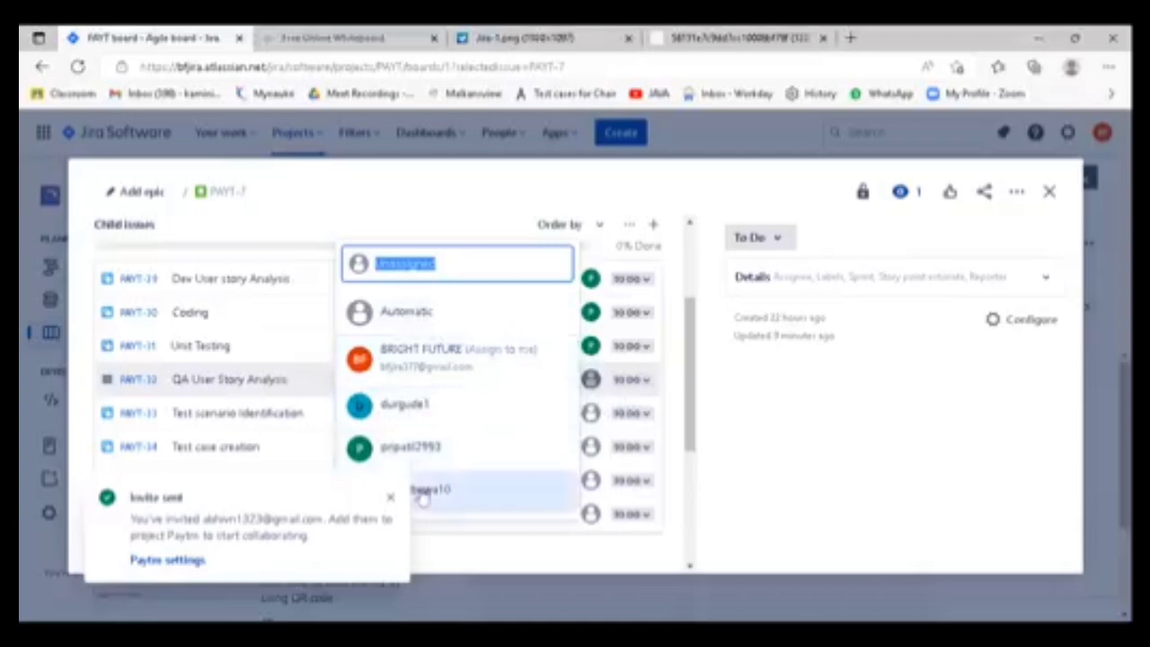
left_click(390, 499)
left_click(594, 382)
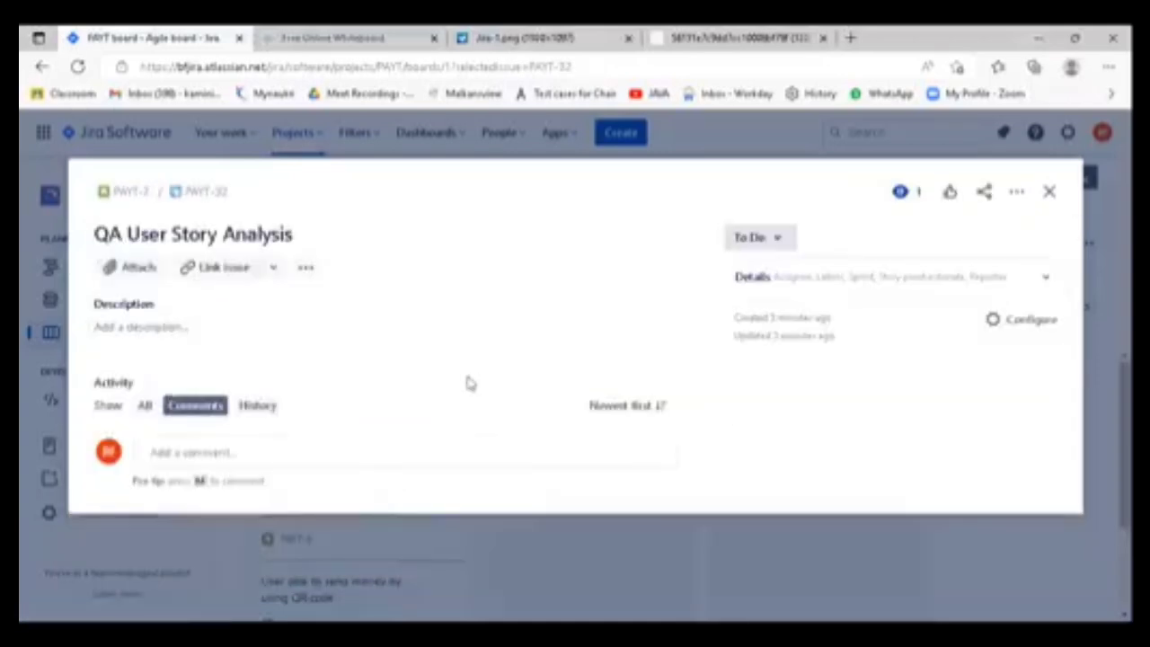
left_click(1050, 195)
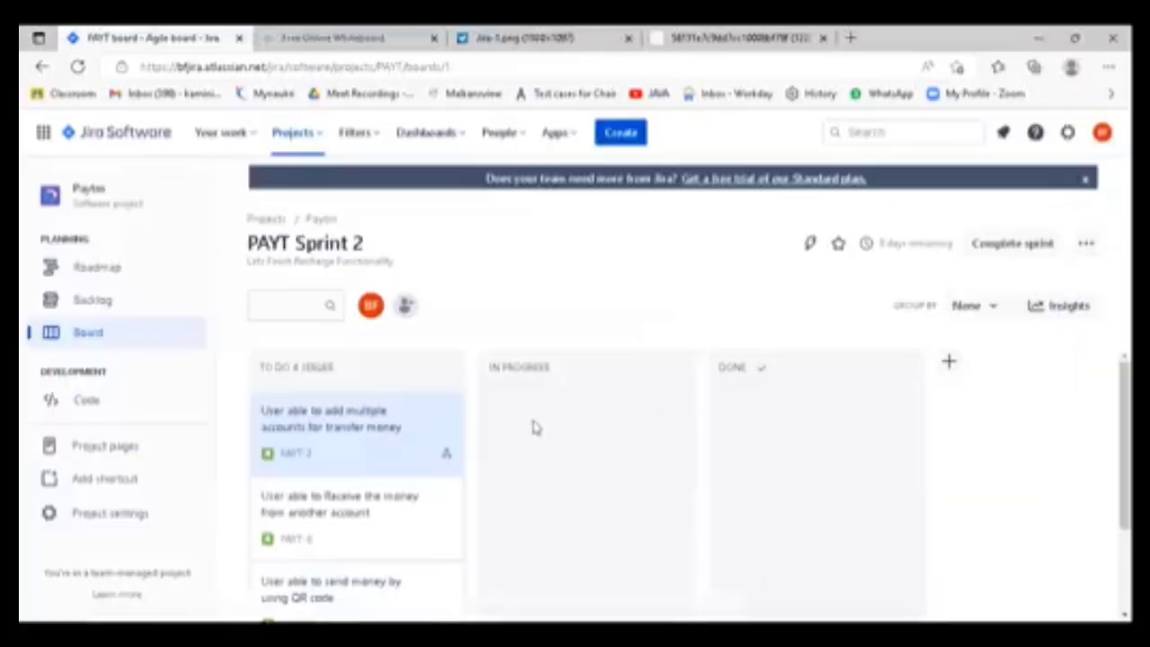
- Reopen "User able to add multiple accounts for transfer money" and assign "QA User Story Analysis" to the newly invited teammate
left_click(320, 411)
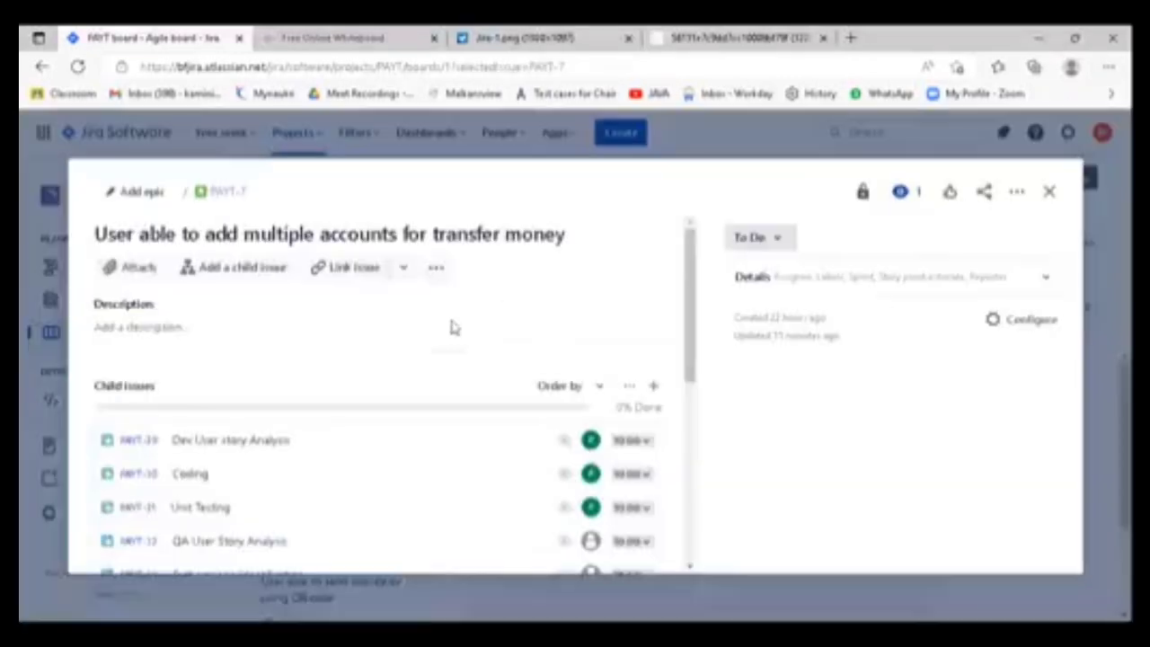
scroll(575, 388, "down", 5)
scroll(618, 332, "up", 3)
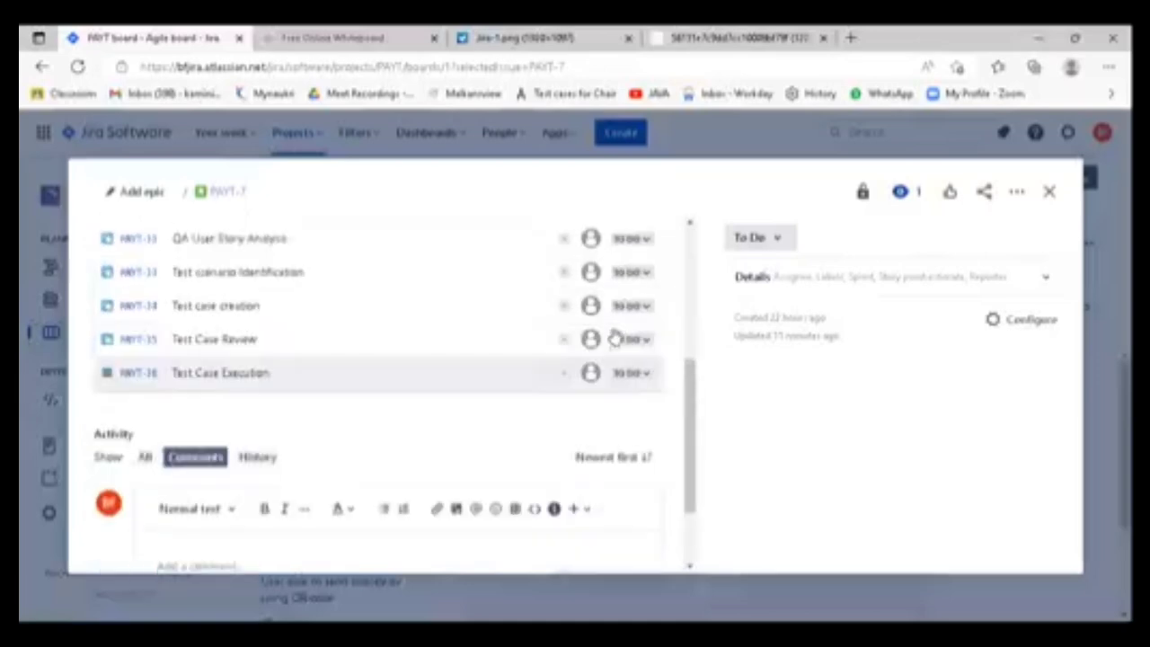
left_click(591, 348)
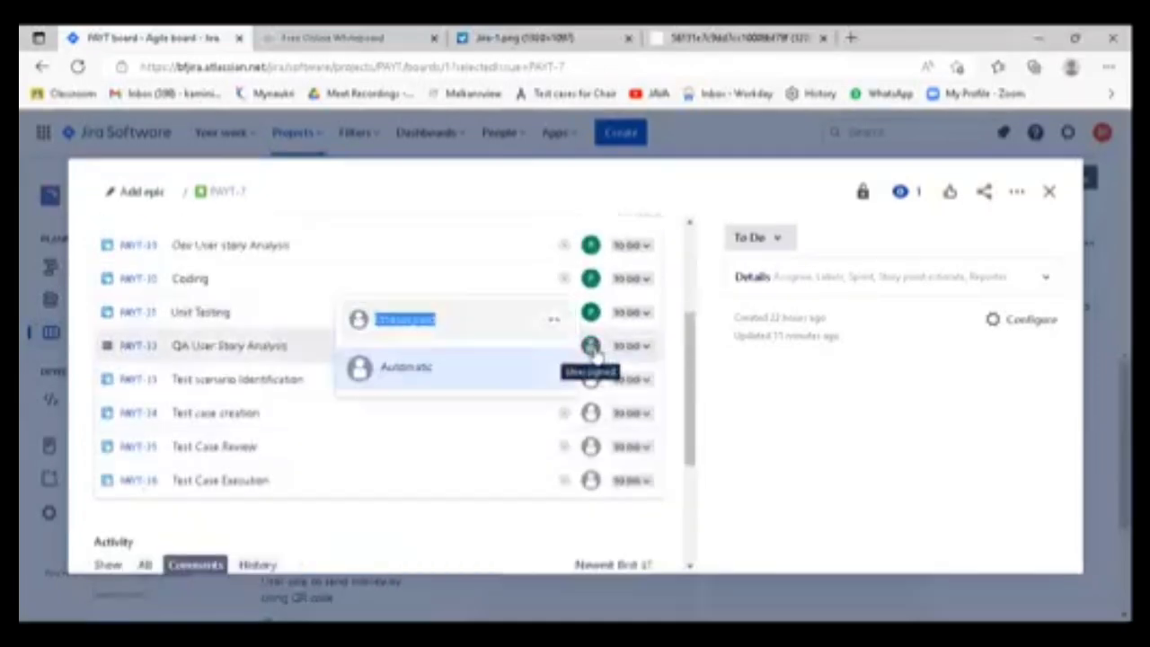
scroll(455, 381, "down", 2)
scroll(460, 411, "up", 2)
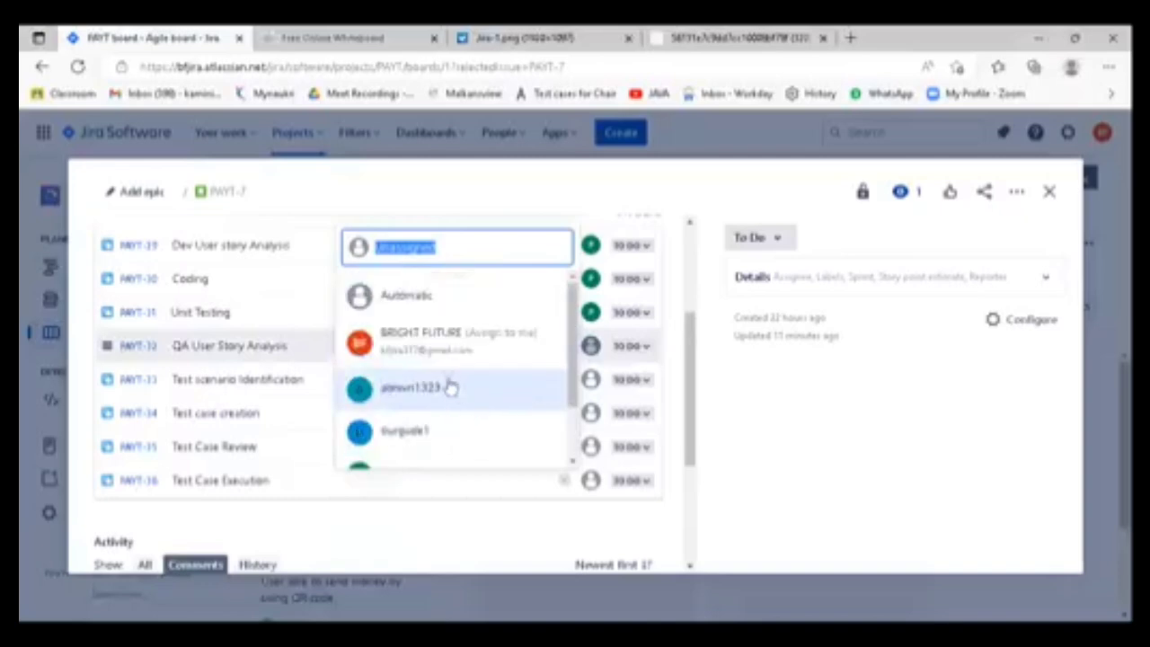
left_click(450, 387)
- Assign "Test scenario Identification", "Test case creation", "Test Case Review" and "Test Case Execution" to the same newly invited teammate
left_click(591, 380)
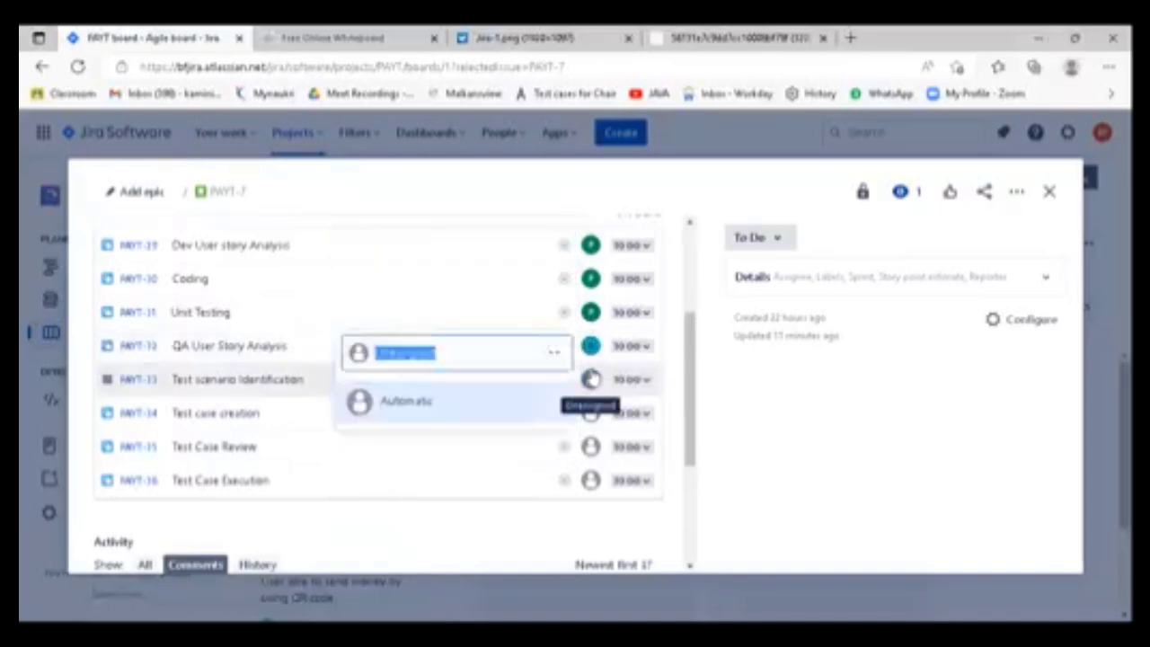
left_click(436, 429)
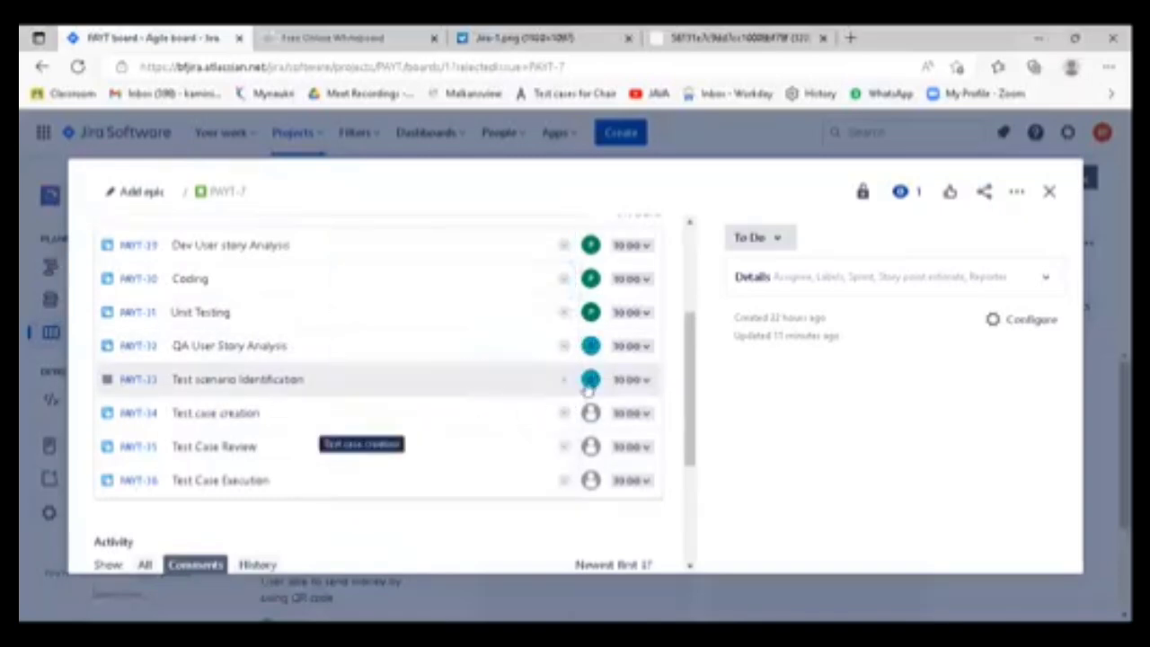
left_click(591, 412)
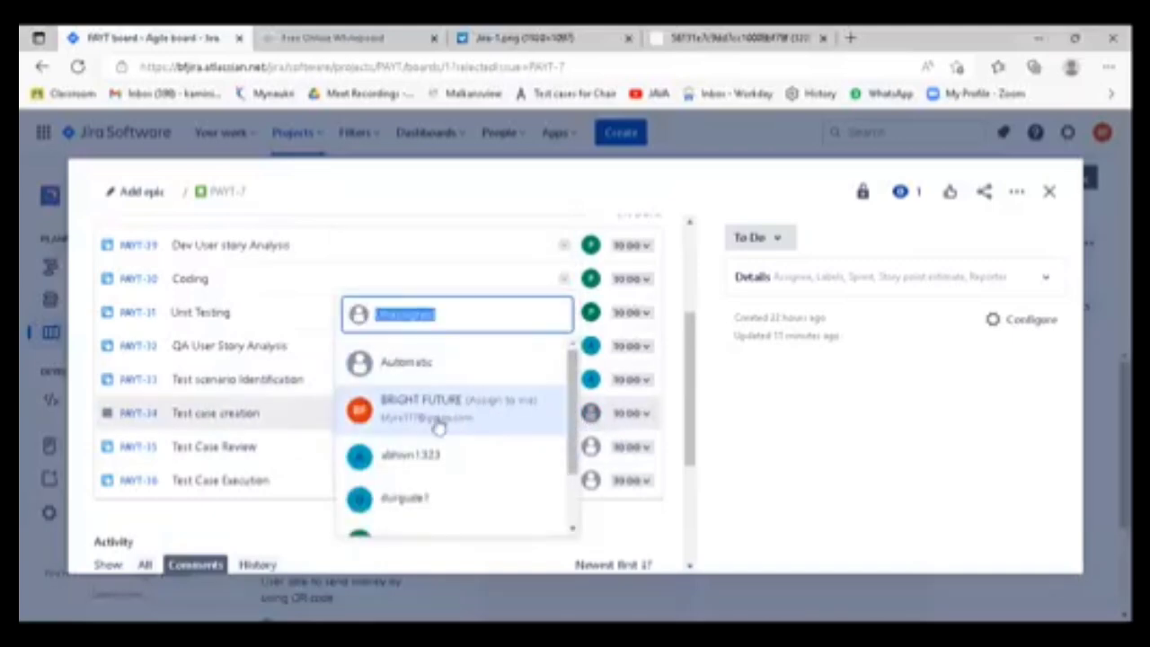
left_click(423, 460)
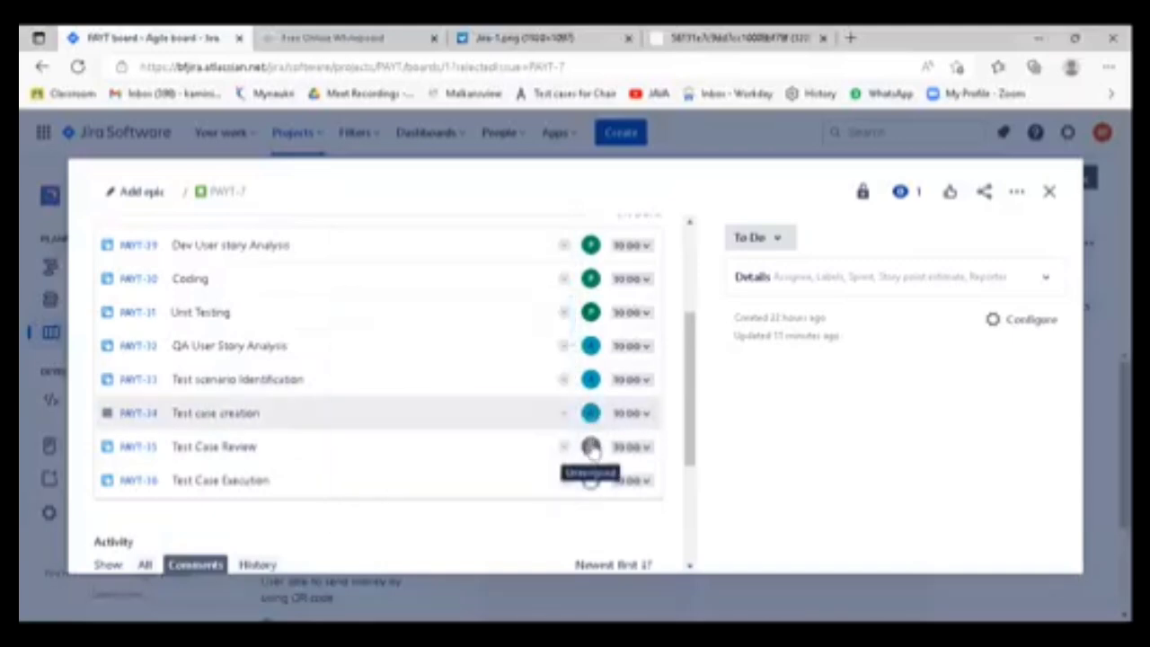
left_click(590, 447)
left_click(429, 493)
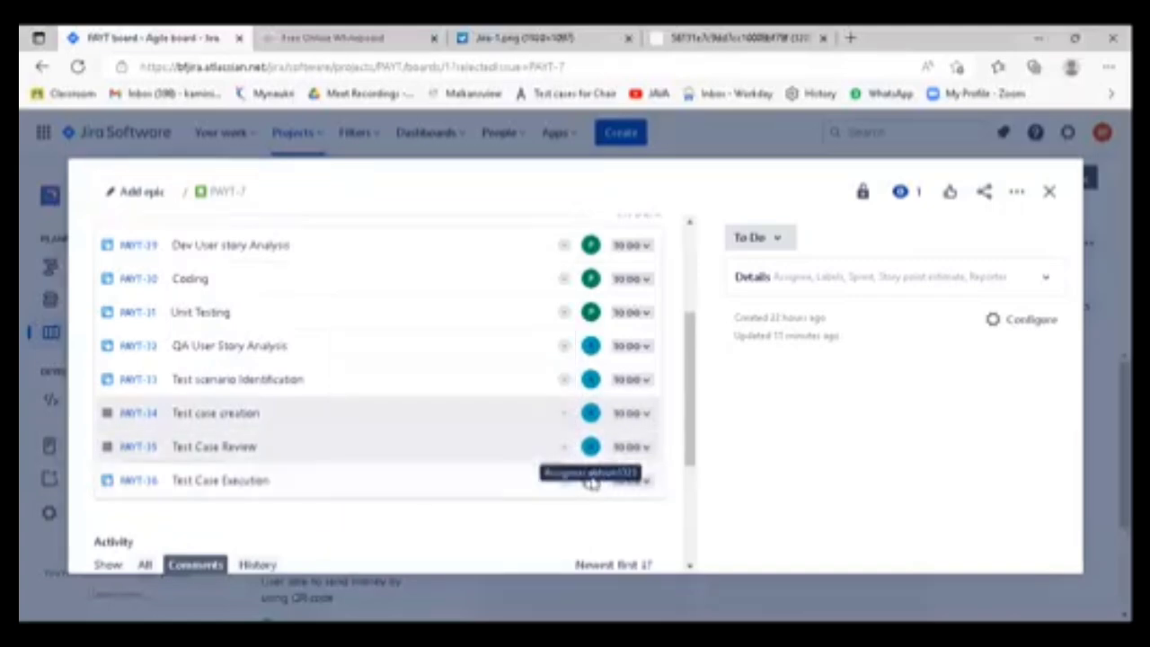
left_click(590, 480)
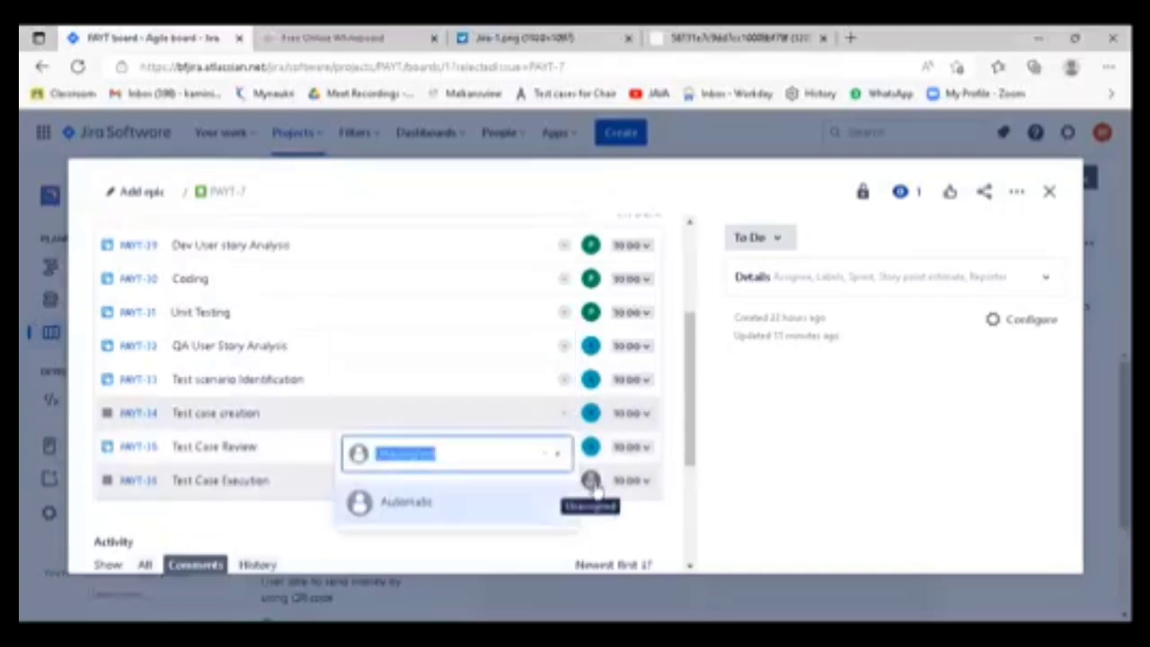
left_click(437, 529)
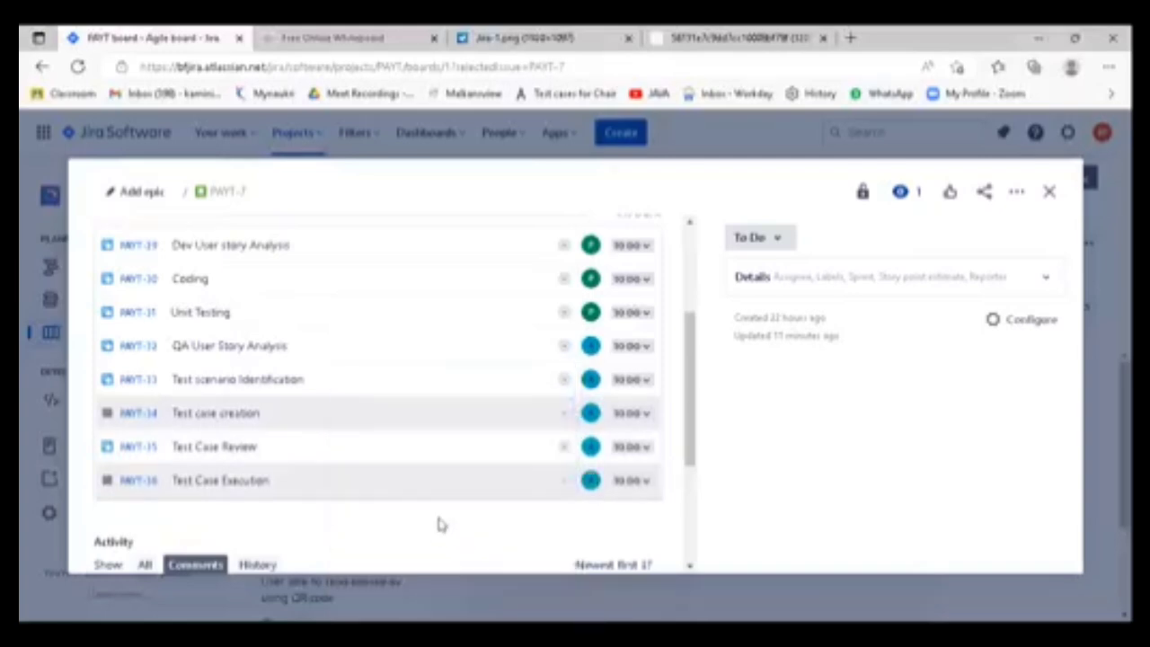
- Review the assigned child issues and set the status of "Dev User story Analysis" to In Progress
scroll(505, 426, "down", 3)
scroll(507, 428, "up", 3)
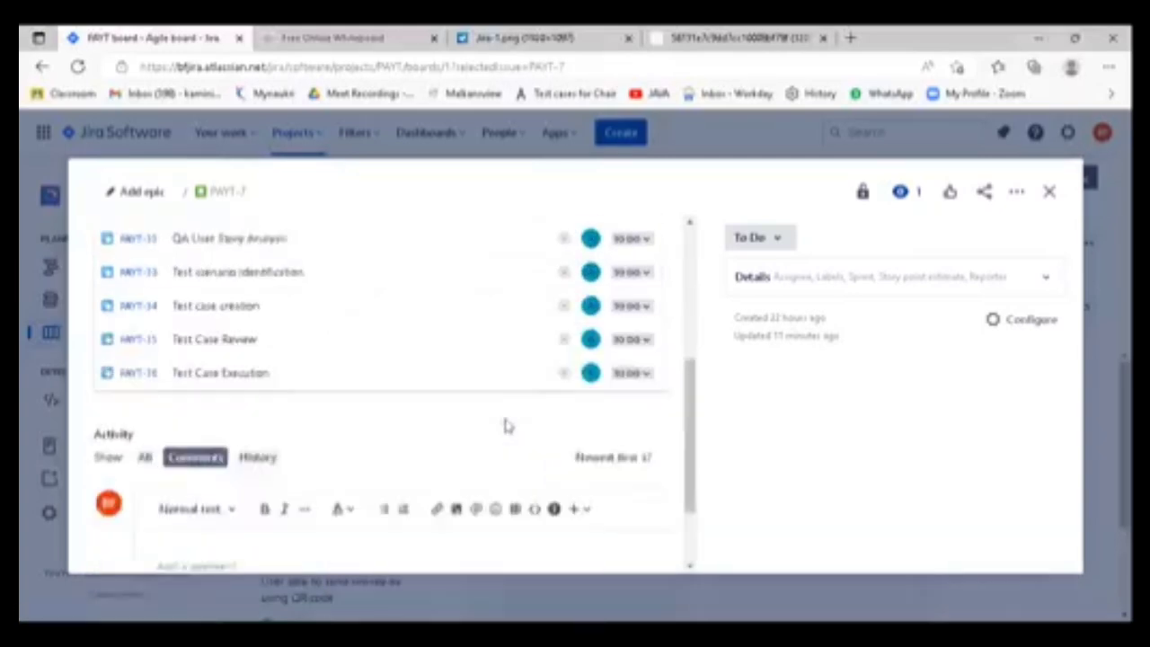
scroll(508, 429, "down", 3)
scroll(507, 421, "up", 1)
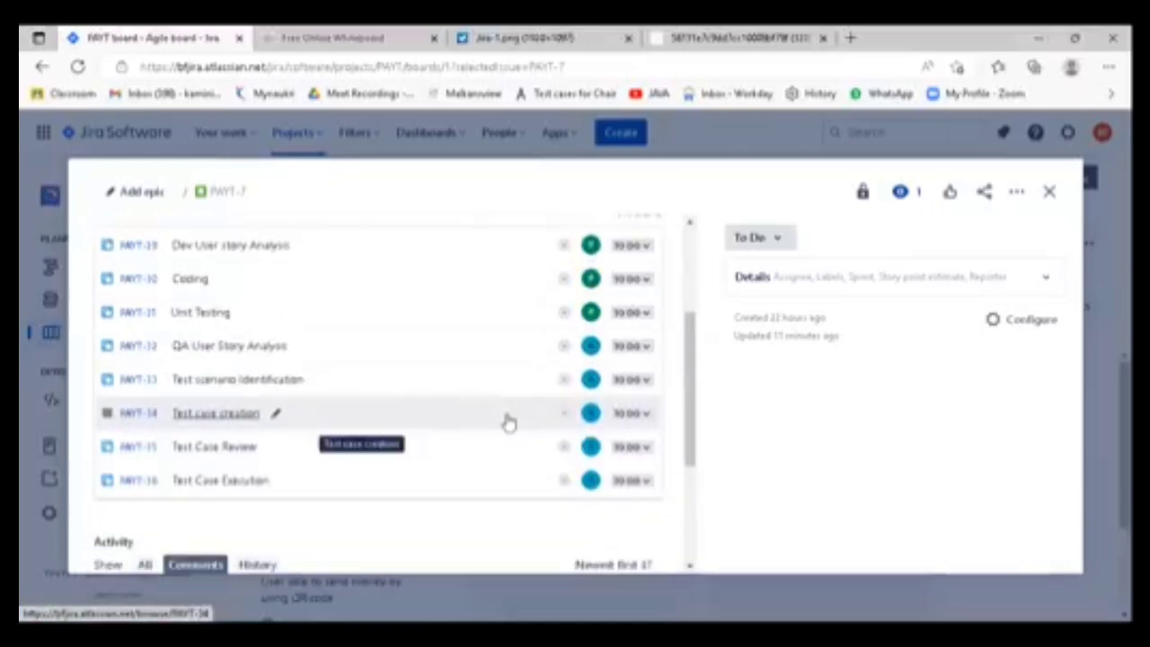
scroll(508, 423, "up", 2)
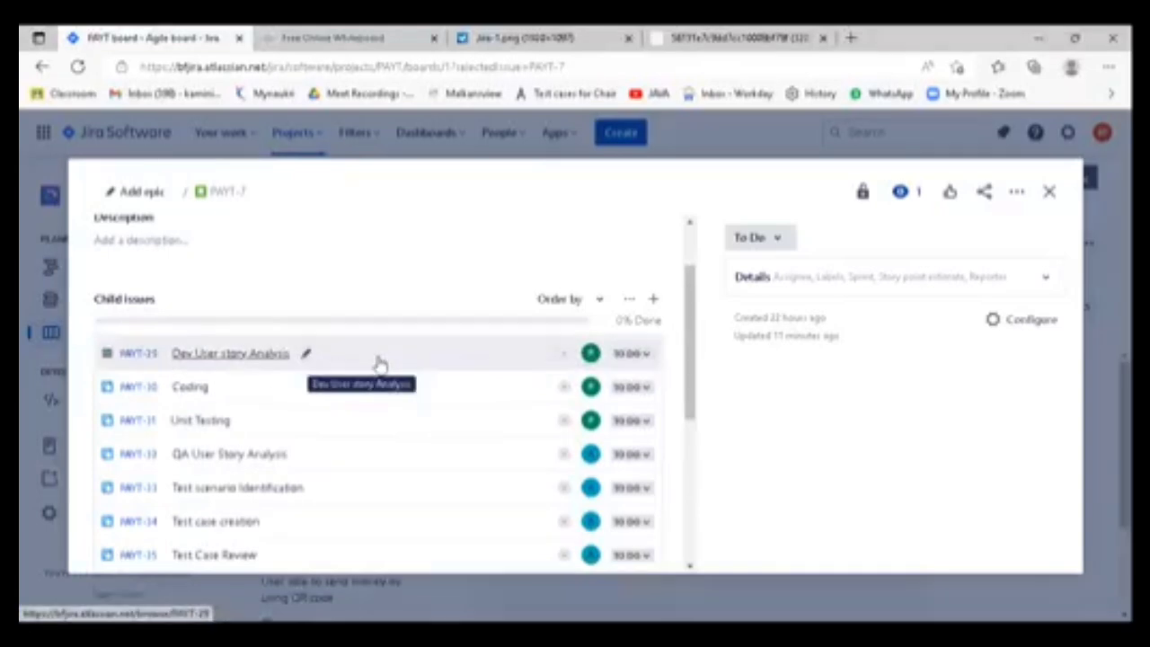
scroll(385, 436, "down", 3)
scroll(386, 437, "up", 3)
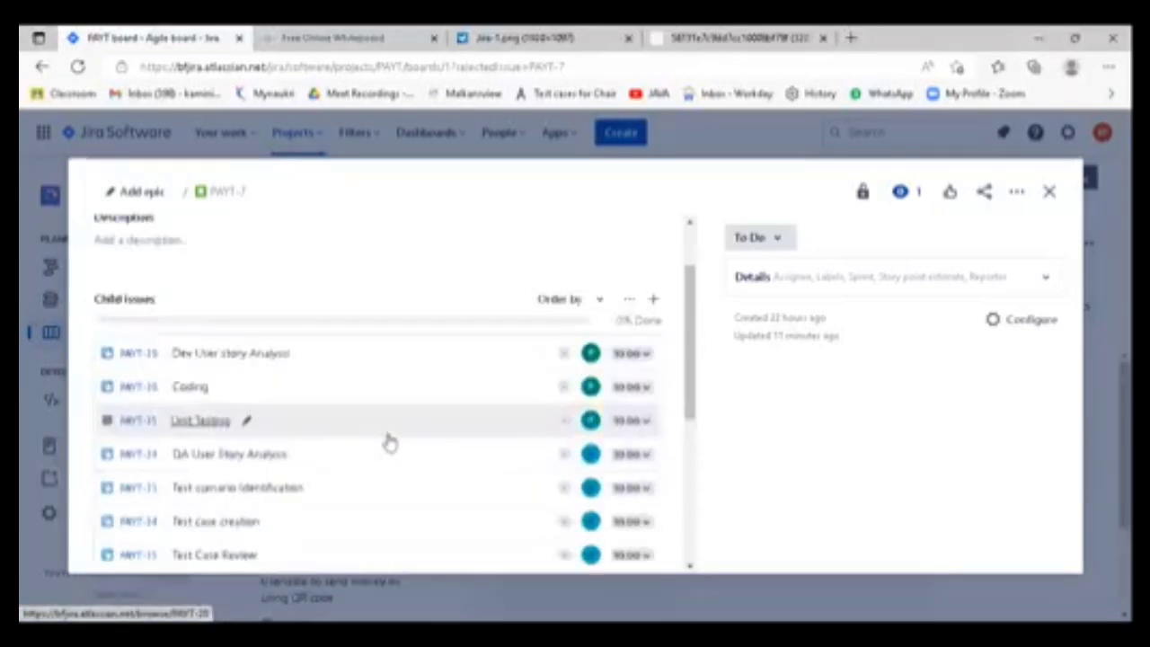
left_click(644, 357)
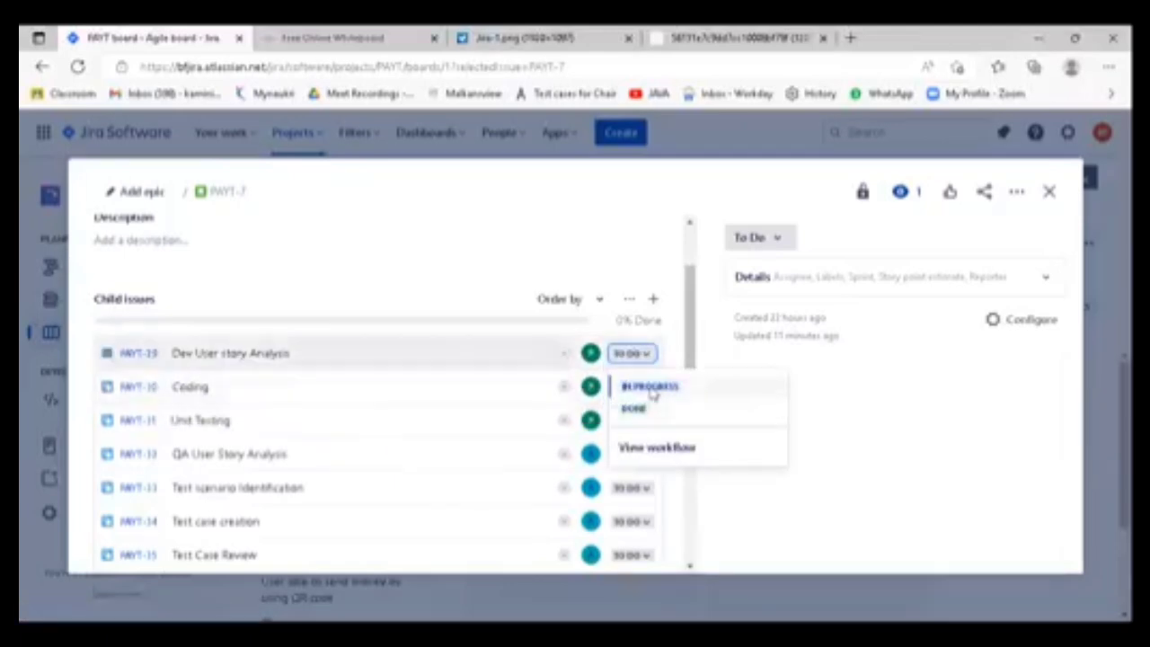
left_click(651, 387)
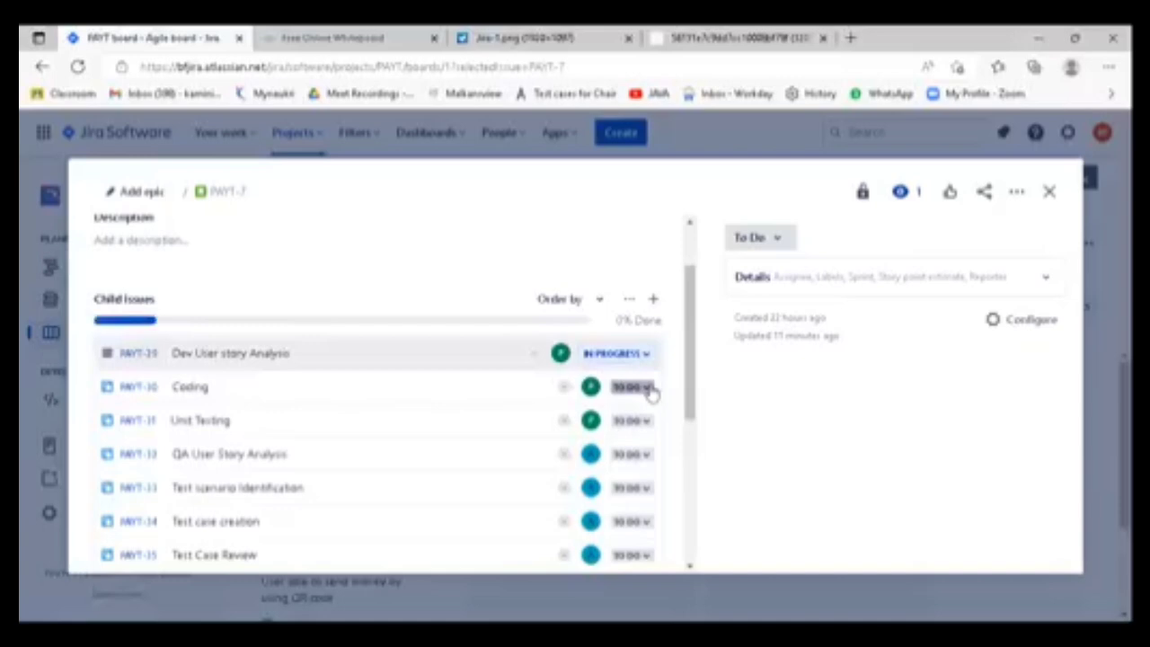
- Set the status of "QA User Story Analysis" to In Progress and close the user story
scroll(521, 403, "down", 2)
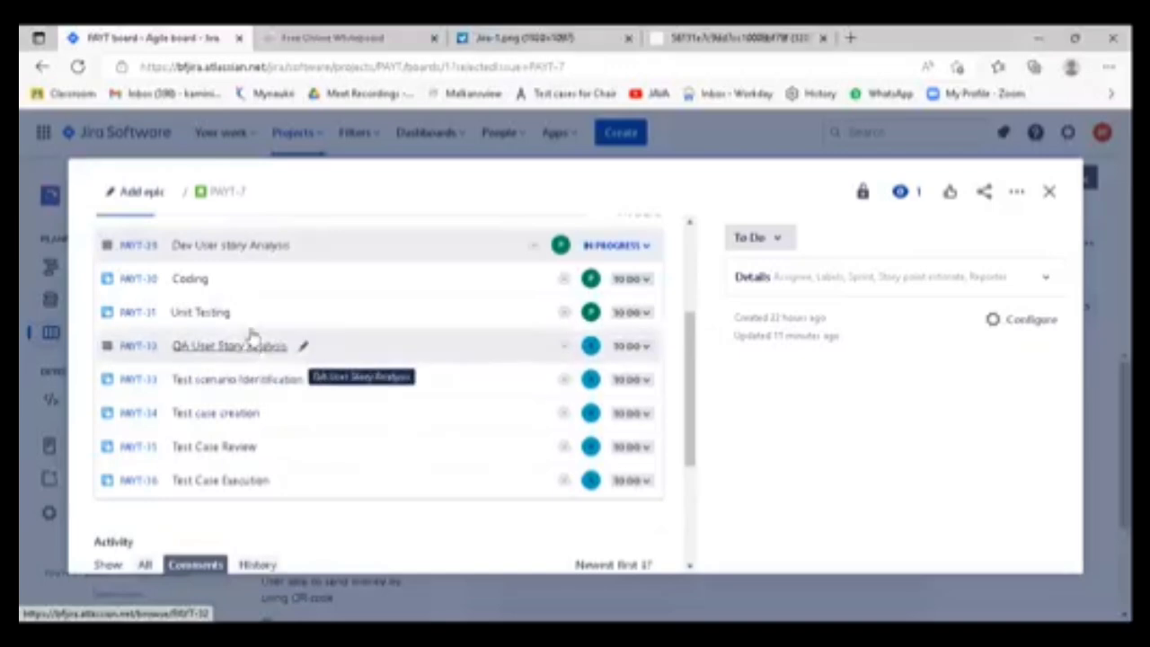
left_click(645, 348)
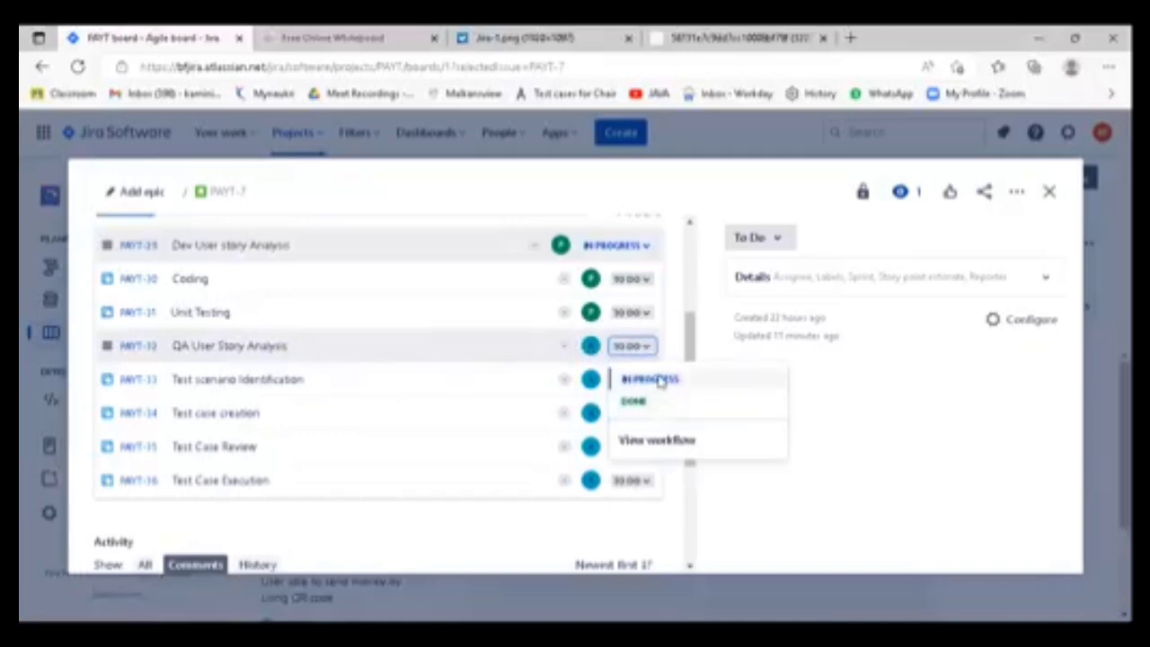
left_click(654, 379)
scroll(486, 410, "up", 2)
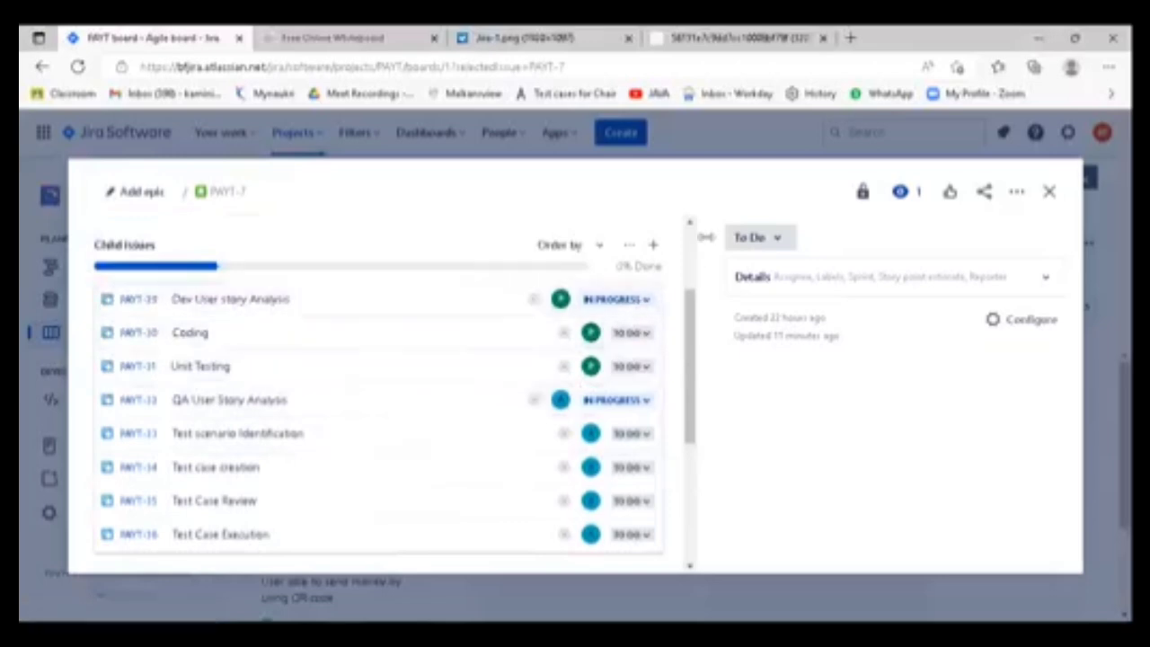
left_click(1051, 195)
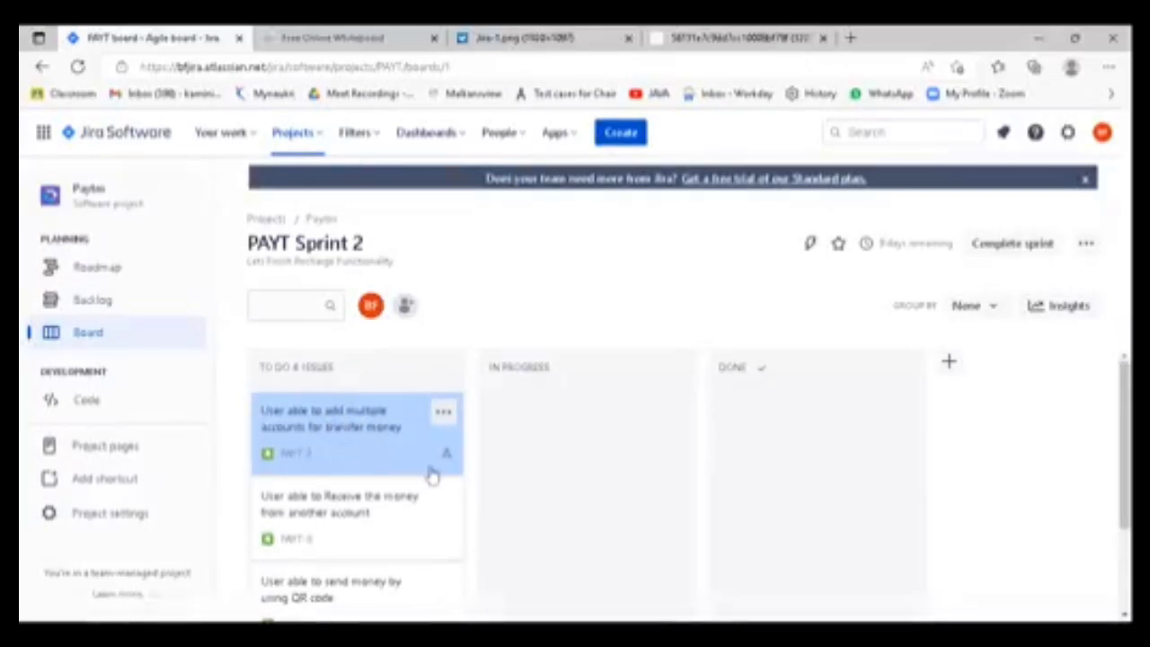
- Check the child issue completion of "User able to add multiple accounts for transfer money" and look through the sprint's To Do stories
mouse_move(449, 460)
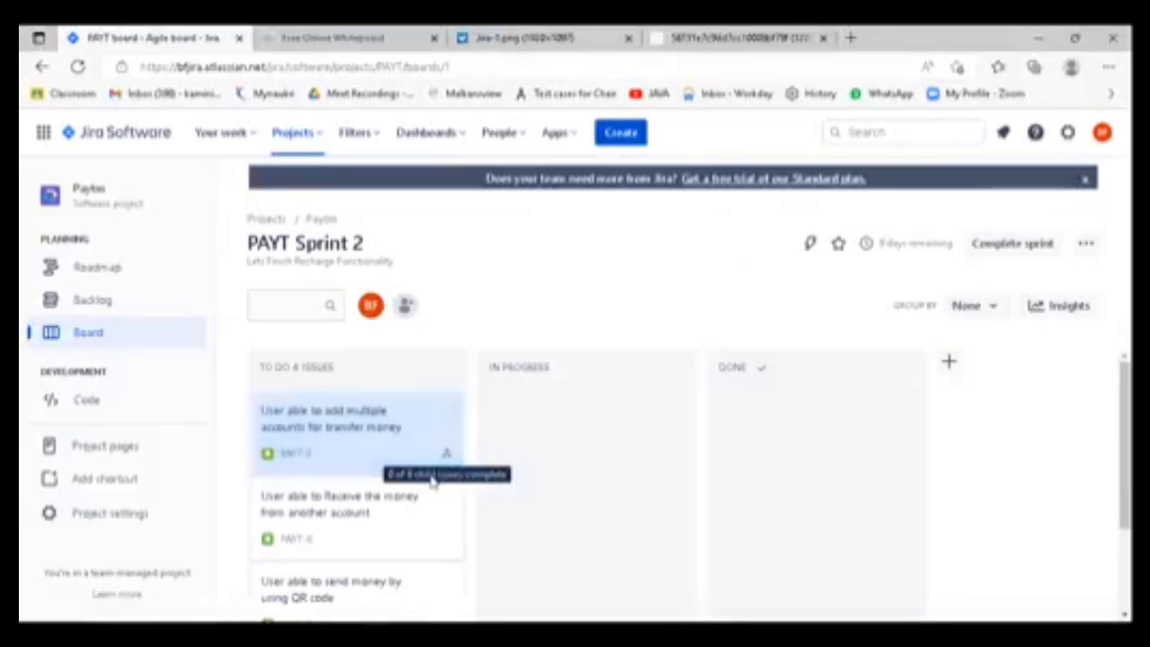
left_click(349, 431)
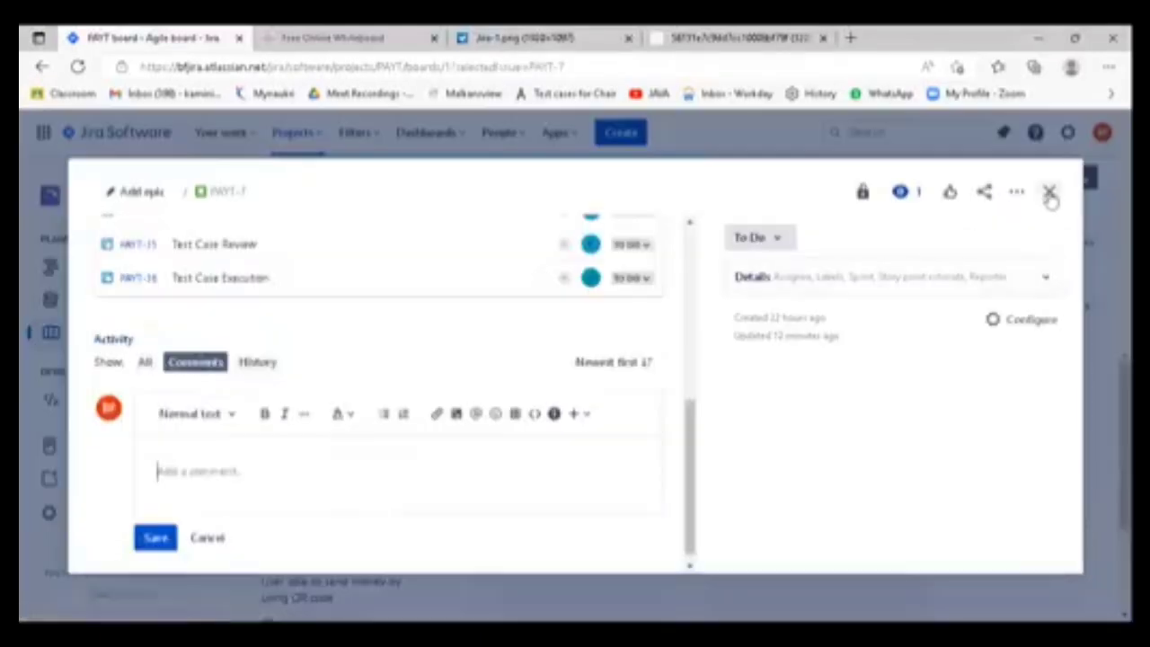
left_click(1049, 191)
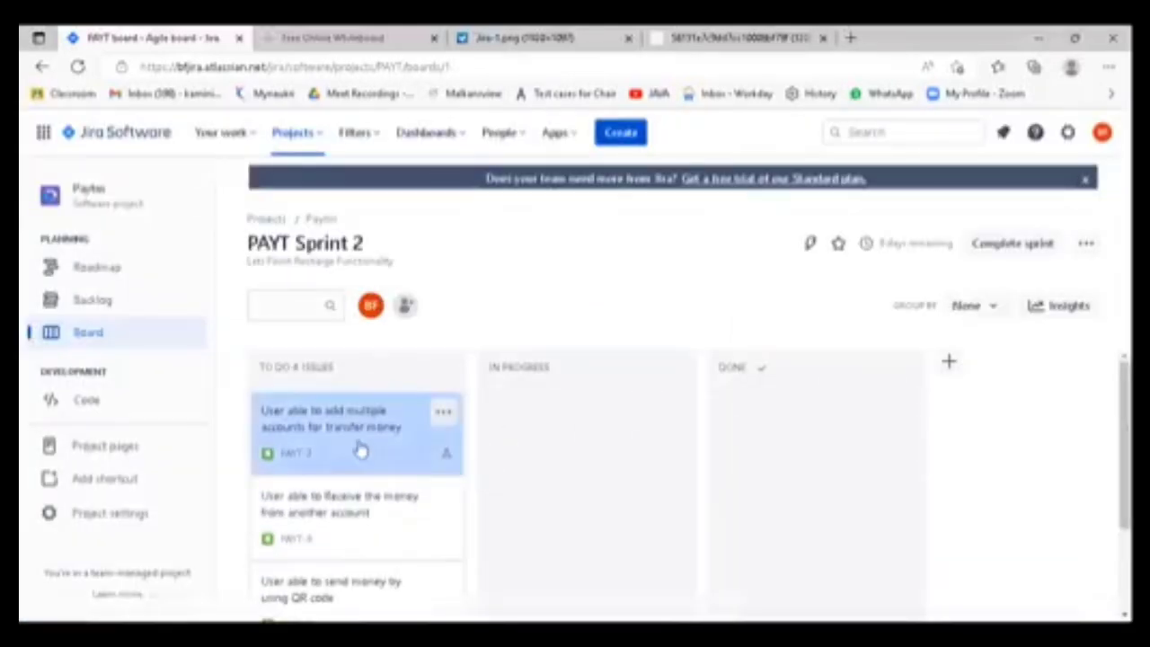
scroll(380, 539, "down", 2)
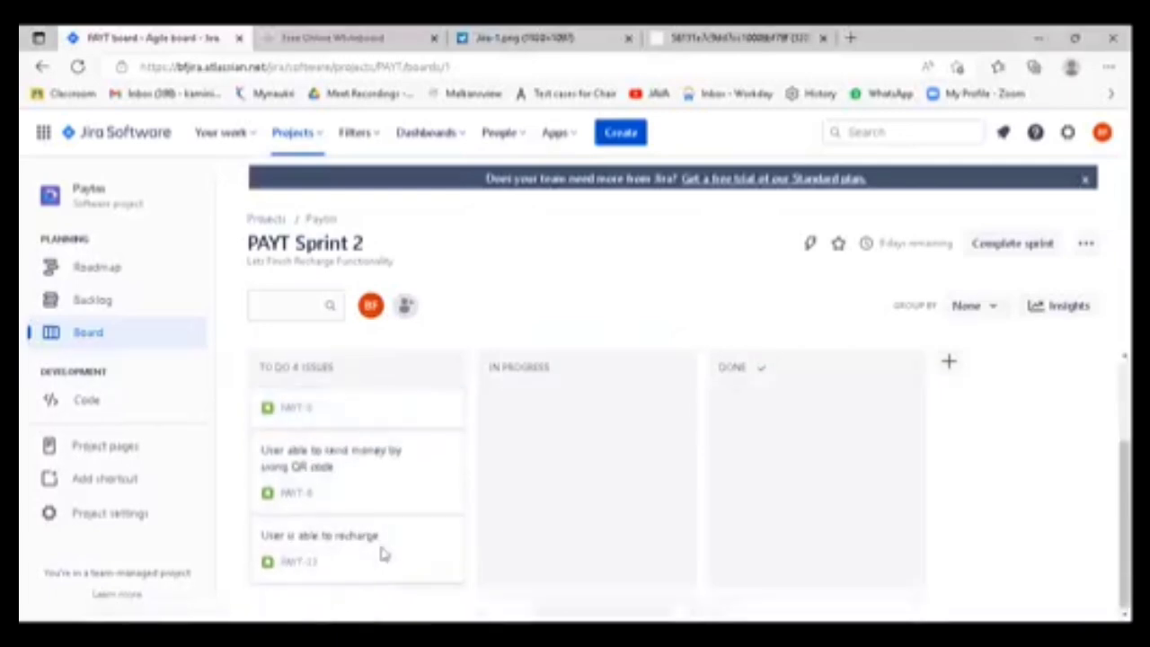
scroll(379, 548, "up", 2)
scroll(379, 550, "down", 1)
scroll(380, 551, "up", 1)
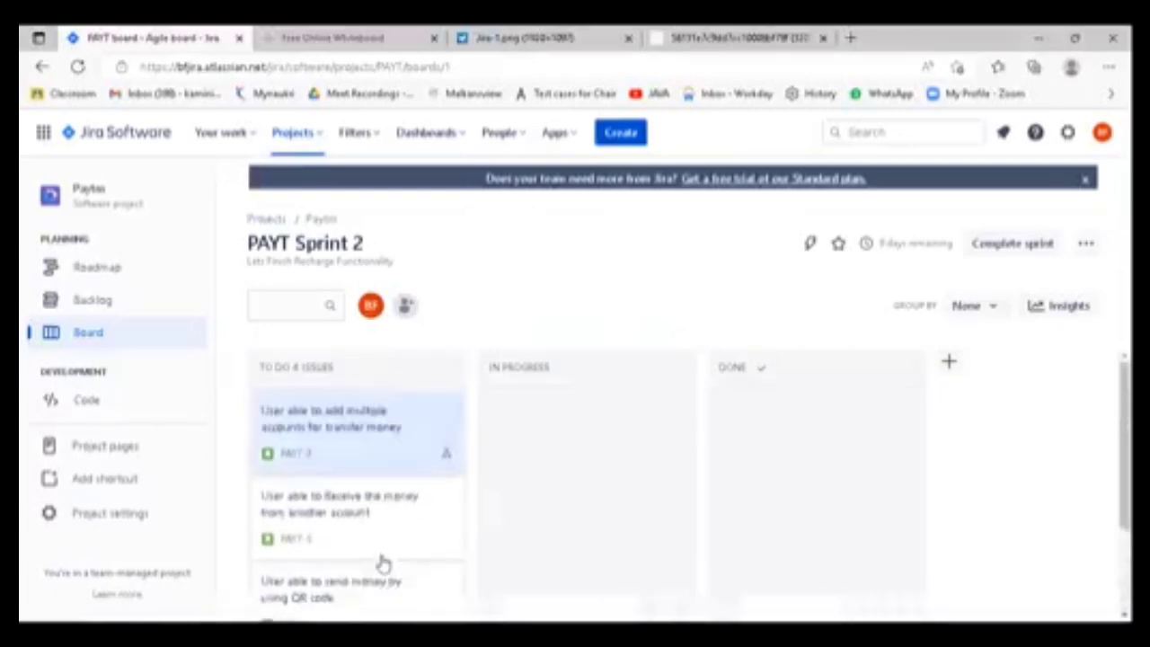
- View the "Dev User story Analysis" child issue, close it and reopen its parent story to examine the child issues' statuses
left_click_drag(398, 455, 333, 410)
left_click(360, 434)
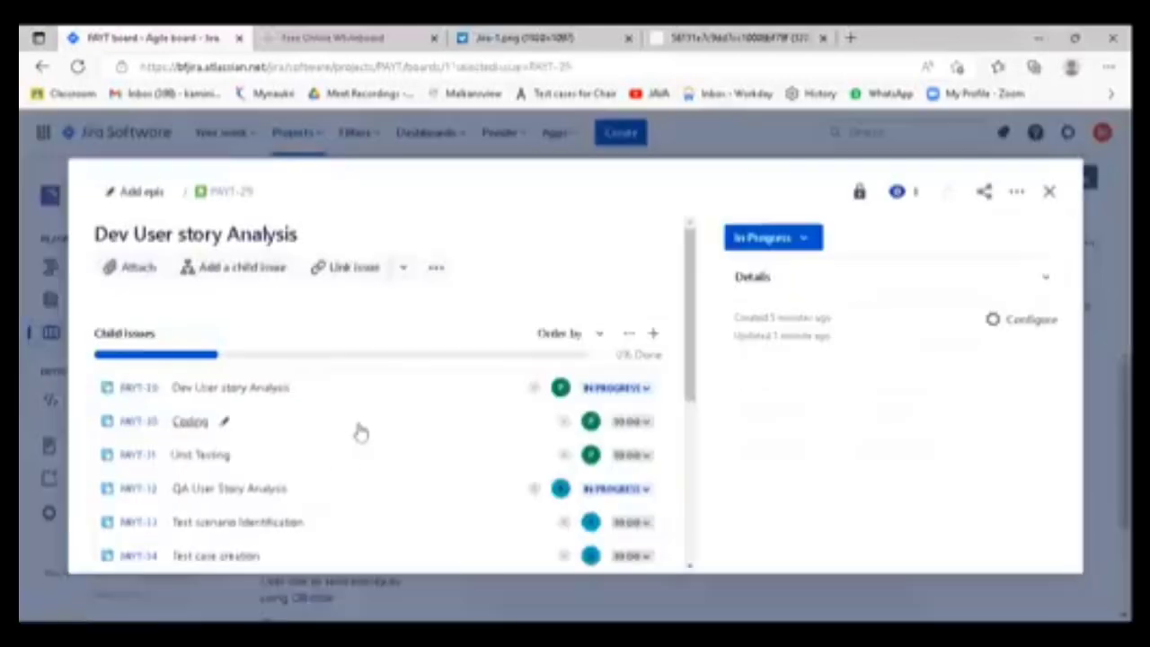
left_click(357, 420)
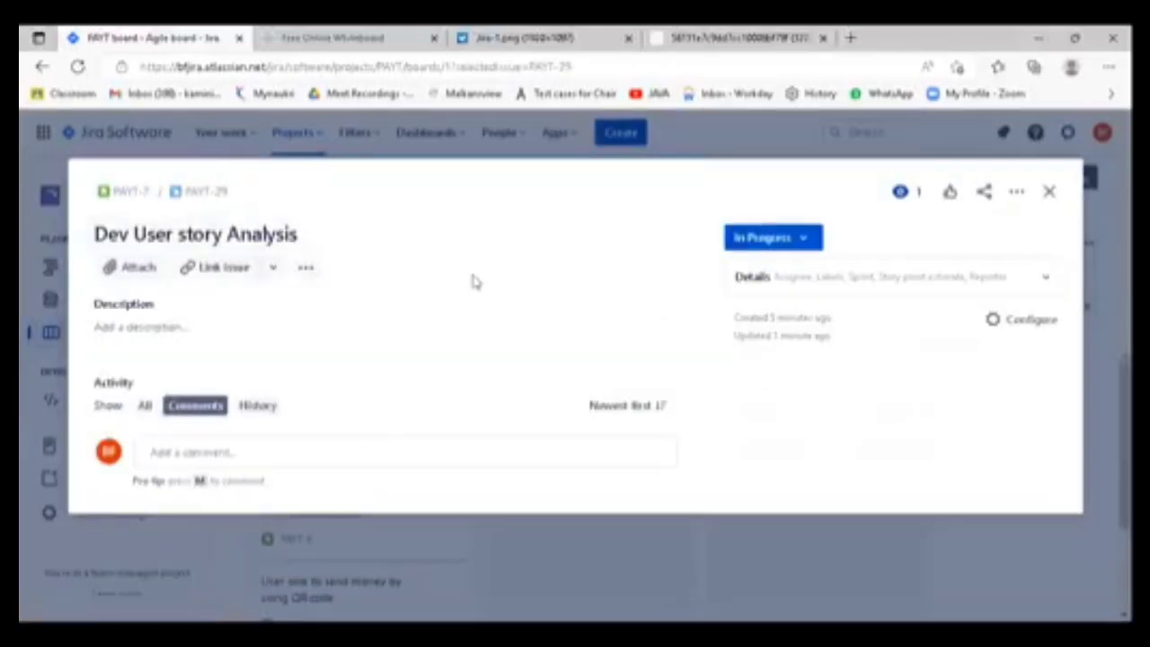
left_click(1049, 191)
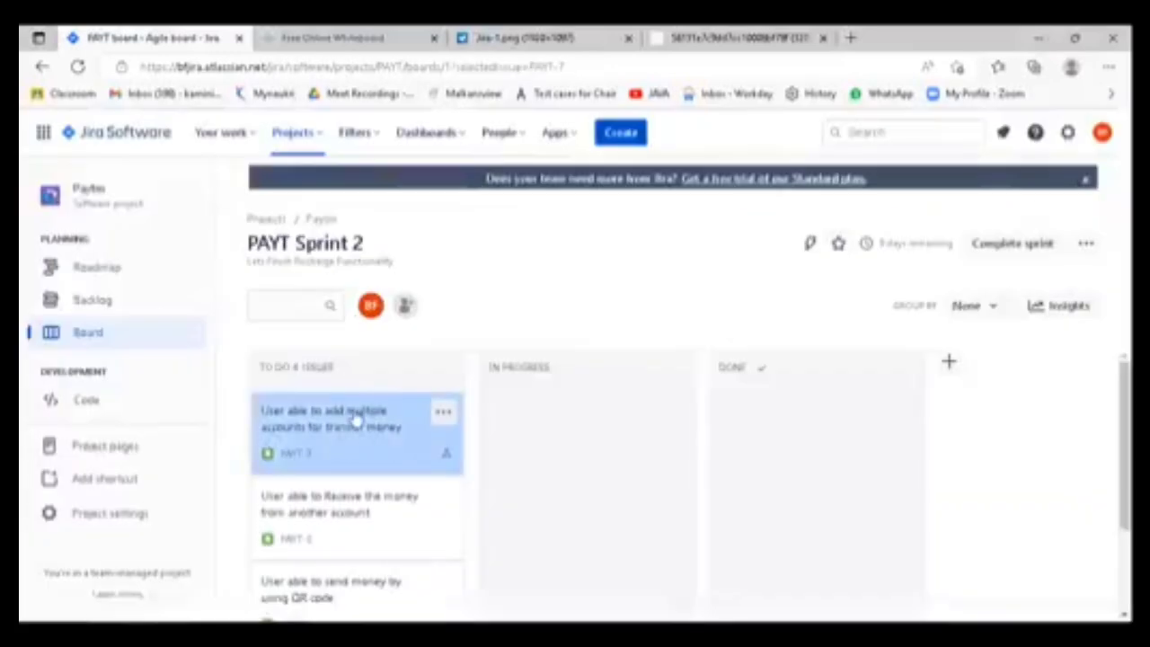
left_click(358, 421)
scroll(364, 382, "up", 3)
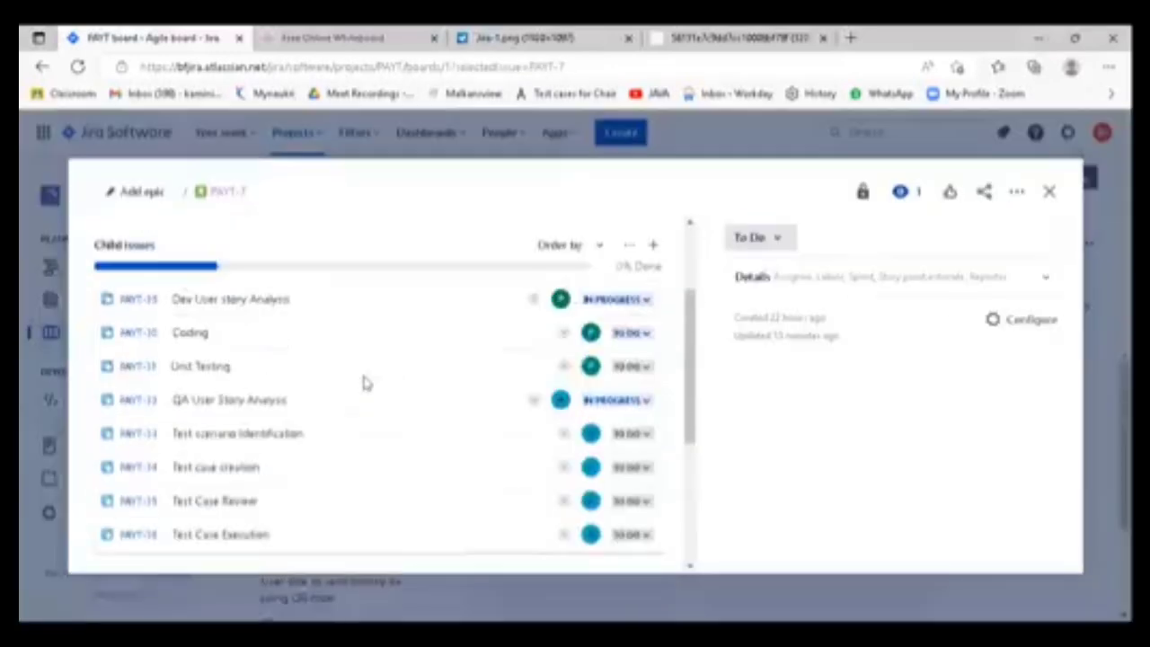
scroll(364, 382, "up", 1)
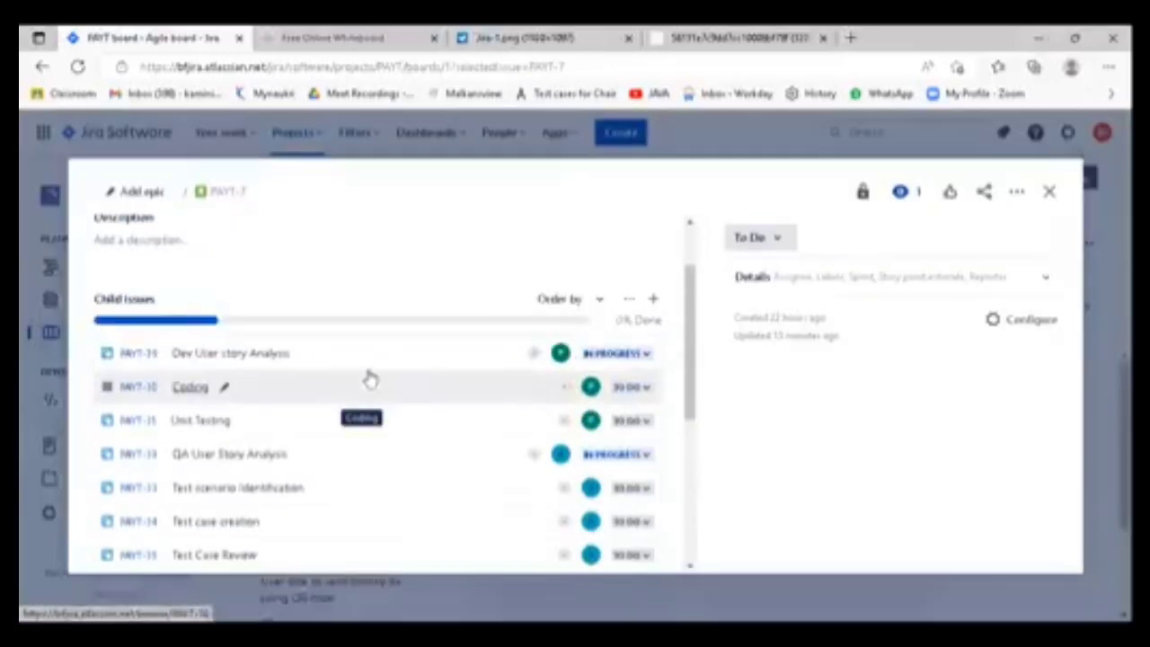
- Set the status of "Dev User story Analysis" to Done and the status of "Coding" to In Progress
left_click(643, 356)
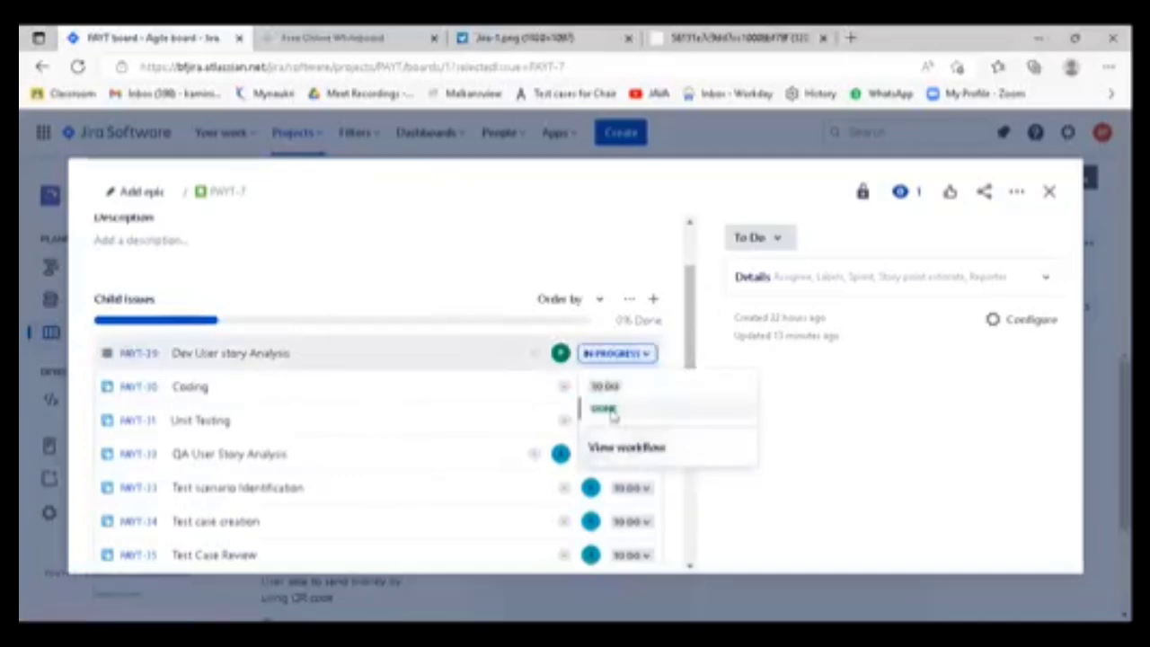
left_click(605, 409)
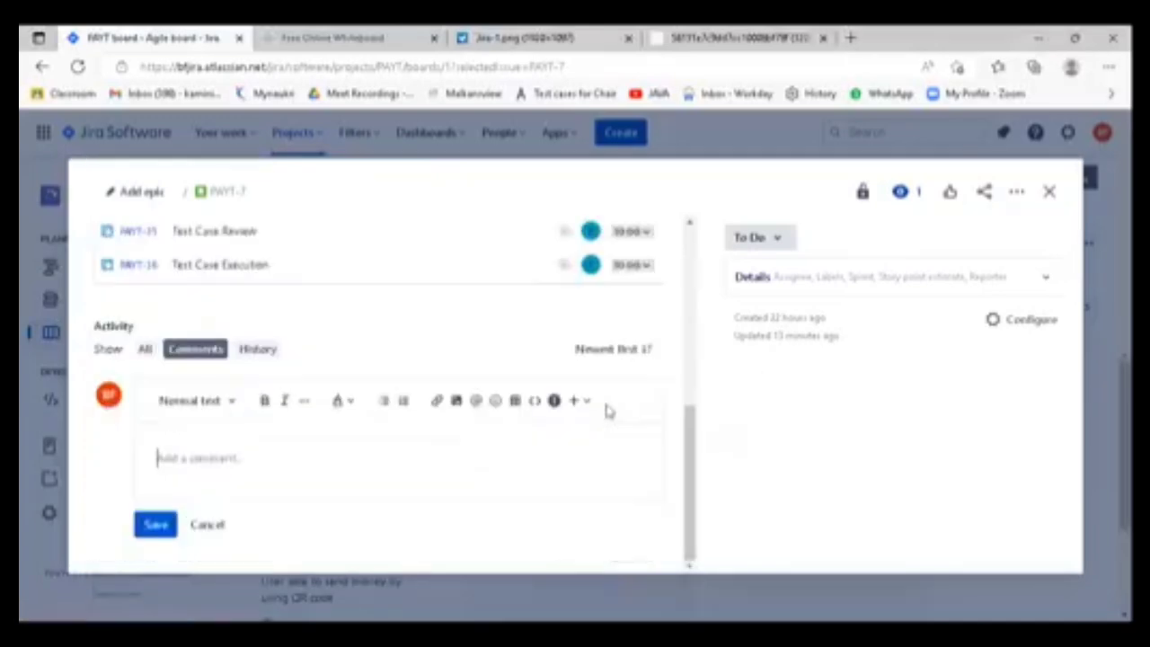
scroll(503, 317, "up", 3)
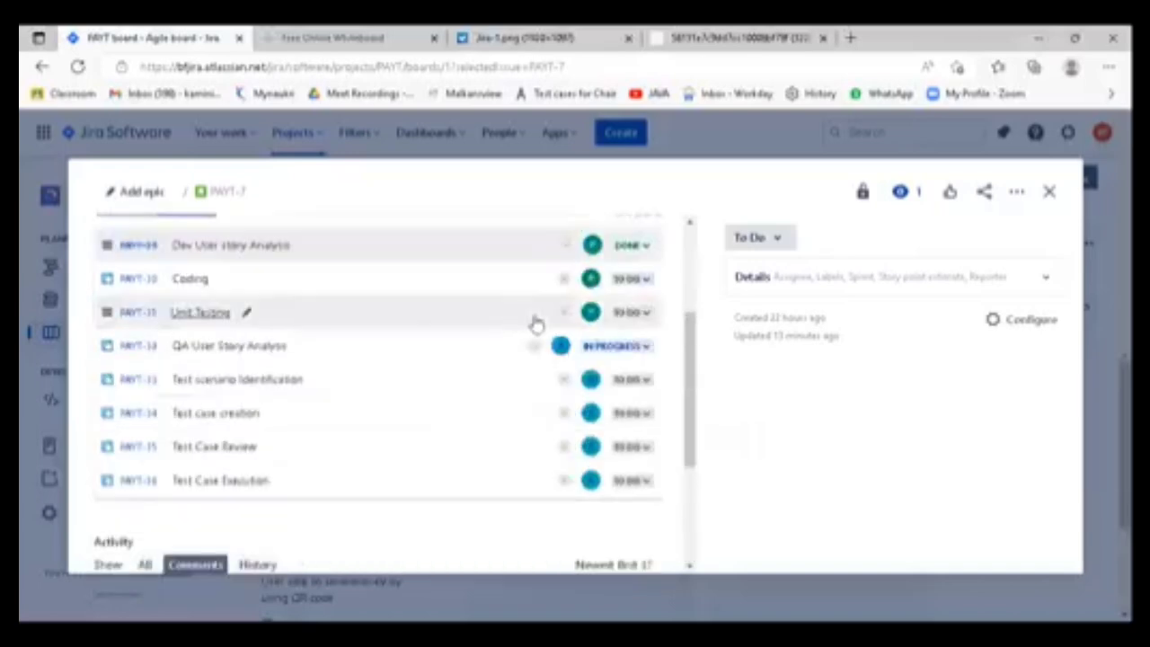
left_click(639, 278)
left_click(650, 311)
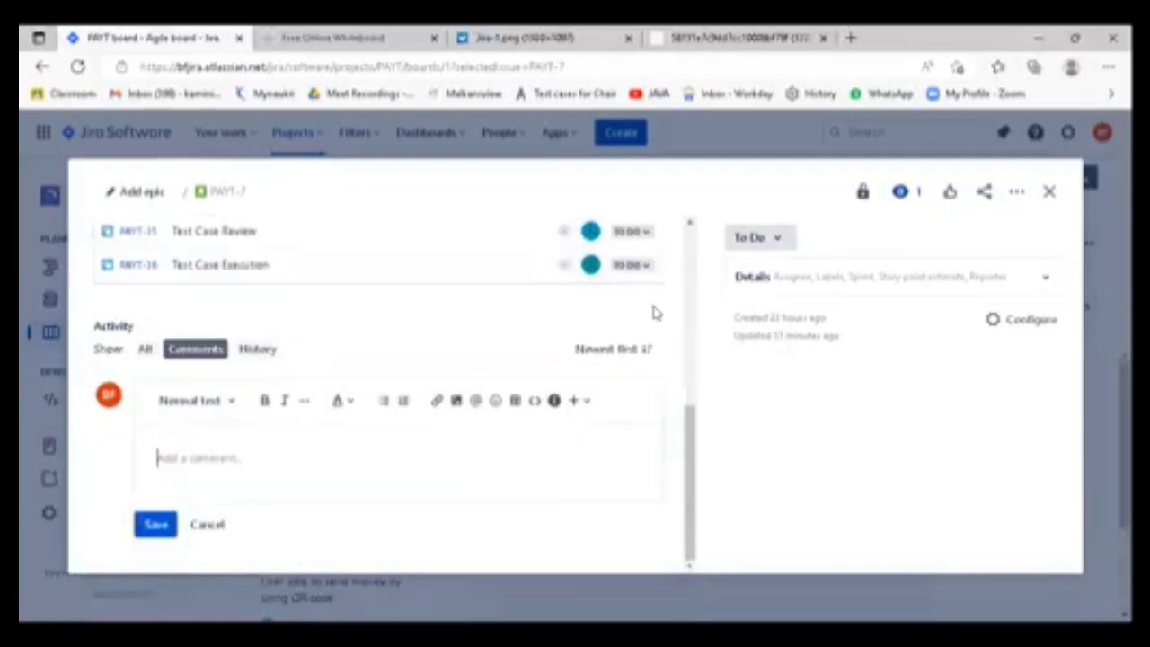
scroll(454, 299, "up", 2)
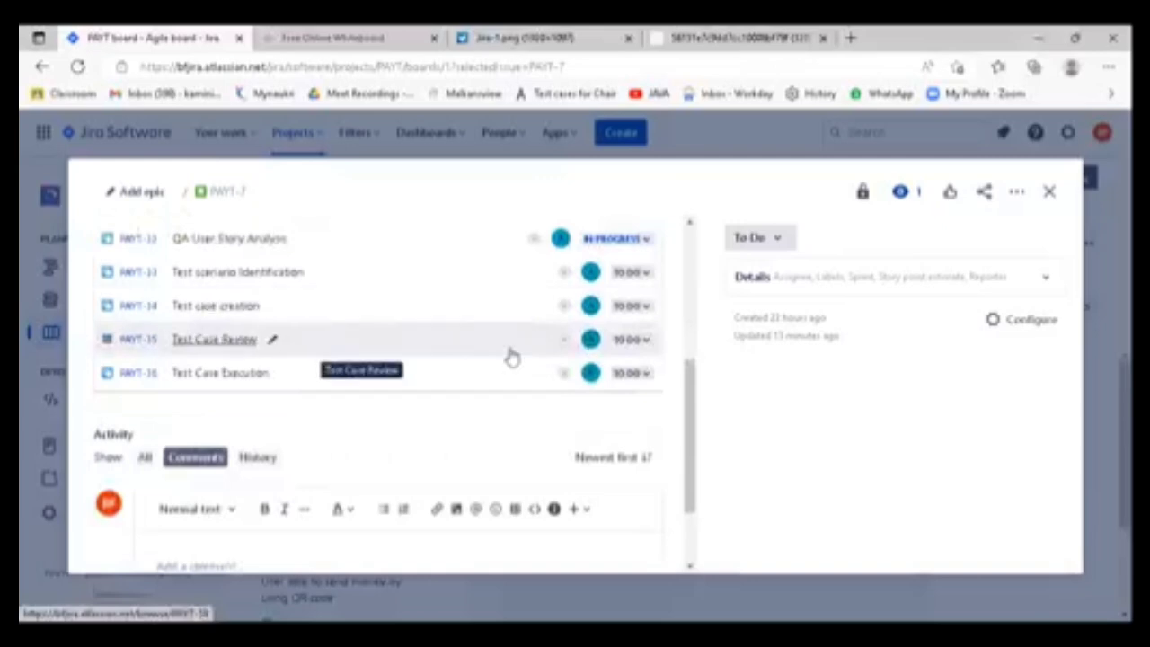
scroll(530, 364, "up", 2)
left_click(642, 349)
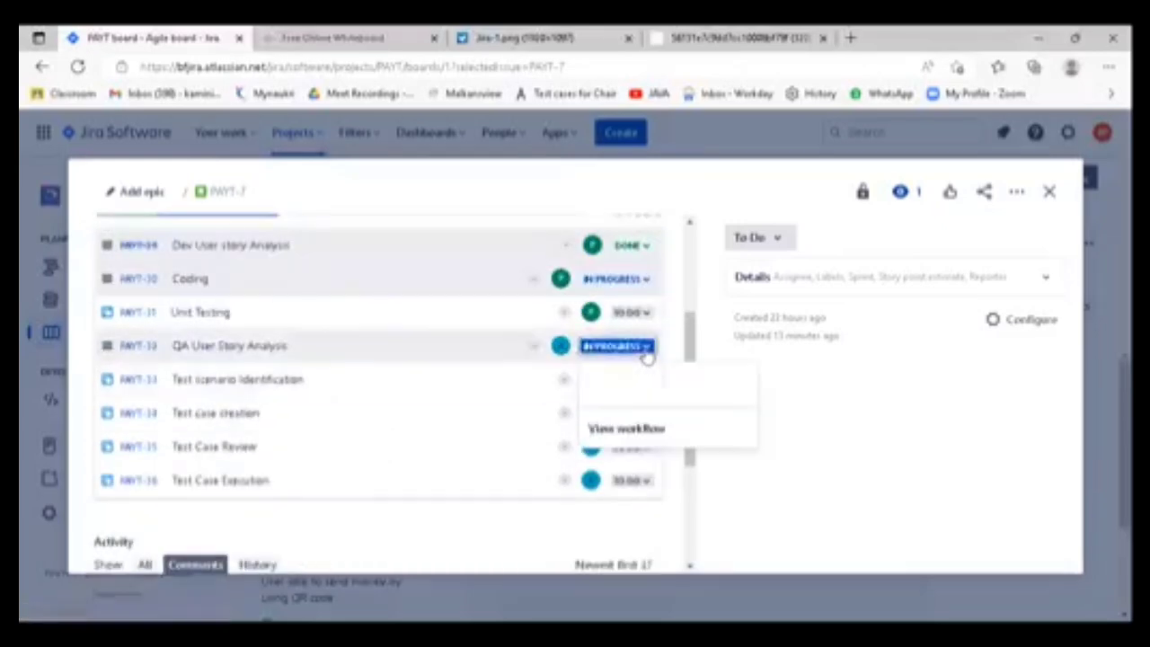
left_click(626, 385)
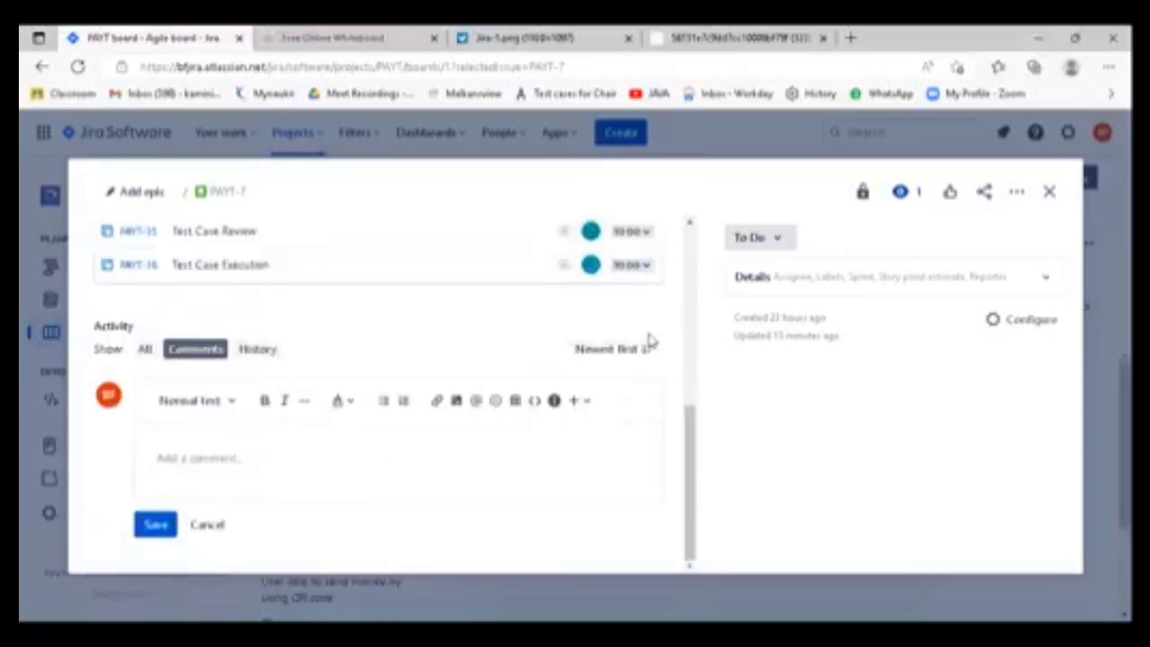
- Set the status of the "QA User Story Analysis" child issue to Done
scroll(641, 342, "up", 3)
scroll(641, 344, "up", 2)
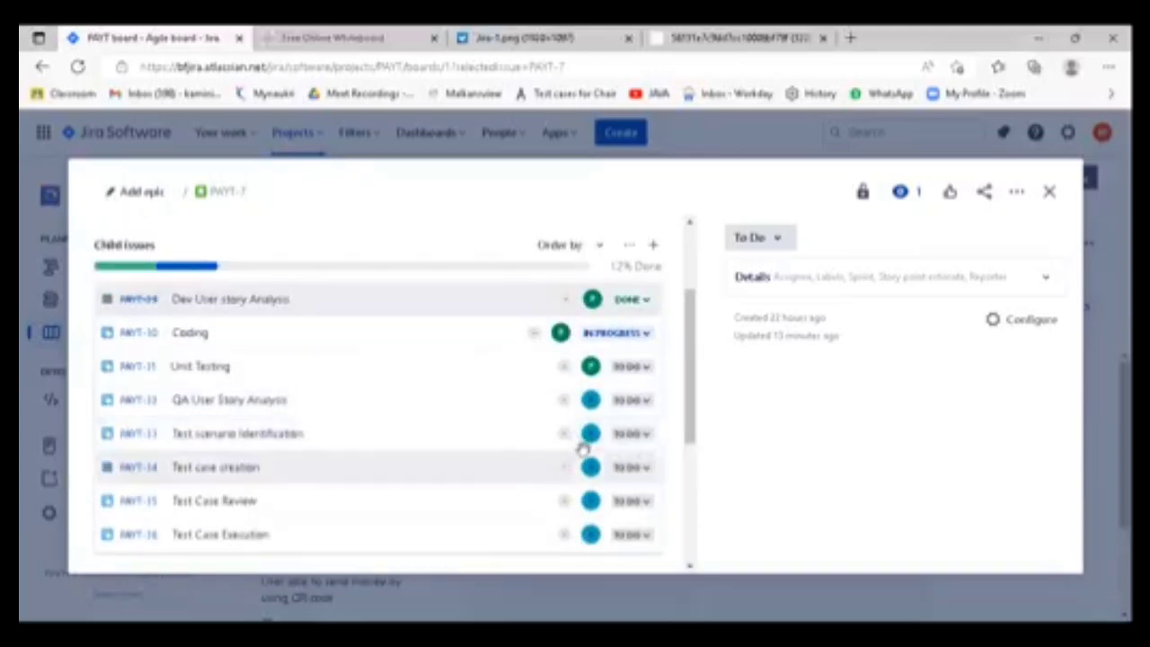
left_click(634, 402)
left_click(634, 455)
scroll(652, 437, "down", 3)
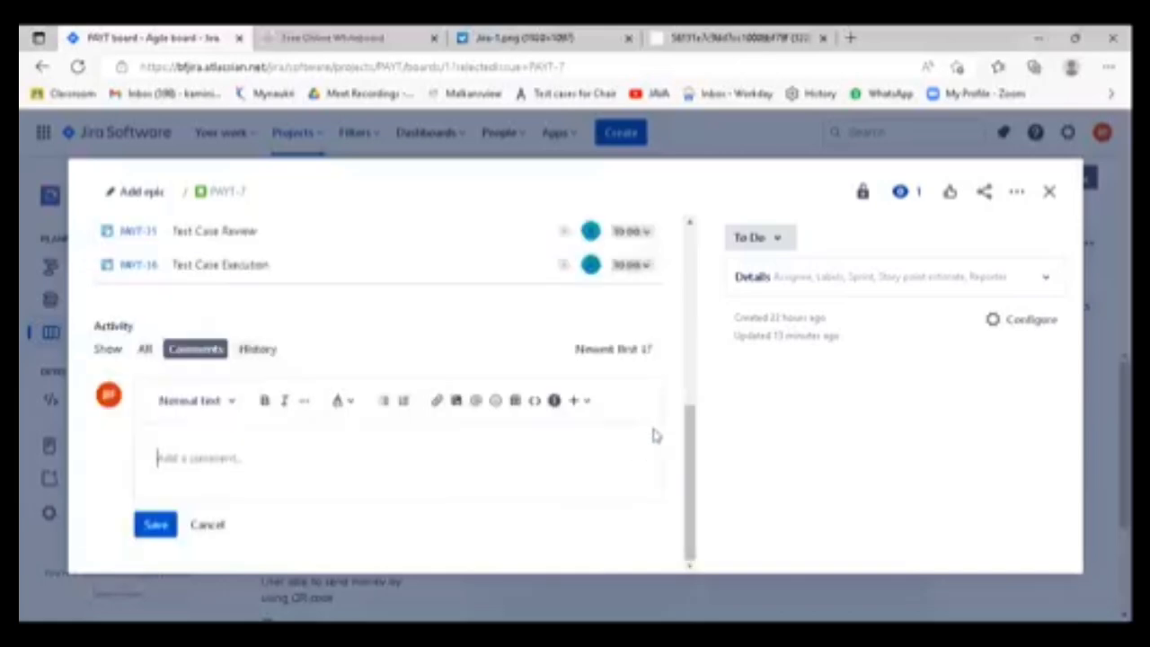
scroll(629, 373, "up", 2)
scroll(593, 400, "up", 1)
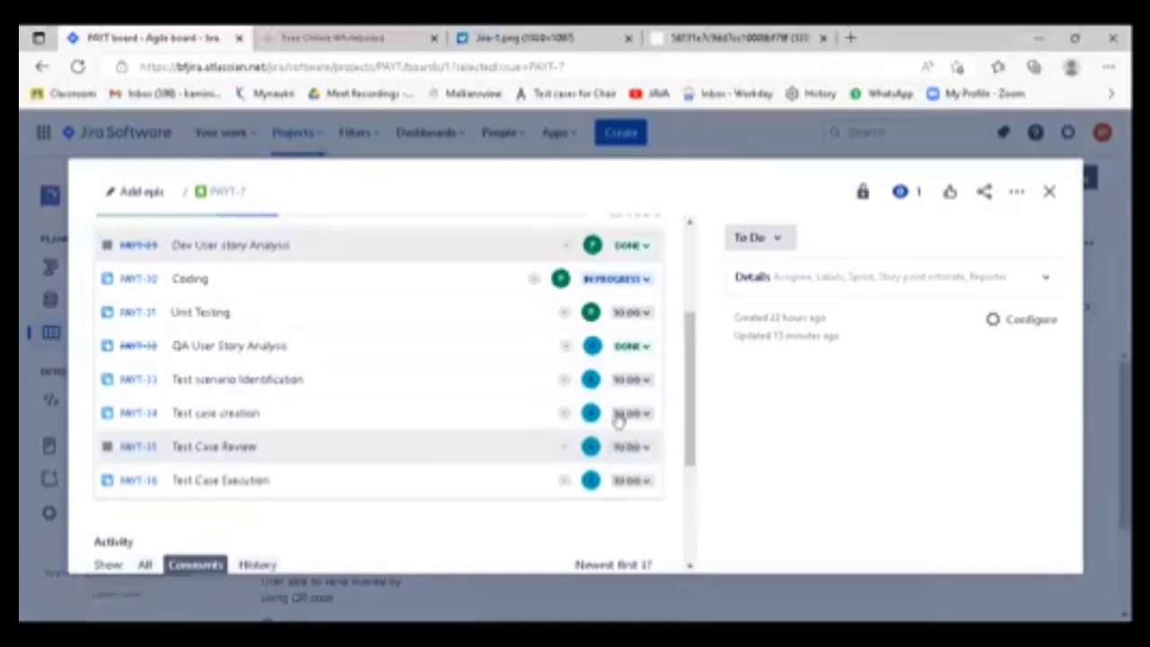
- Take the "Test scenario Identification" child issue's status through In Progress to Done
left_click(645, 387)
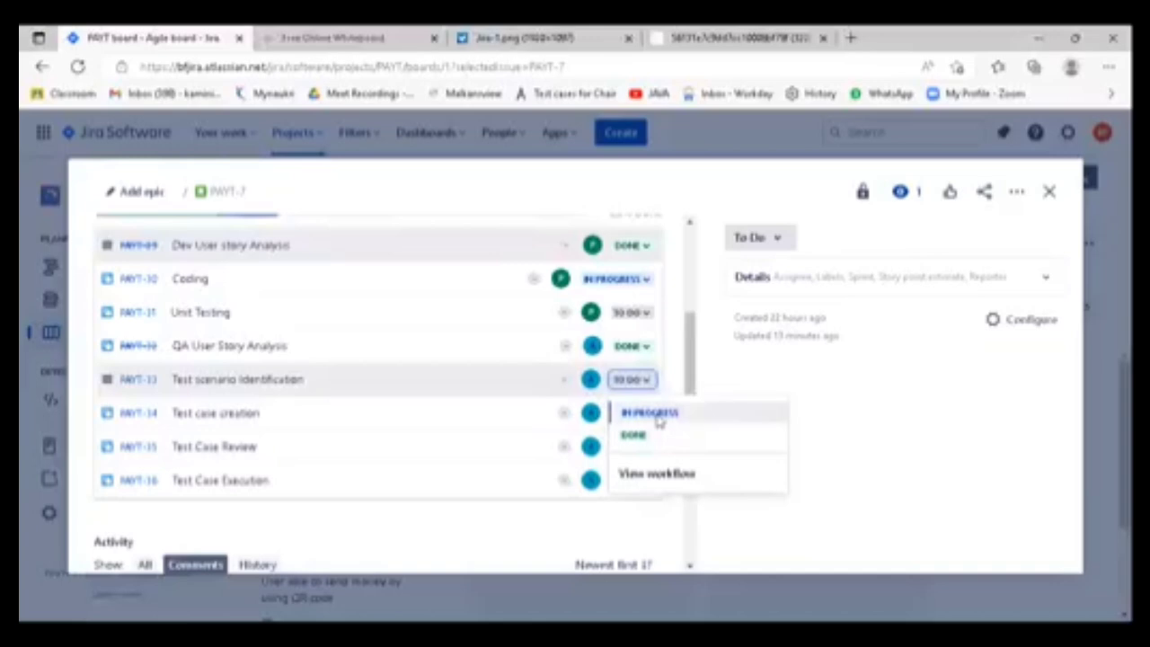
left_click(659, 421)
scroll(635, 377, "up", 3)
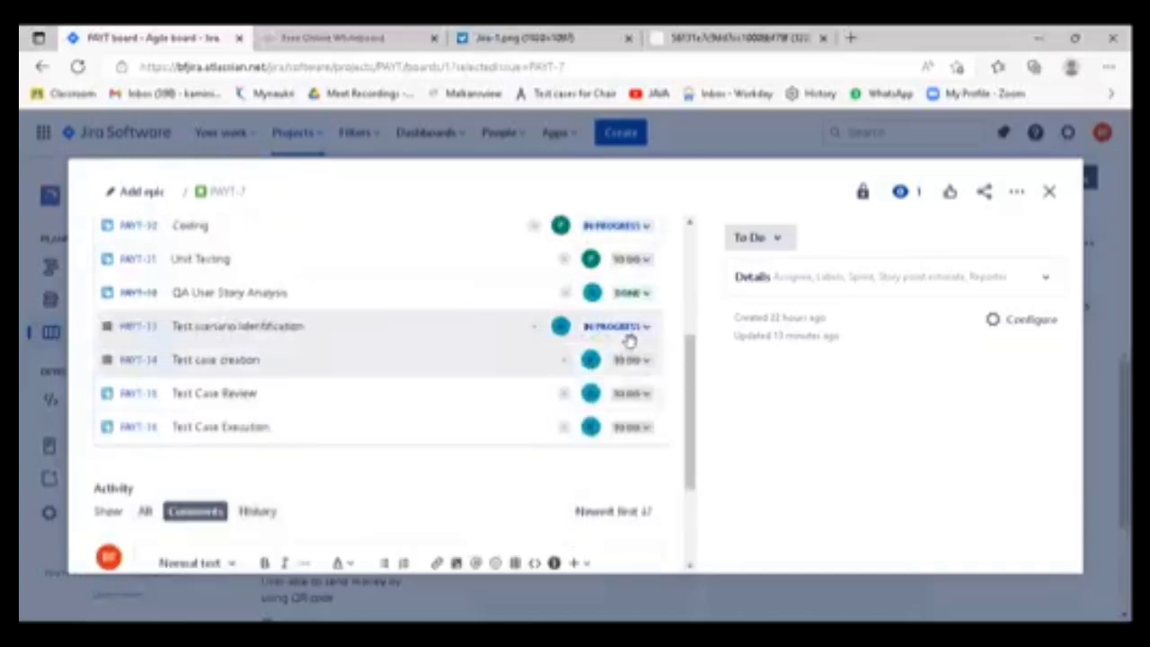
left_click(646, 329)
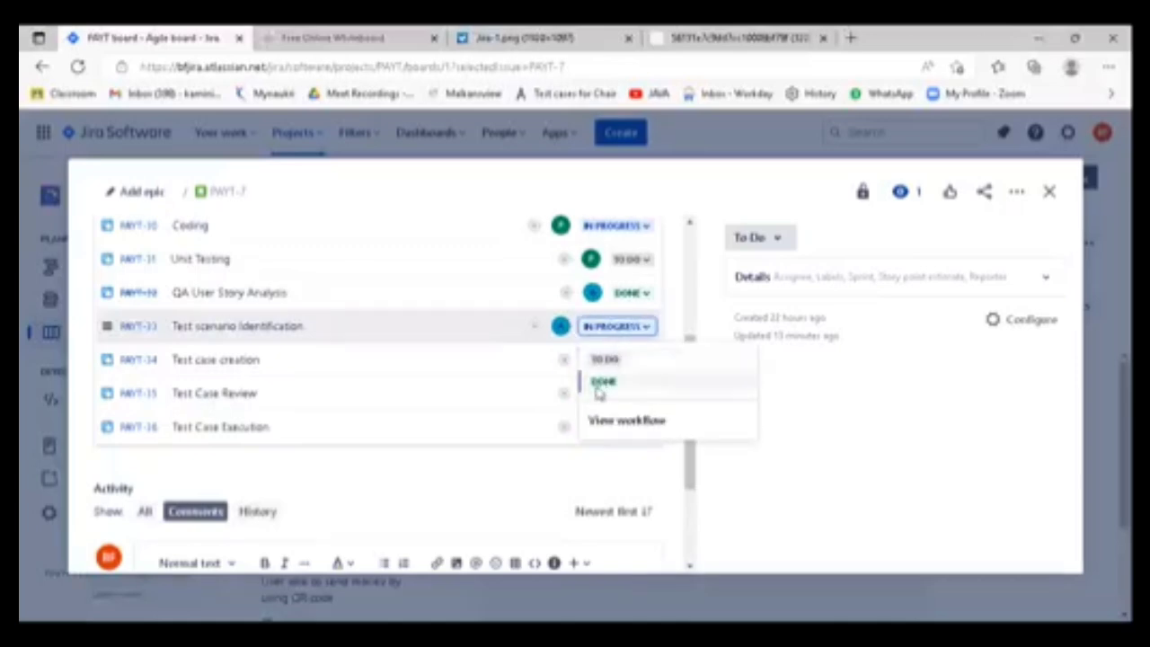
left_click(602, 383)
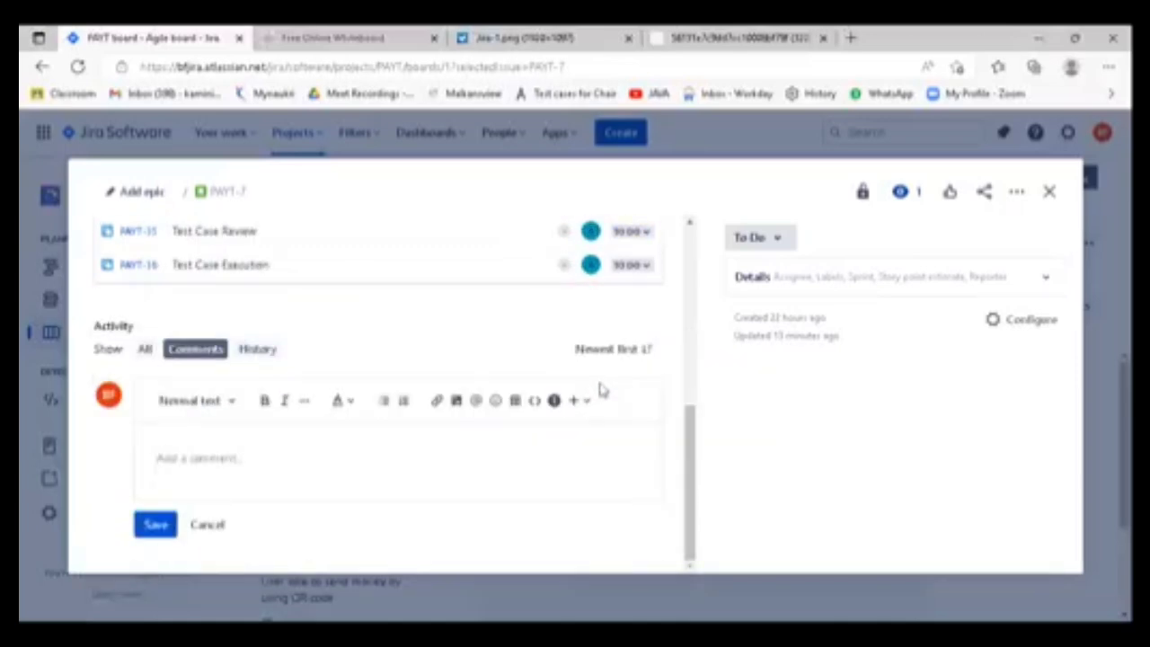
scroll(602, 389, "up", 3)
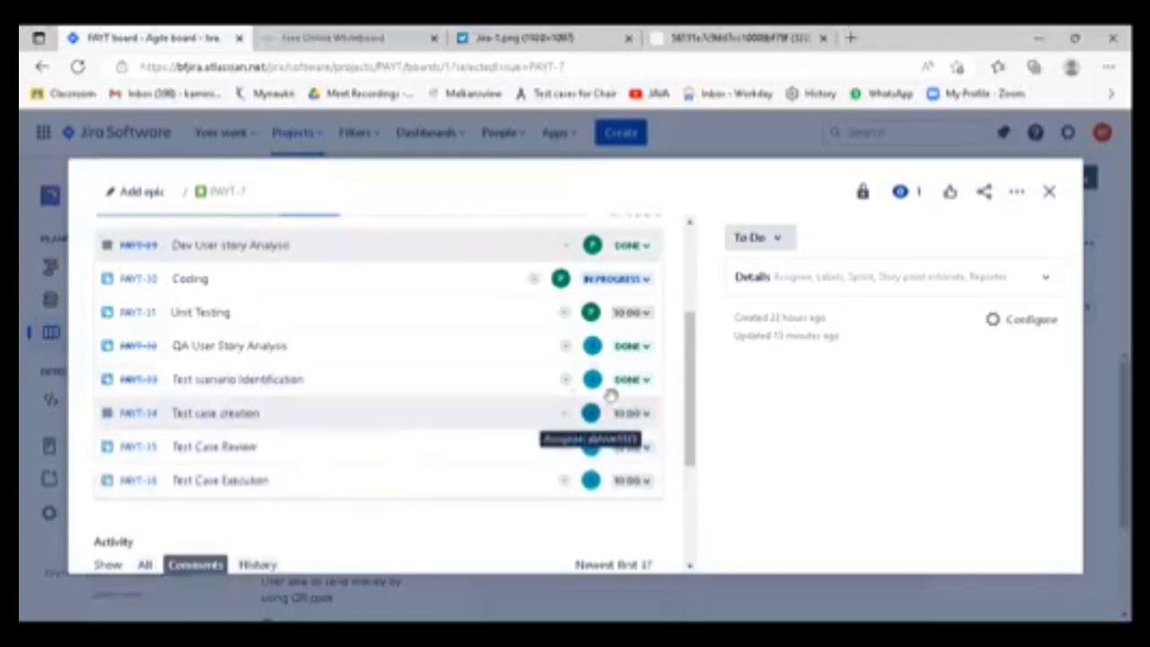
- Move "Test case creation" to In Progress, review the child issues' statuses, and set it to Done
left_click(639, 421)
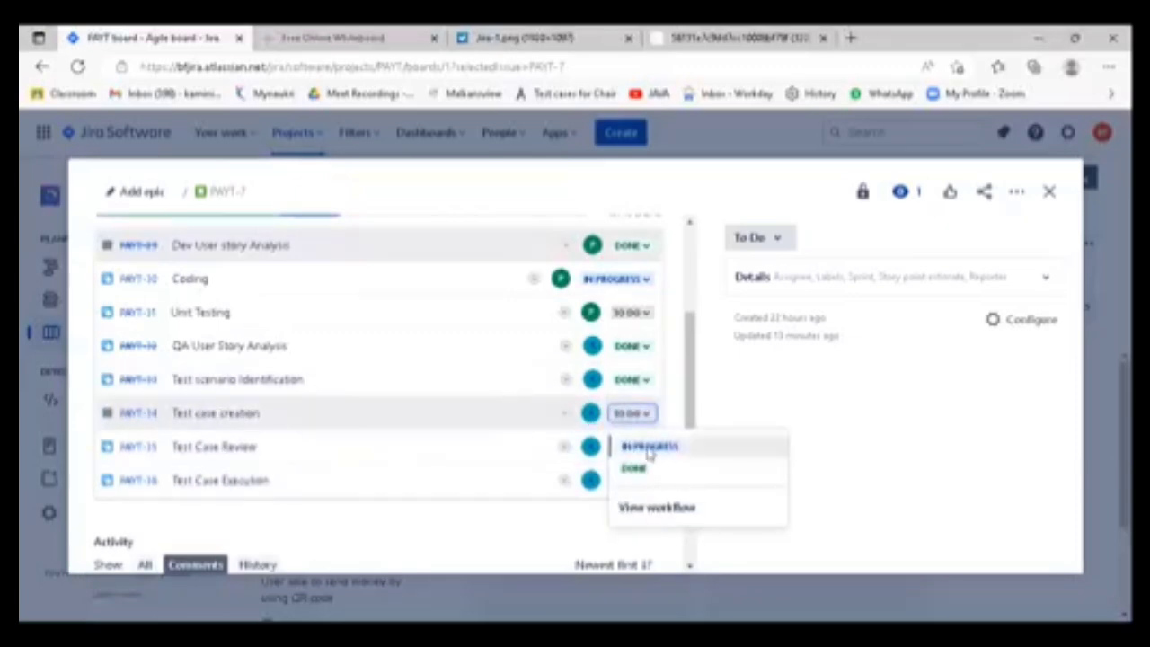
left_click(639, 444)
scroll(249, 542, "up", 2)
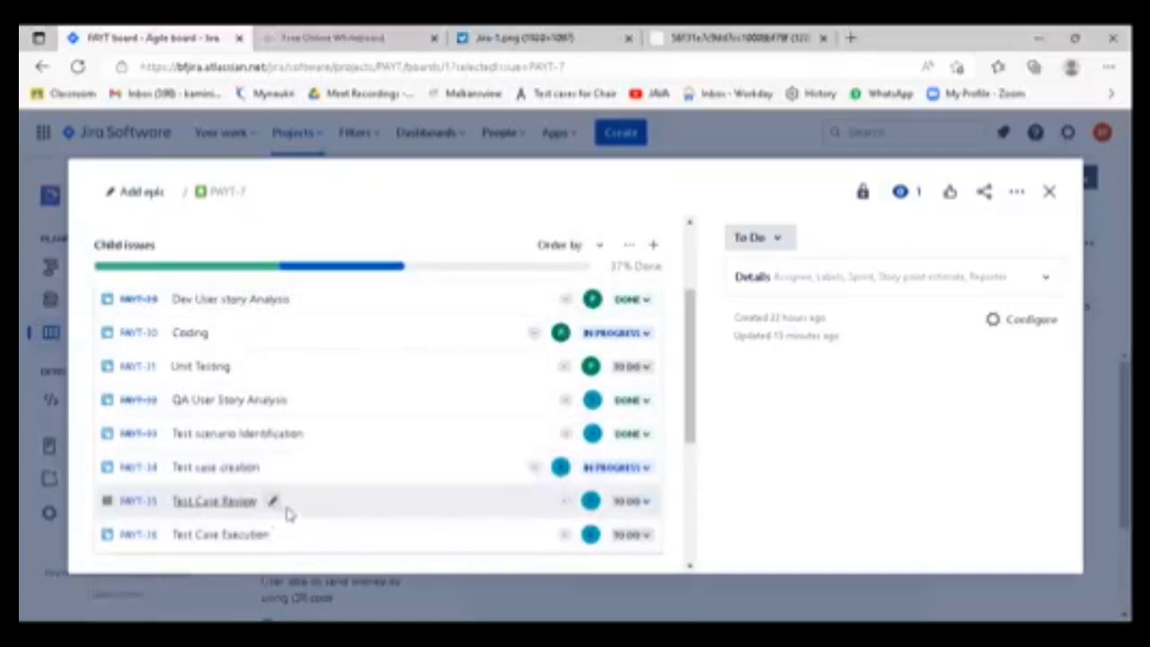
scroll(360, 508, "down", 1)
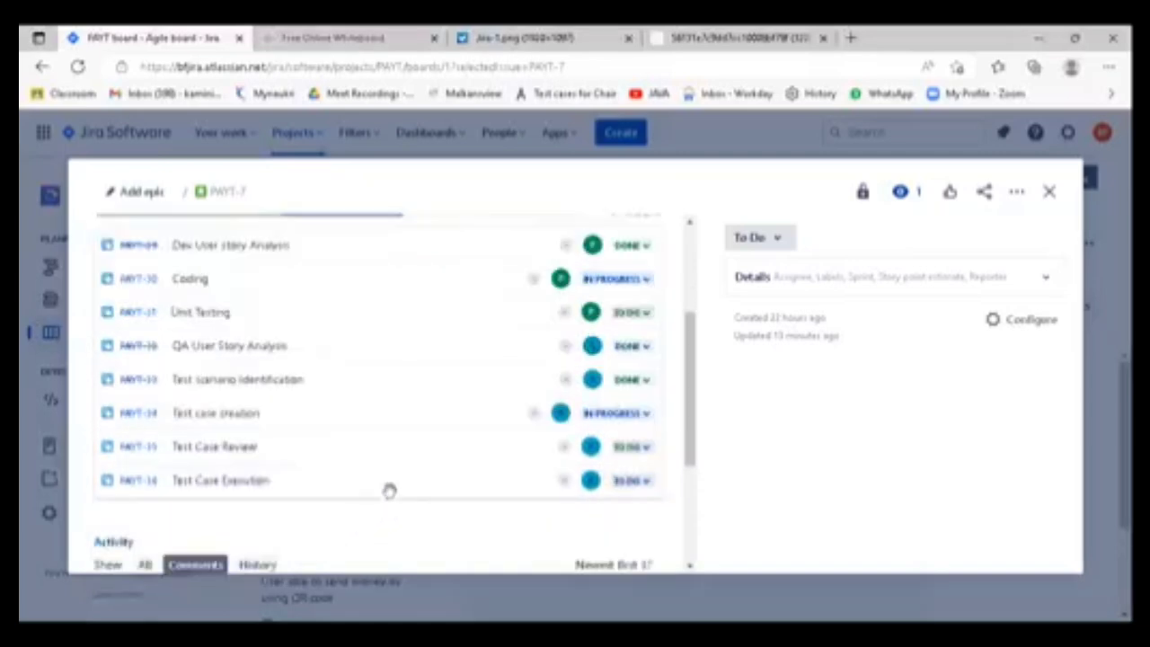
scroll(389, 491, "down", 1)
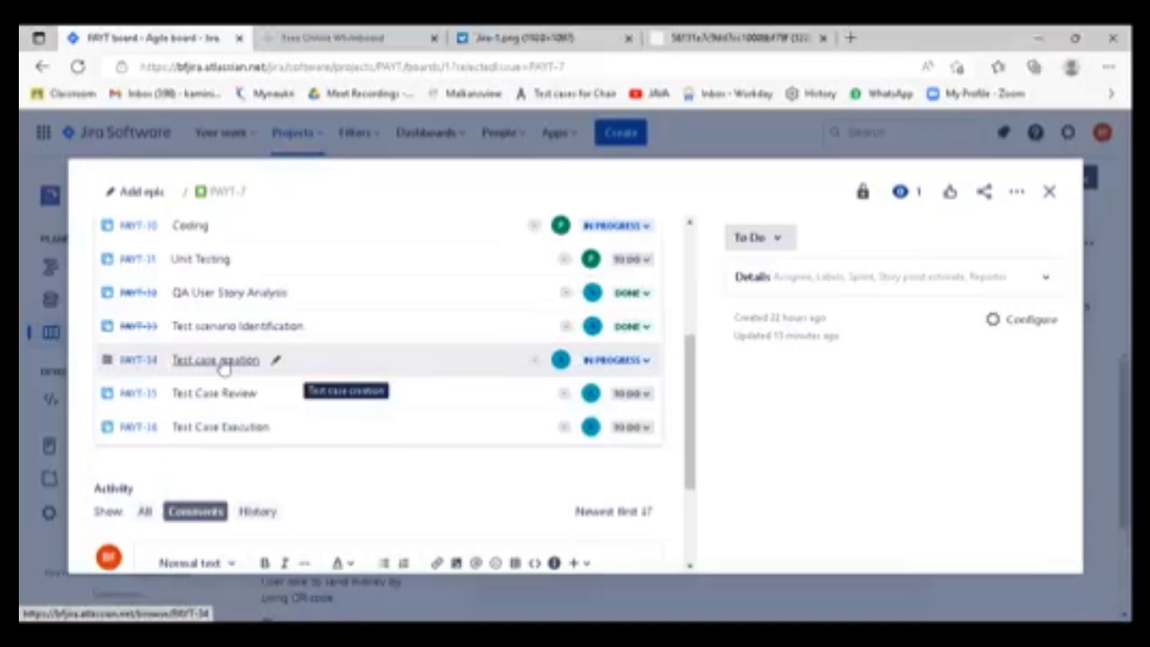
left_click(643, 363)
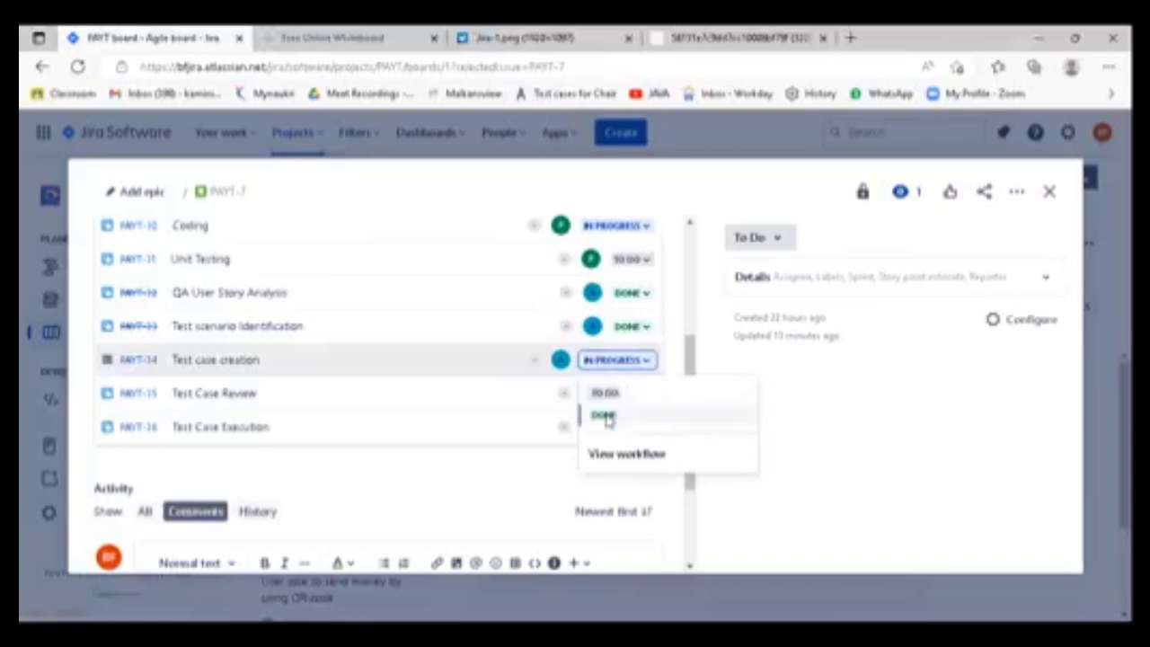
left_click(607, 419)
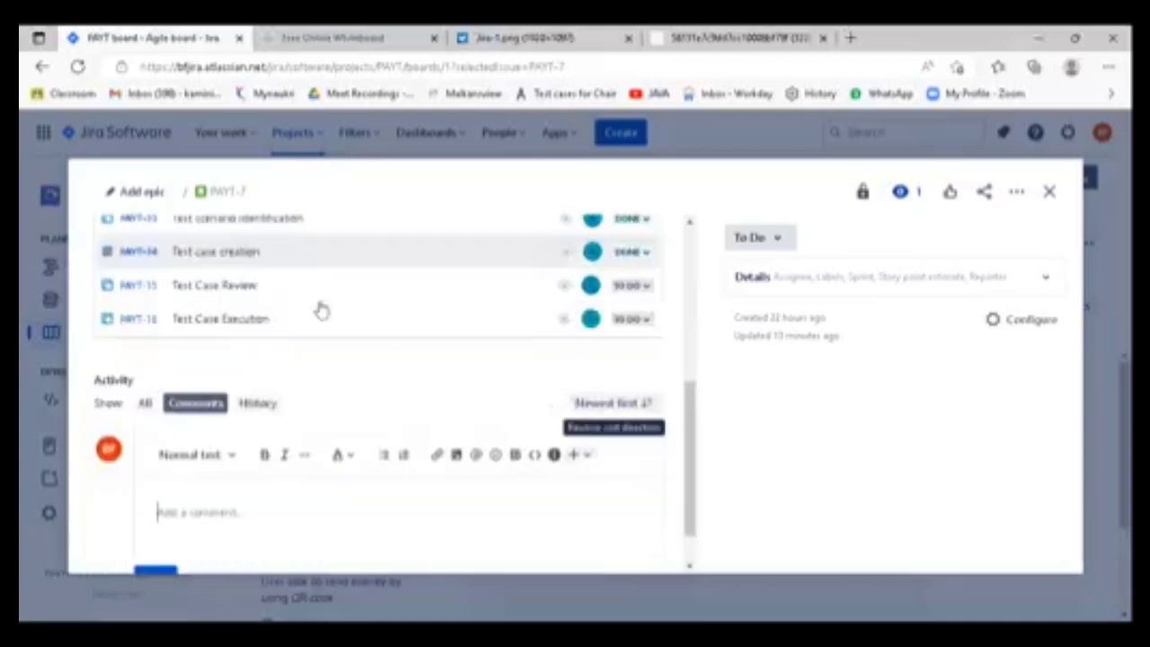
scroll(342, 404, "up", 1)
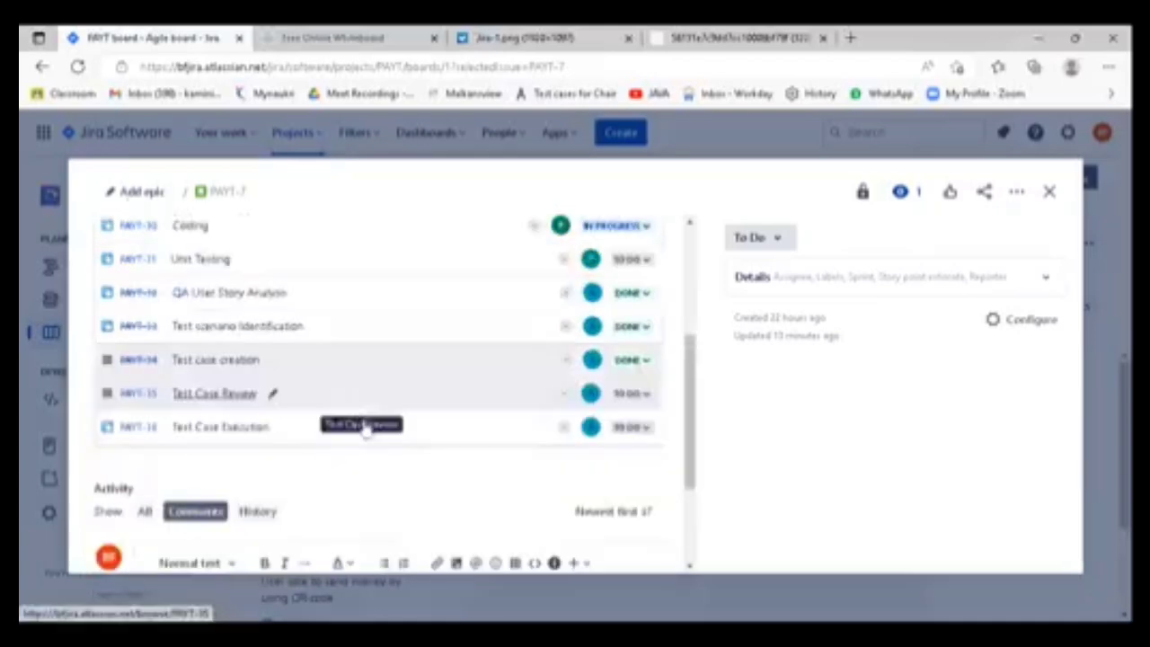
- Reassign the "Test Case Review" child issue to a different teammate
left_click(591, 406)
scroll(475, 431, "down", 2)
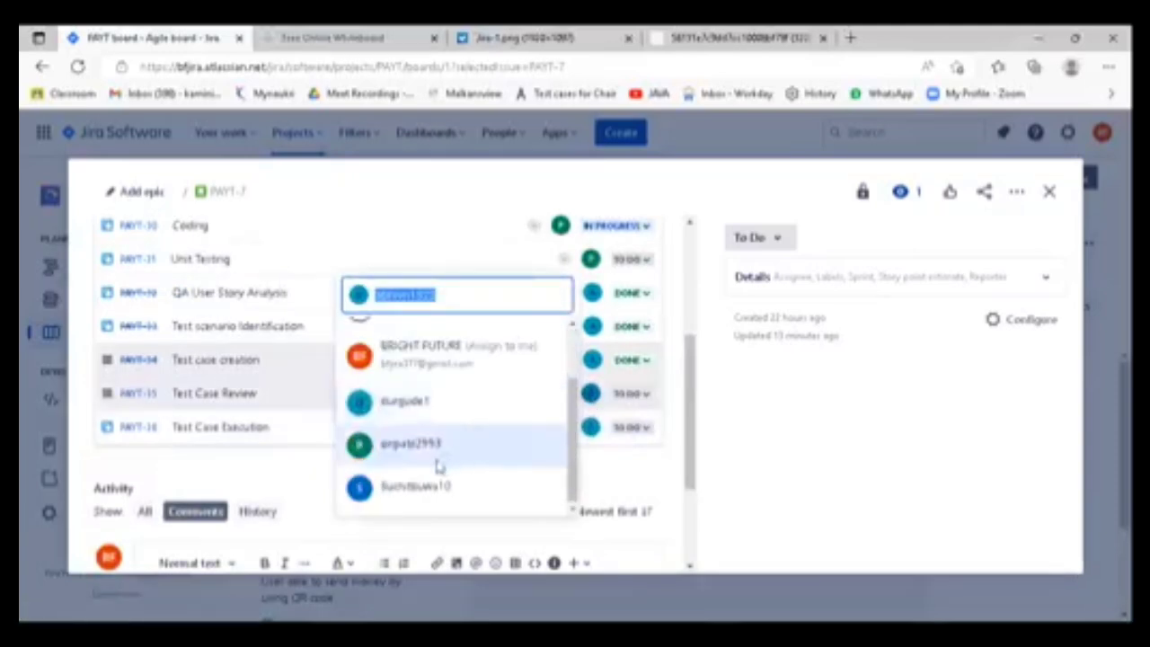
left_click(423, 406)
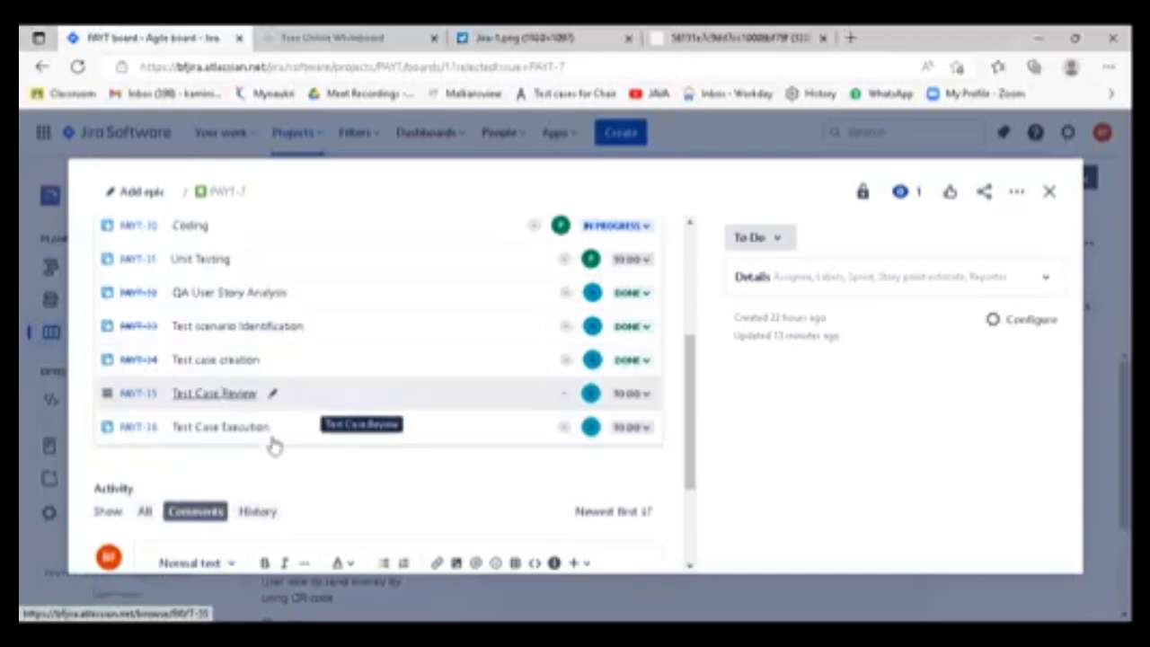
- Start a comment on the PAYT-7 story that mentions the teammate who created the test cases
scroll(275, 444, "down", 3)
left_click(203, 458)
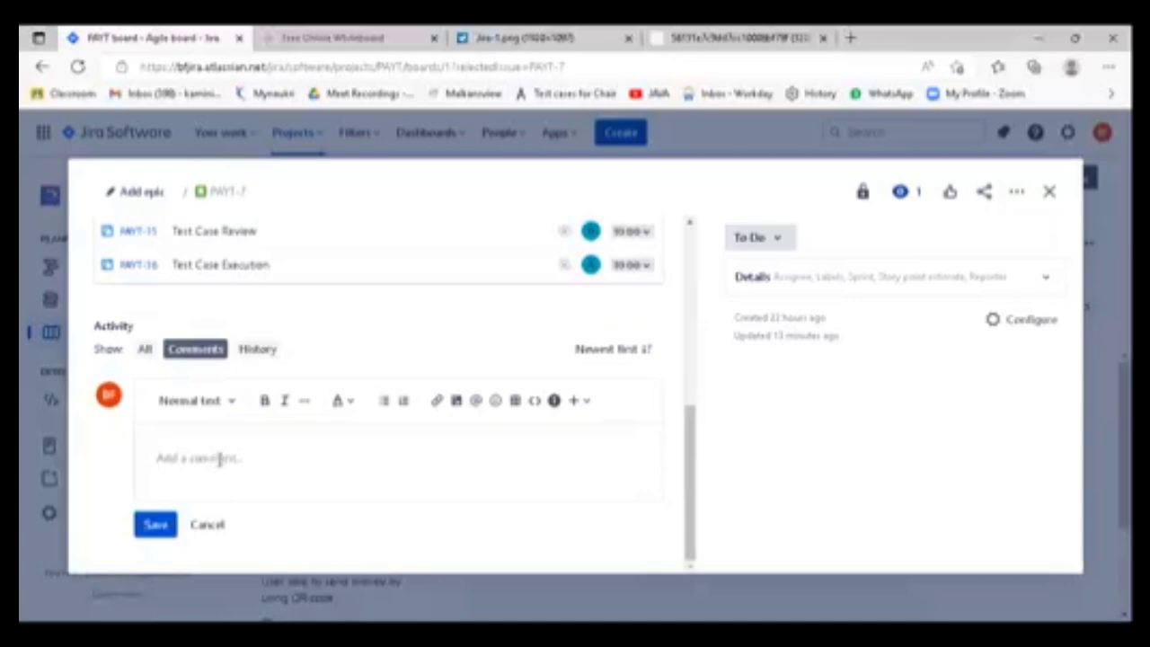
type("sd")
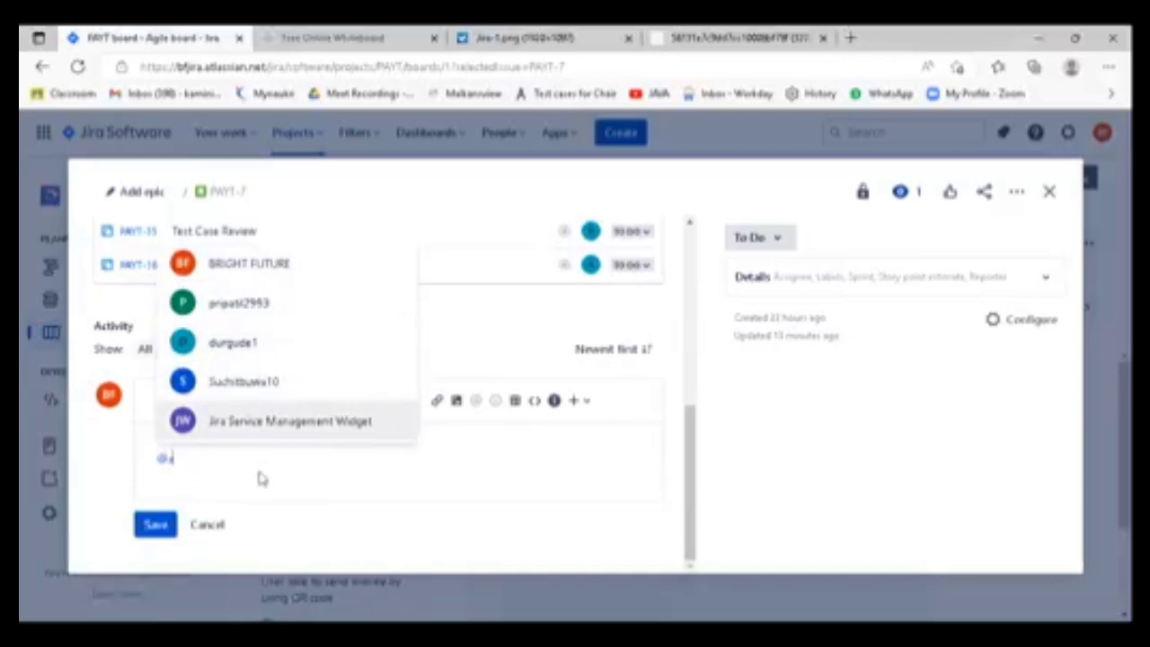
type("a")
left_click(252, 437)
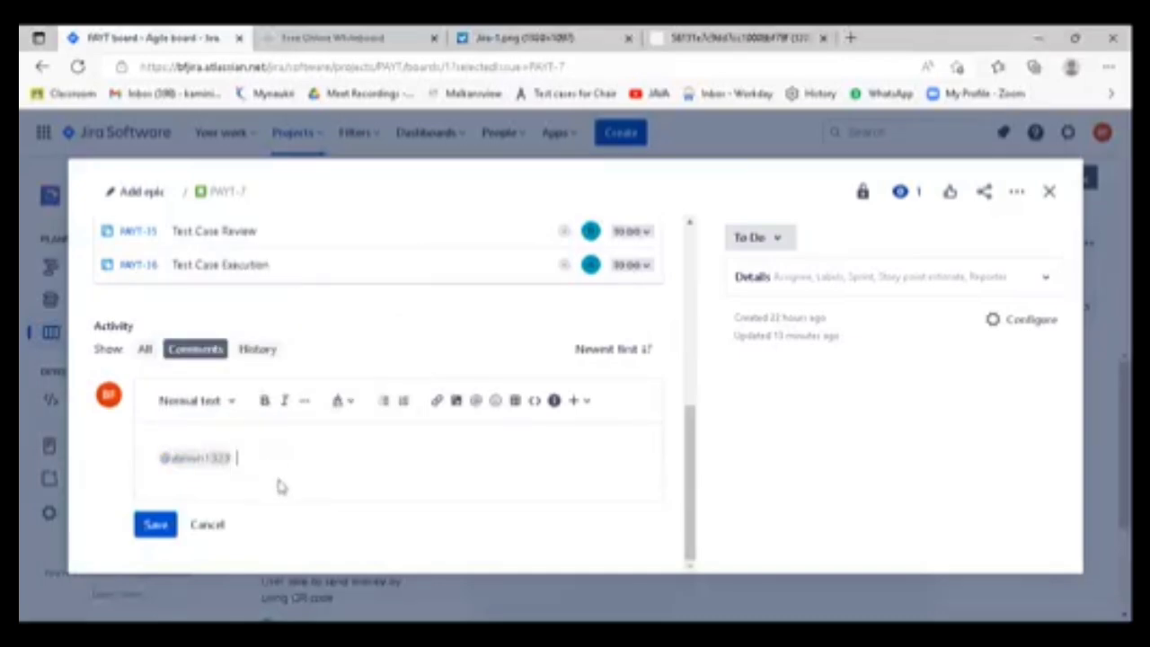
- Complete the comment with "Need to add Integraton test case, der is missing test step, add one more test case for recharge function" and save it
type("Need to add Integra")
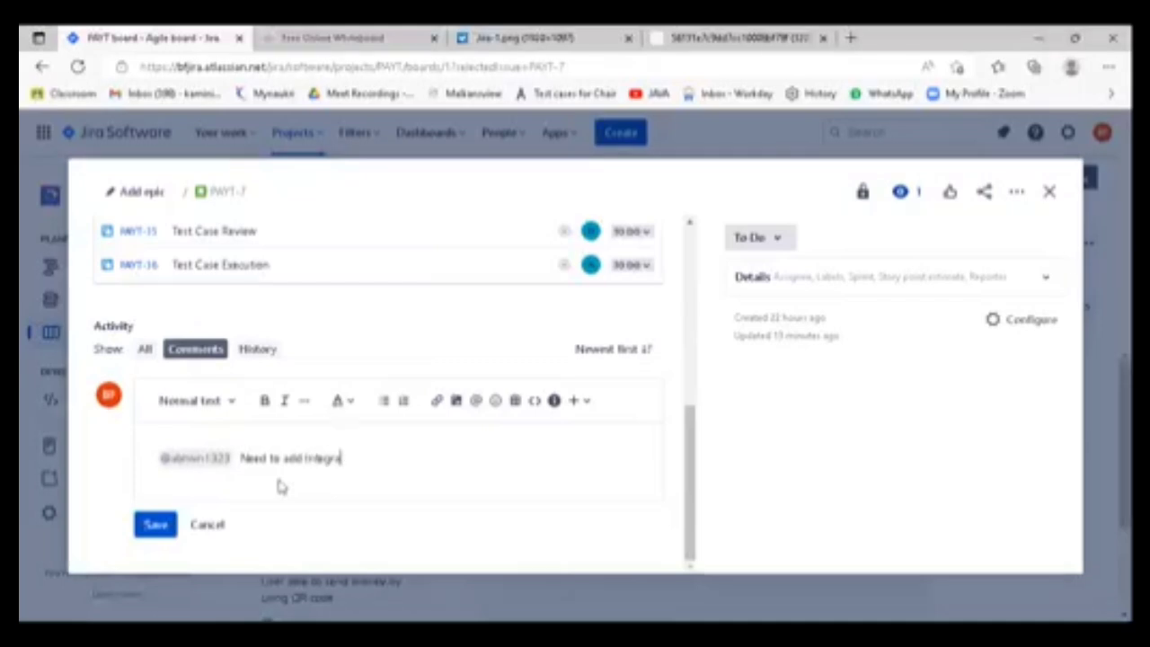
type("tion test cas")
type("e, w")
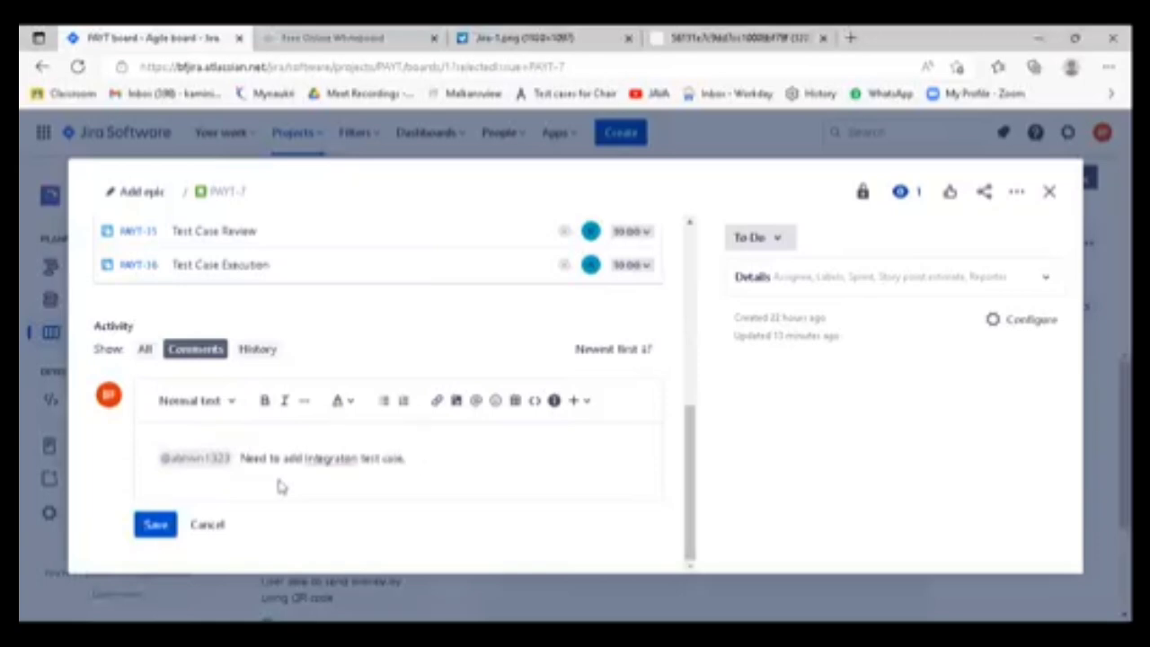
type("er is cissing test sp")
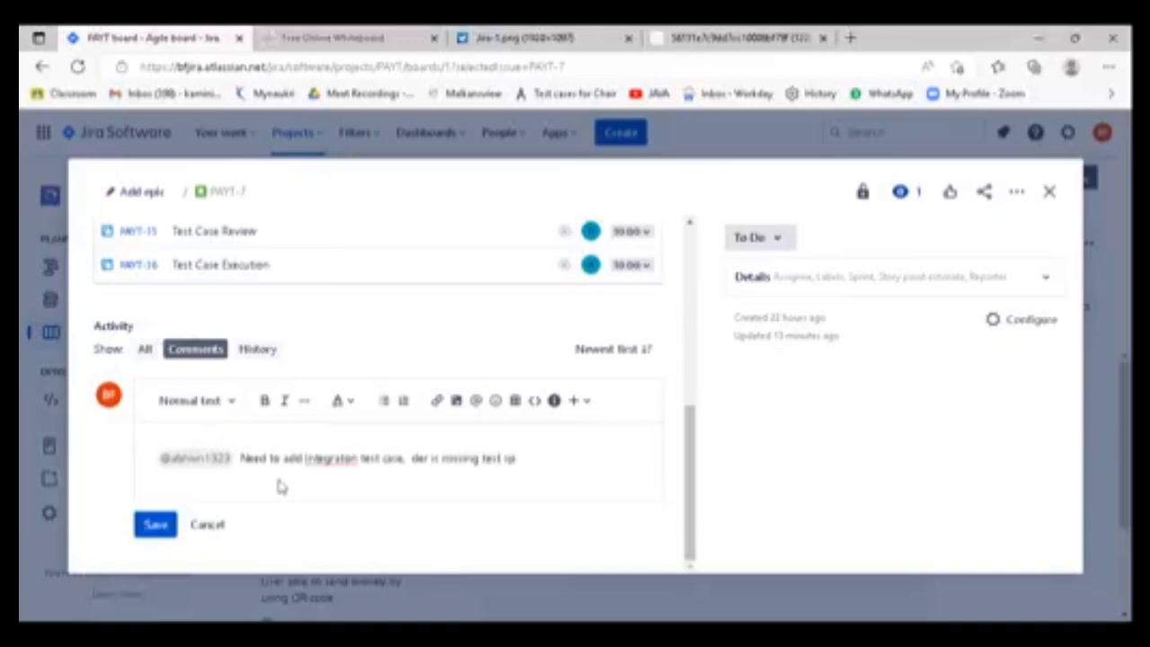
key("BackSpace")
type("tep, add one more test case")
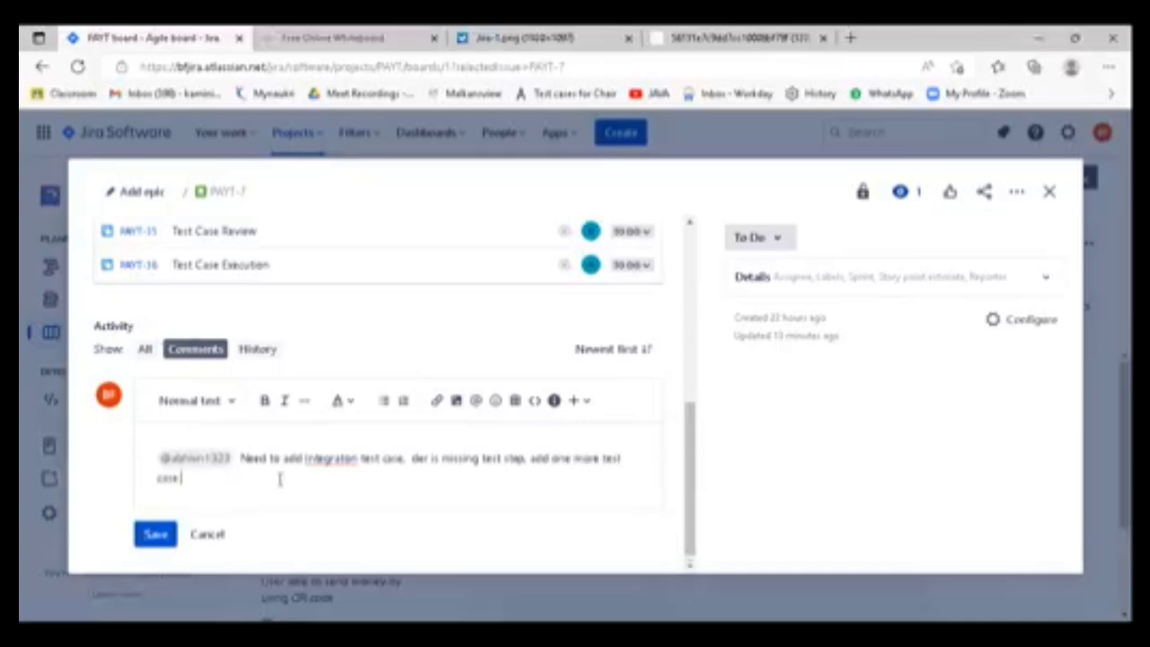
type(" for recharge functio")
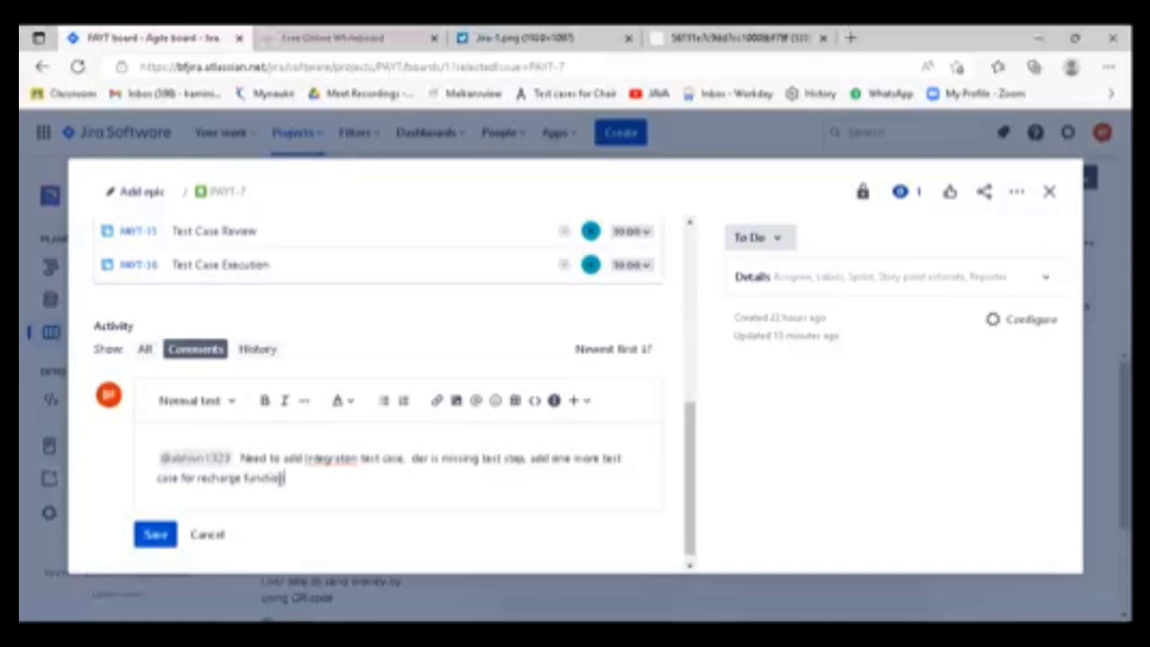
type("n")
key("Return")
scroll(293, 501, "down", 1)
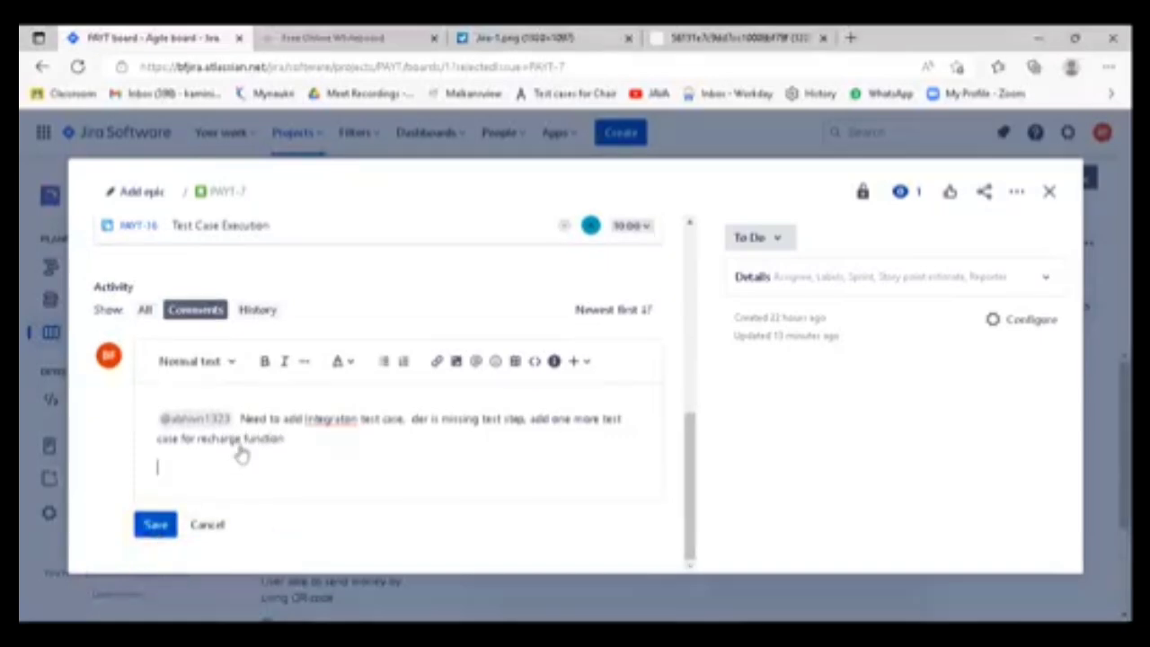
key("ctrl+Return")
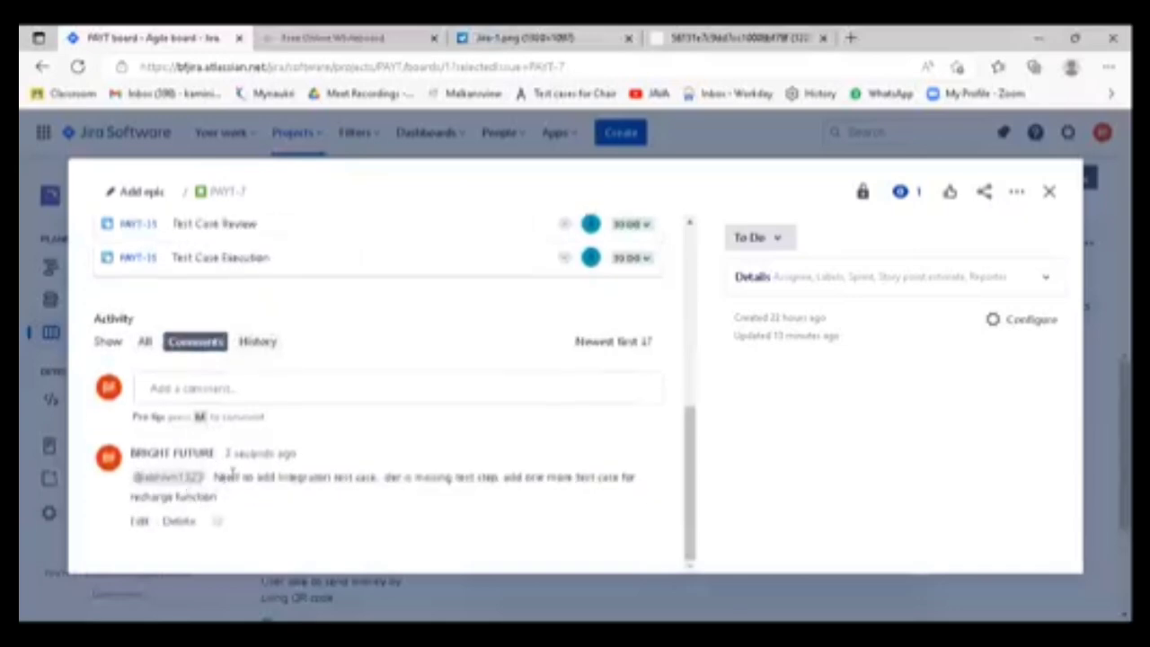
triple_click(230, 501)
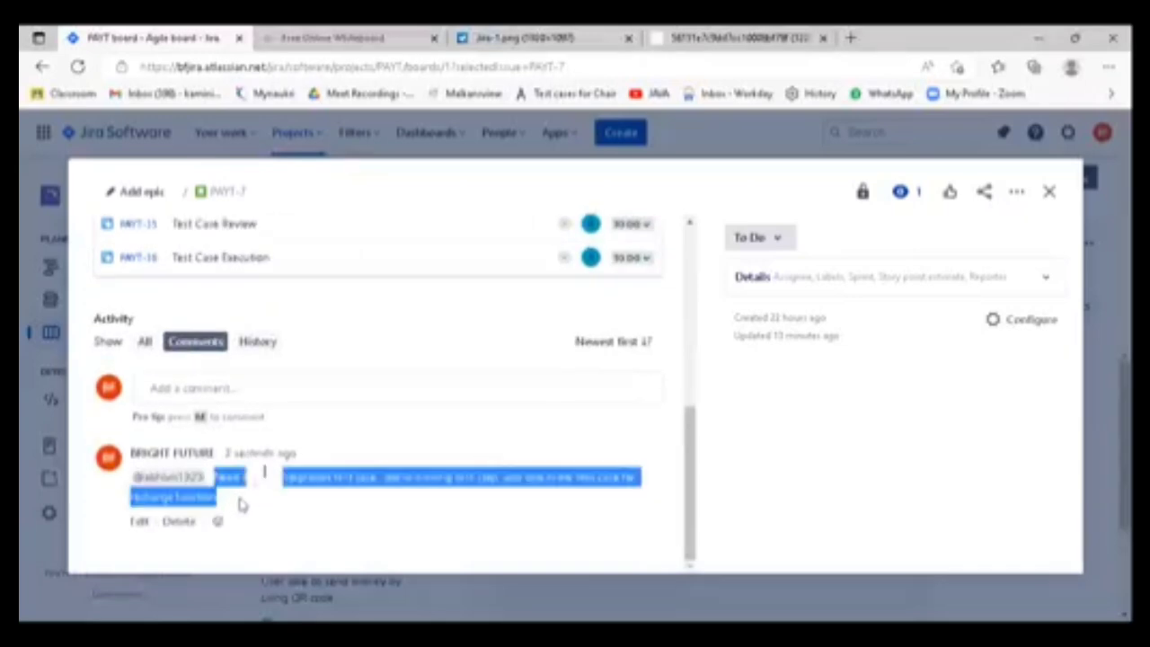
- Review the saved test case feedback comment alongside the statuses of the PAYT-7 child issues
left_click(298, 511)
triple_click(238, 501)
left_click(251, 517)
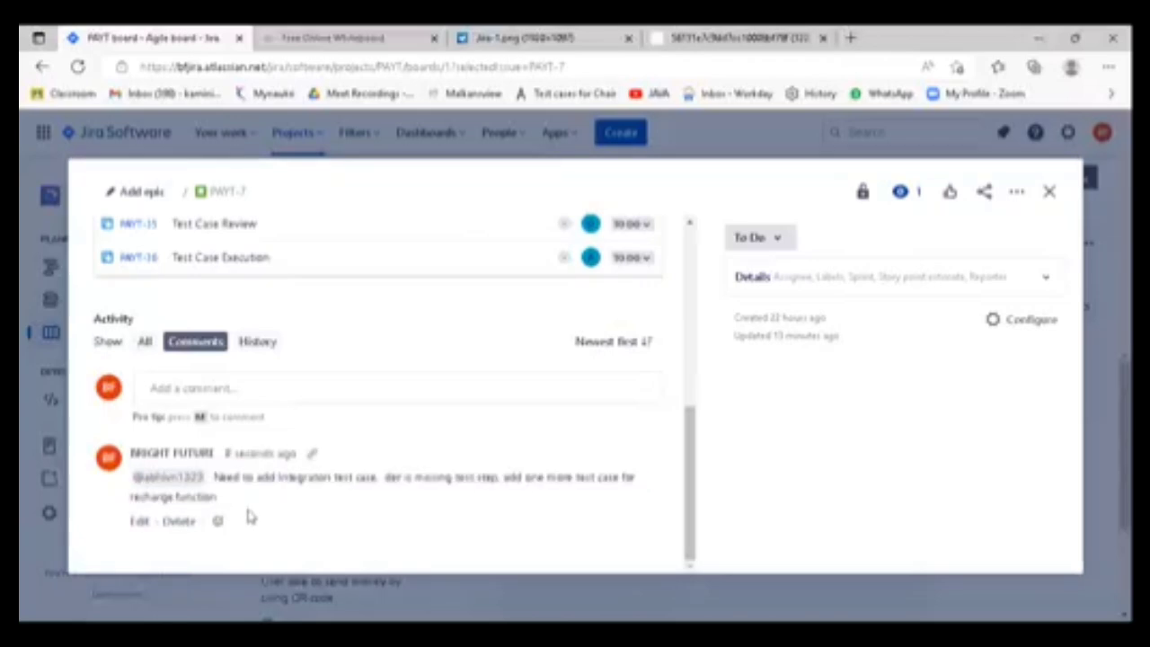
scroll(247, 518, "up", 2)
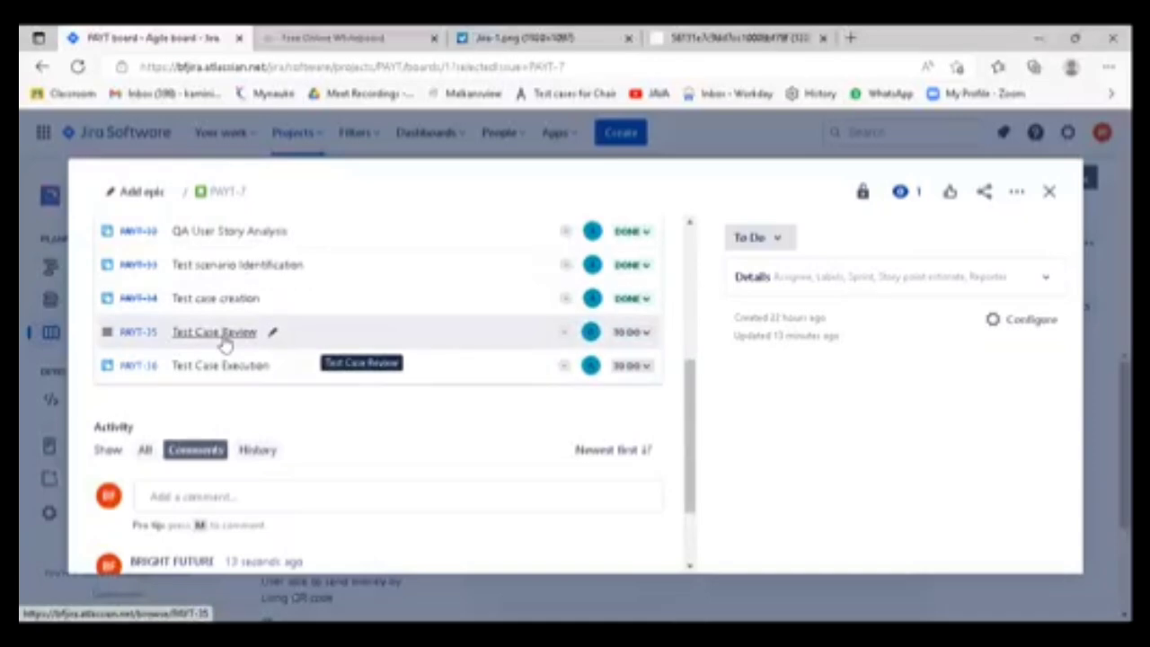
scroll(256, 495, "down", 2)
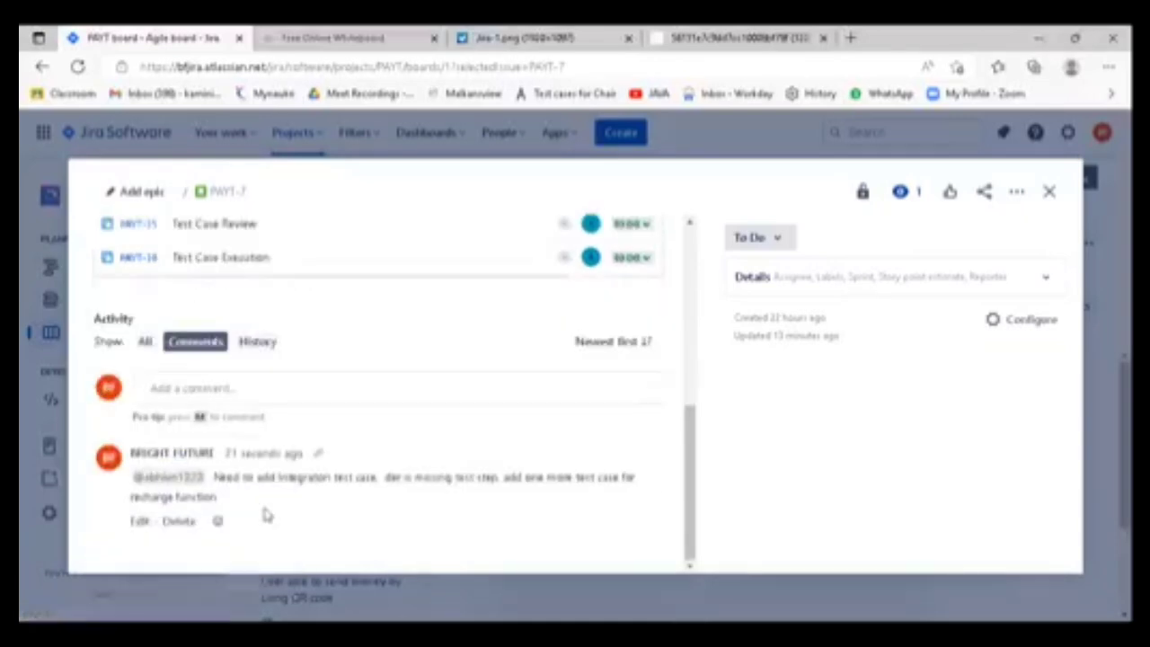
scroll(258, 505, "up", 2)
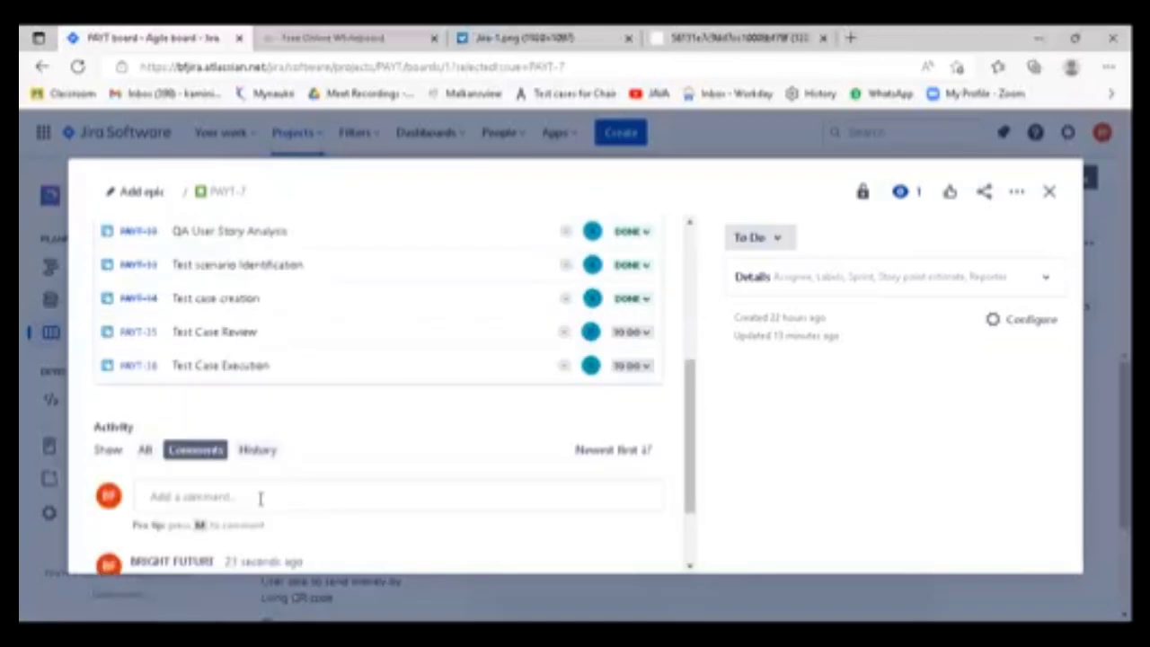
scroll(259, 499, "up", 1)
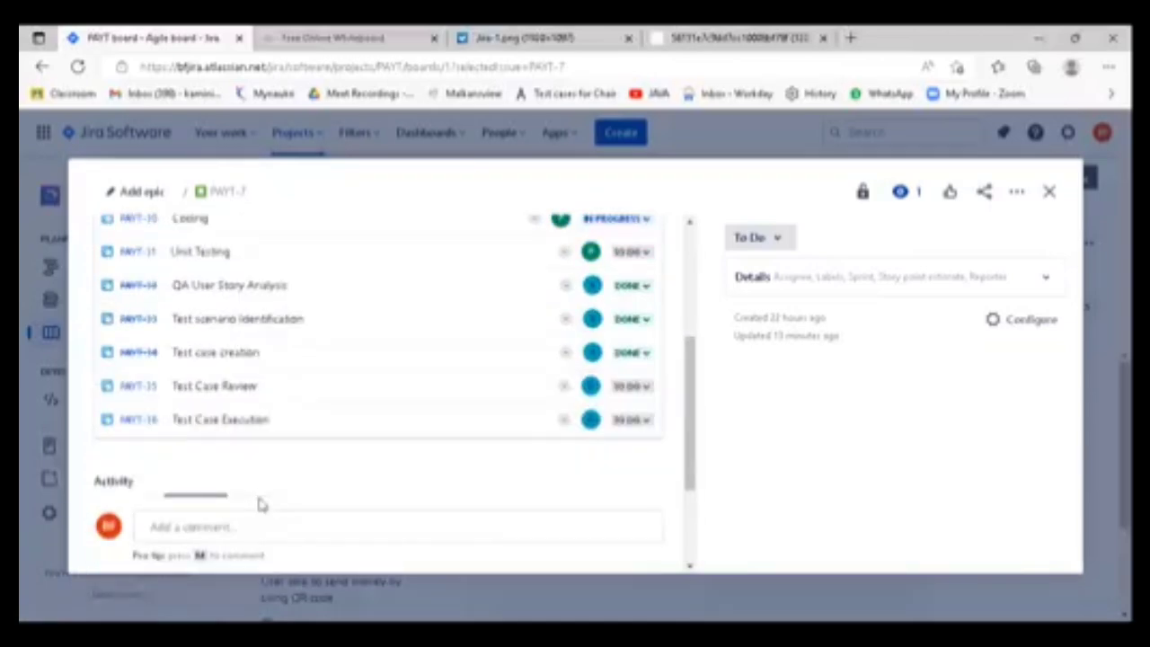
scroll(259, 505, "down", 2)
left_click_drag(248, 556, 142, 528)
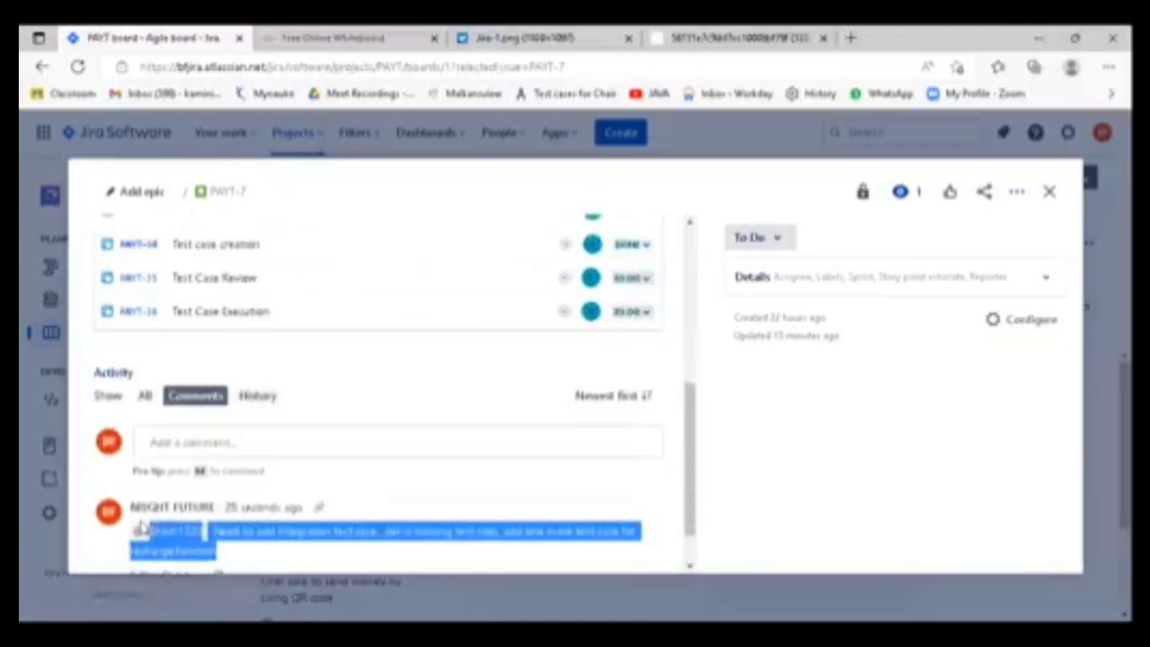
scroll(242, 336, "up", 1)
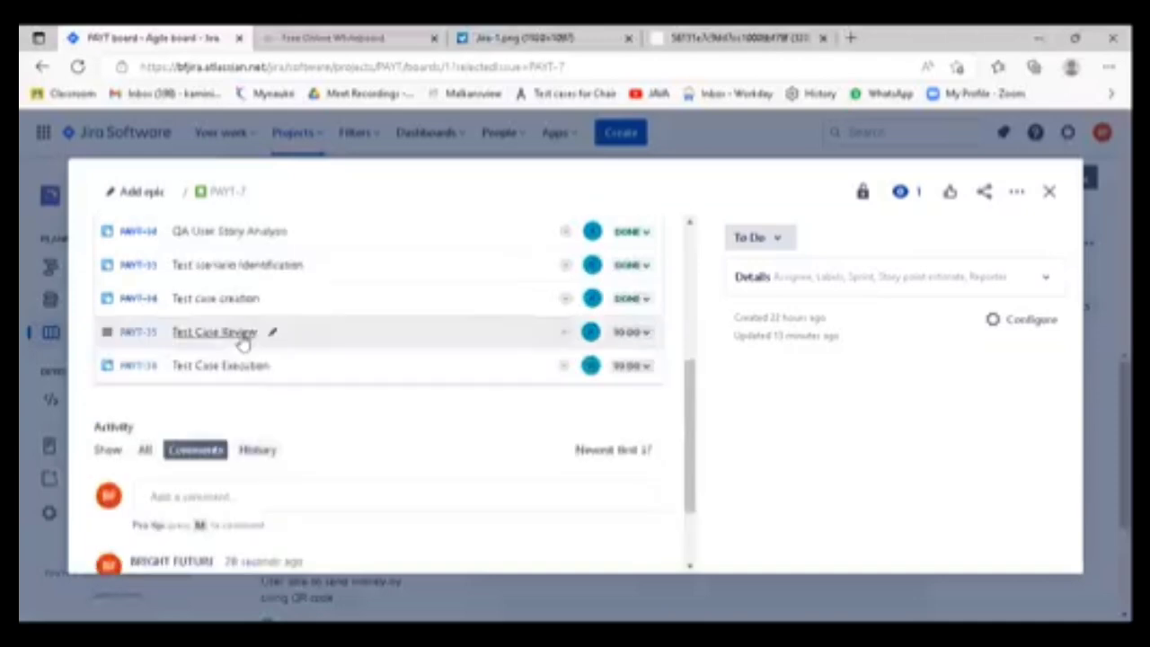
- Add and save a PAYT-7 comment reading "Hi Team, Test case review has been complted for this user story"
left_click(644, 335)
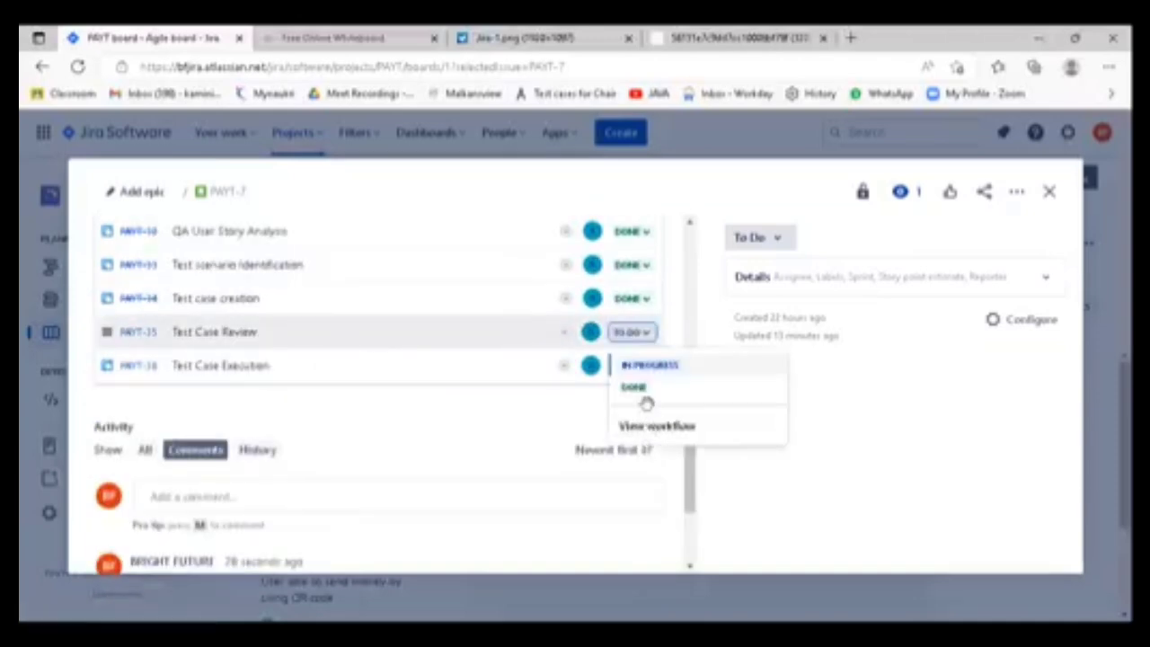
scroll(296, 472, "down", 2)
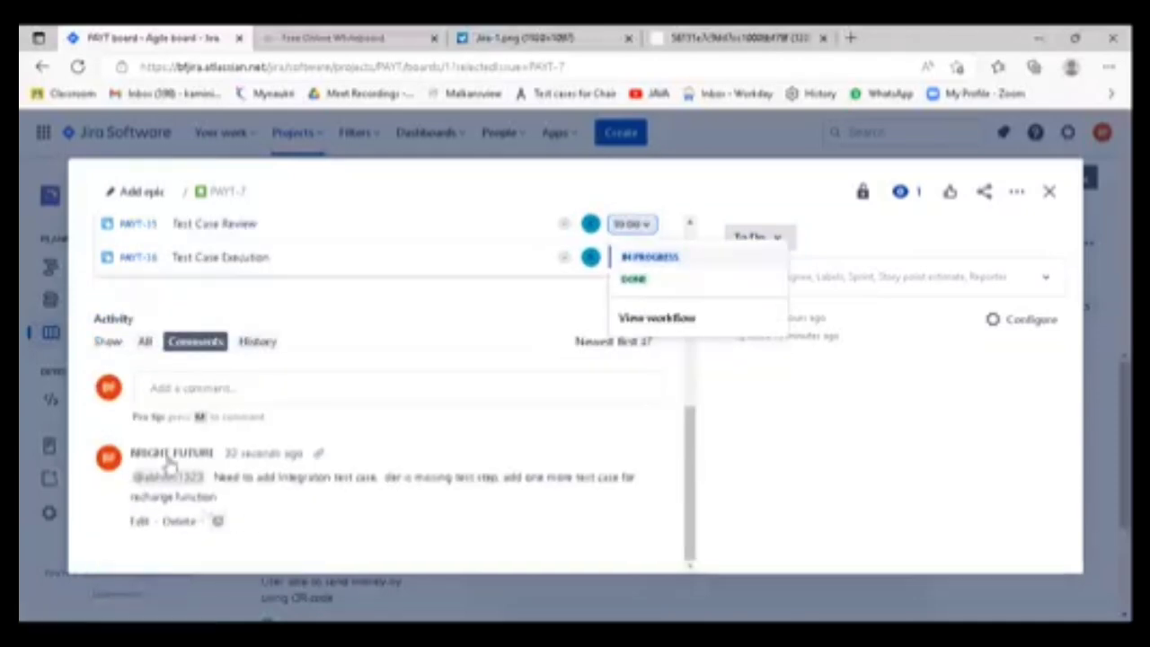
left_click(190, 389)
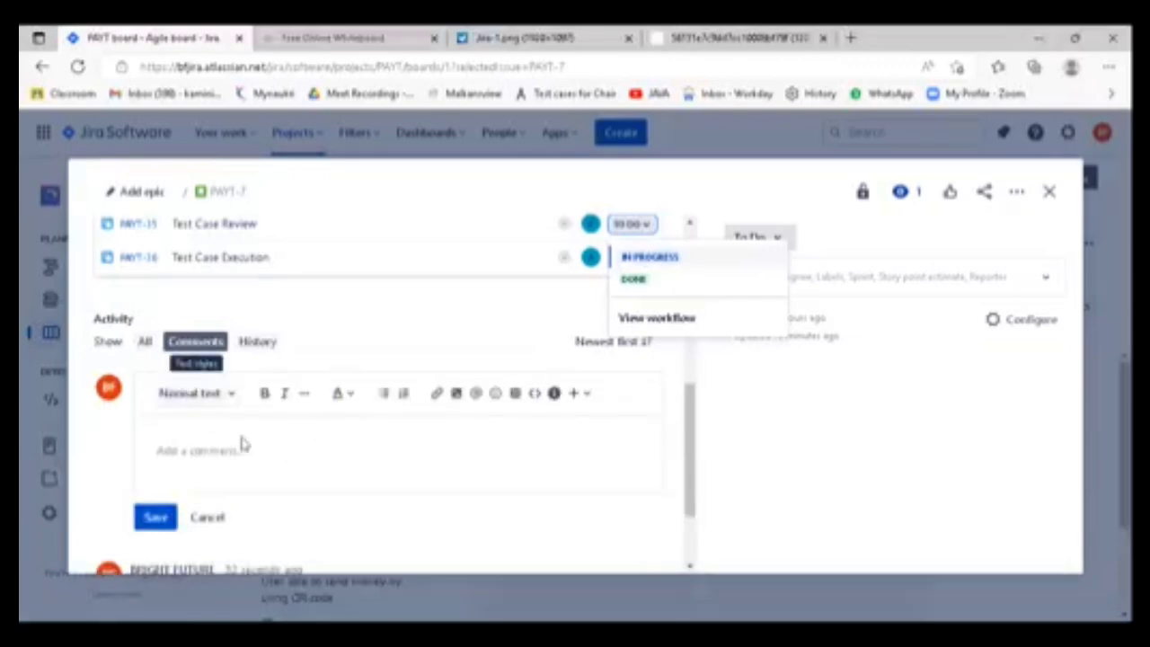
left_click(201, 446)
left_click(198, 451)
type("Hi Team,")
type(" Test case rea")
type("iew has been")
type(" compl")
type("plted fo")
type("r this user story")
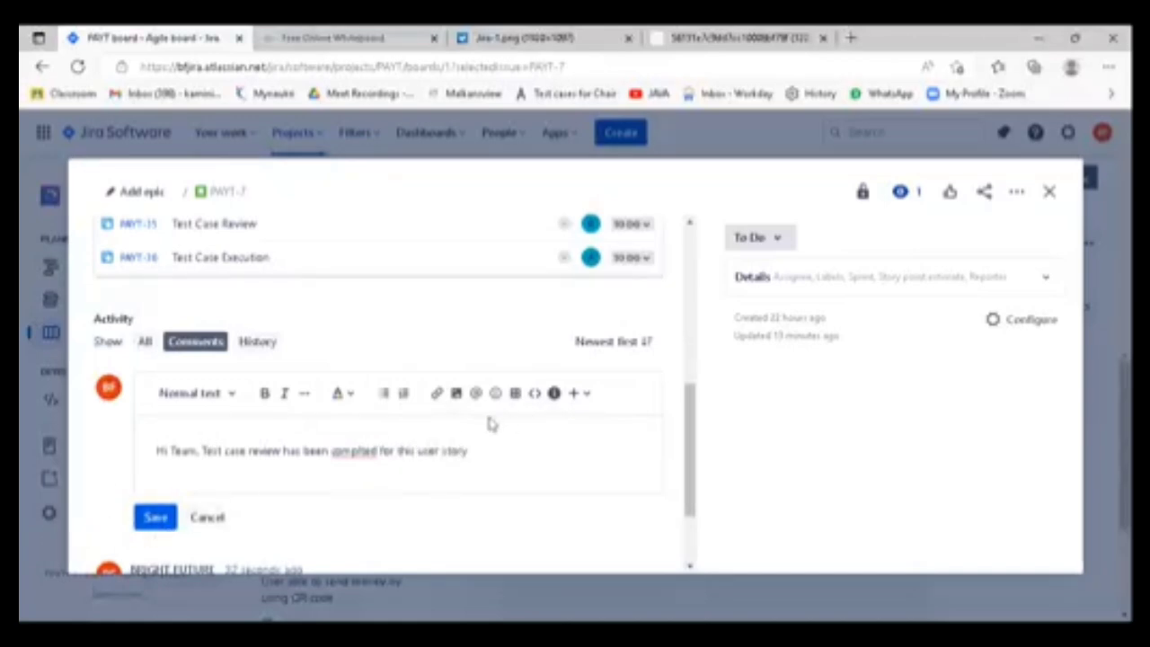
left_click(154, 519)
- Set the "Test Case Review" child issue to Done and "Test Case Execution" to In Progress
scroll(486, 467, "up", 2)
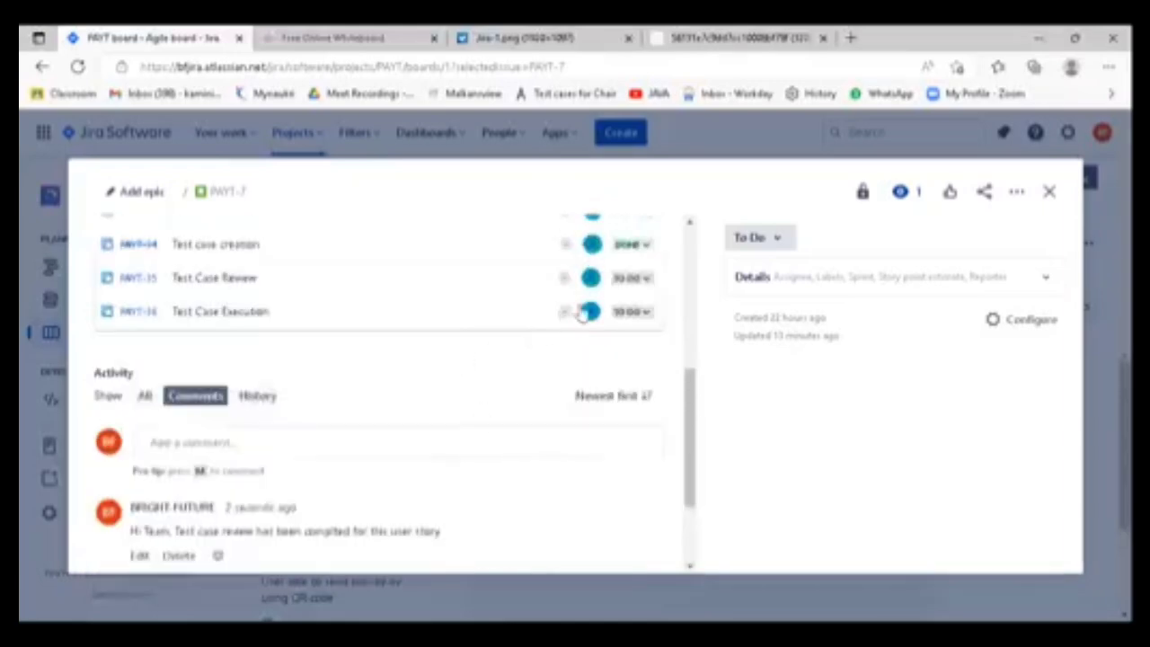
left_click(632, 278)
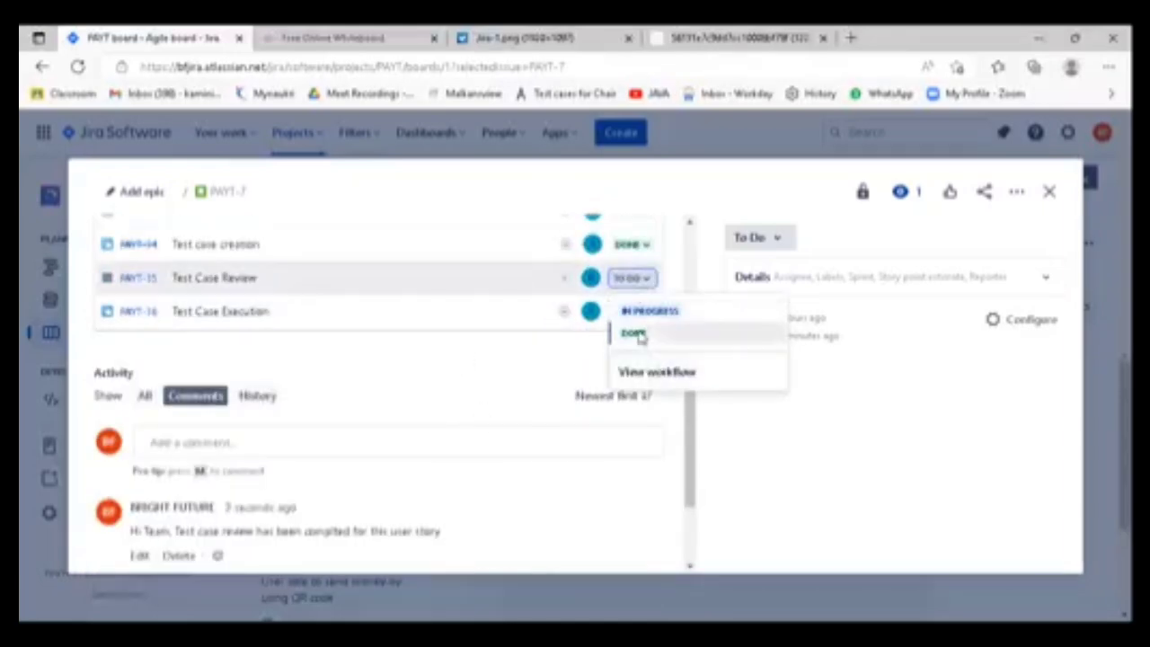
left_click(637, 334)
scroll(602, 360, "up", 1)
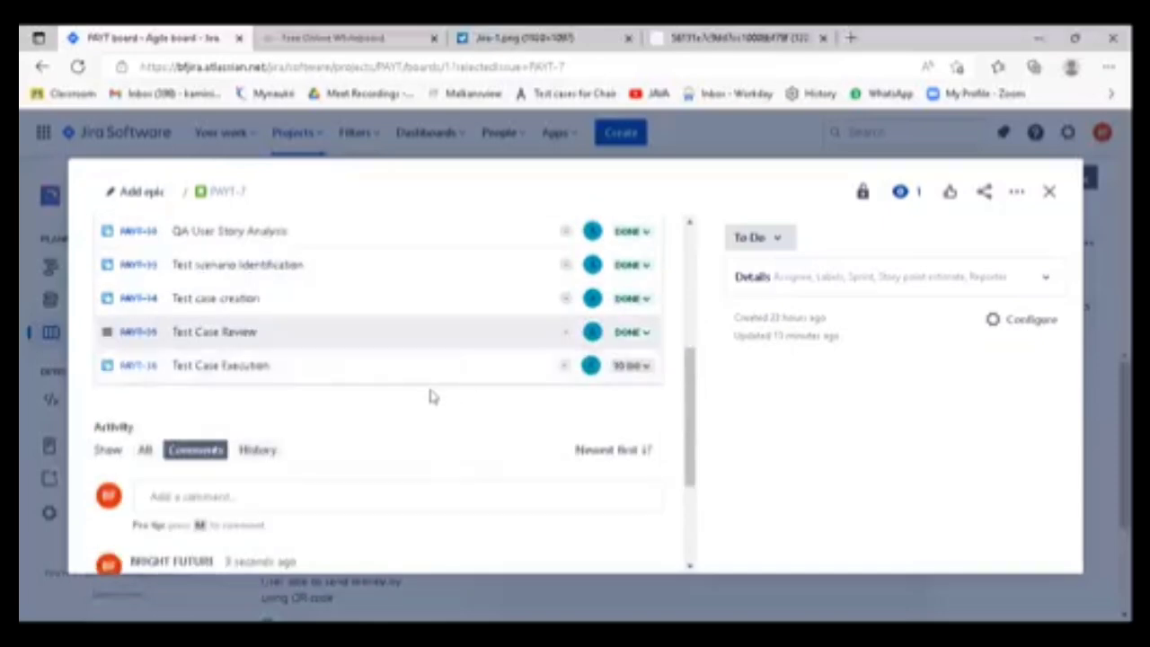
scroll(429, 403, "up", 2)
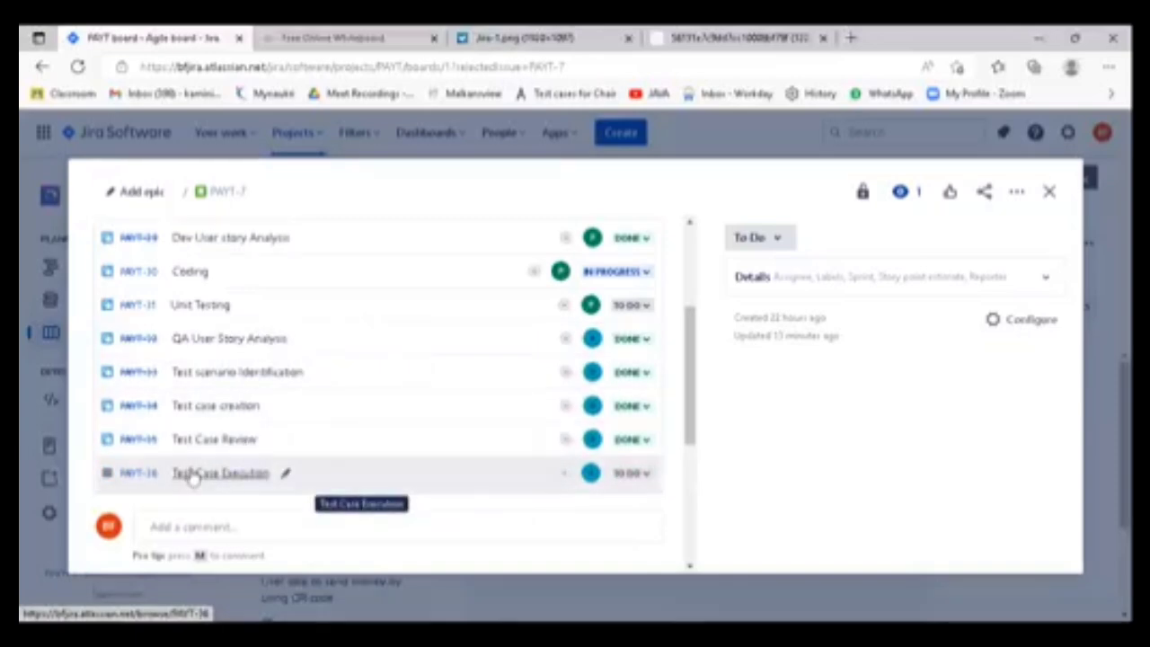
left_click(643, 474)
left_click(650, 508)
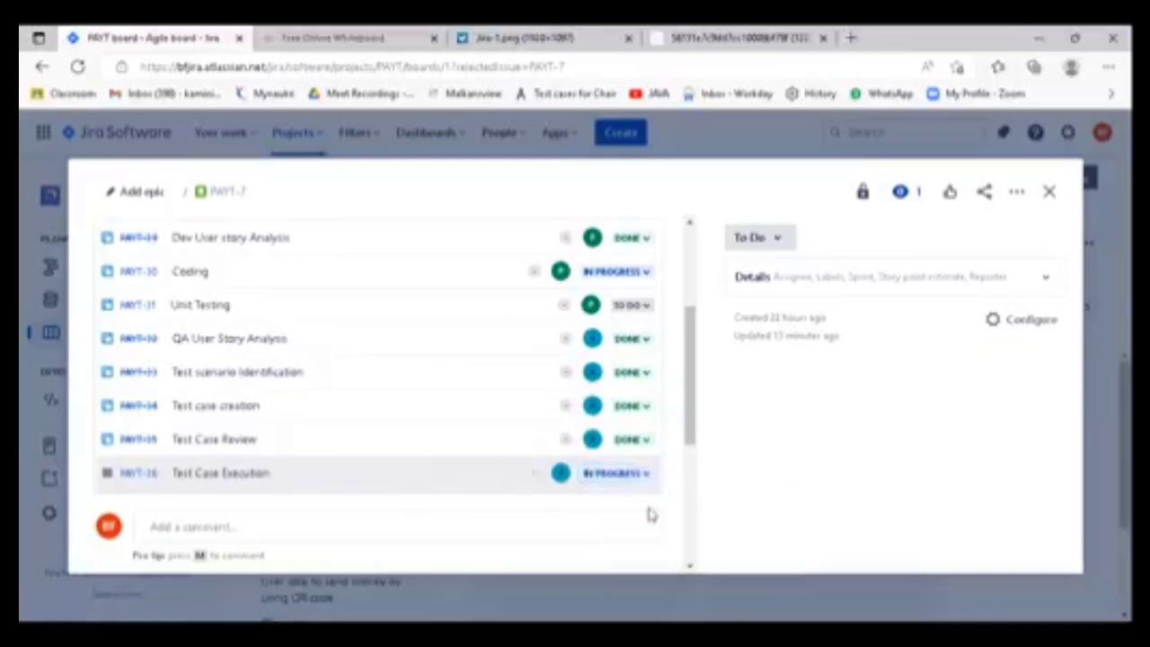
- Set the "Coding" and "Unit Testing" child issues of PAYT-7 to Done
scroll(629, 378, "up", 1)
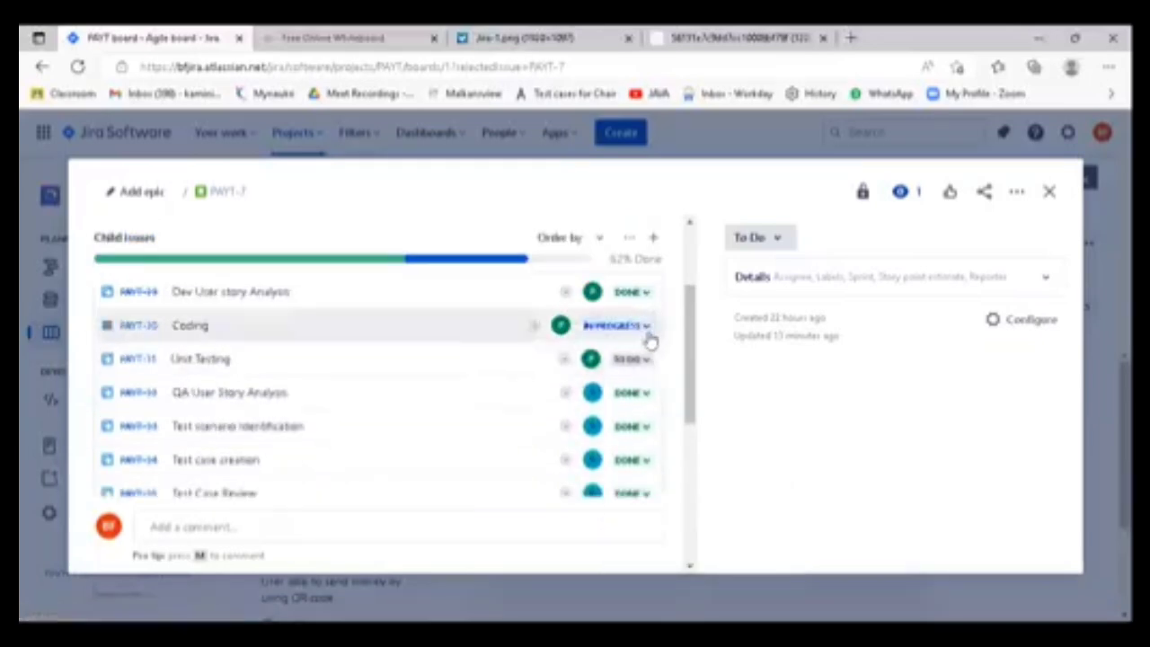
left_click(647, 329)
left_click(600, 378)
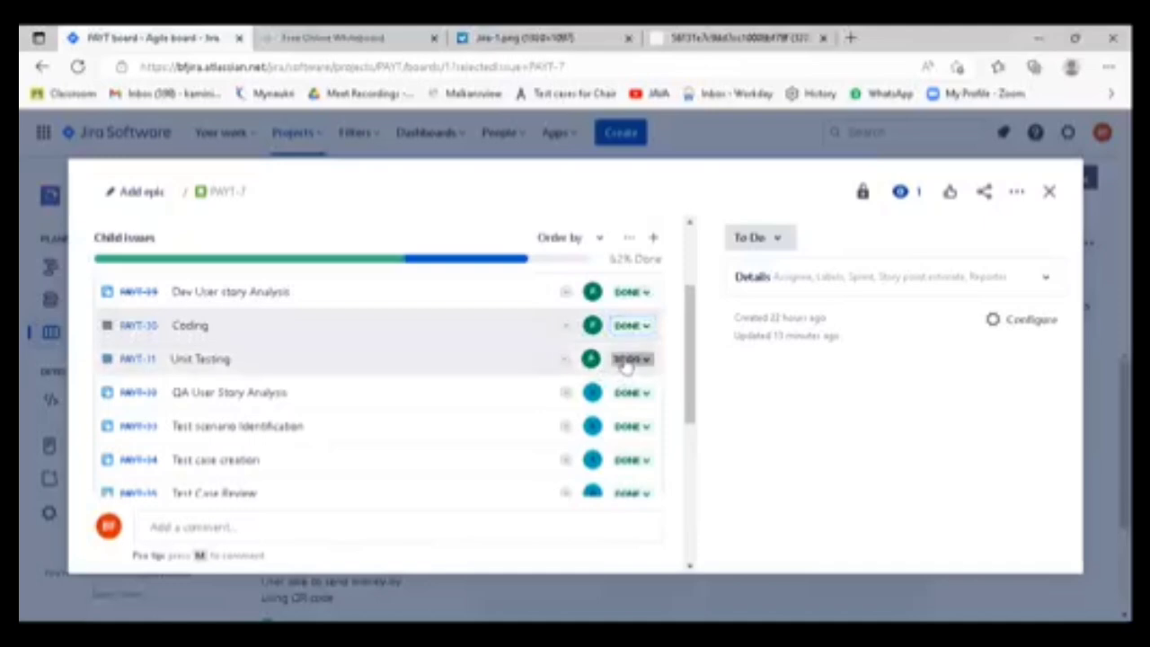
left_click(647, 362)
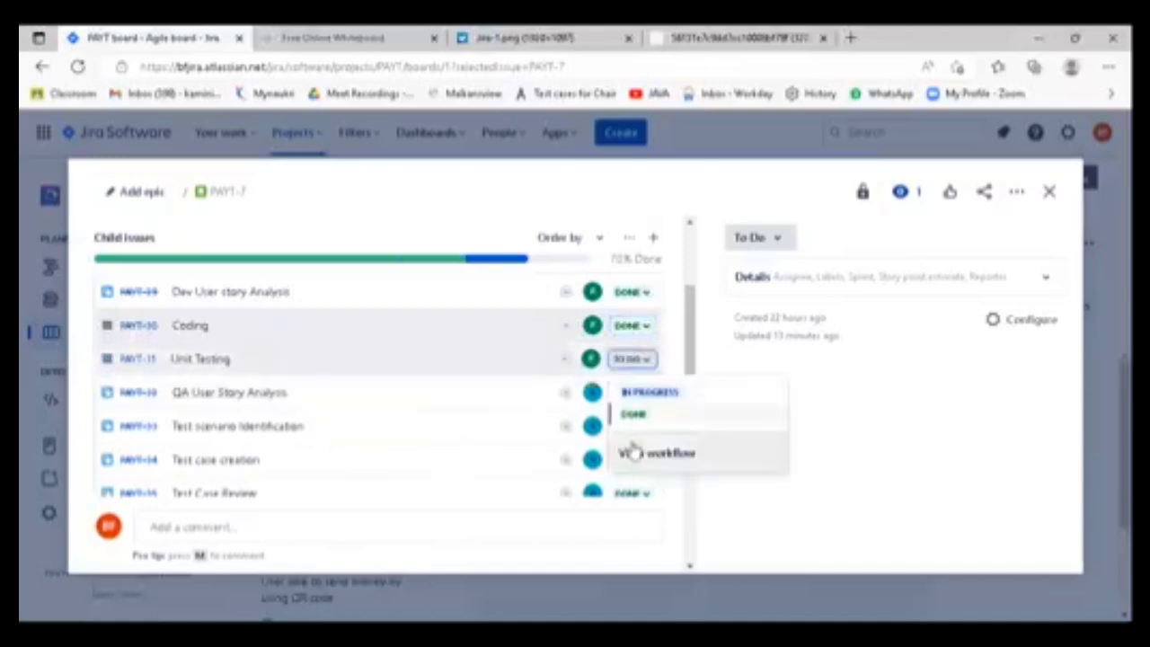
left_click(634, 416)
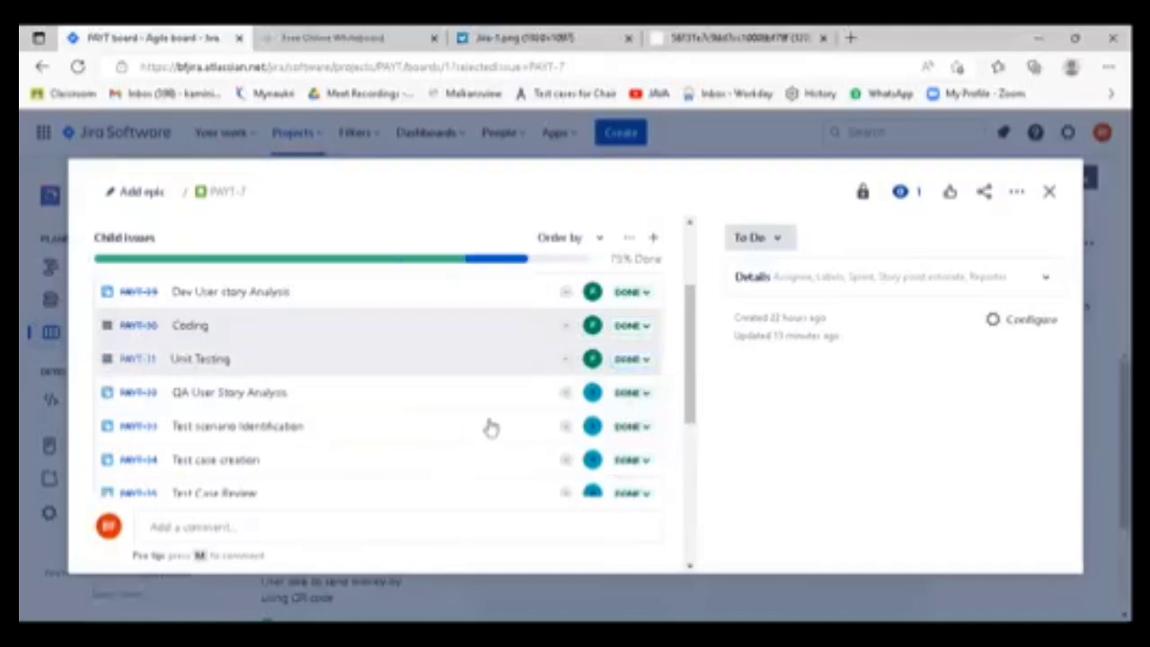
- Examine the PAYT-7 child issues' statuses and the story's overall completion progress
scroll(493, 431, "down", 2)
scroll(500, 436, "down", 1)
scroll(498, 433, "up", 1)
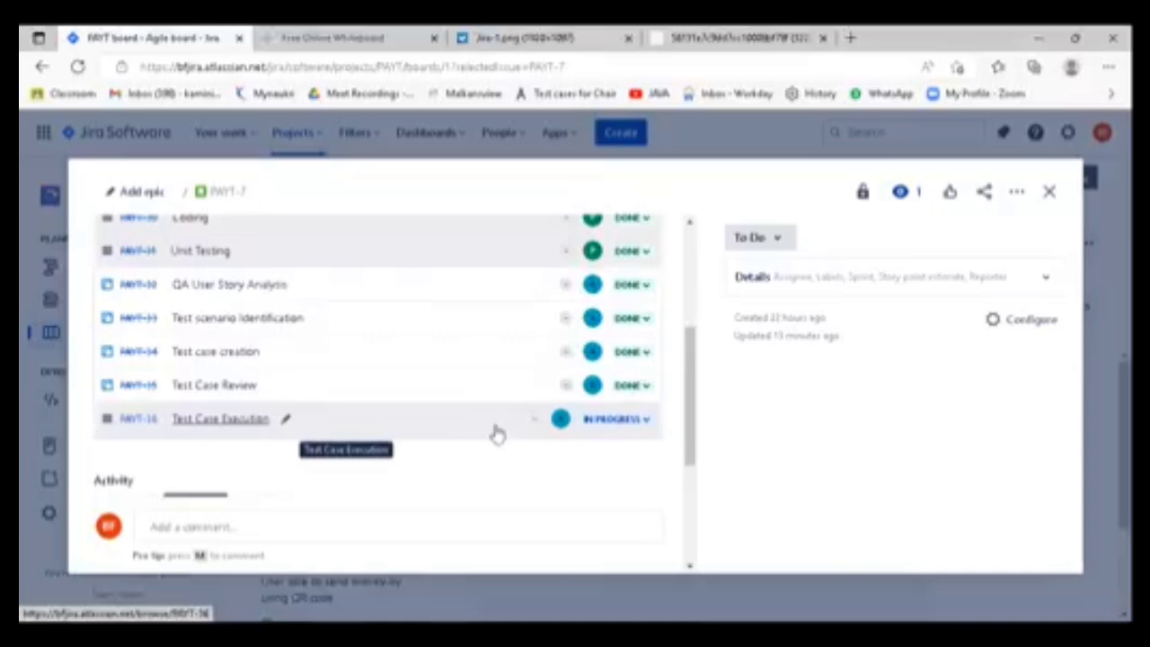
scroll(498, 435, "up", 1)
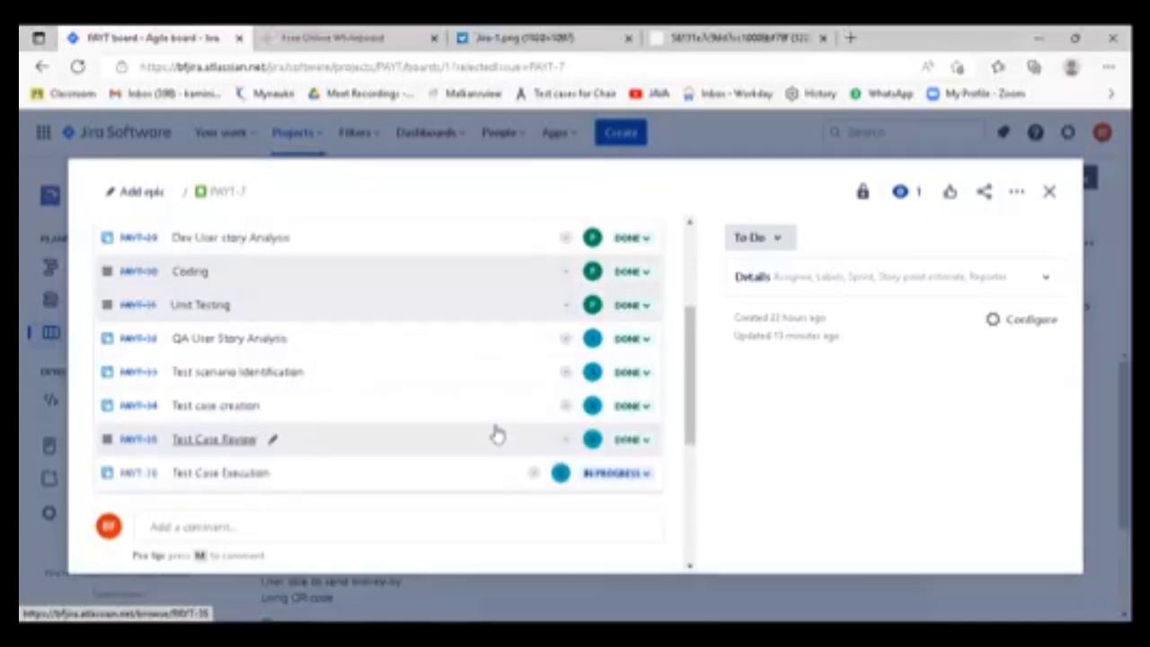
scroll(498, 435, "down", 2)
scroll(497, 435, "up", 1)
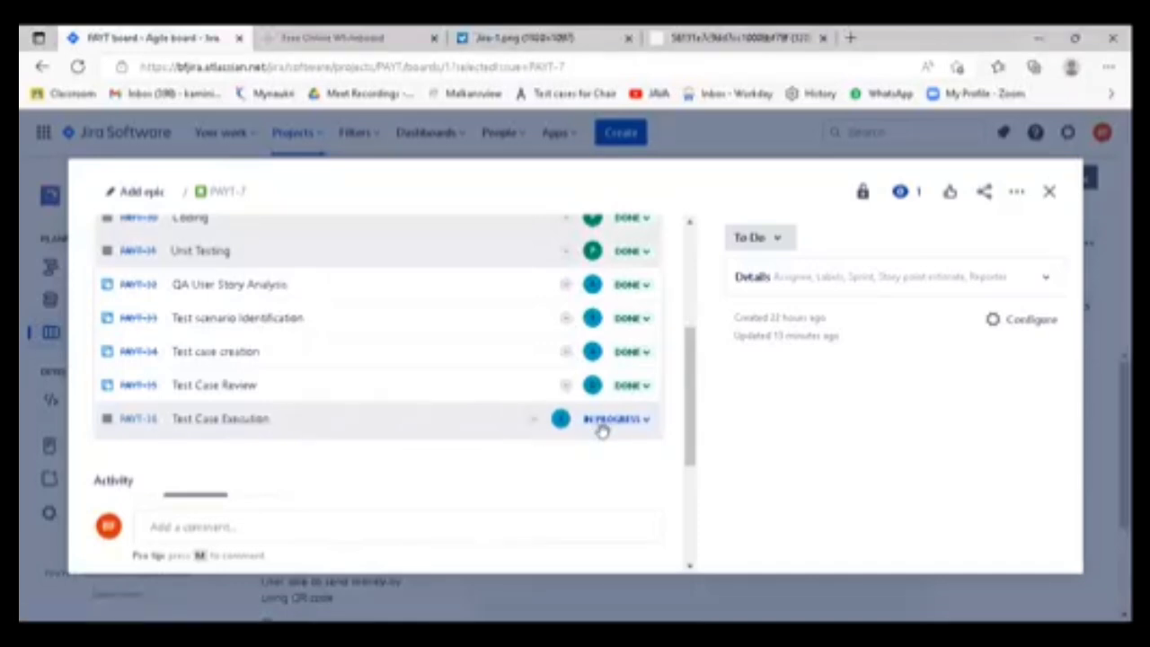
scroll(542, 475, "up", 3)
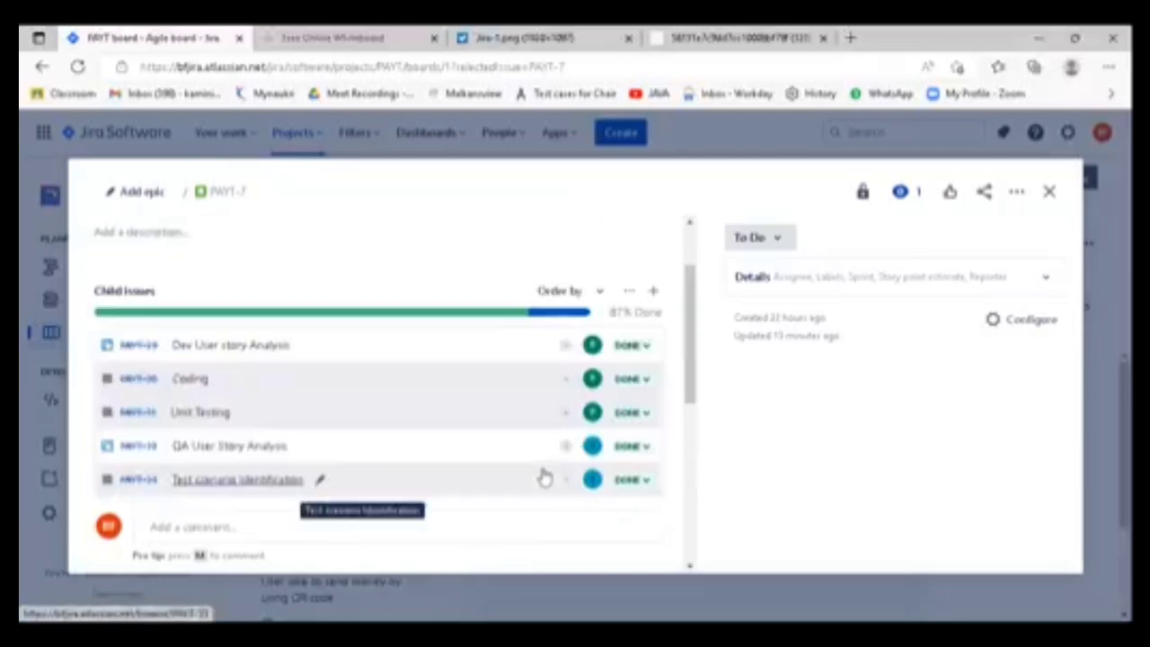
scroll(542, 475, "down", 3)
scroll(542, 475, "up", 5)
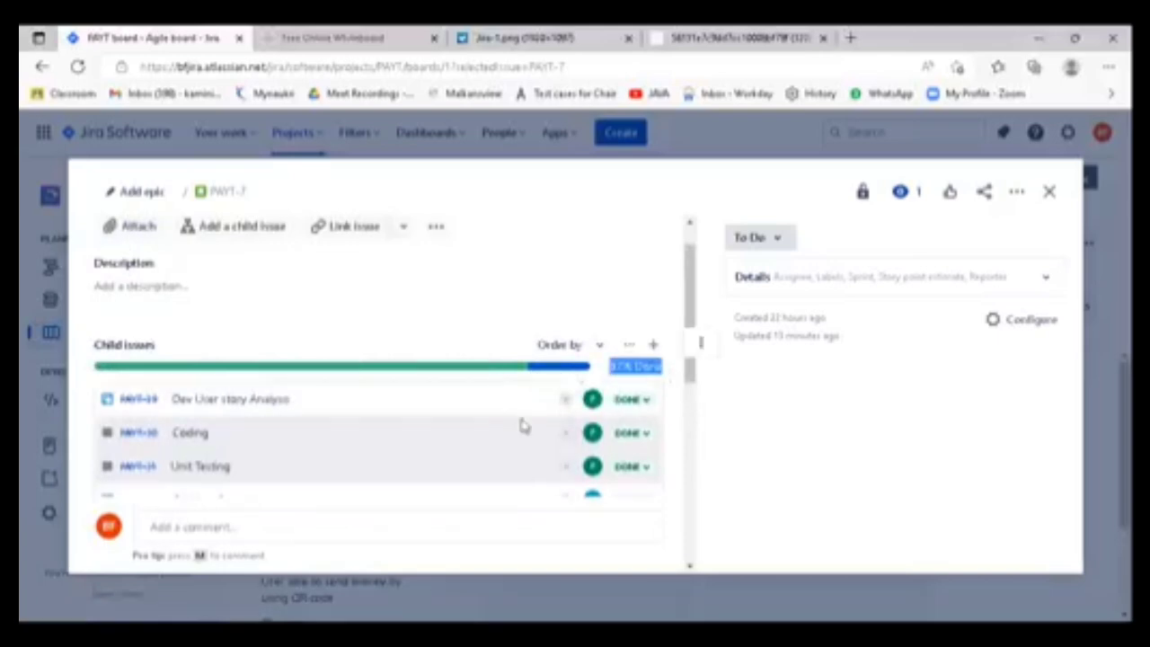
scroll(506, 436, "down", 5)
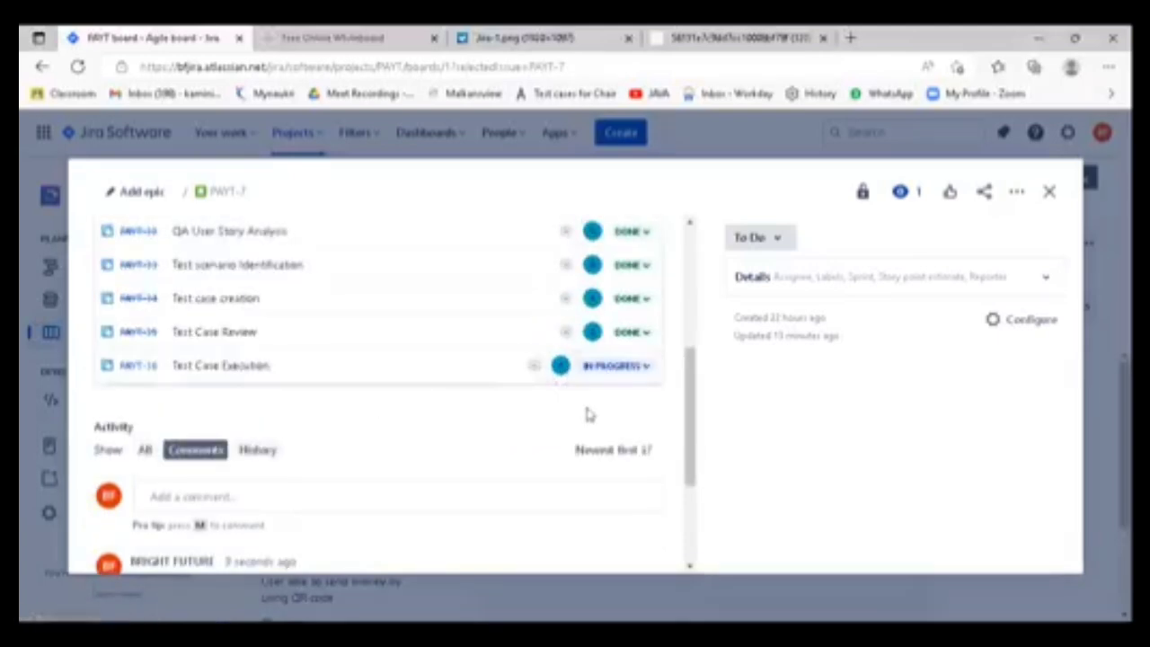
scroll(587, 410, "up", 3)
scroll(584, 412, "up", 2)
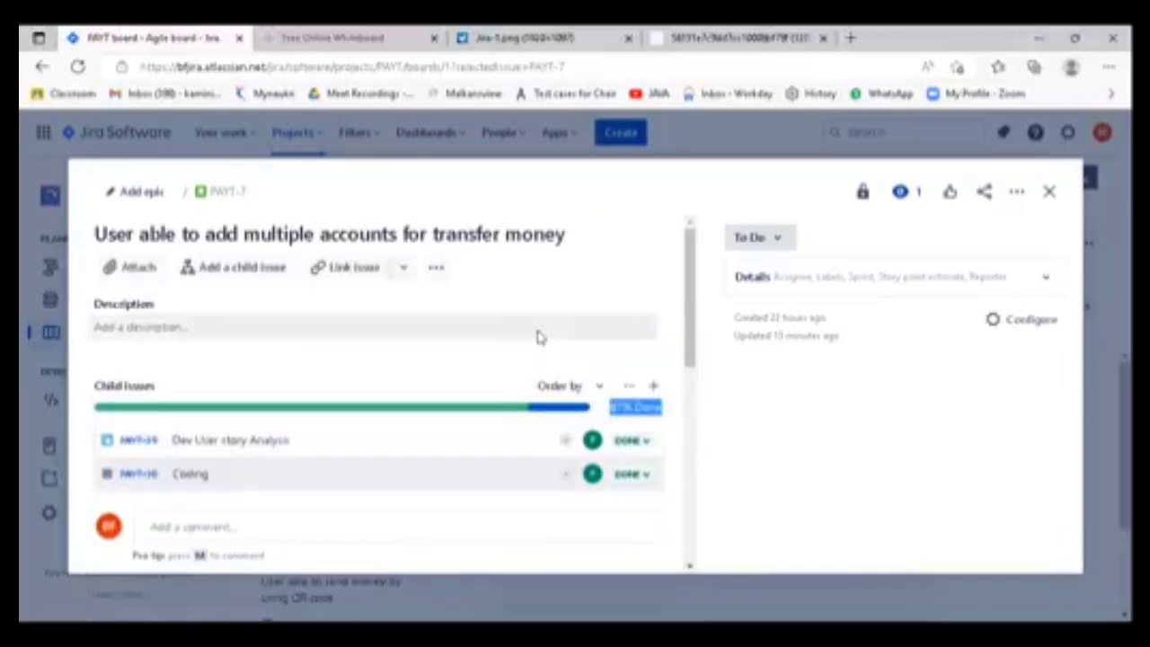
- Close the PAYT-7 story and try to move its card from To Do to In Progress on the PAYT Sprint 2 board
left_click(1049, 191)
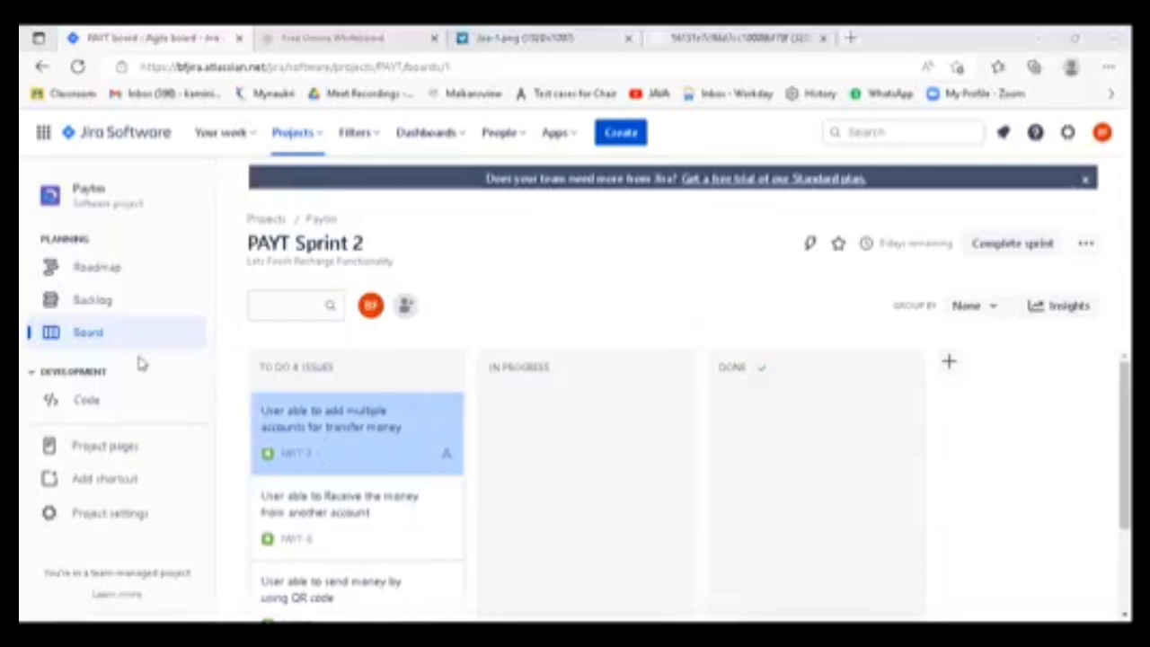
left_click_drag(380, 475, 555, 526)
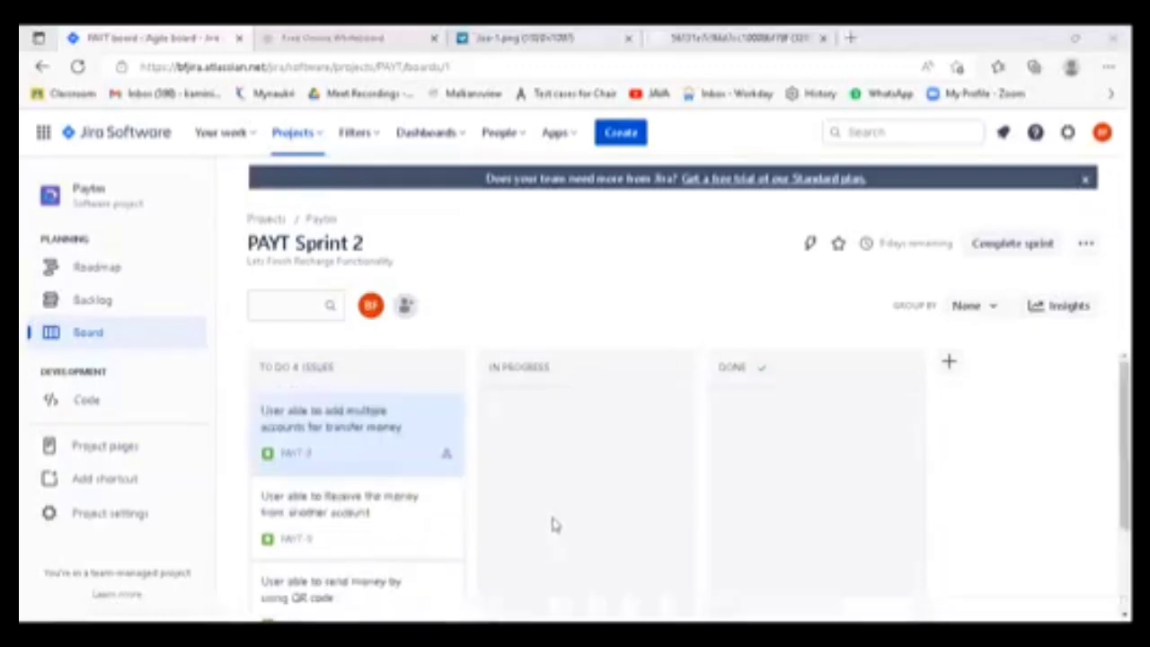
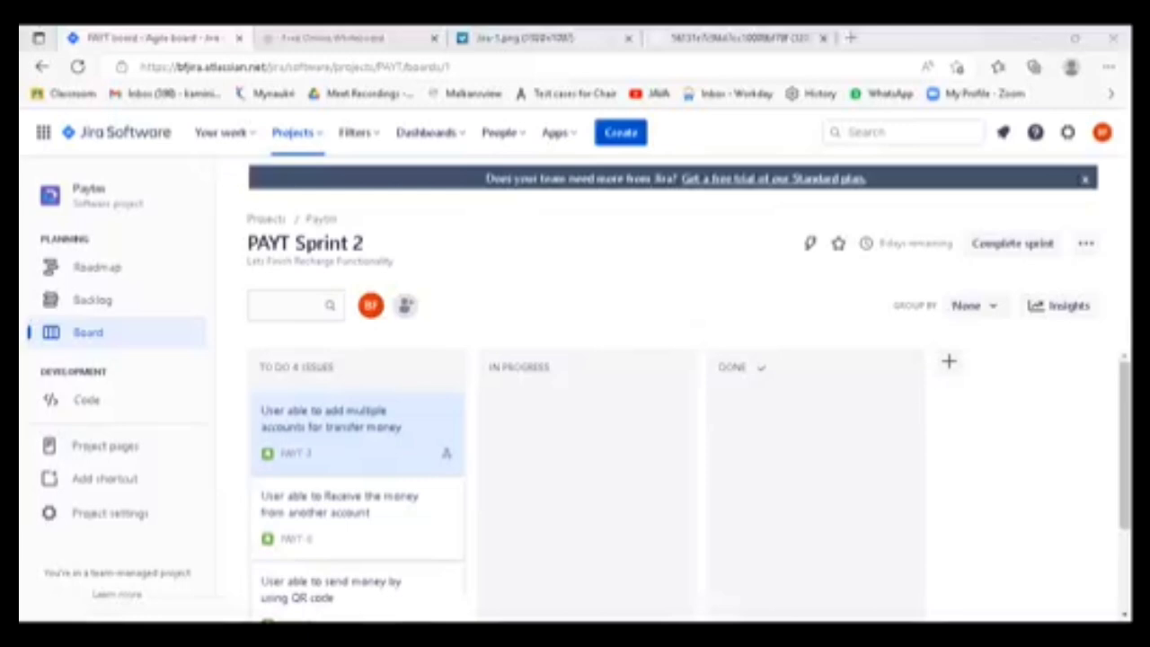
- Examine the issue types available in a new Paytm project issue and close the form without creating anything
left_click(621, 134)
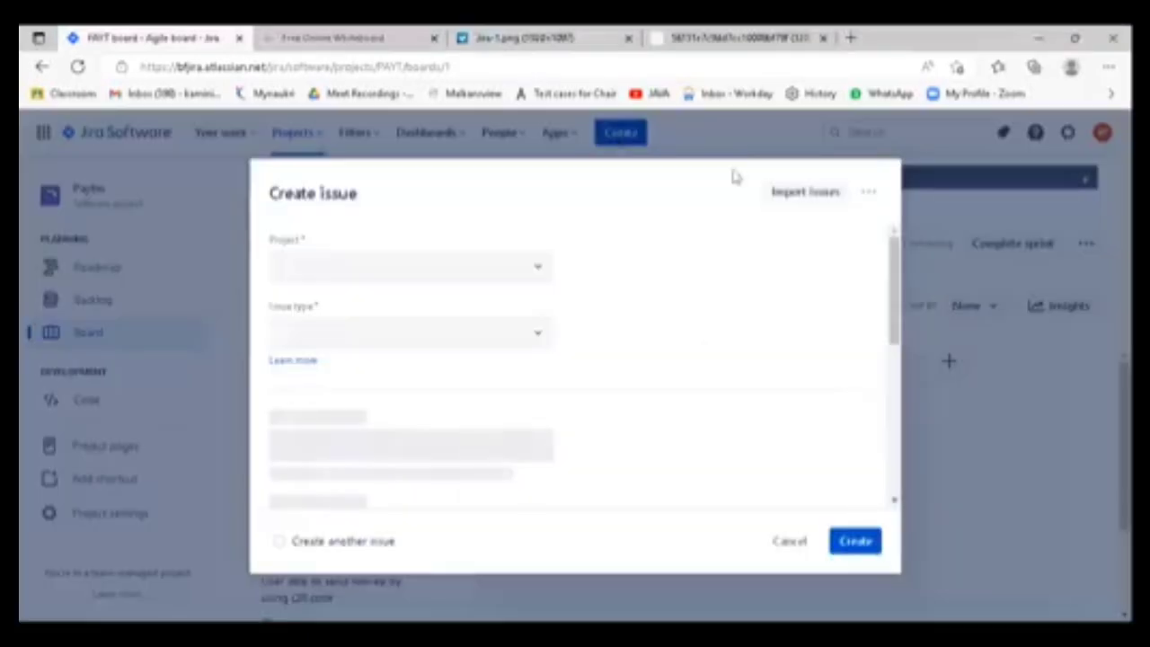
left_click(790, 539)
left_click(619, 133)
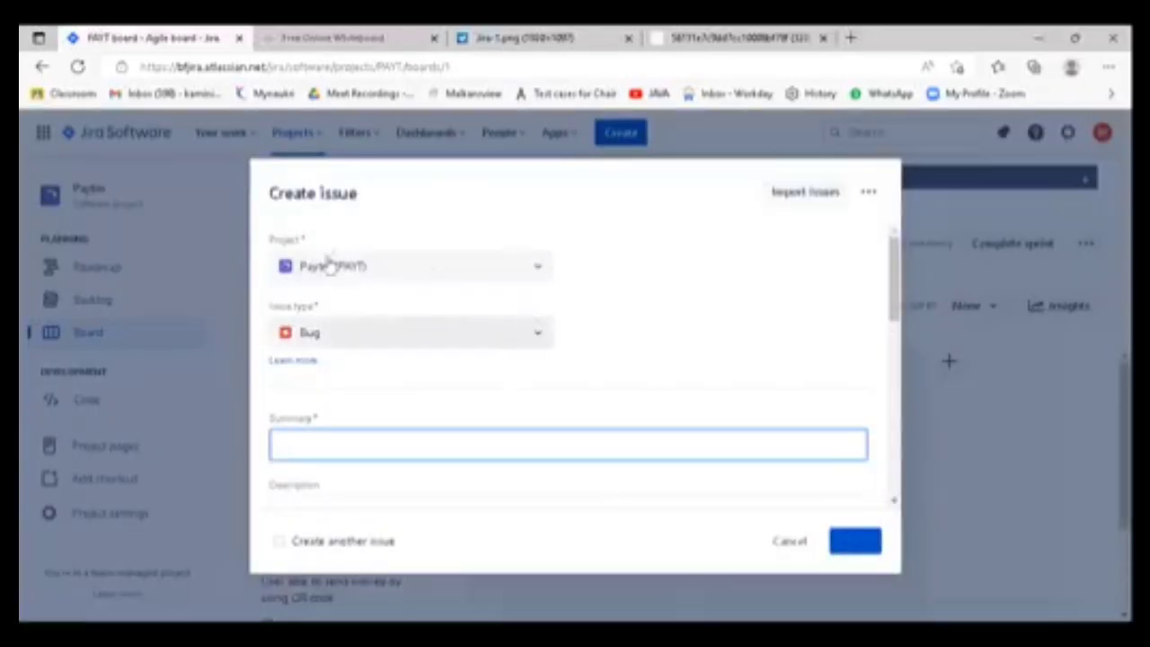
left_click_drag(323, 243, 264, 239)
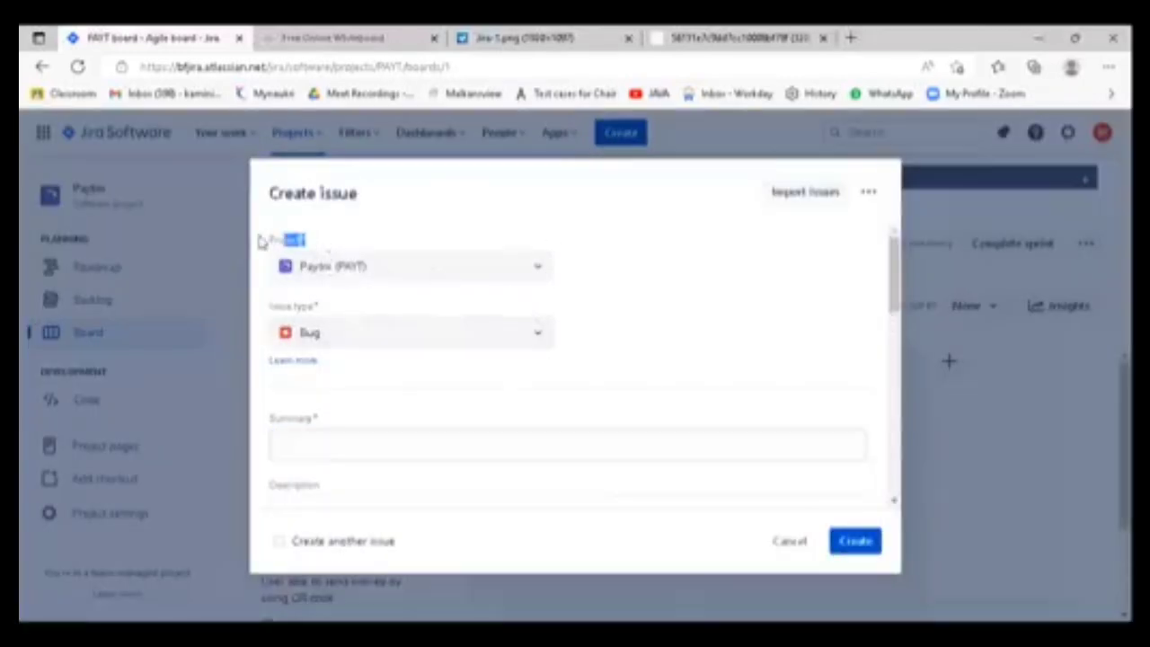
left_click(538, 334)
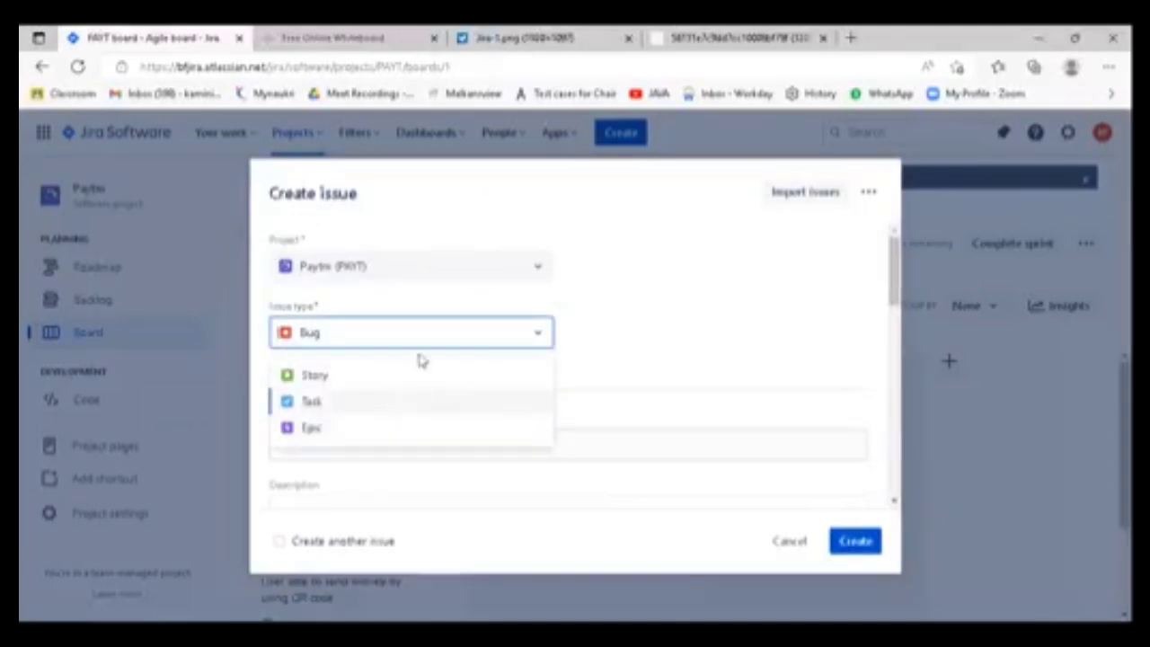
left_click(432, 336)
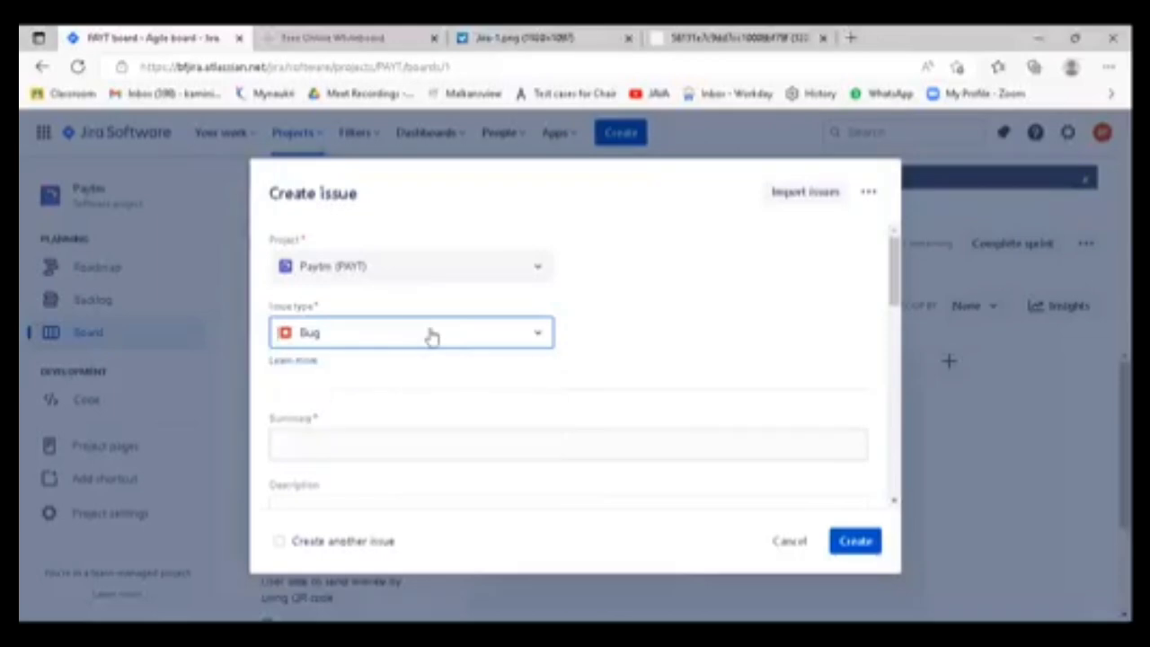
left_click(540, 336)
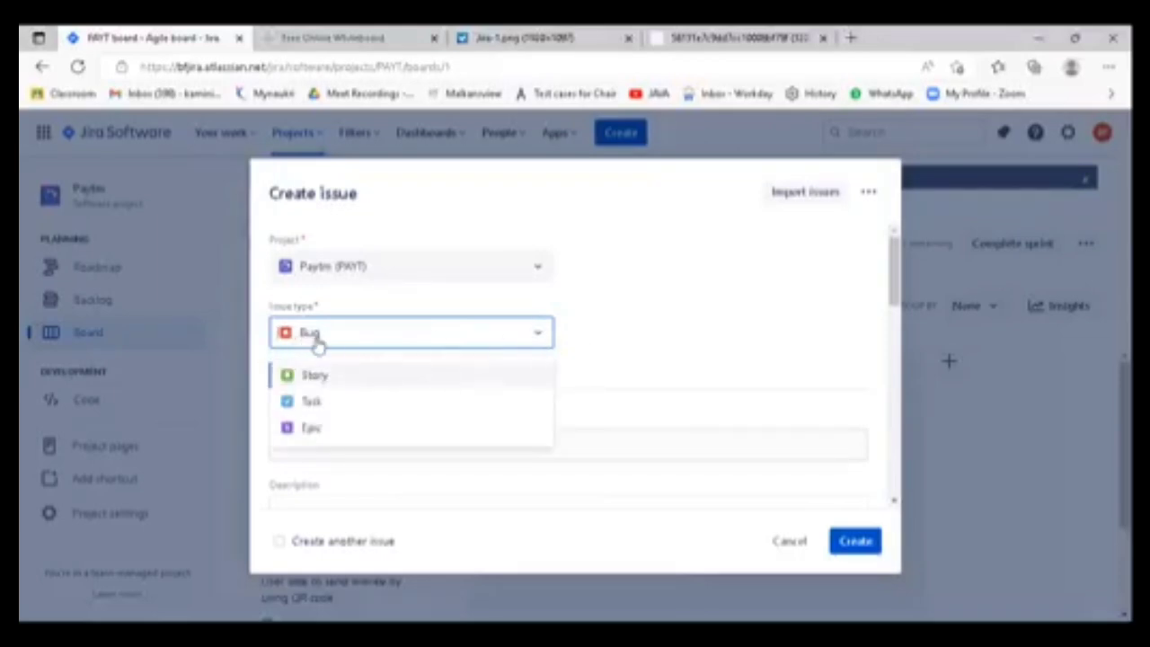
left_click(399, 335)
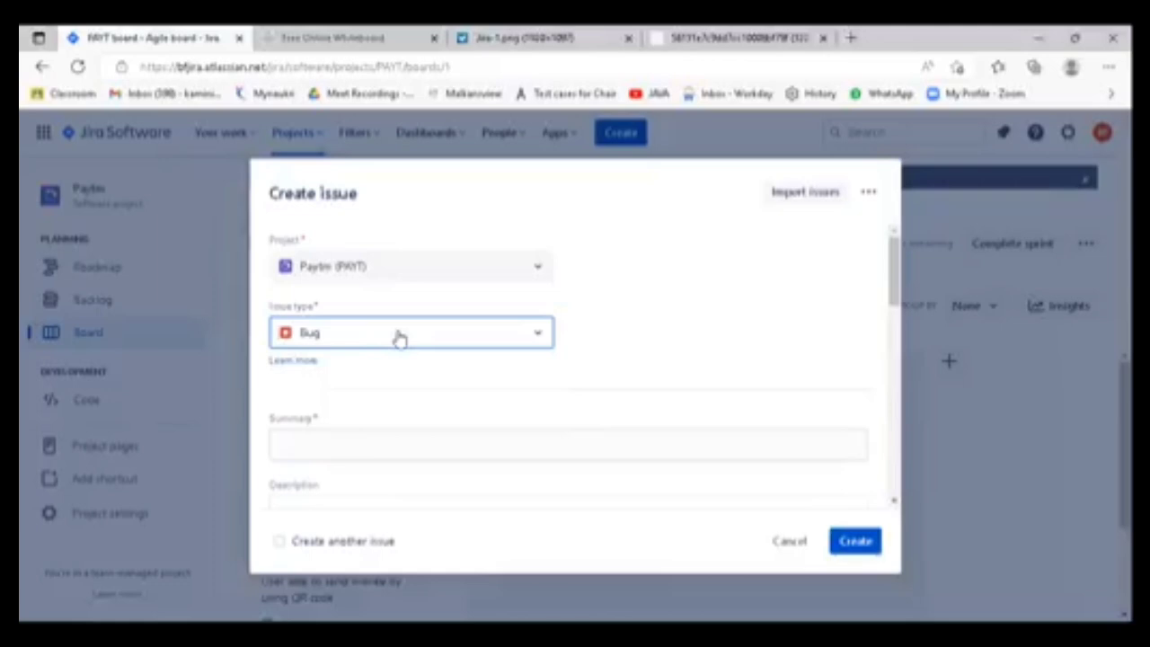
left_click(400, 337)
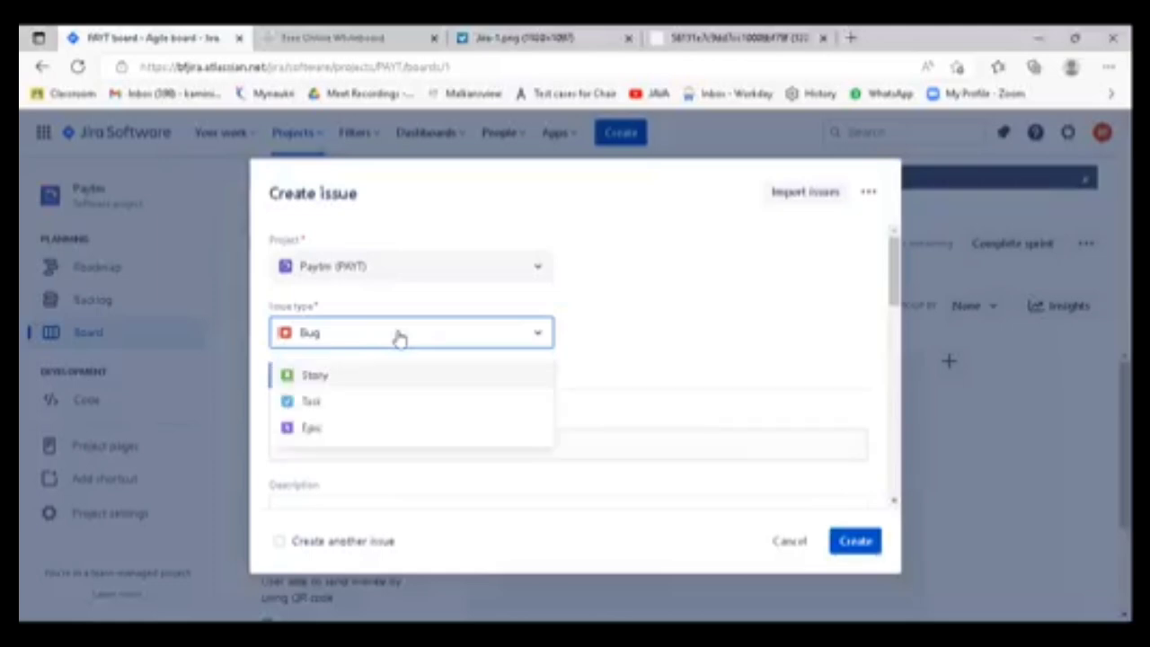
left_click(683, 321)
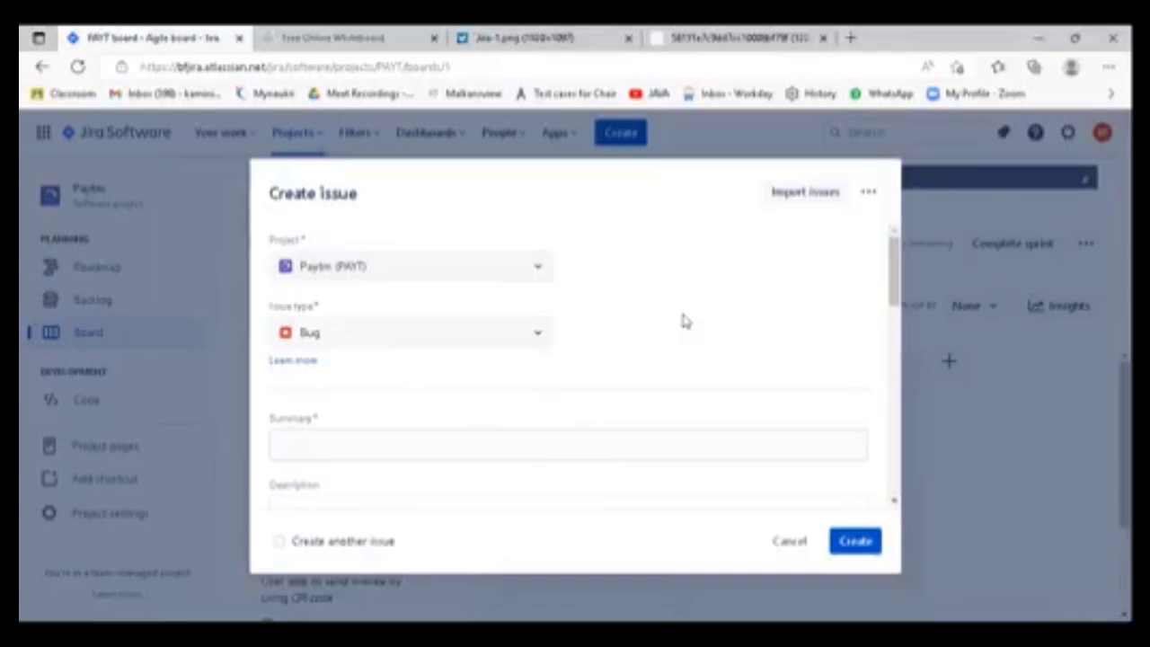
scroll(685, 322, "down", 2)
scroll(686, 322, "up", 2)
left_click(795, 543)
- Open the form for a new Bug in the Paytm project and review its issue types and fields
left_click(627, 138)
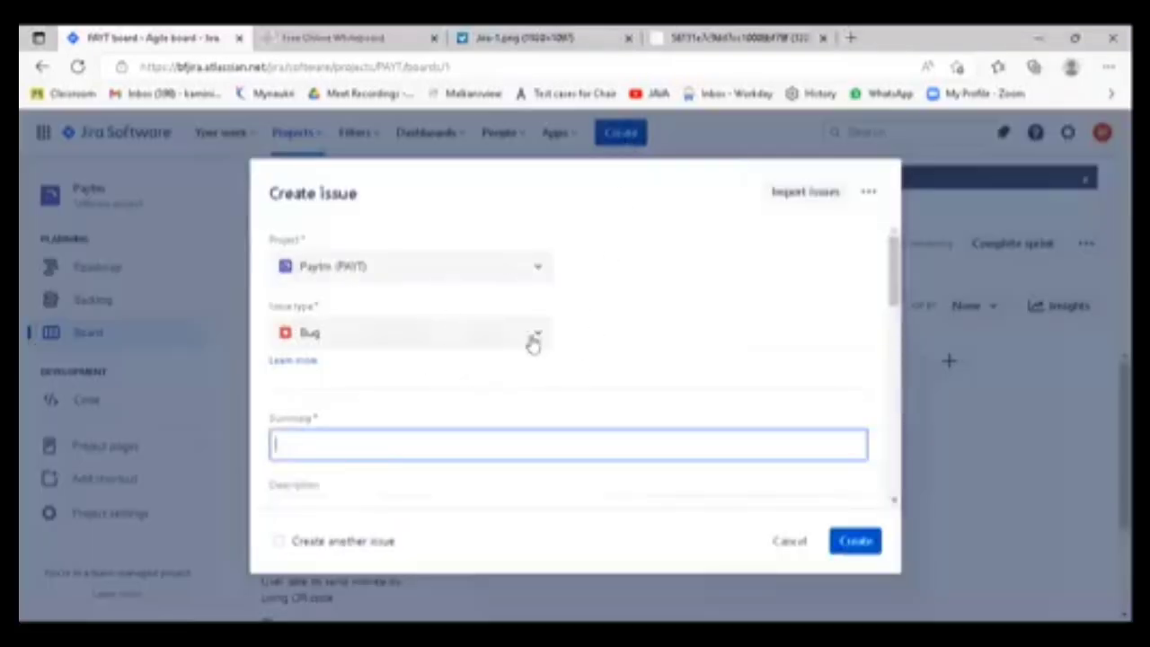
left_click(539, 334)
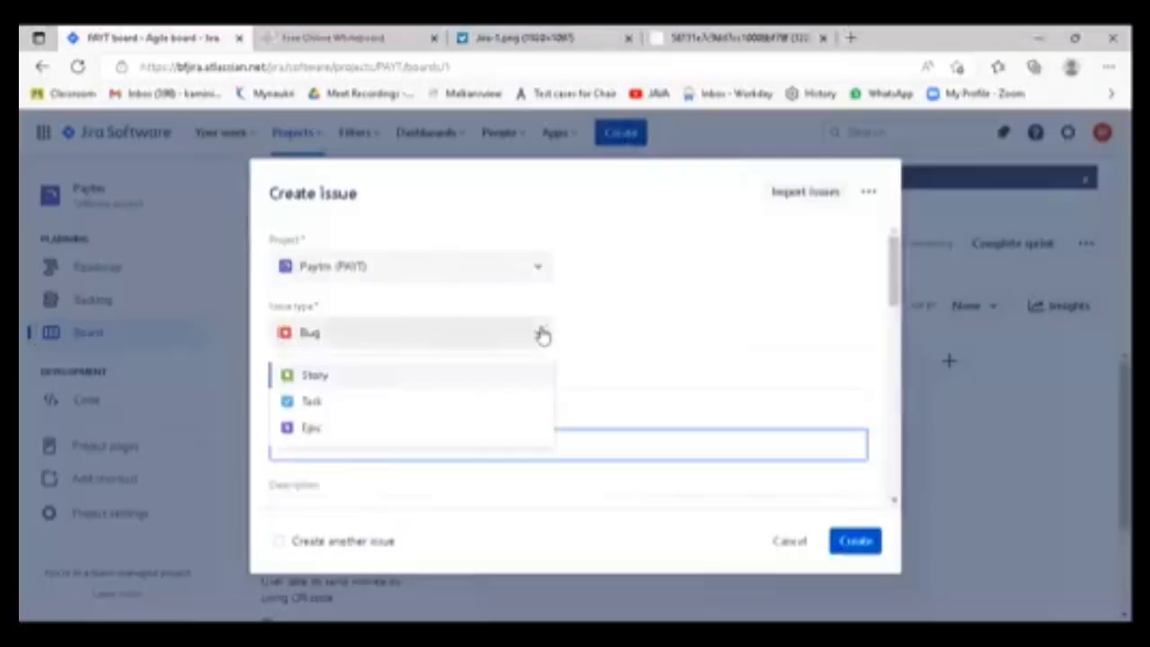
left_click(685, 331)
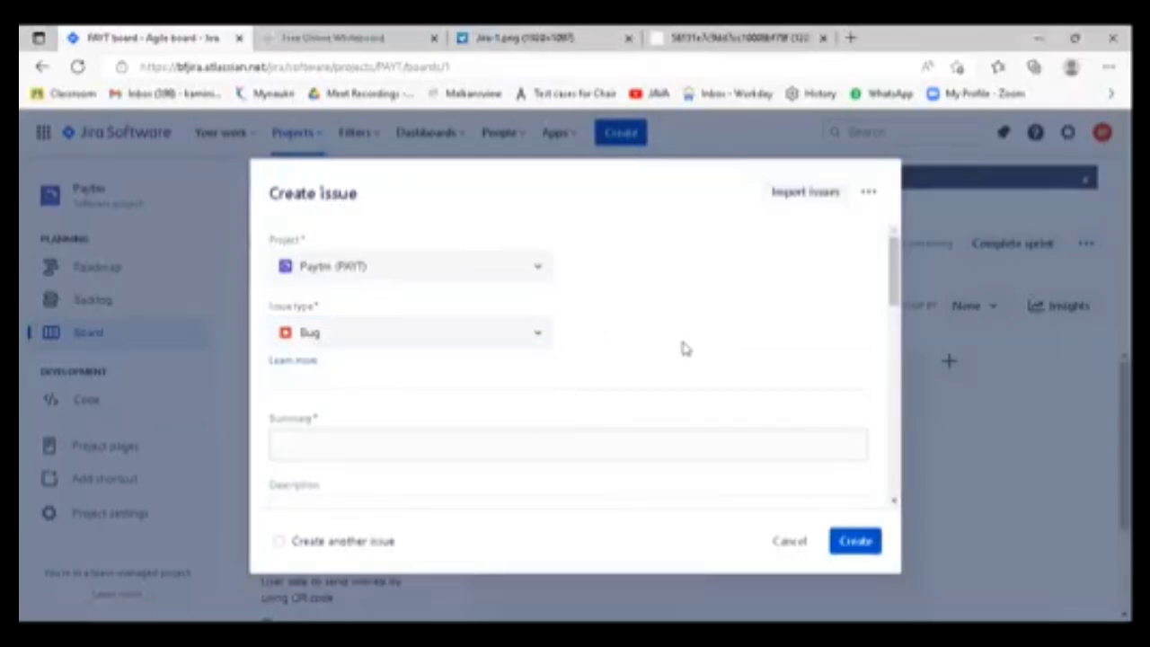
scroll(684, 347, "down", 10)
scroll(665, 382, "down", 4)
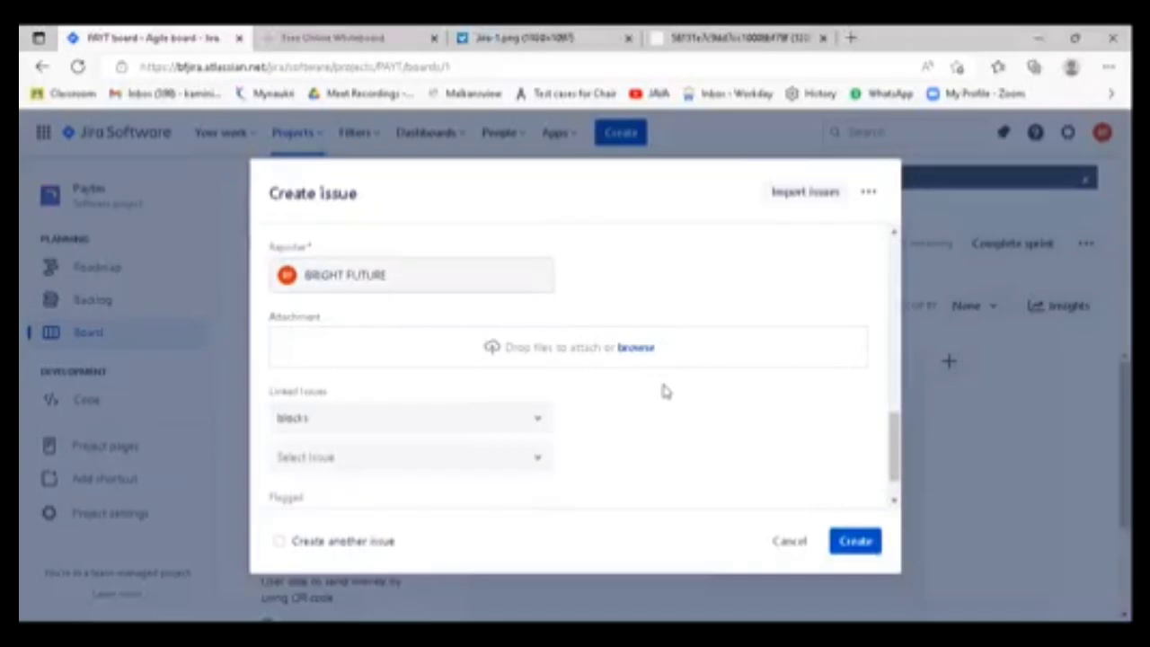
scroll(662, 395, "up", 6)
scroll(665, 411, "up", 8)
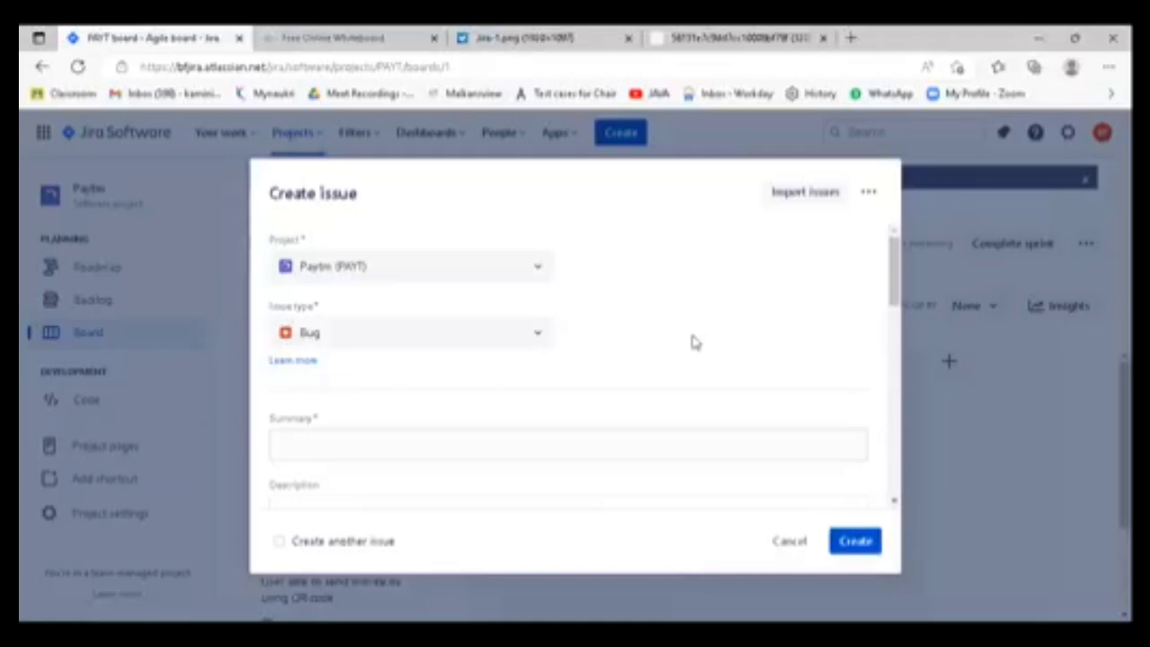
scroll(404, 434, "down", 3)
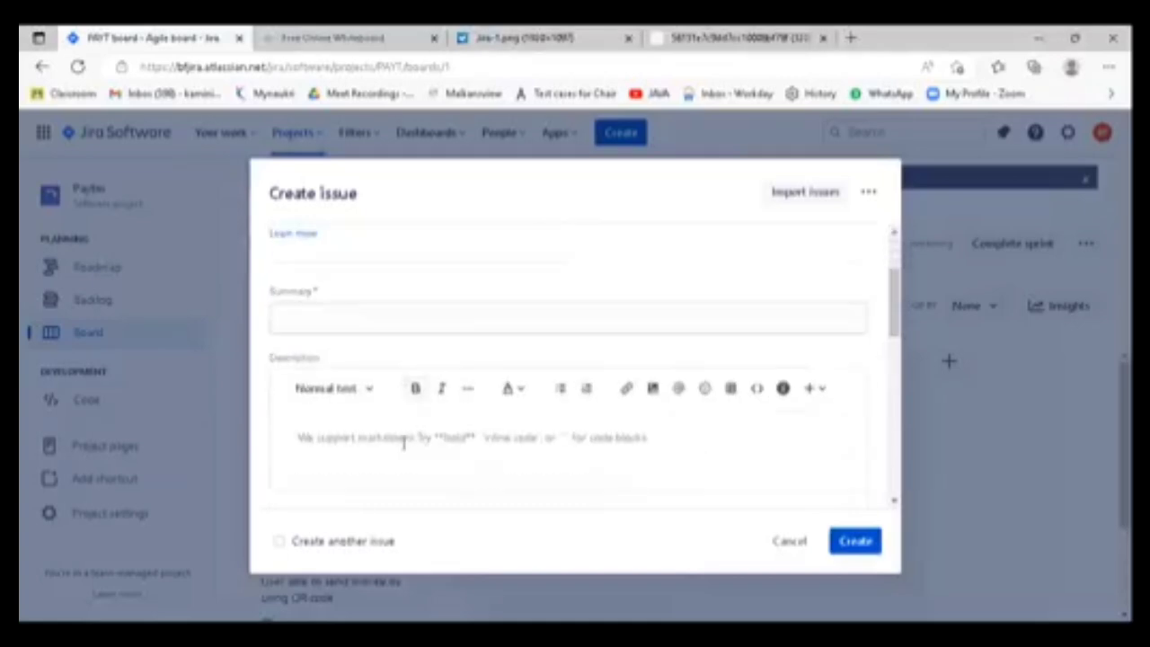
scroll(404, 440, "up", 3)
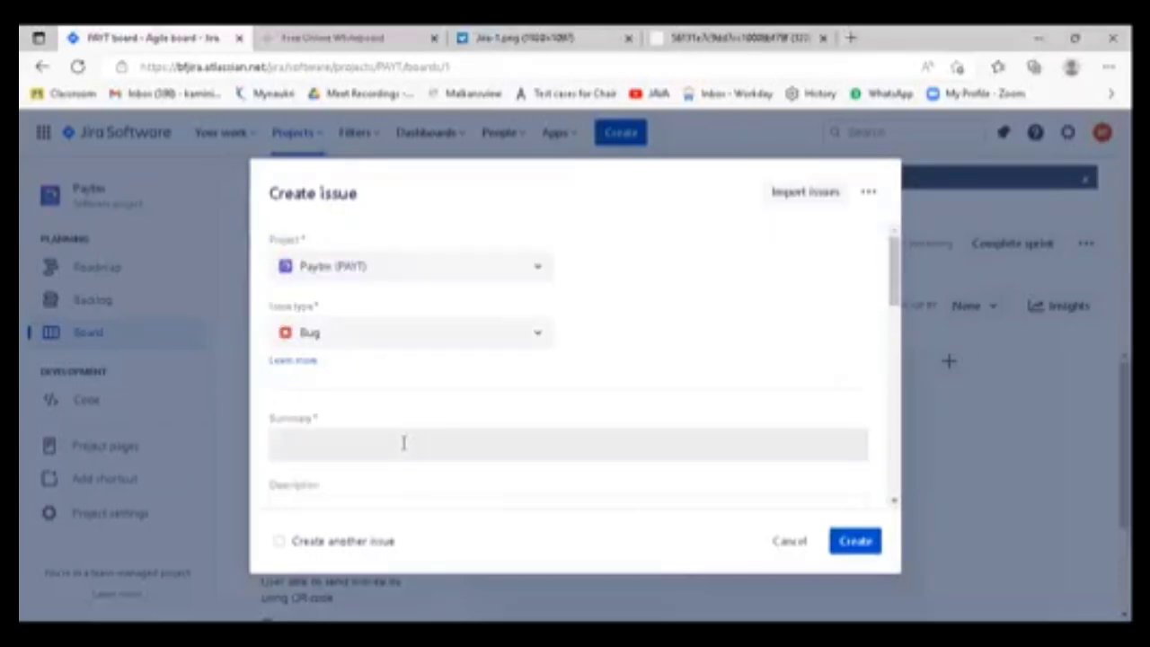
- Examine the required Summary field and the Description field of the new bug form
left_click_drag(321, 419, 304, 420)
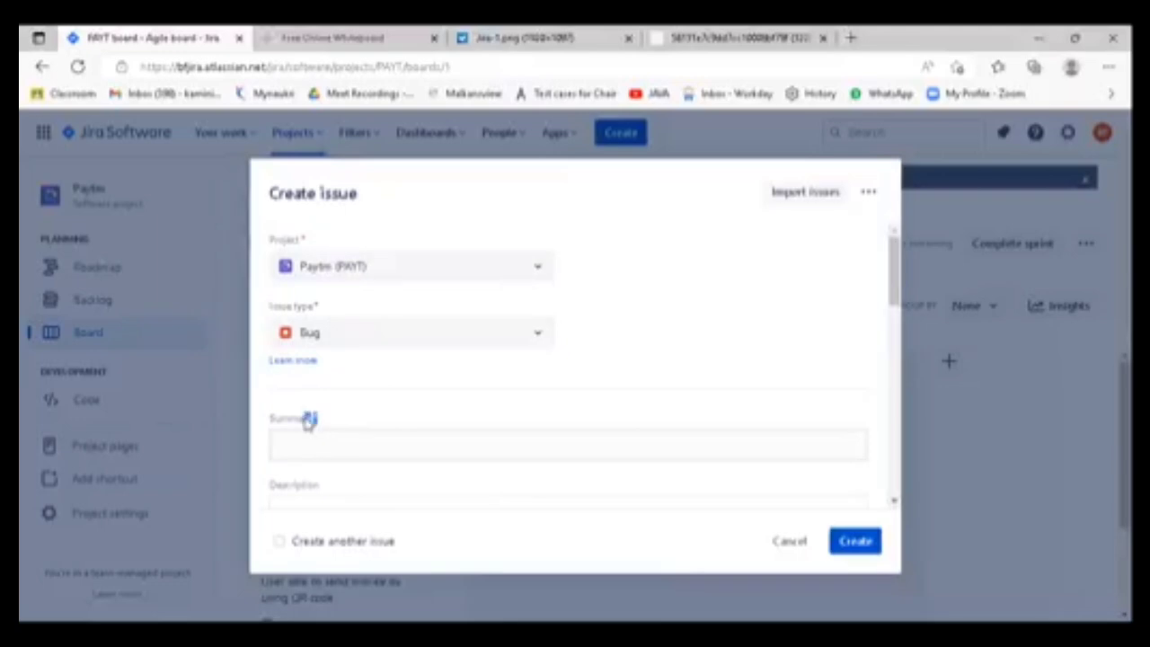
left_click(387, 423)
scroll(386, 423, "down", 2)
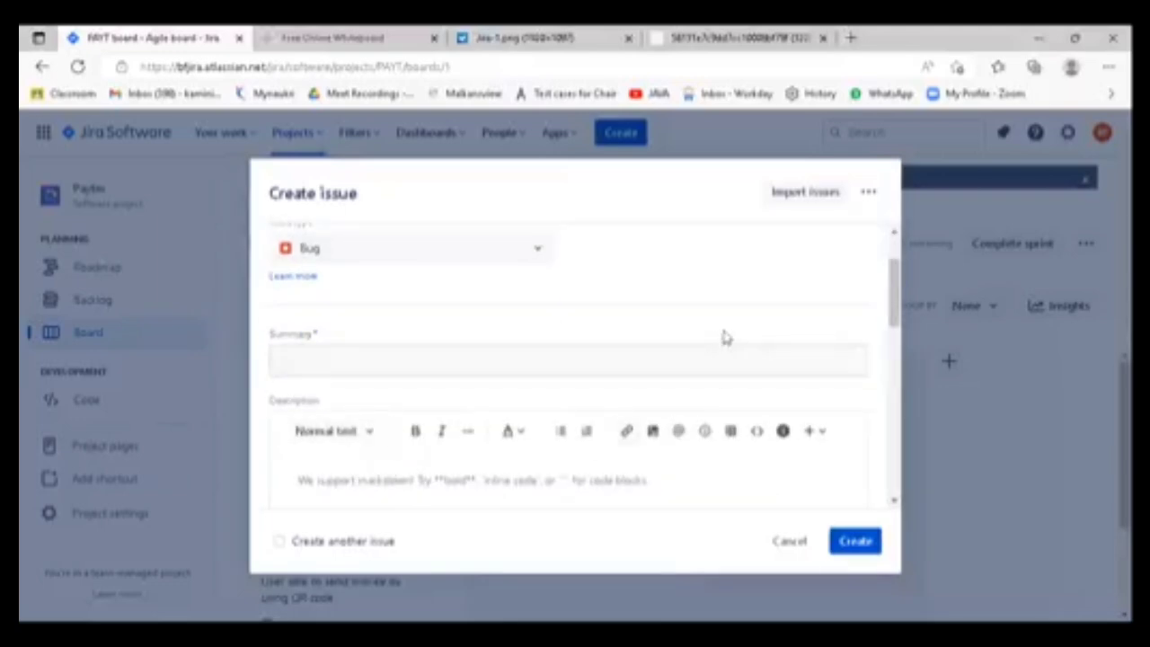
scroll(724, 337, "up", 2)
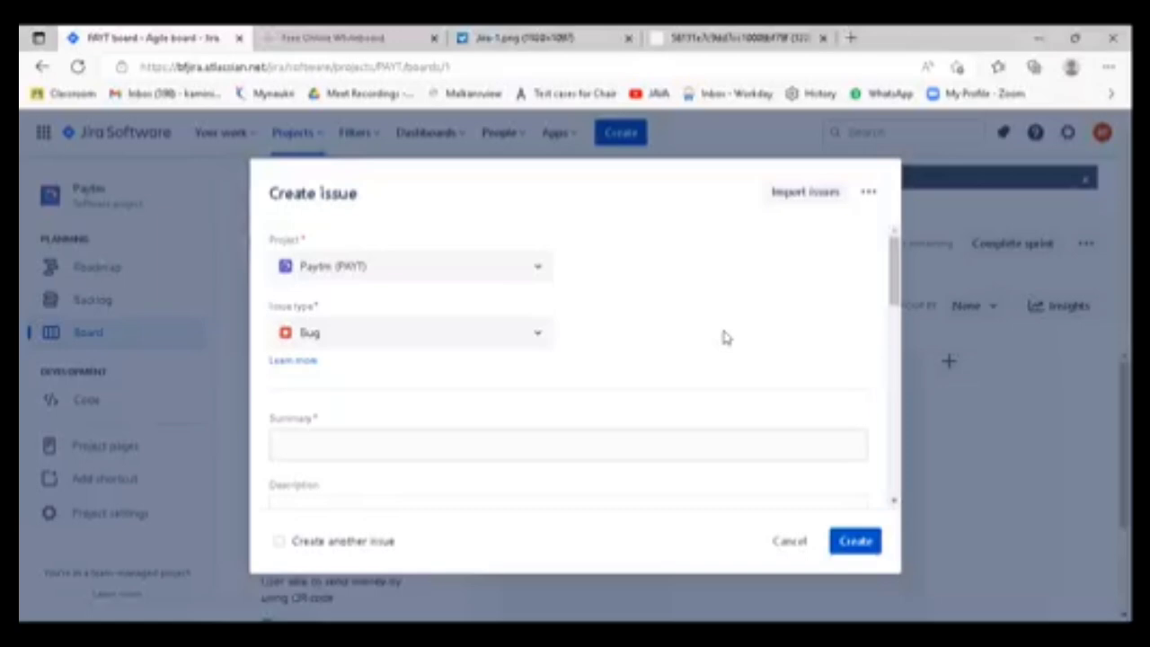
left_click(450, 440)
left_click_drag(324, 419, 268, 418)
left_click(757, 343)
scroll(758, 344, "down", 1)
scroll(758, 345, "up", 1)
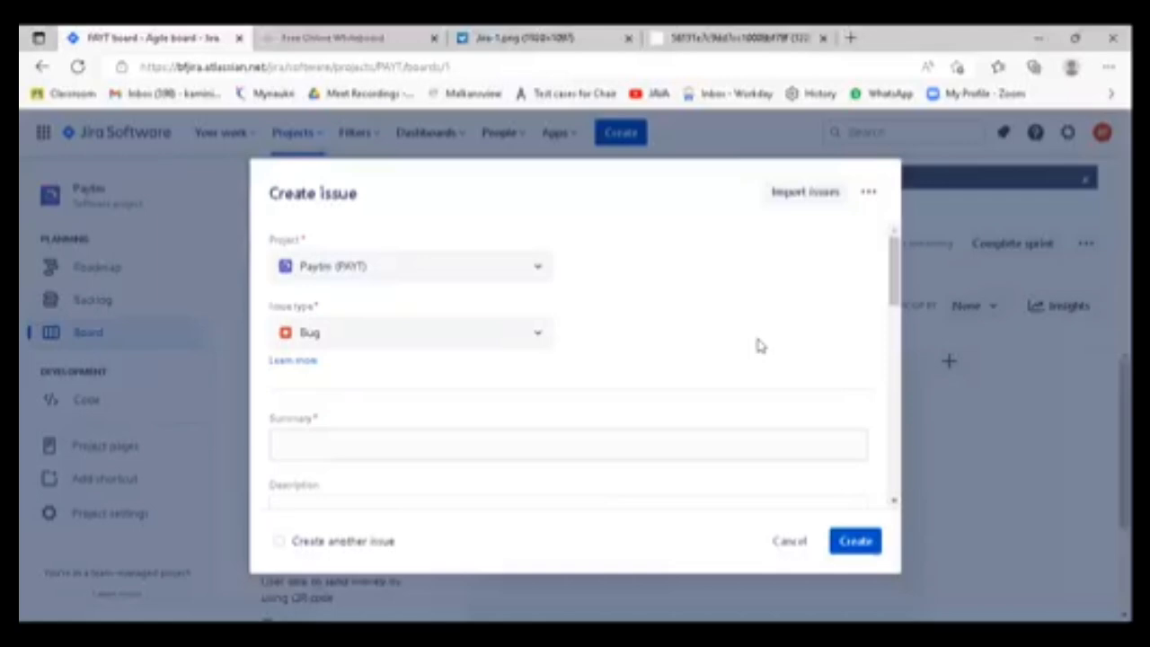
left_click(349, 449)
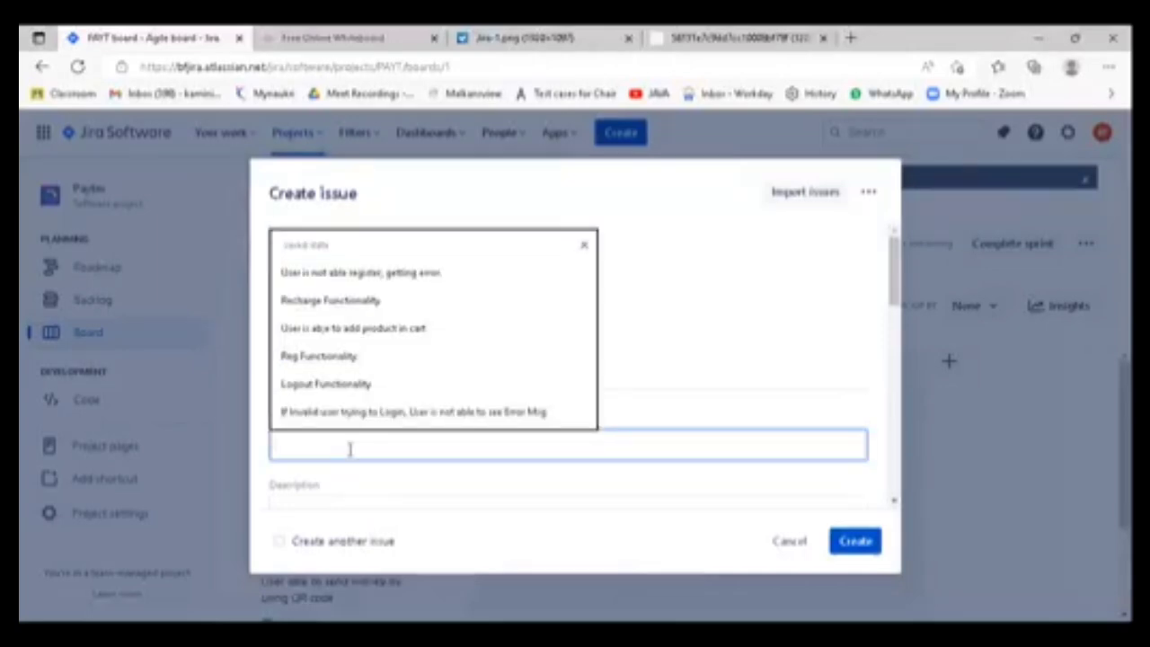
type("Users n")
key("BackSpace")
key("BackSpace")
key("BackSpace")
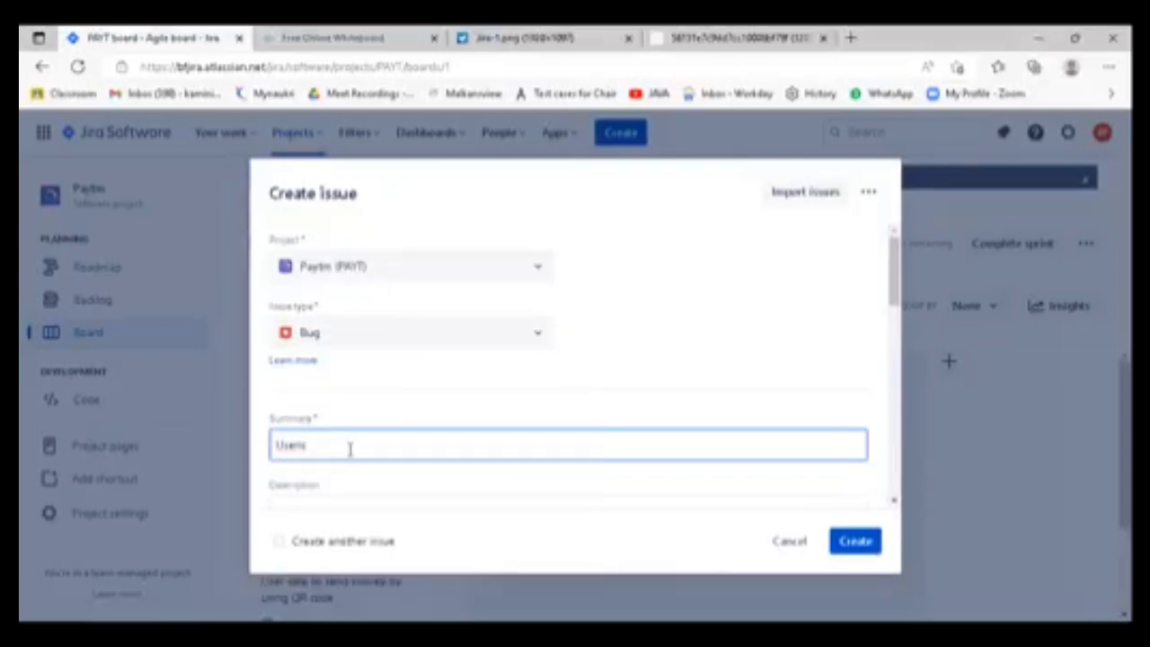
type("id")
key("BackSpace")
key("BackSpace")
key("BackSpace")
key("BackSpace")
key("BackSpace")
key("BackSpace")
key("BackSpace")
- Enter "Login Functionality is not working" as the bug's summary, with the spelling of "Functionality" corrected
type("Log")
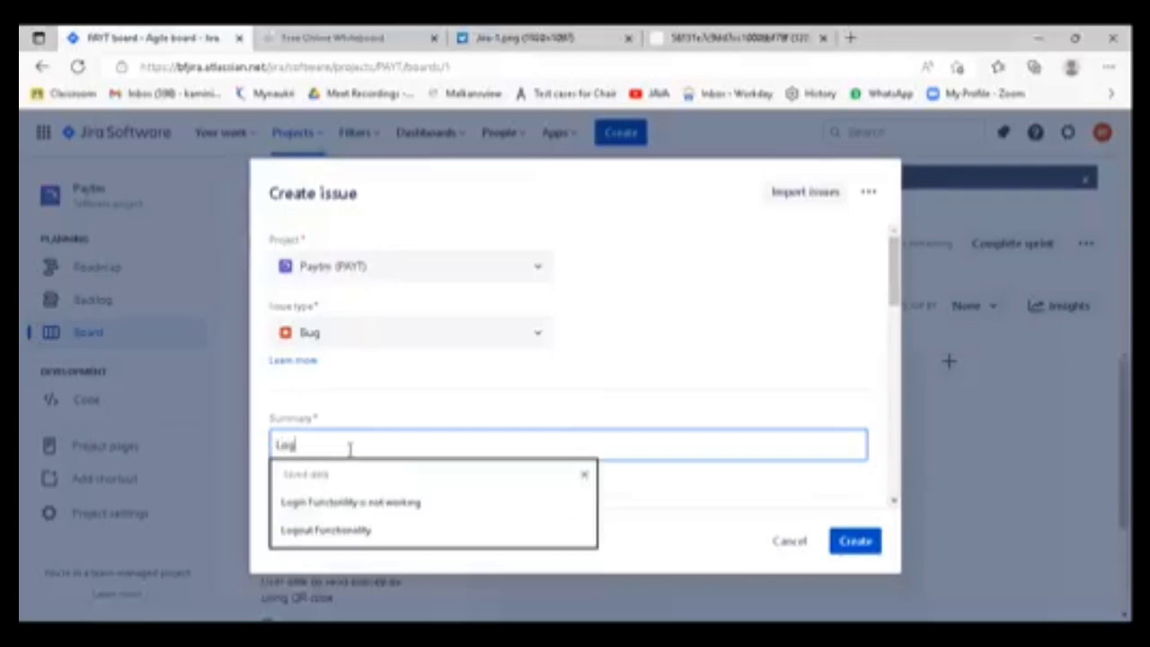
type("in Fu")
left_click(353, 502)
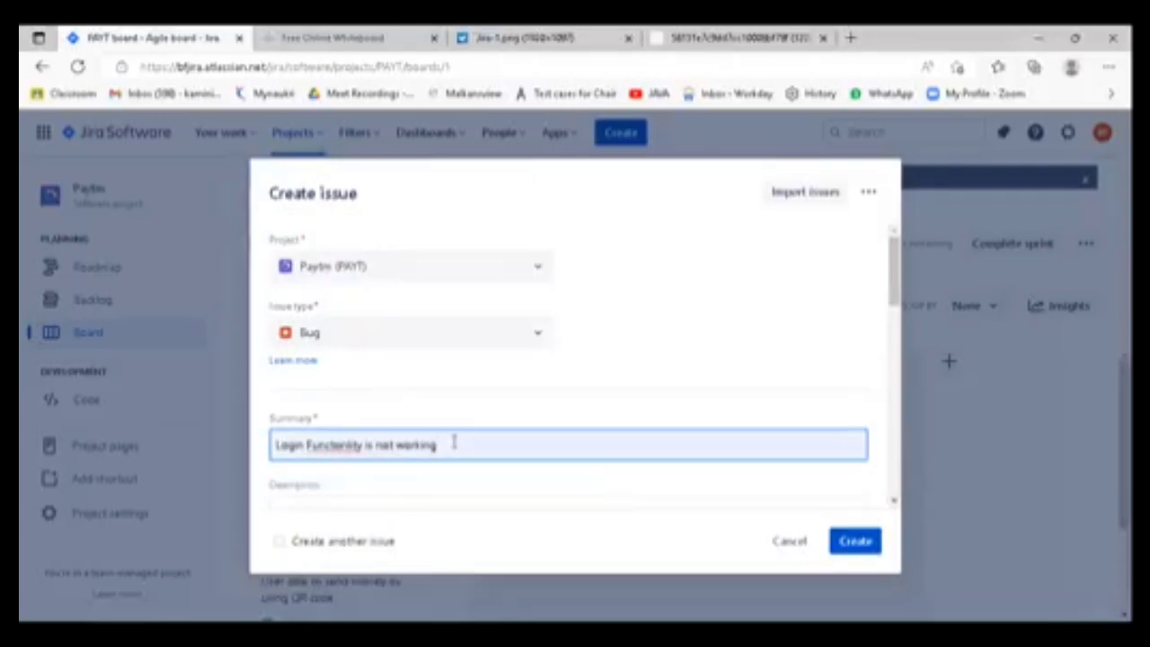
left_click(395, 94)
left_click(481, 452)
left_click(761, 361)
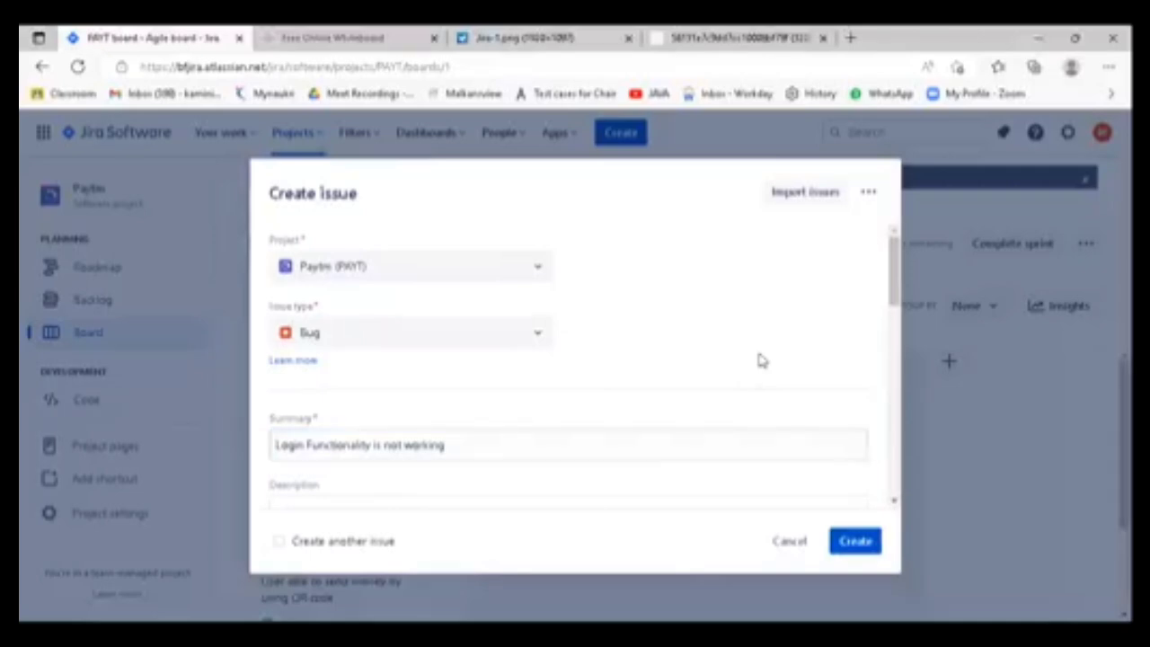
- Check the alternative issue types for the new issue, keeping it as a Bug
left_click_drag(325, 307, 269, 308)
left_click(542, 332)
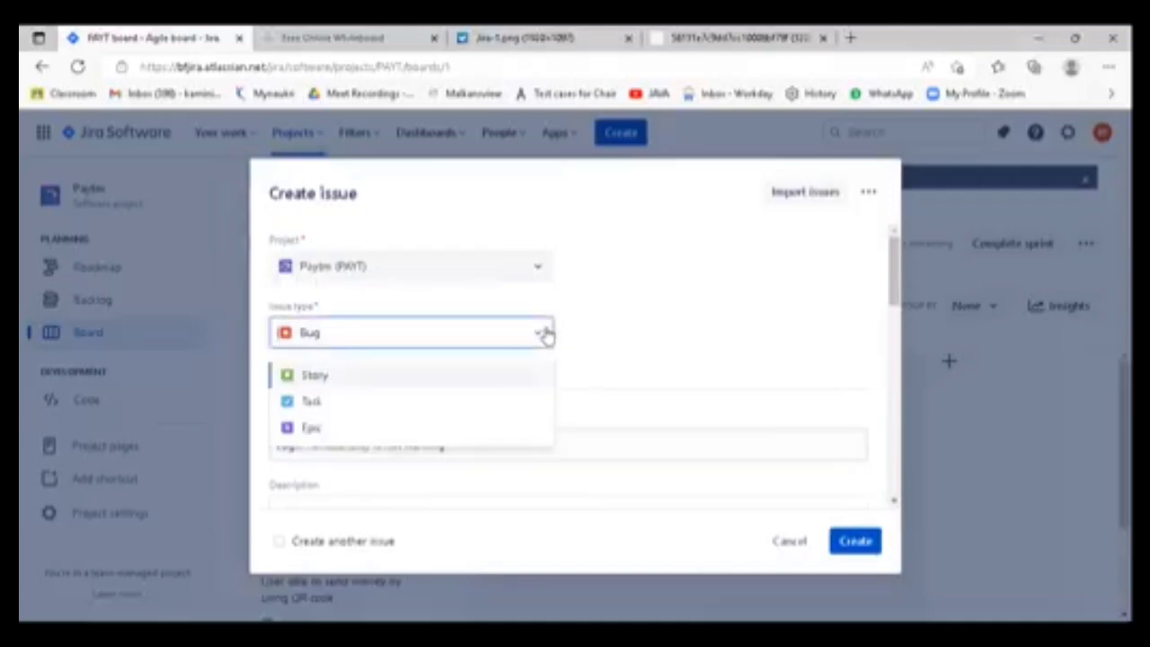
left_click(624, 329)
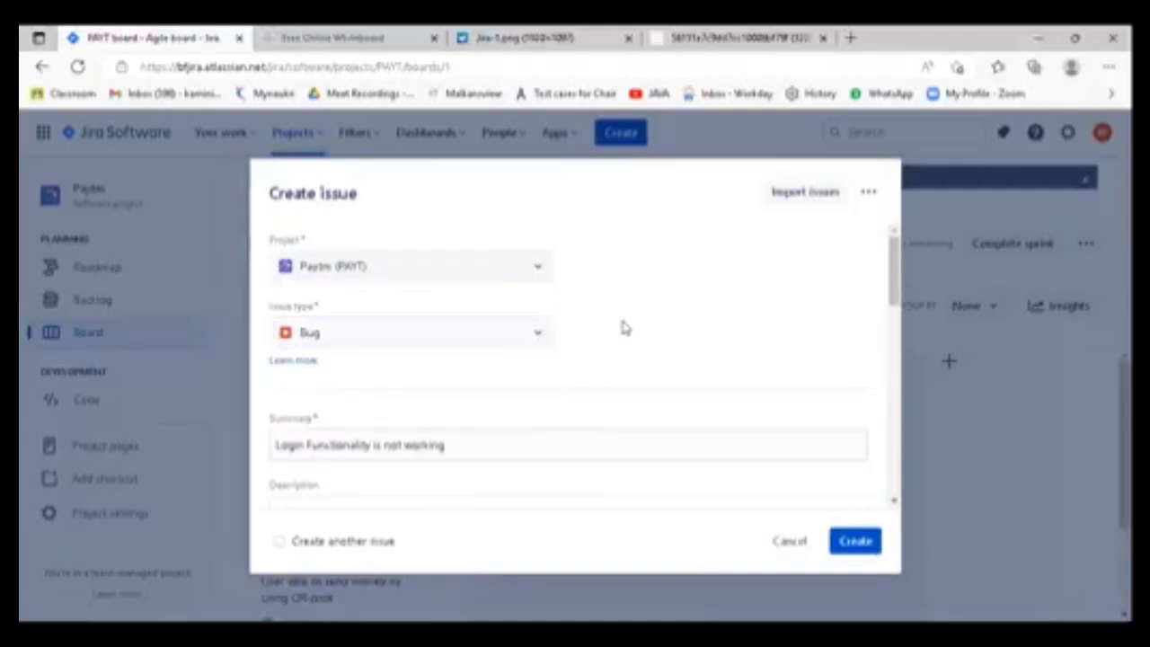
left_click(475, 341)
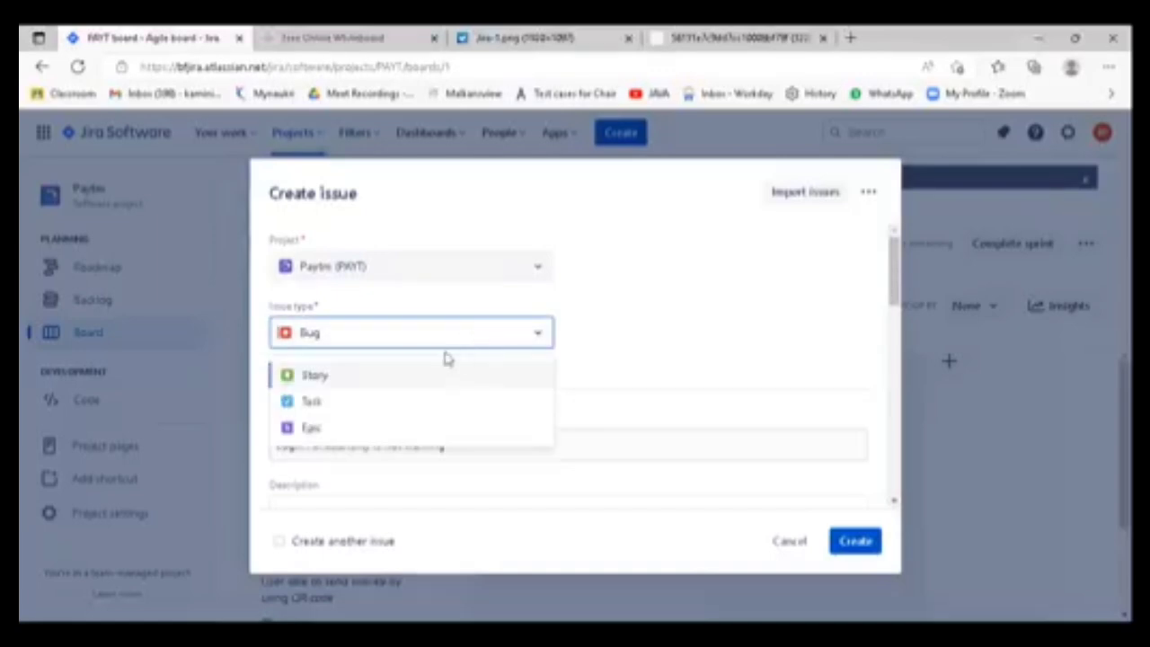
left_click(668, 335)
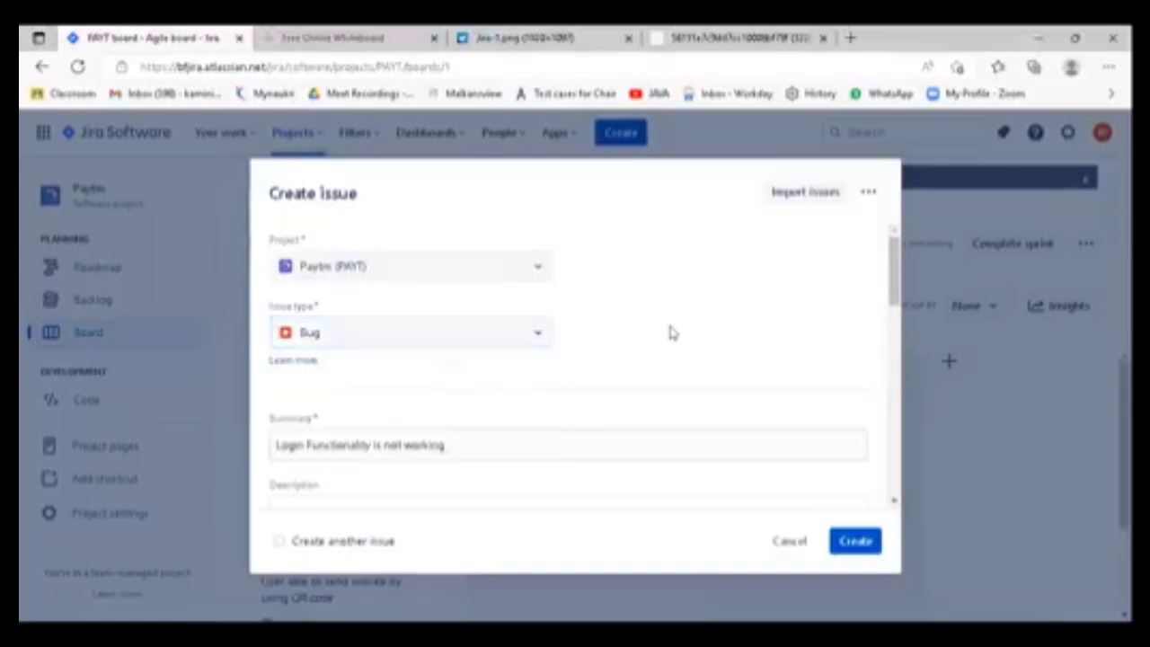
- Review the wording of the bug's summary in the new issue form
scroll(671, 341, "down", 1)
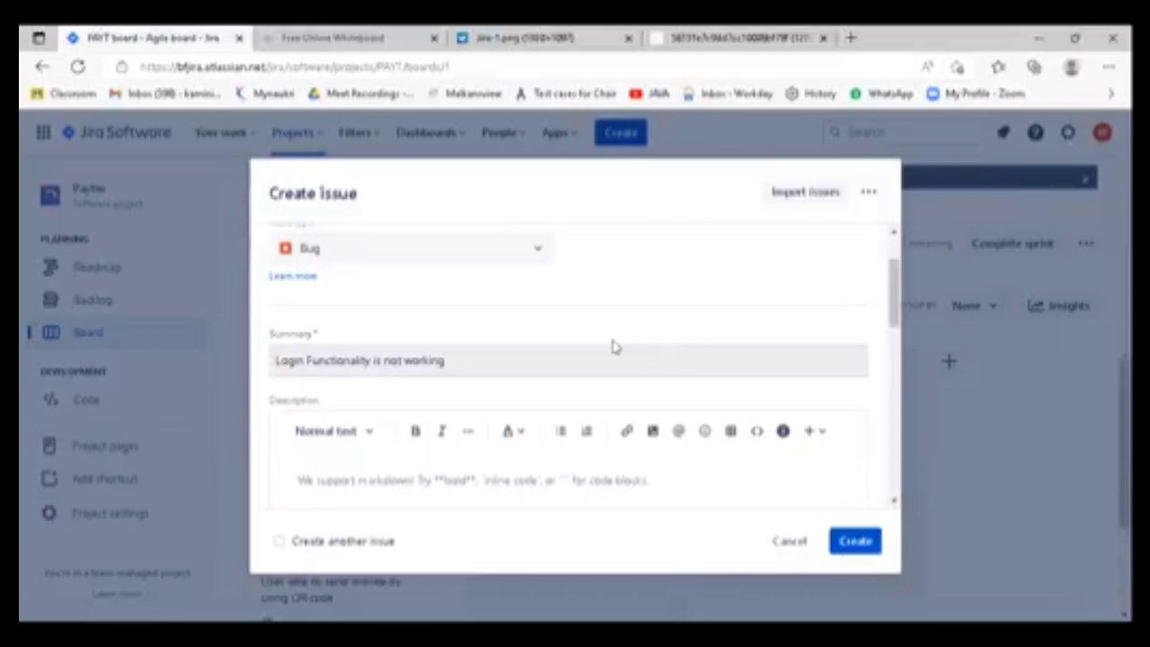
left_click_drag(465, 357, 257, 342)
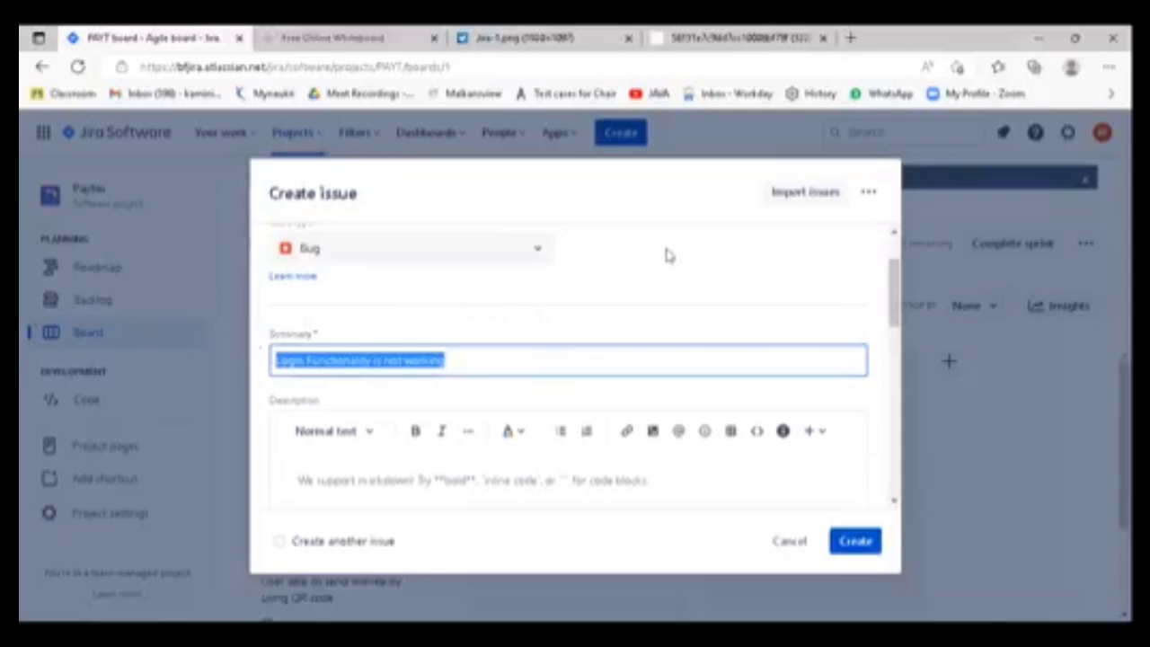
left_click(474, 402)
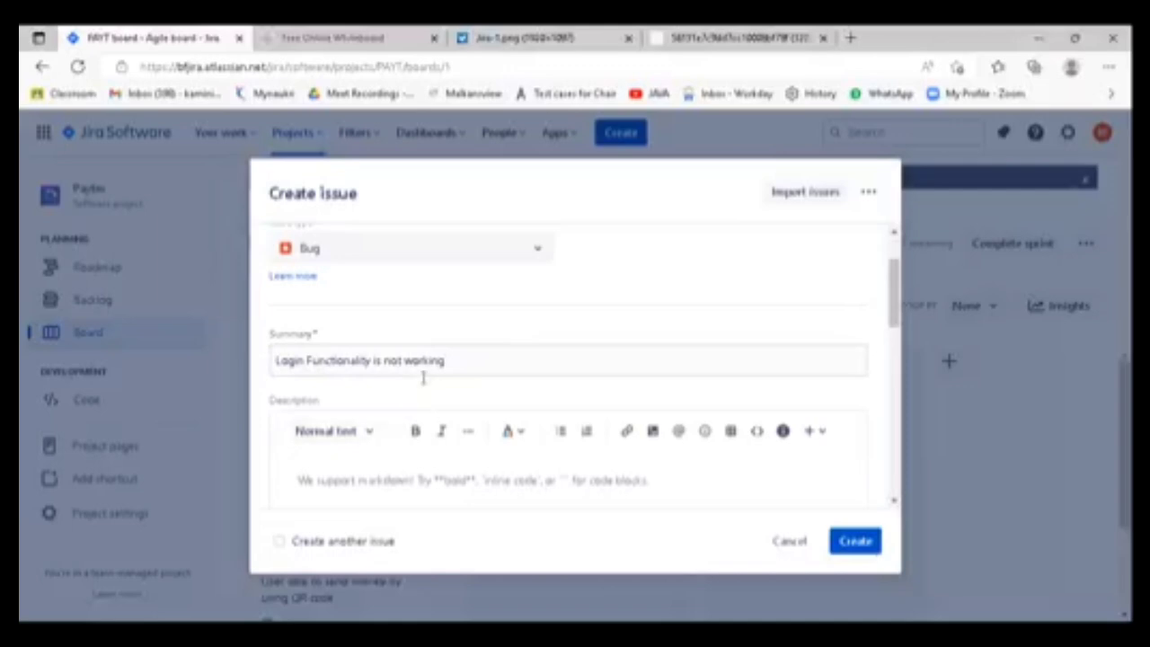
left_click(462, 361)
triple_click(443, 360)
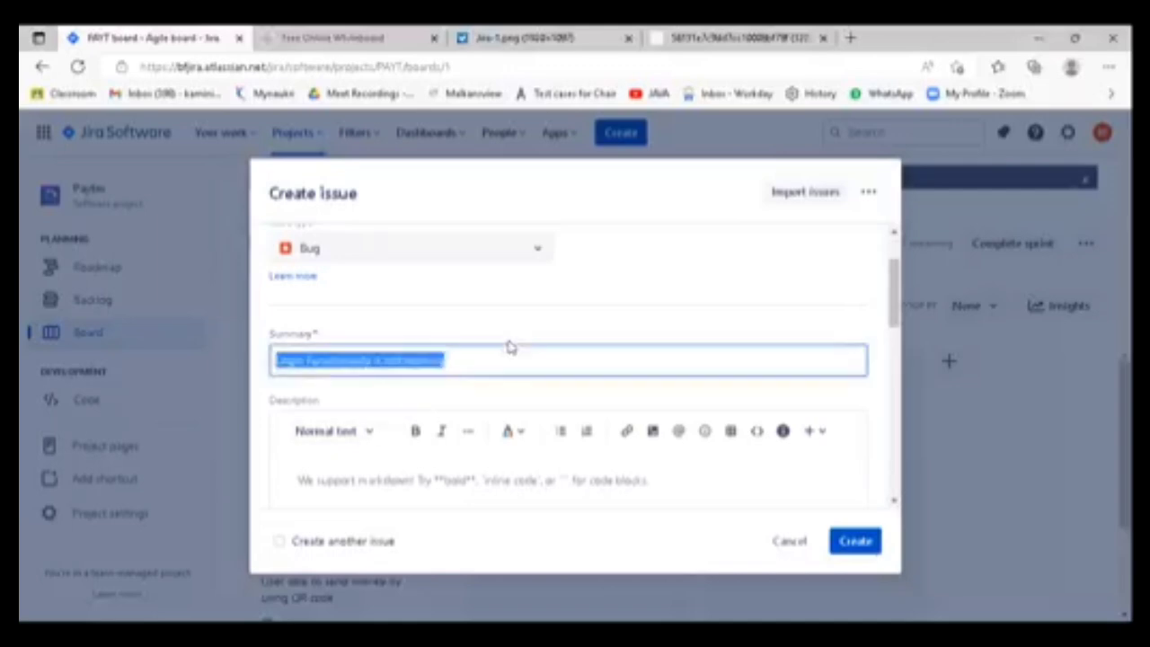
left_click(475, 360)
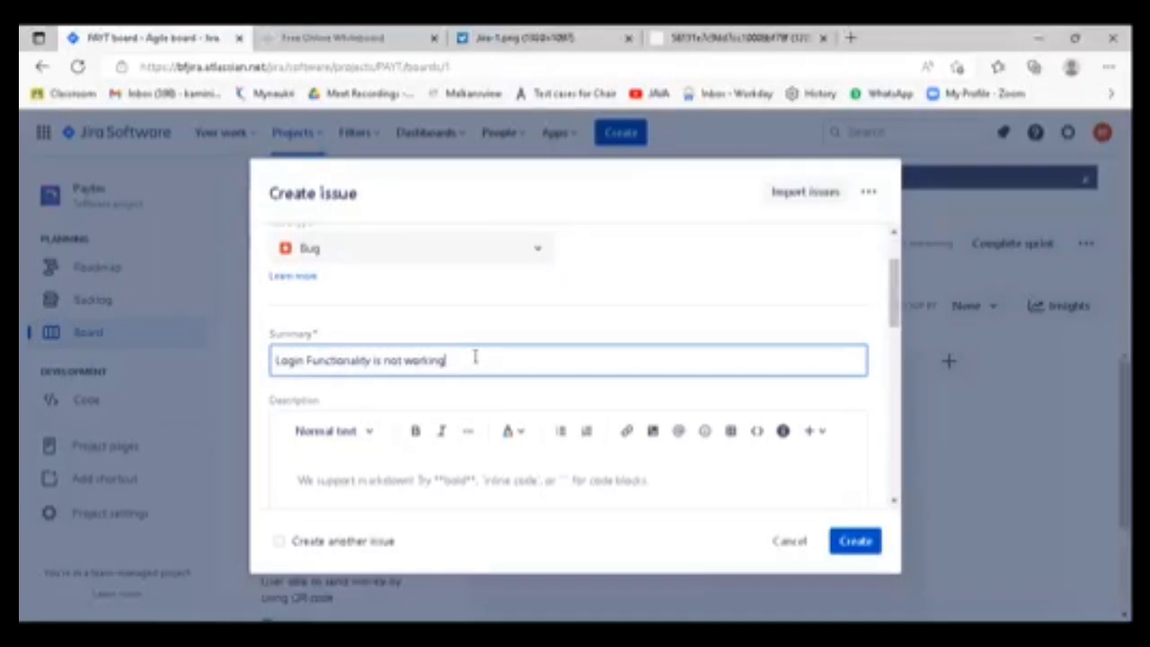
- Start the bug's description with the heading "Steps To Reproduce:", with the spelling of "Reproduce" corrected
left_click(370, 472)
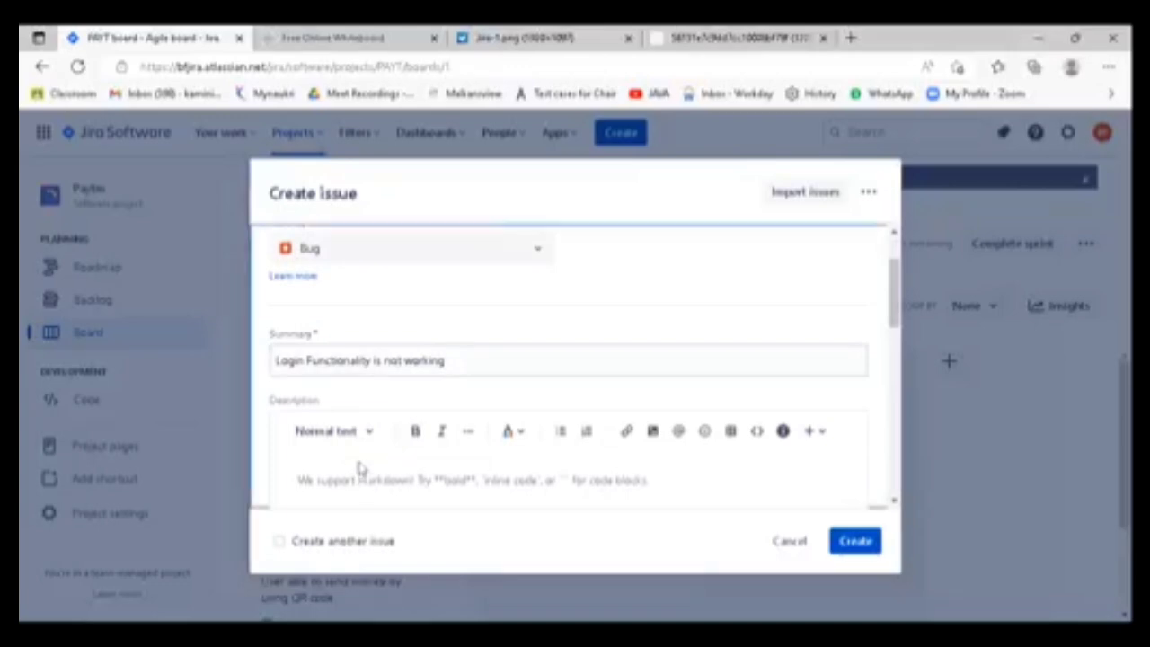
left_click(377, 480)
type("Ste")
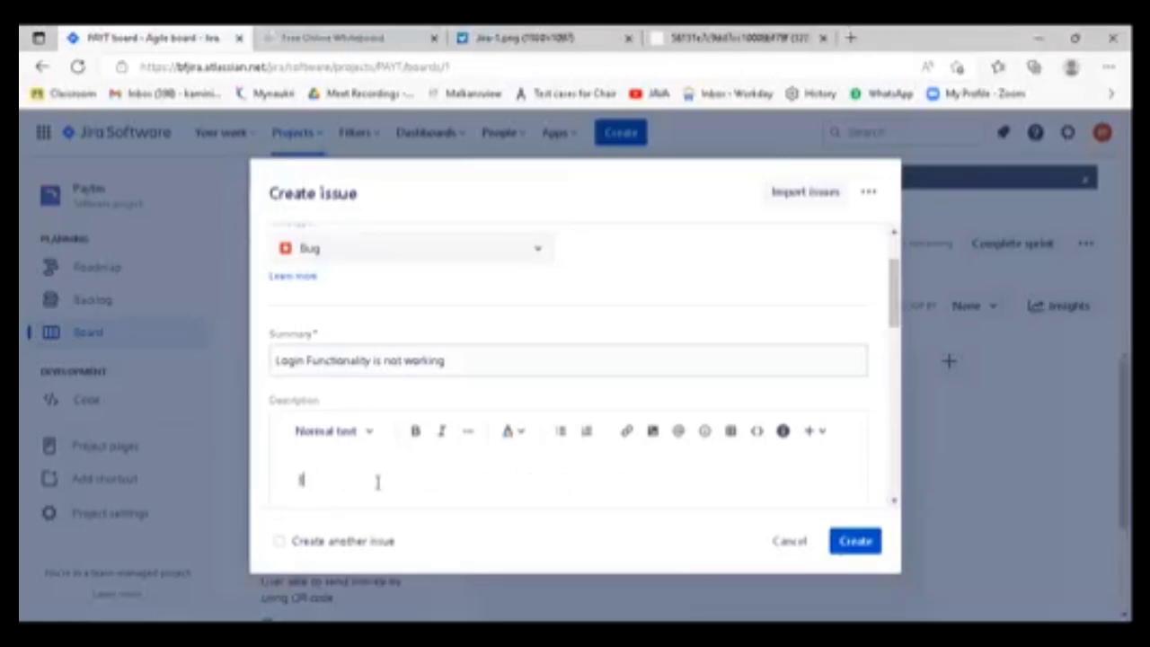
type("ps")
type(" To Report")
type("duce")
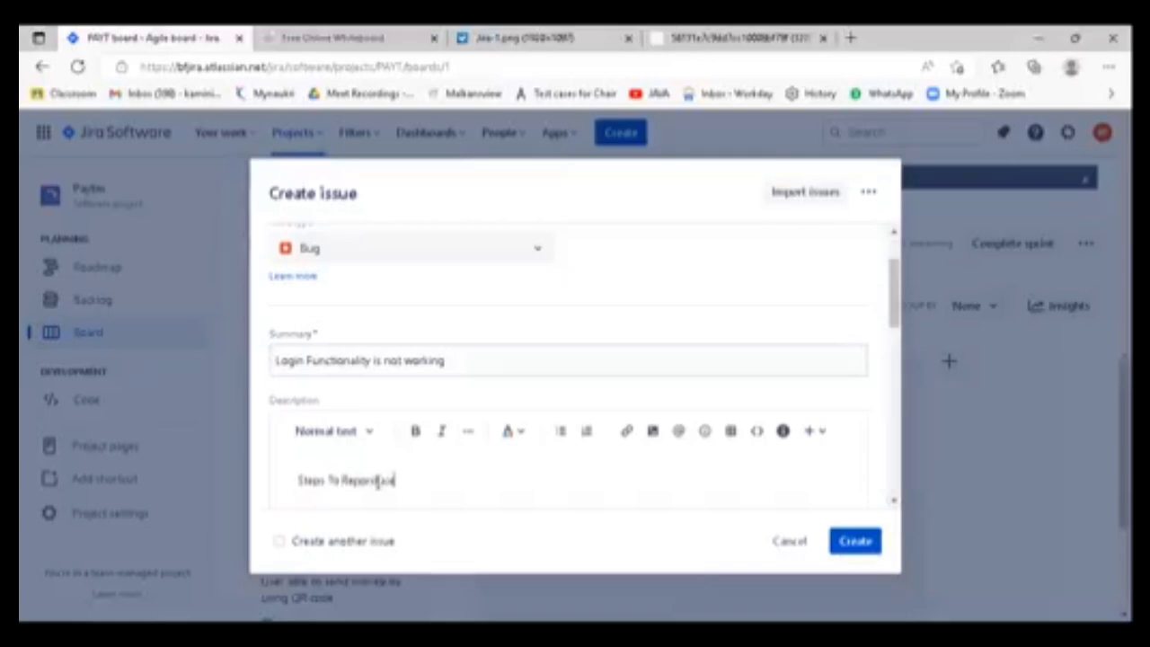
key("Return")
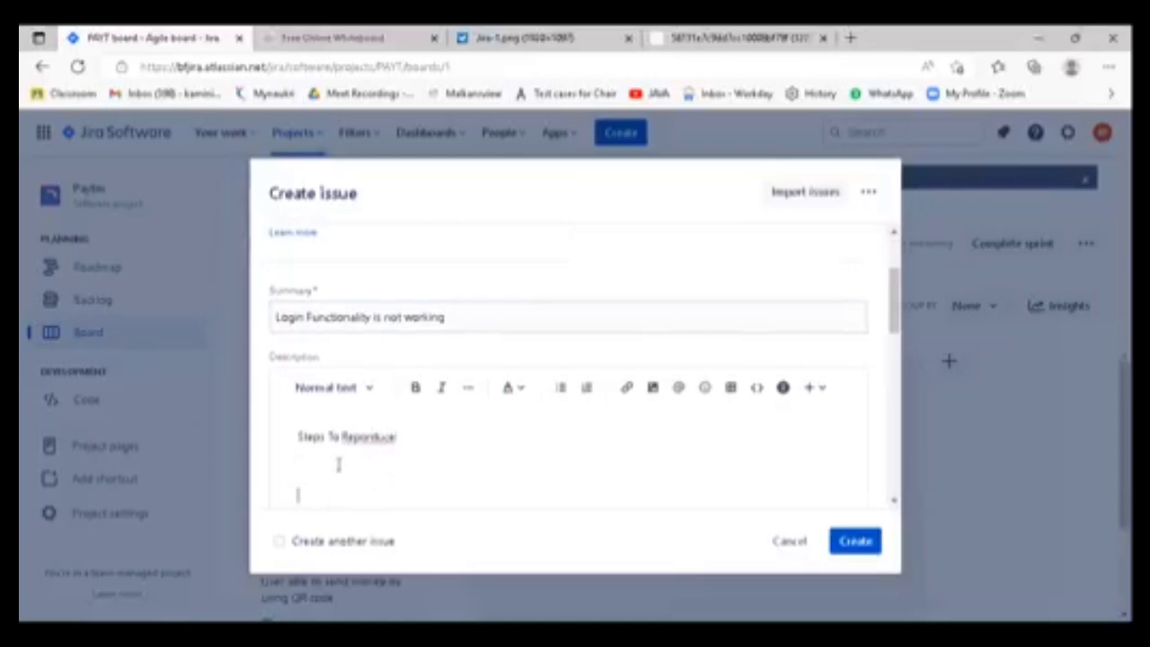
right_click(367, 438)
left_click(441, 53)
key("BackSpace")
key("Return")
- Compare the description heading with the bug's summary text
double_click(313, 436)
left_click(329, 462)
left_click_drag(466, 317, 278, 342)
left_click(402, 452)
triple_click(455, 314)
left_click(375, 465)
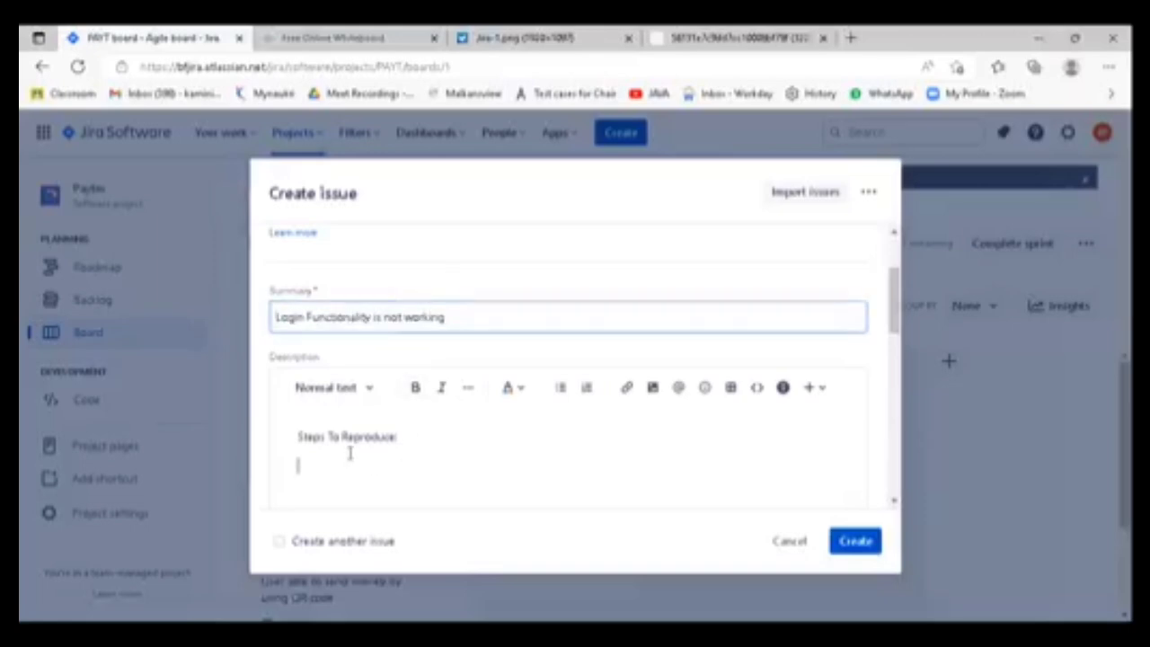
- Begin a numbered list under the heading with "Enter URL in chrom" as the first reproduction step
type("1. ")
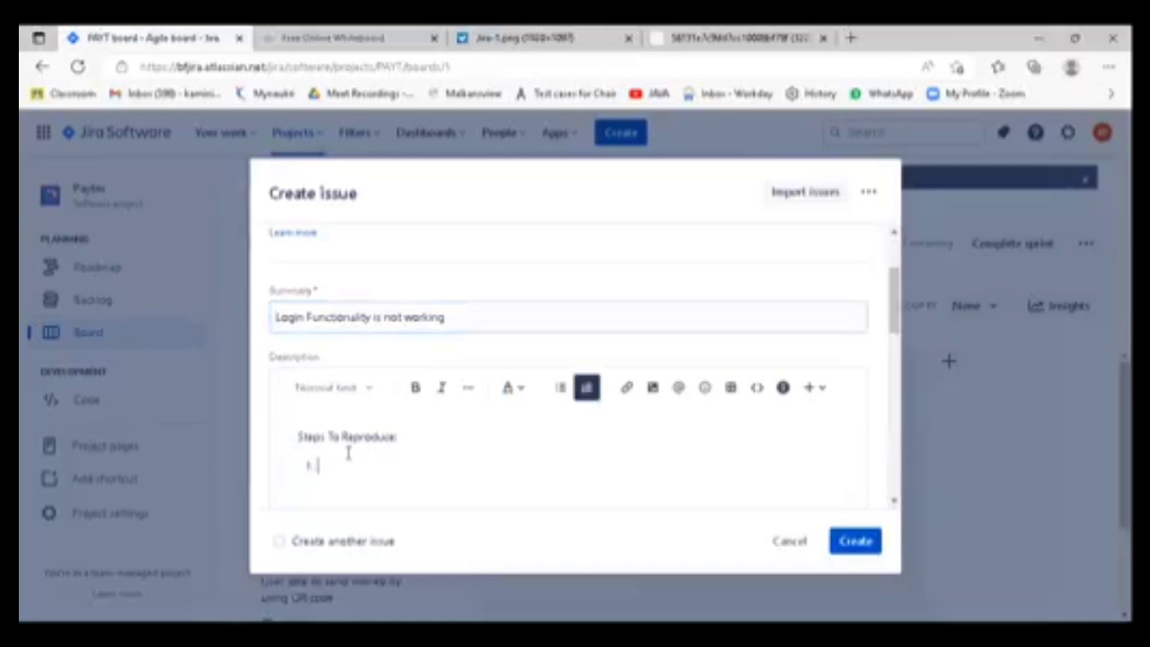
type("Enter URL in chrom")
key("Return")
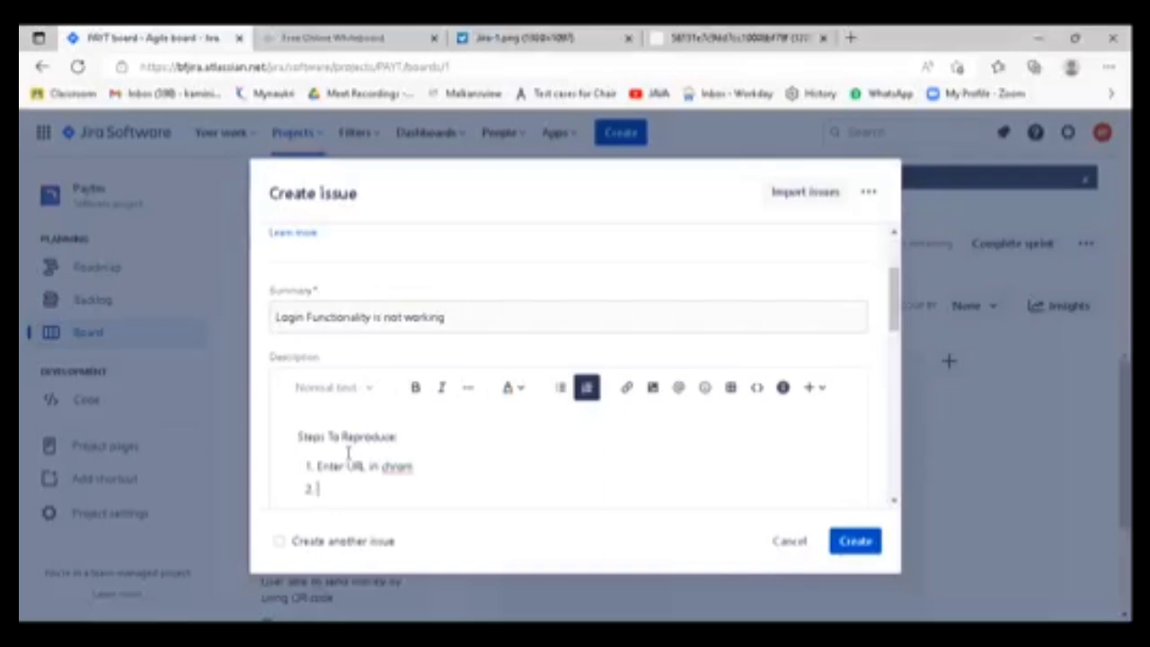
- Add "Enter Username" and "Enter Password" as the second and third numbered reproduction steps
type("eNTER")
key("BackSpace")
key("BackSpace")
key("BackSpace")
key("BackSpace")
key("BackSpace")
key("BackSpace")
type("Enter Username")
key("Return")
type("Enter Password")
key("Return")
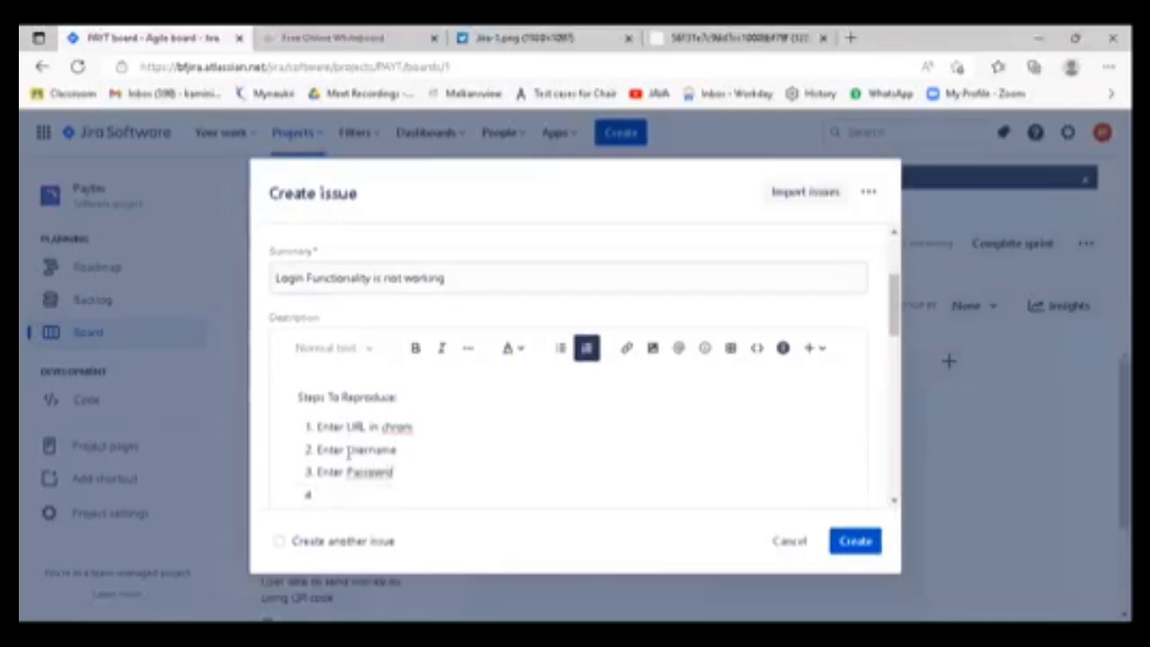
- Add "Click on Login Button" as the fourth numbered reproduction step
type("Click on Login Butt")
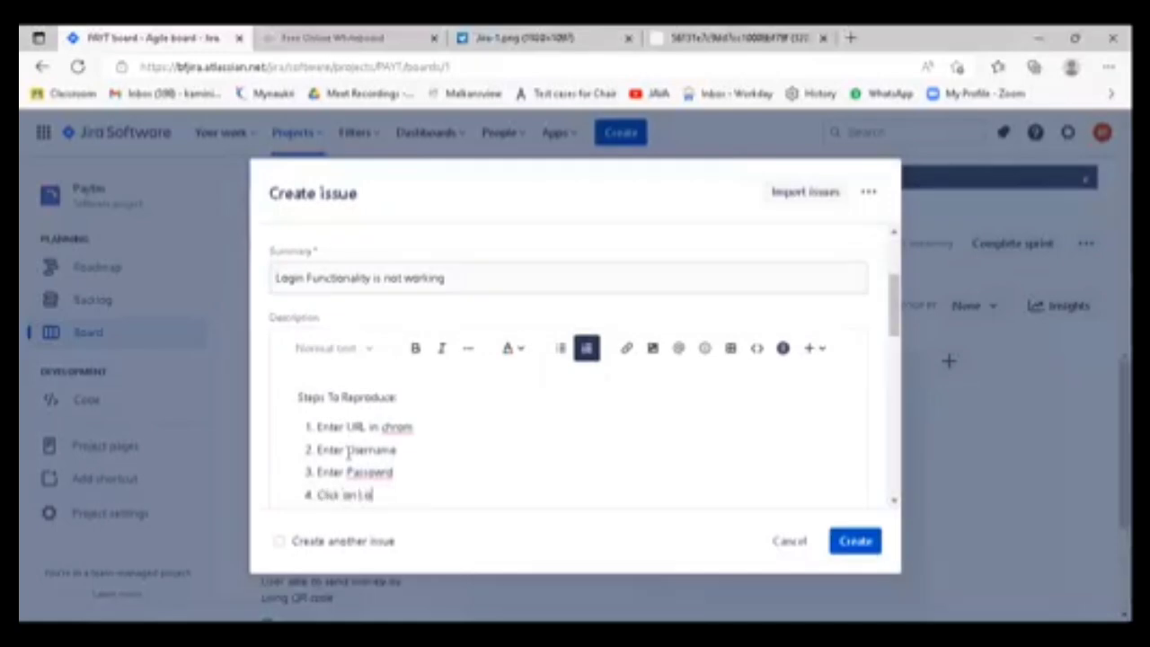
key("BackSpace")
key("BackSpace")
type("tton")
- Review the "Steps To Reproduce:" heading and the four numbered steps in the description
left_click_drag(428, 495, 308, 422)
left_click(432, 466)
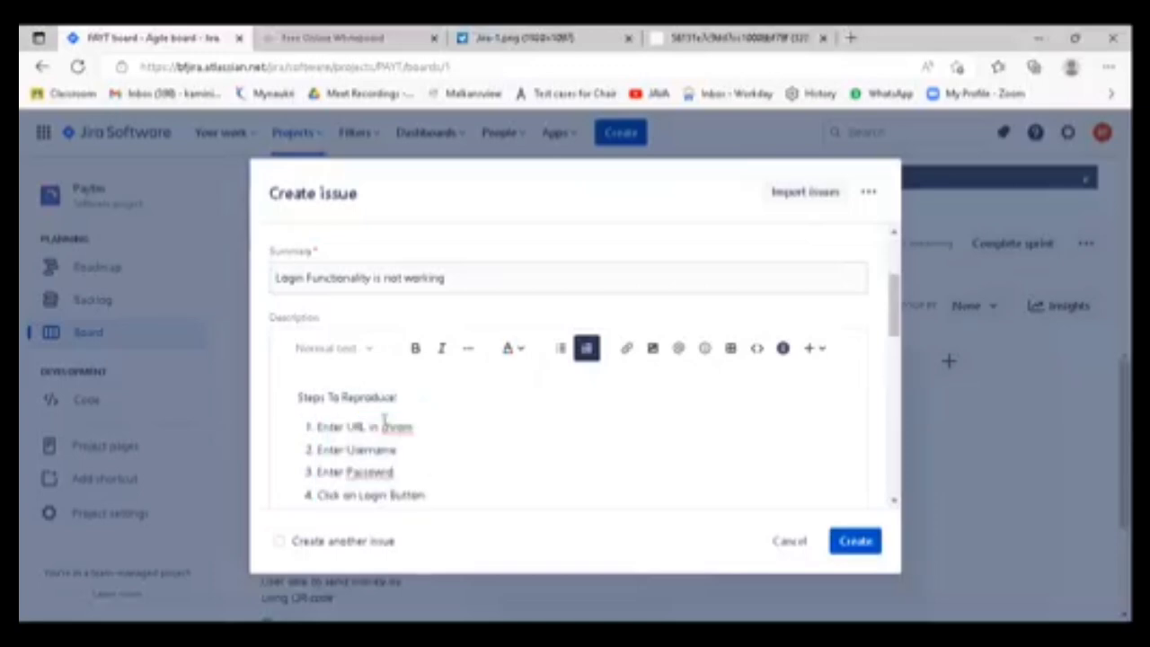
double_click(364, 397)
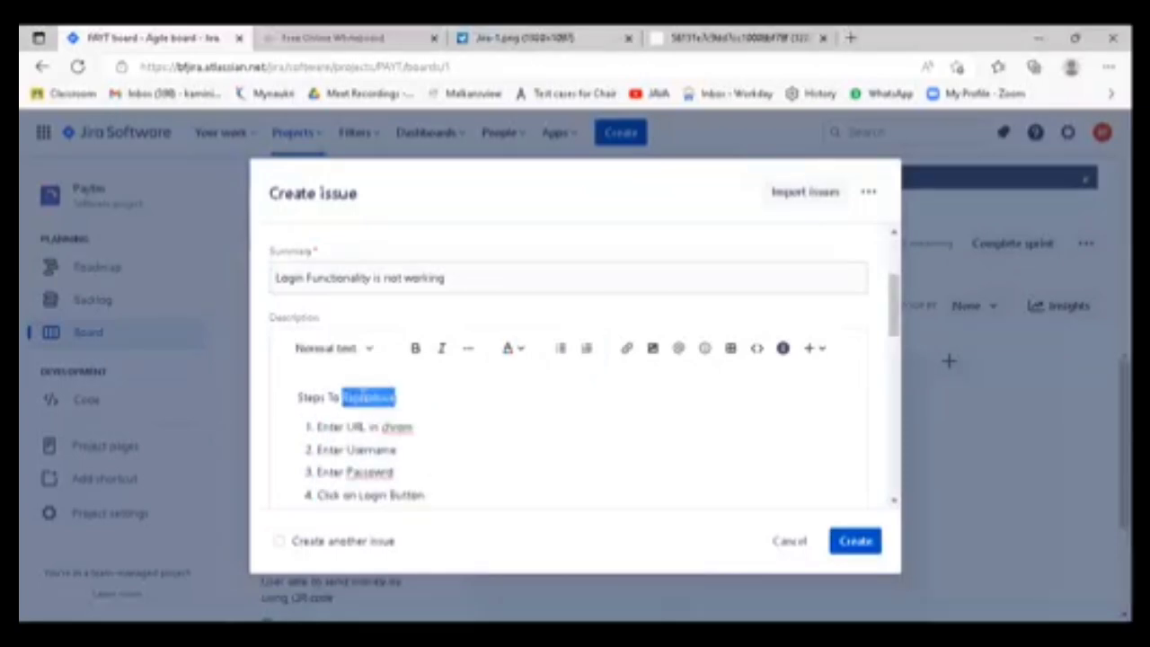
left_click(420, 464)
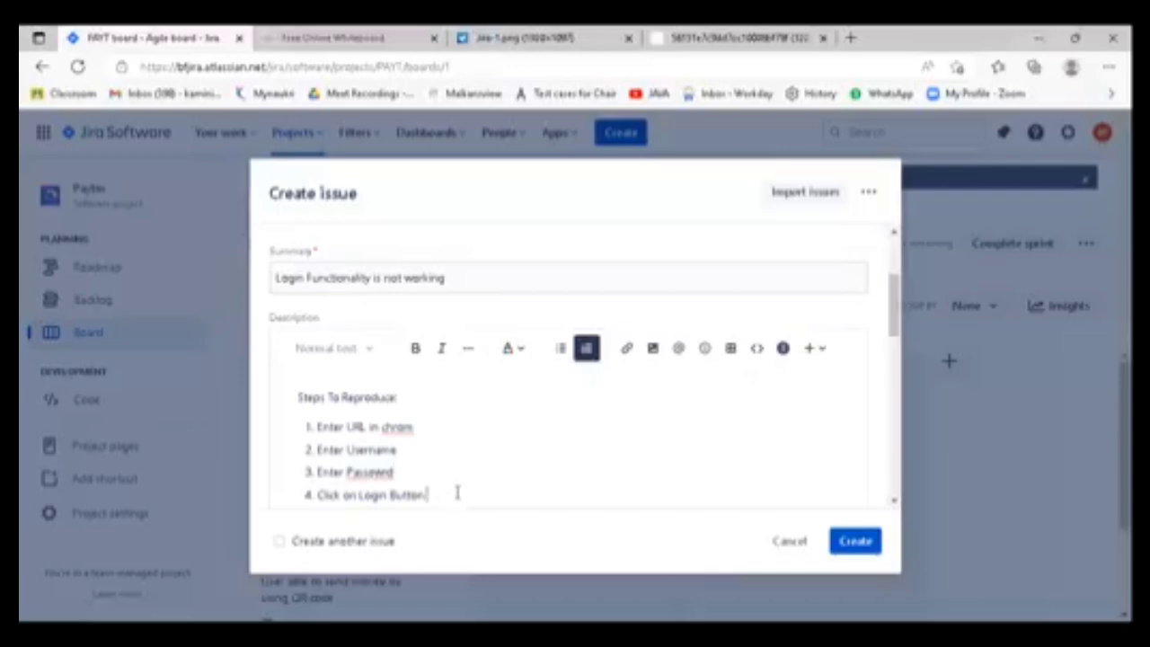
left_click_drag(300, 399, 406, 396)
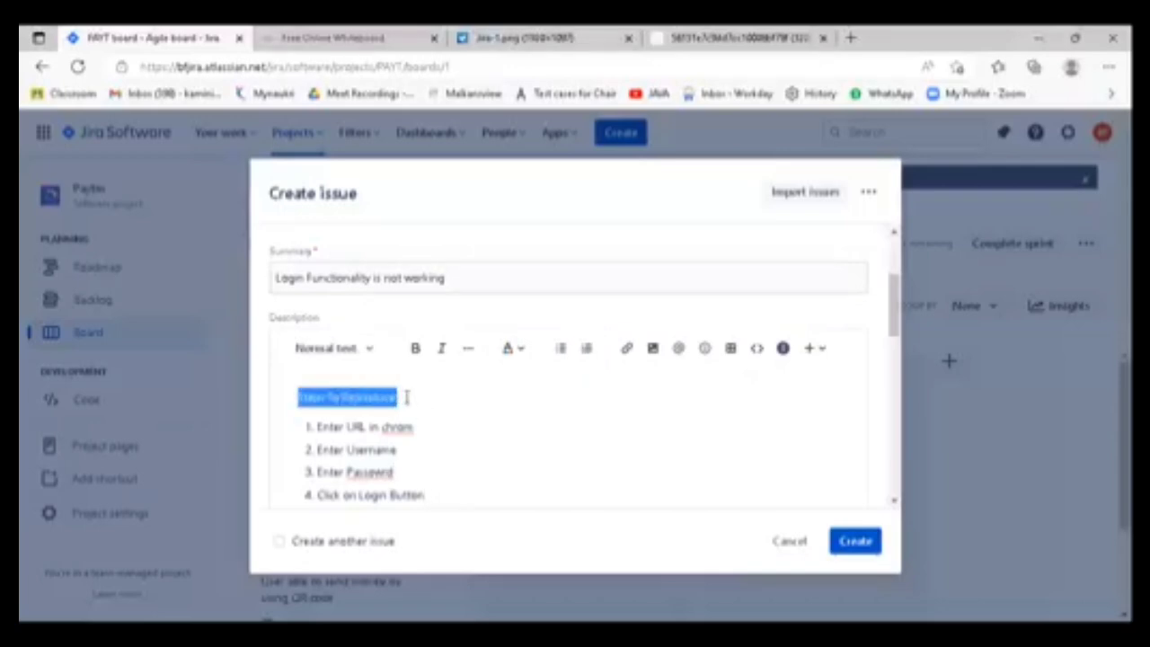
left_click_drag(434, 495, 311, 440)
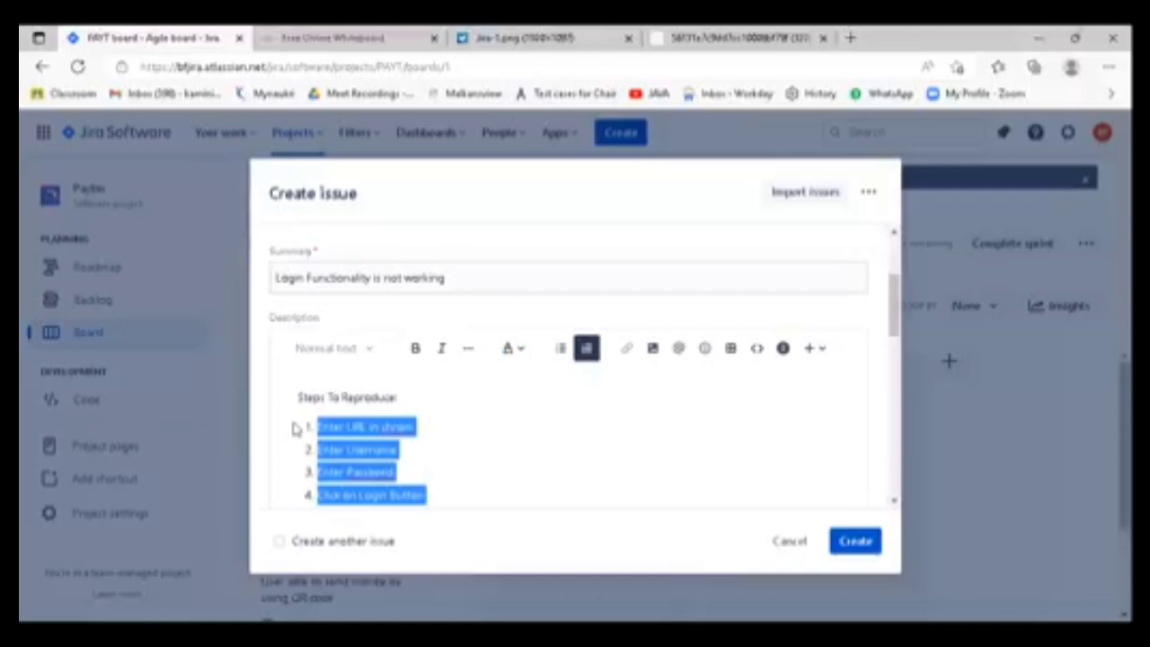
left_click_drag(449, 495, 319, 441)
left_click(453, 496)
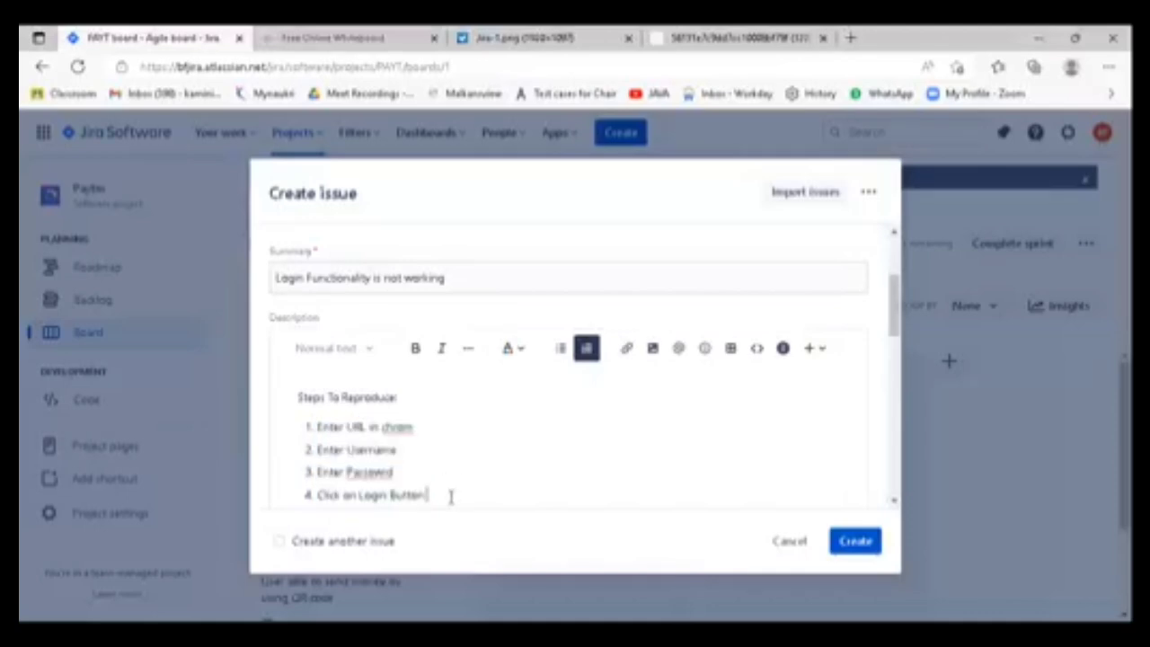
- End the numbered list and add the line "Expected Result: User is able to login successfully" to the description
key("Return")
key("Return")
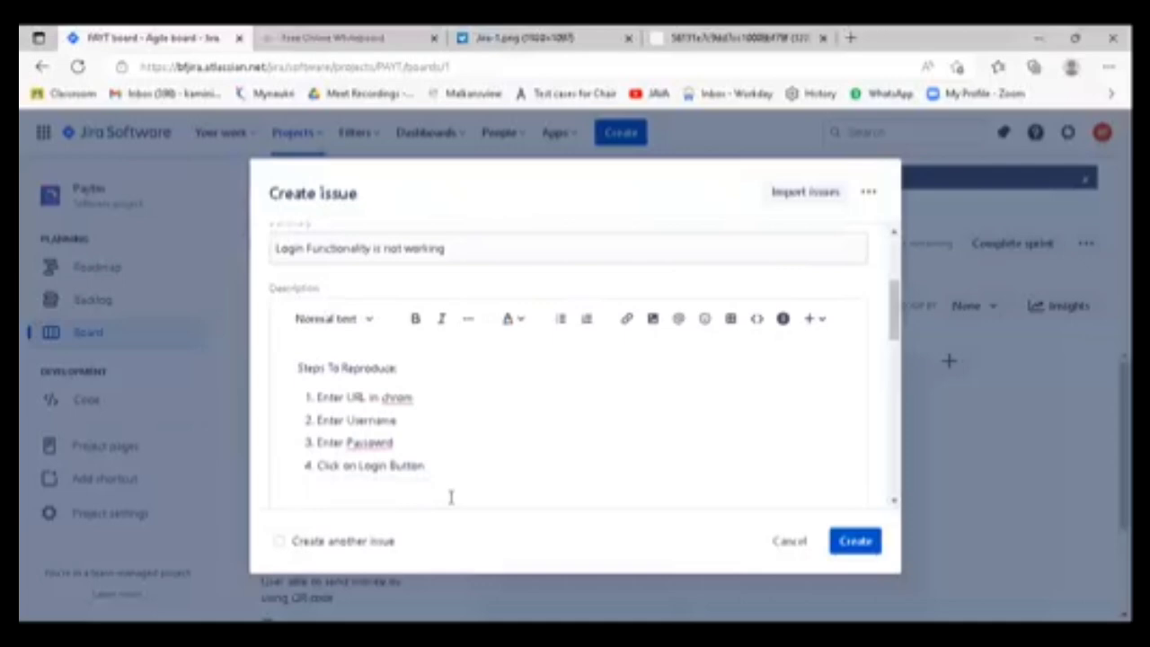
type("Expected Result")
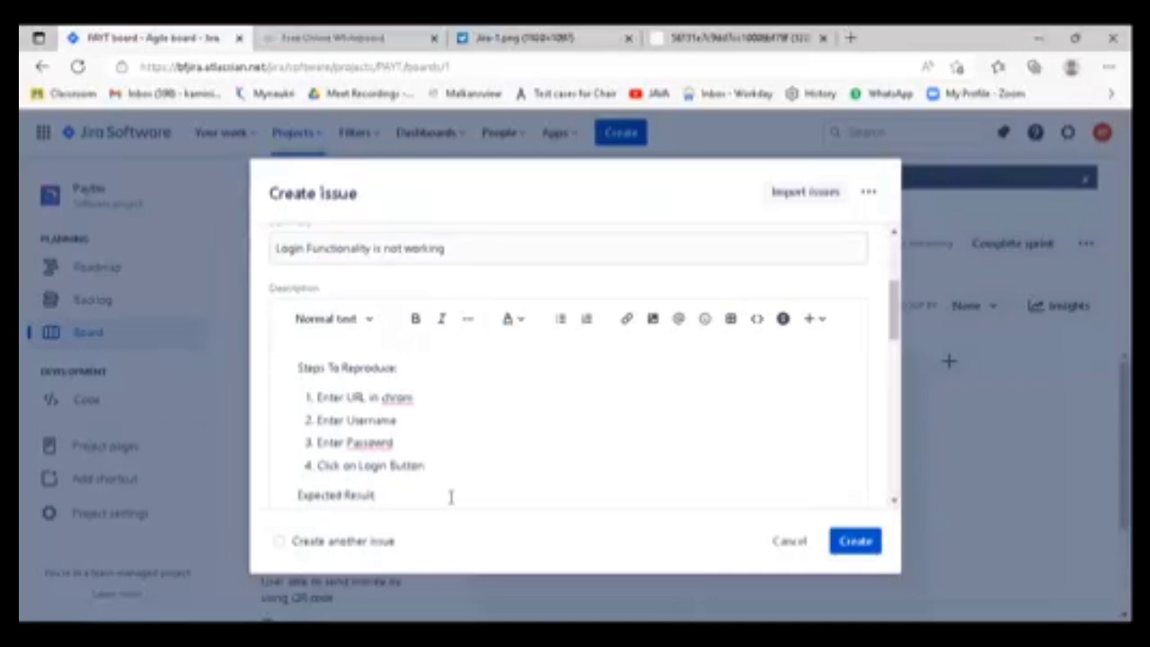
type(": User is able to login successfully")
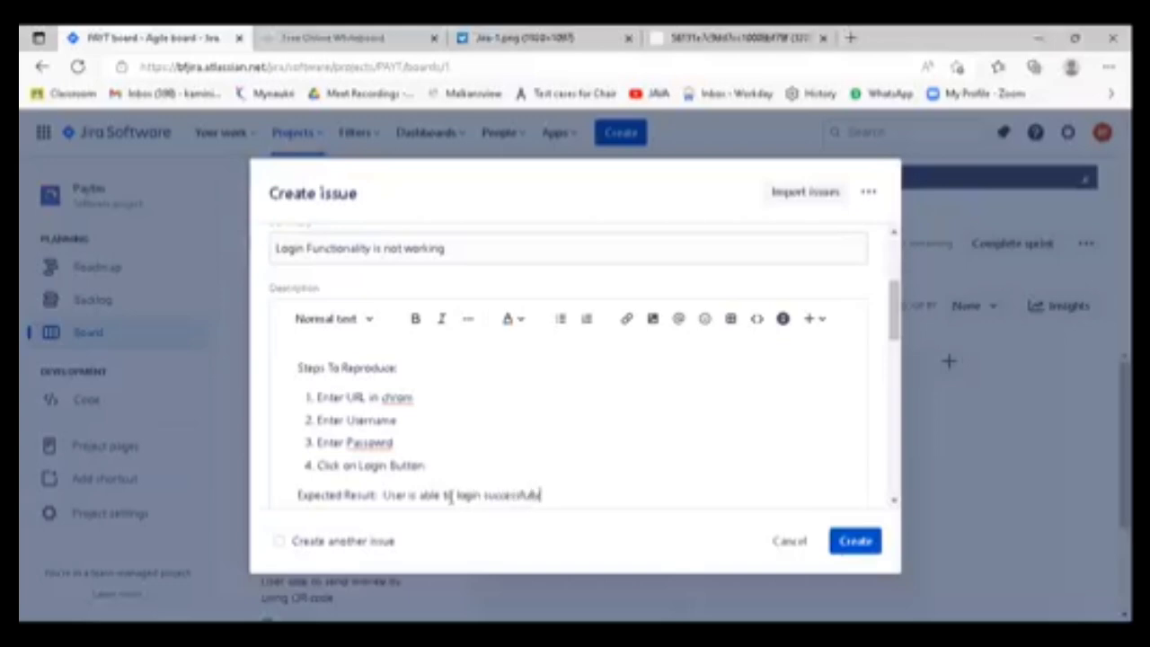
key("Return")
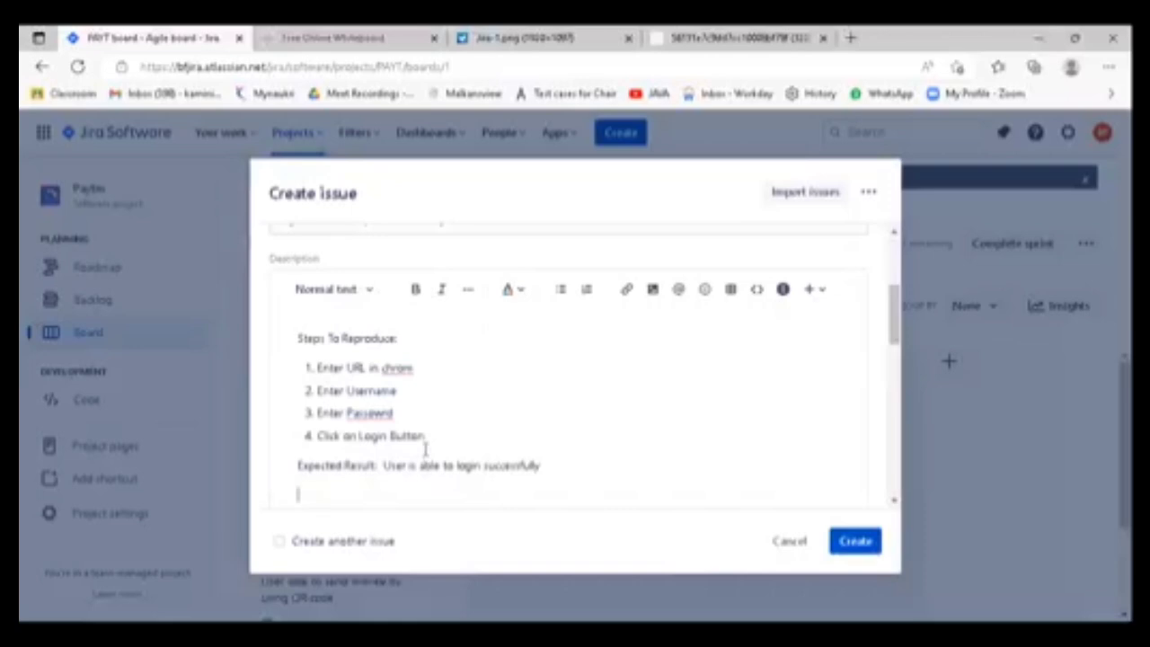
- Finish the expected result sentence with a period and start an "Actual Result" line below it
left_click_drag(408, 341, 278, 338)
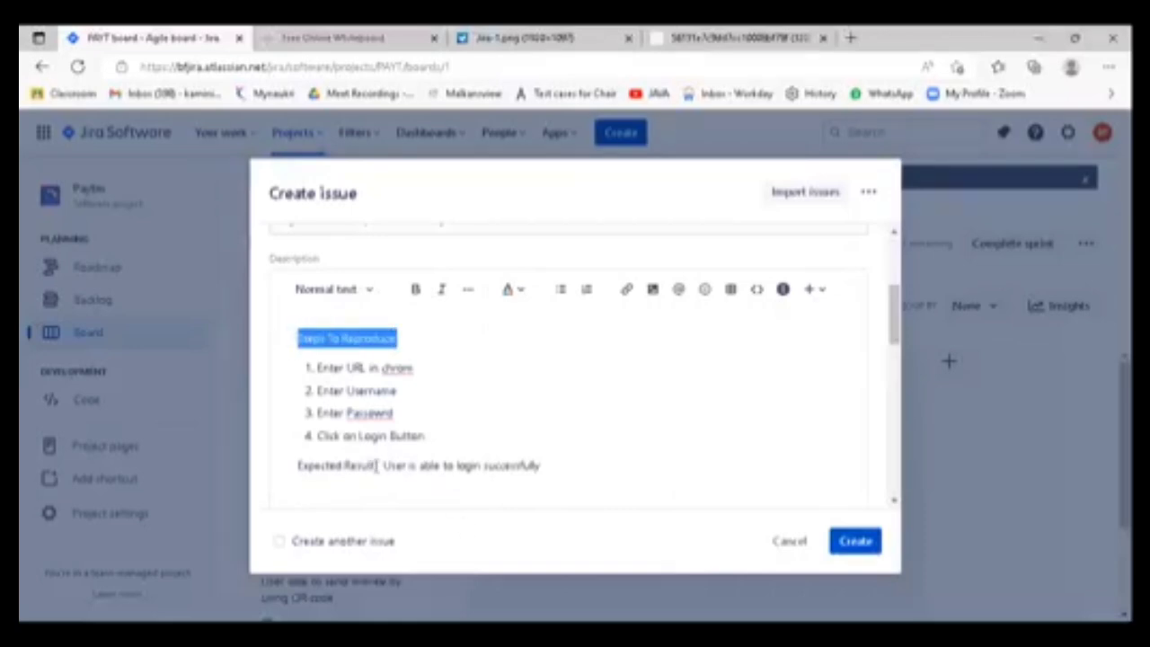
left_click_drag(378, 465, 298, 465)
left_click(554, 466)
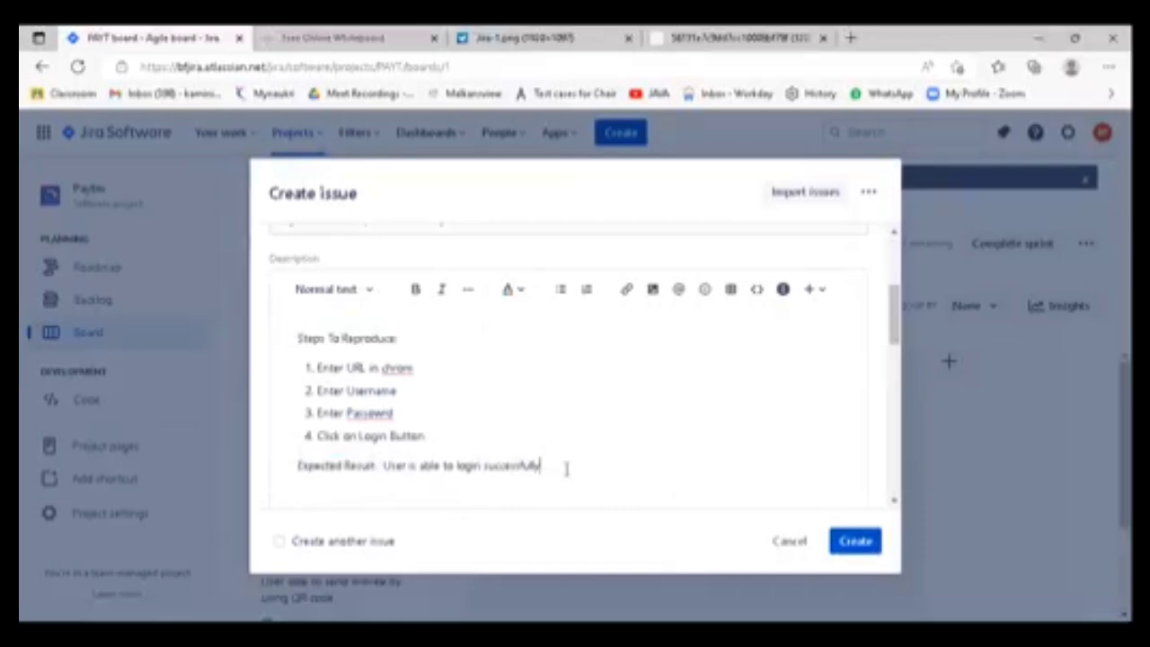
key("Return")
type("Actual Result")
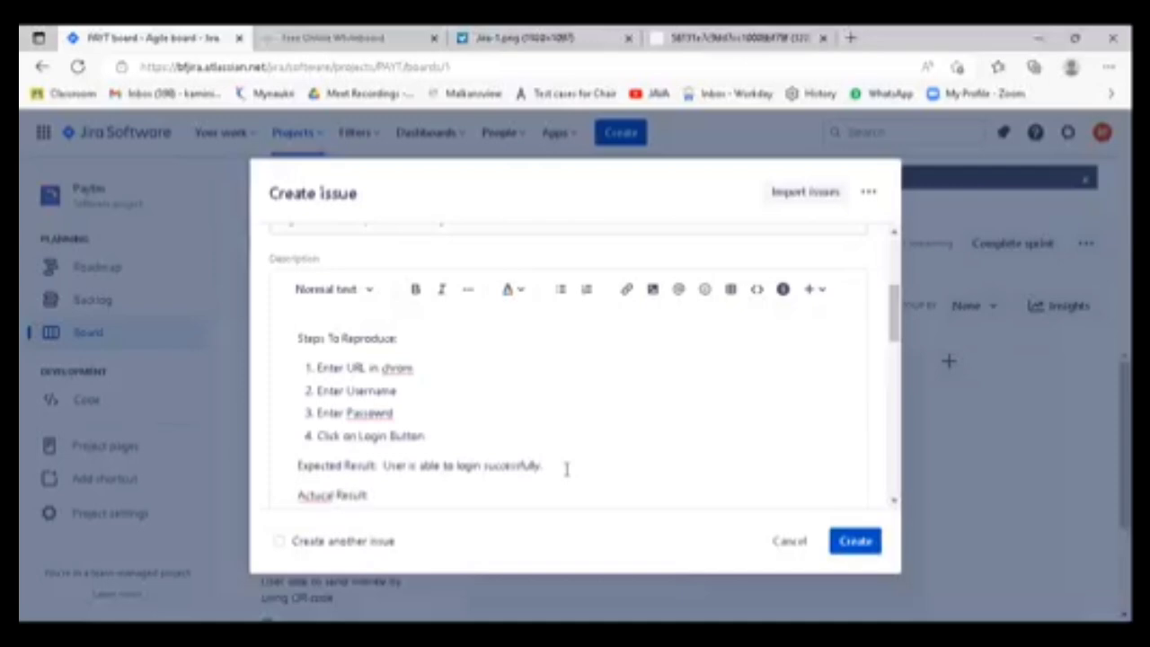
type(": User is not able to login ")
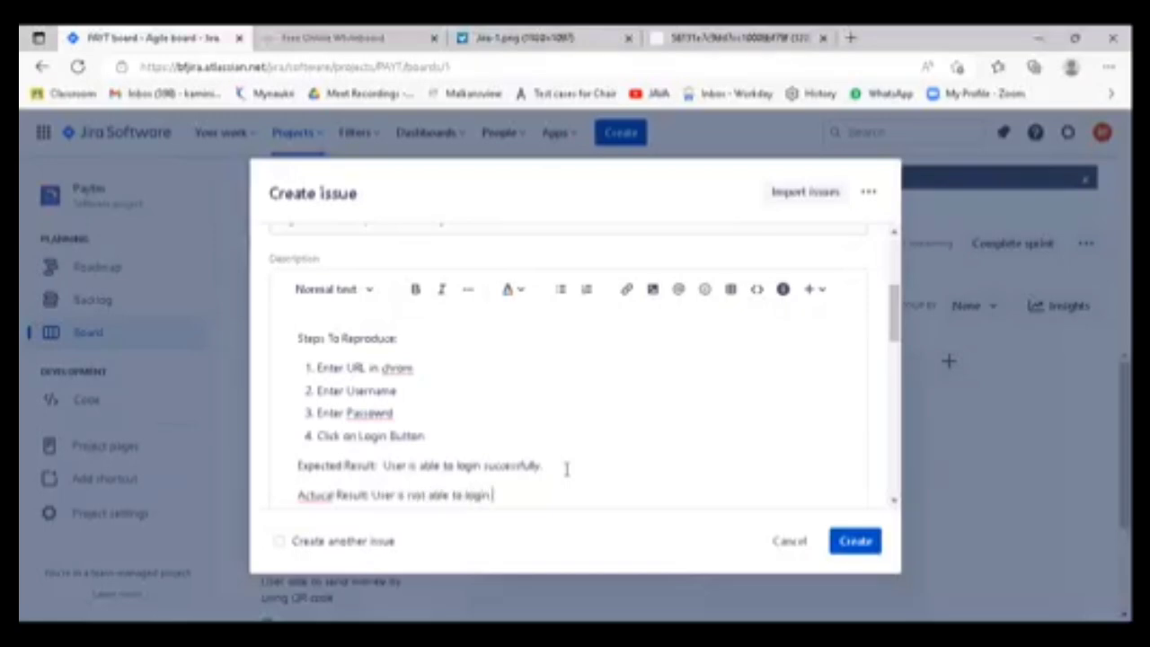
type("even afte")
- Describe the actual result as "User is not able to login even with Valid credentials."
key("BackSpace")
key("BackSpace")
type("with V")
type("alod")
key("BackSpace")
key("BackSpace")
key("BackSpace")
type("lid creden")
type("en")
type("tials.")
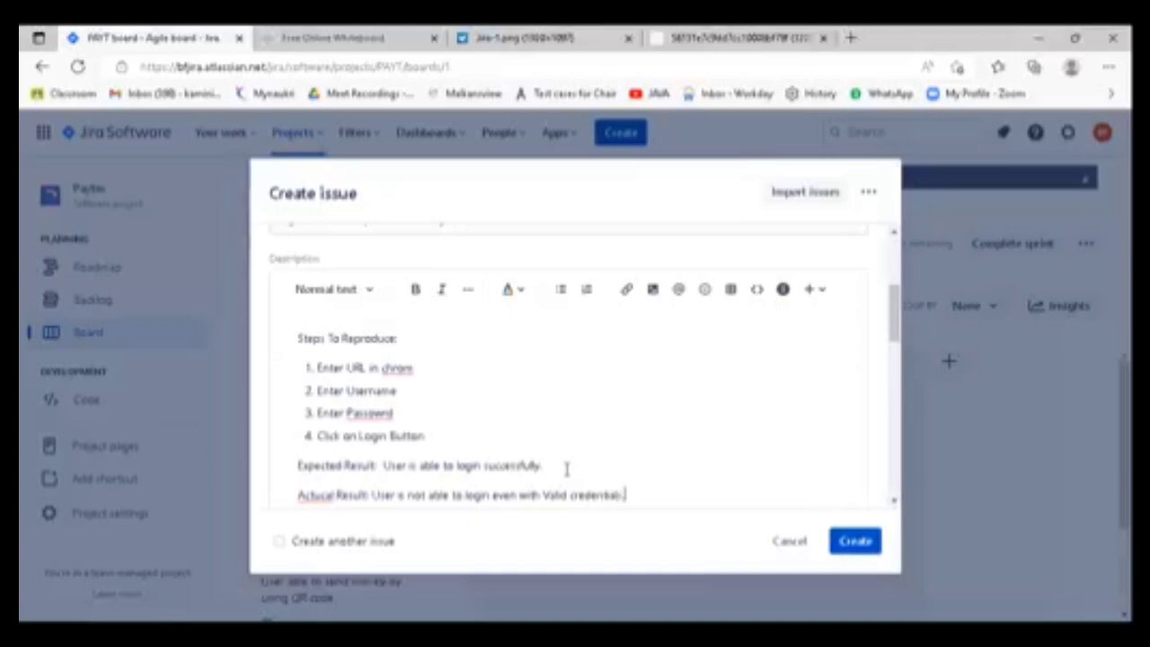
key("Return")
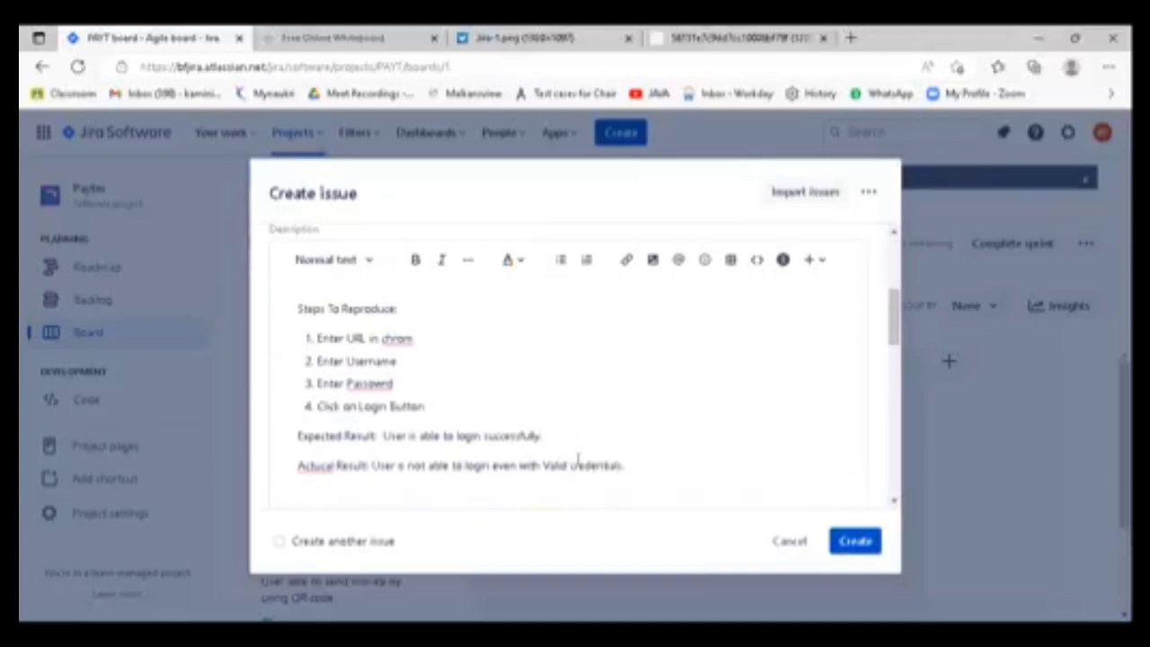
- Correct the spelling of "Actual" in the description's "Actual Result" line
left_click_drag(420, 315, 296, 314)
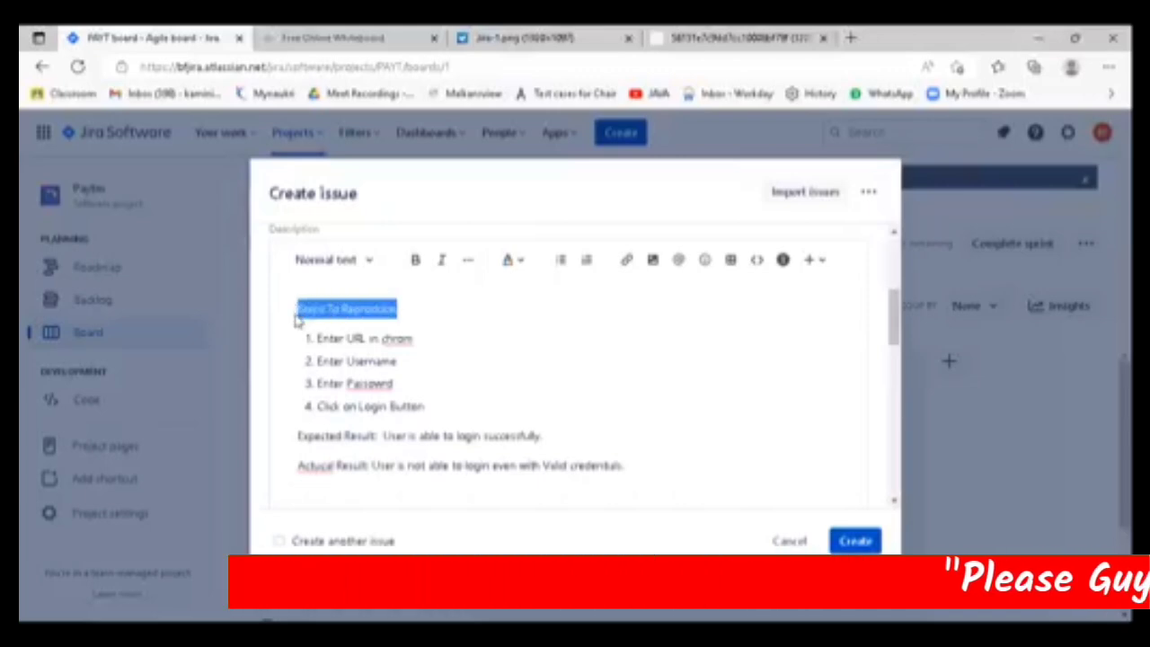
left_click_drag(375, 436, 297, 437)
left_click(316, 466)
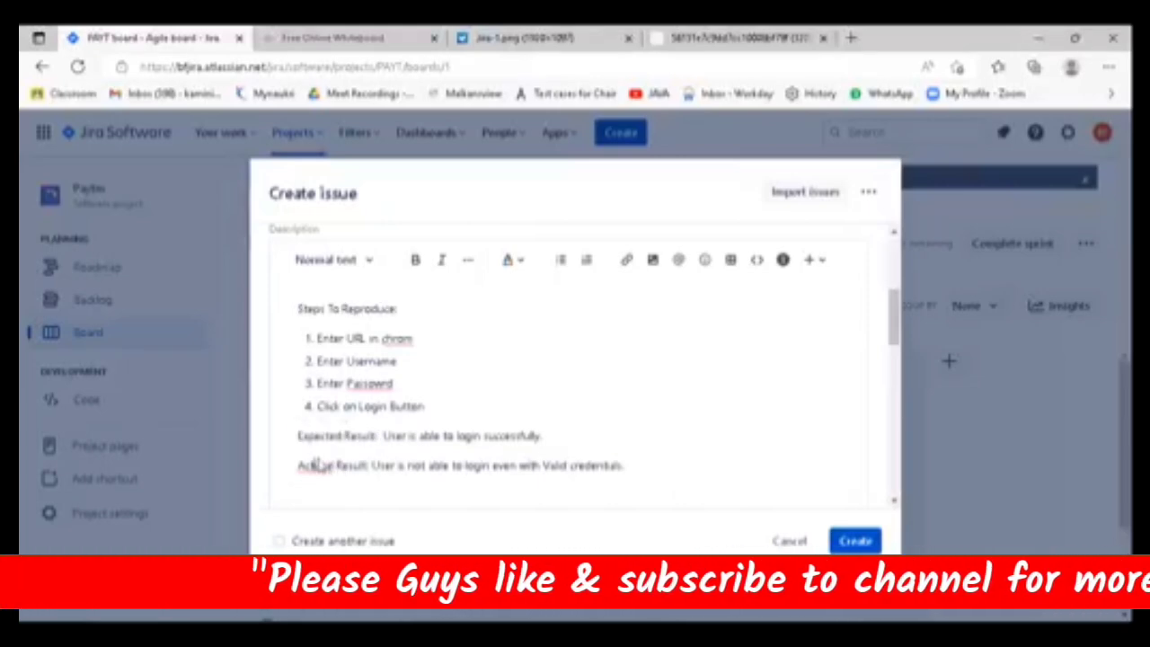
right_click(316, 466)
left_click(653, 507)
left_click(645, 467)
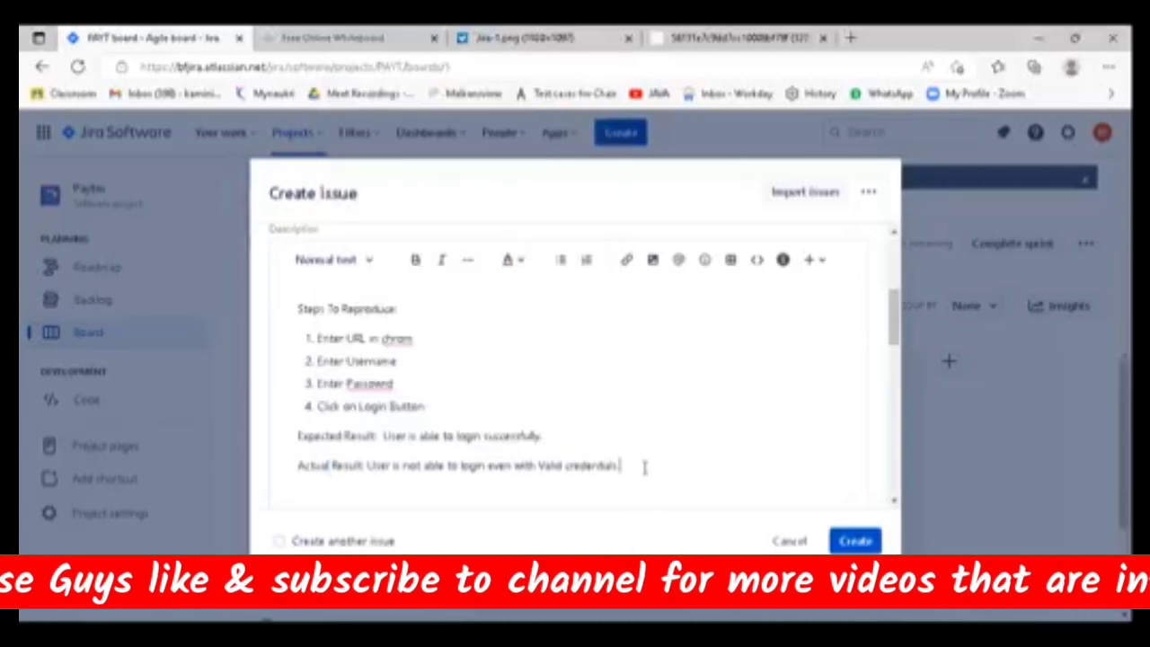
scroll(644, 467, "up", 3)
scroll(645, 467, "up", 3)
scroll(644, 468, "down", 6)
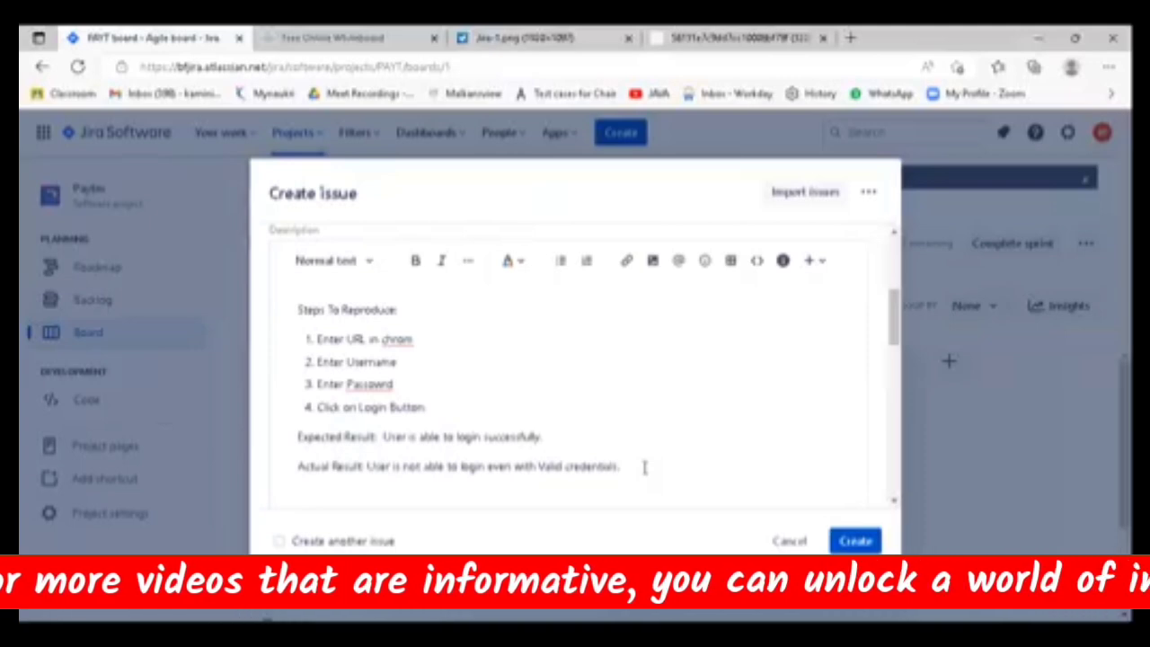
scroll(645, 471, "up", 3)
scroll(645, 471, "down", 5)
scroll(645, 471, "up", 1)
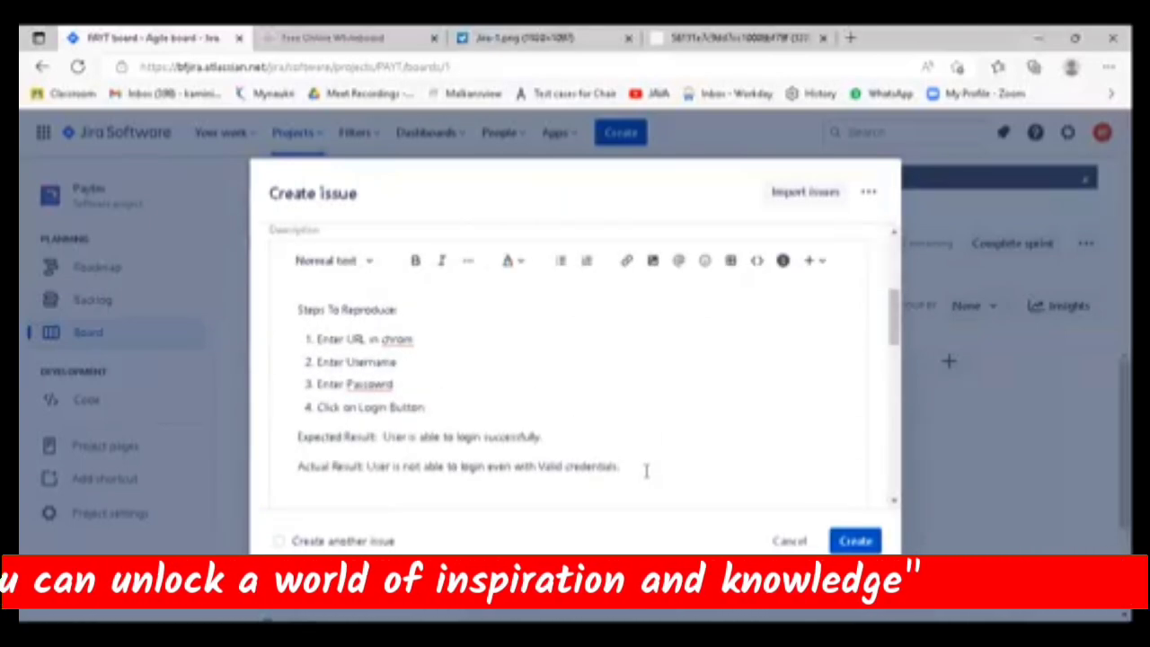
- Review the steps to reproduce, expected result and actual result in the bug's description
left_click_drag(426, 407, 284, 321)
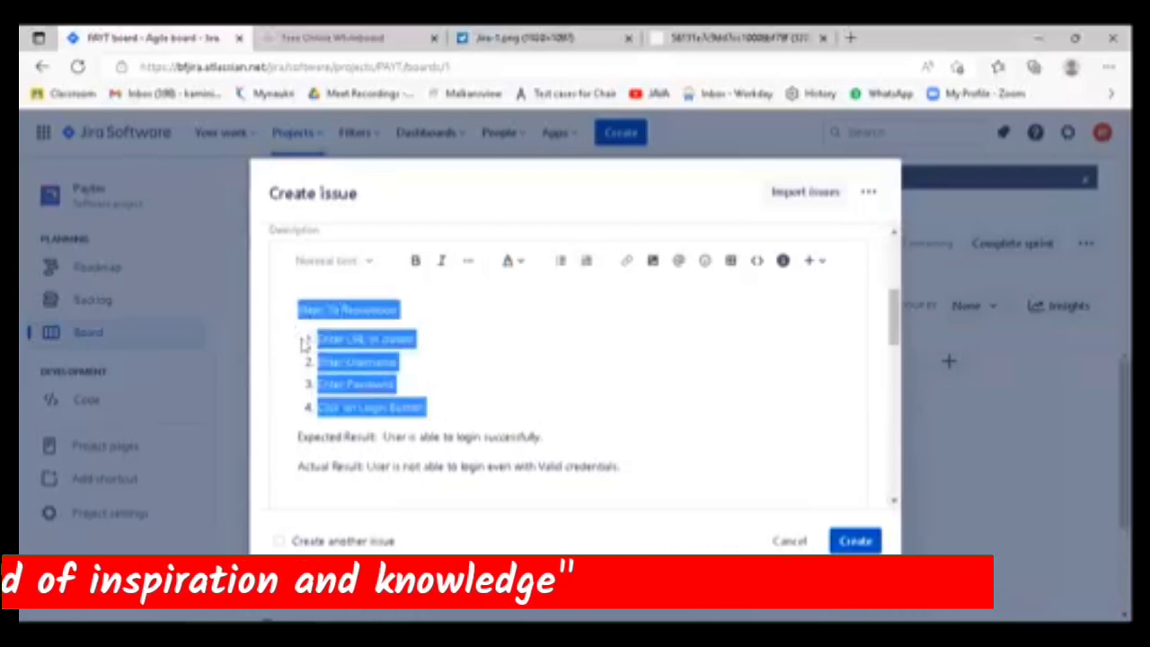
left_click_drag(447, 405, 313, 351)
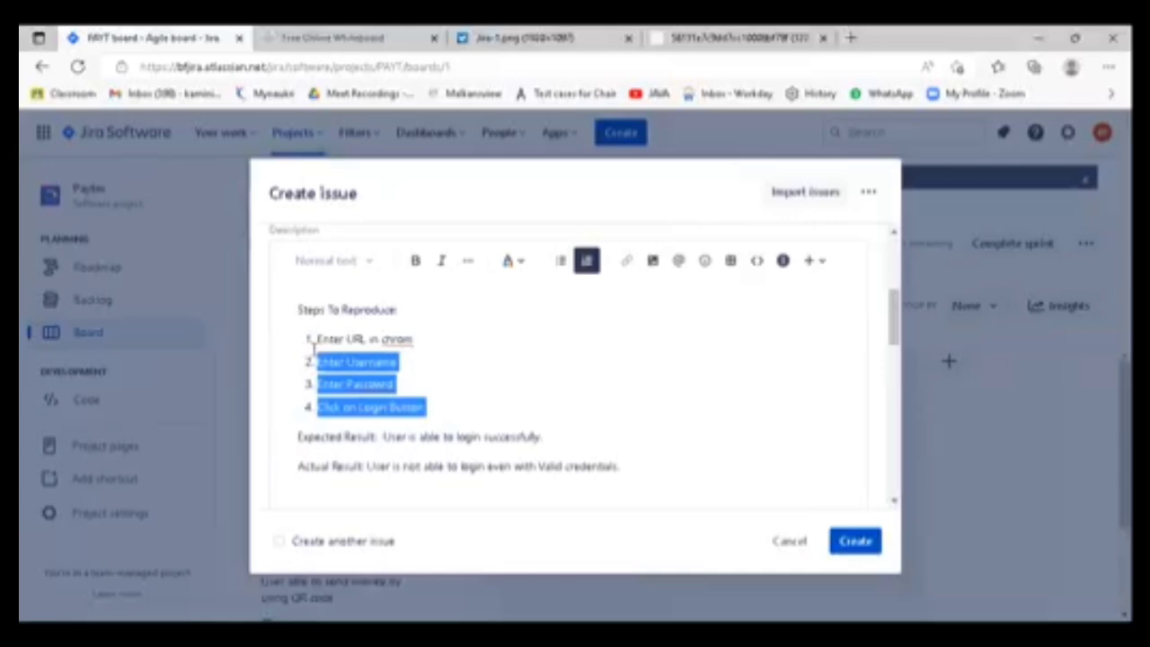
left_click_drag(382, 437, 490, 437)
left_click(474, 467)
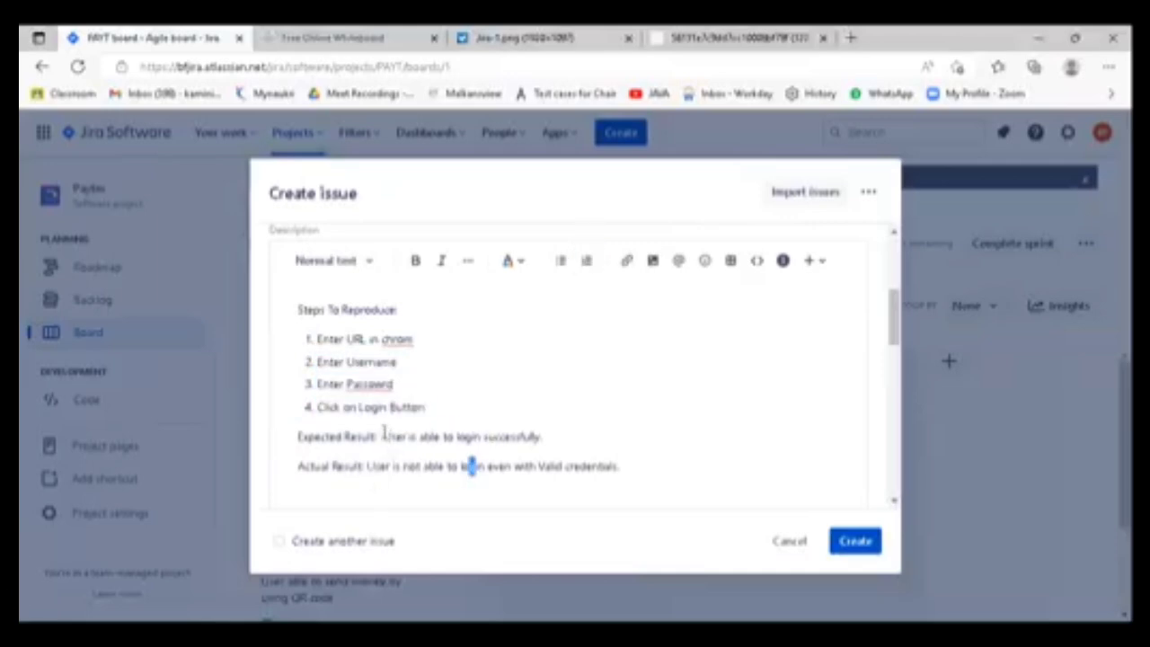
left_click_drag(382, 436, 297, 437)
left_click(649, 439)
- Examine the Summary, Description and Assignee fields of the bug form
scroll(660, 435, "down", 1)
scroll(659, 435, "down", 1)
scroll(653, 434, "up", 6)
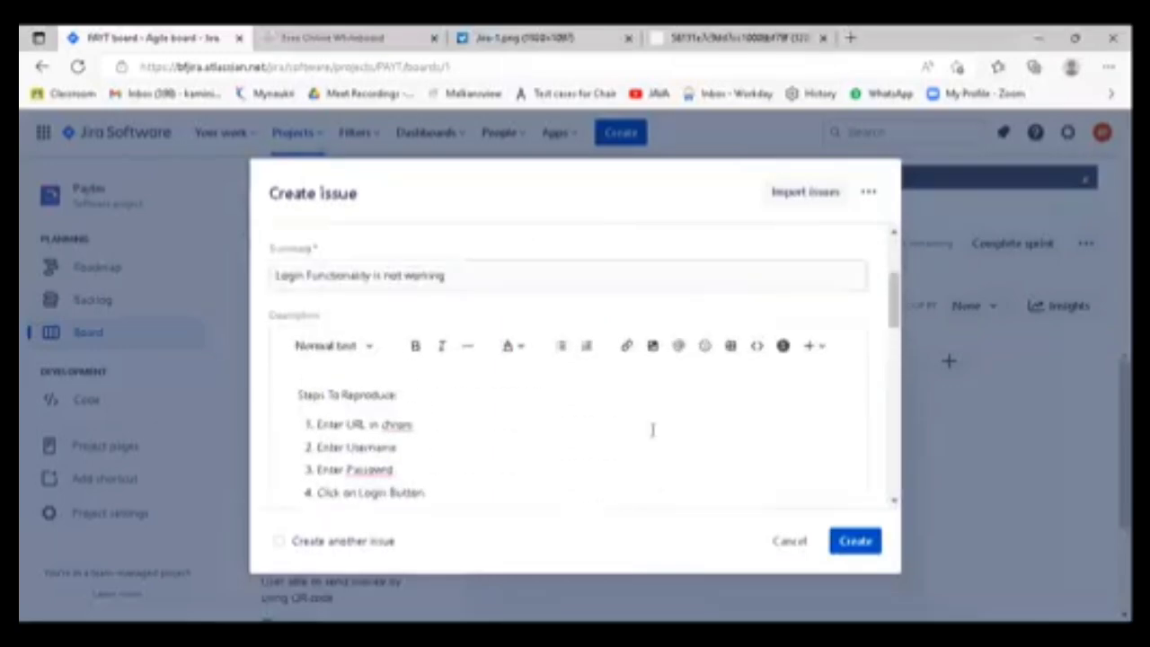
scroll(367, 442, "down", 2)
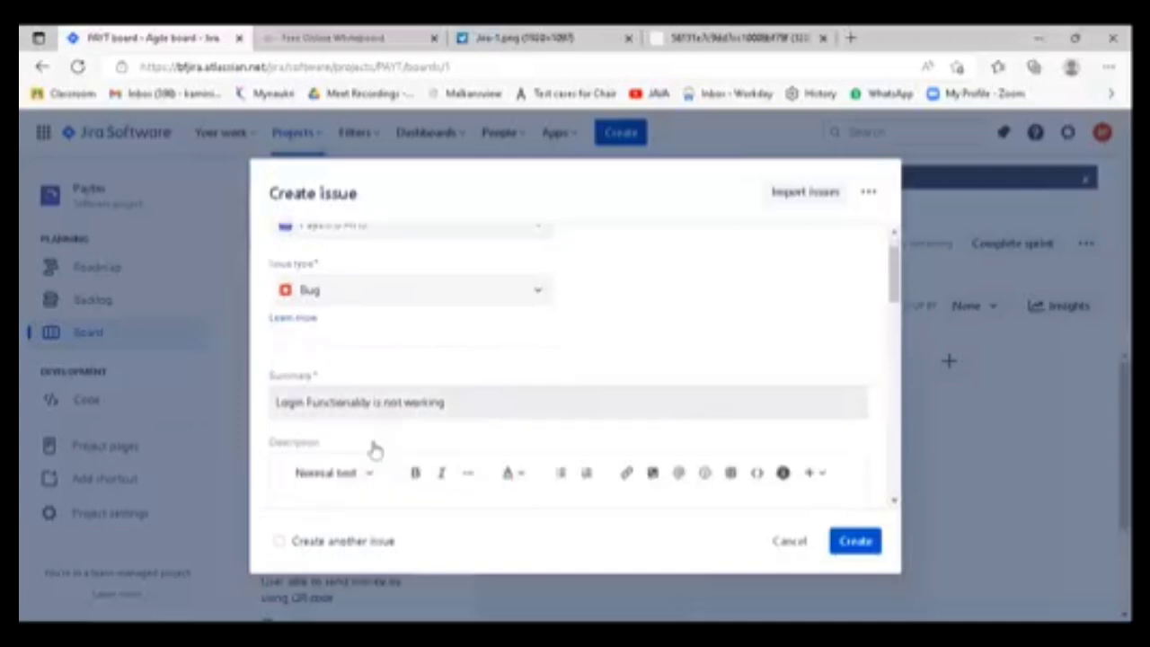
left_click_drag(329, 298, 264, 297)
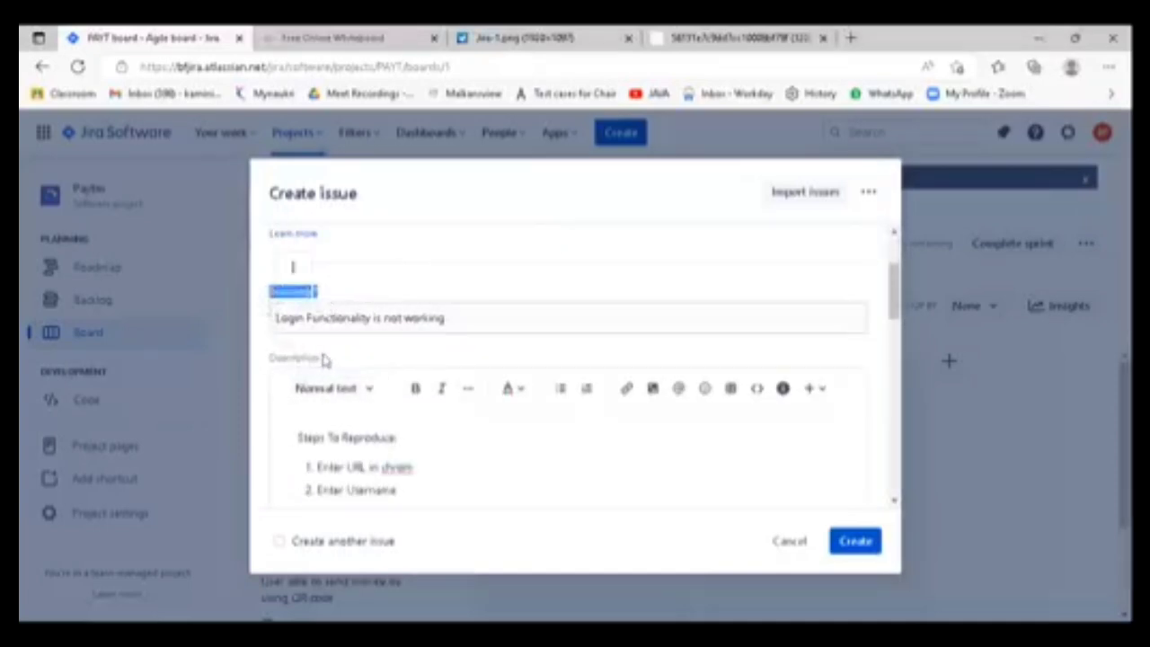
left_click_drag(321, 360, 277, 358)
scroll(411, 427, "down", 5)
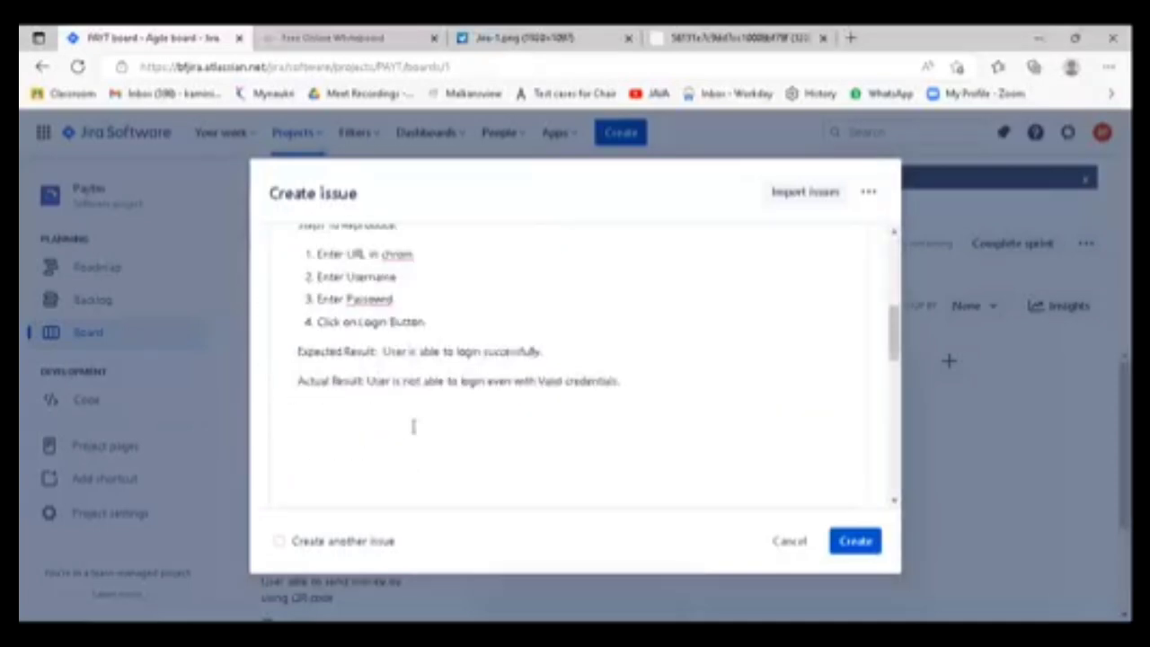
left_click_drag(321, 452, 266, 449)
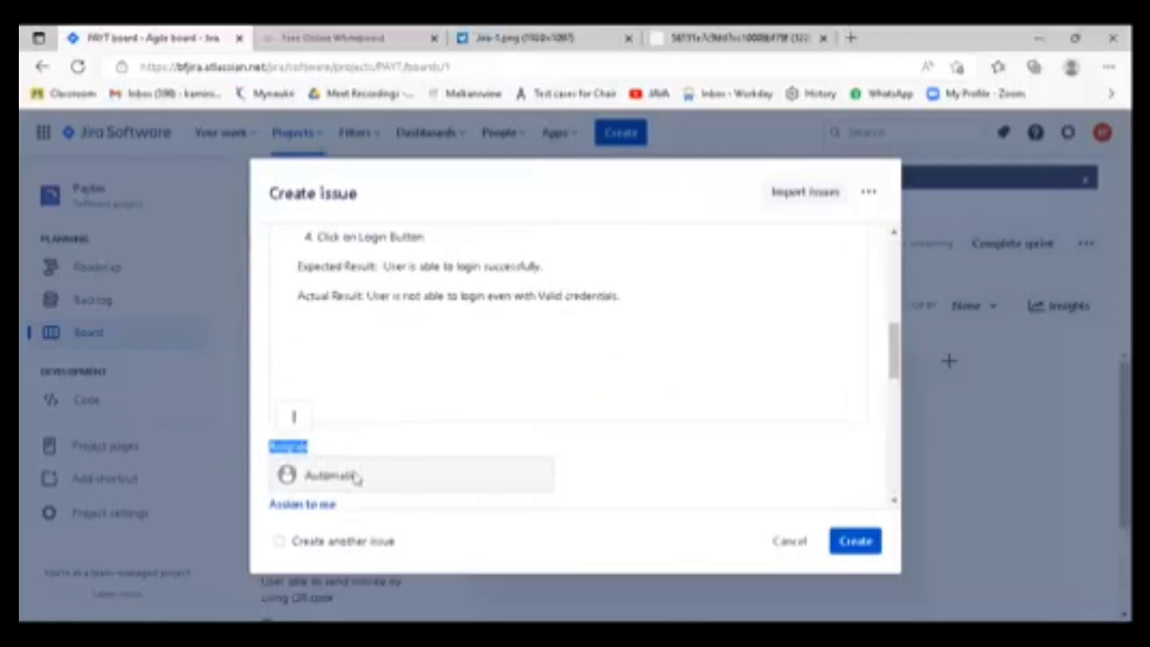
left_click(334, 451)
left_click_drag(334, 452, 266, 452)
left_click(368, 438)
left_click(362, 483)
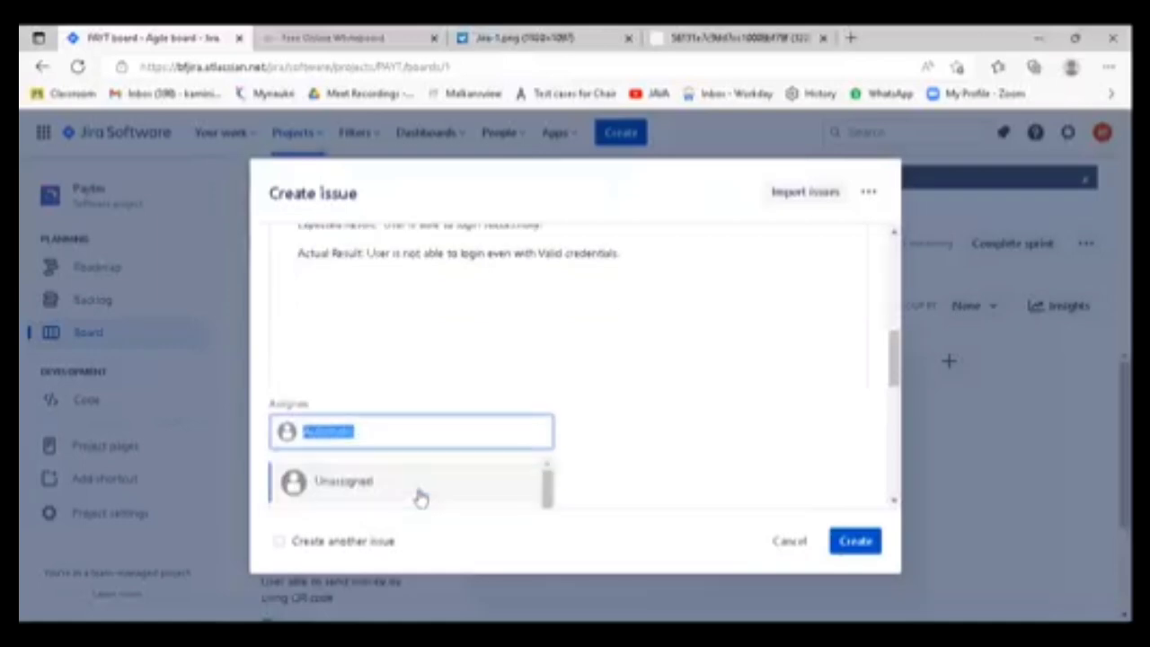
type("sdhcsd")
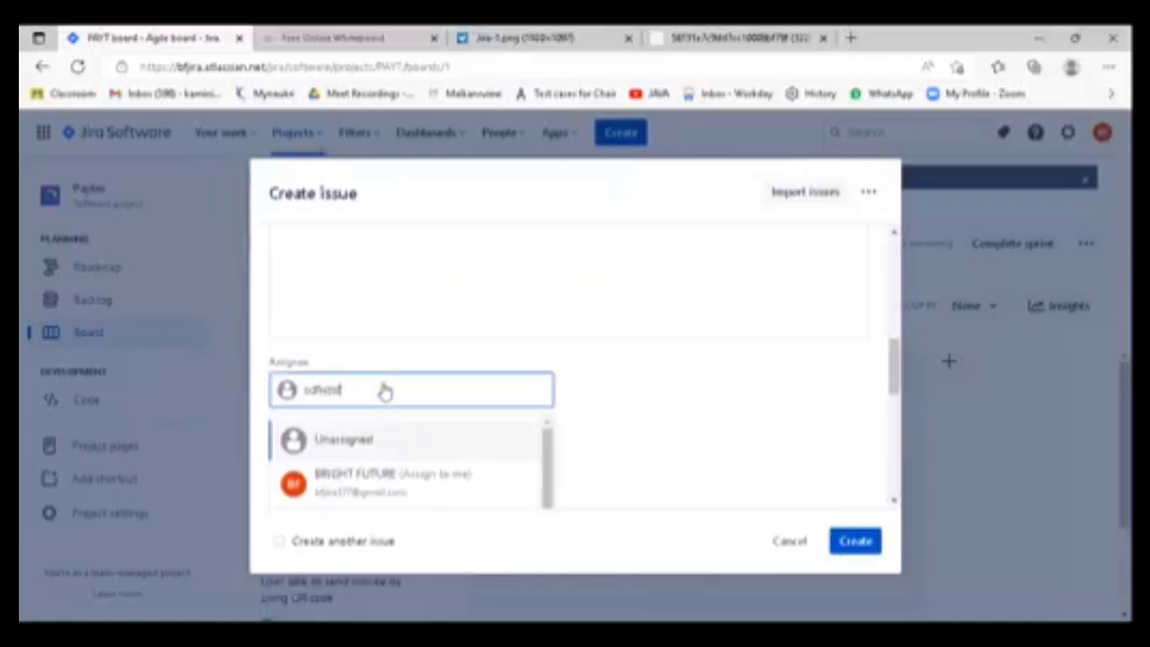
key("BackSpace")
key("BackSpace")
key("BackSpace")
key("BackSpace")
key("BackSpace")
key("BackSpace")
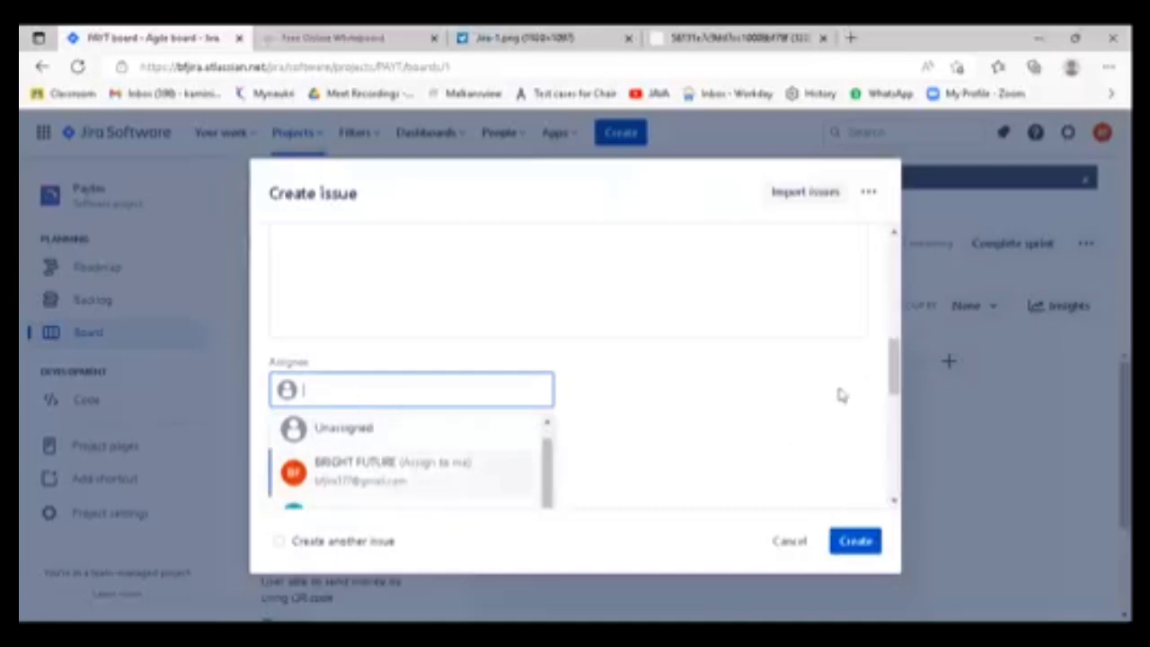
- Assign the bug to the suggested team member with the green "P" avatar
left_click_drag(894, 374, 896, 400)
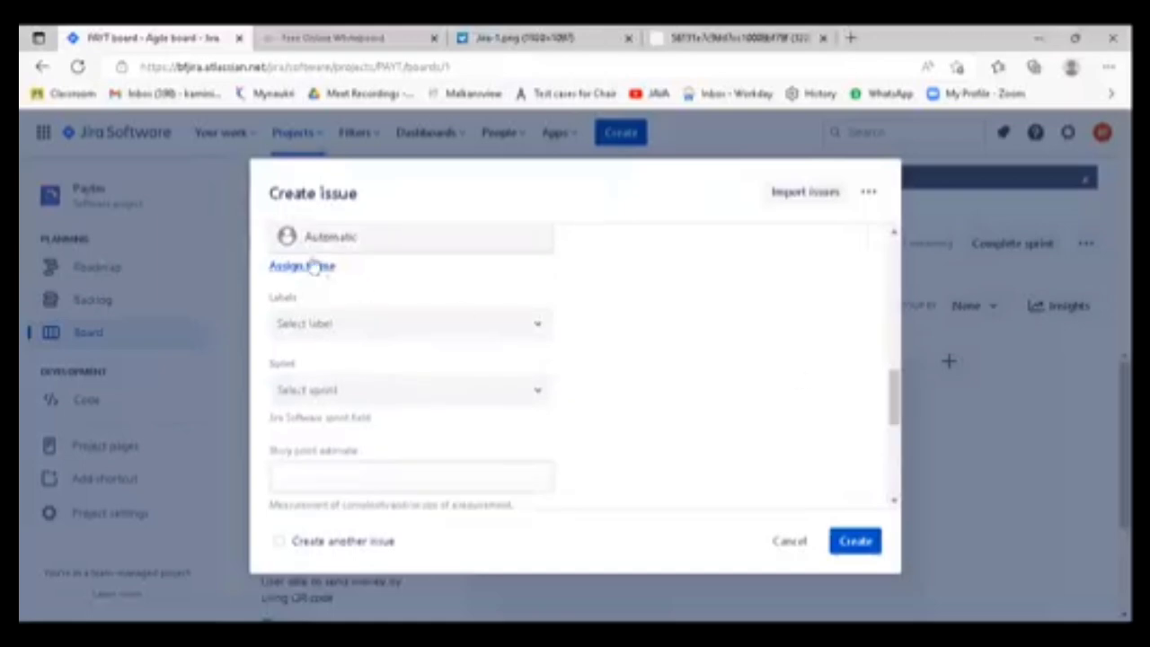
left_click(346, 243)
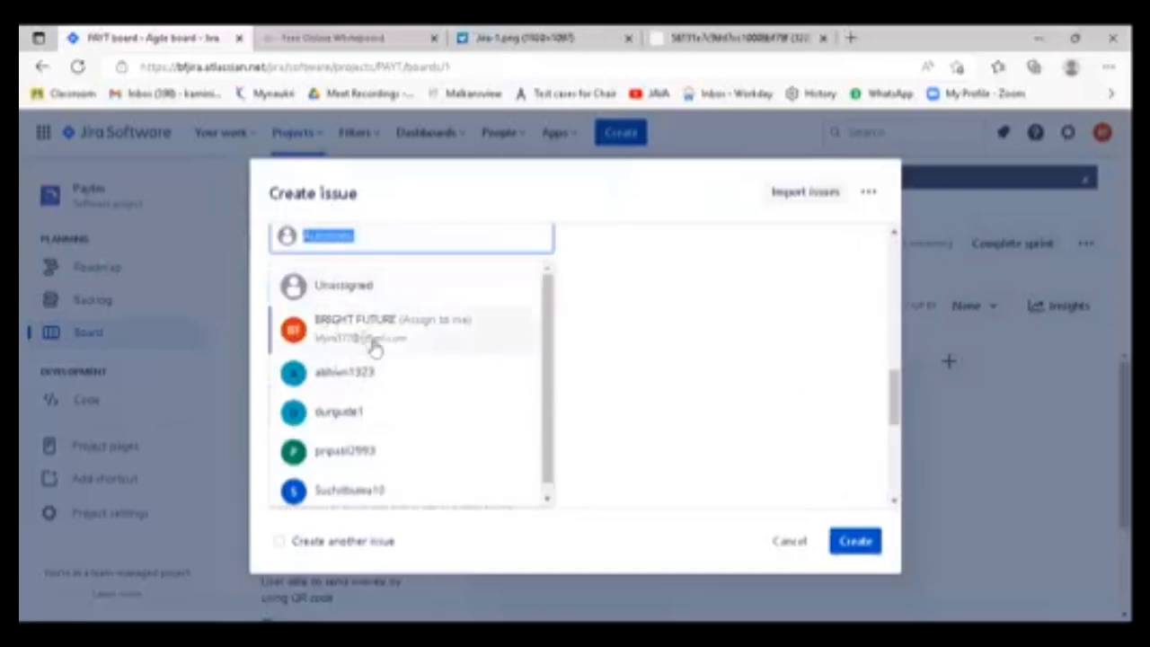
scroll(406, 423, "down", 1)
left_click(346, 439)
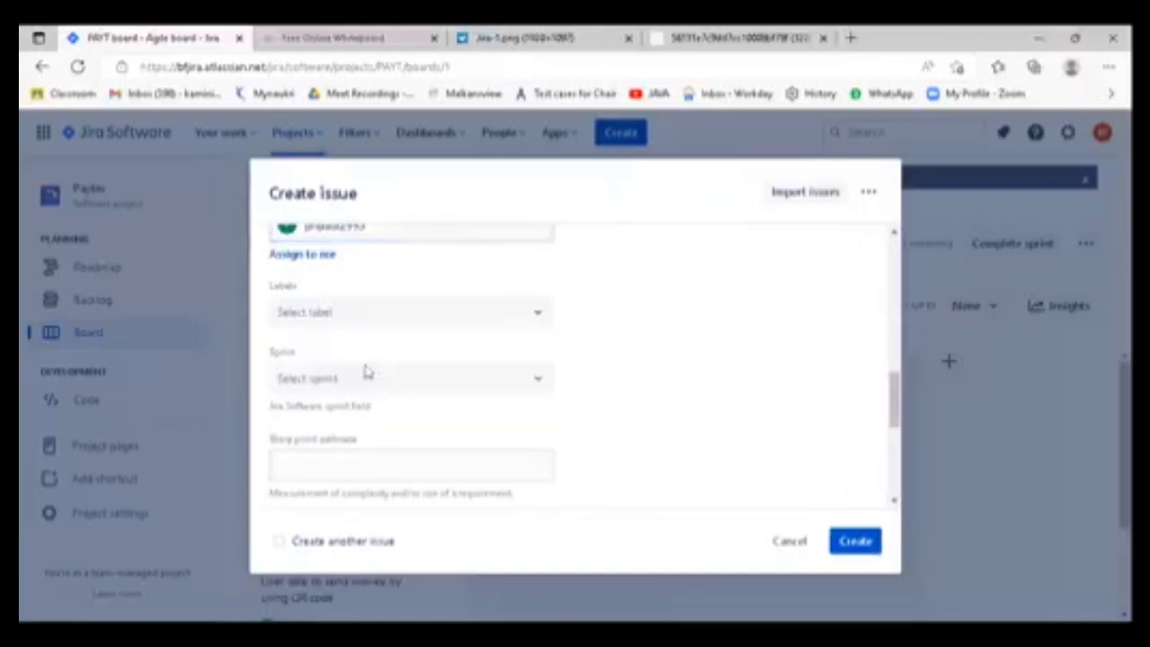
scroll(361, 342, "up", 1)
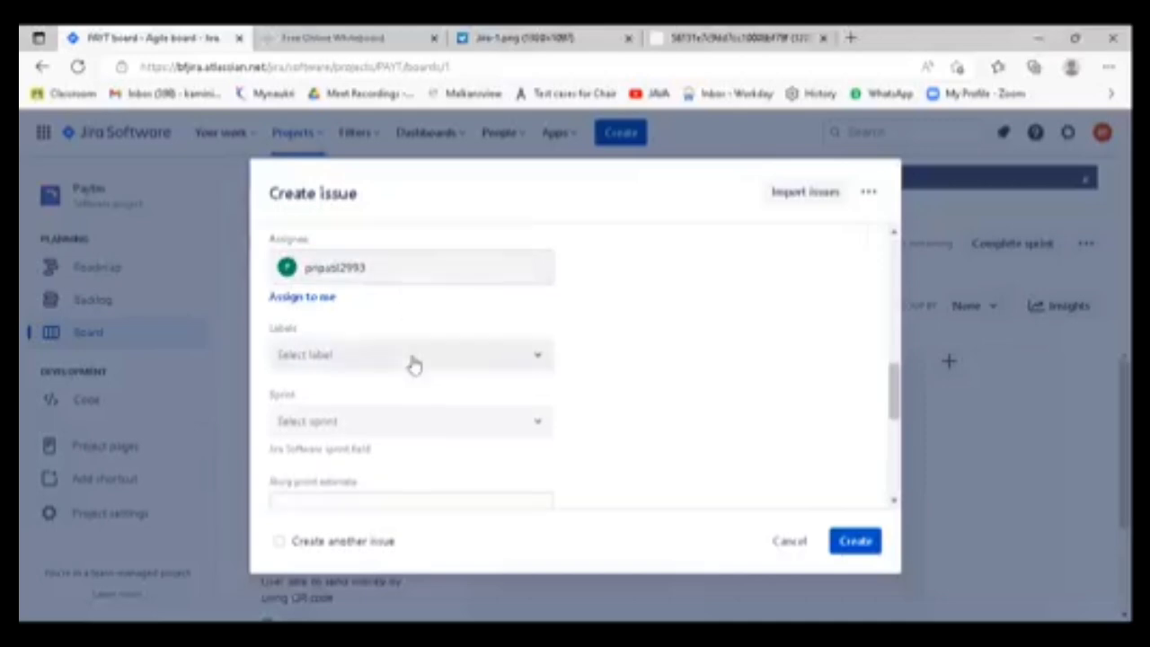
- Set the bug's sprint to the active "PAYT Sprint 2"
left_click(388, 426)
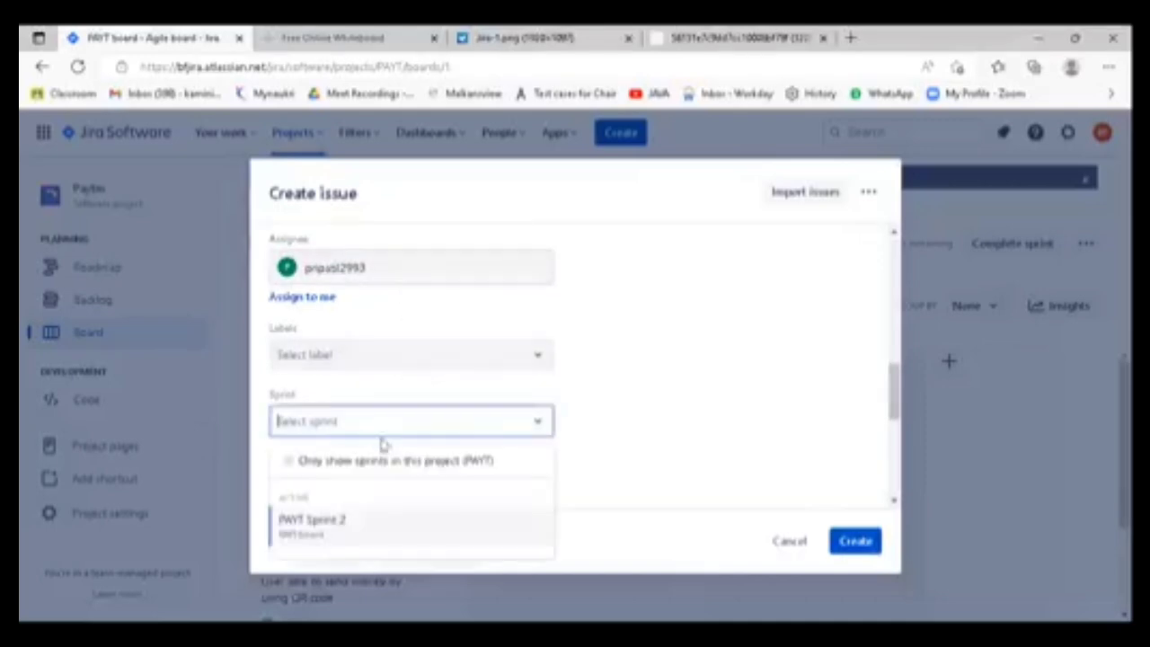
left_click(328, 524)
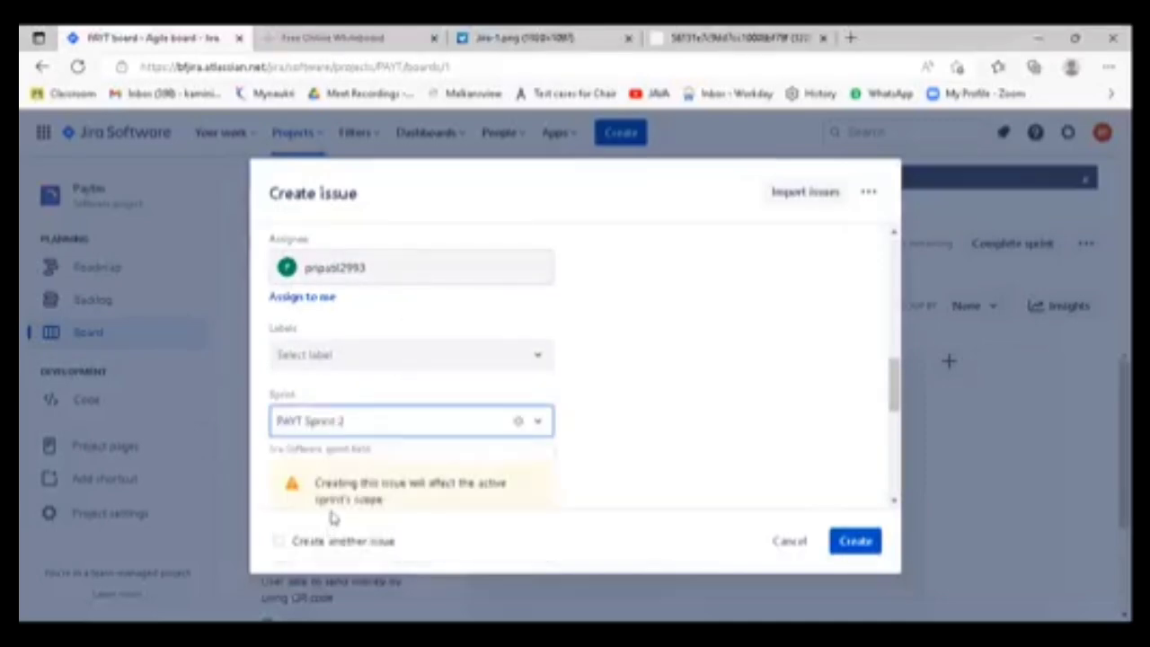
left_click(621, 401)
scroll(621, 411, "down", 2)
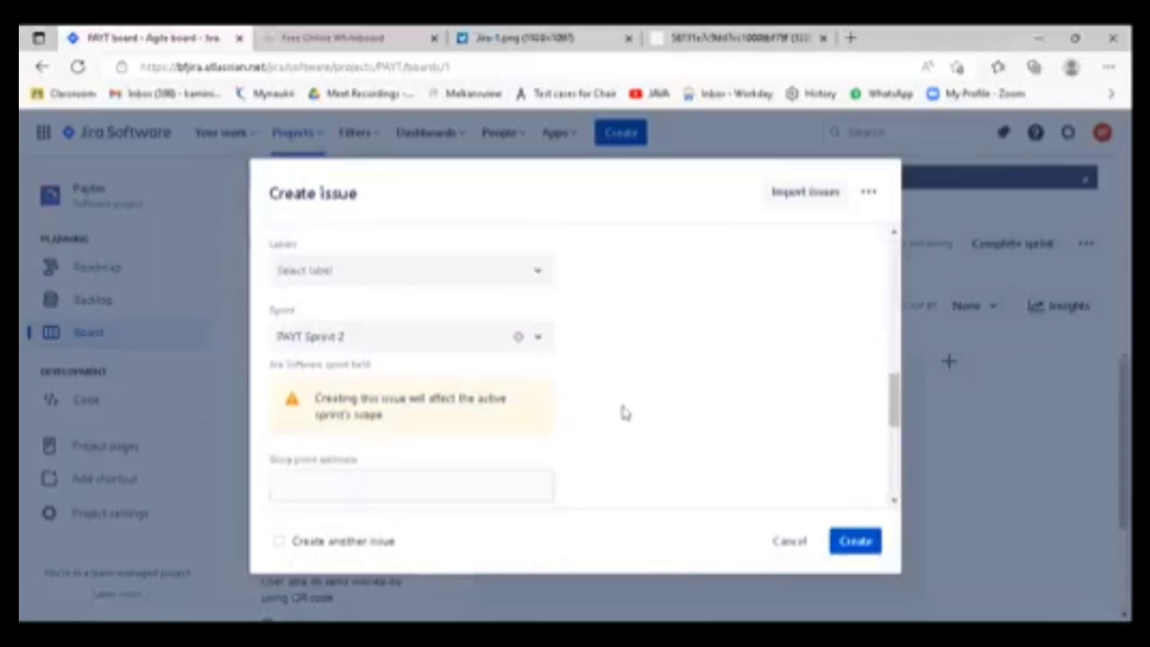
- Review the whole bug form, from project and issue type to the sprint, reporter, attachment, linked issues and flagged fields
scroll(626, 414, "up", 3)
scroll(626, 414, "up", 3)
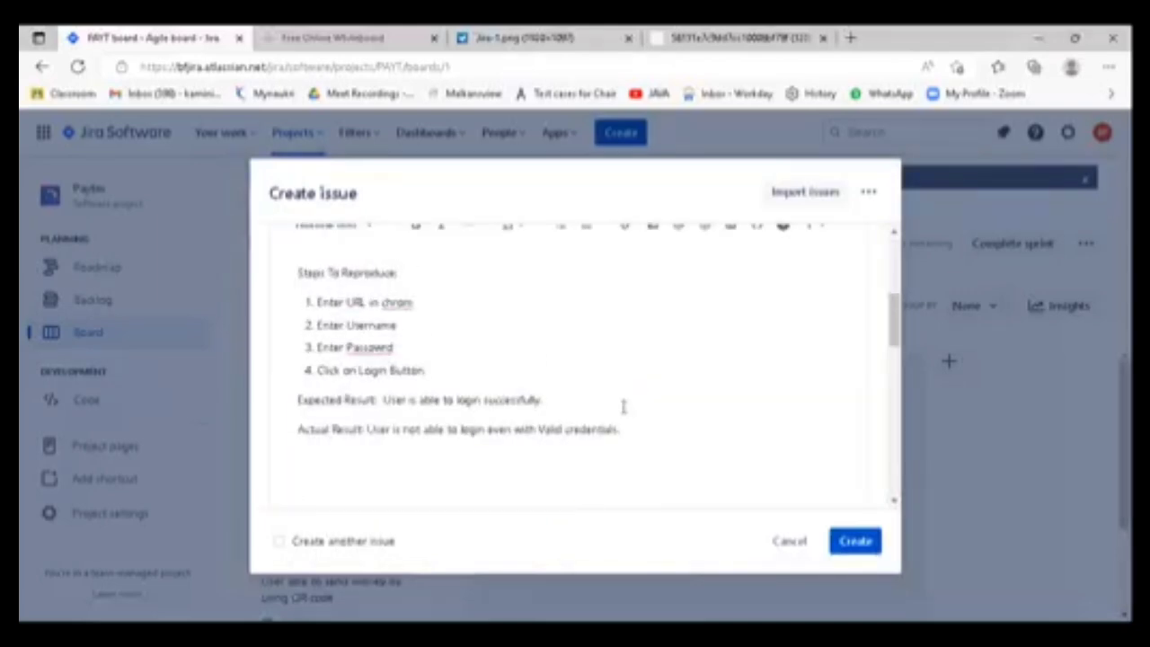
scroll(623, 408, "up", 2)
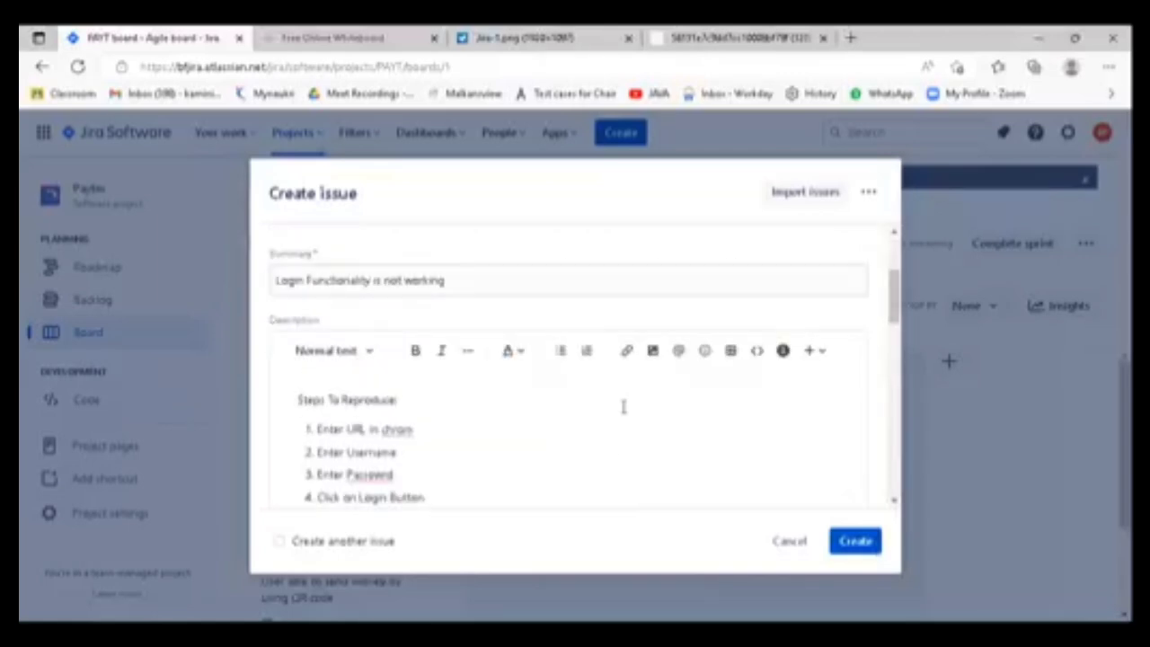
scroll(624, 409, "up", 2)
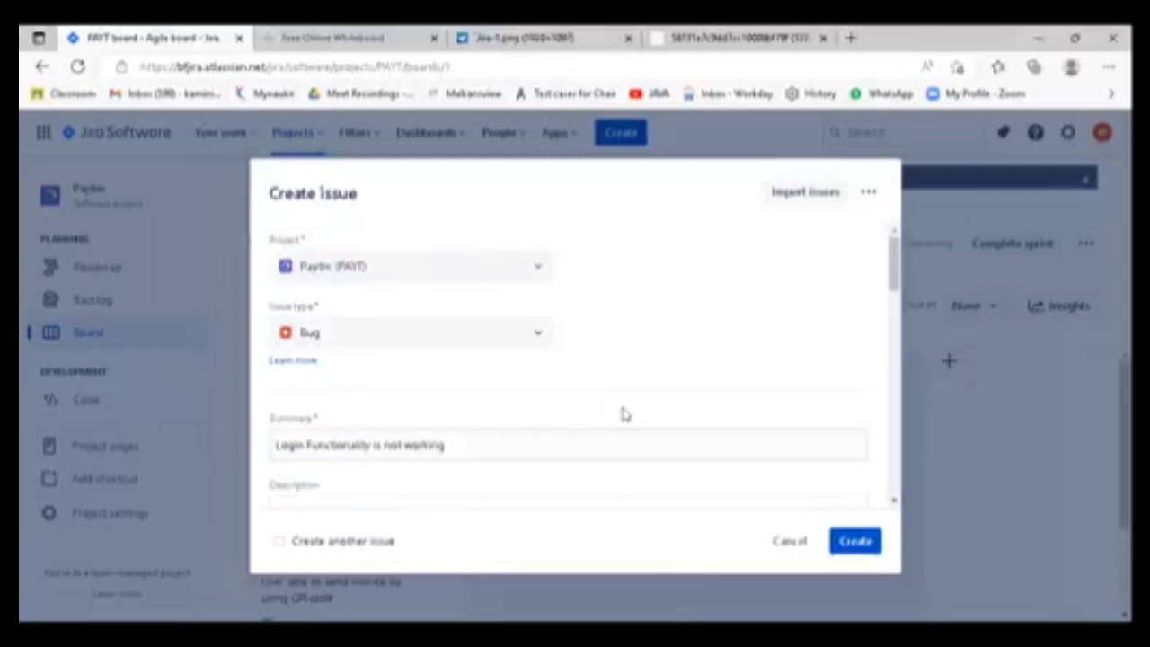
scroll(625, 411, "down", 1)
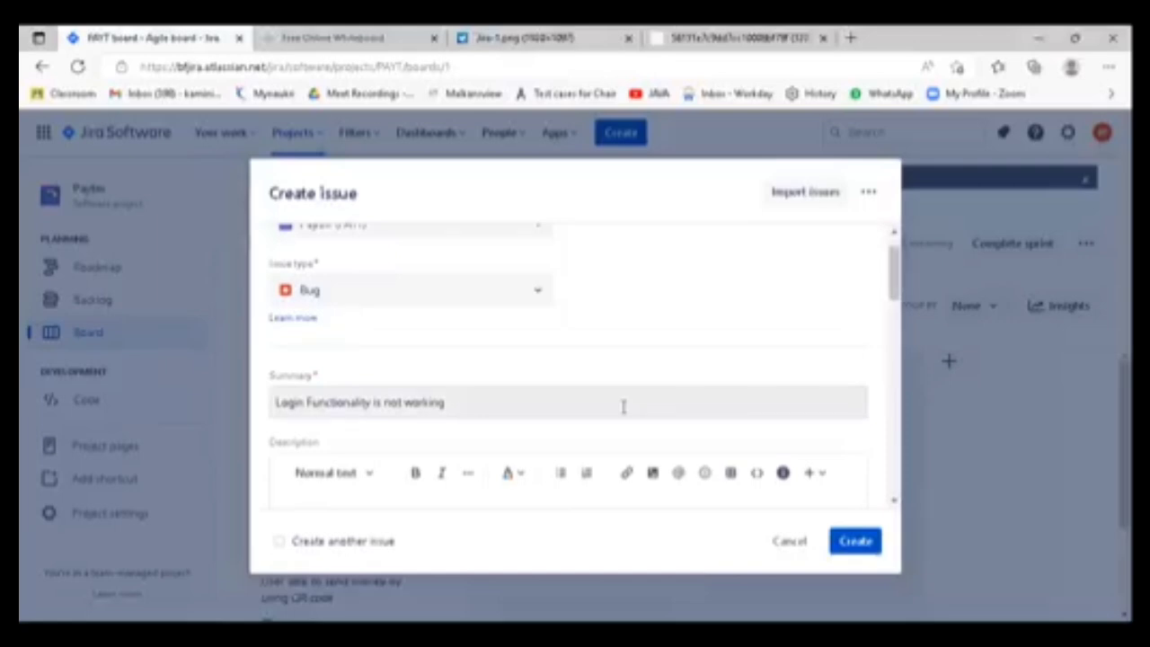
scroll(624, 407, "down", 15)
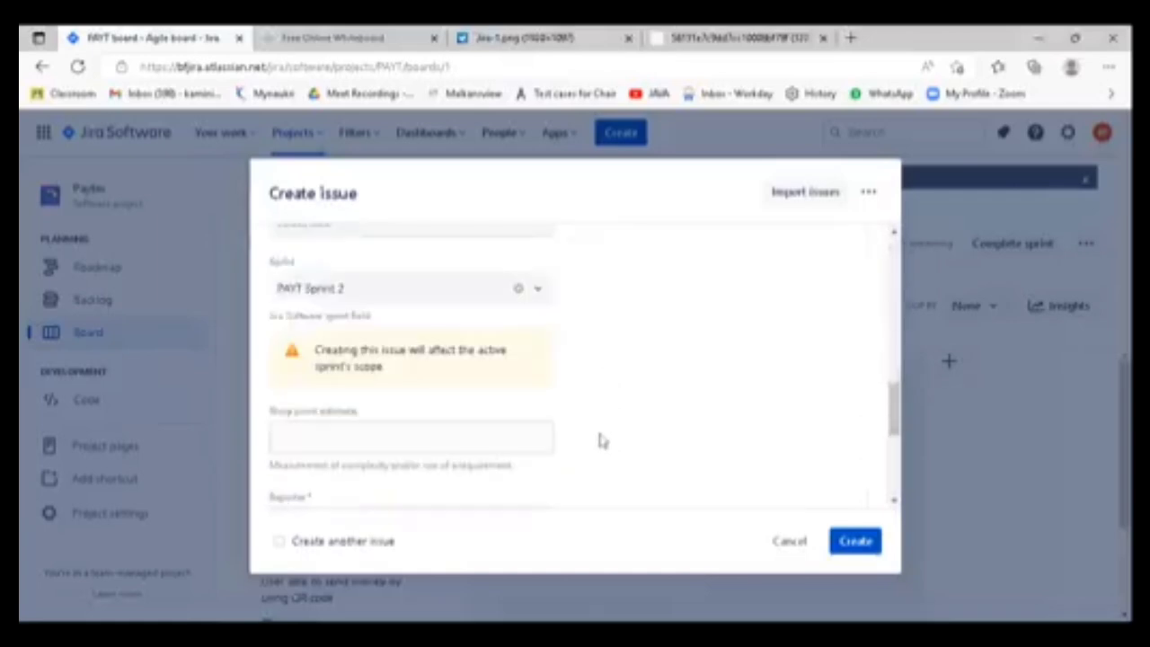
scroll(602, 442, "down", 1)
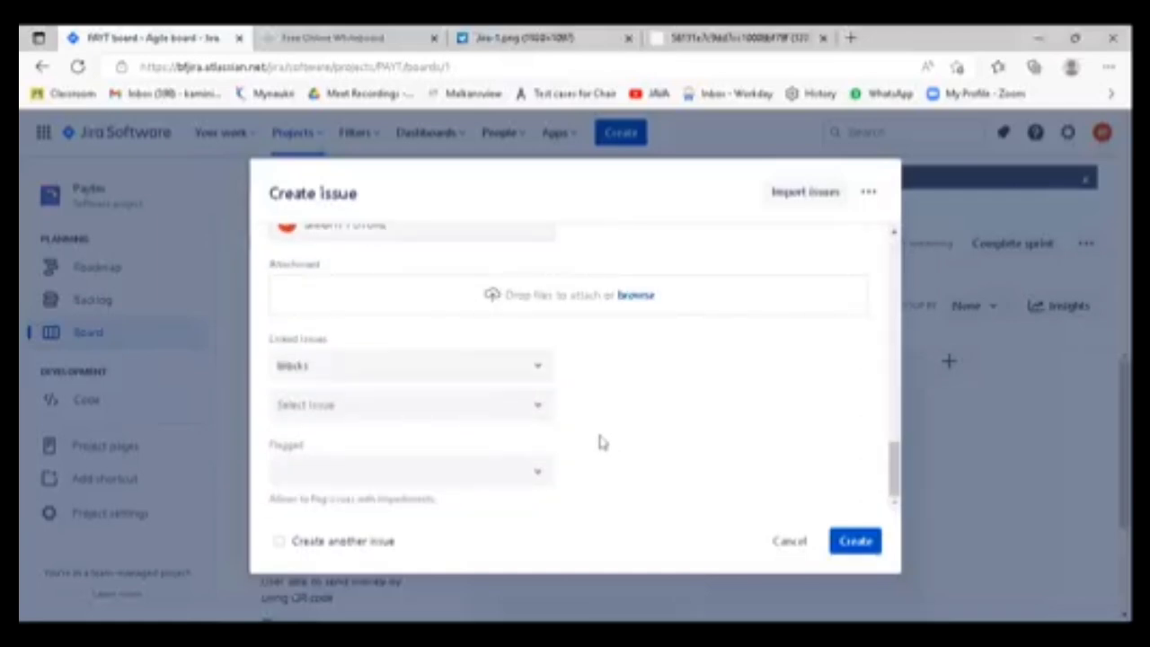
scroll(602, 442, "up", 3)
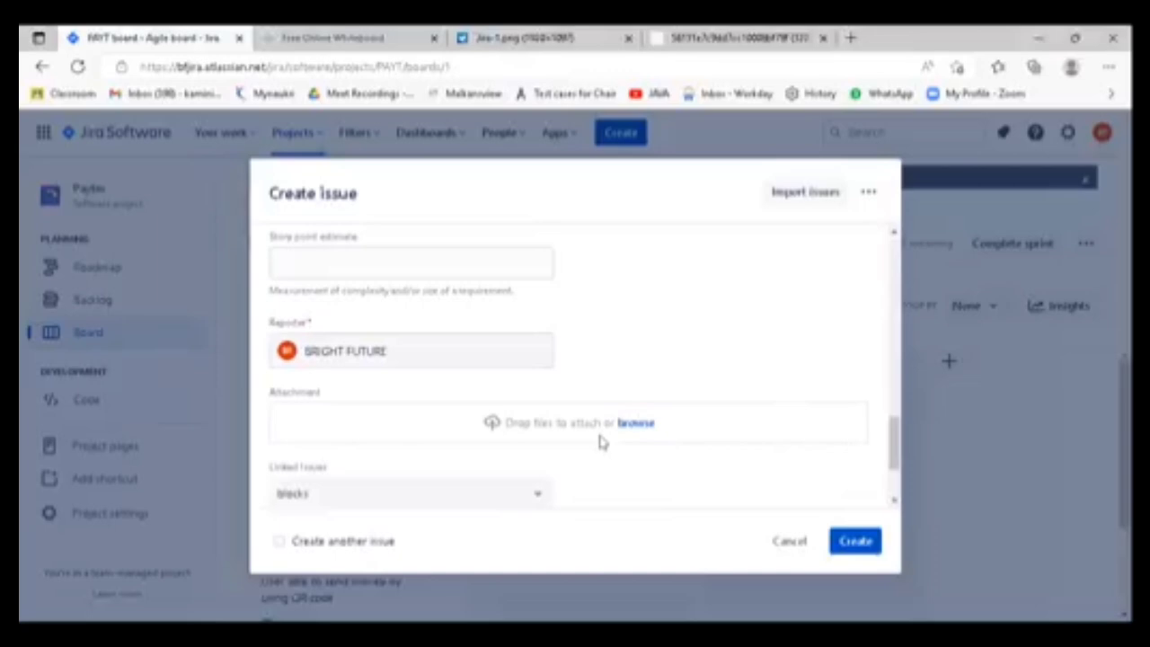
scroll(603, 442, "up", 2)
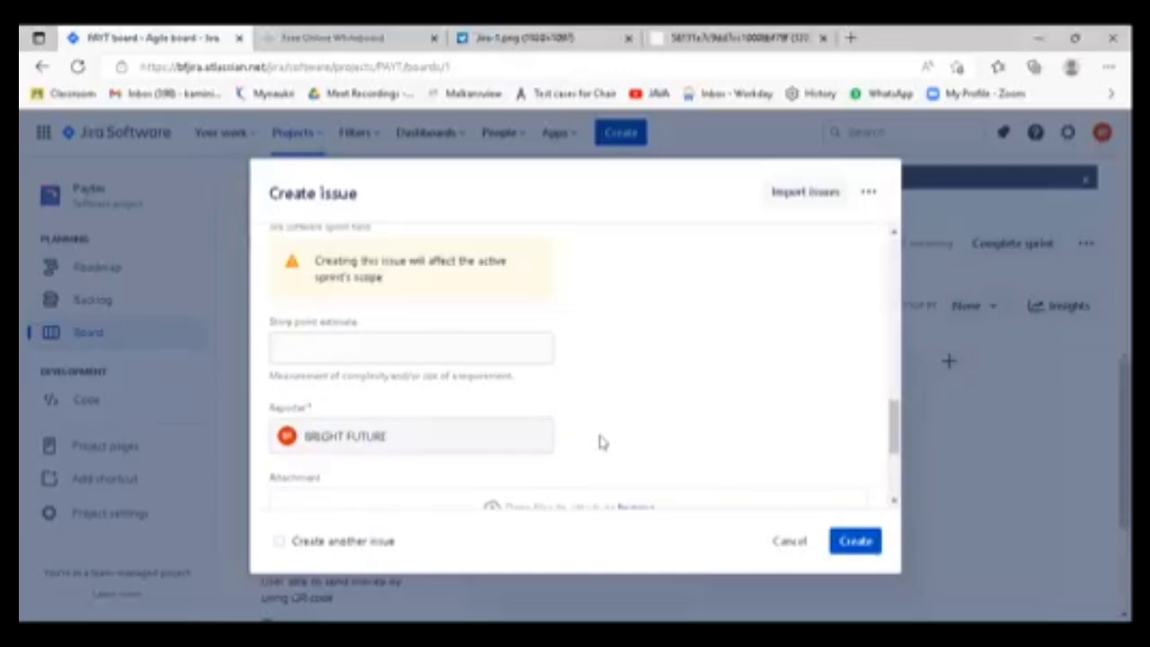
scroll(602, 442, "up", 2)
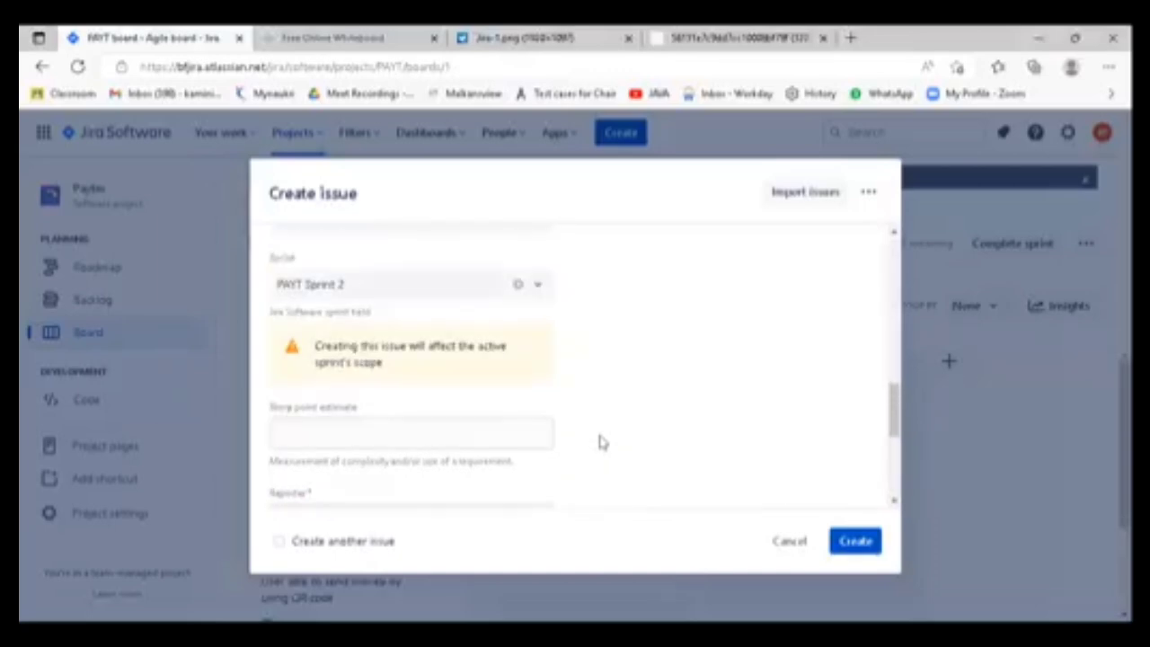
scroll(602, 442, "down", 2)
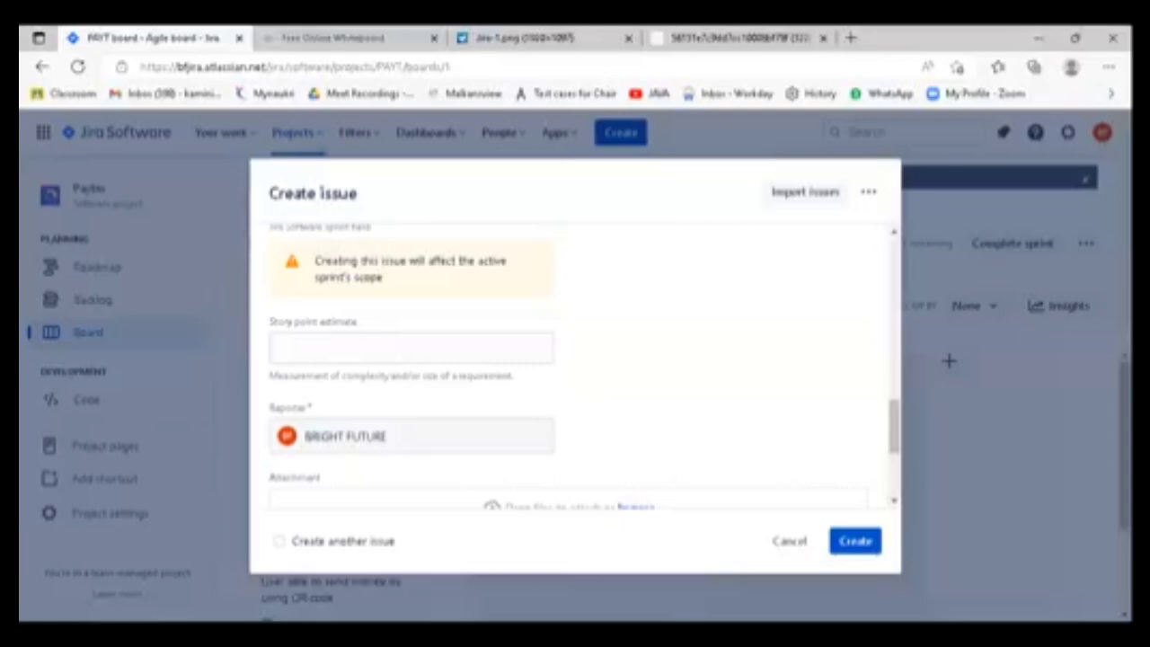
scroll(705, 404, "down", 1)
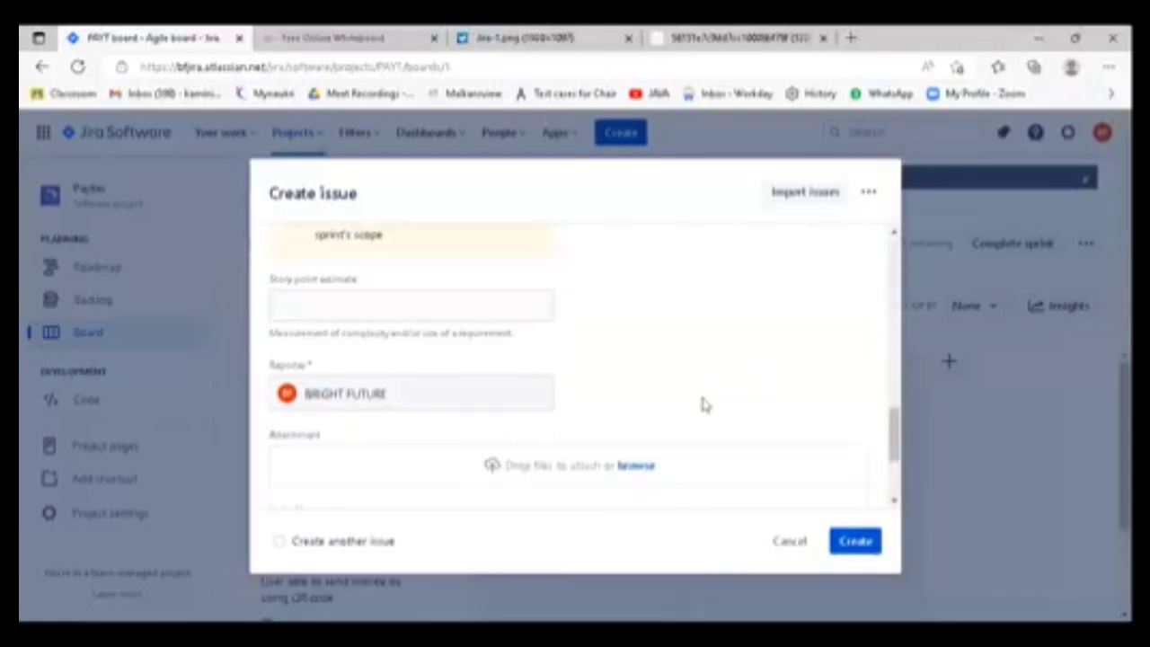
scroll(705, 405, "down", 1)
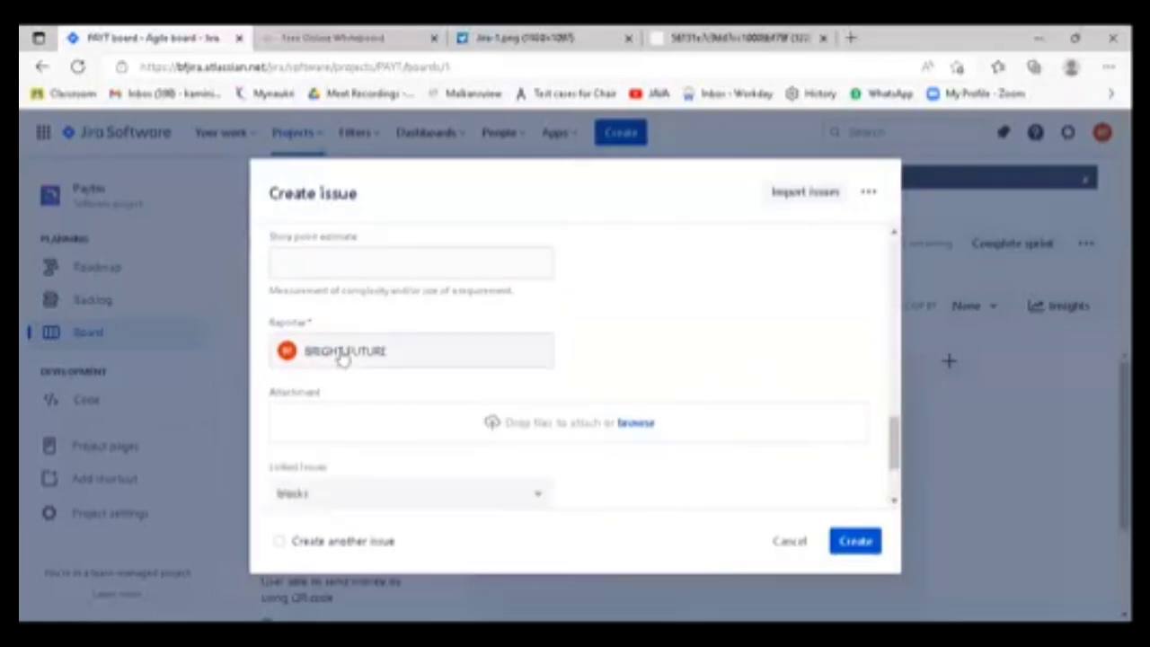
- Change the bug's reporter to the first team member in the suggested list
left_click_drag(325, 326, 256, 321)
left_click(330, 323)
scroll(386, 391, "up", 1)
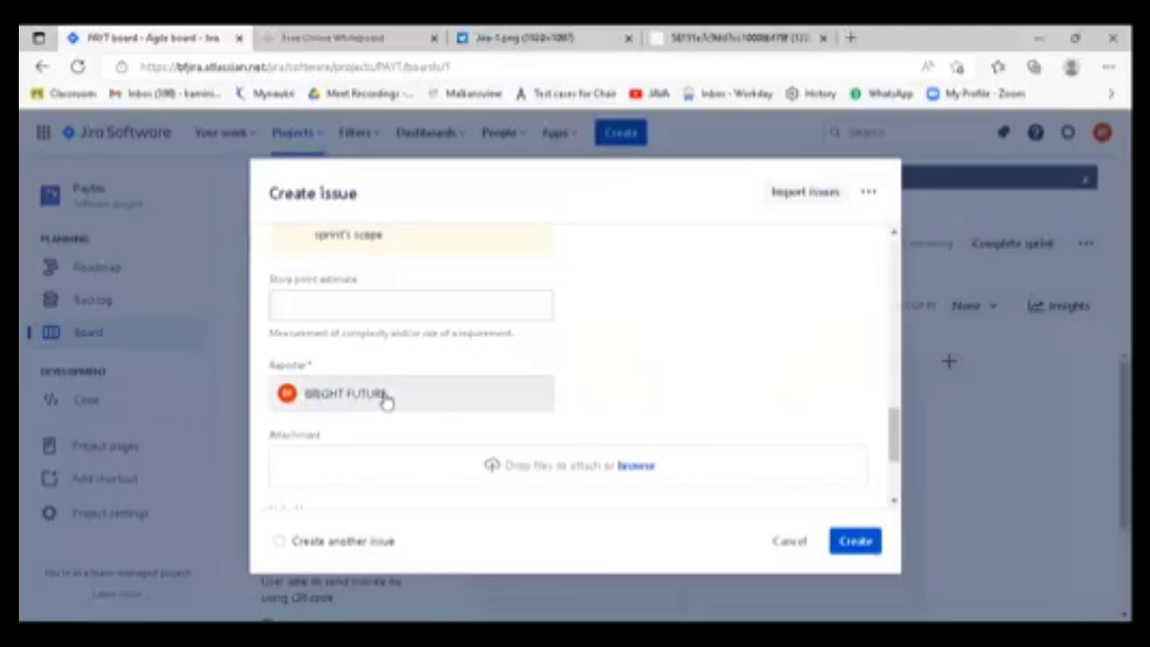
left_click(385, 401)
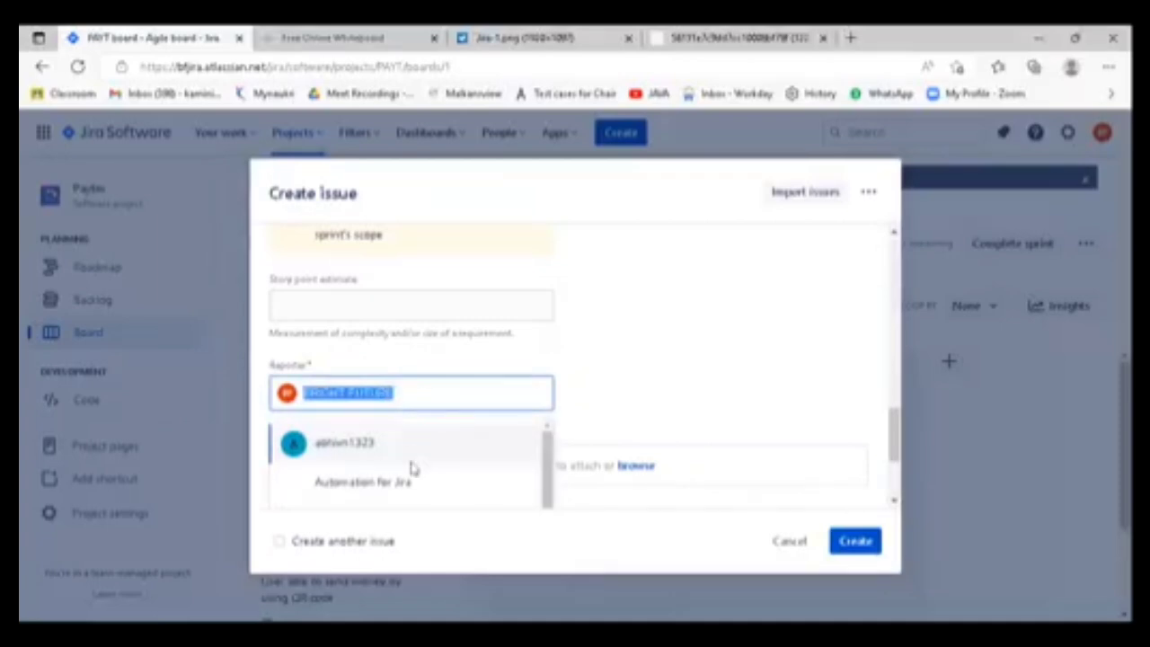
left_click(360, 449)
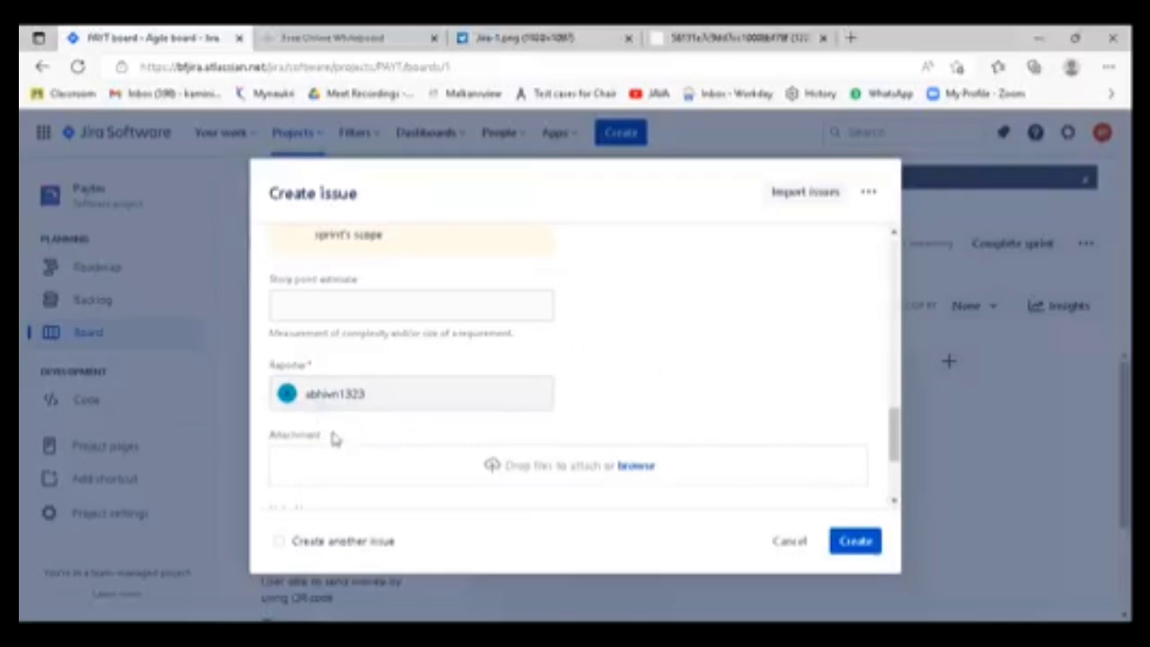
left_click_drag(282, 437, 241, 431)
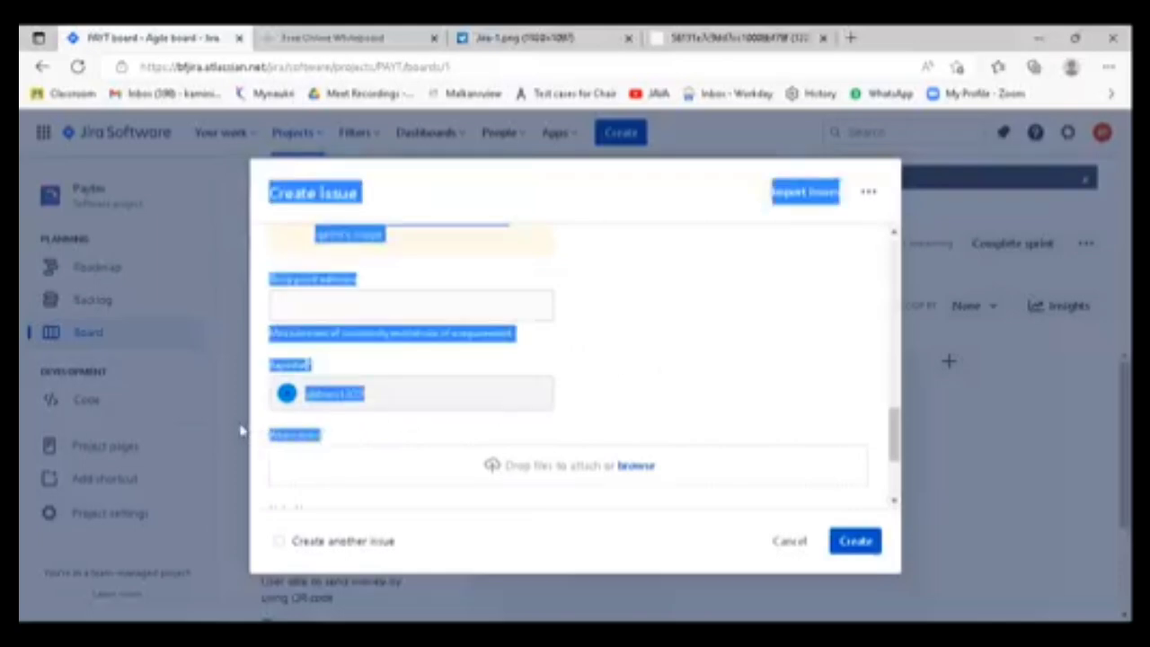
left_click(328, 444)
scroll(333, 444, "down", 1)
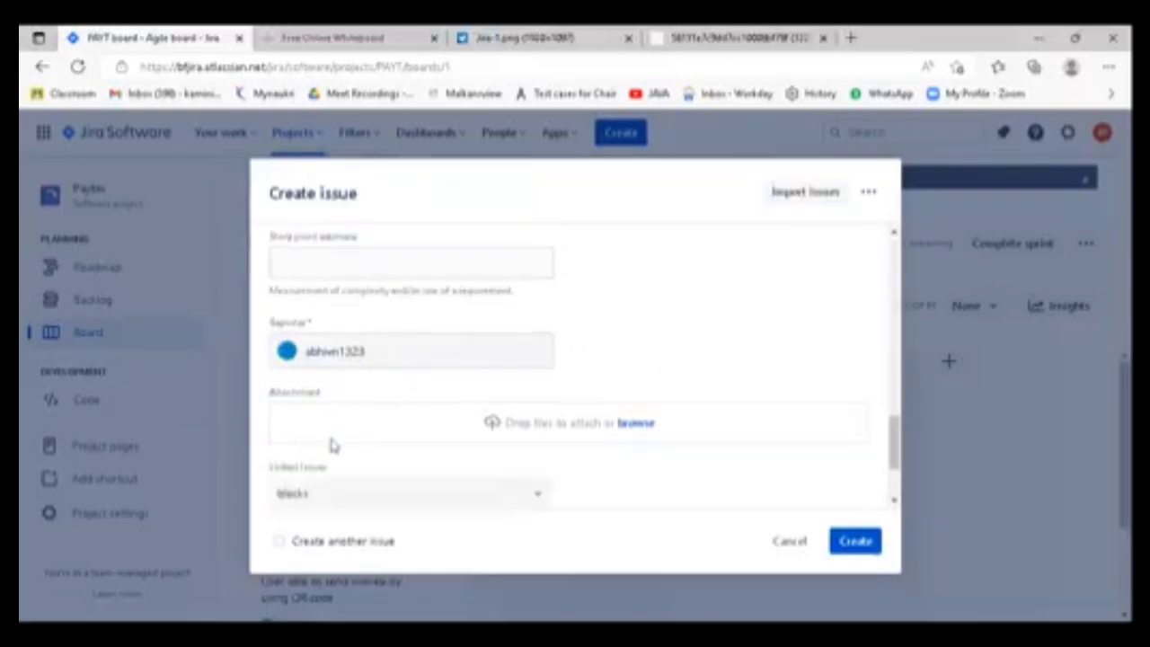
- Add a small pen scribble beside the header of the scrum board snip and paste the marked-up image as the bug's attachment
left_click(642, 431)
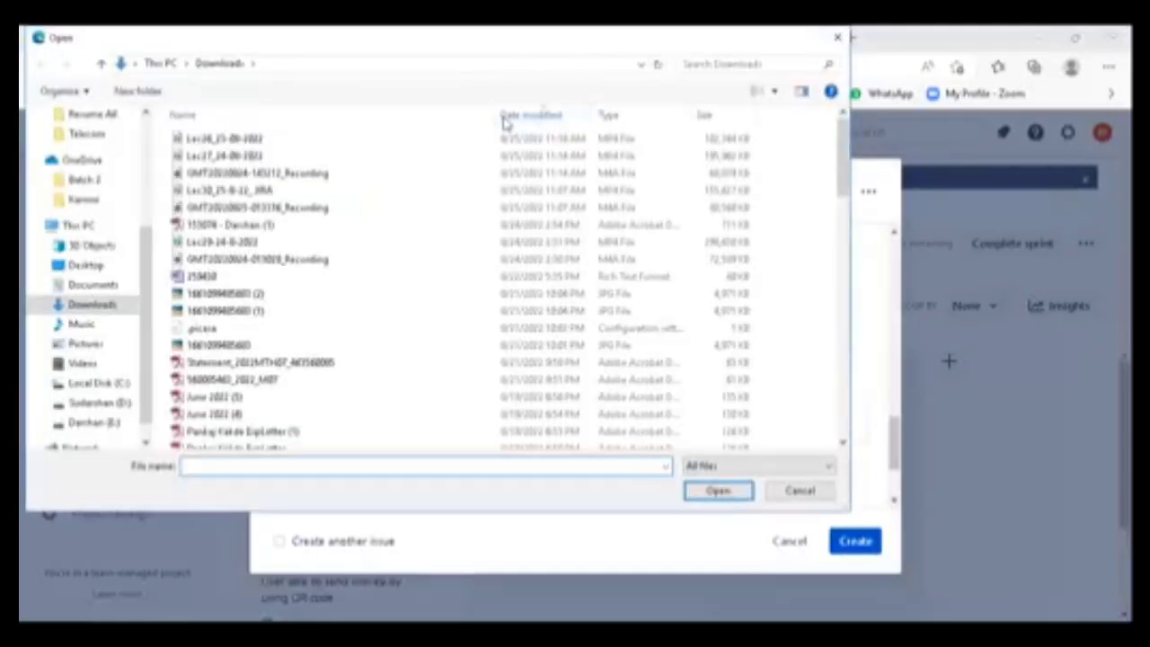
left_click(840, 36)
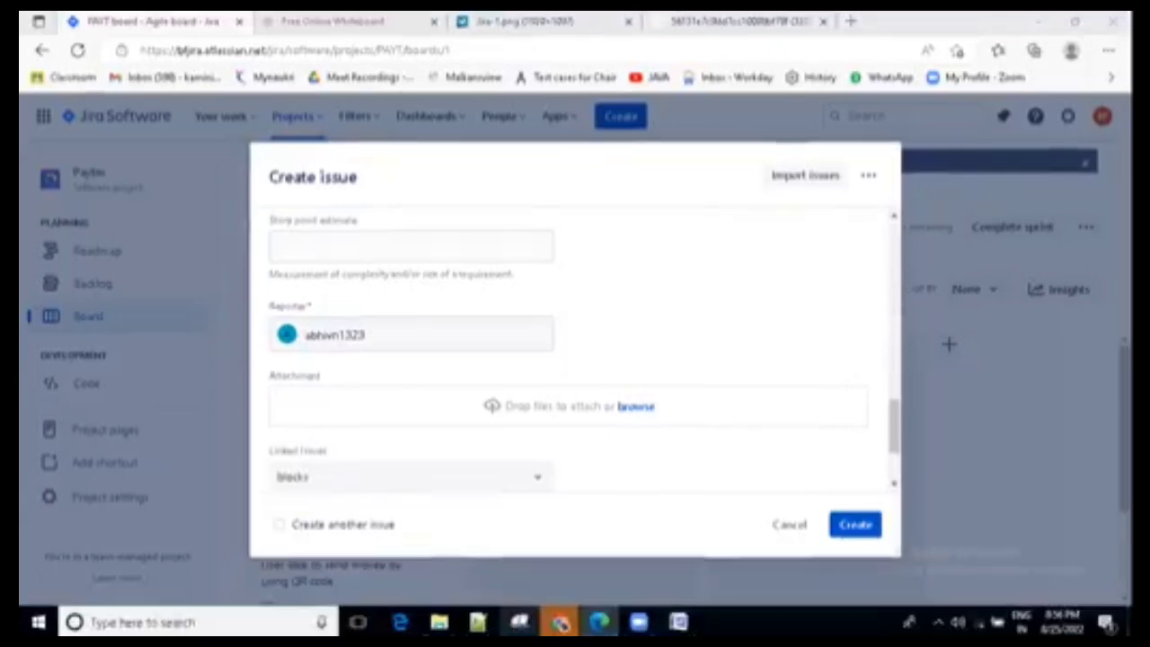
left_click(519, 622)
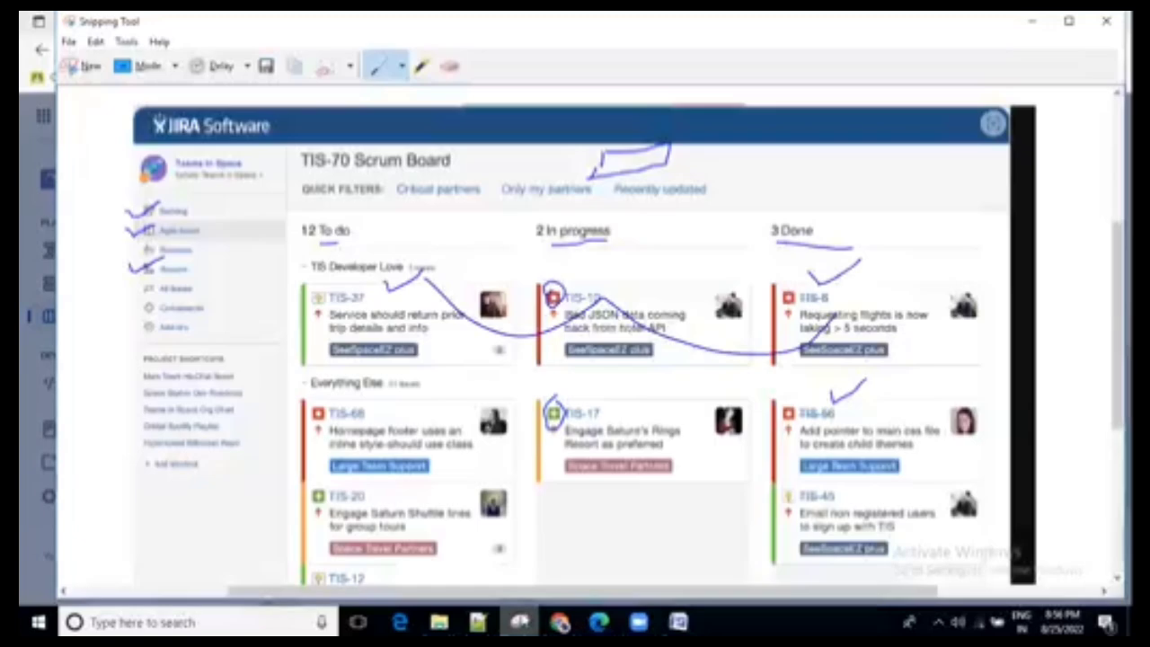
mouse_move(95, 131)
left_mouse_down()
mouse_move(100, 160)
mouse_move(81, 143)
left_mouse_up()
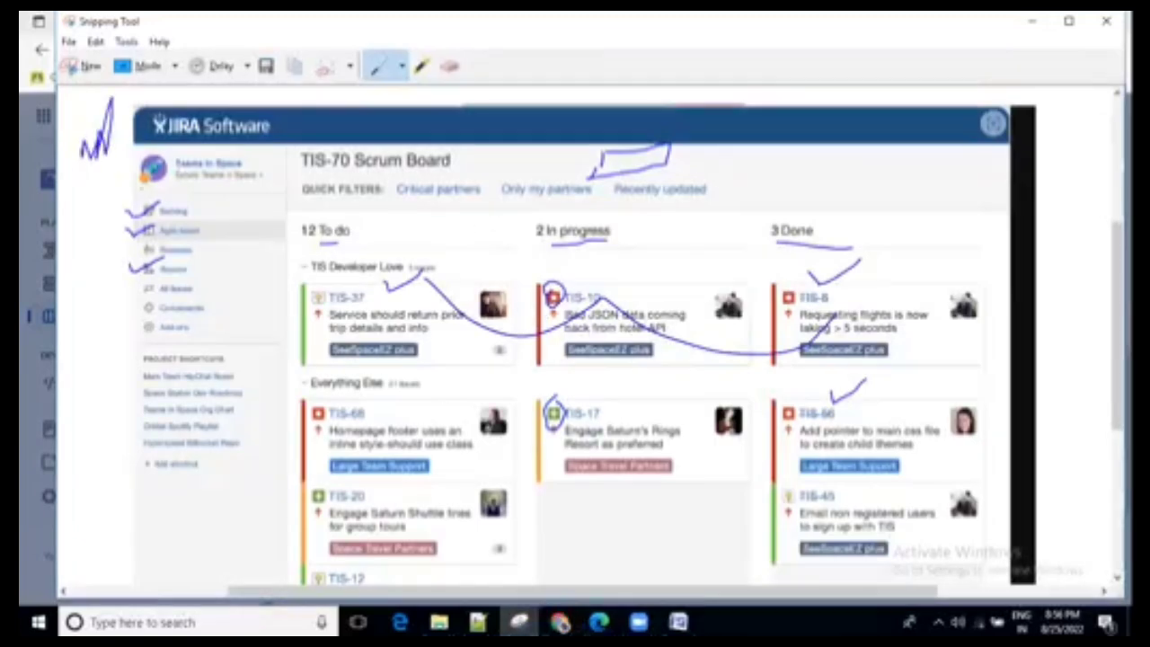
left_click(1021, 27)
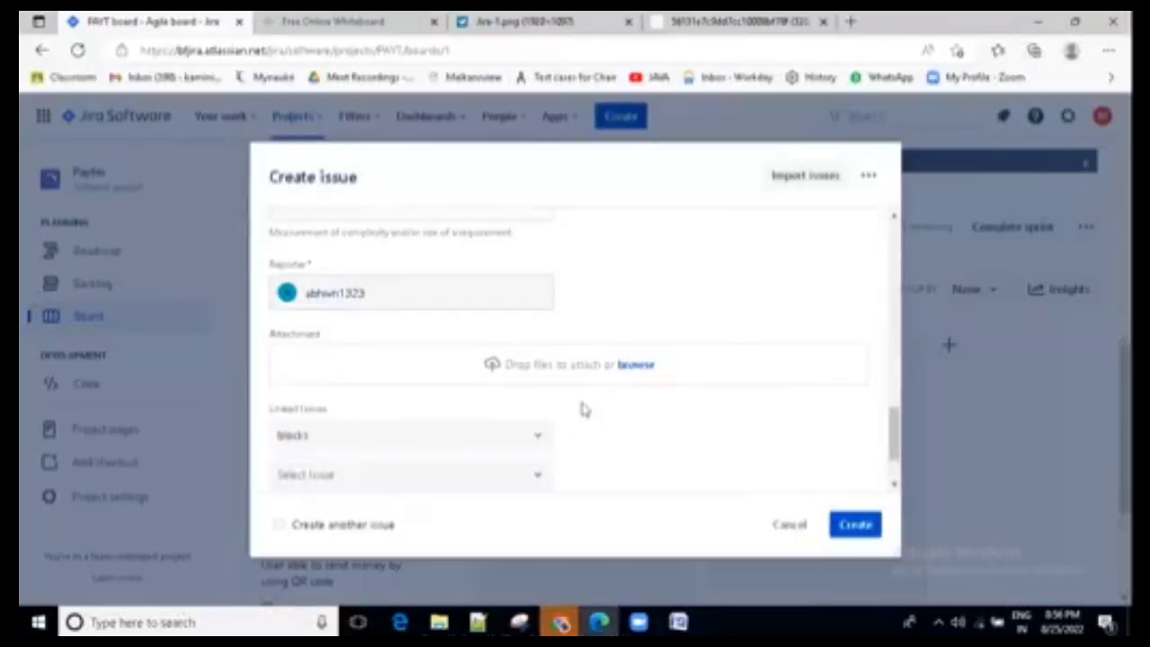
key("ctrl+v")
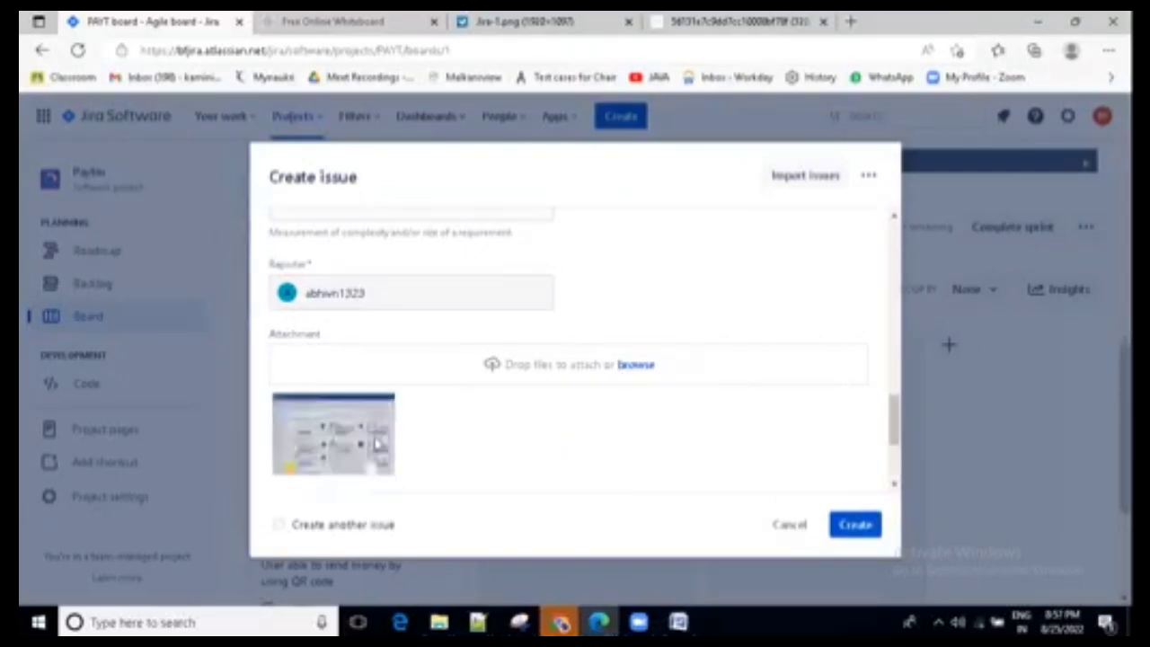
mouse_move(354, 466)
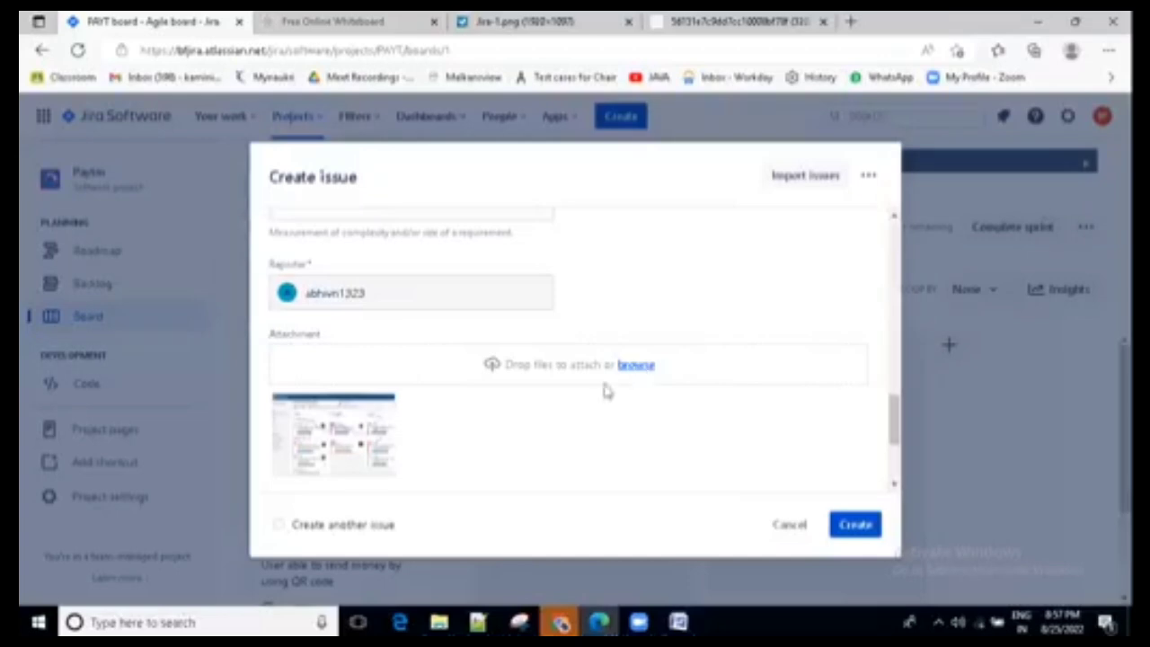
- Compare the marked-up snip with the pasted attachment, and review the bug's attachment, reporter, story point and sprint fields
left_click(520, 622)
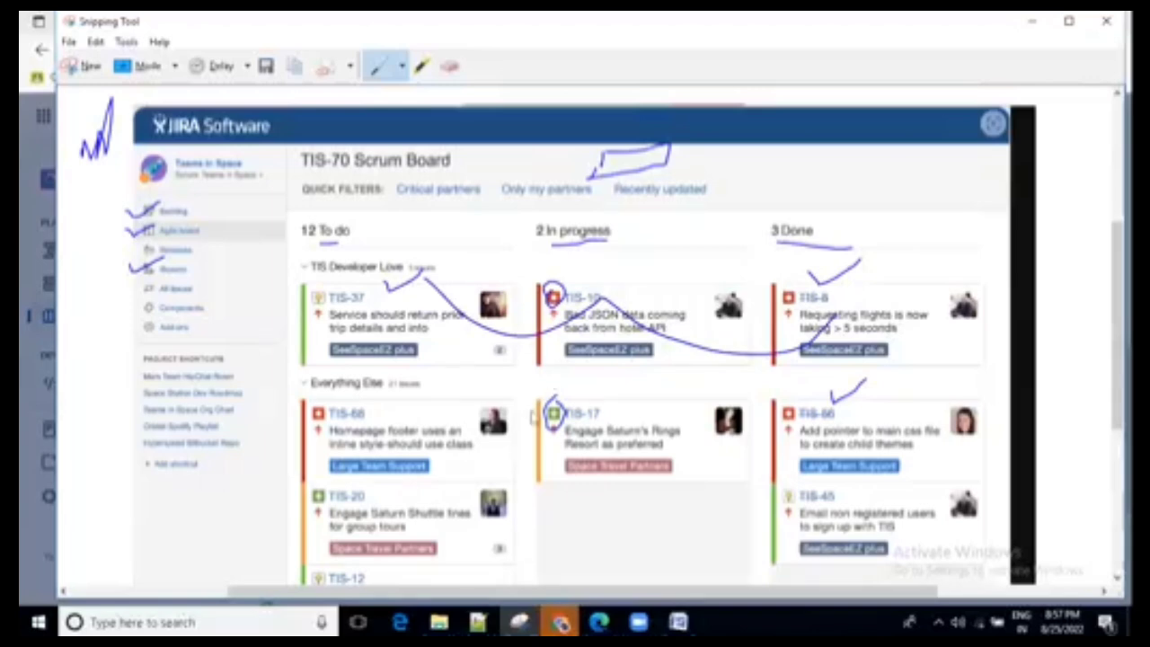
key("alt+Tab")
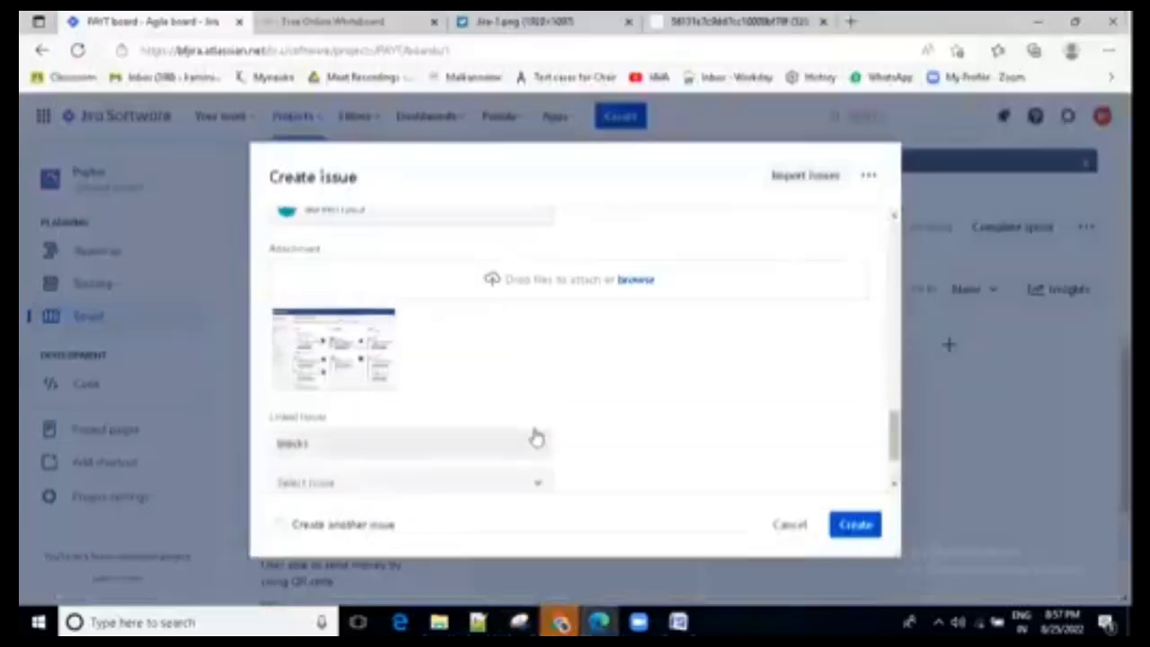
left_click_drag(324, 251, 270, 252)
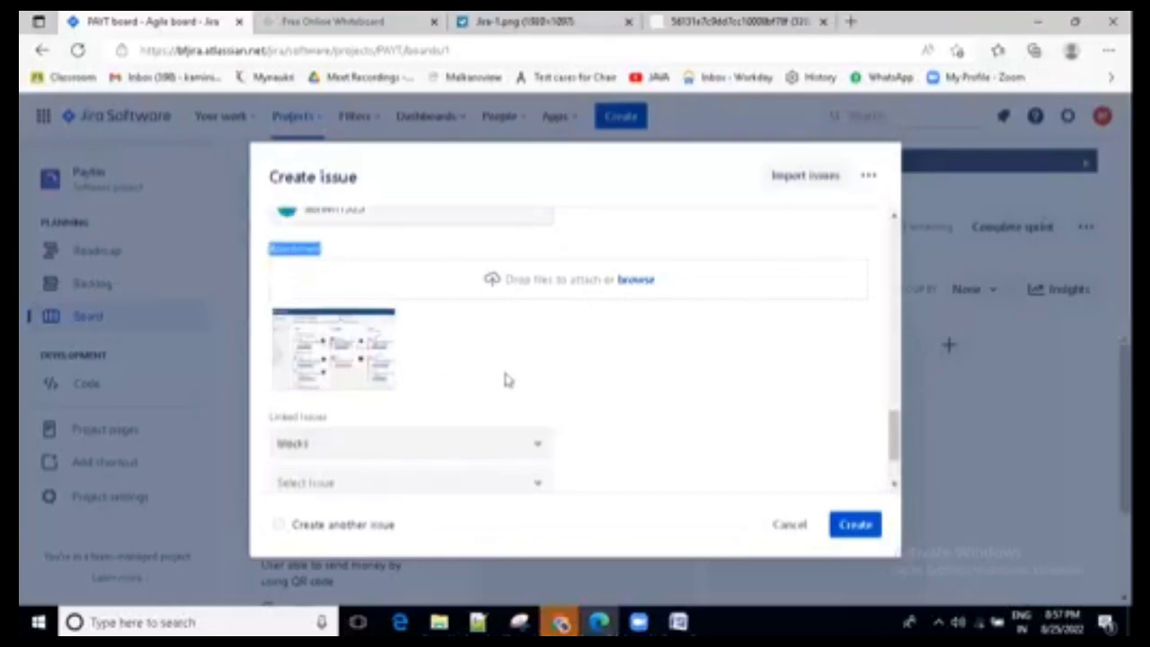
left_click(577, 364)
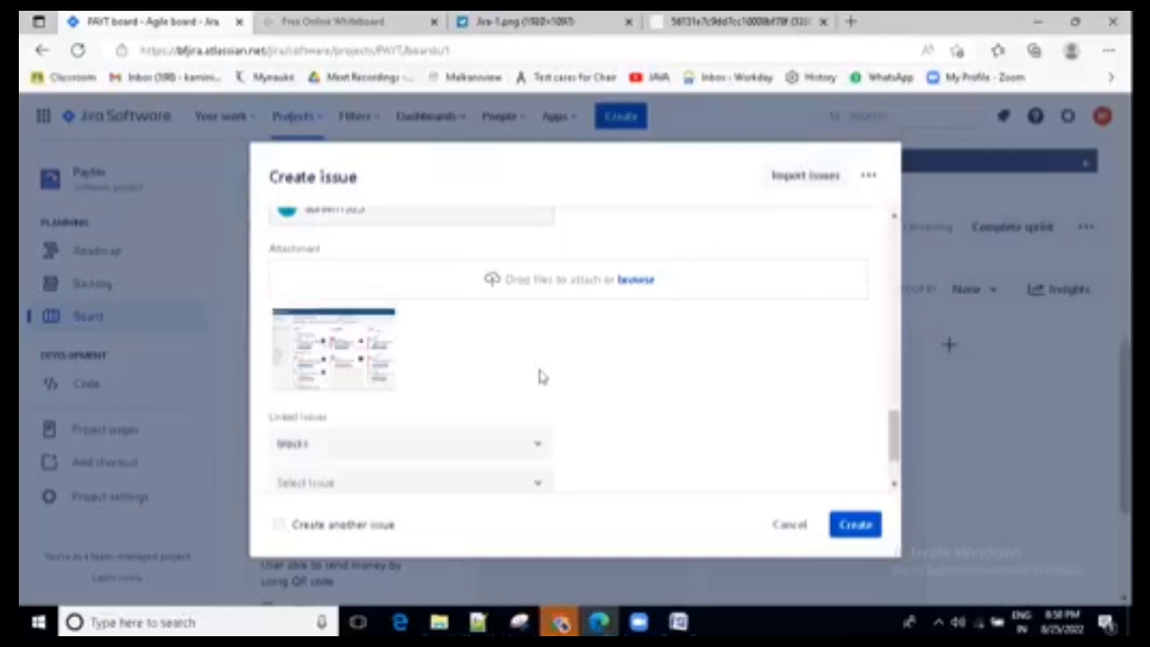
scroll(501, 326, "up", 2)
scroll(493, 321, "down", 3)
scroll(488, 332, "up", 4)
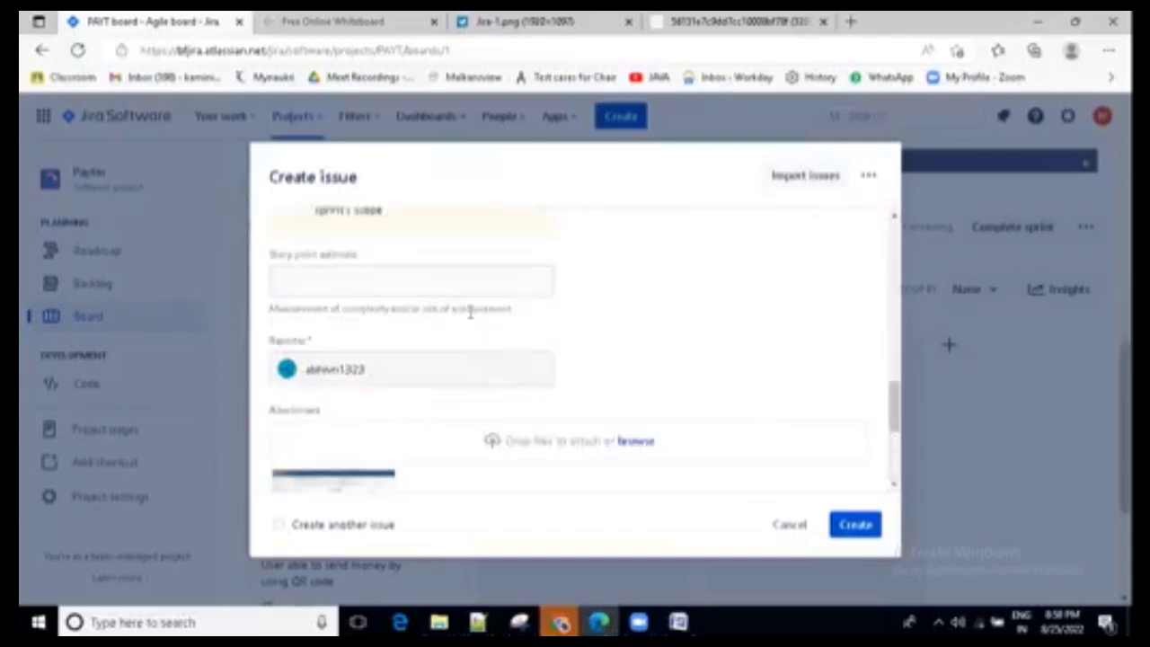
scroll(457, 303, "up", 3)
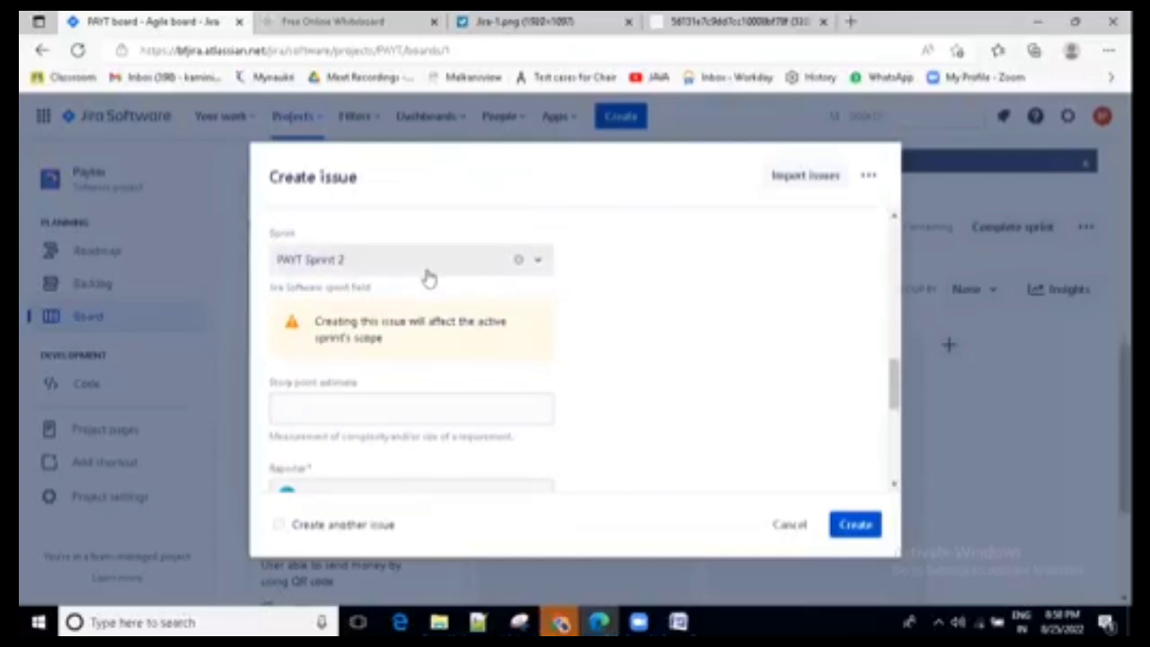
left_click_drag(296, 235, 267, 235)
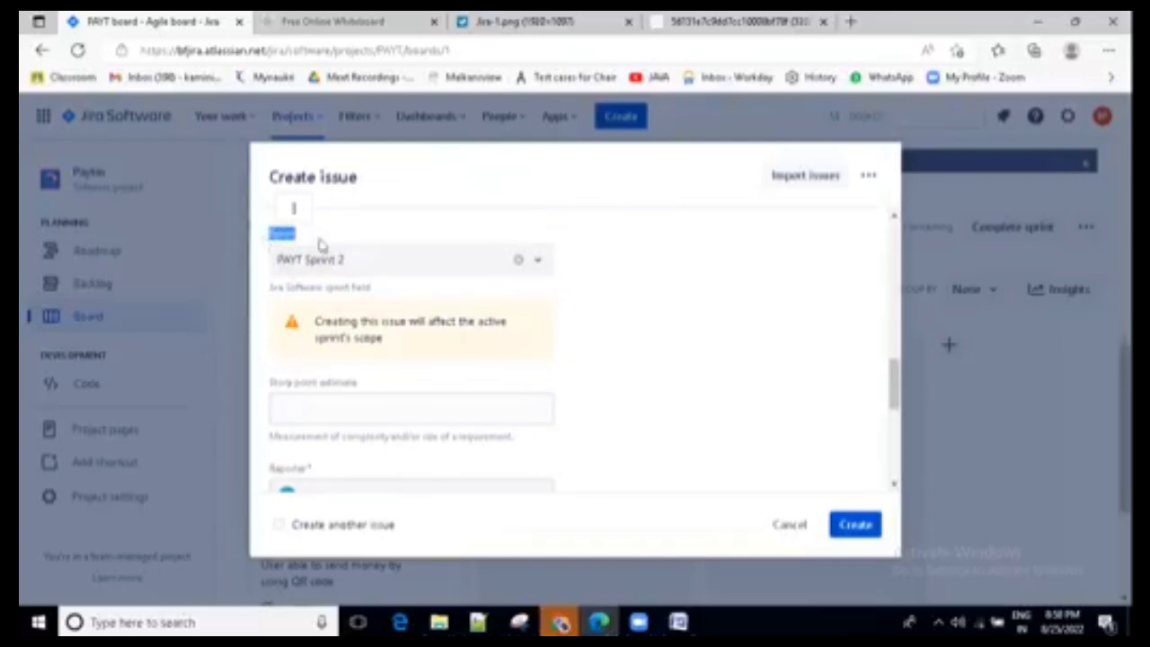
left_click(379, 237)
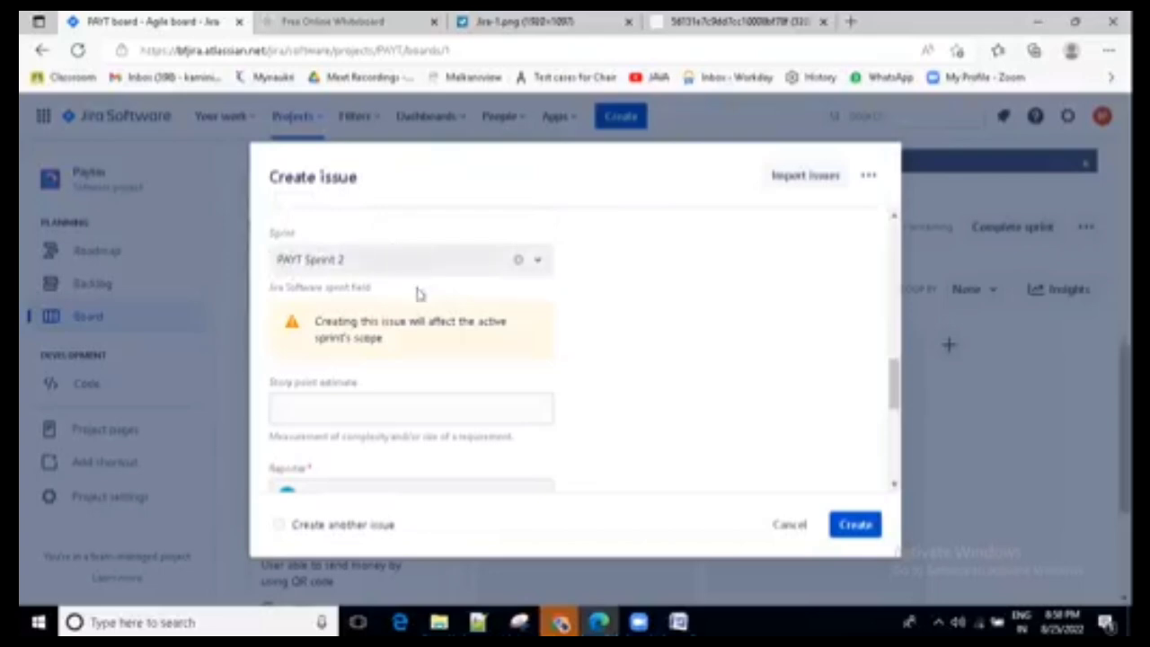
- Check which options the bug's Flagged field offers, leaving it empty
scroll(413, 344, "down", 8)
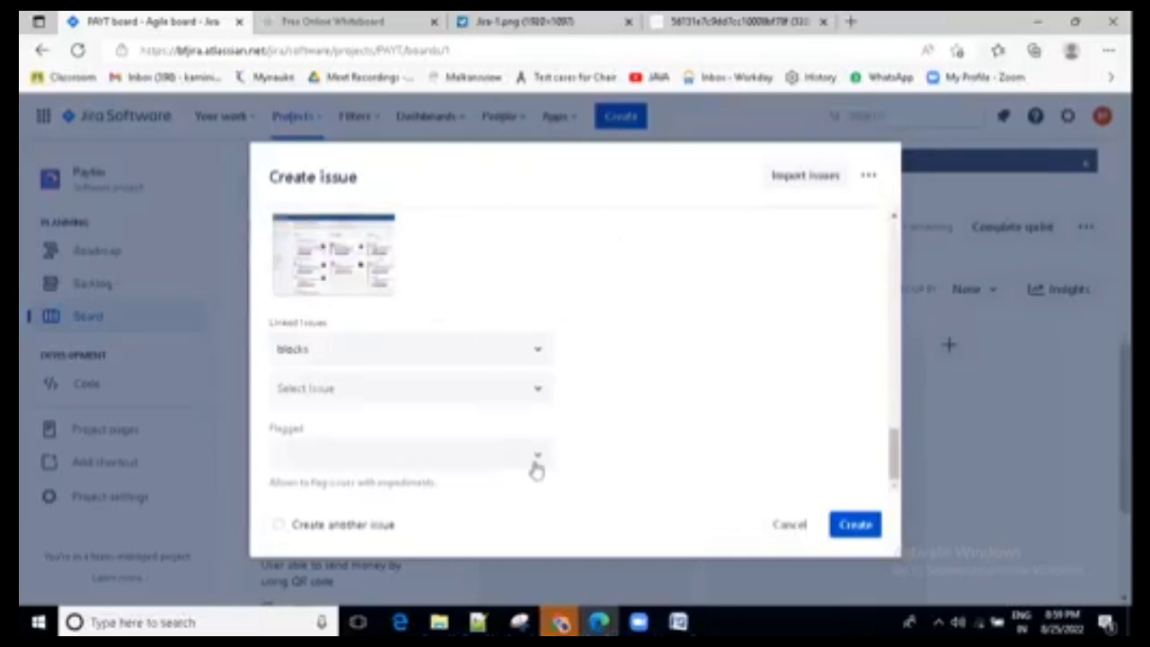
left_click_drag(315, 434, 264, 440)
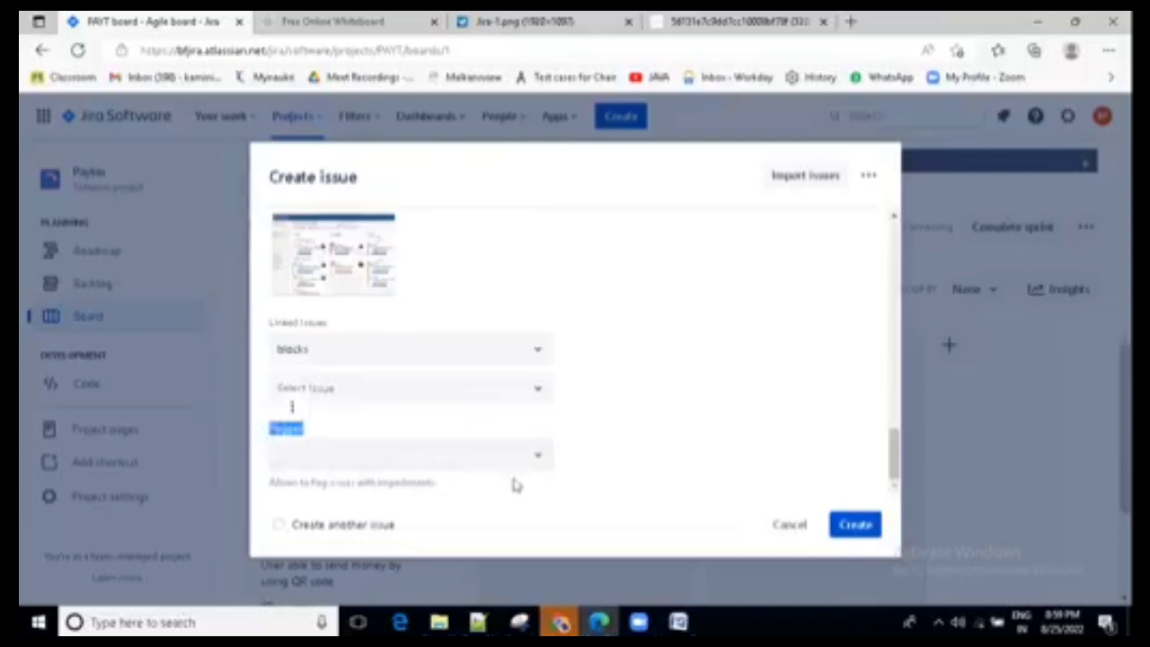
left_click(539, 462)
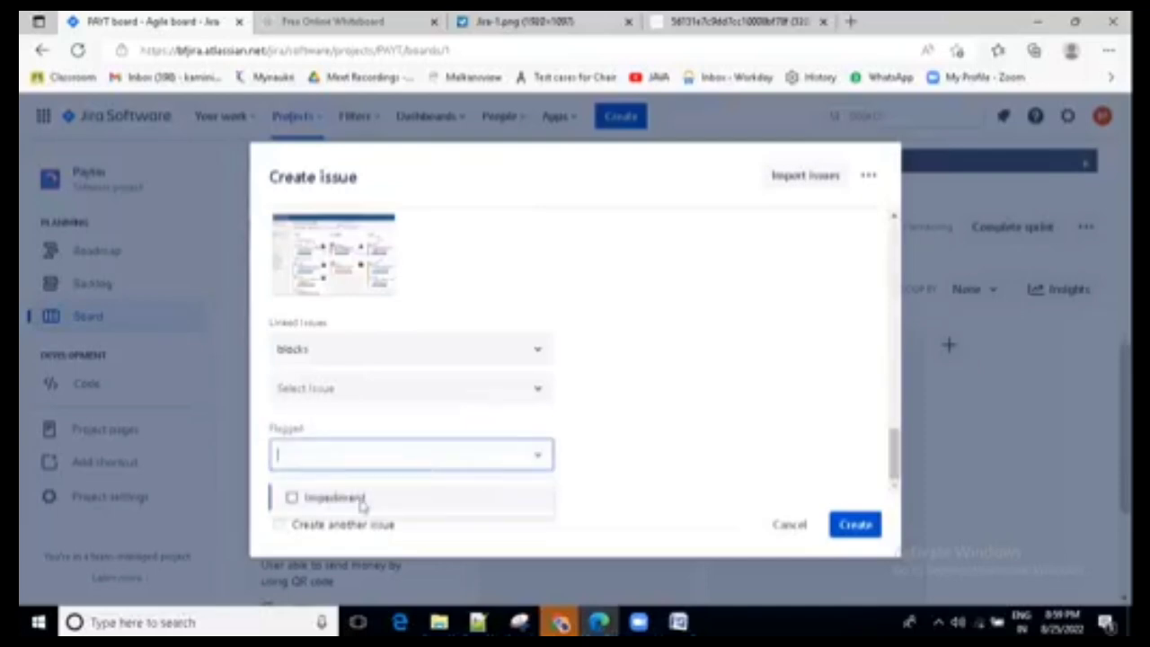
left_click(697, 426)
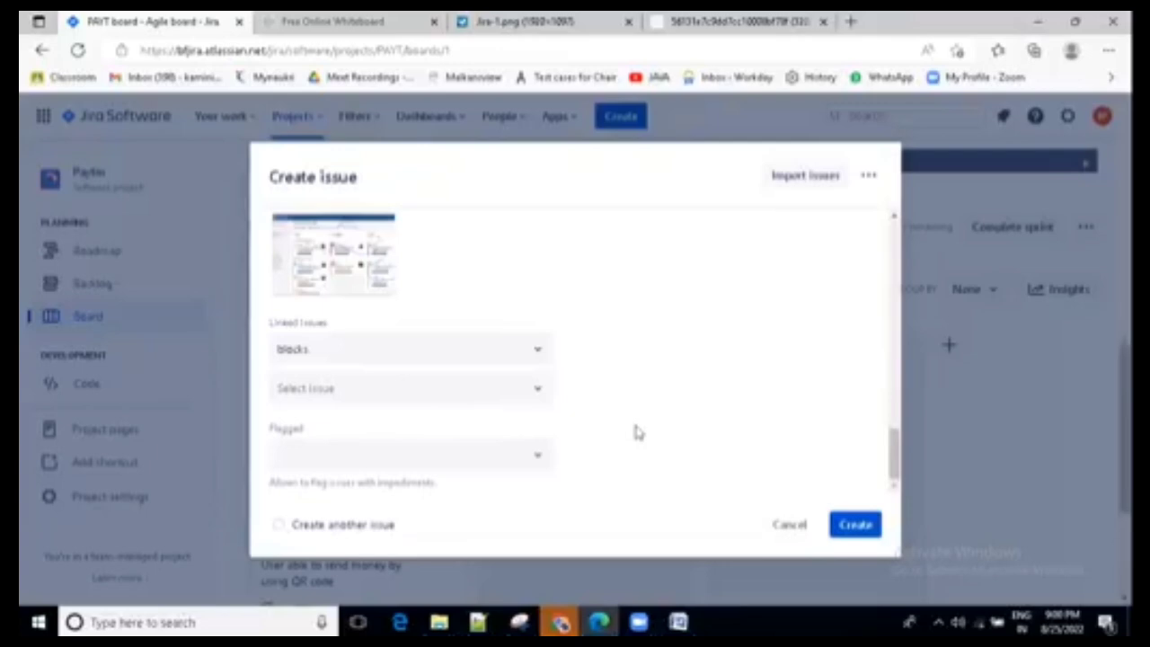
- Look over the assignee, labels, sprint and linked issue fields once more and create the login bug
scroll(642, 403, "up", 5)
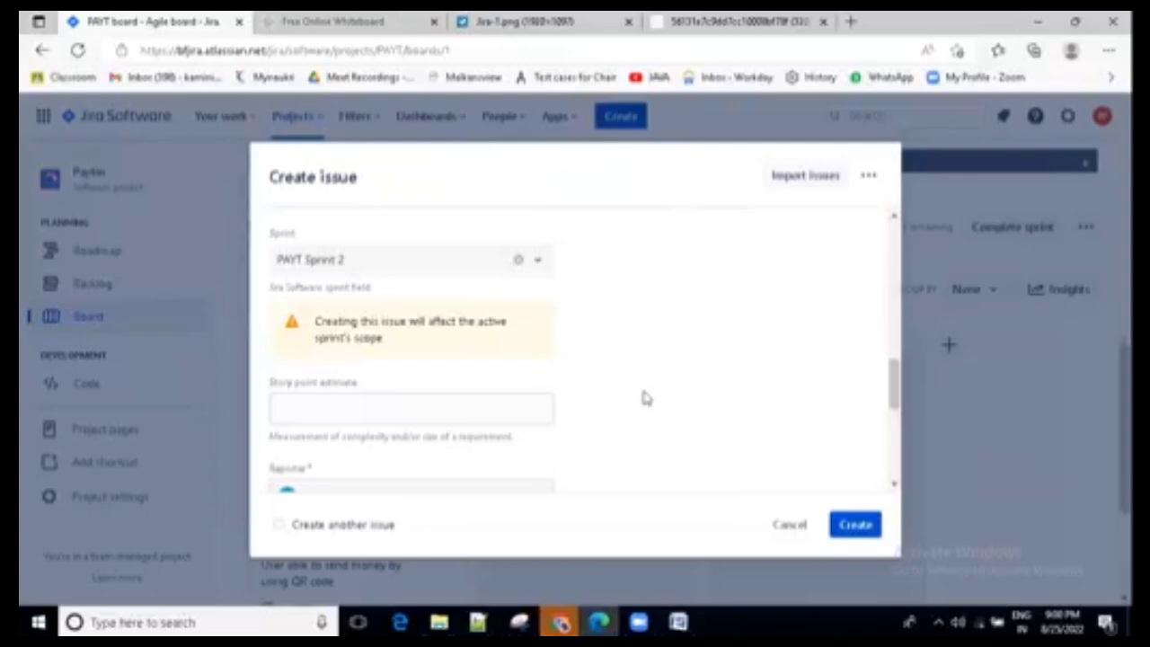
scroll(646, 398, "up", 2)
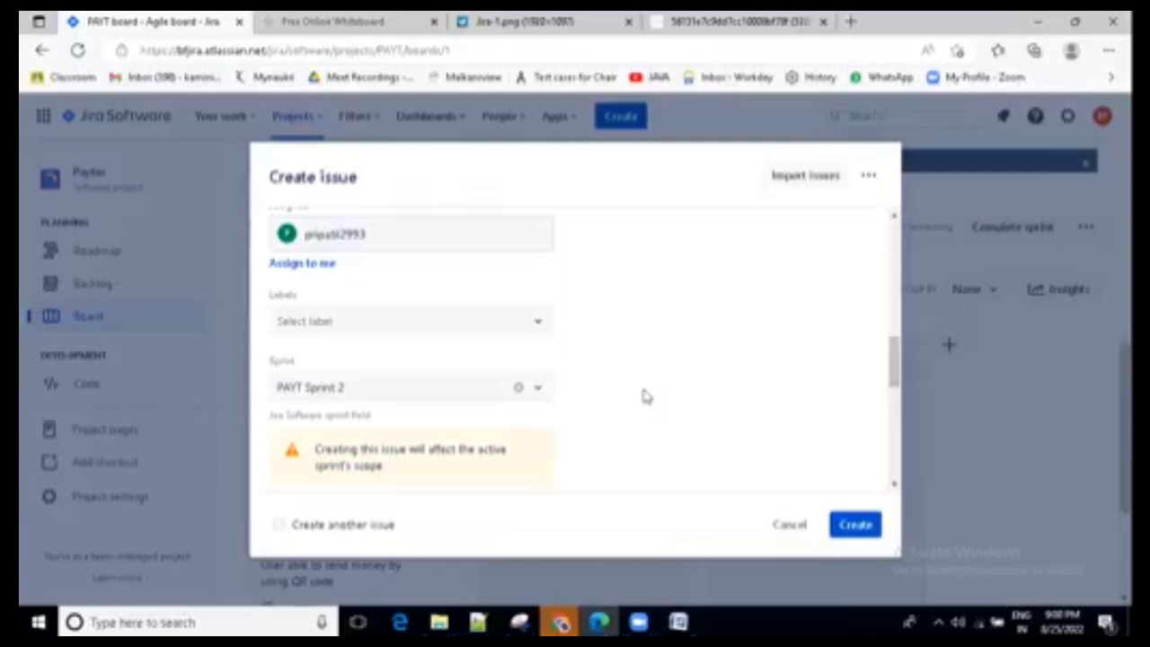
scroll(643, 396, "down", 8)
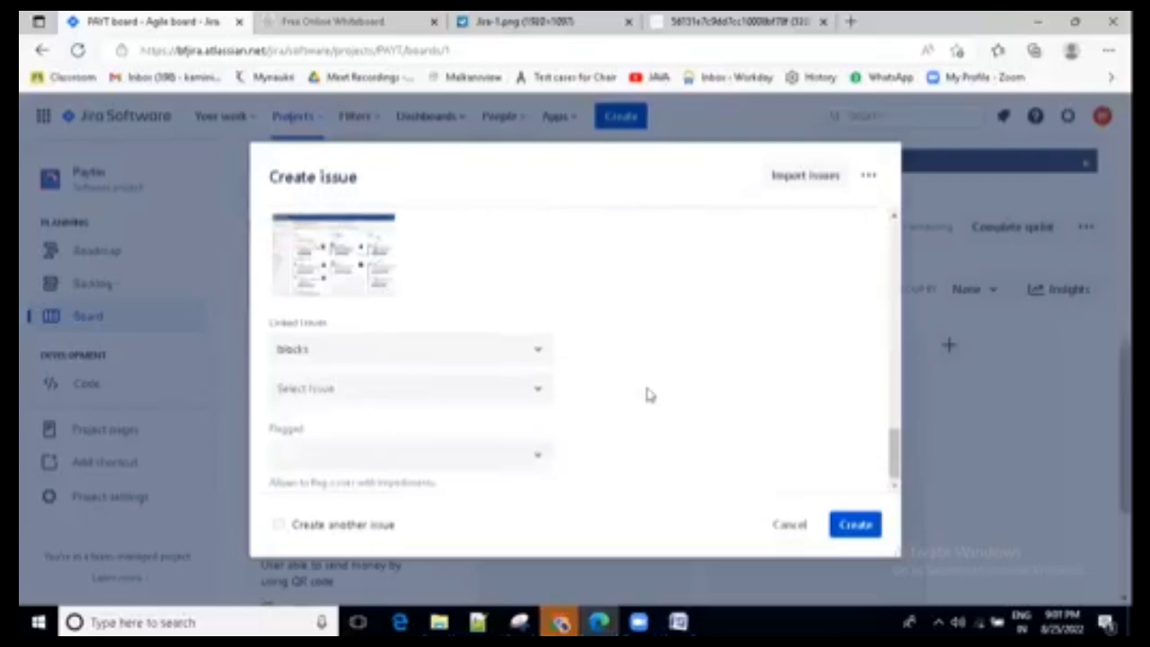
scroll(647, 395, "up", 8)
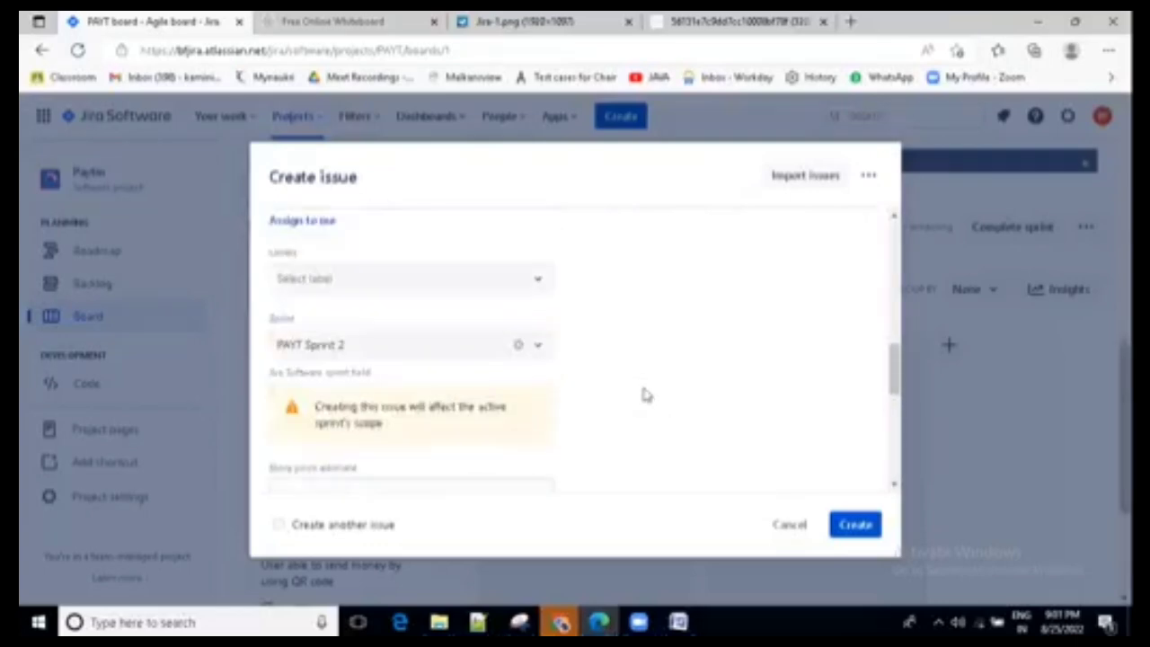
scroll(644, 395, "down", 3)
left_click(852, 526)
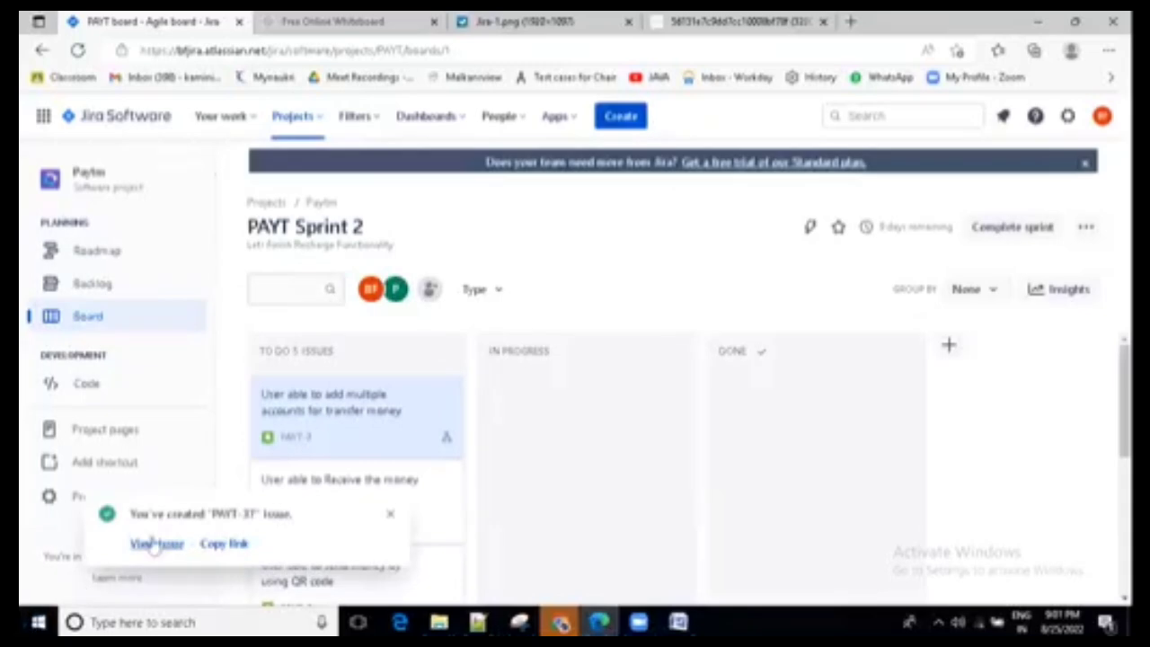
- Dismiss the creation notice and open the "Login Functionality is not working" bug from the board's To Do column
scroll(572, 432, "down", 3)
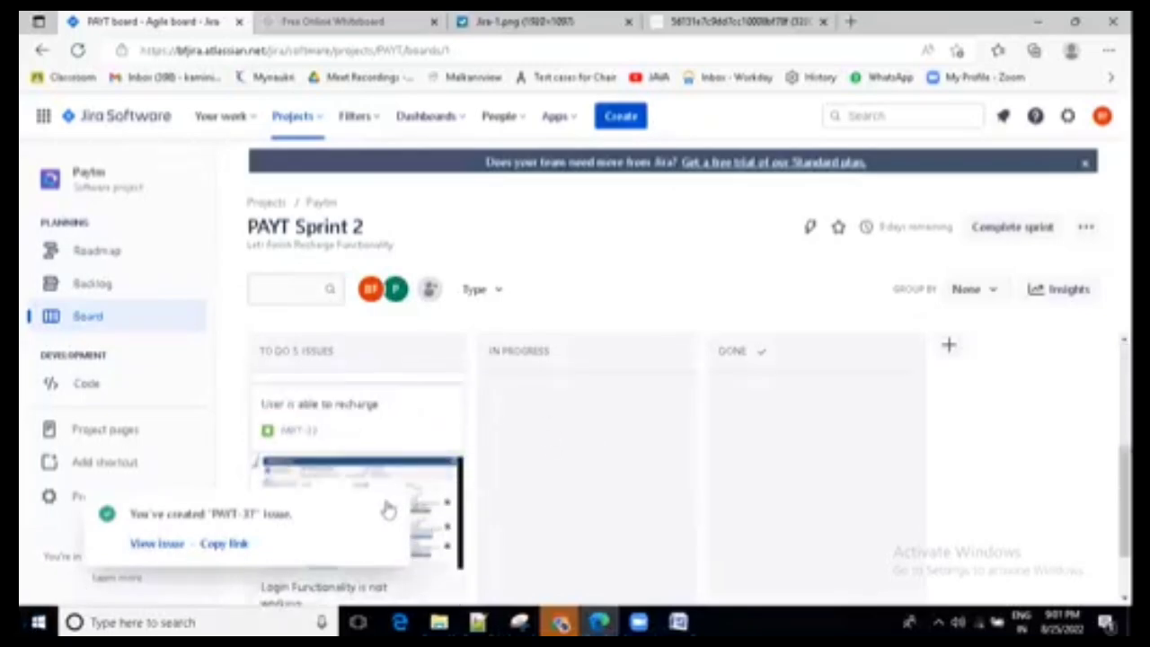
left_click(389, 515)
scroll(553, 473, "down", 2)
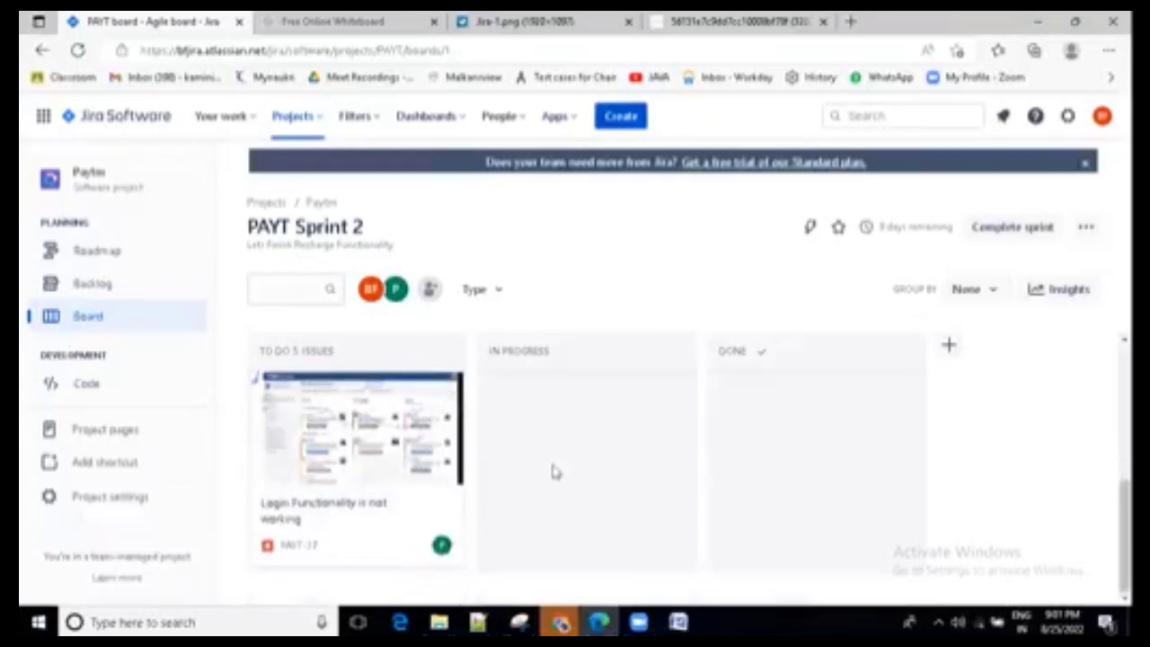
left_click(337, 555)
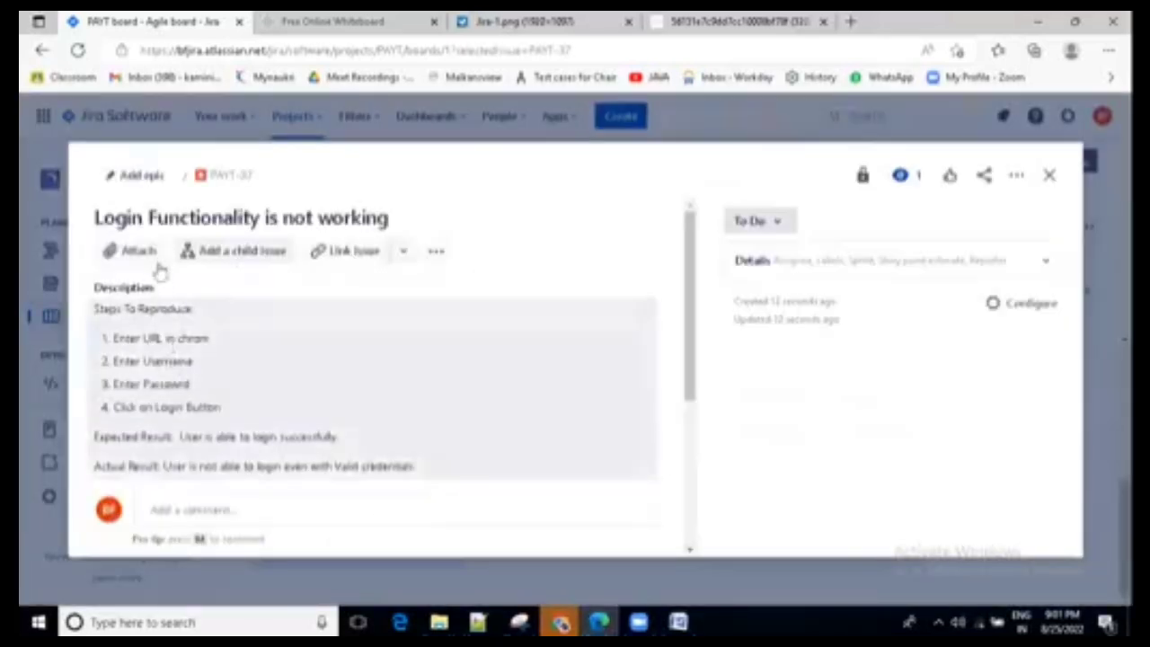
- Review the opened bug's summary, steps to reproduce, expected and actual results, attachment and activity section
left_click(96, 218)
left_click_drag(95, 217, 407, 220)
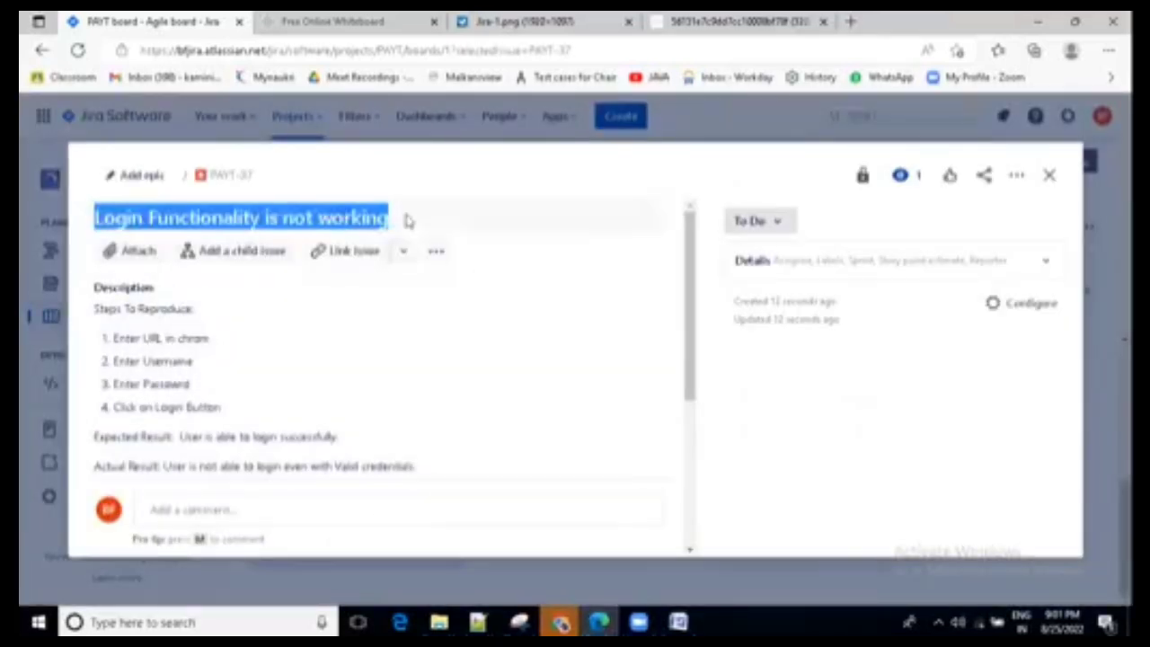
left_click(354, 319)
left_click_drag(416, 467, 95, 308)
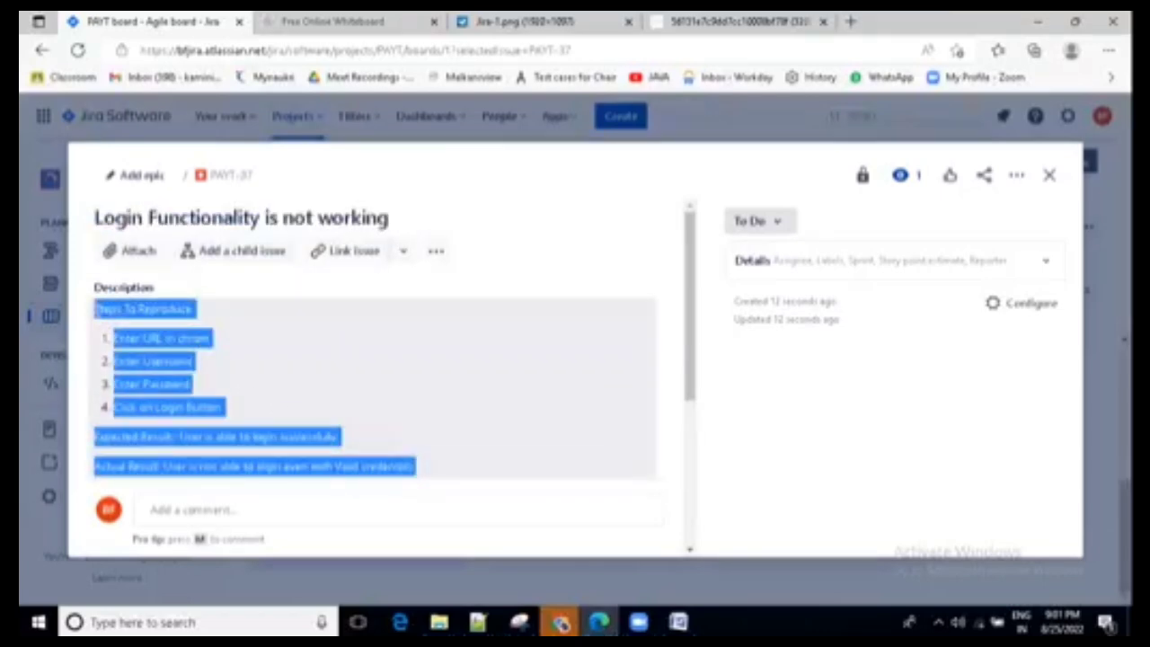
scroll(310, 400, "down", 3)
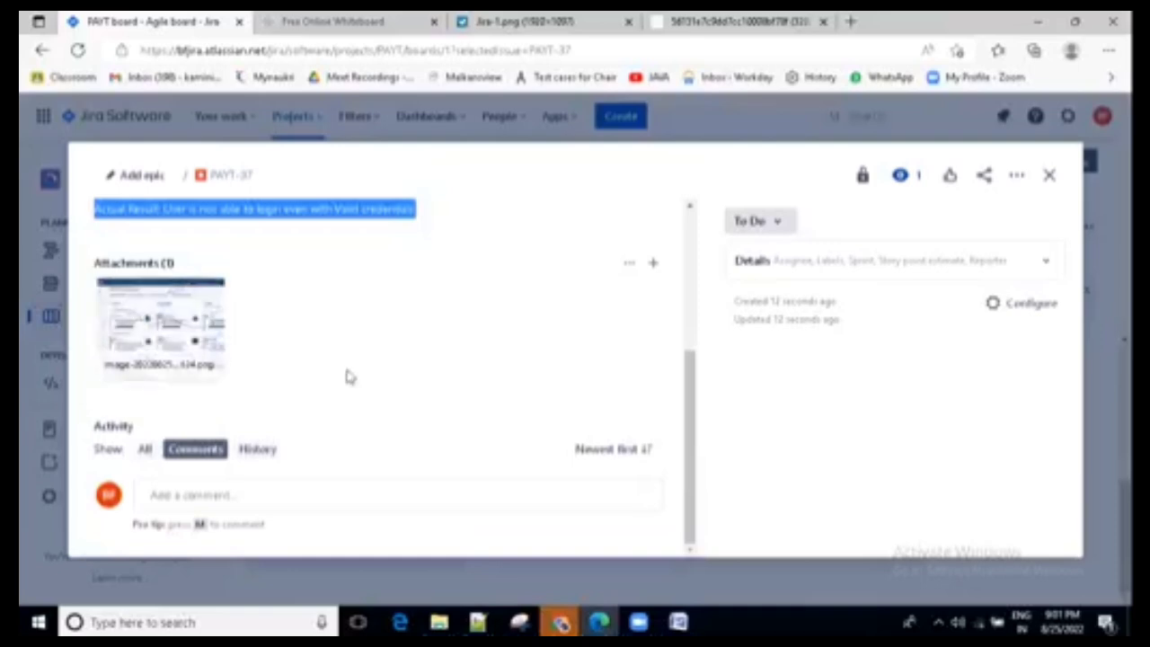
scroll(350, 377, "up", 5)
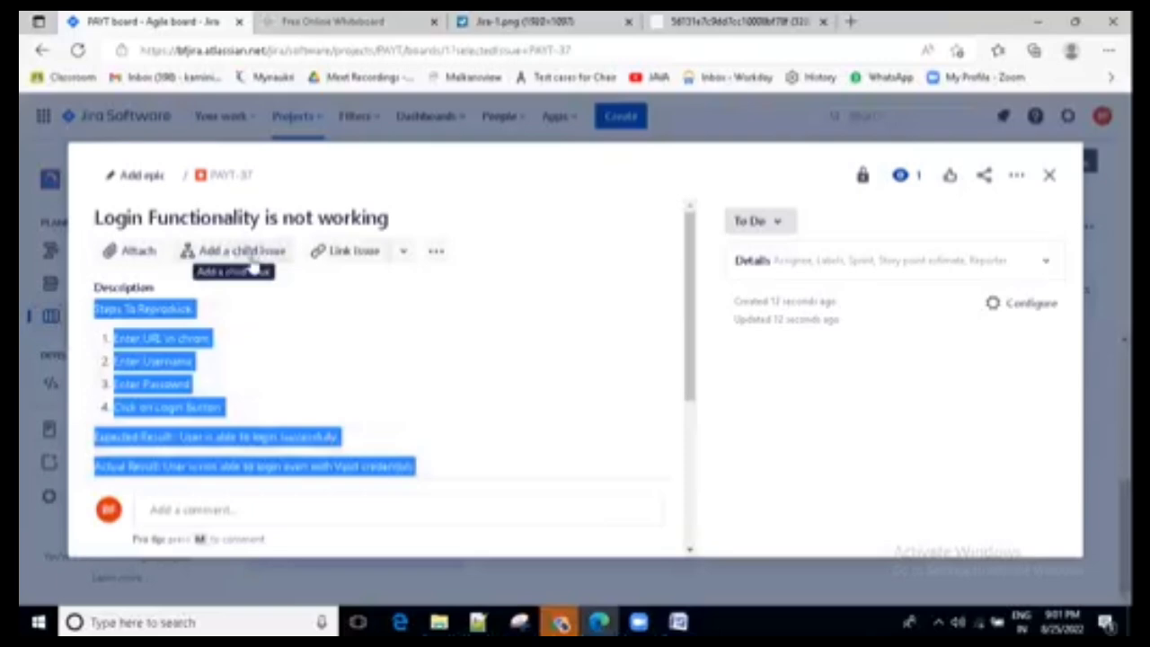
left_click(593, 258)
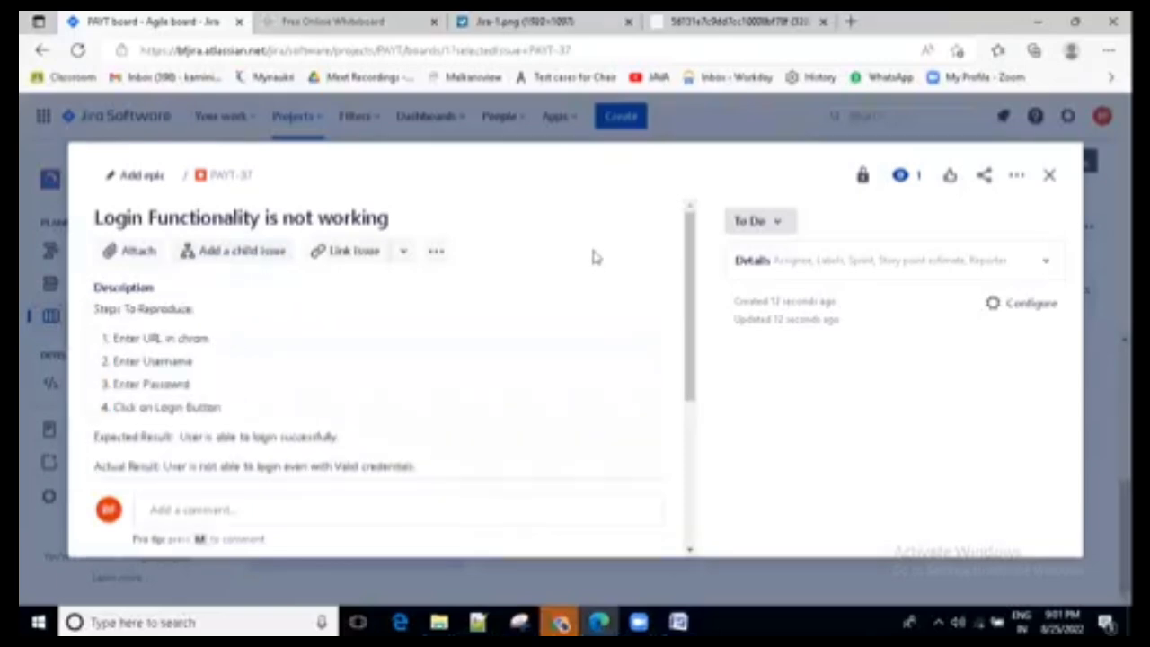
- Add a child issue named "Defect Fix" to the login bug
left_click(241, 251)
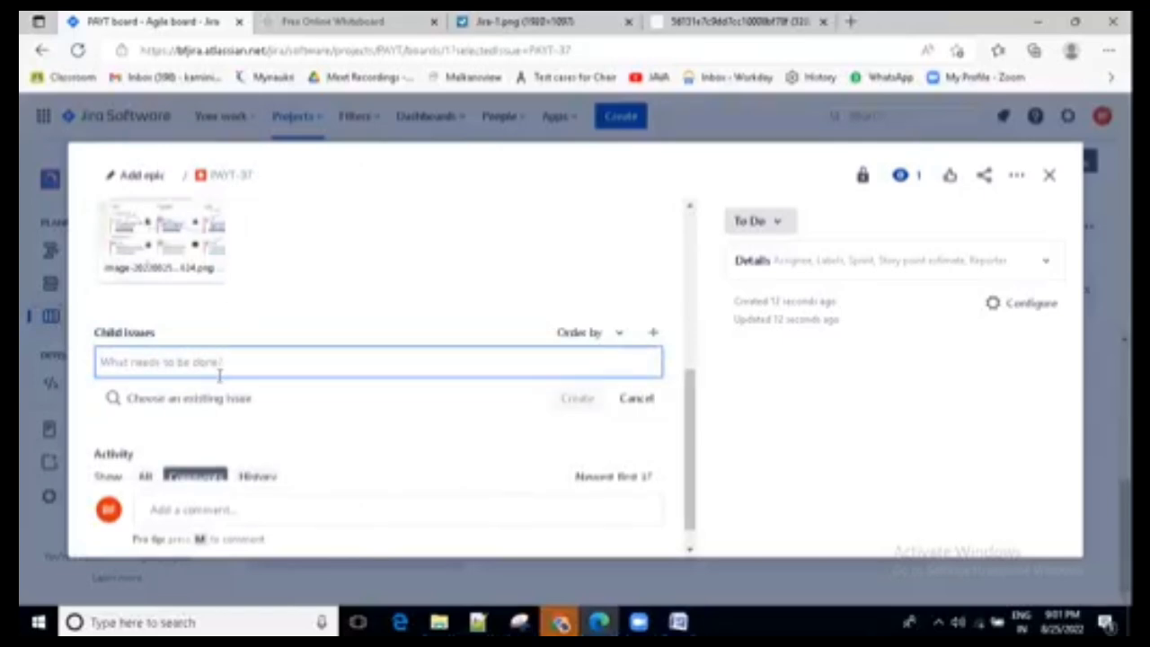
type("Defect")
type(" Fu")
type("ix")
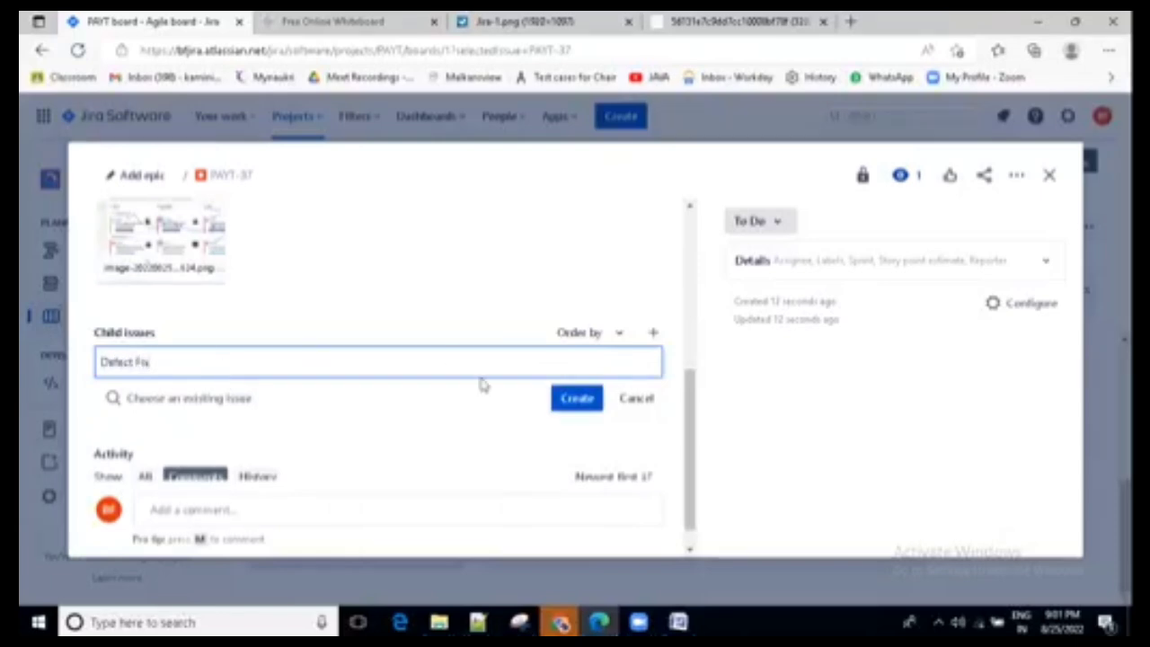
left_click(571, 401)
- Add a second child issue named "Defect Retest" to the login bug
left_click(223, 413)
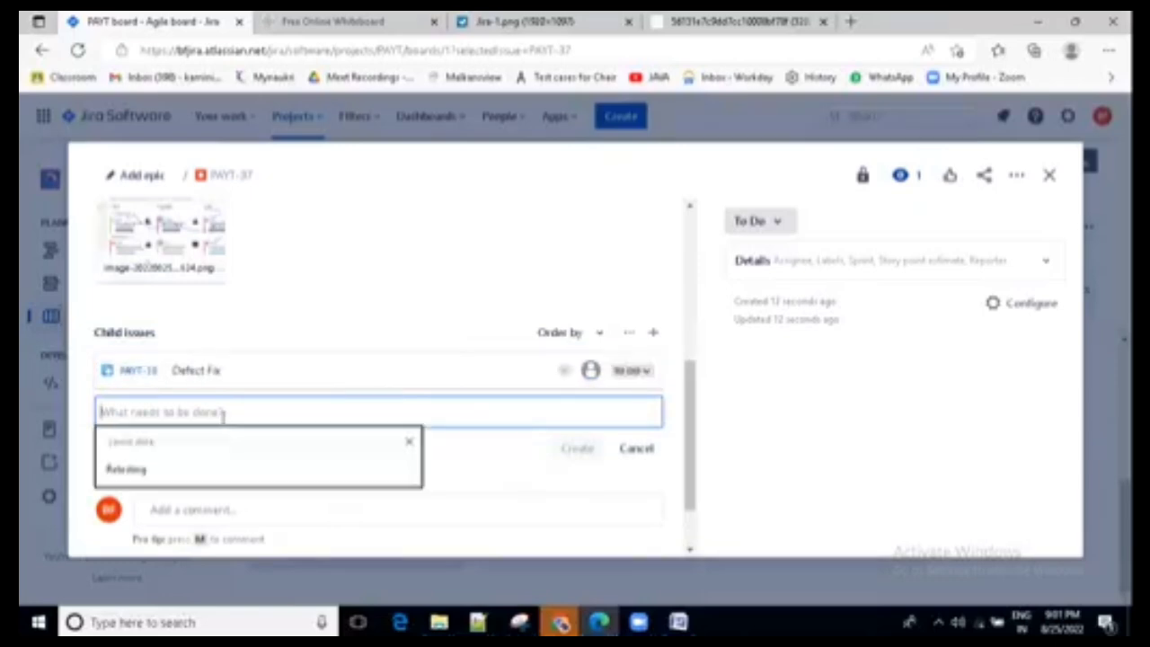
type("Defect Ratest")
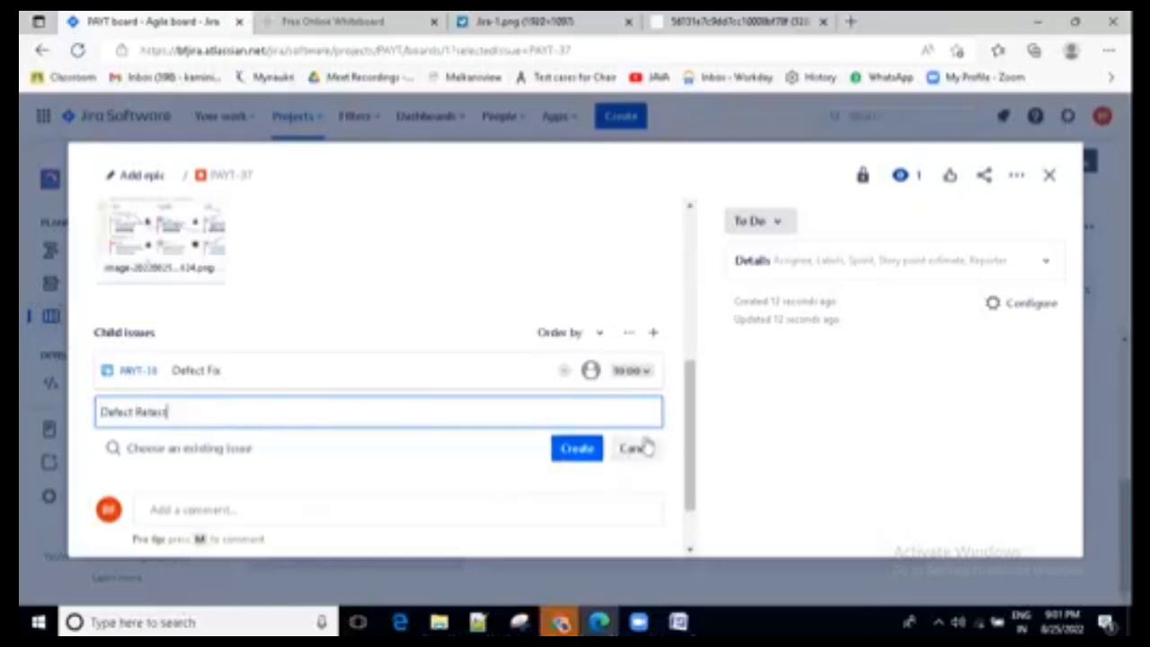
left_click(676, 419)
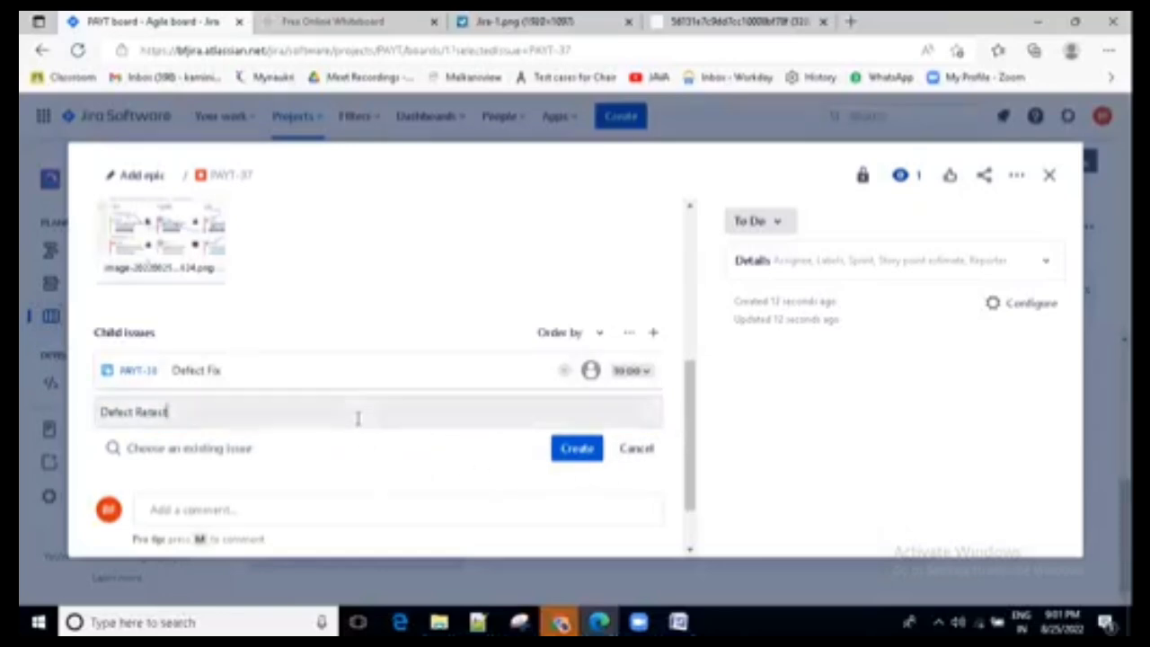
left_click(358, 415)
left_click(365, 410)
key("Return")
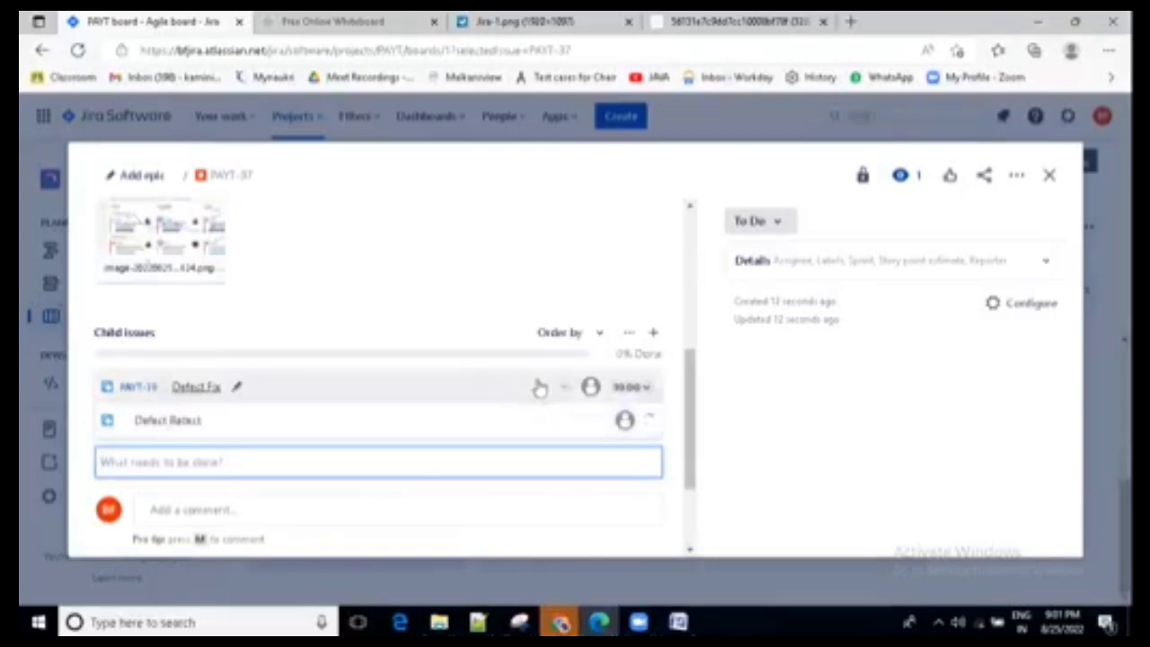
- Assign the "Defect Fix" and "Defect Retest" child issues to two different team members
left_click(591, 386)
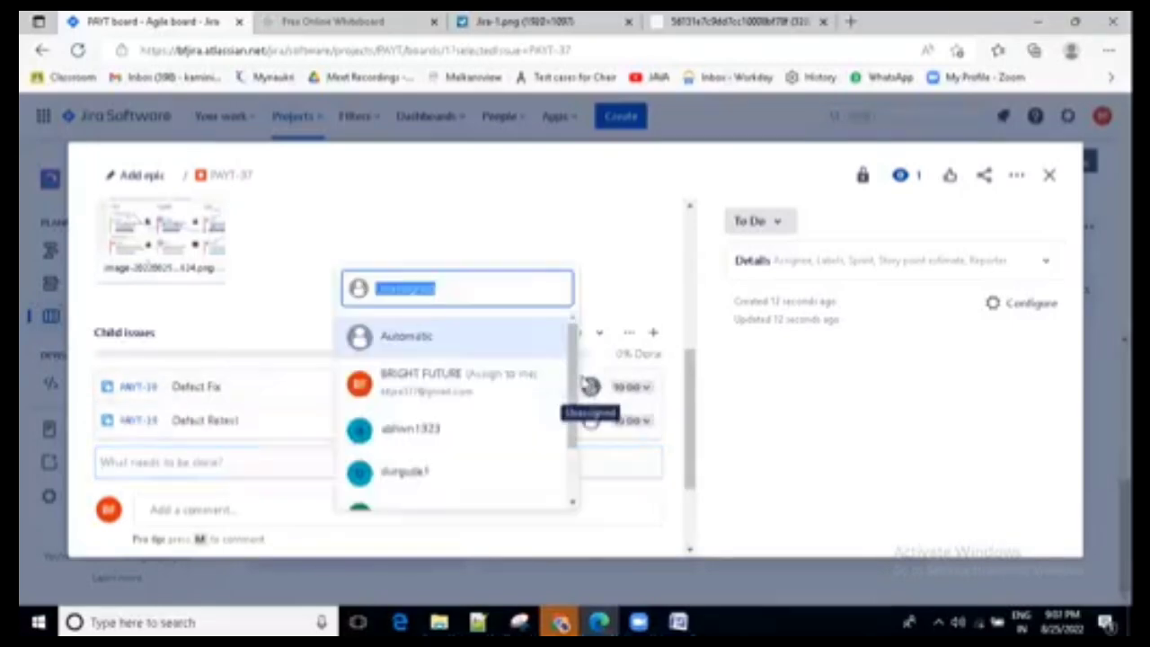
scroll(435, 431, "down", 1)
left_click(418, 439)
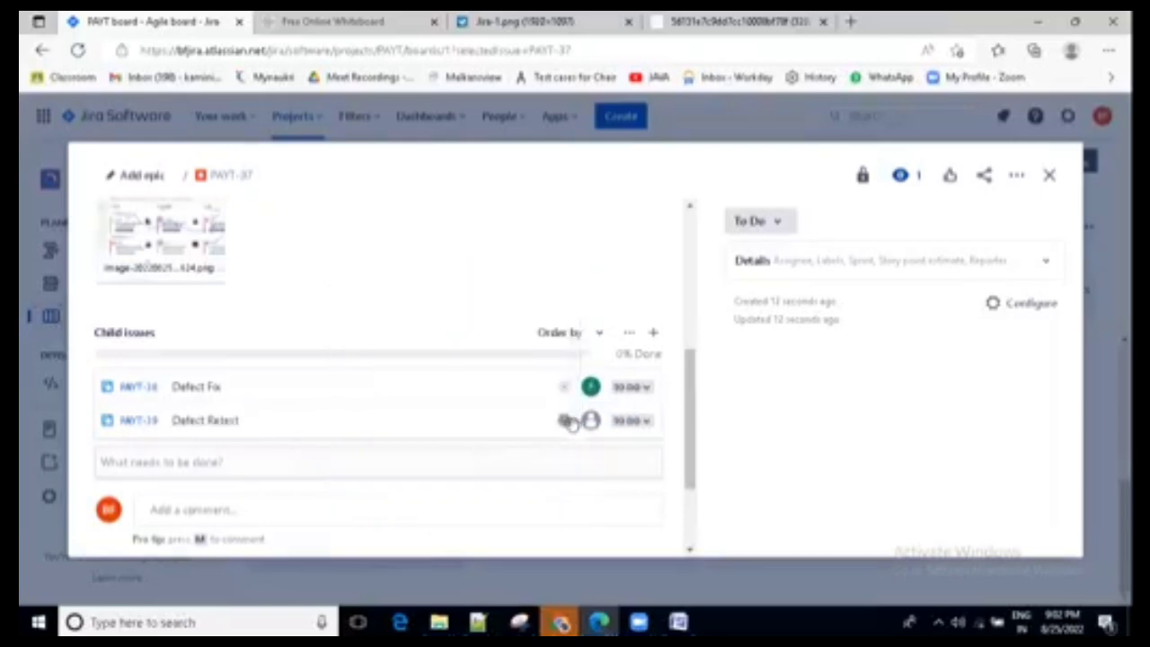
left_click(590, 421)
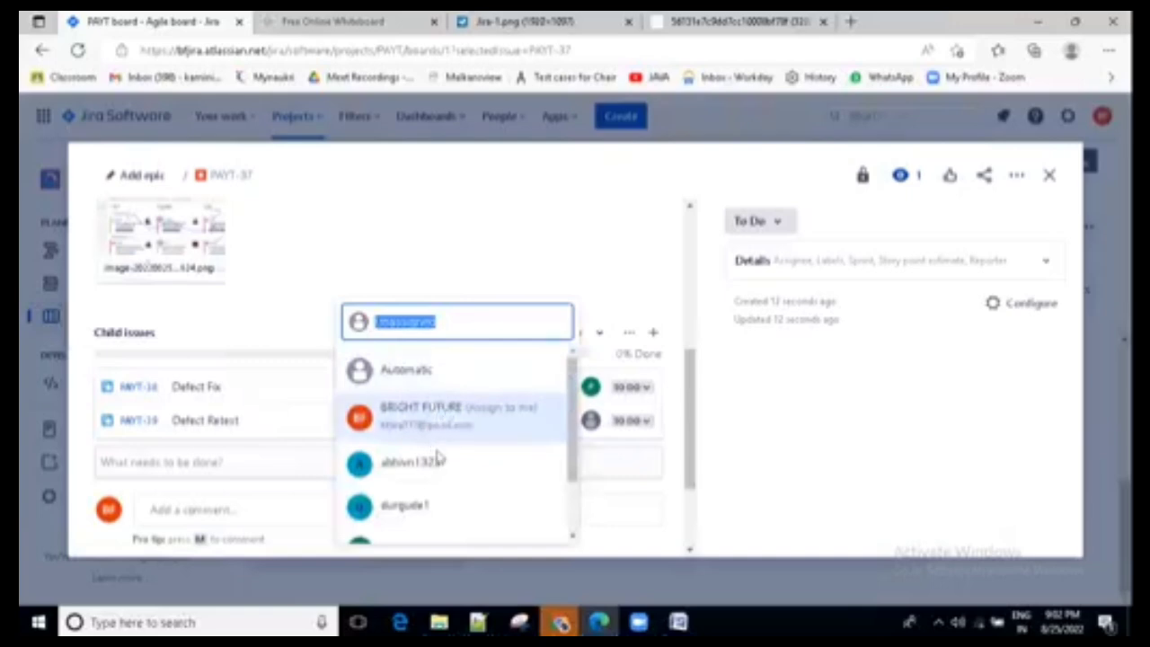
scroll(439, 463, "down", 1)
left_click(416, 392)
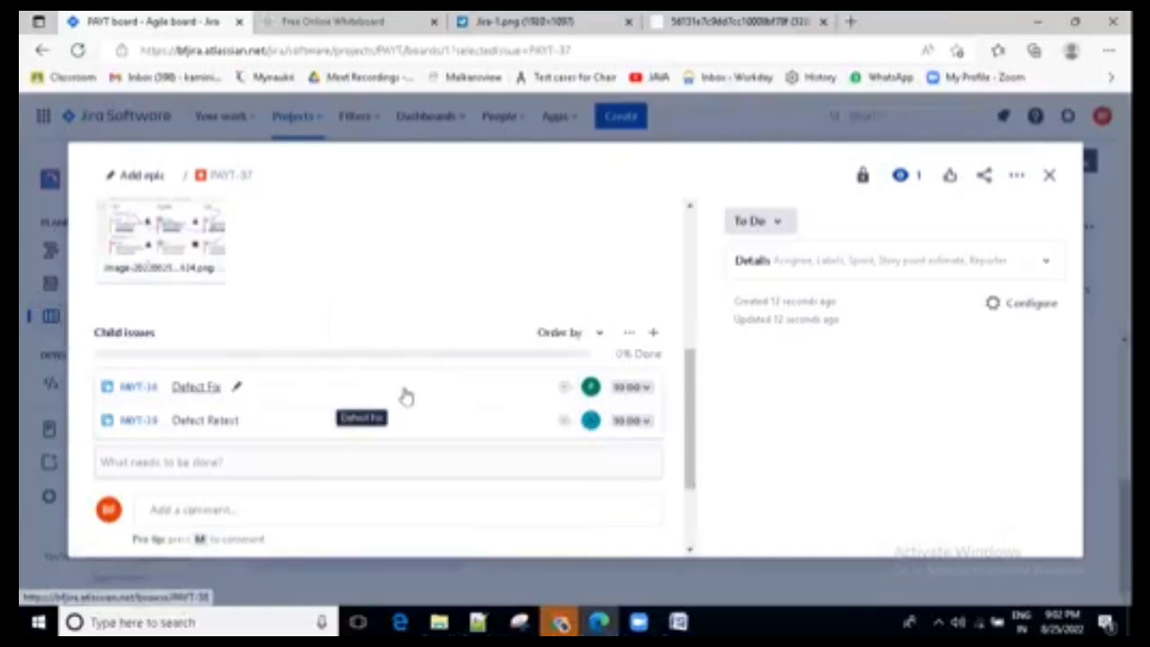
- Advance the "Defect Fix" child issue's status to In Progress and on to Done
scroll(403, 393, "down", 3)
scroll(403, 404, "down", 1)
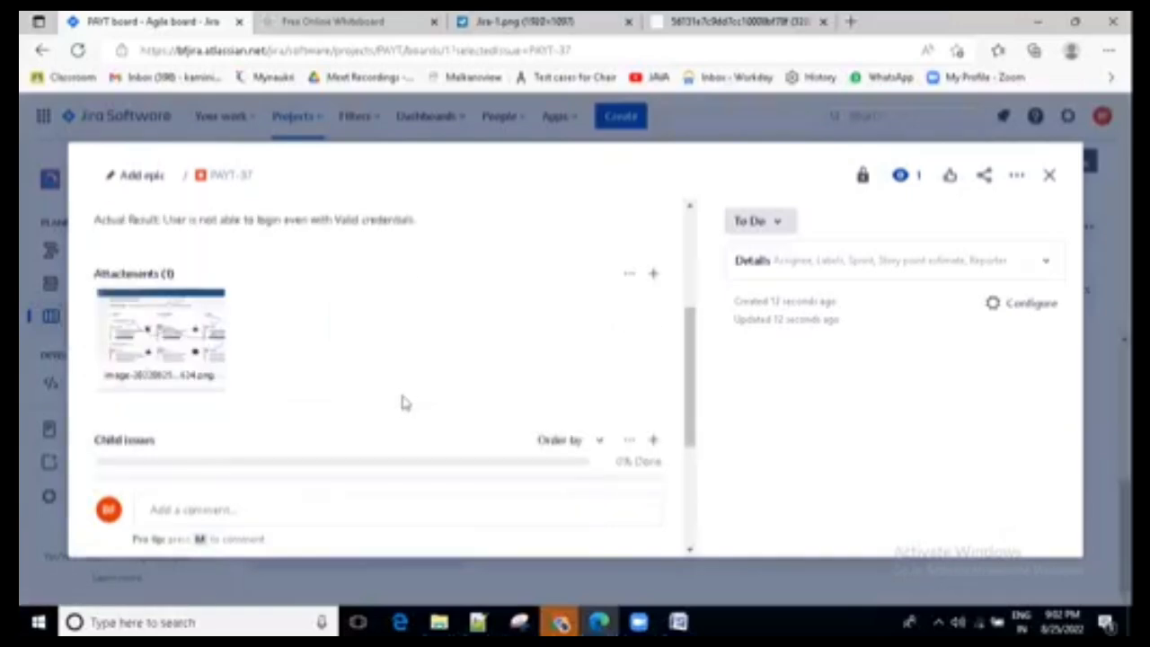
scroll(403, 404, "down", 2)
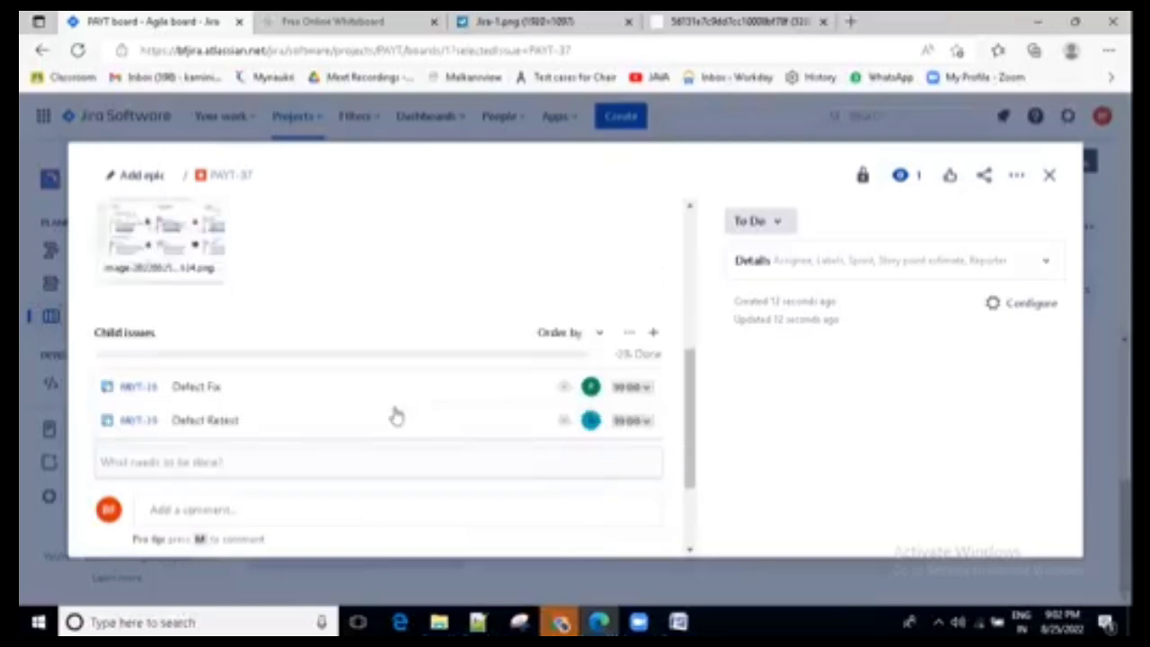
left_click(646, 388)
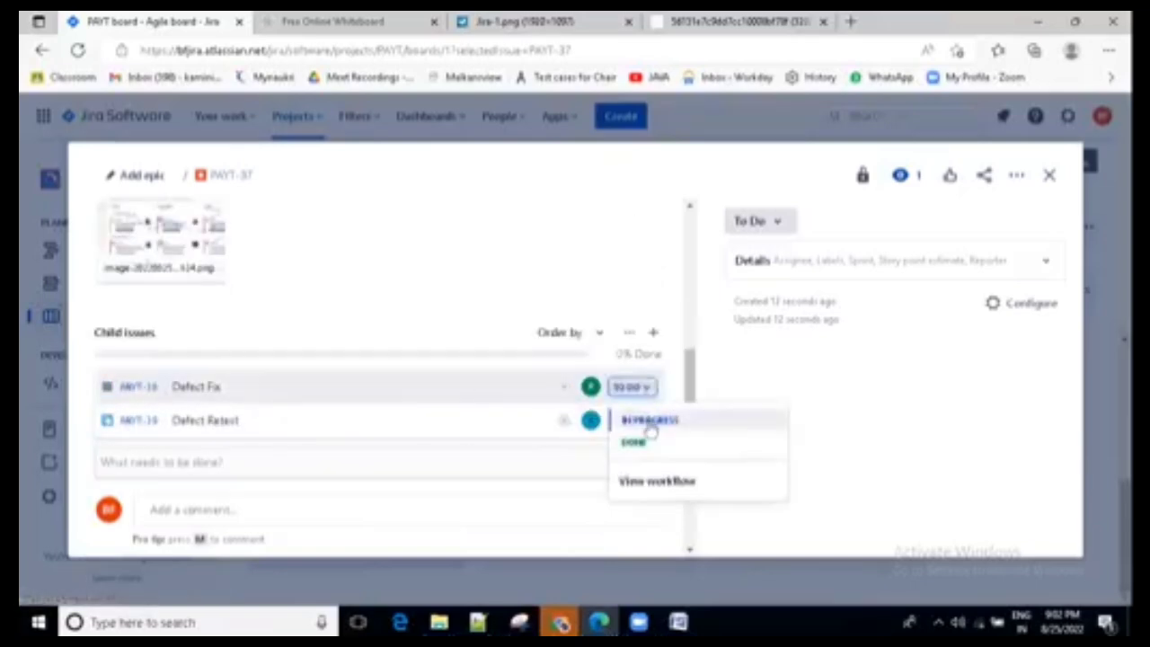
left_click(646, 420)
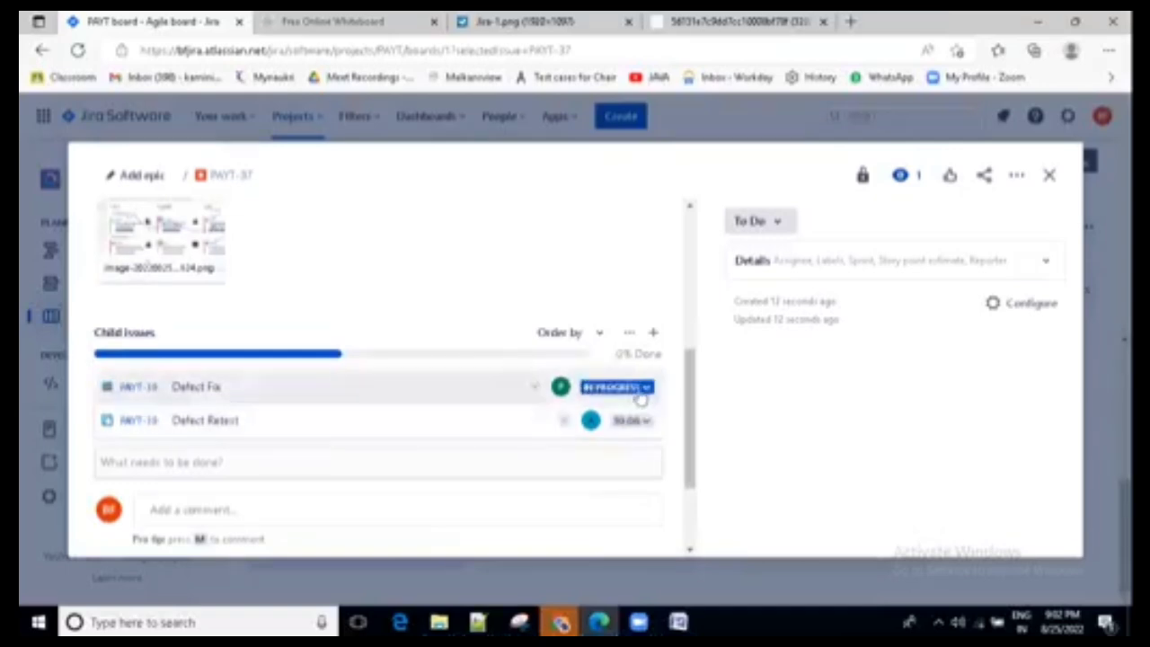
left_click(643, 388)
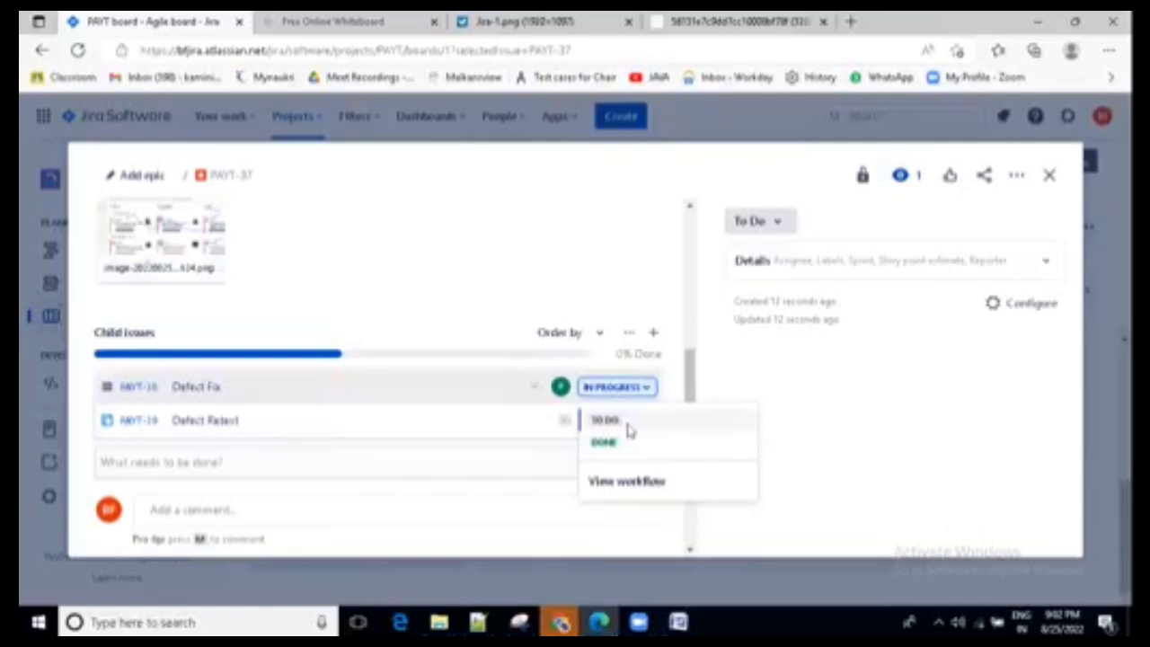
left_click(621, 254)
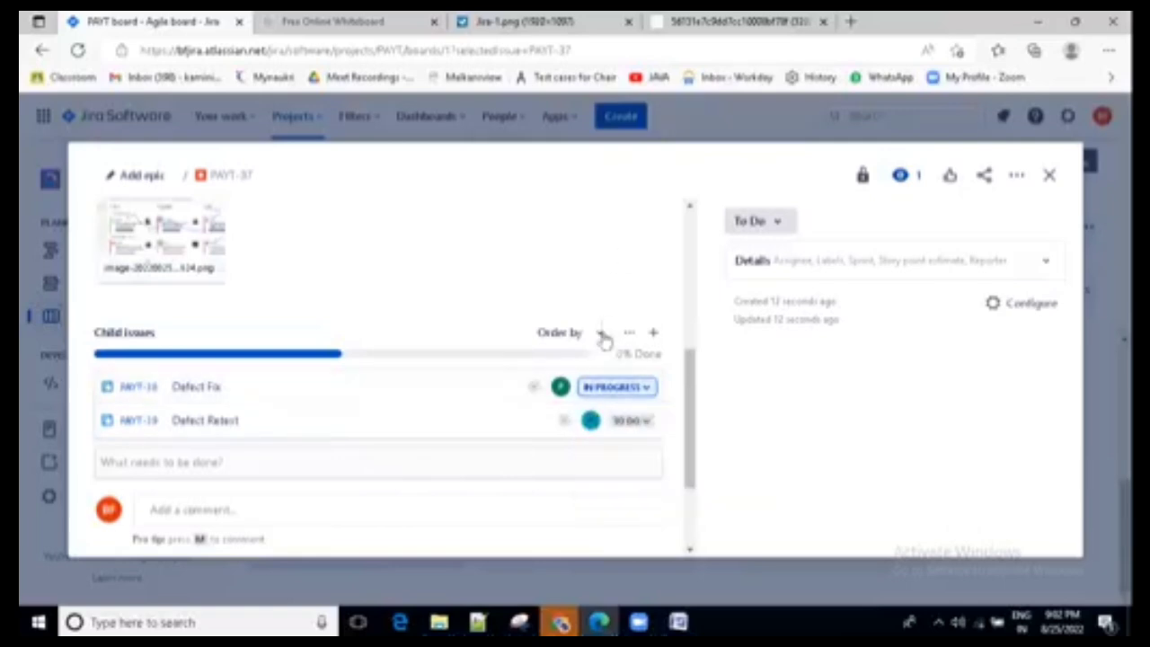
left_click(634, 420)
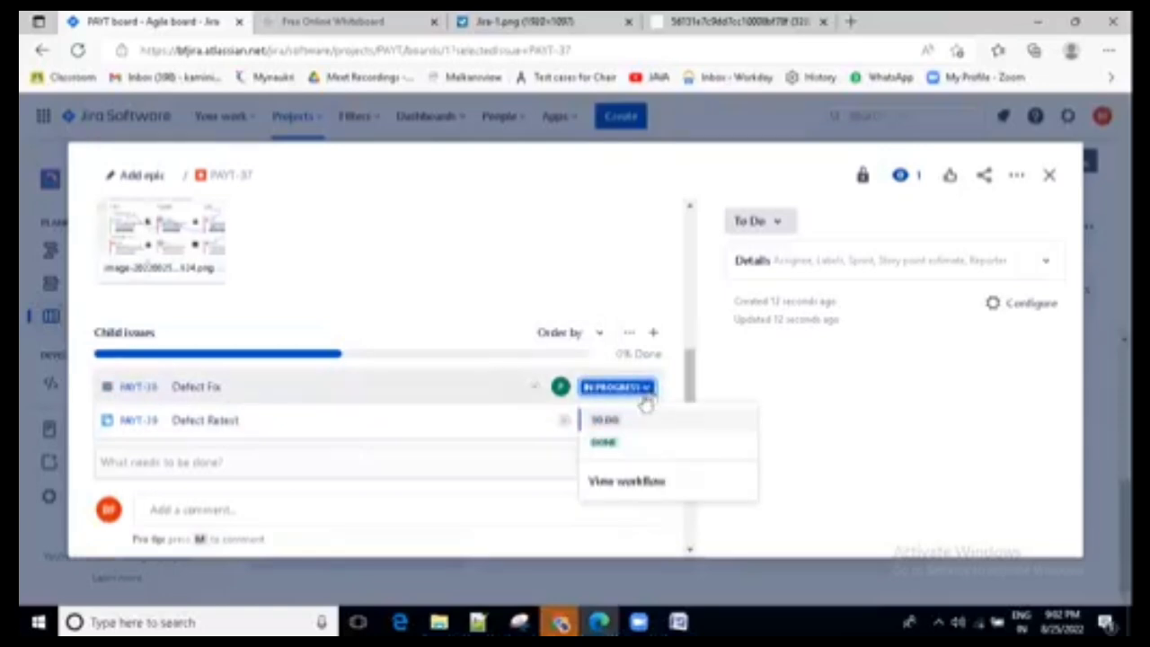
left_click(610, 440)
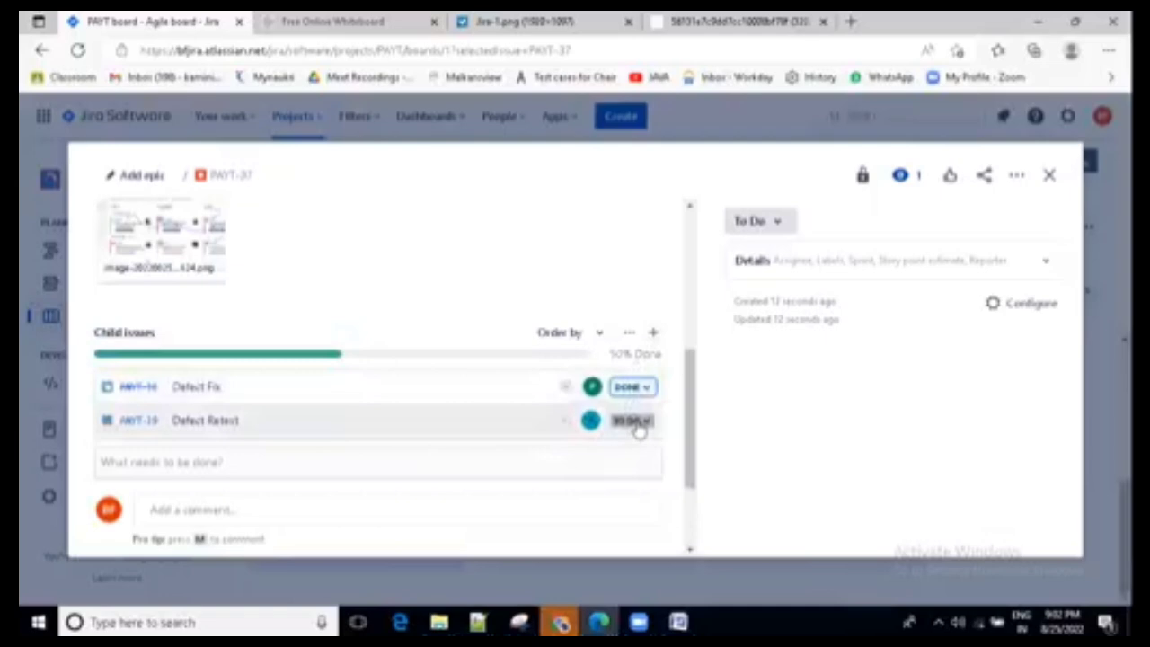
- Set the "Defect Retest" child issue's status to In Progress
left_click(637, 427)
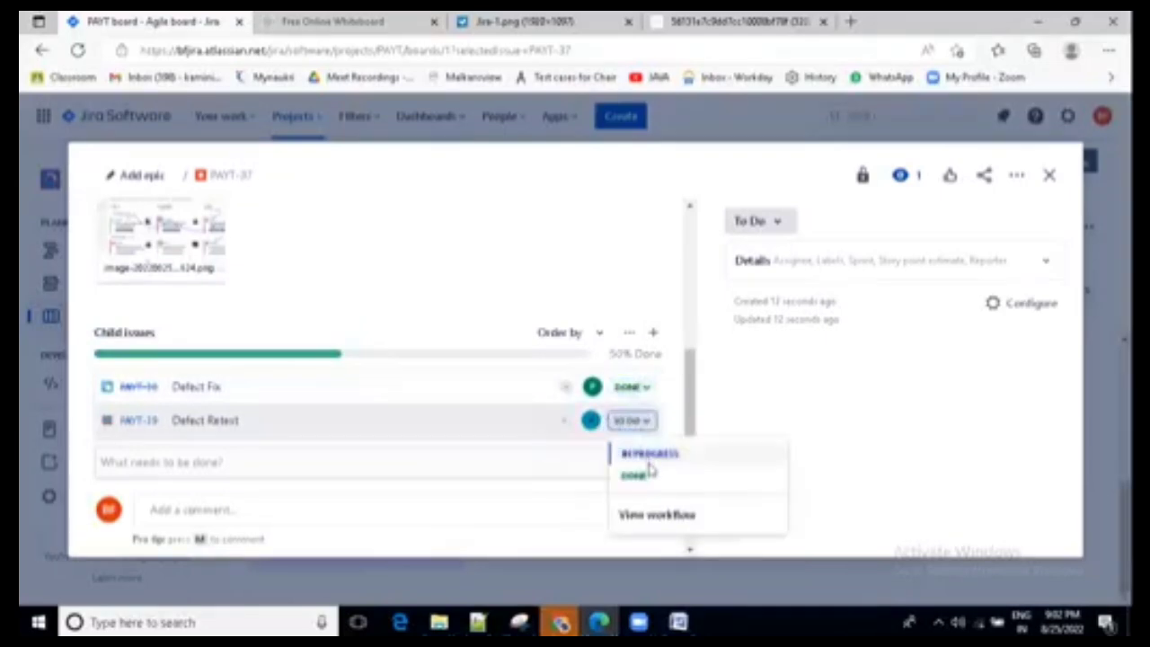
left_click(655, 455)
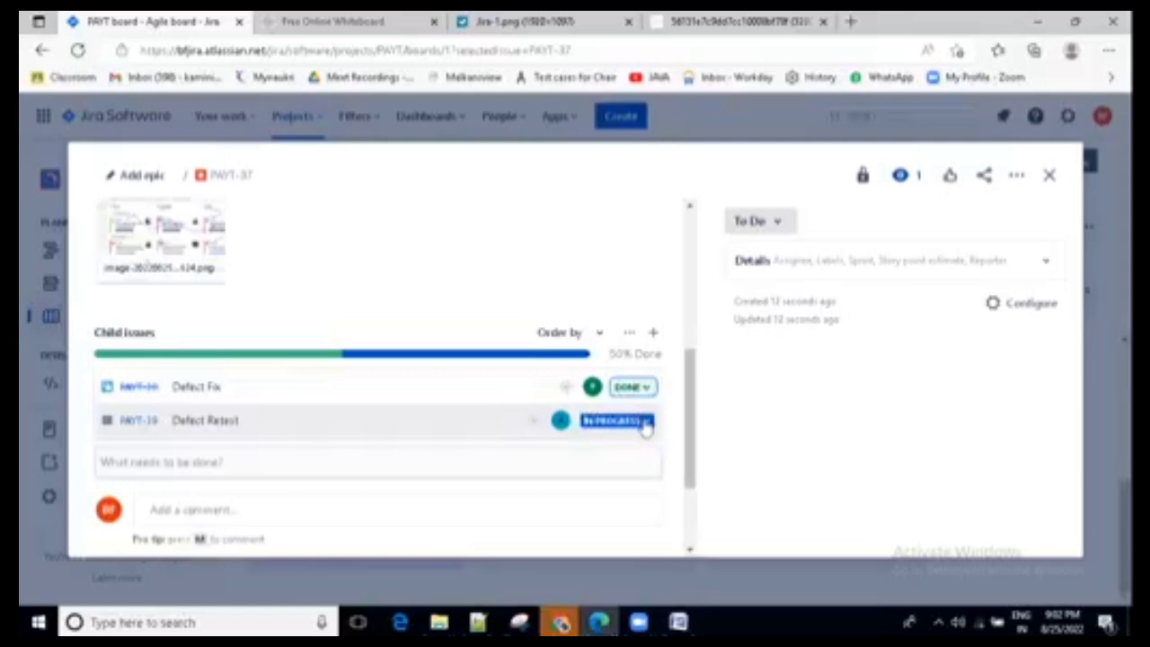
left_click(643, 422)
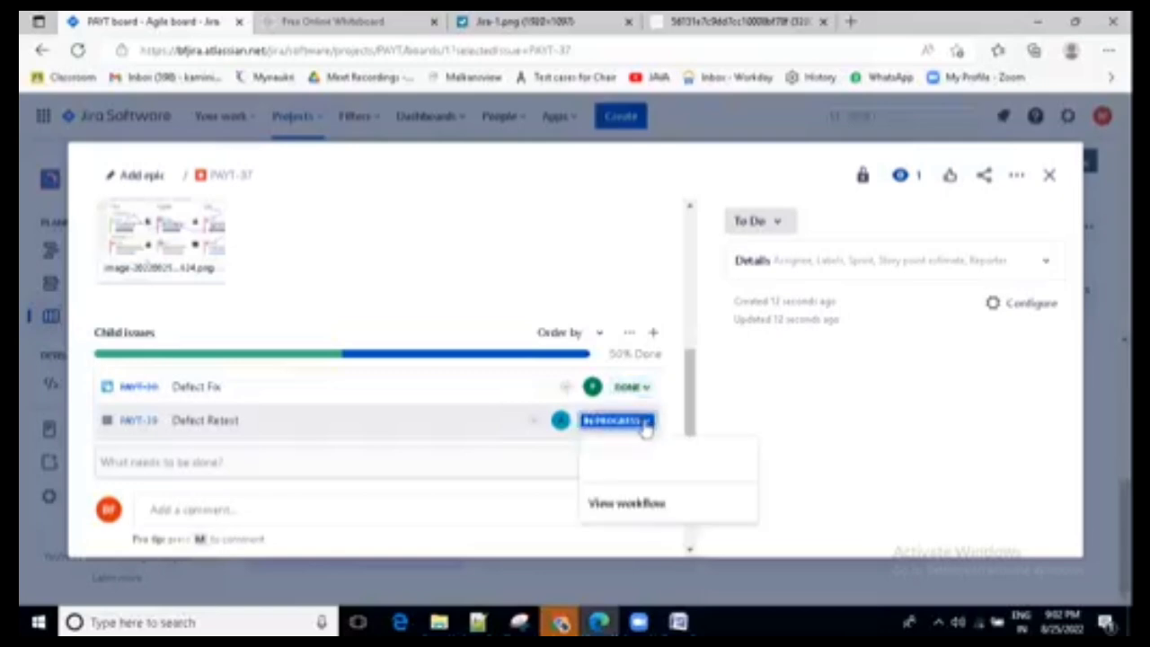
left_click(531, 447)
- Set the "Defect Fix" child issue's status back to To Do and close the issue view
left_click(640, 387)
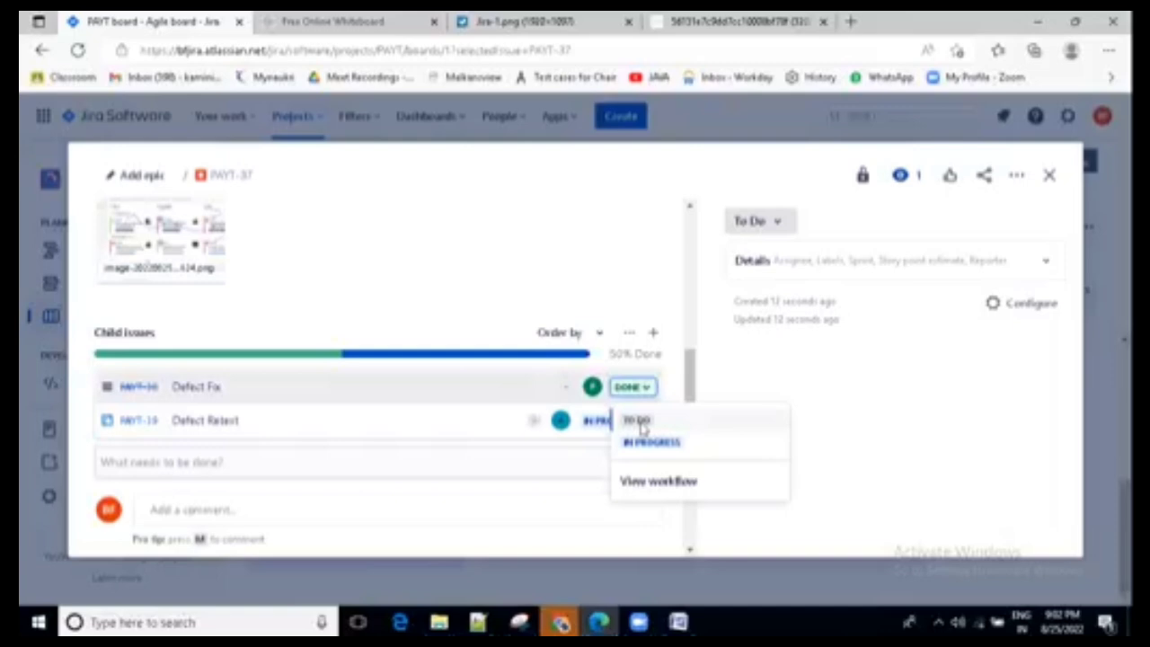
left_click(638, 421)
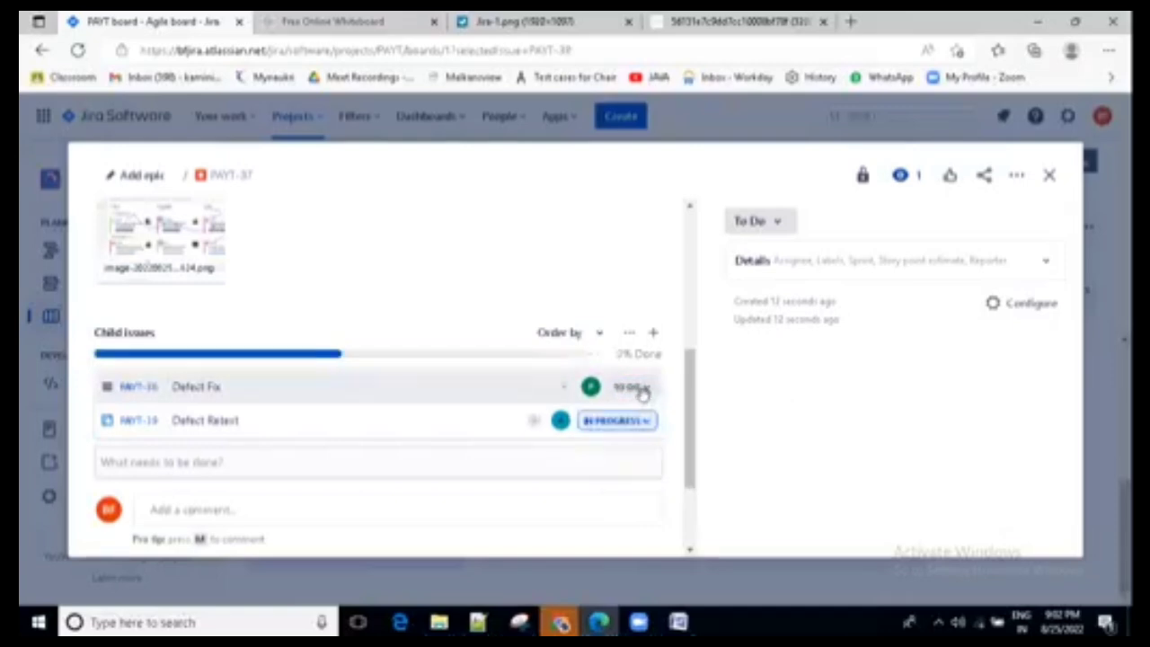
left_click(643, 401)
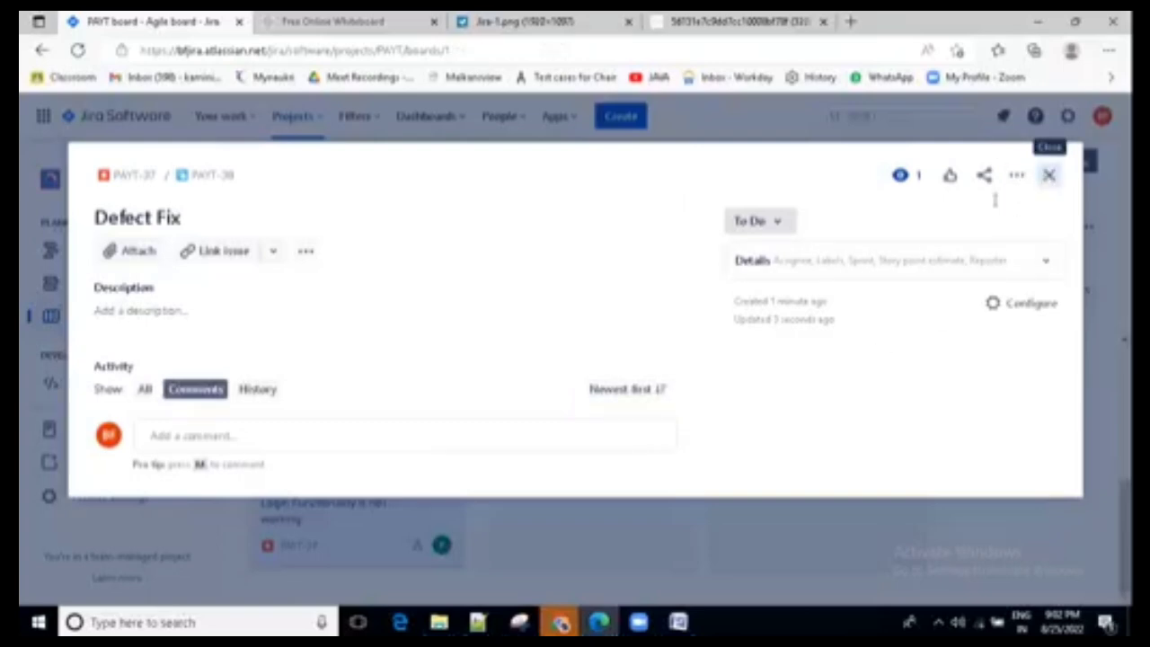
left_click(1049, 174)
- Reopen the login bug from the board's To Do column and start a comment mentioning the team member assigned to "Defect Fix"
left_click(377, 432)
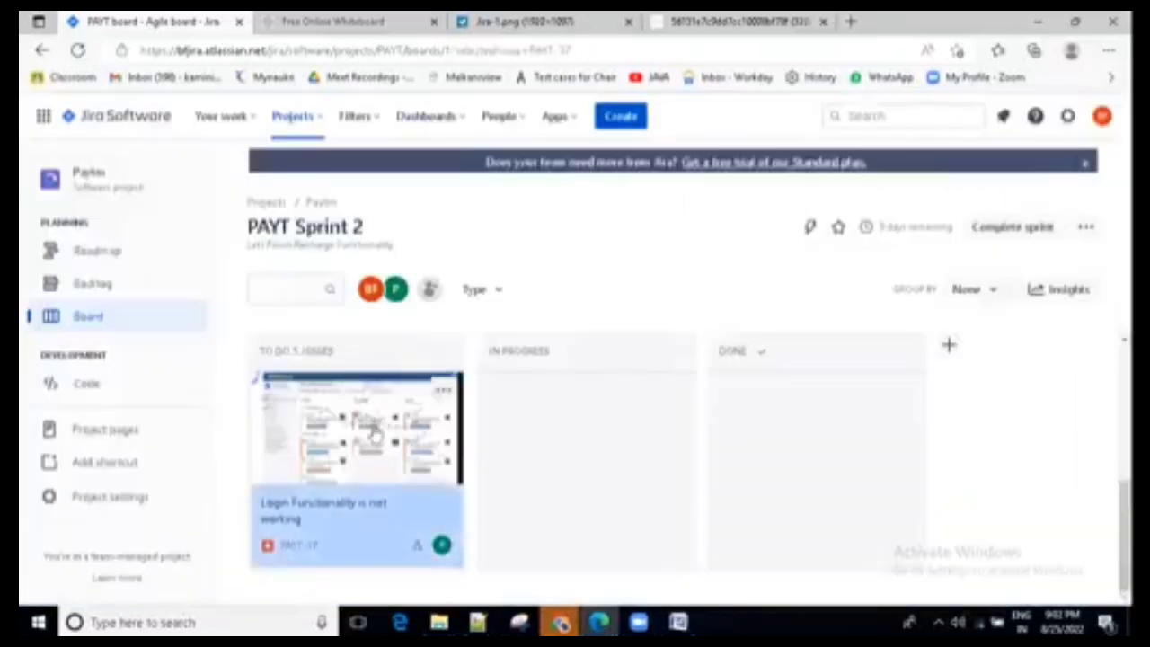
scroll(338, 442, "down", 3)
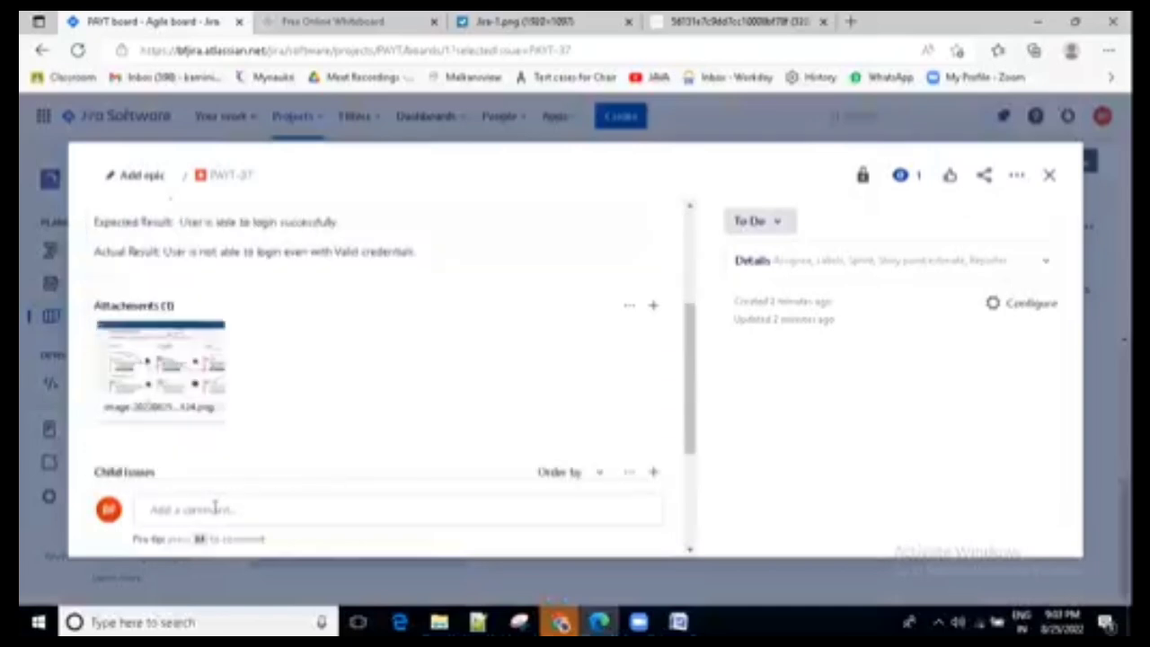
left_click(214, 508)
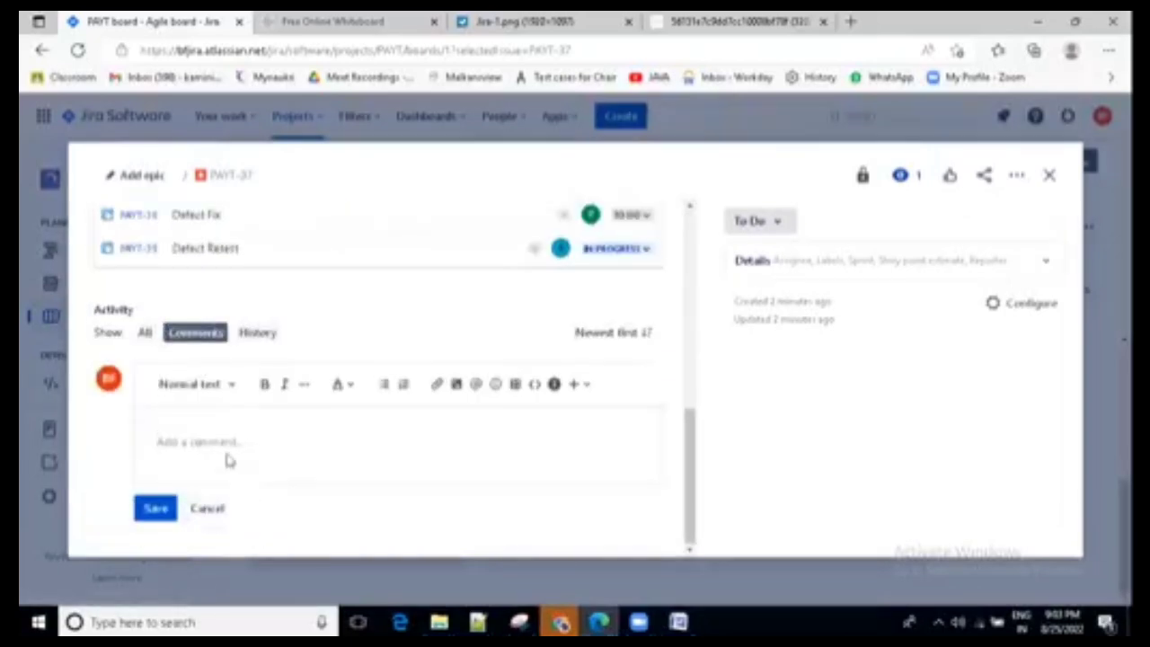
type("@p")
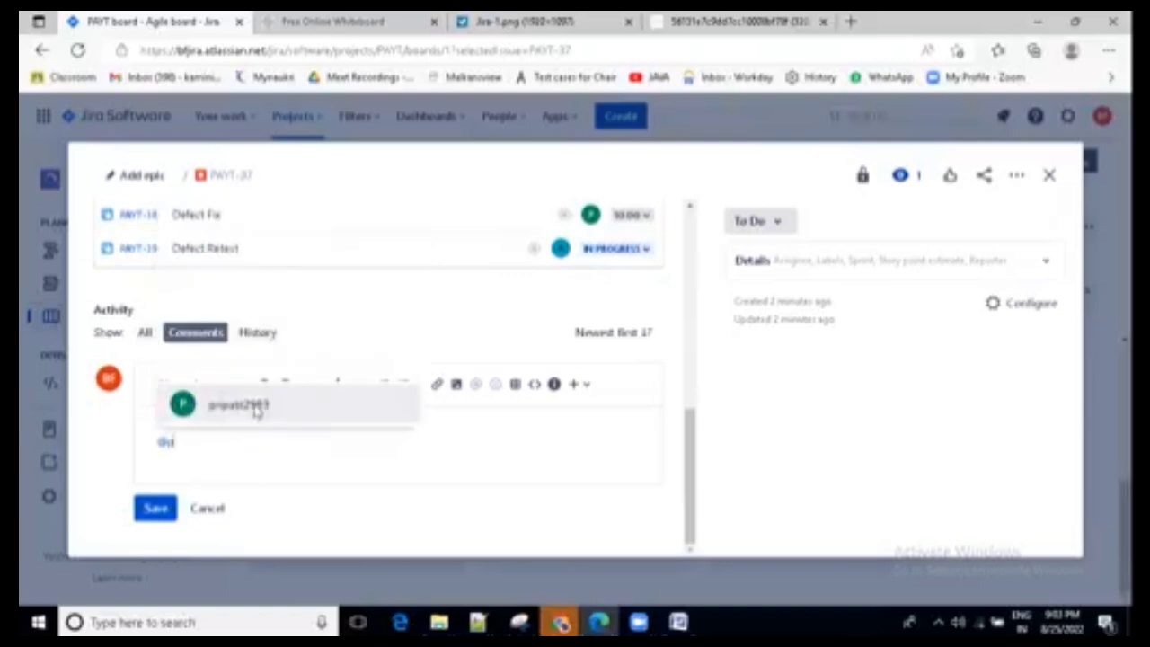
left_click(256, 409)
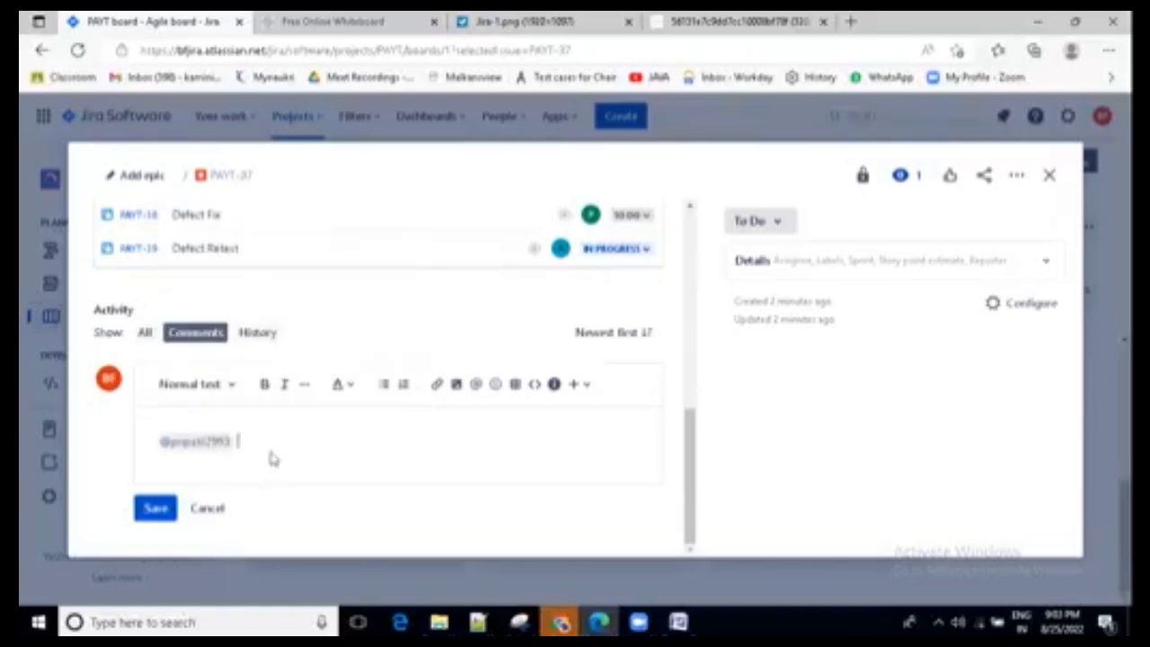
- Complete the comment with "Defect is reacuring again. plz fix it on priort and share build asap" and save it
type("Defect is re")
type("ad")
key("BackSpace")
key("BackSpace")
type("a")
type("curring again. plz ")
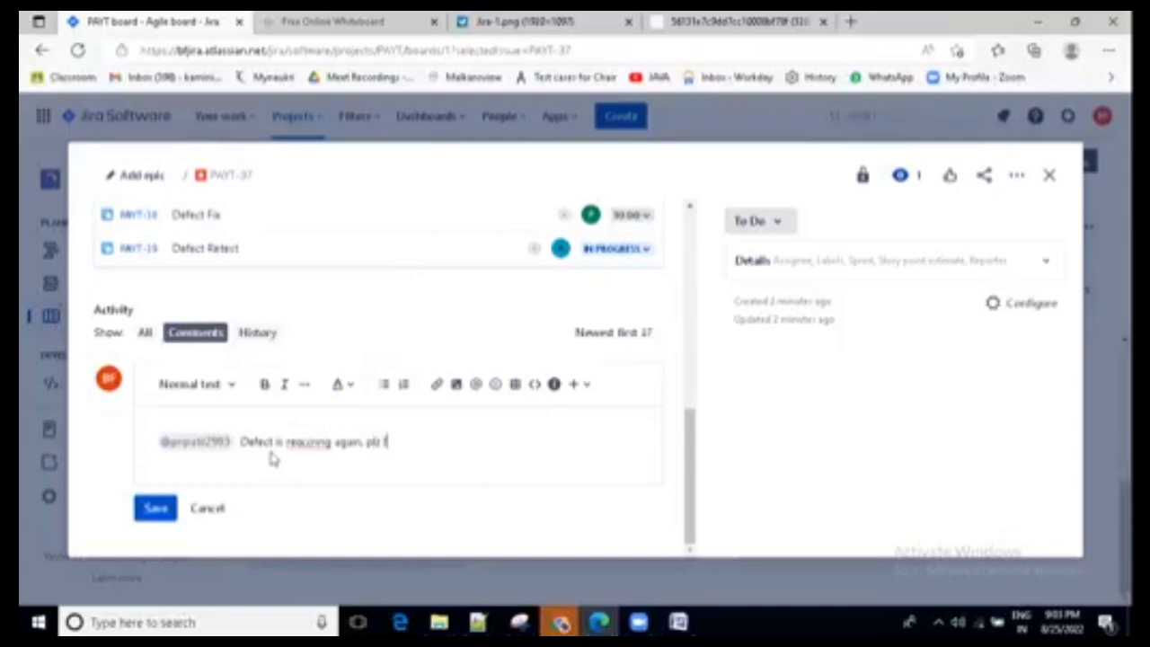
type("fix it on pro")
type("rit and share ")
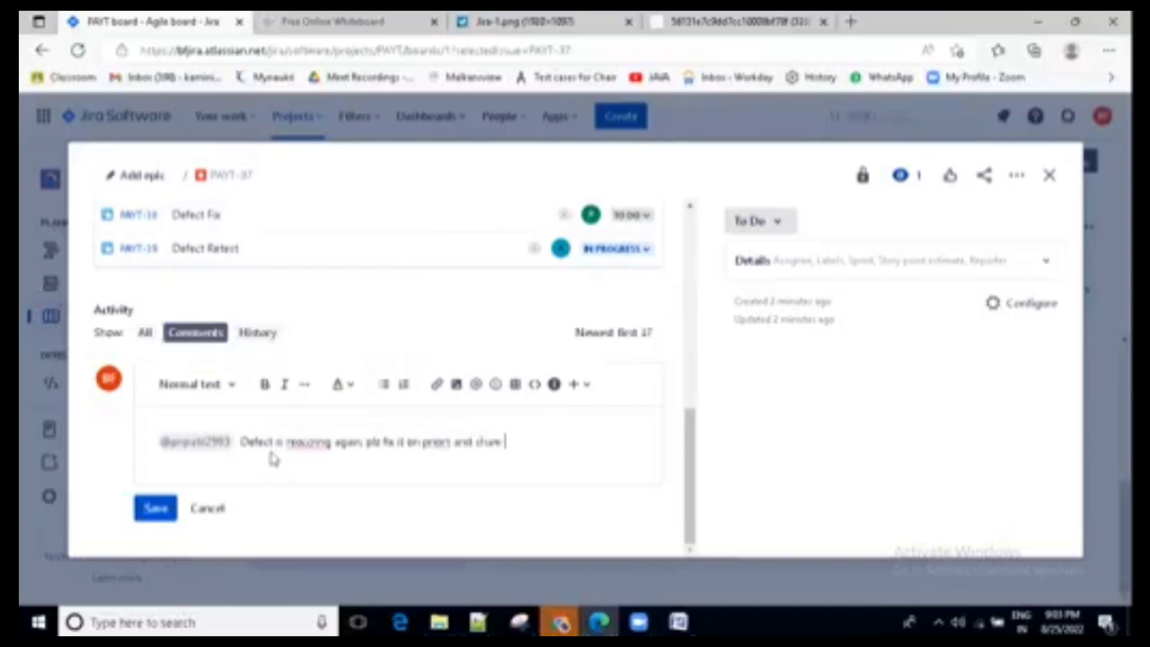
type("build asap")
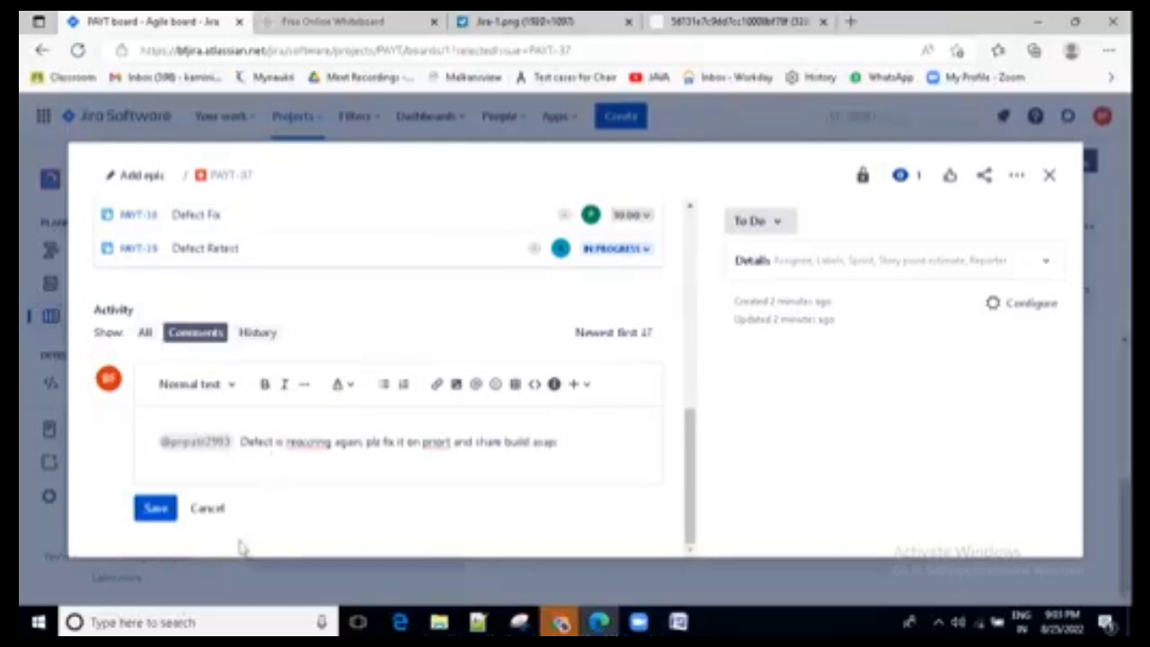
left_click(160, 512)
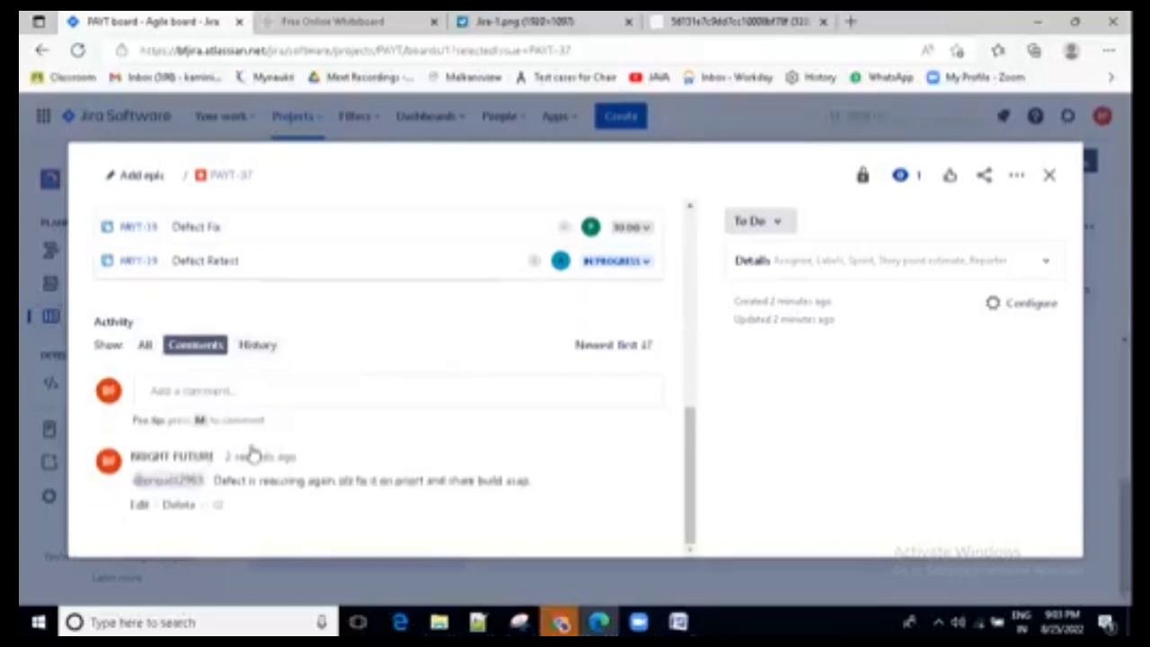
left_click(260, 404)
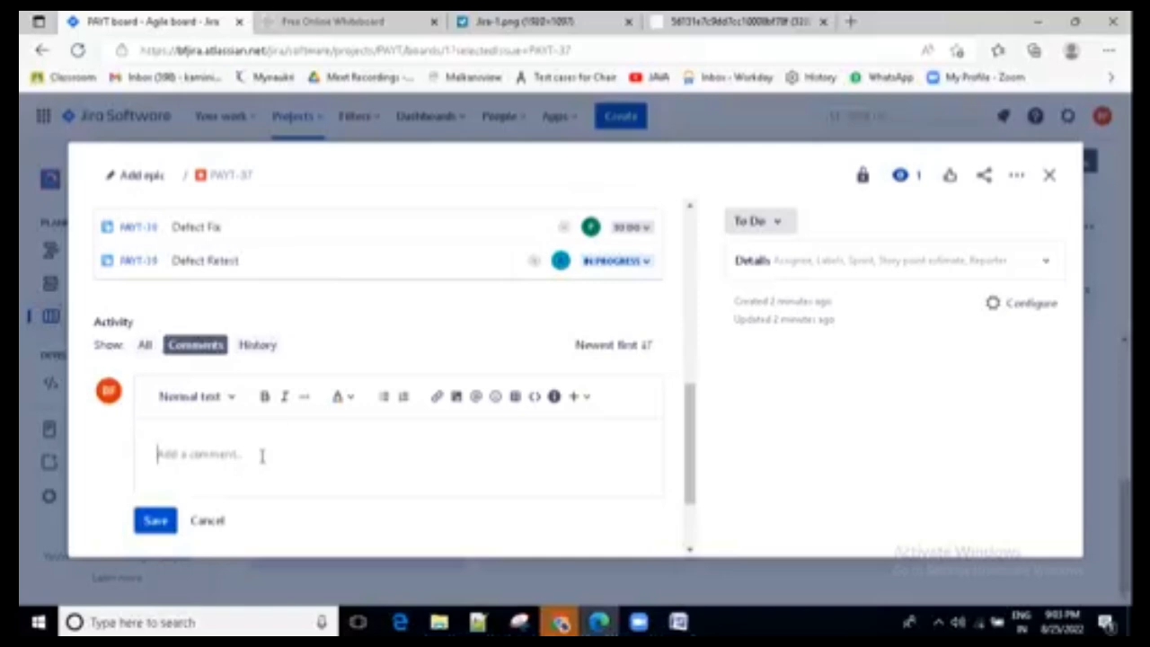
type("okjira")
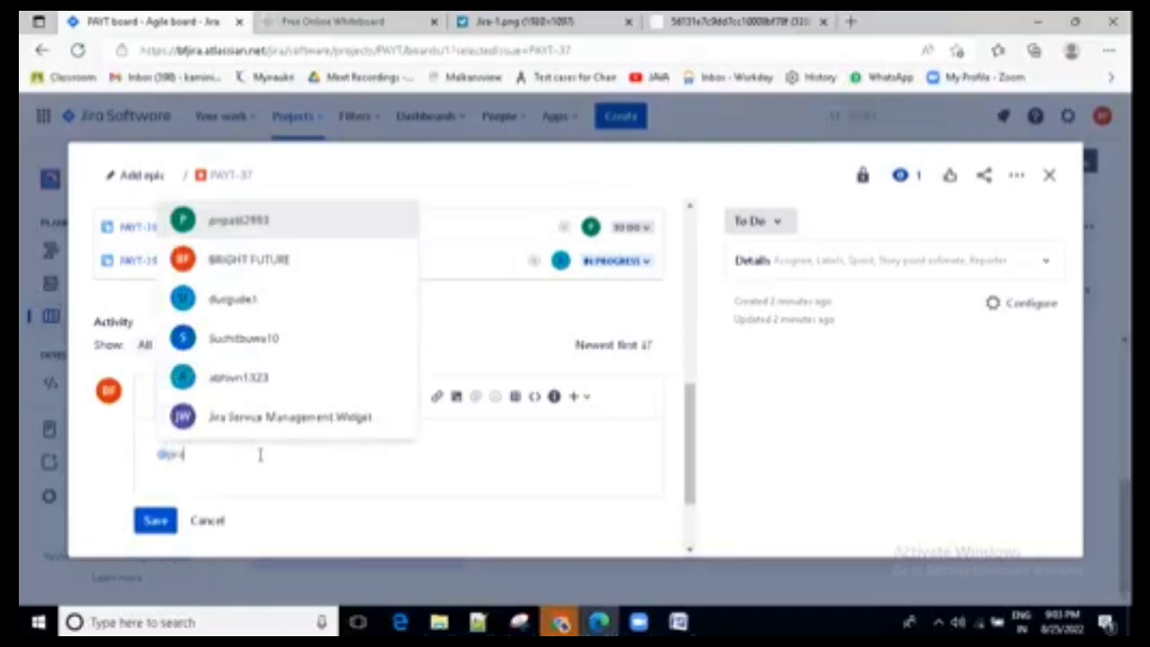
type("tima")
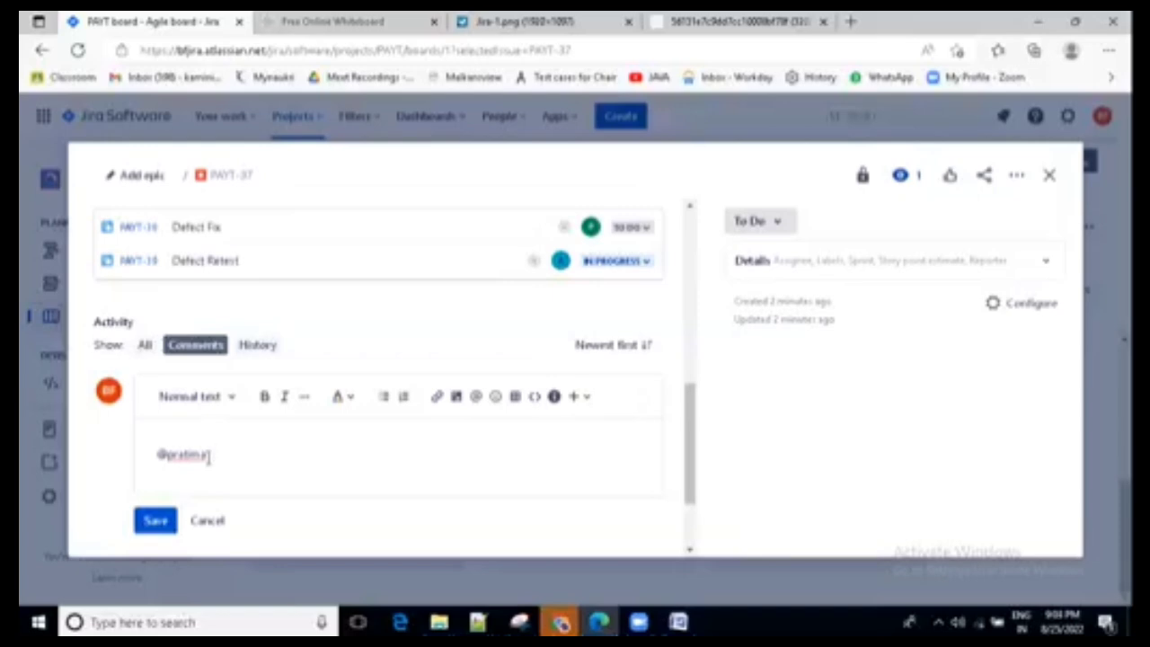
type("@suc")
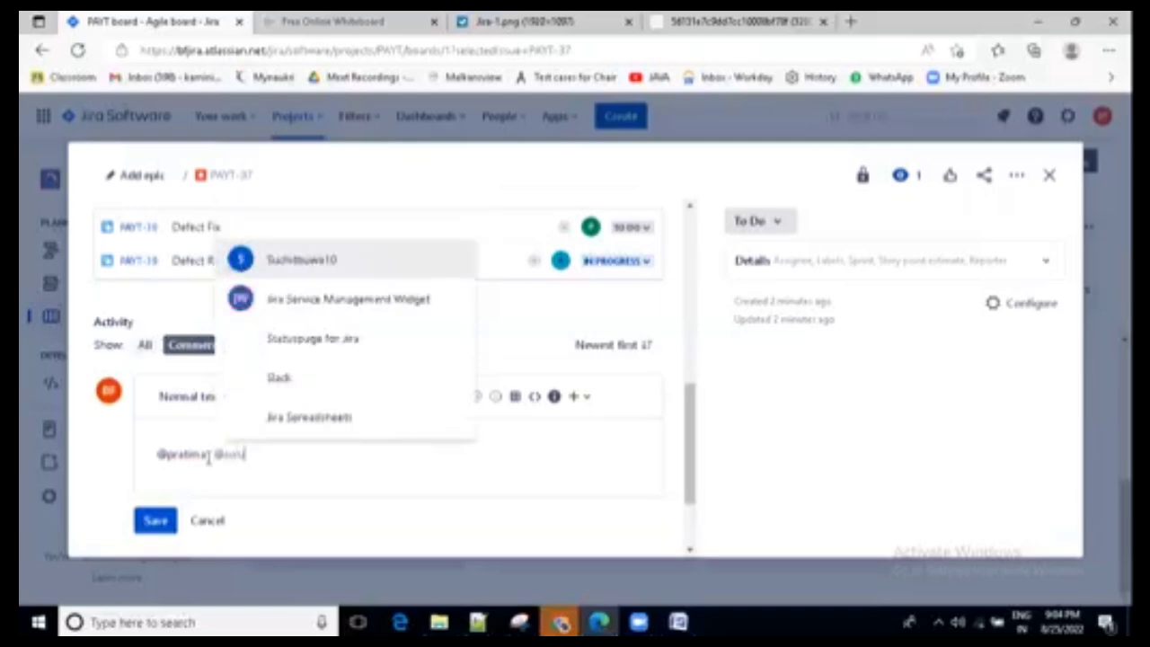
key("Return")
type("@lead")
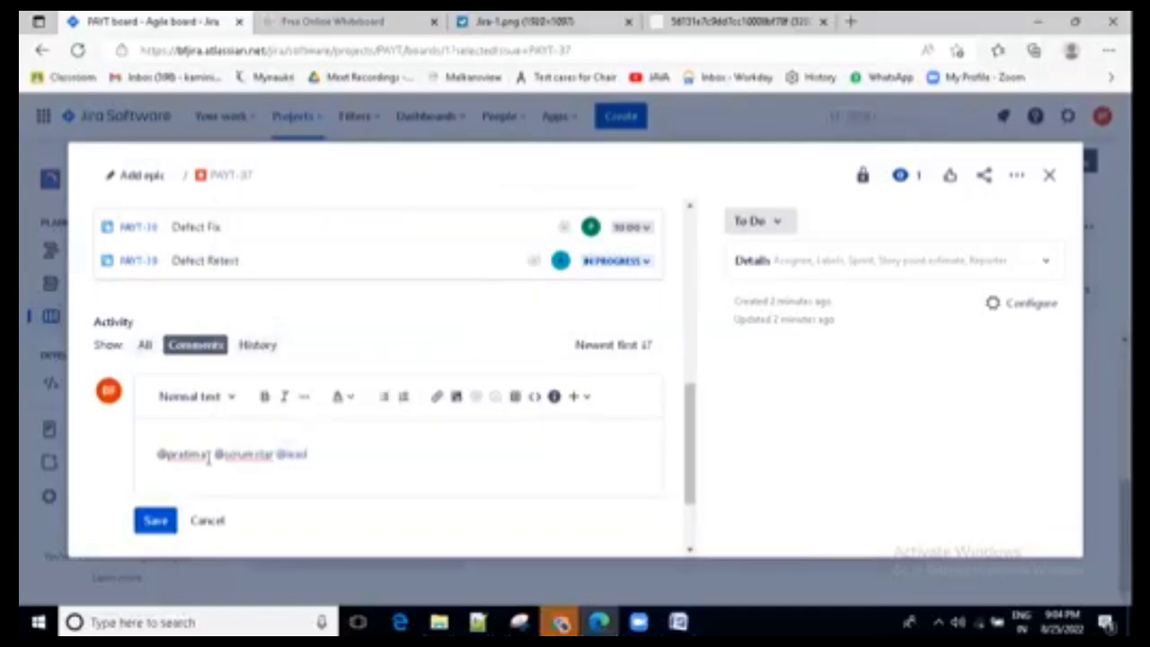
type("this is blocker")
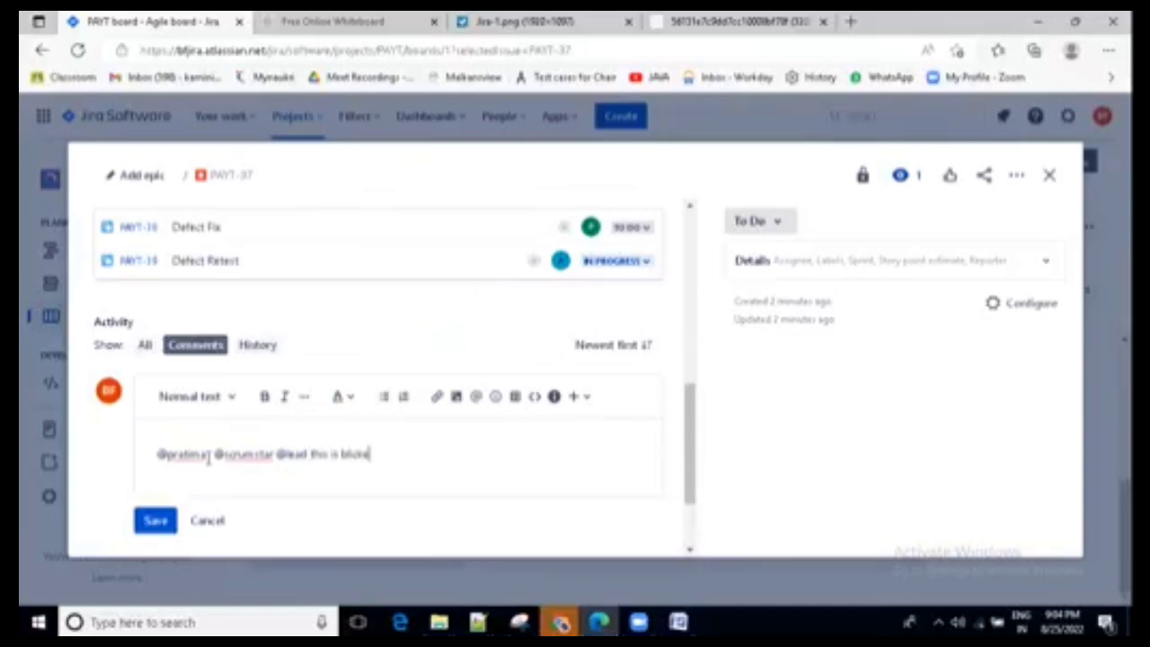
type("oc")
type("rs d")
- Complete the comment with "this is blocker defect, request team to give fix asap" and save it
key("BackSpace")
key("BackSpace")
key("BackSpace")
key("BackSpace")
type("r defect, re")
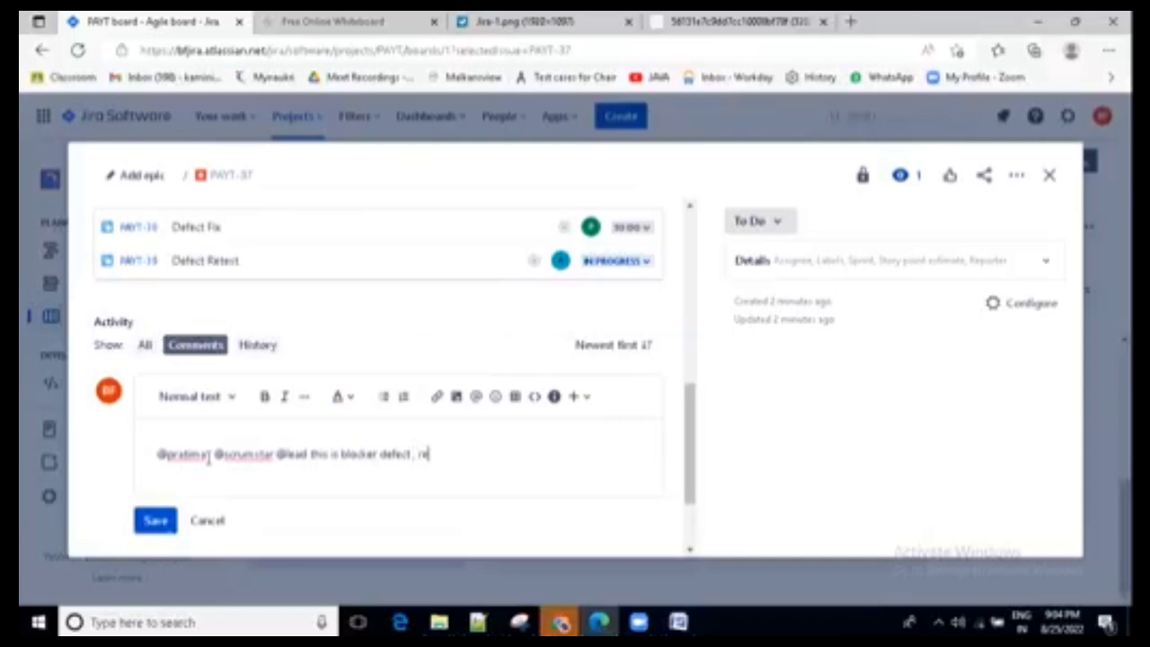
type("quest team to f")
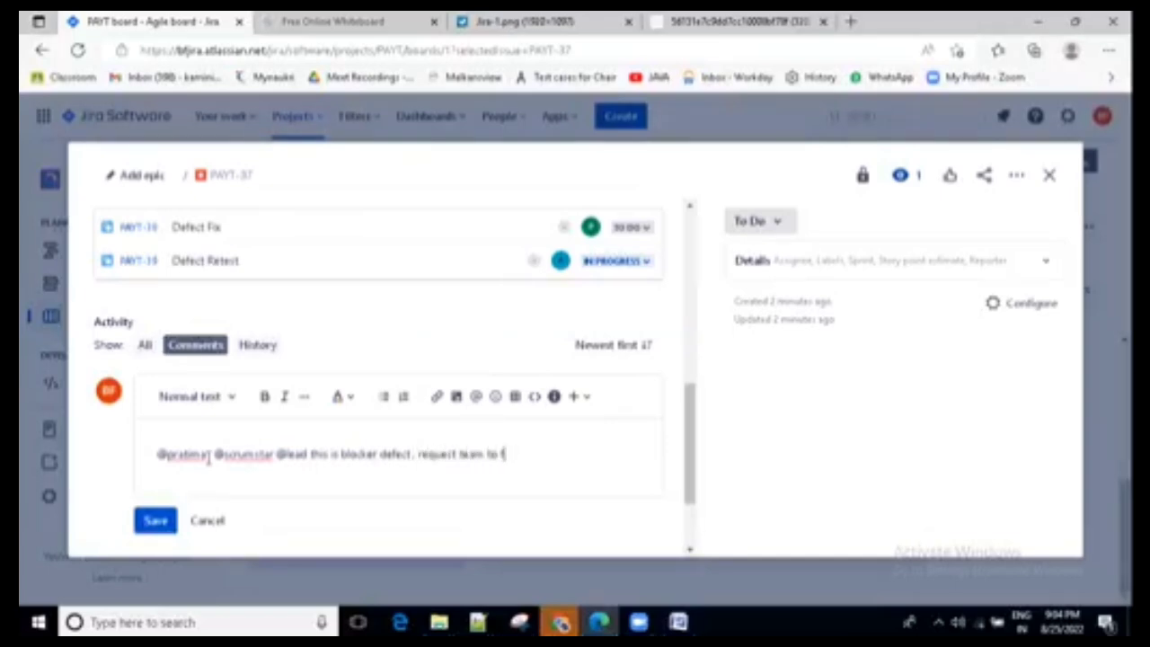
type("ixgive fix asap")
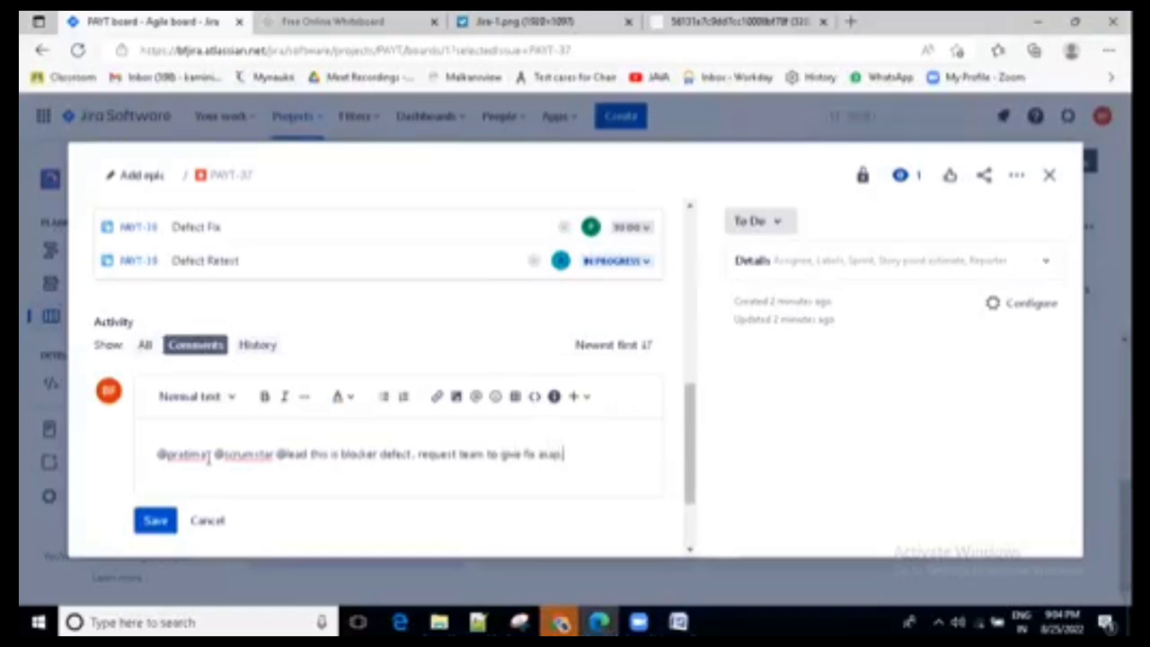
left_click(156, 523)
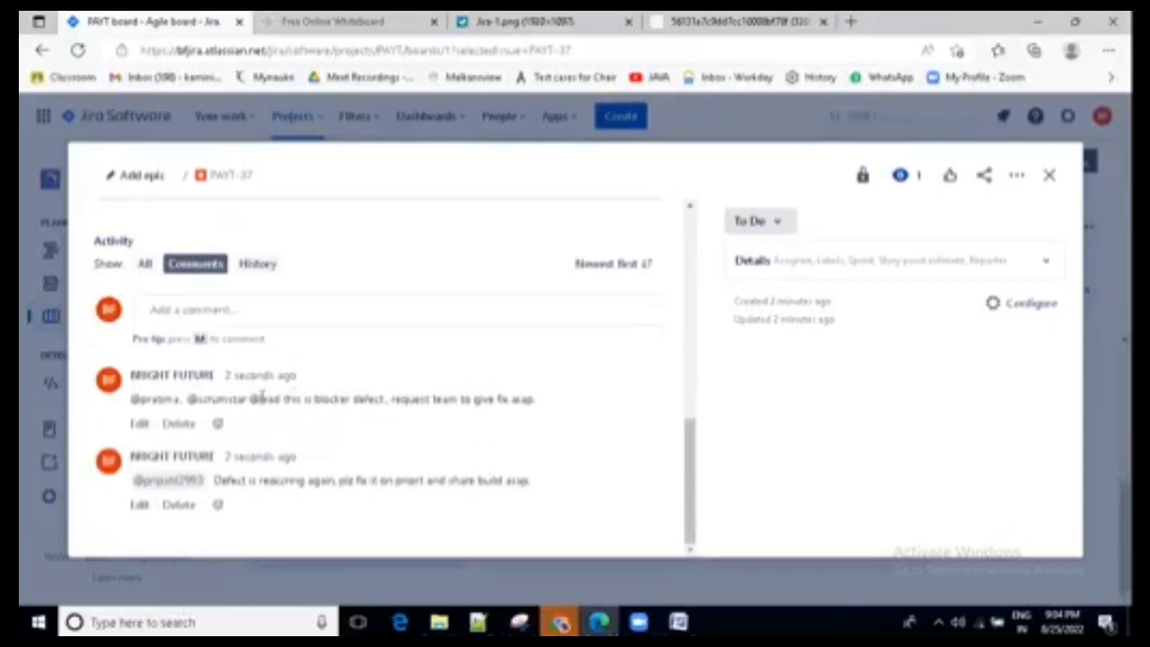
double_click(286, 396)
left_click_drag(397, 399, 544, 416)
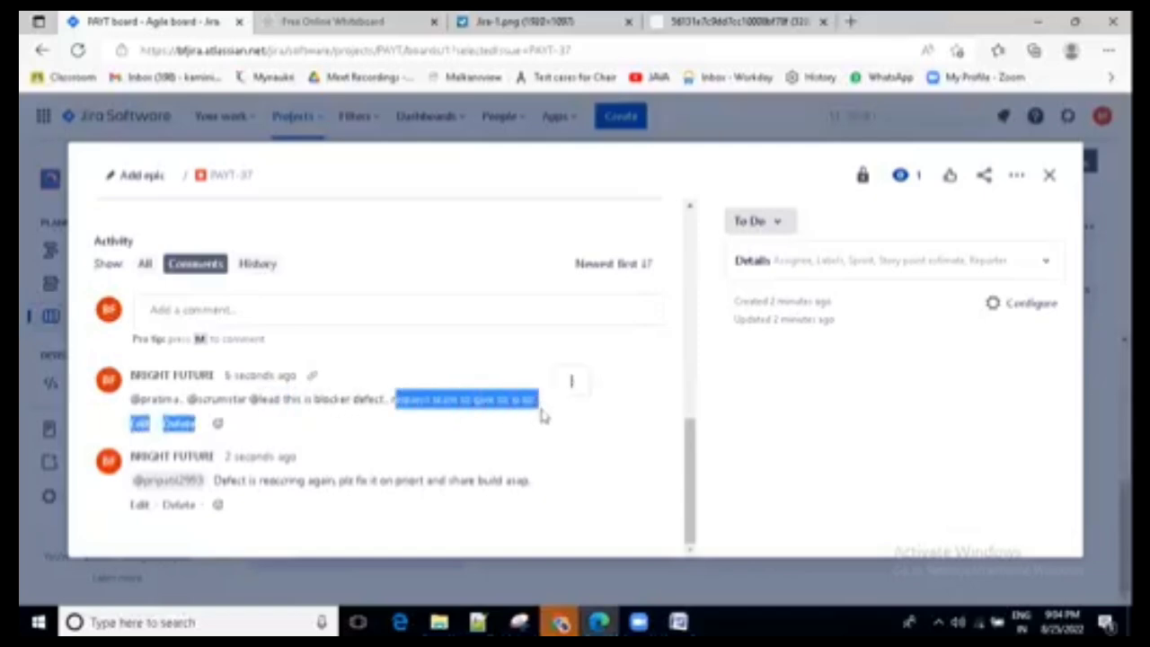
left_click(556, 409)
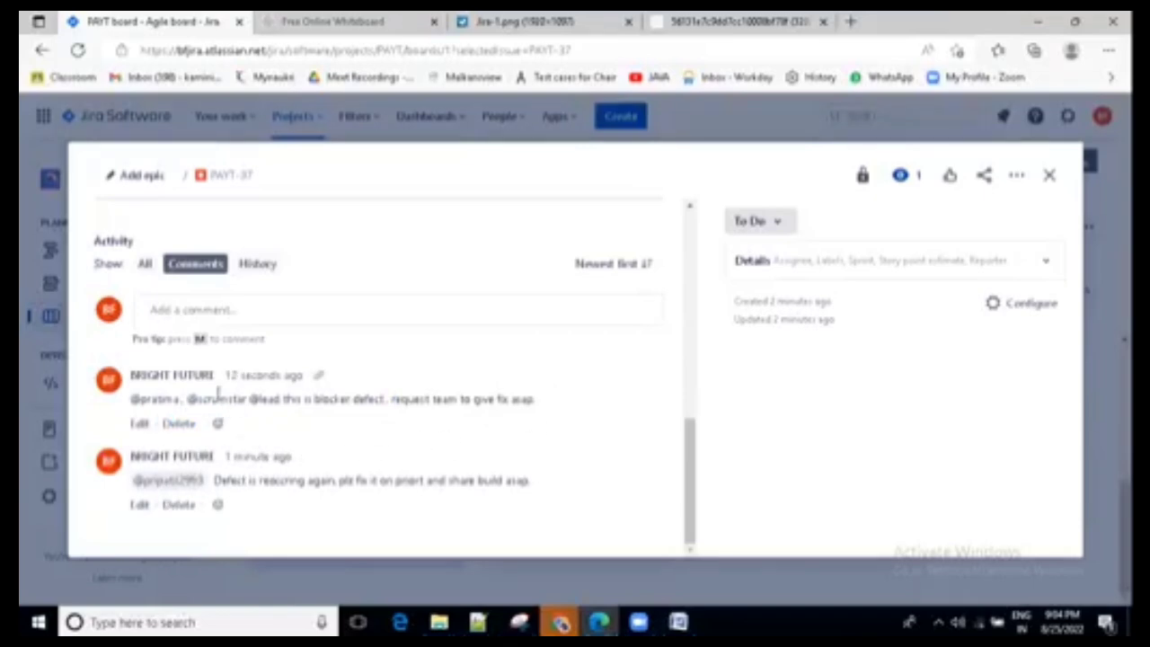
- Set the login bug's "Defect Fix" and "Defect Retest" child issues to Done
scroll(464, 364, "up", 10)
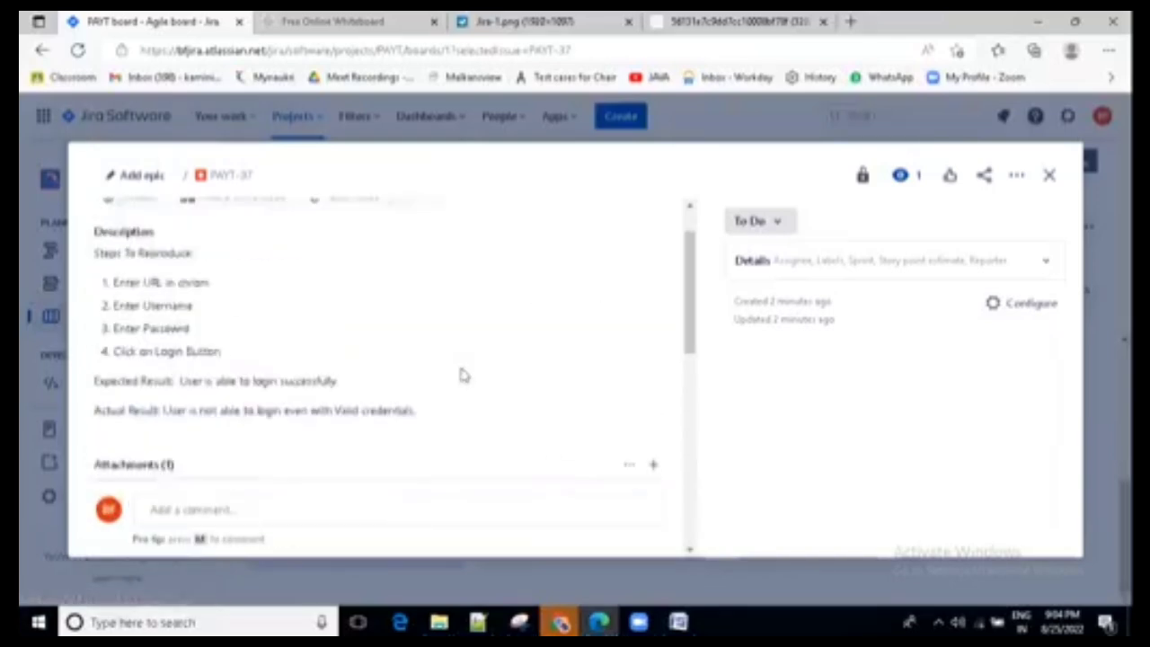
scroll(462, 377, "down", 4)
left_click(634, 416)
left_click(638, 474)
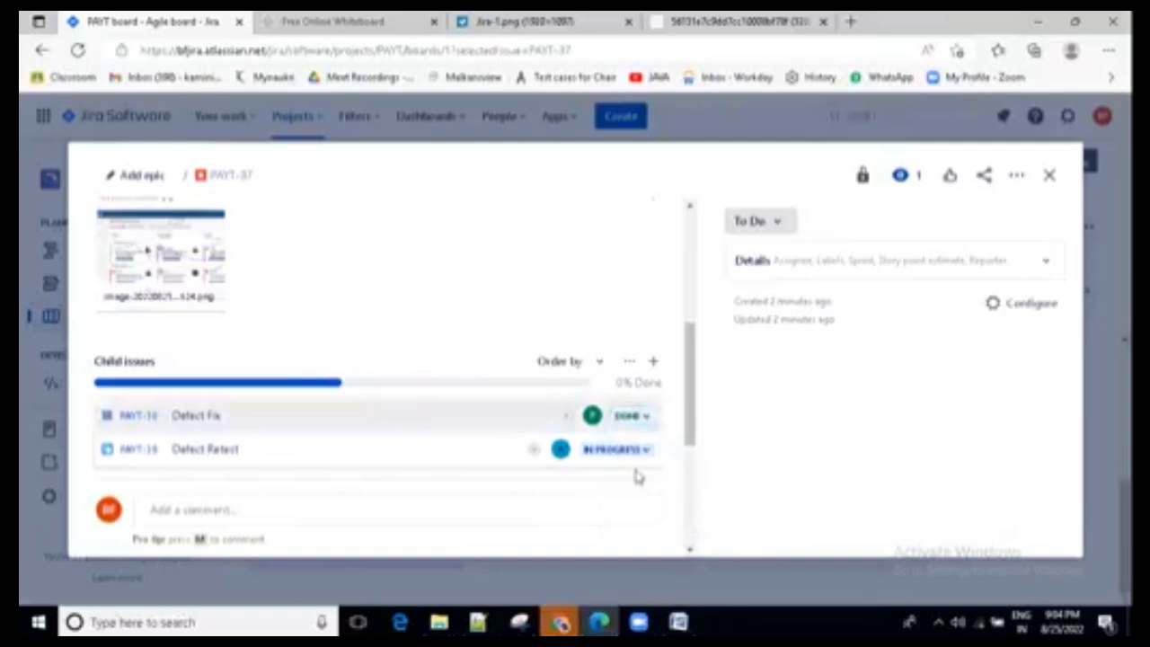
left_click(649, 454)
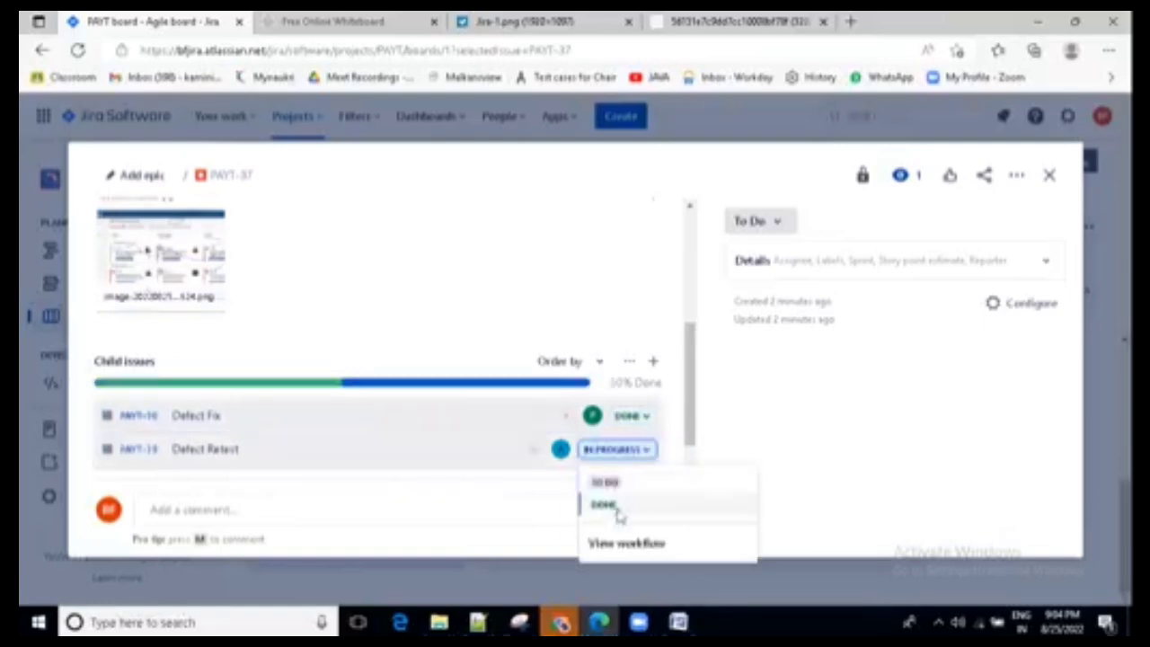
left_click(605, 507)
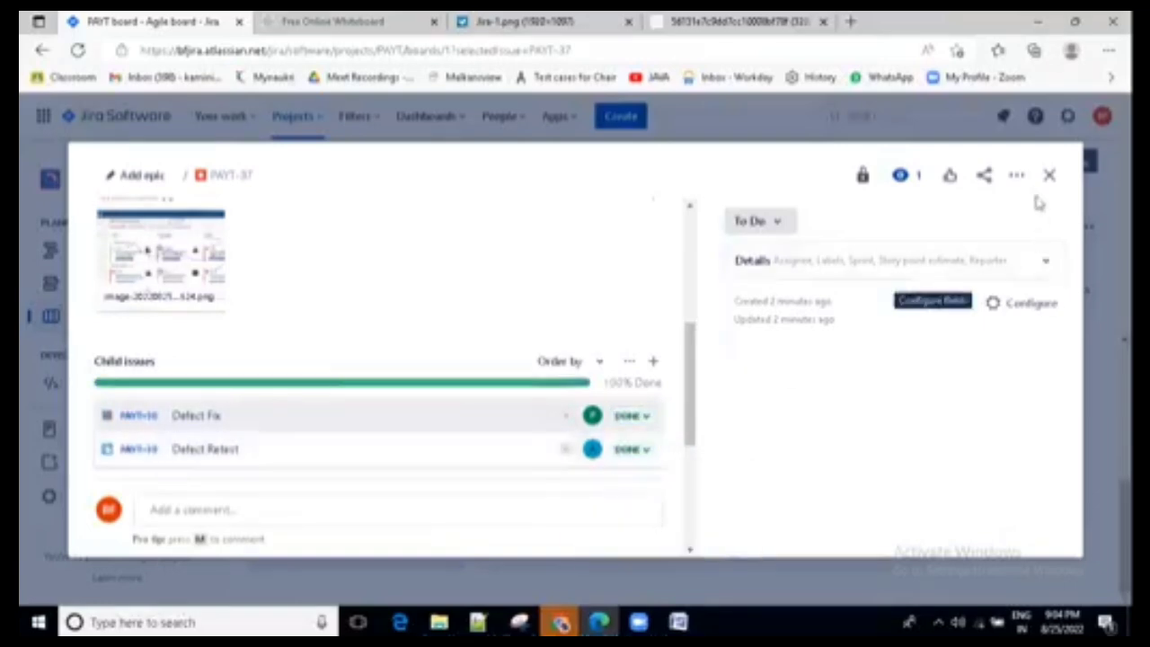
- Set the status of the "Login Functionality is not working" bug to Done and close the issue view
scroll(419, 303, "up", 10)
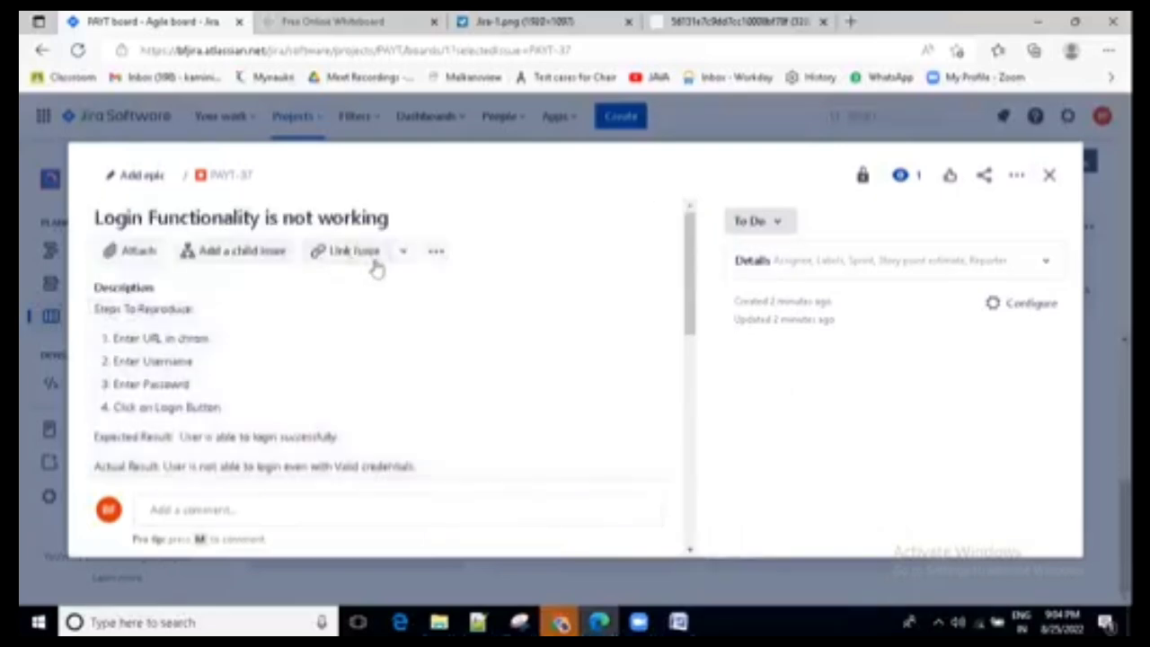
left_click(773, 221)
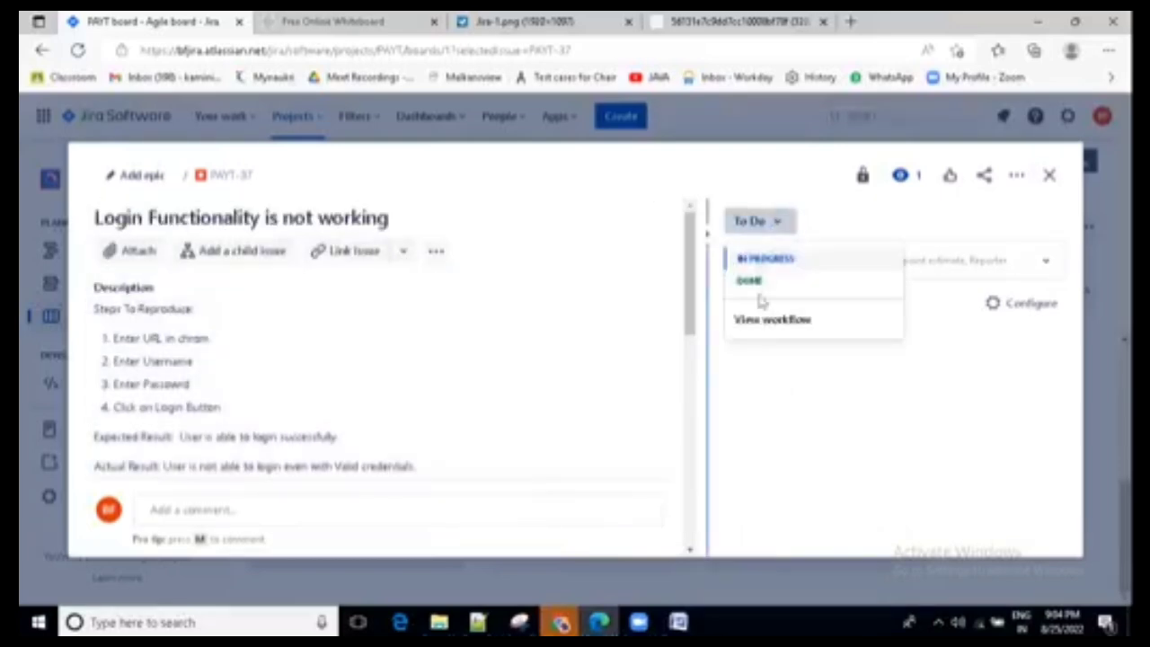
left_click(753, 281)
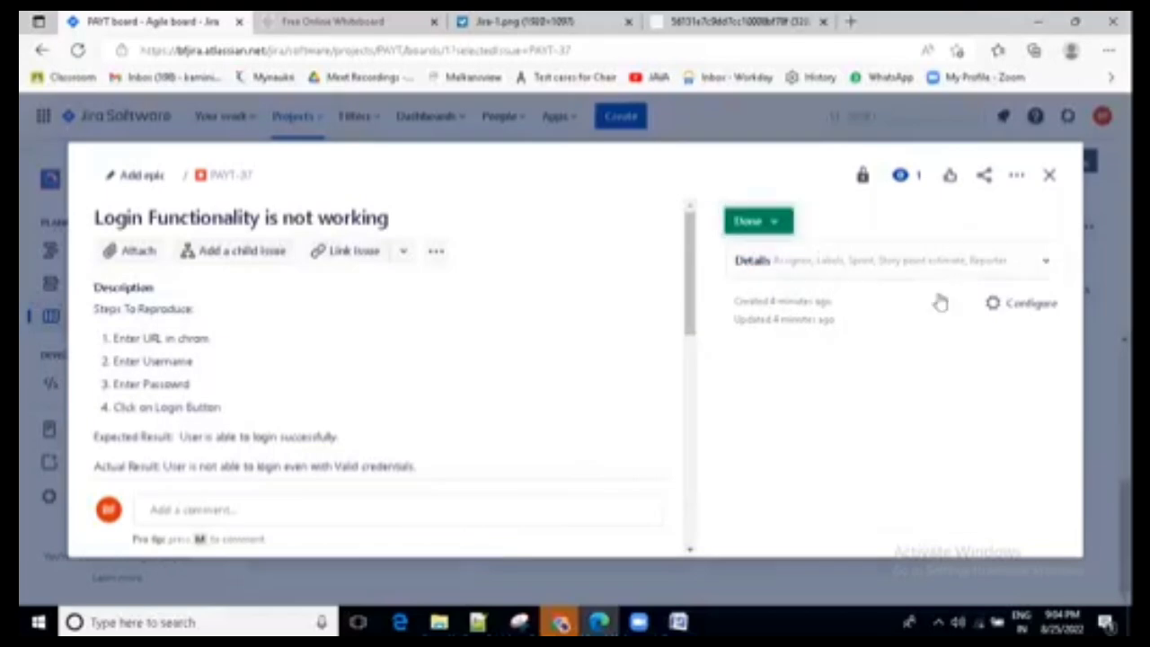
left_click(1049, 175)
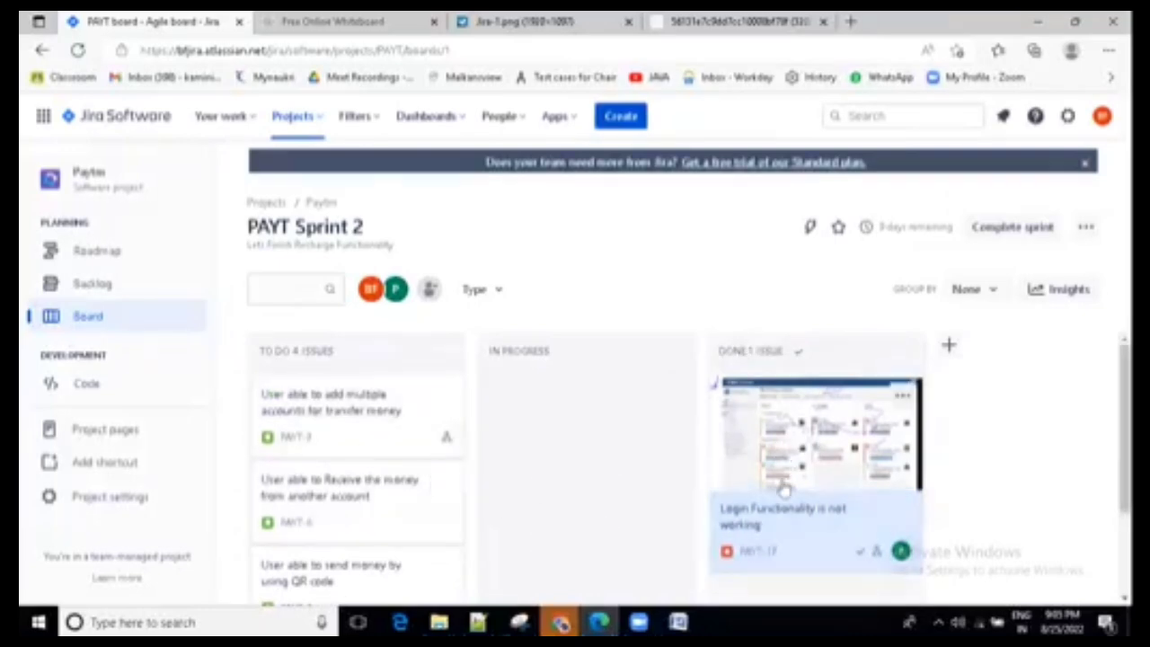
- Open the "User able to add multiple accounts for transfer money" story and set its "Test Case Execution" child issue to Done
left_click(315, 407)
scroll(560, 386, "down", 5)
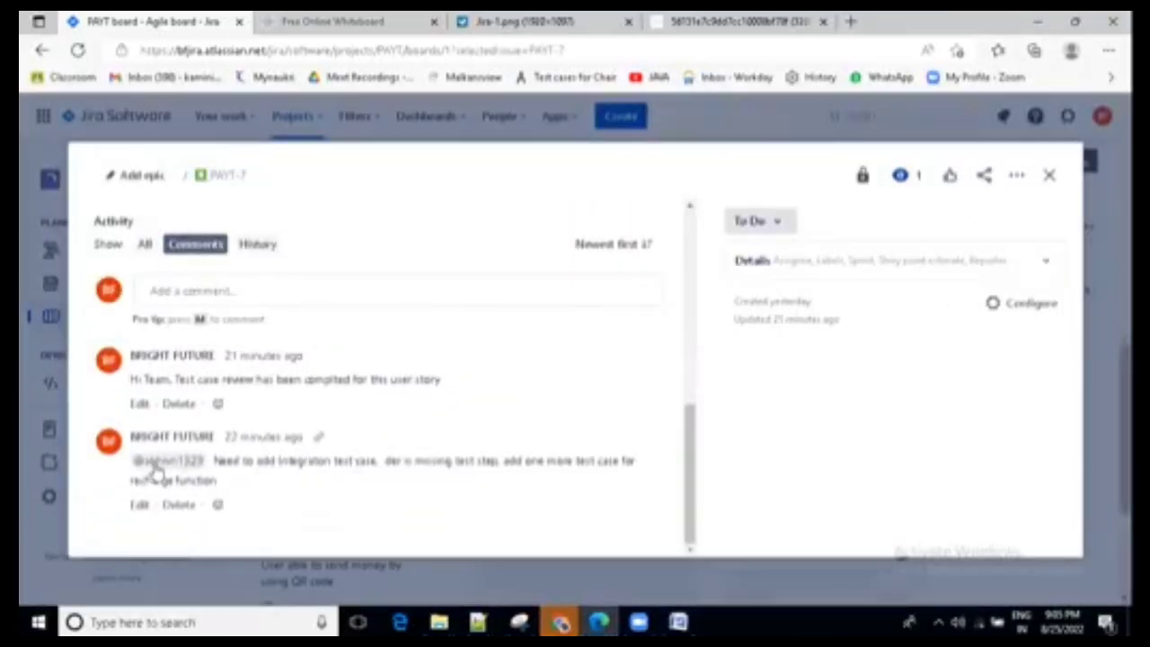
scroll(297, 409, "up", 3)
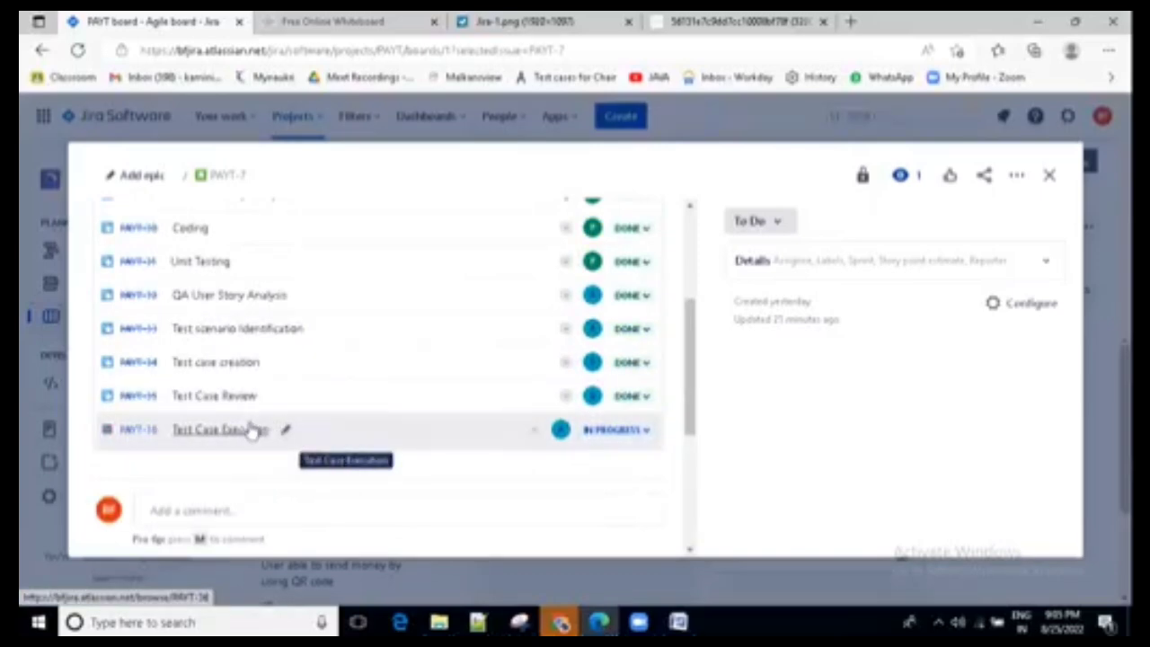
left_click(642, 431)
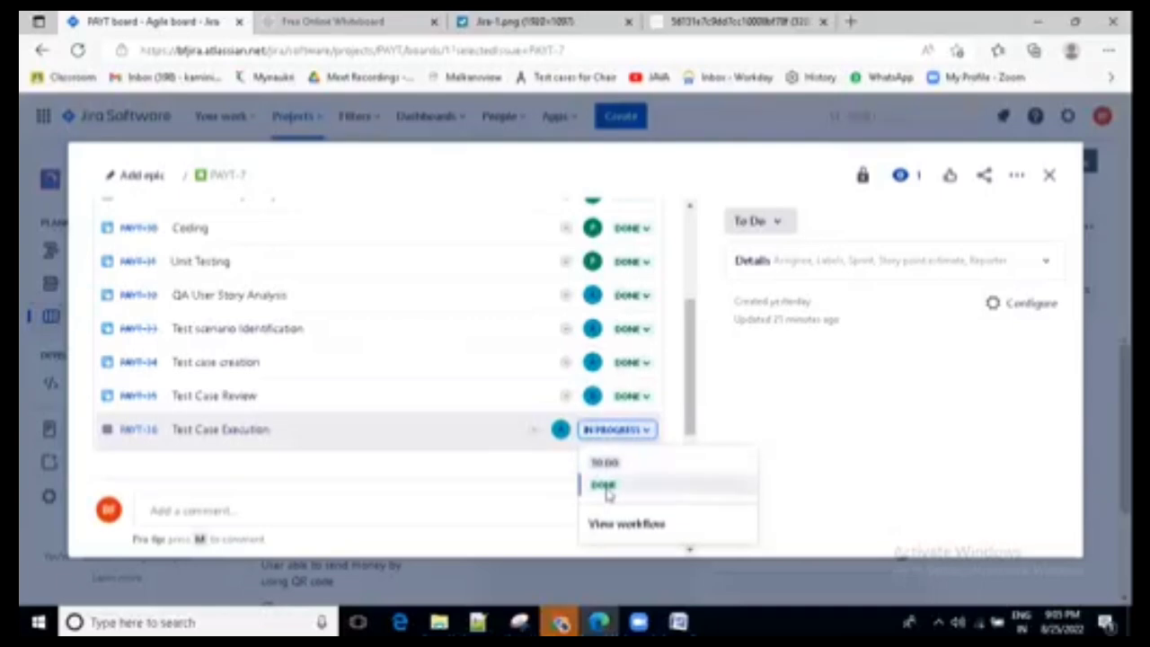
left_click(607, 489)
- Set the status of the multiple-accounts story itself to Done, check its child issues and comments, and close it
scroll(485, 393, "up", 3)
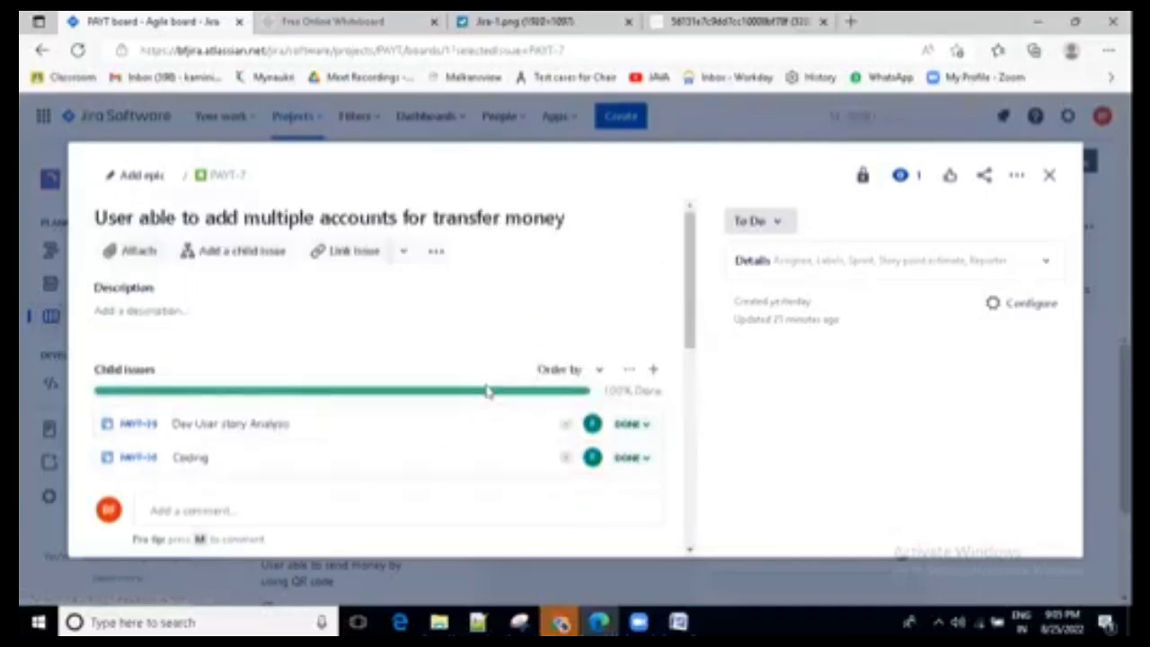
left_click(768, 224)
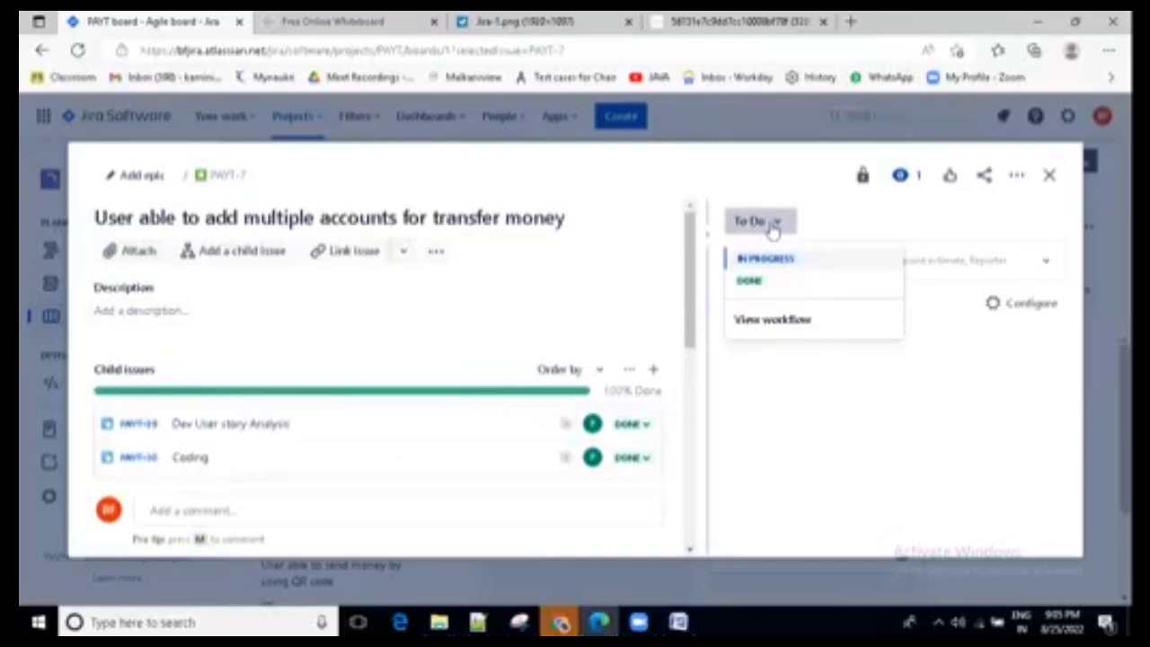
left_click(751, 286)
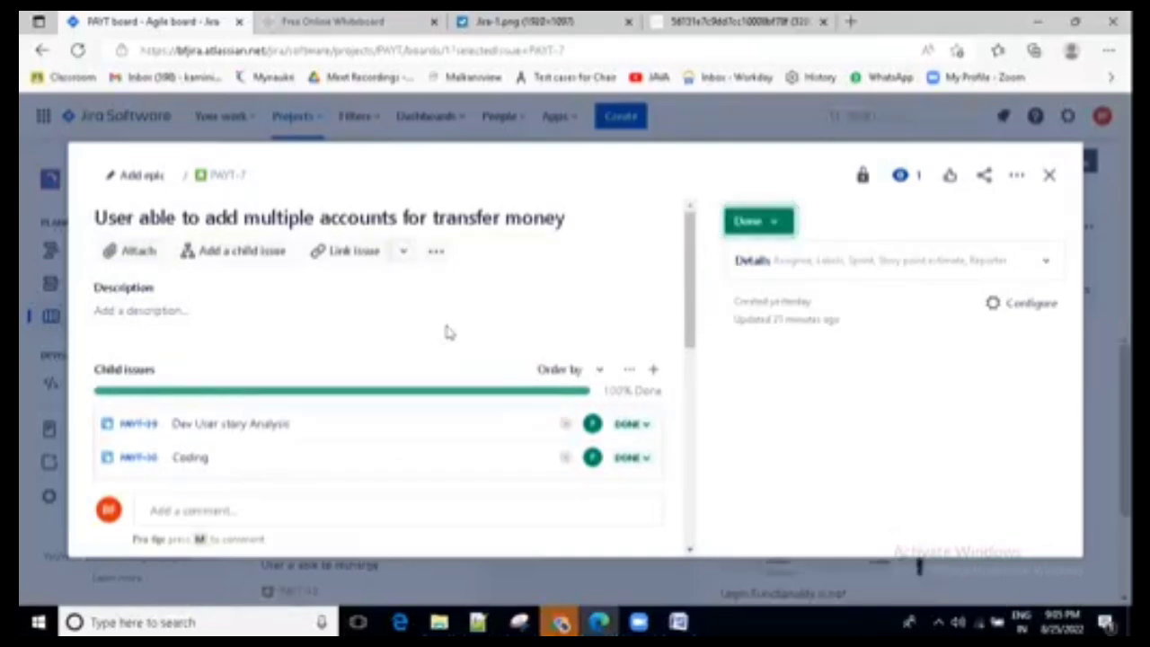
scroll(390, 405, "down", 5)
scroll(393, 405, "down", 2)
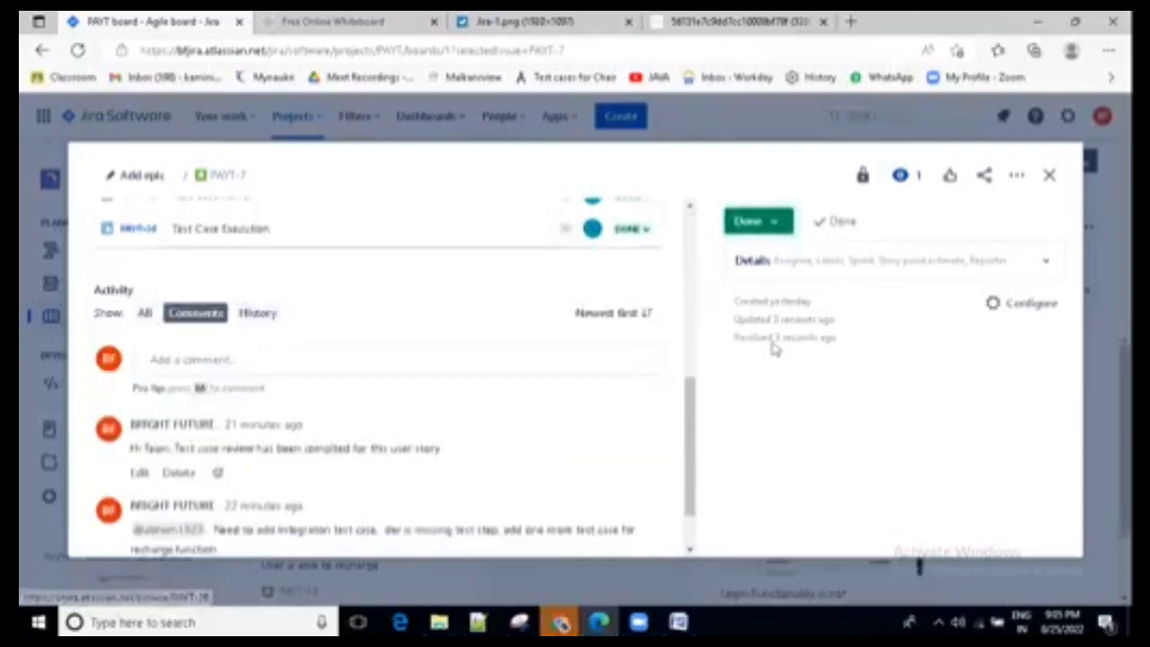
left_click(1051, 176)
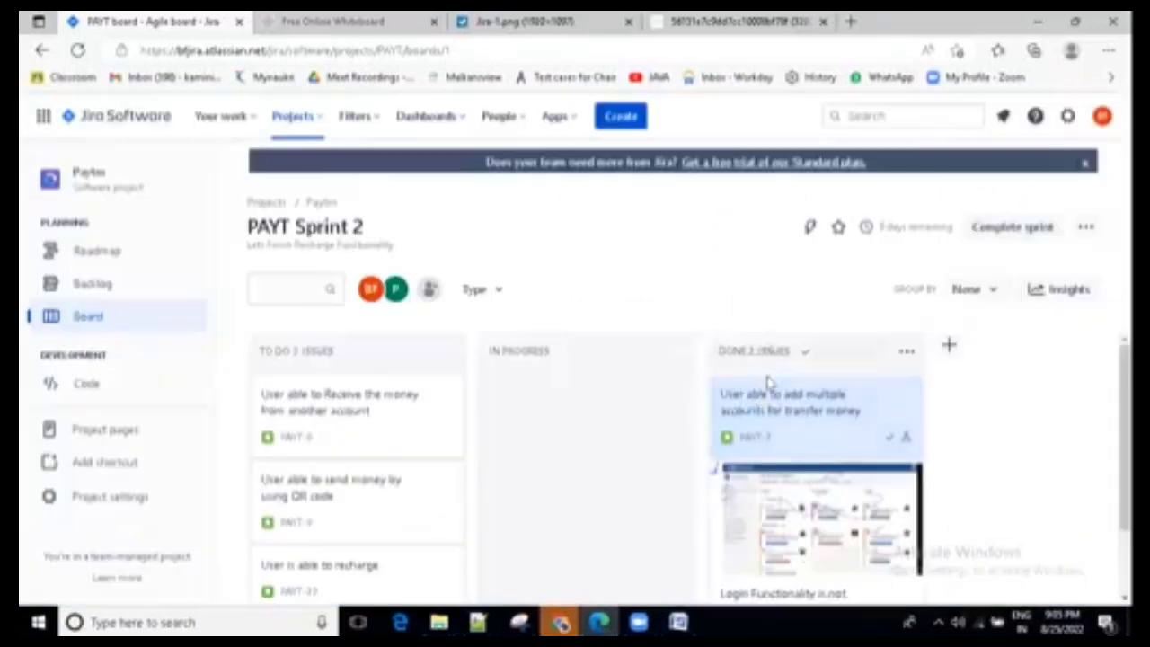
- Move the remaining To Do stories for receiving money, sending money by QR code and recharging to the board's Done column
left_click_drag(329, 404, 777, 480)
left_click_drag(300, 406, 799, 503)
left_click_drag(309, 393, 800, 488)
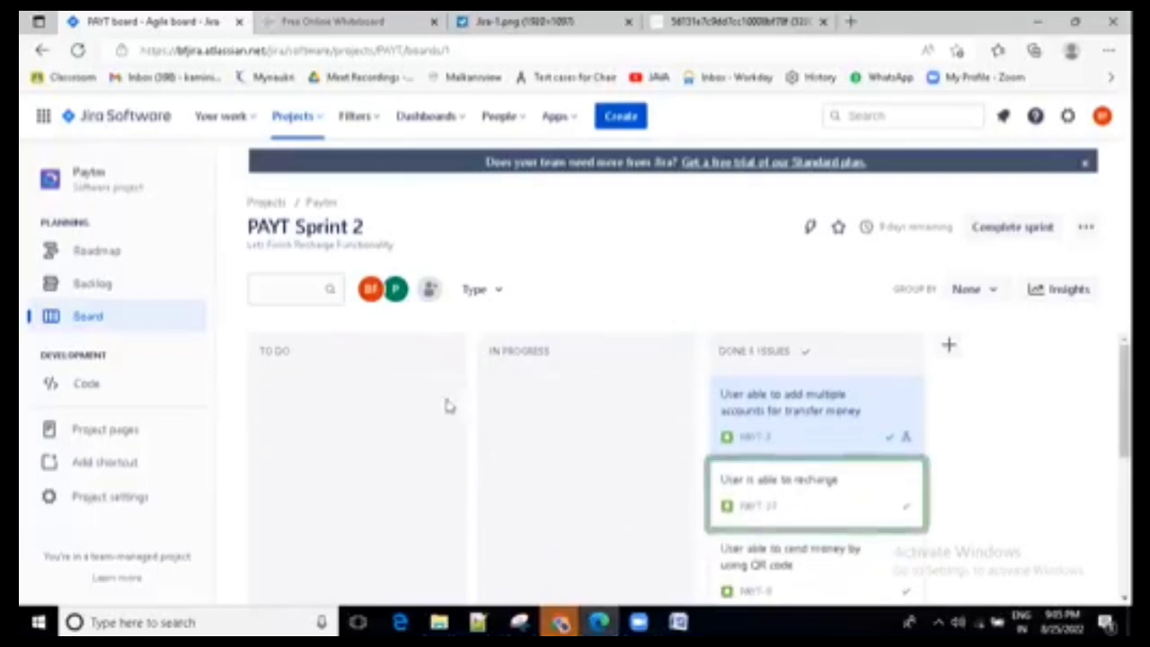
scroll(447, 409, "down", 2)
scroll(449, 436, "down", 2)
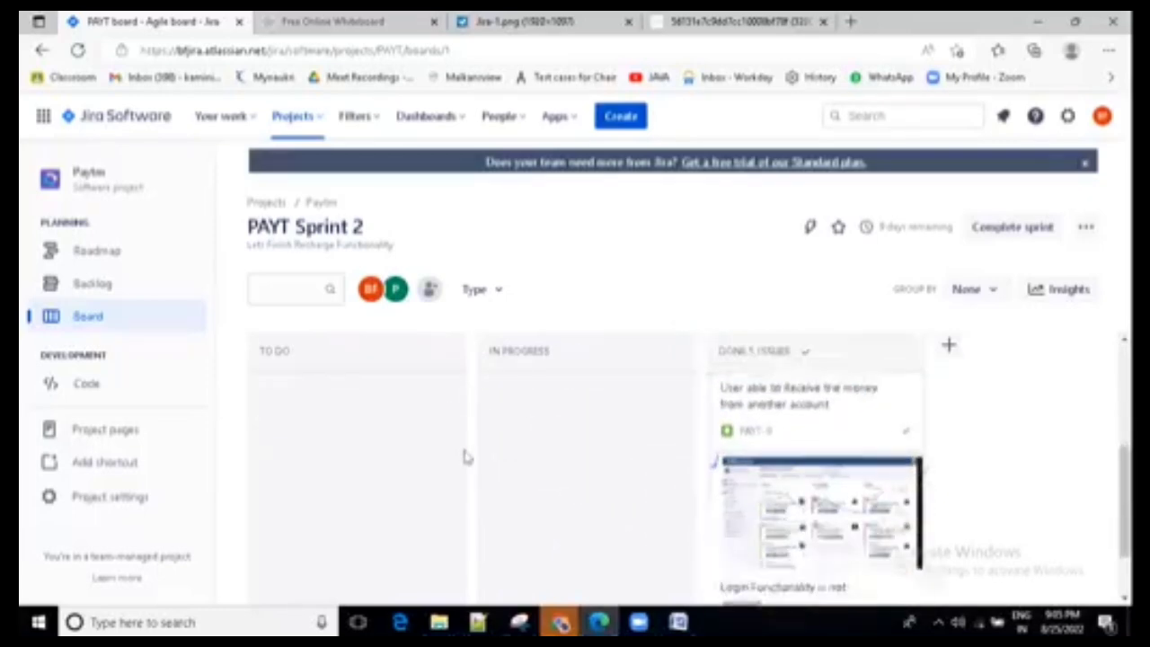
scroll(599, 419, "up", 5)
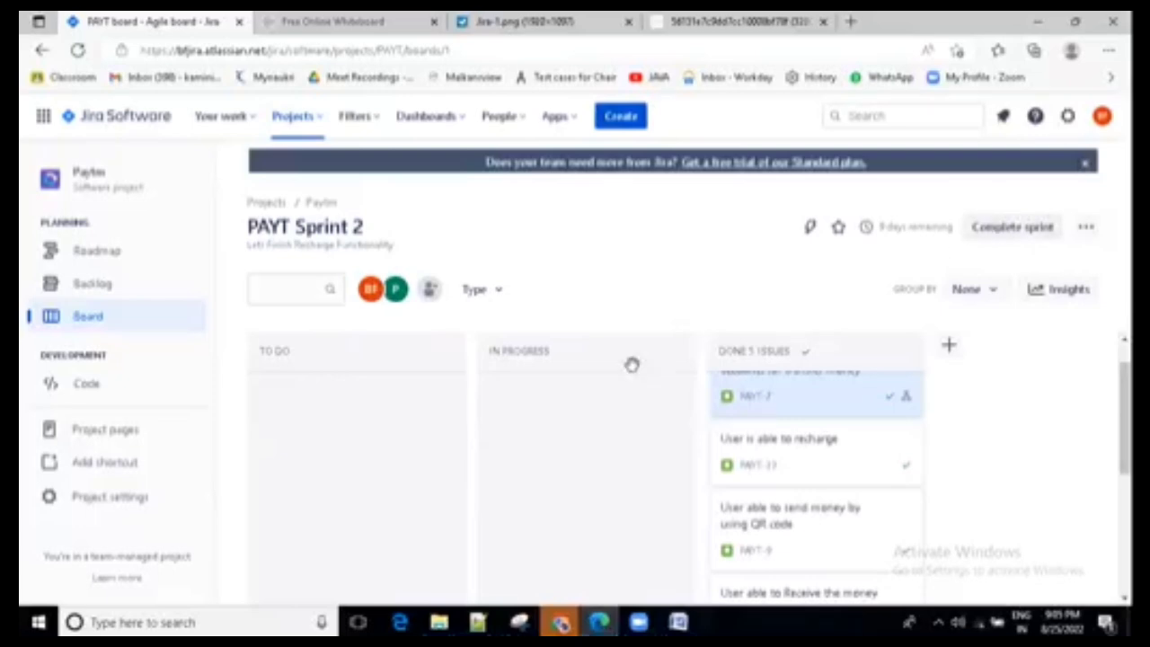
scroll(598, 445, "up", 1)
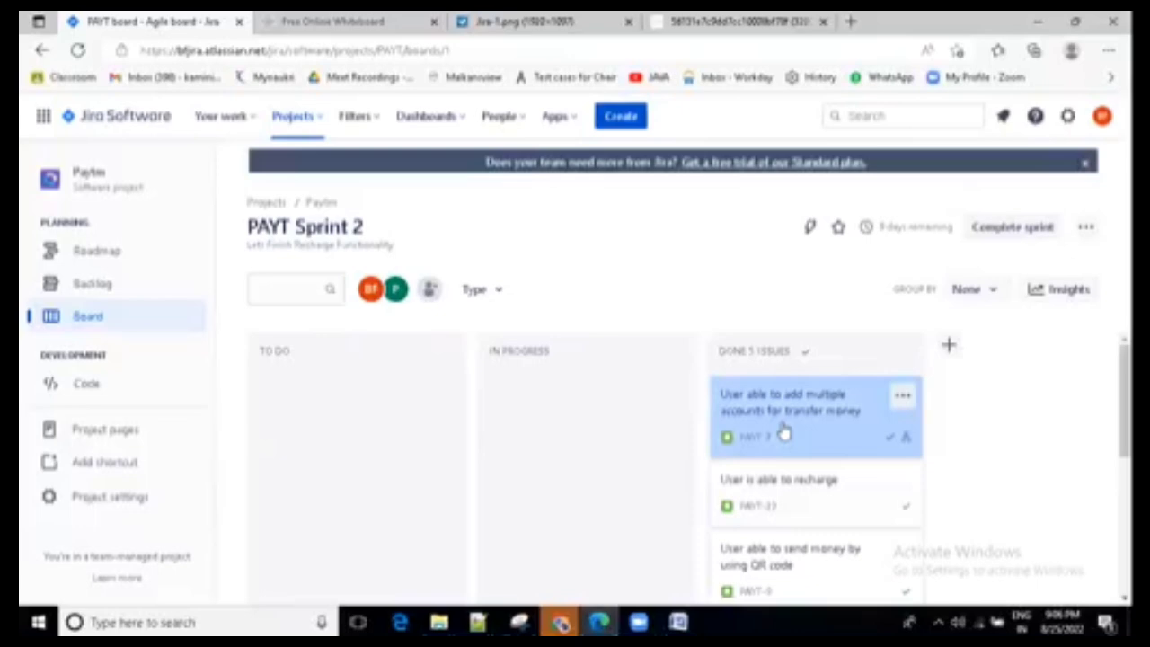
- Move "User able to add multiple accounts for transfer money" back to To Do and open its "Dev User story Analysis" child issue
left_click_drag(784, 433, 315, 387)
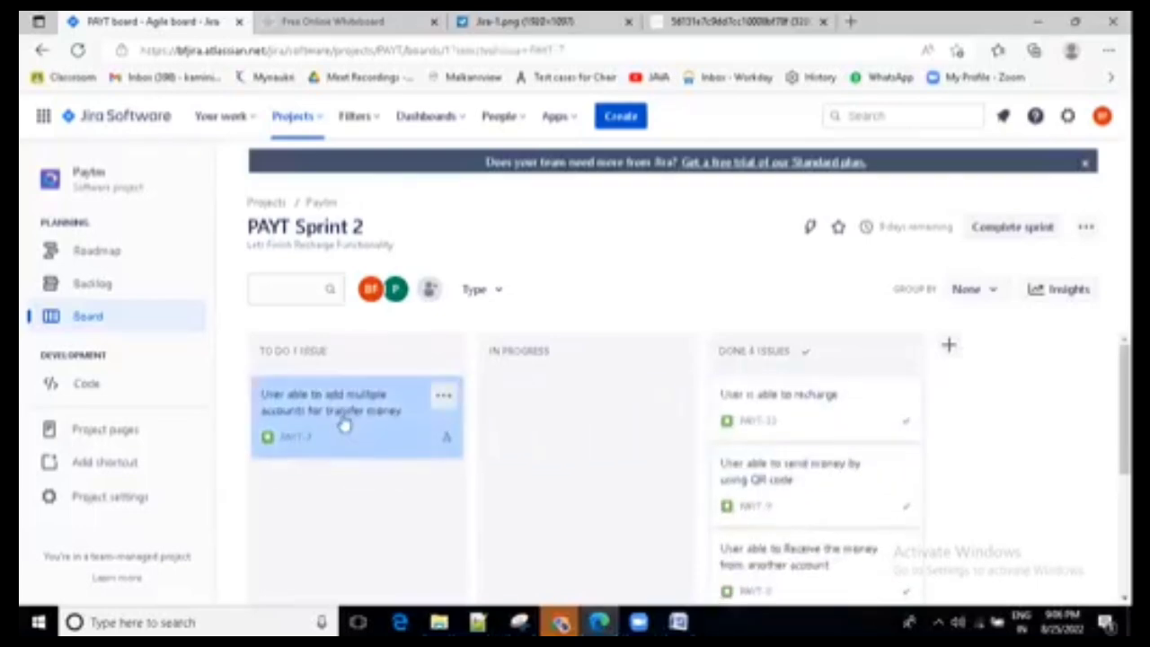
left_click(454, 382)
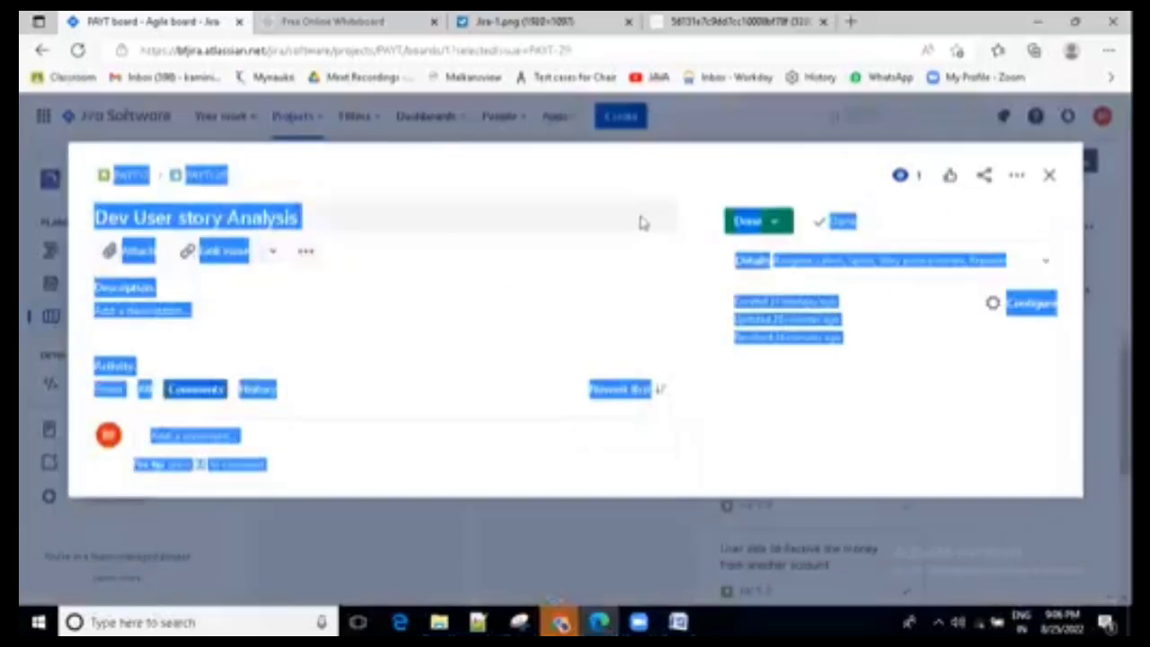
left_click(641, 221)
left_click(662, 182)
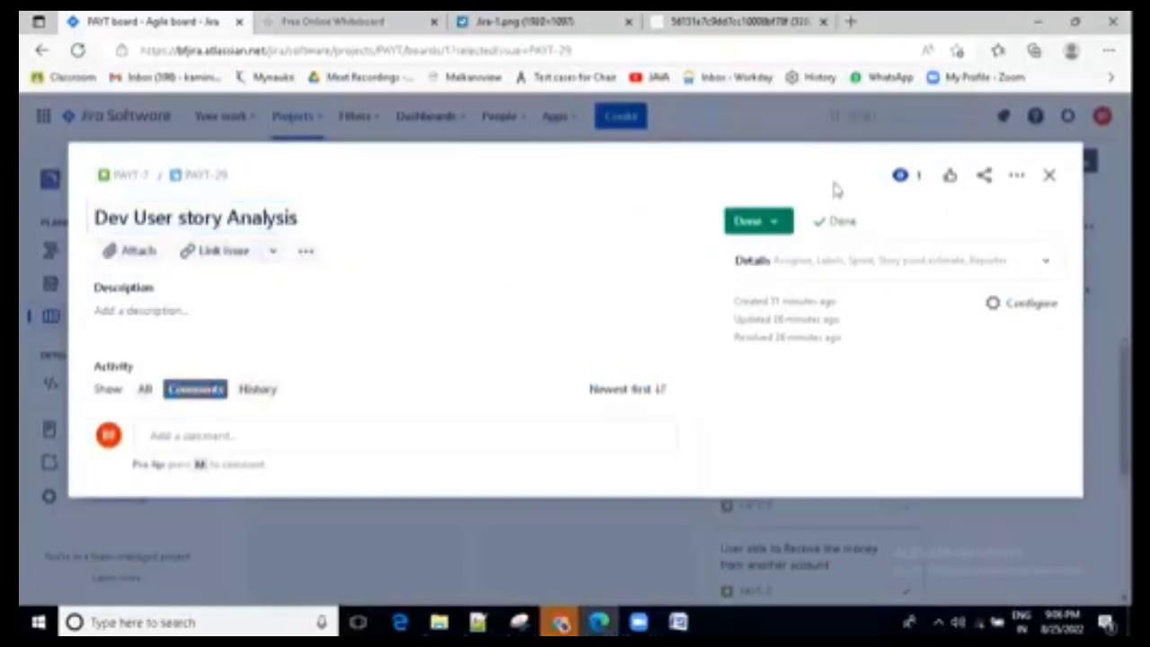
- Close the "Dev User story Analysis" child issue, open the "User is able to recharge" story to check it, and close it
left_click(1047, 176)
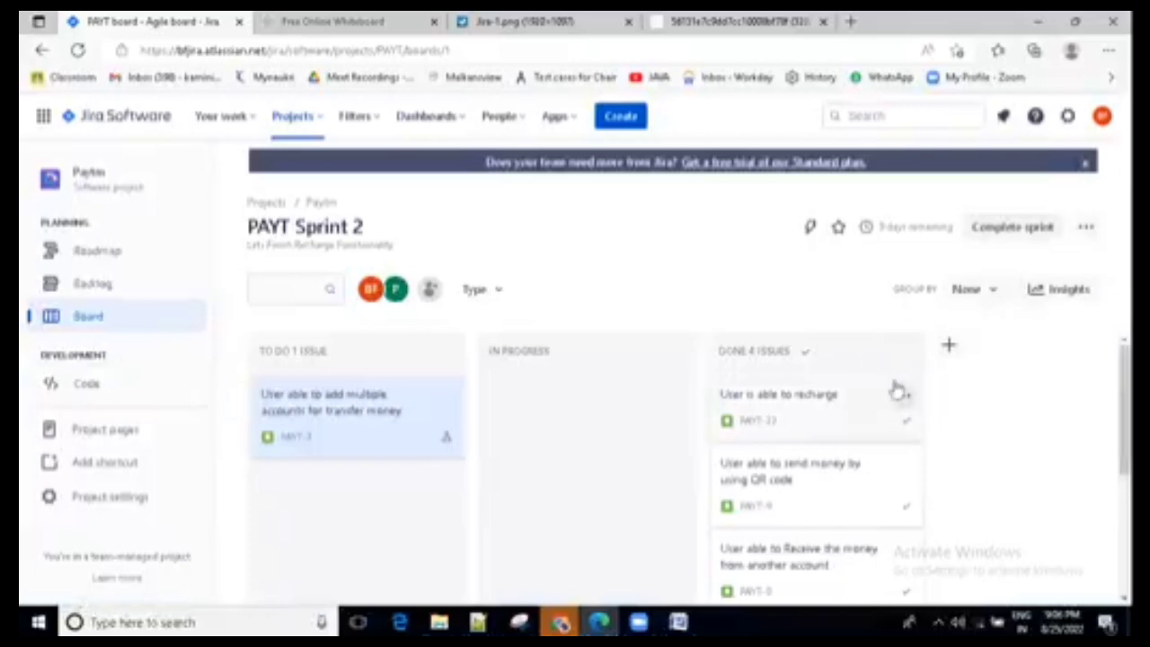
left_click(795, 401)
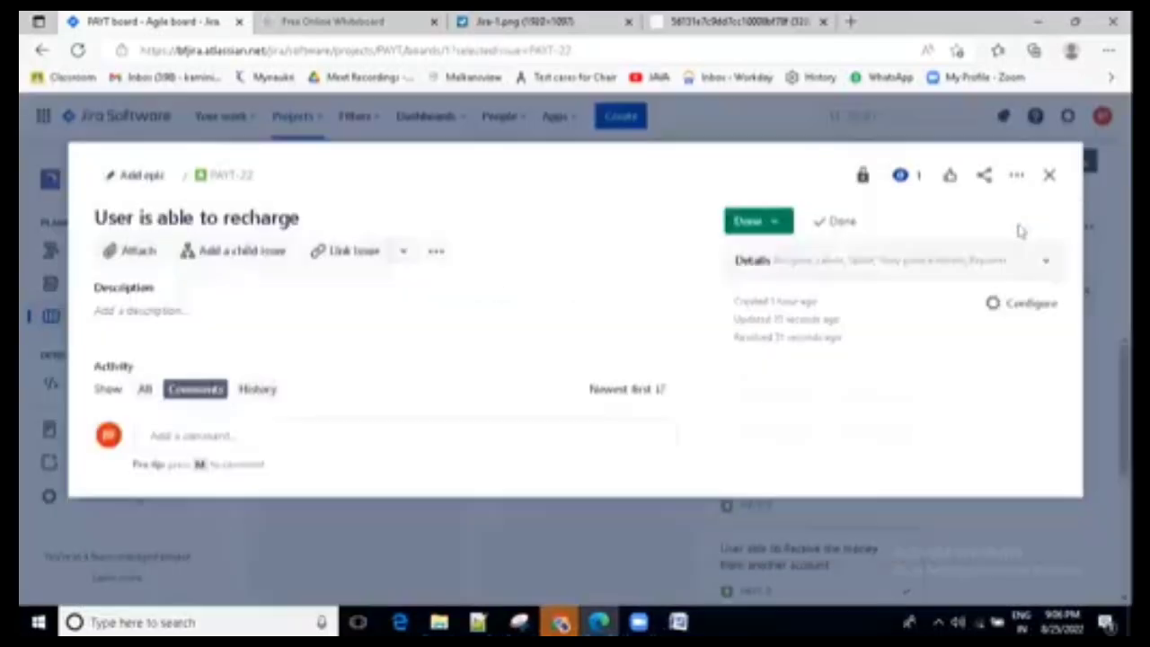
left_click(1049, 177)
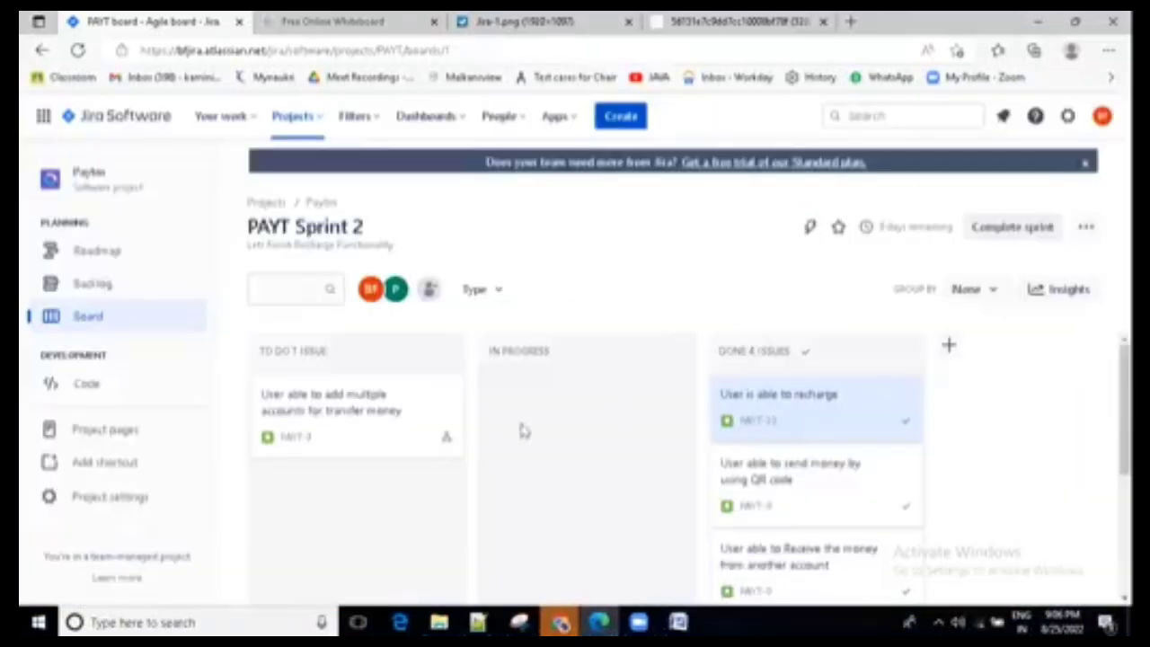
- Check the "User able to add multiple accounts for transfer money" story, close it, and view PAYT Sprint 2's issues in the backlog
left_click(356, 411)
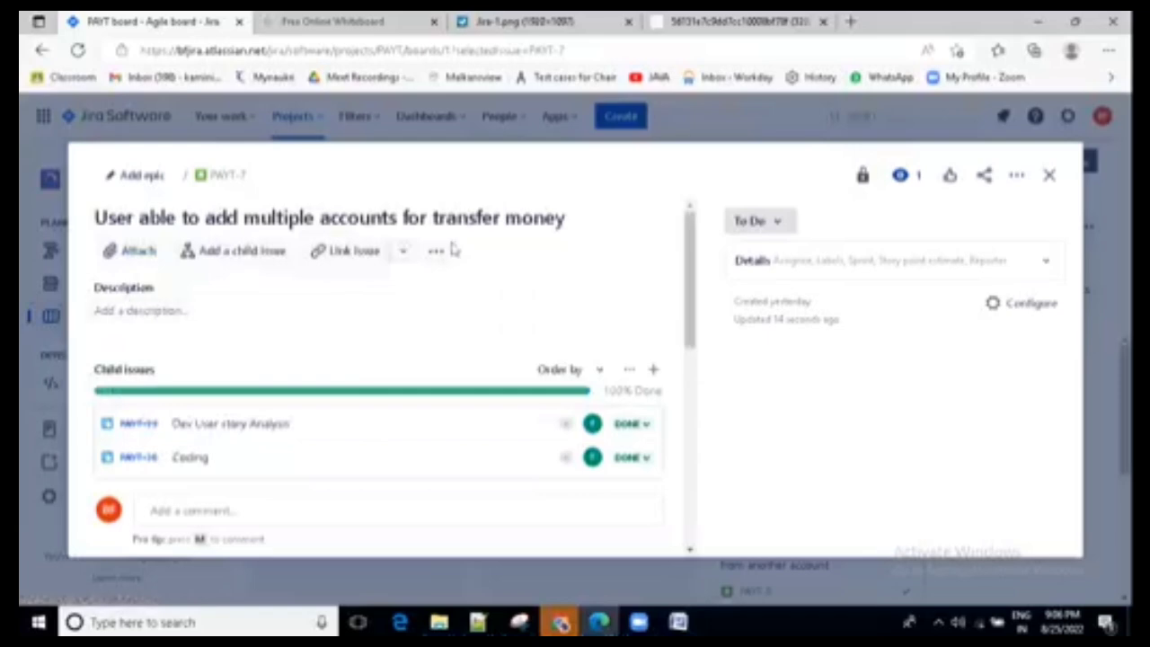
left_click(436, 251)
left_click(916, 270)
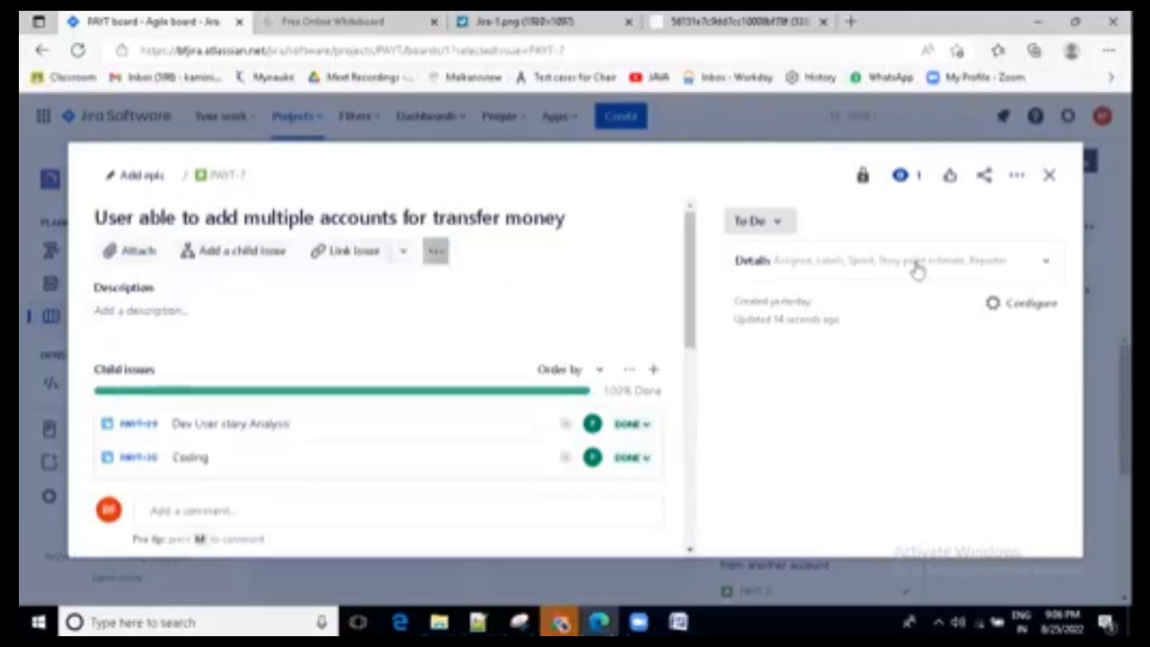
left_click(1049, 176)
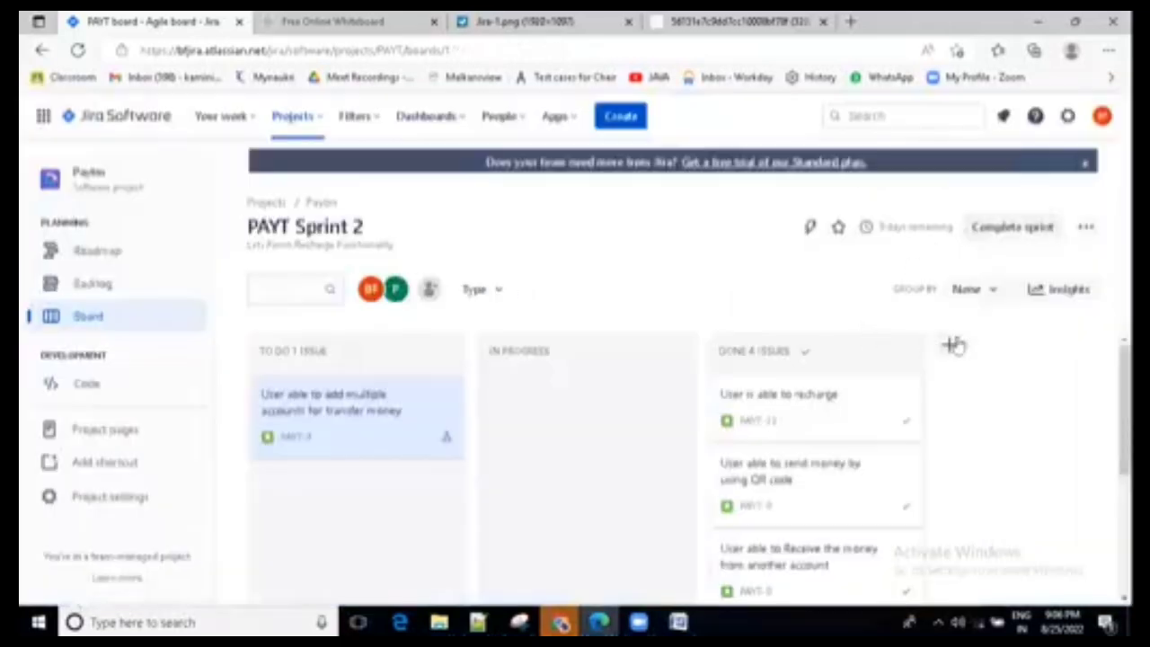
left_click(115, 292)
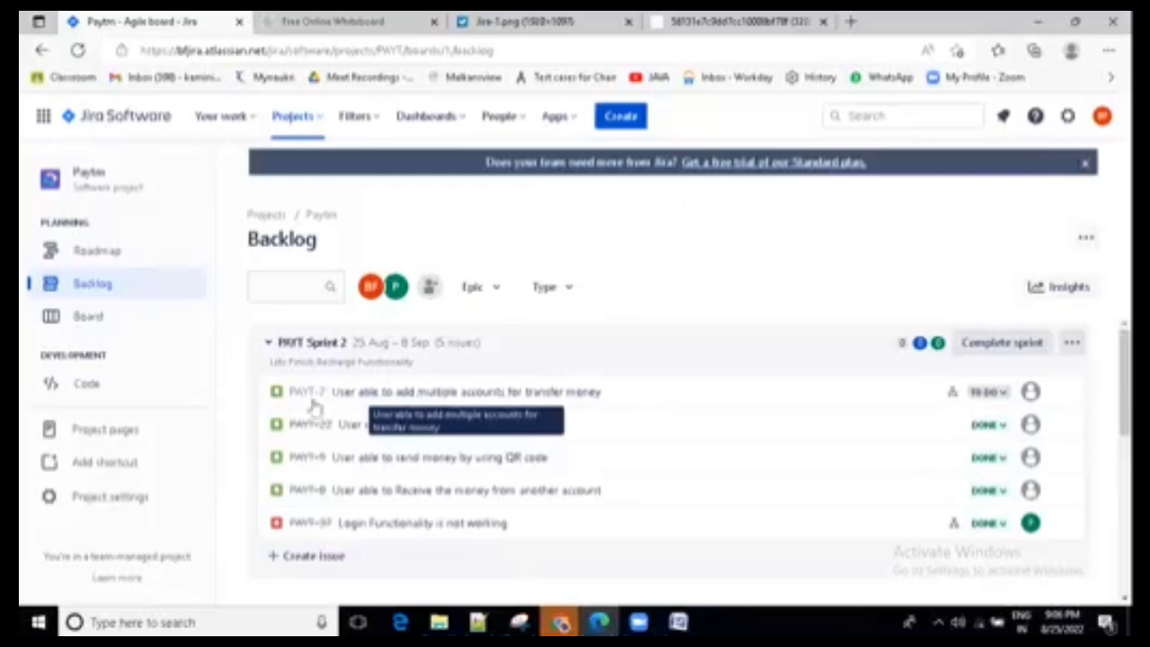
- From the board, set the story point estimate of "User able to add multiple accounts for transfer money" to 3 and close the story
left_click(102, 317)
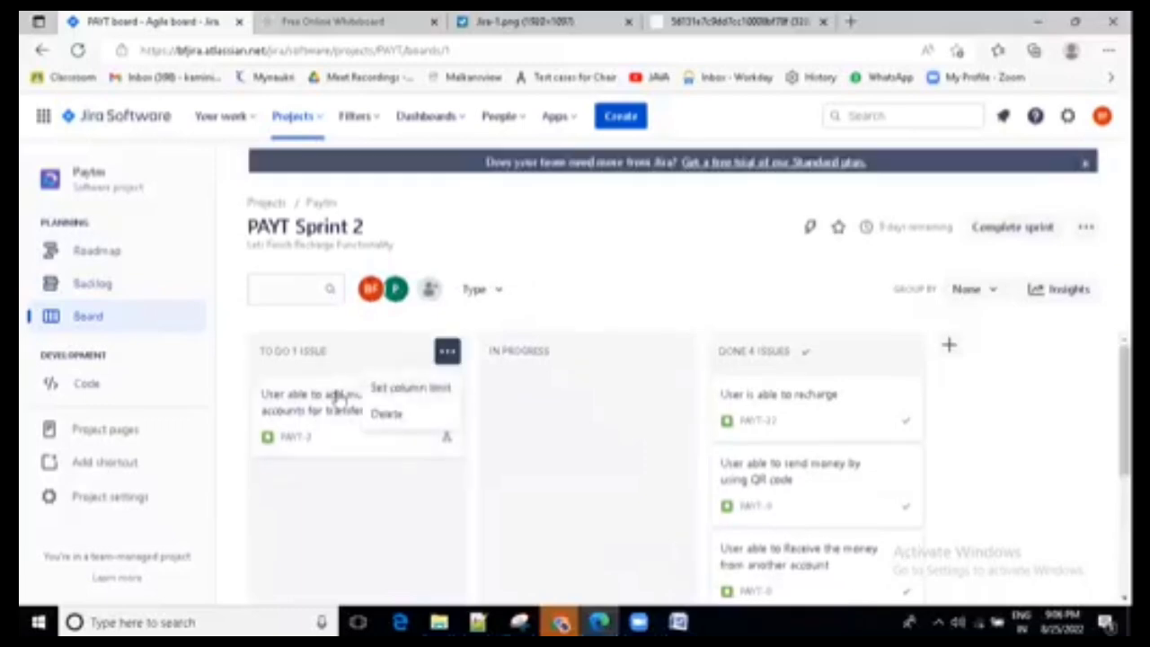
left_click(337, 395)
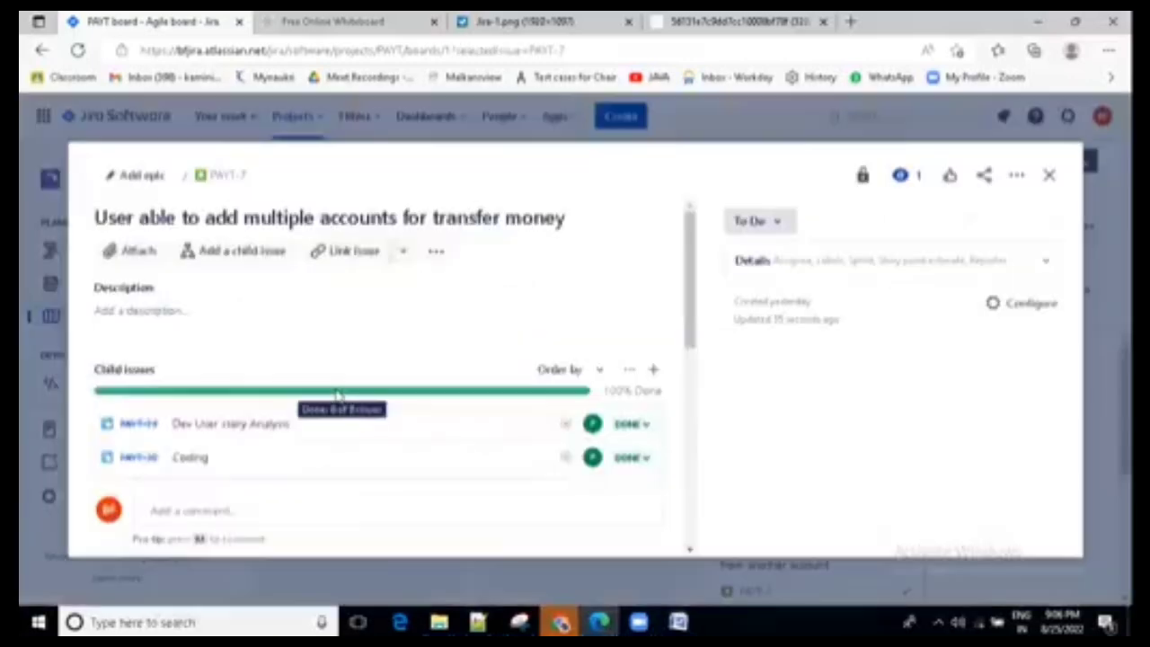
left_click(1045, 262)
scroll(864, 411, "down", 1)
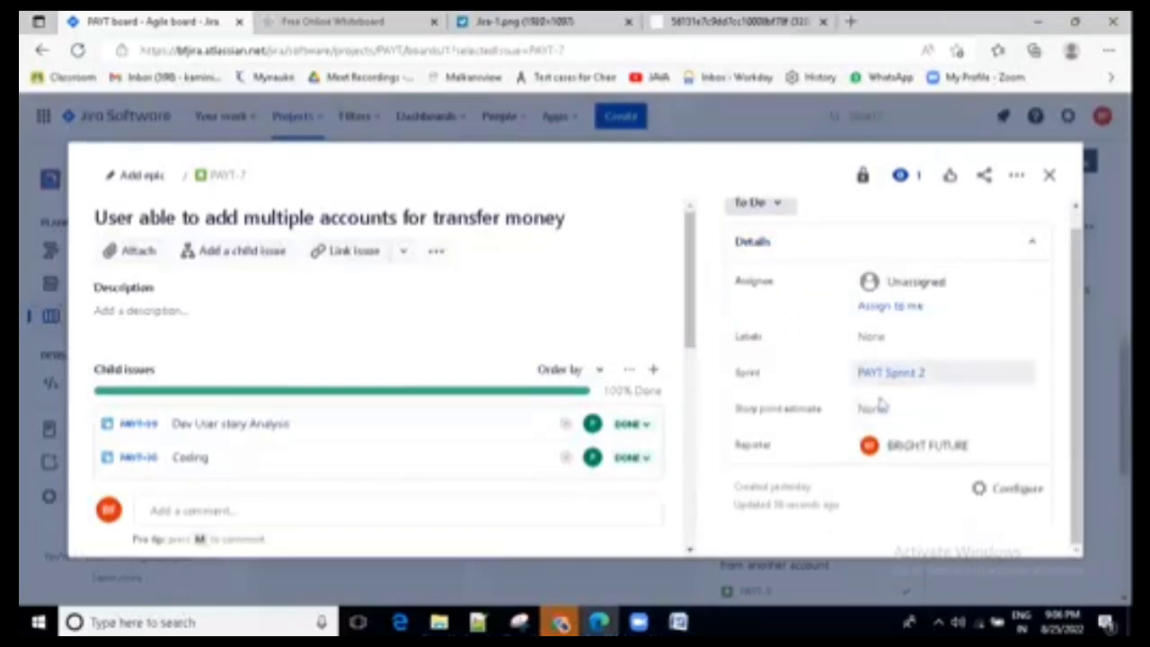
left_click(880, 409)
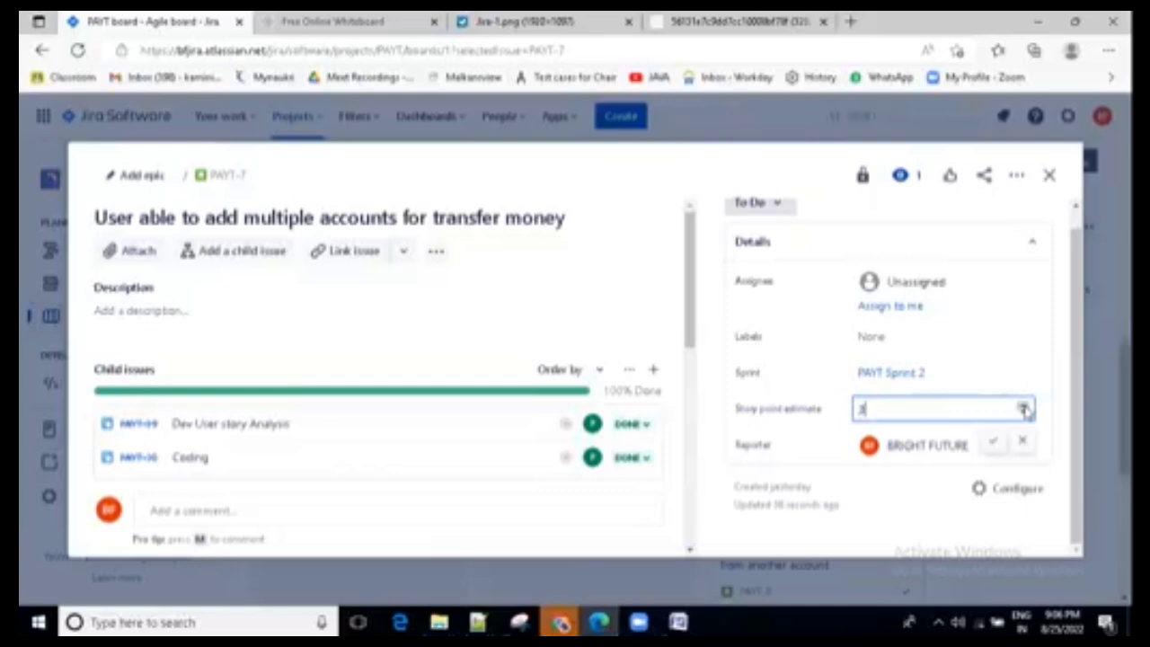
left_click(1000, 443)
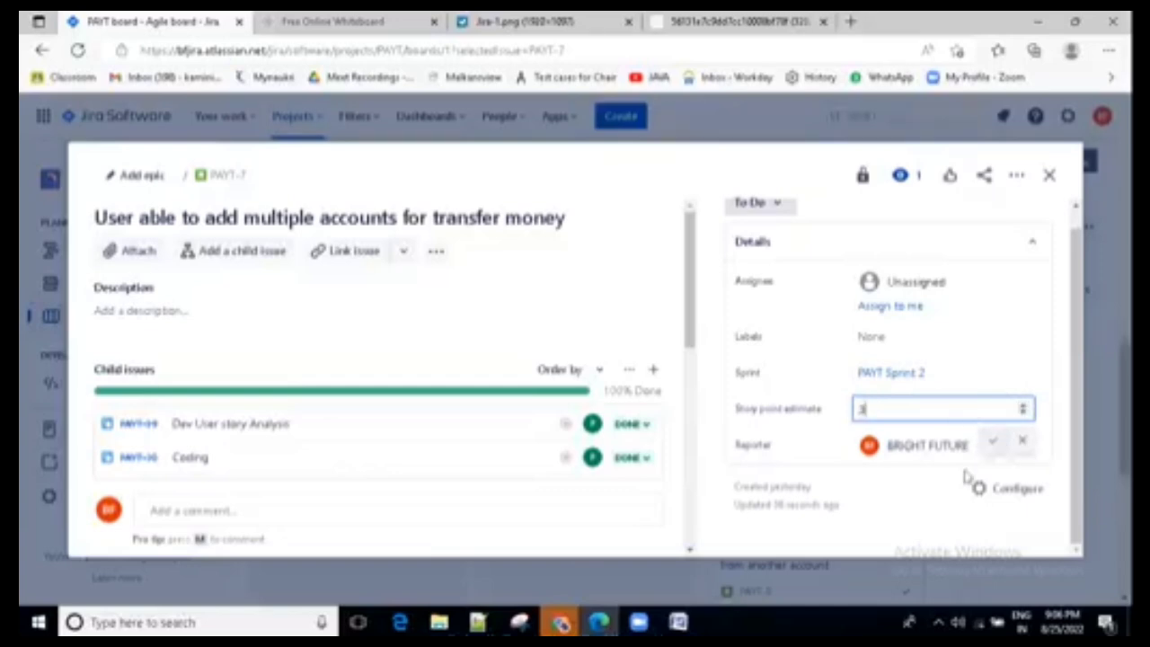
left_click(1052, 180)
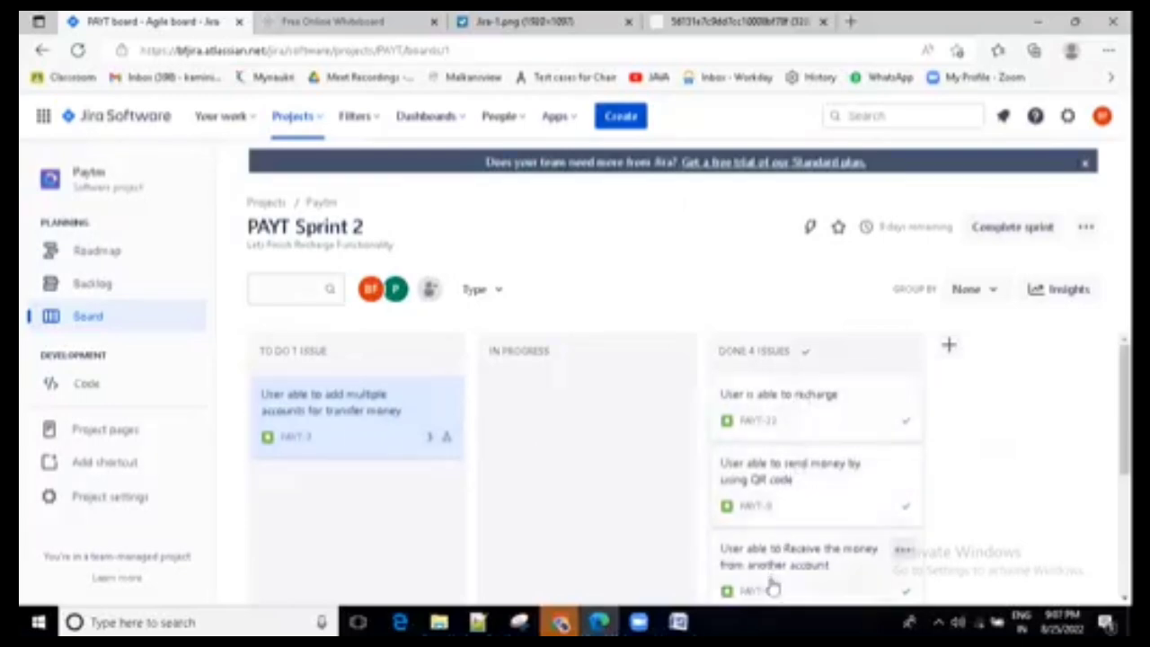
- Move "User able to add multiple accounts for transfer money" to the board's Done column and complete PAYT Sprint 2
left_click_drag(386, 431, 809, 457)
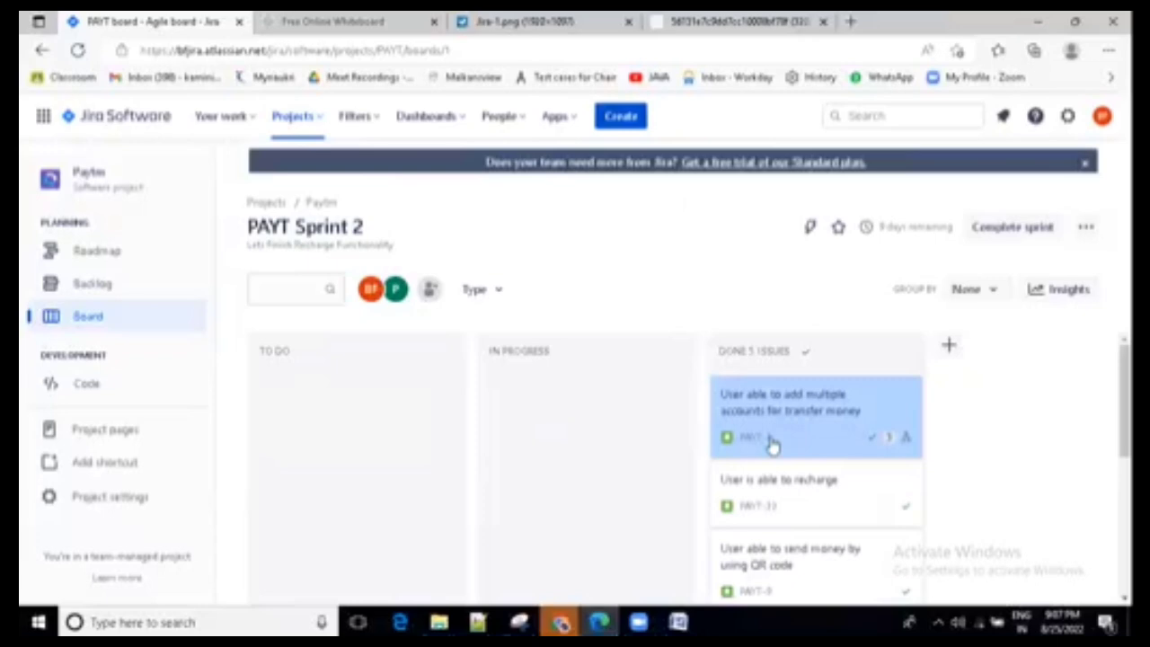
scroll(517, 467, "down", 3)
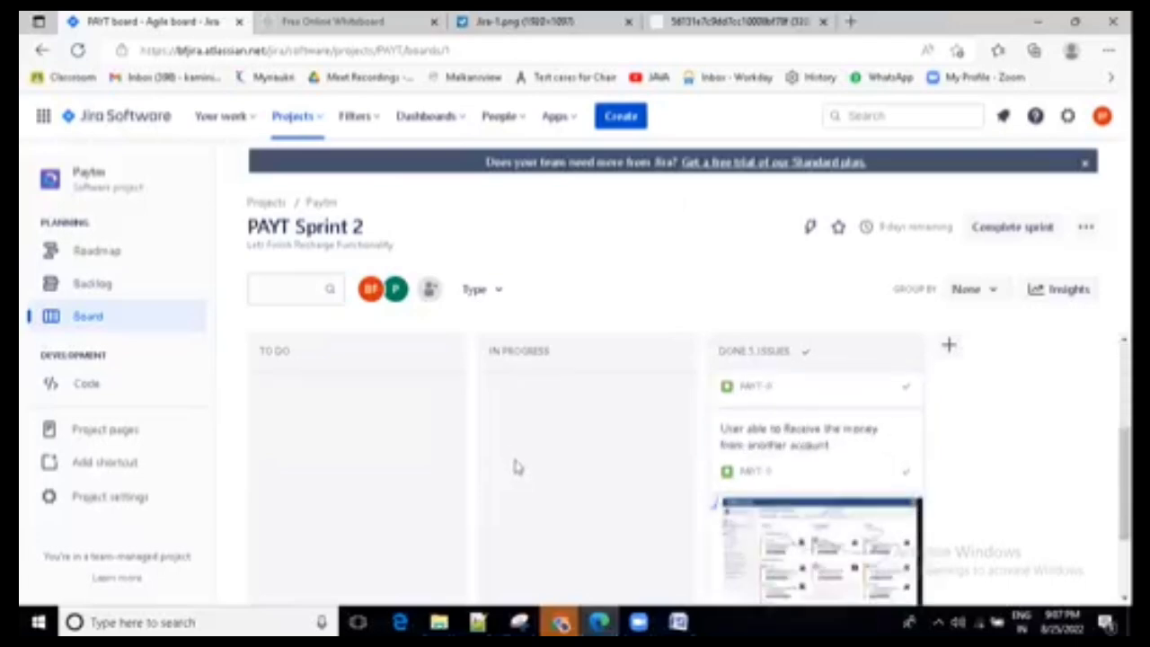
scroll(551, 436, "down", 2)
scroll(551, 435, "up", 3)
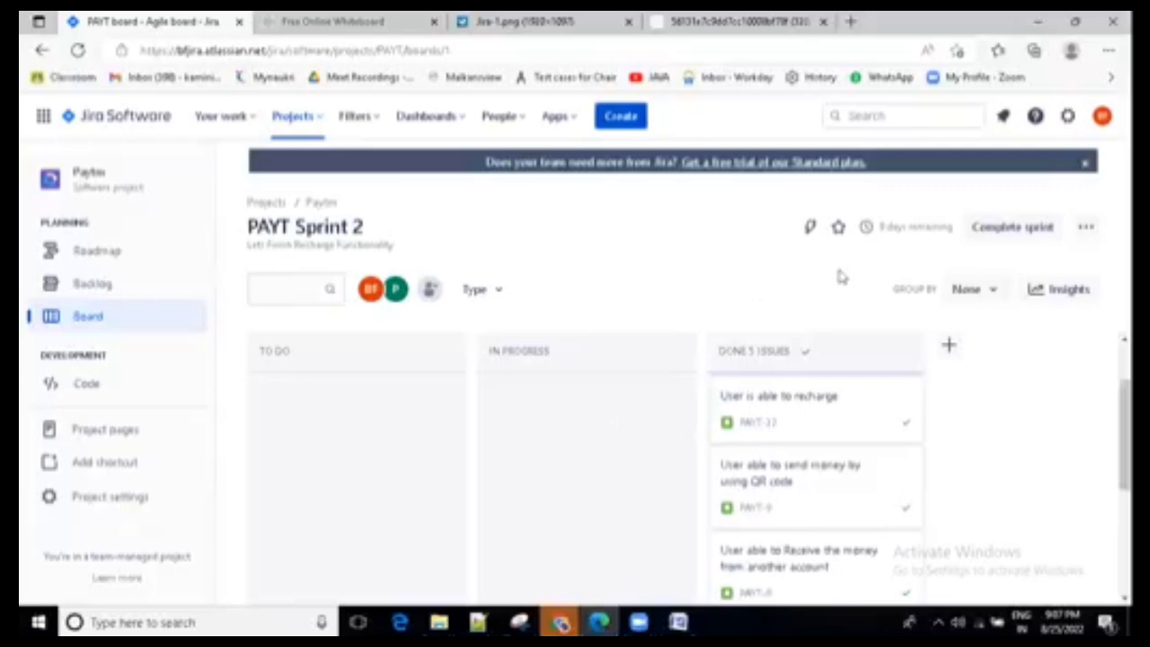
left_click(1012, 229)
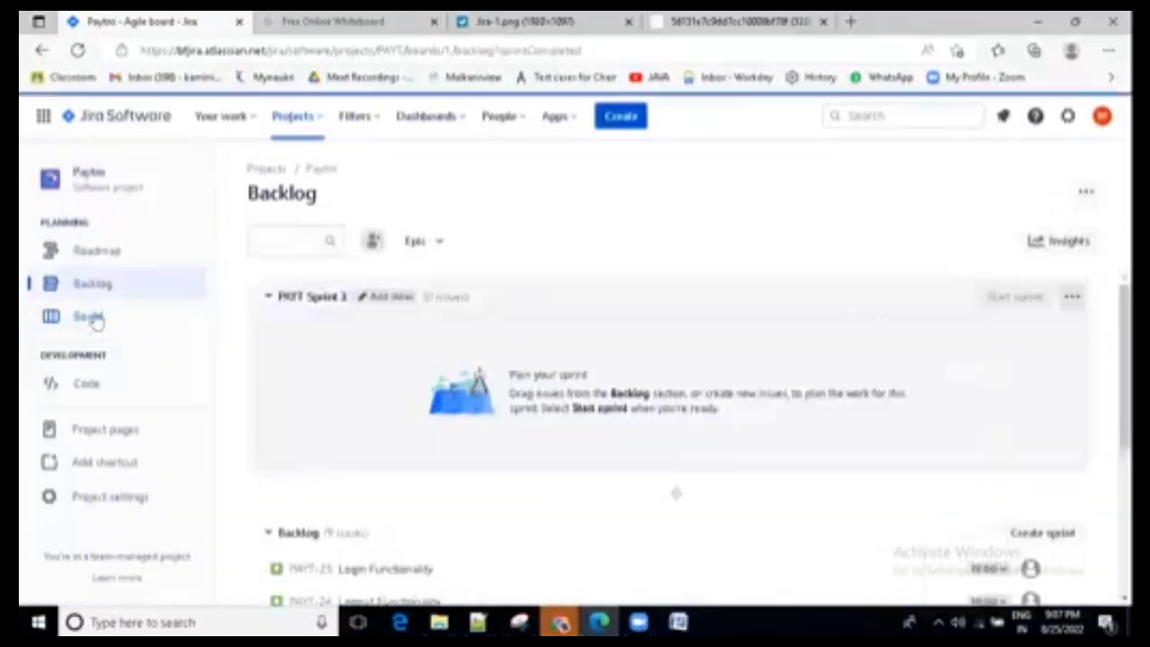
- Examine the board without an active sprint and the stories in the project backlog, and return to the board
left_click(94, 311)
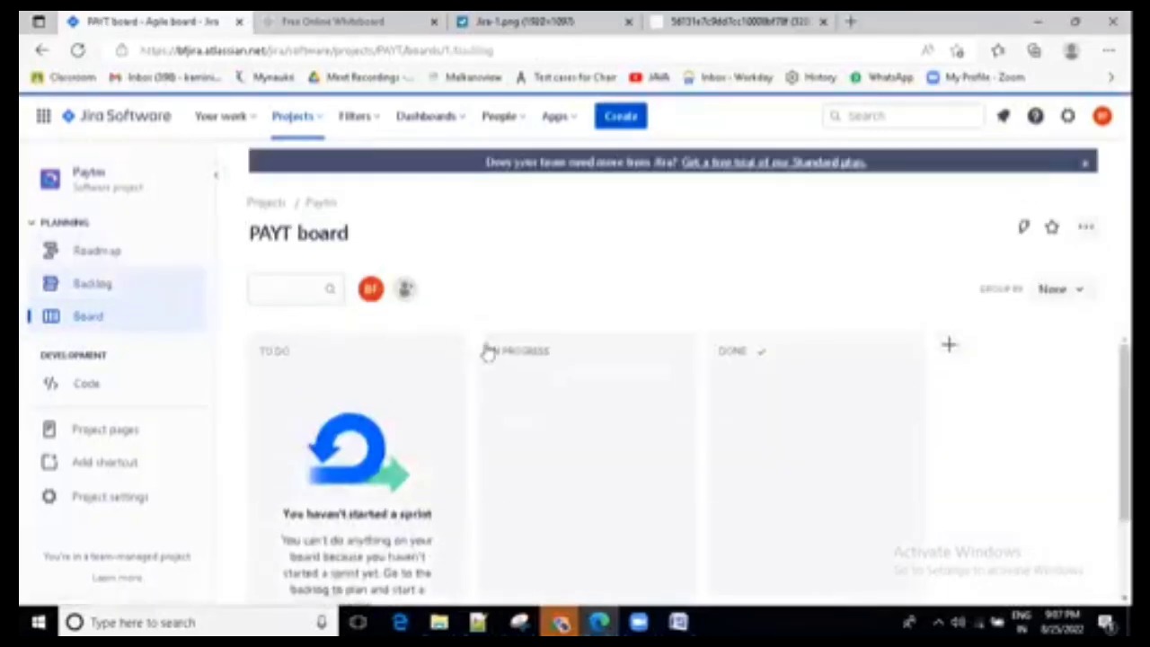
scroll(557, 433, "down", 4)
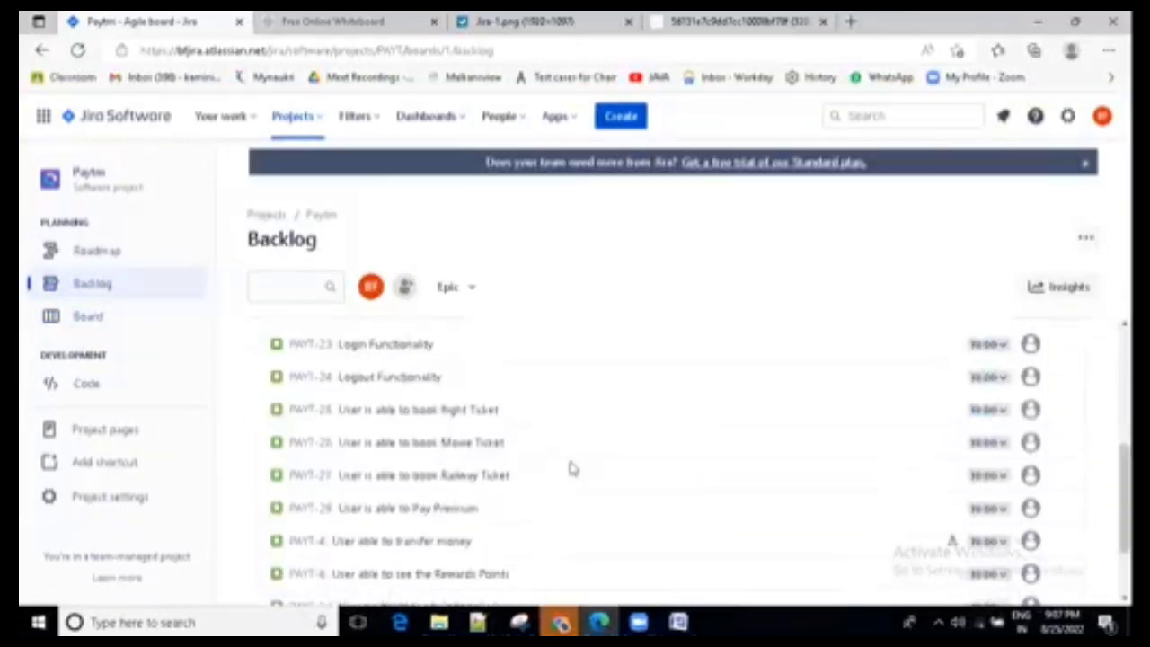
scroll(572, 473, "up", 3)
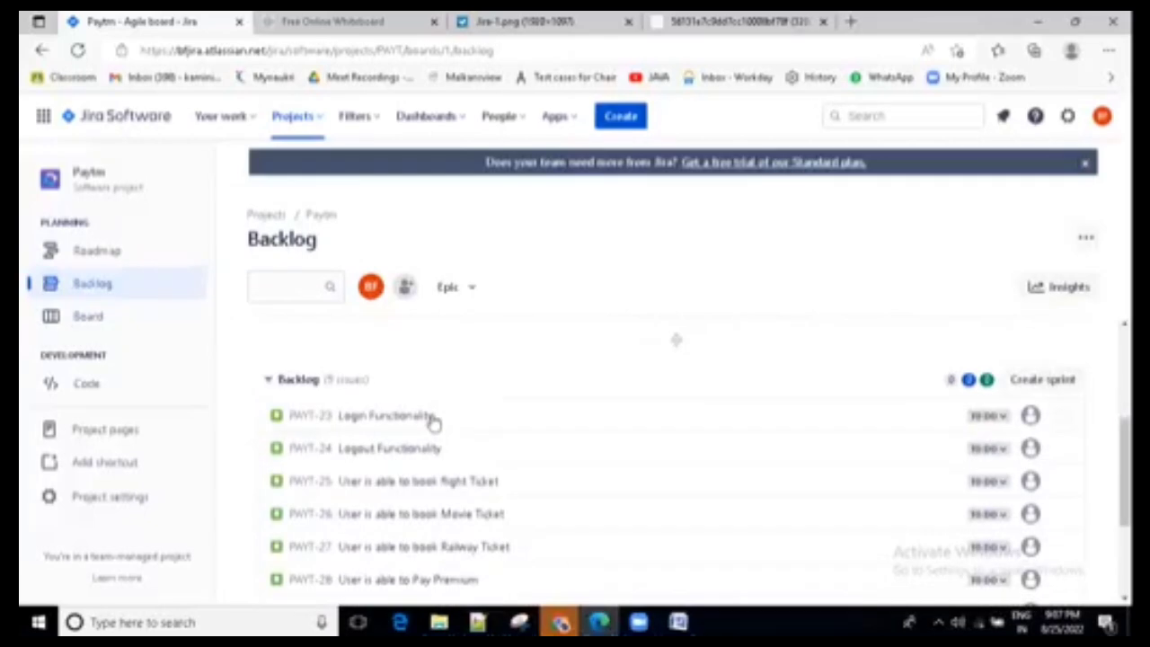
scroll(442, 524, "down", 3)
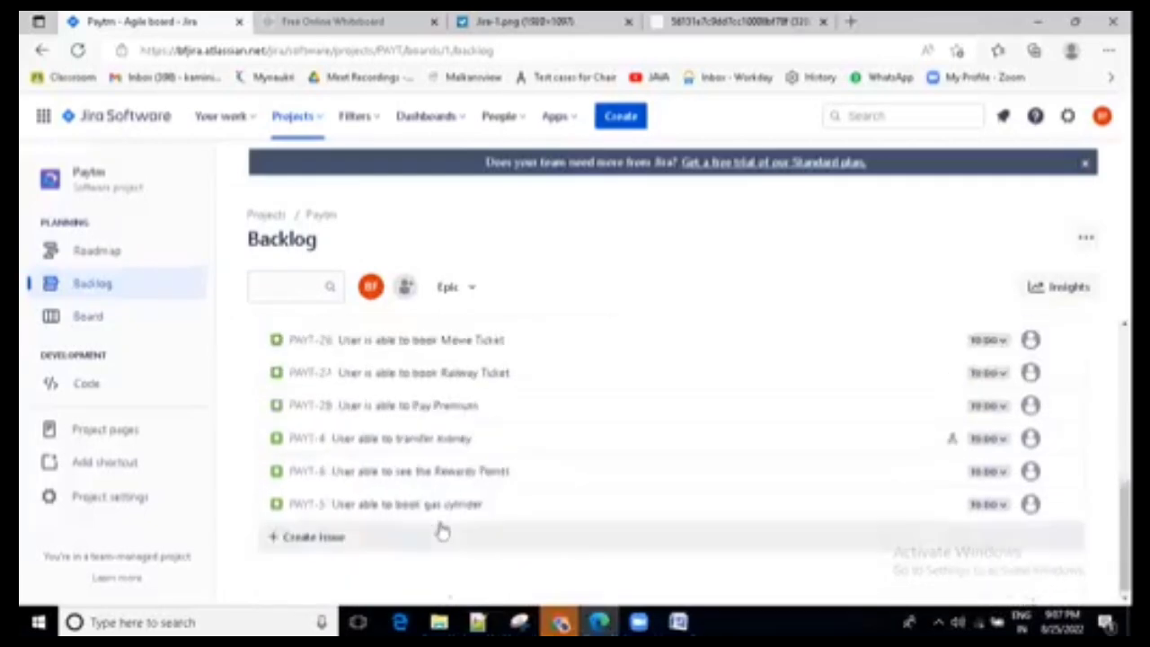
scroll(441, 529, "up", 2)
scroll(454, 519, "up", 1)
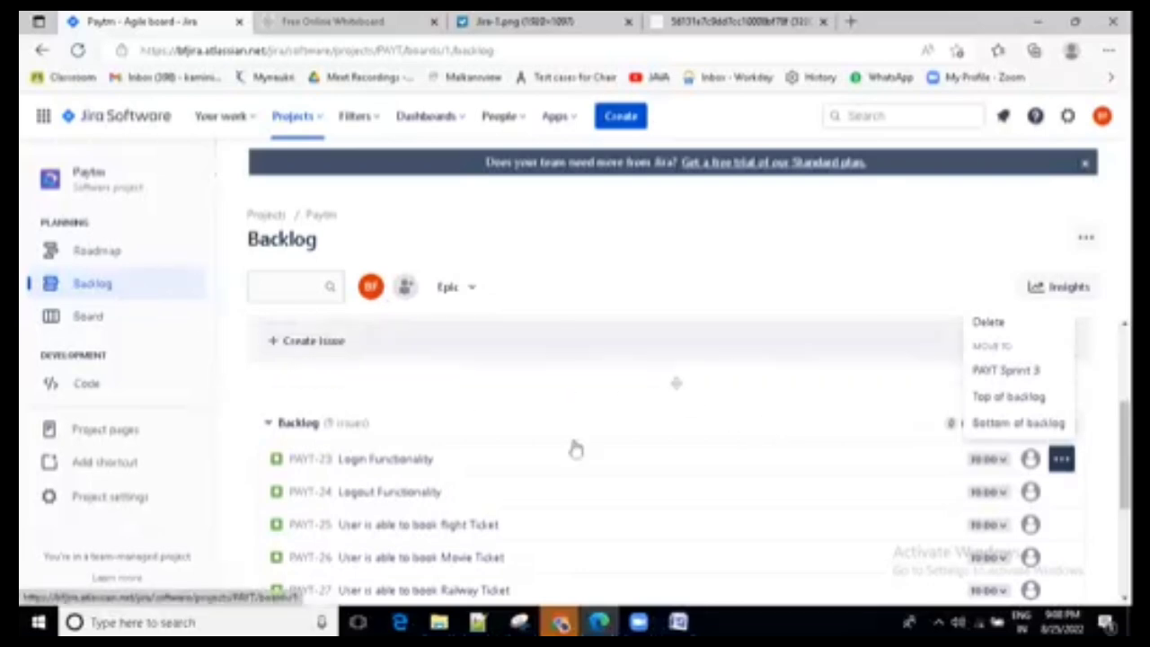
scroll(573, 454, "down", 5)
scroll(563, 463, "up", 5)
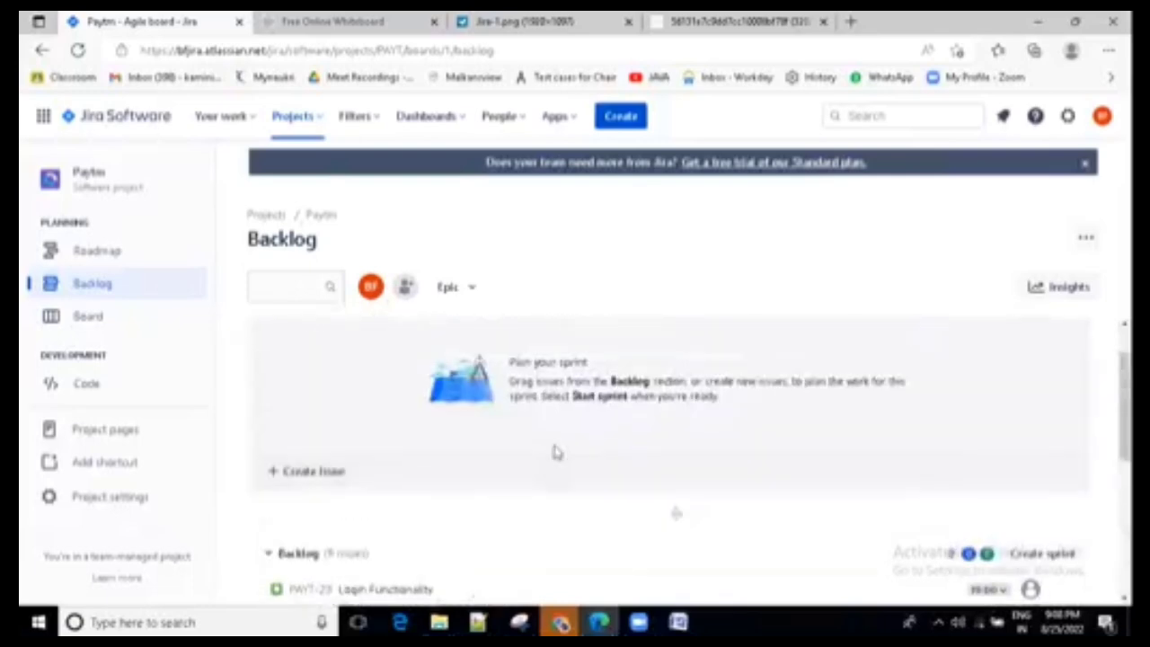
left_click(102, 321)
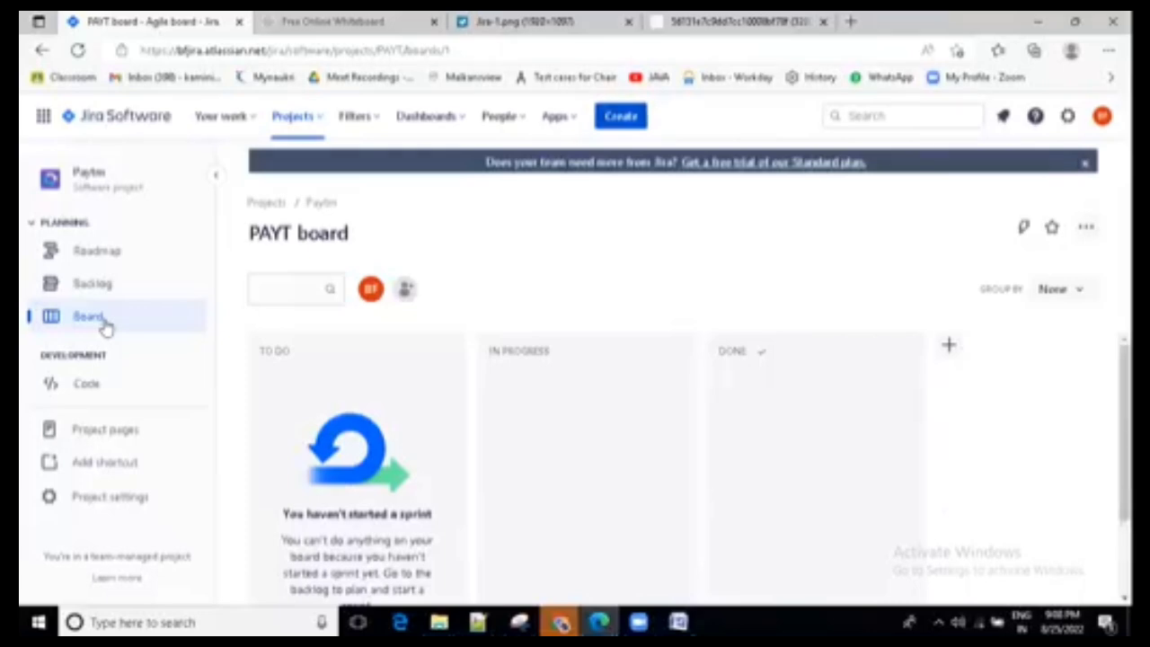
left_click(618, 116)
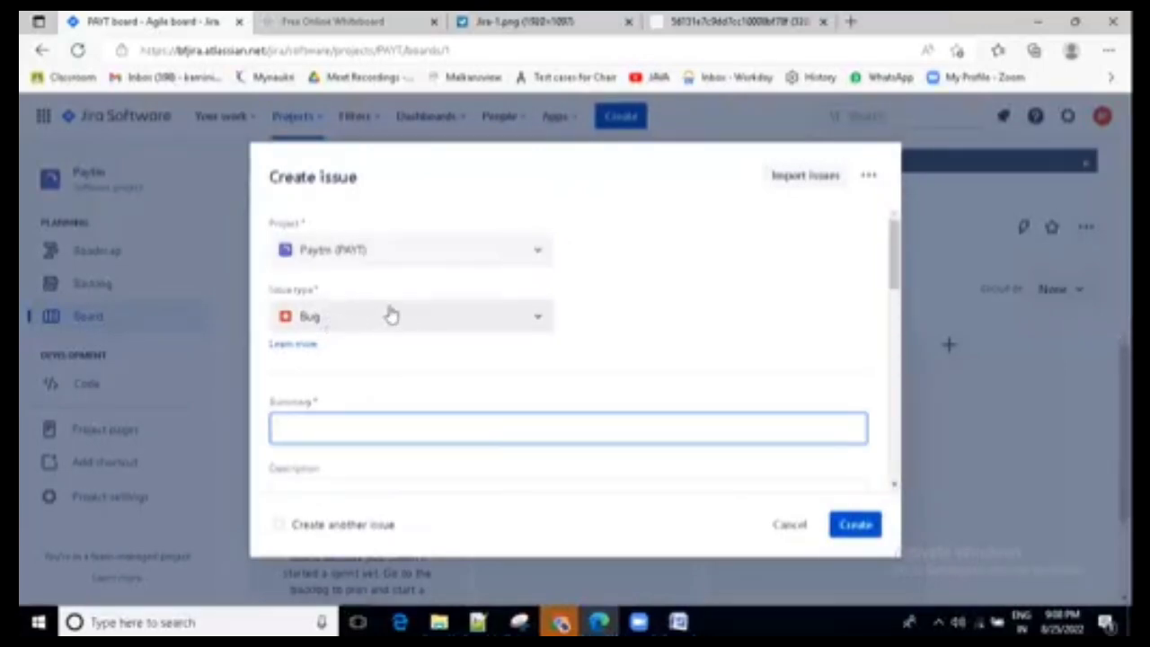
left_click(344, 429)
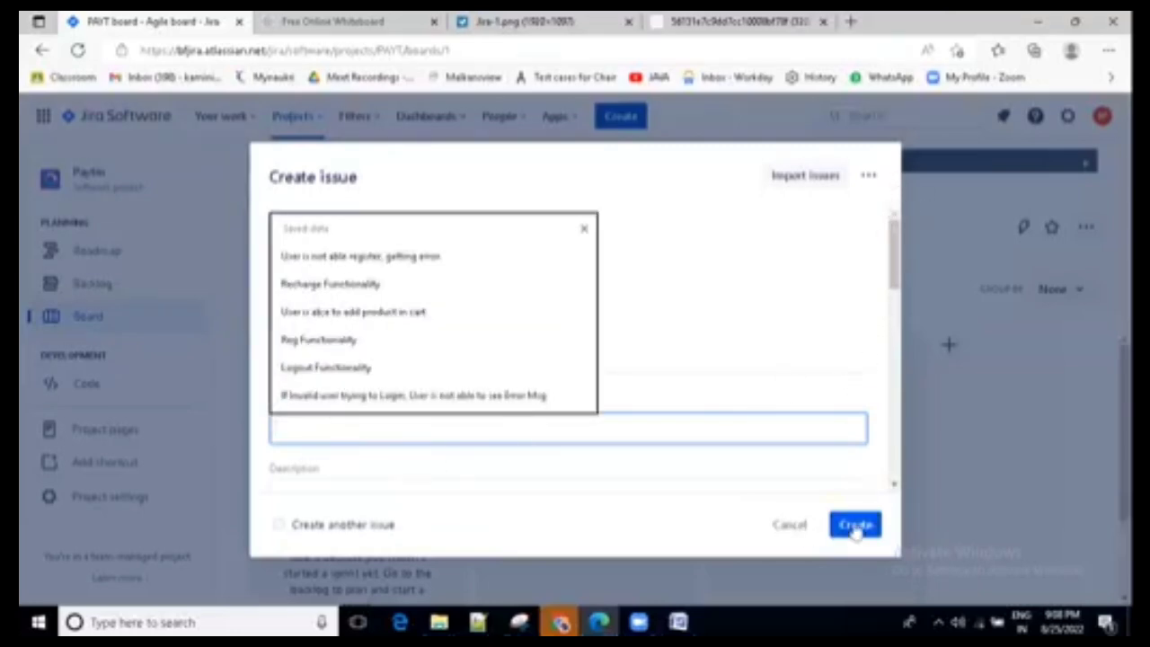
left_click(800, 531)
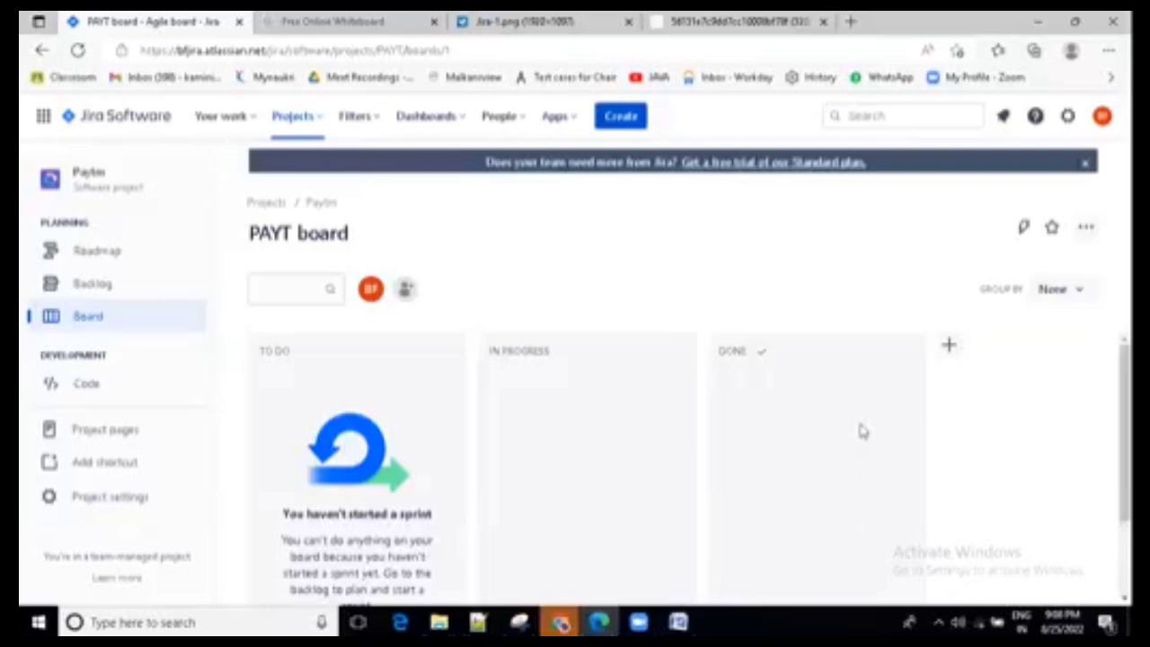
- Review the backlog stories, view the sample sprint board in the Jira-1.png image, and return to the Paytm board
left_click(94, 286)
scroll(557, 432, "down", 5)
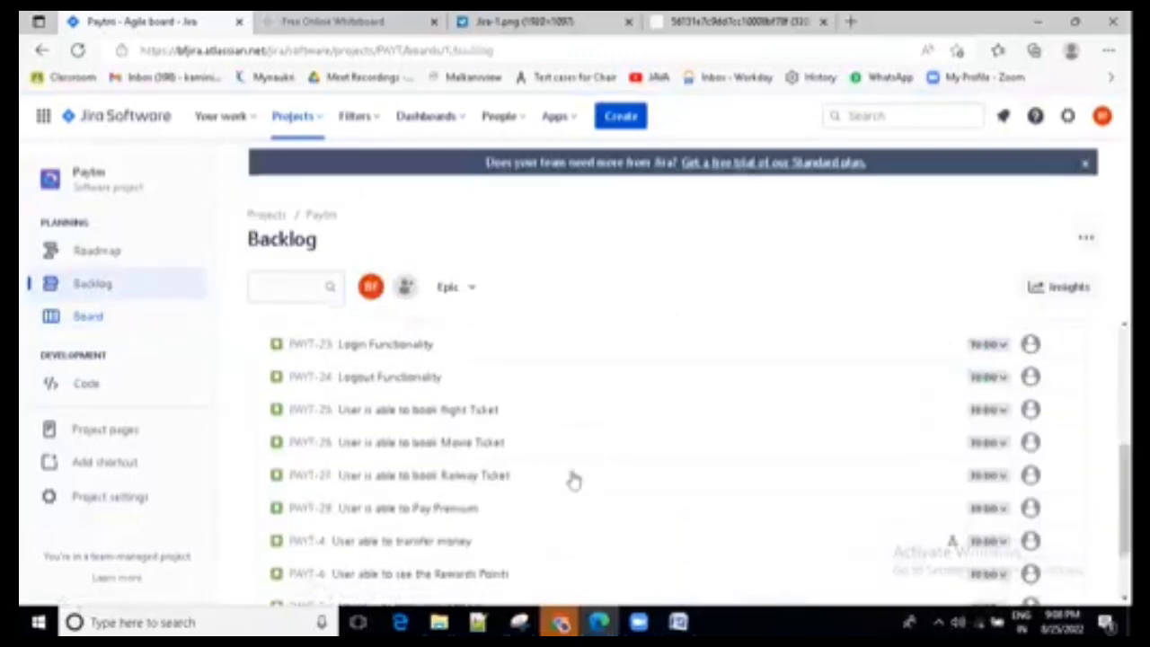
scroll(585, 508, "down", 2)
left_click(107, 322)
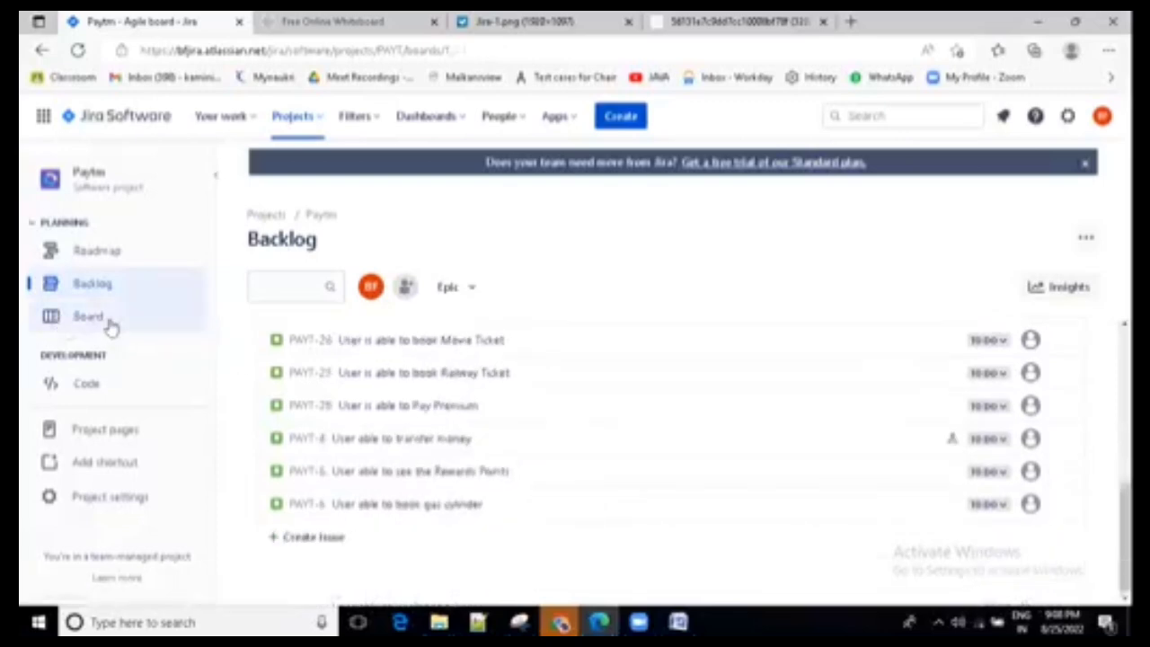
left_click(633, 15)
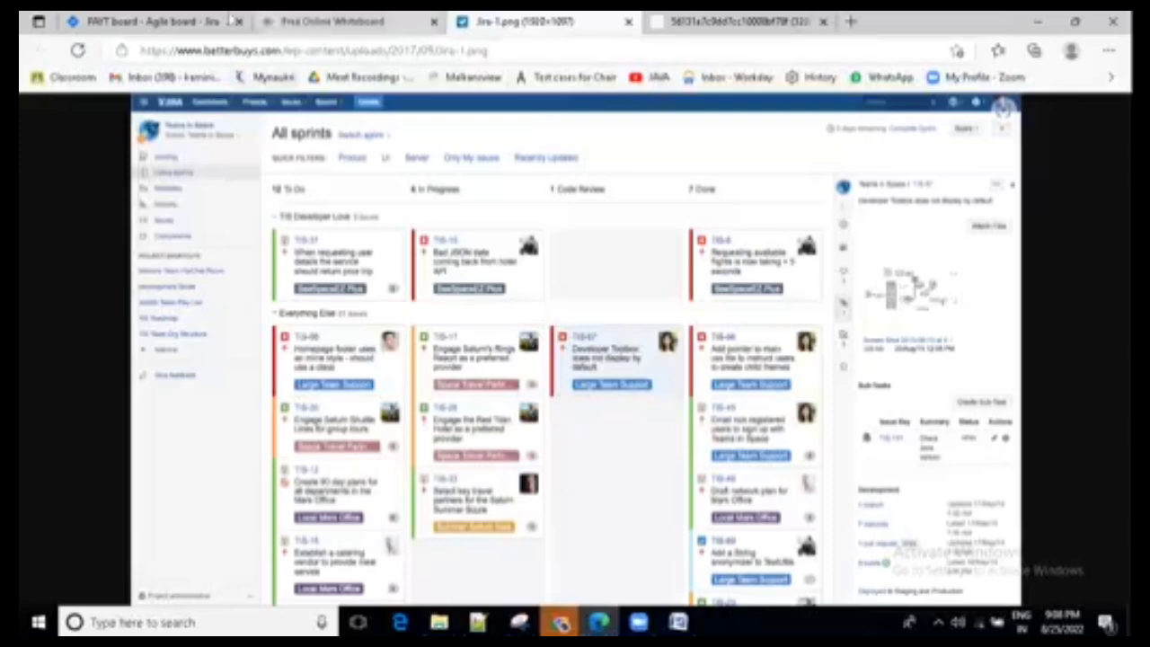
left_click(193, 16)
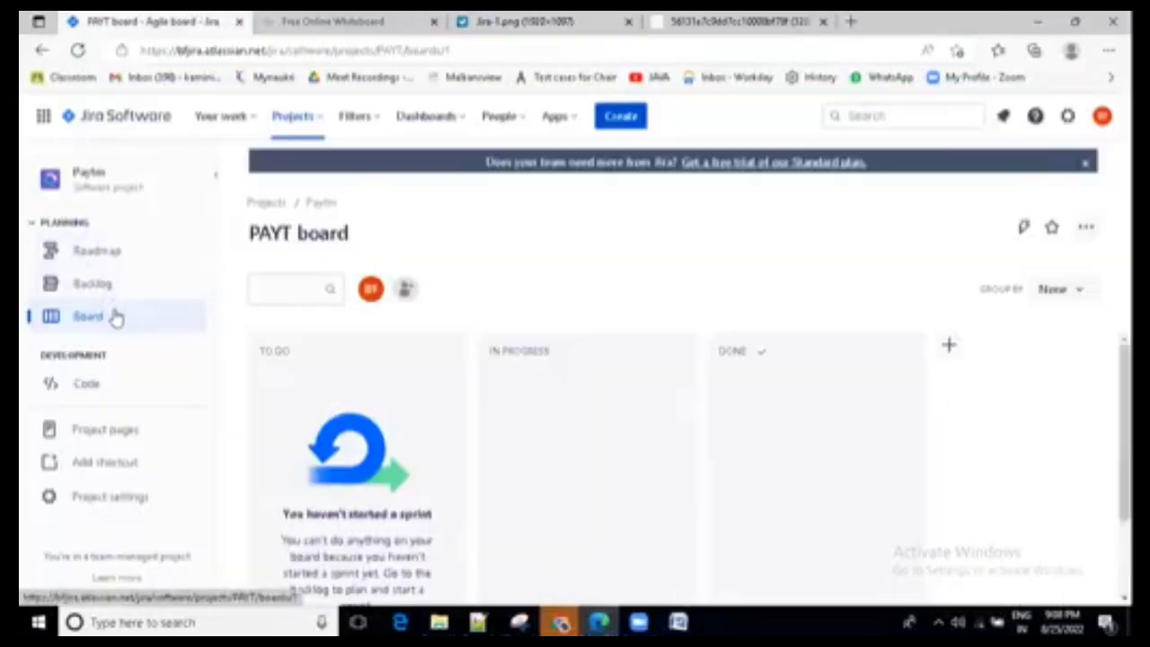
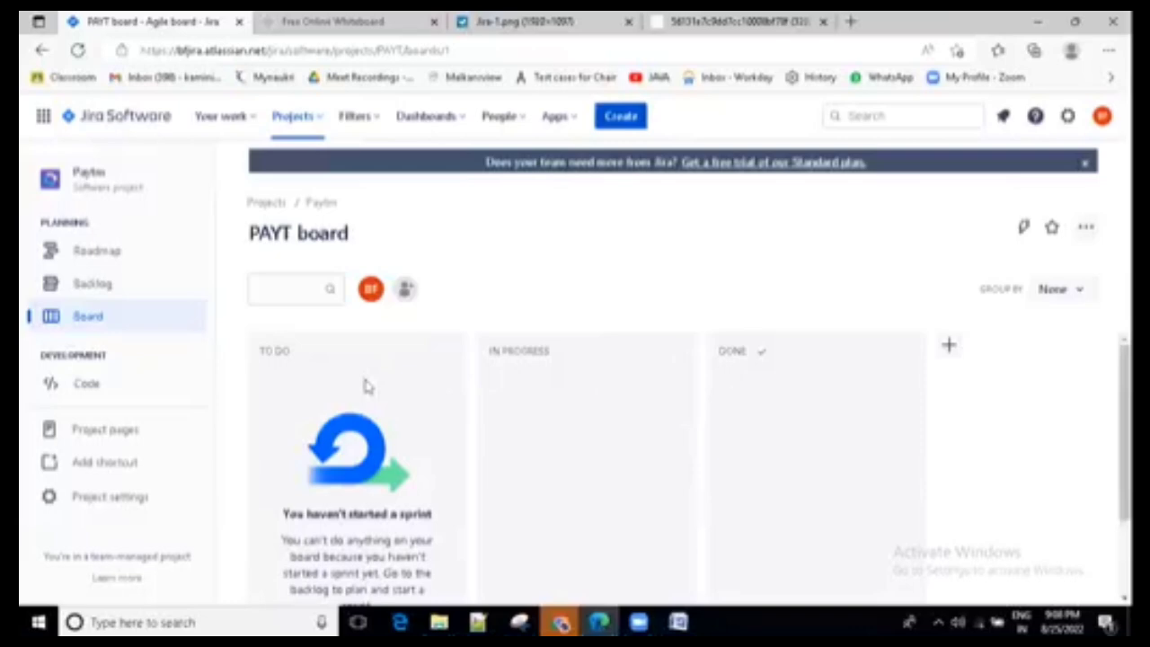
- Begin a new Bug issue in the Paytm project with the summary "Login Functionality is not working"
scroll(572, 471, "down", 1)
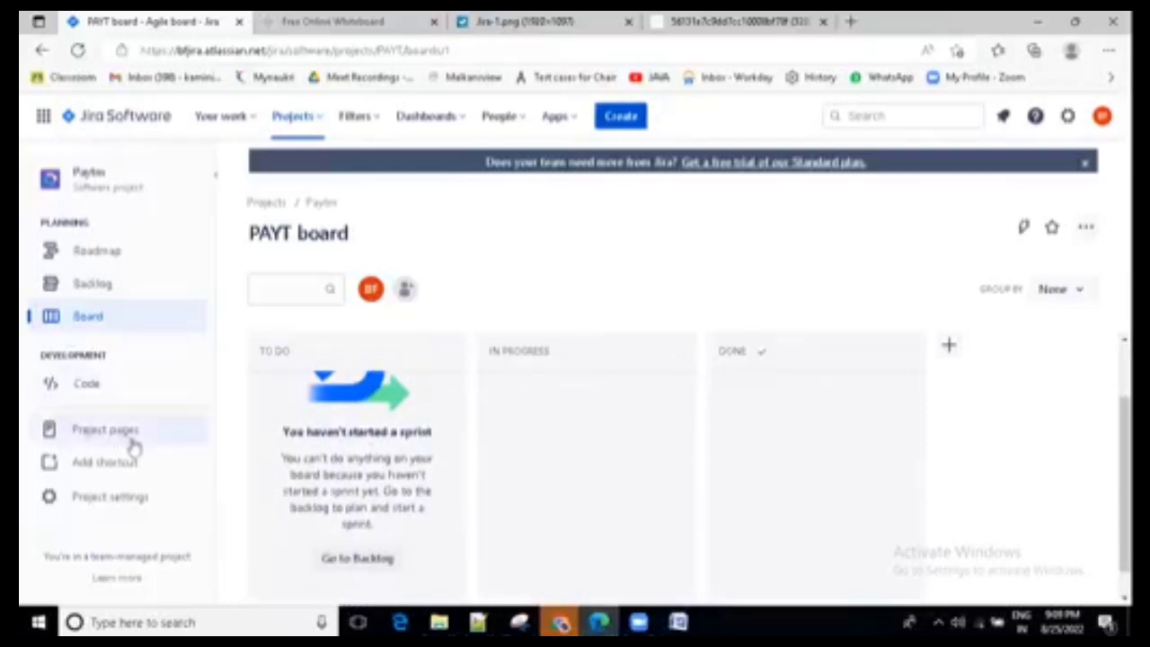
scroll(632, 434, "up", 1)
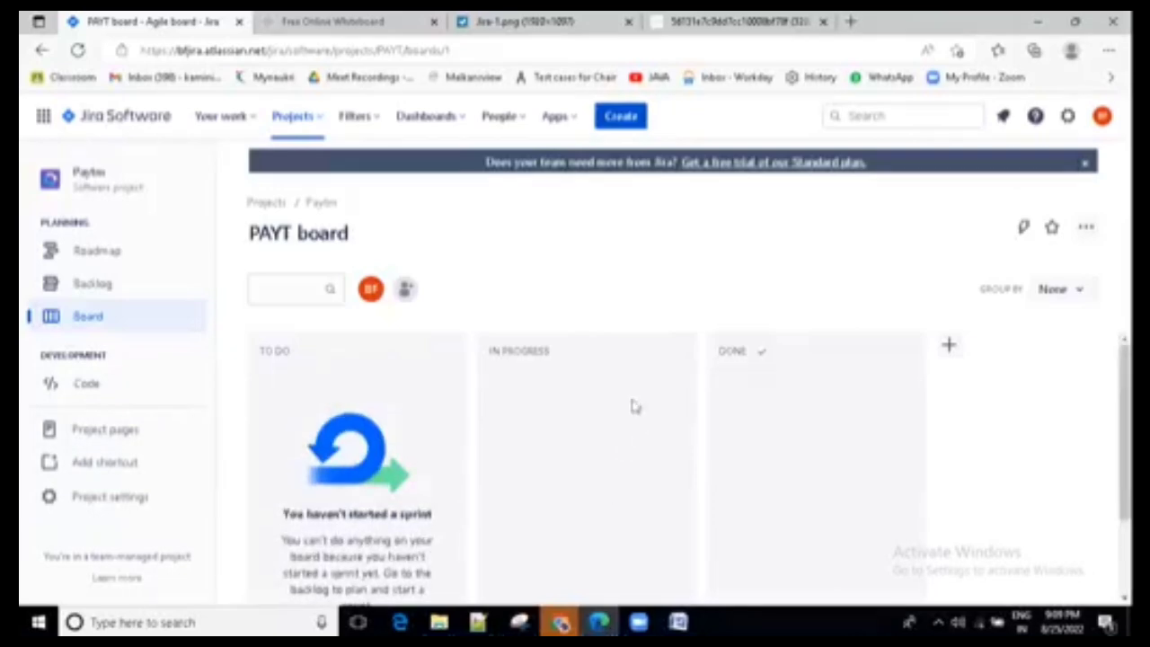
left_click(620, 117)
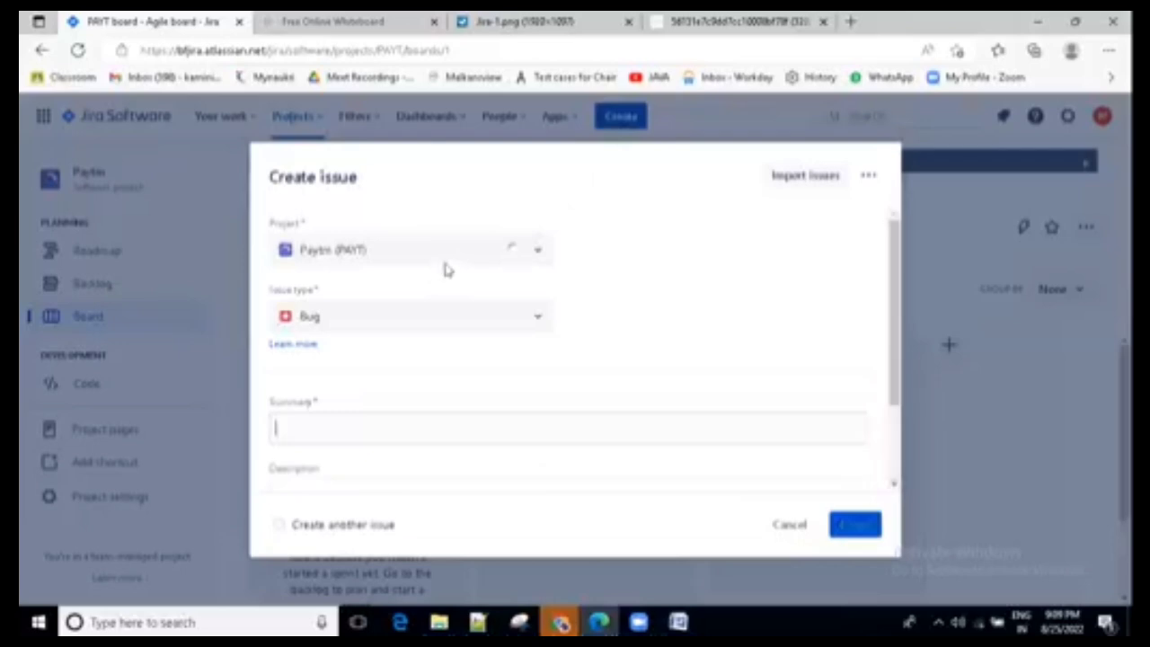
scroll(396, 399, "down", 1)
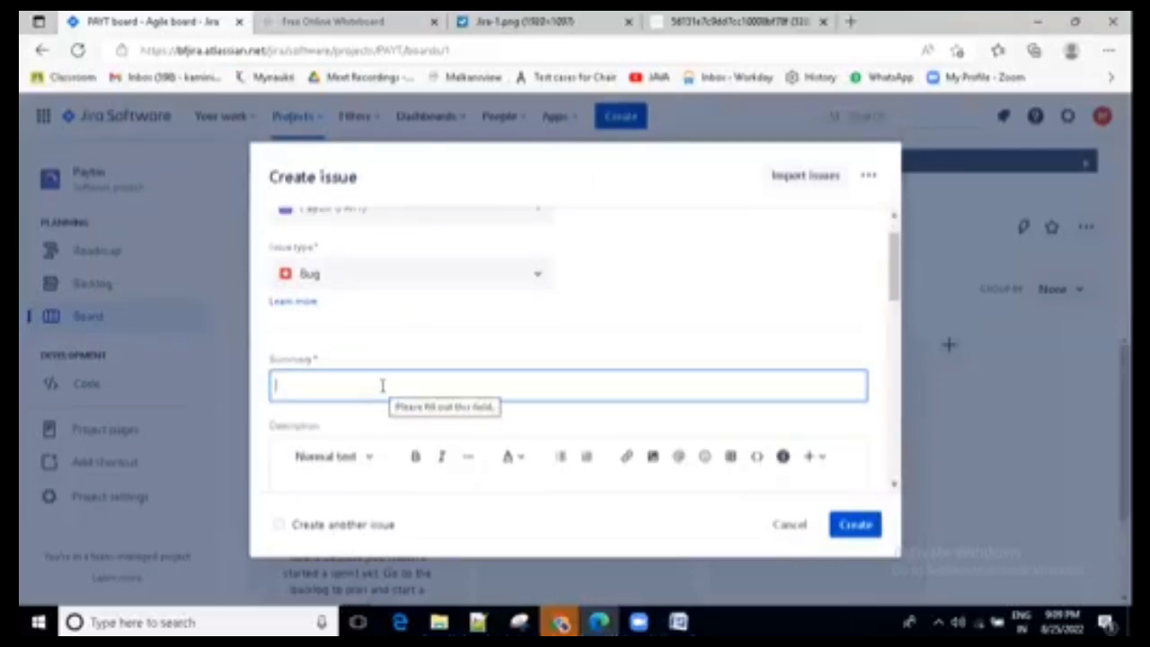
left_click(382, 386)
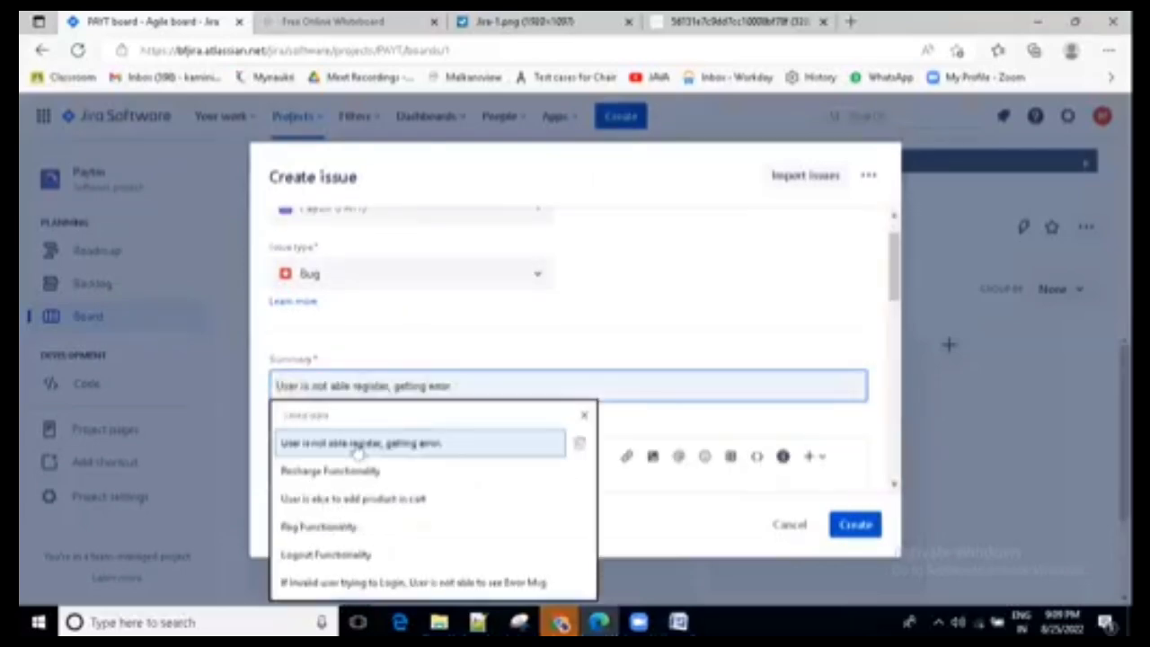
left_click(359, 442)
triple_click(401, 377)
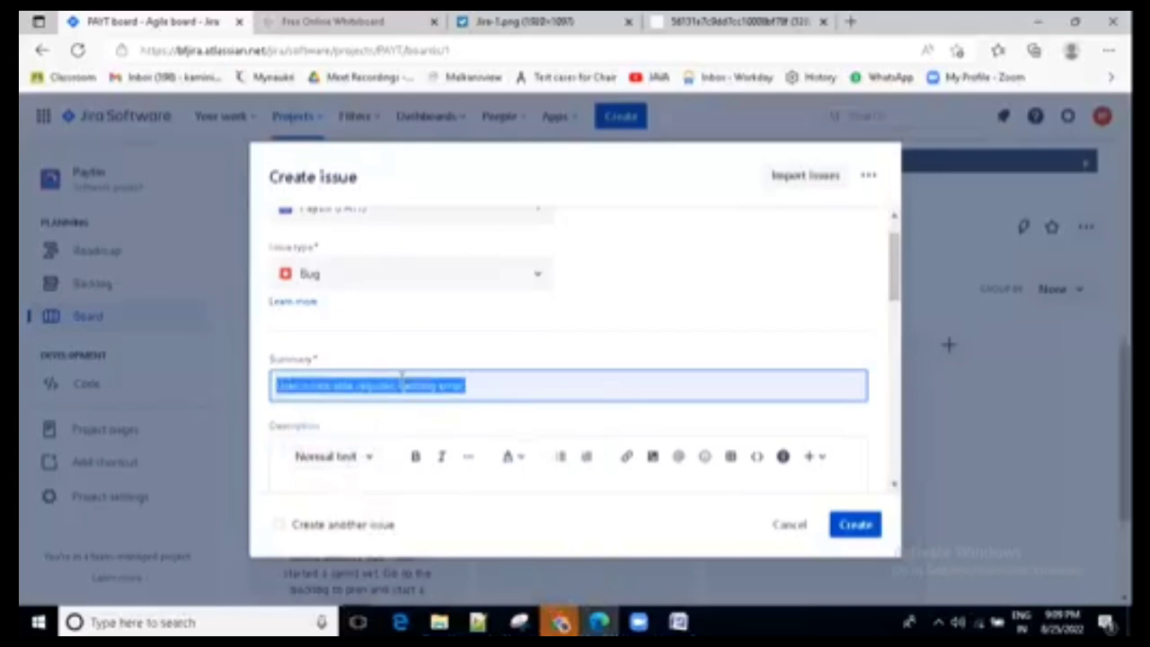
type("lo")
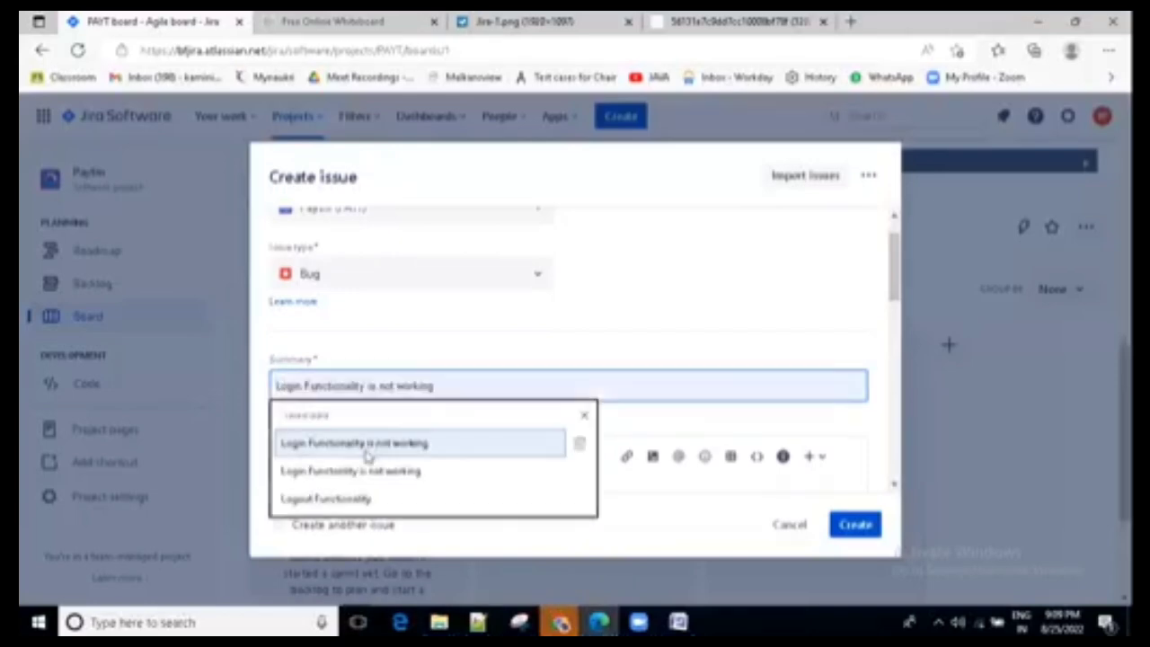
left_click(364, 445)
- Assign the new bug to your own account, leave its description empty, and create the issue
scroll(373, 458, "down", 2)
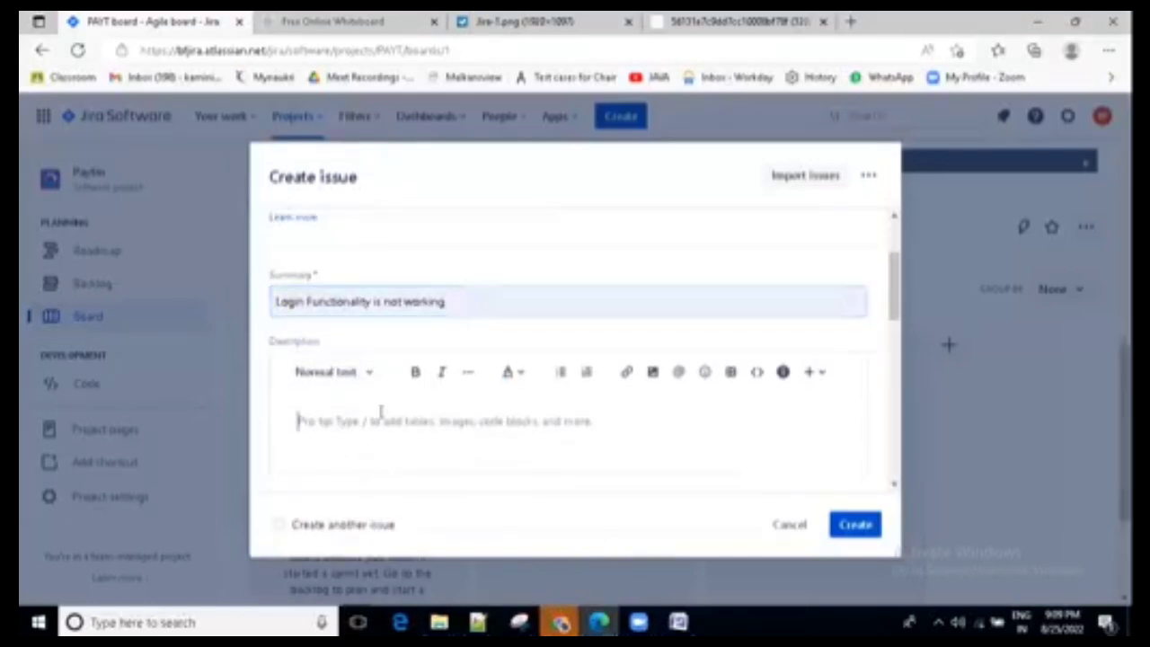
scroll(385, 421, "down", 2)
left_click(402, 409)
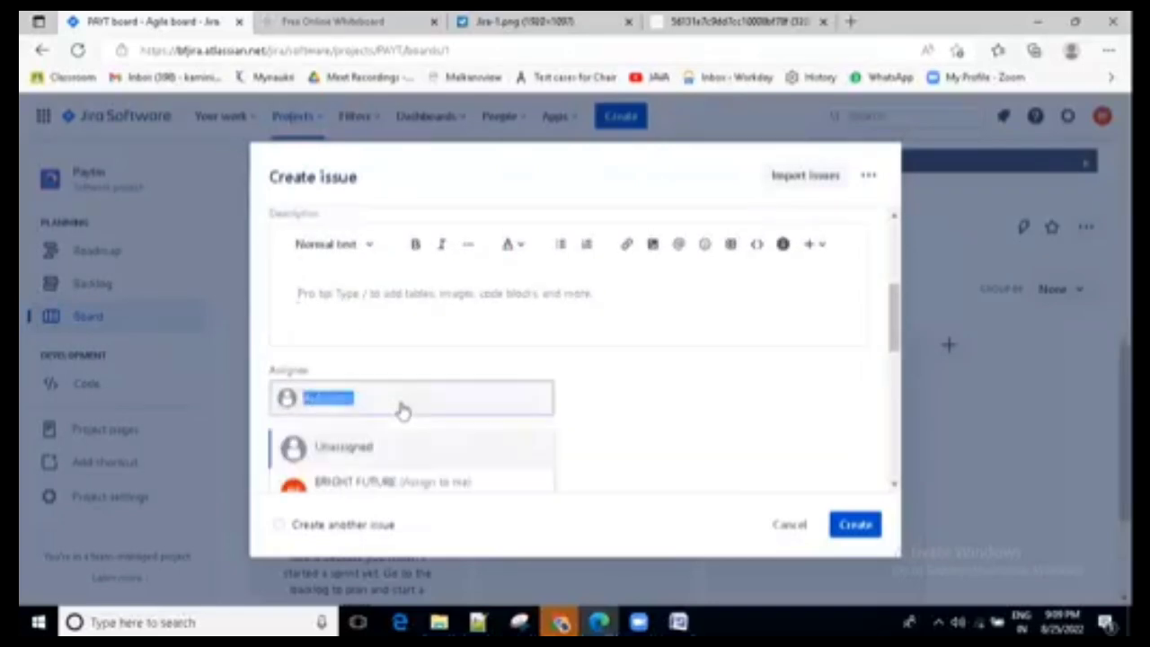
left_click(372, 480)
scroll(418, 444, "down", 2)
scroll(423, 432, "down", 4)
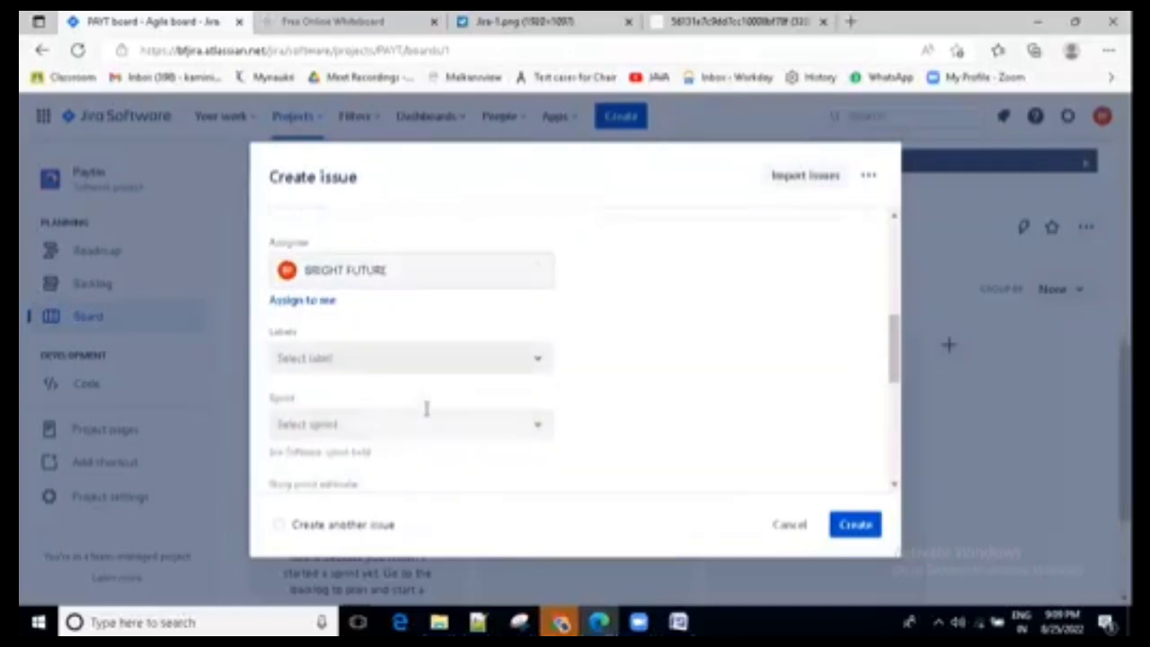
left_click(855, 526)
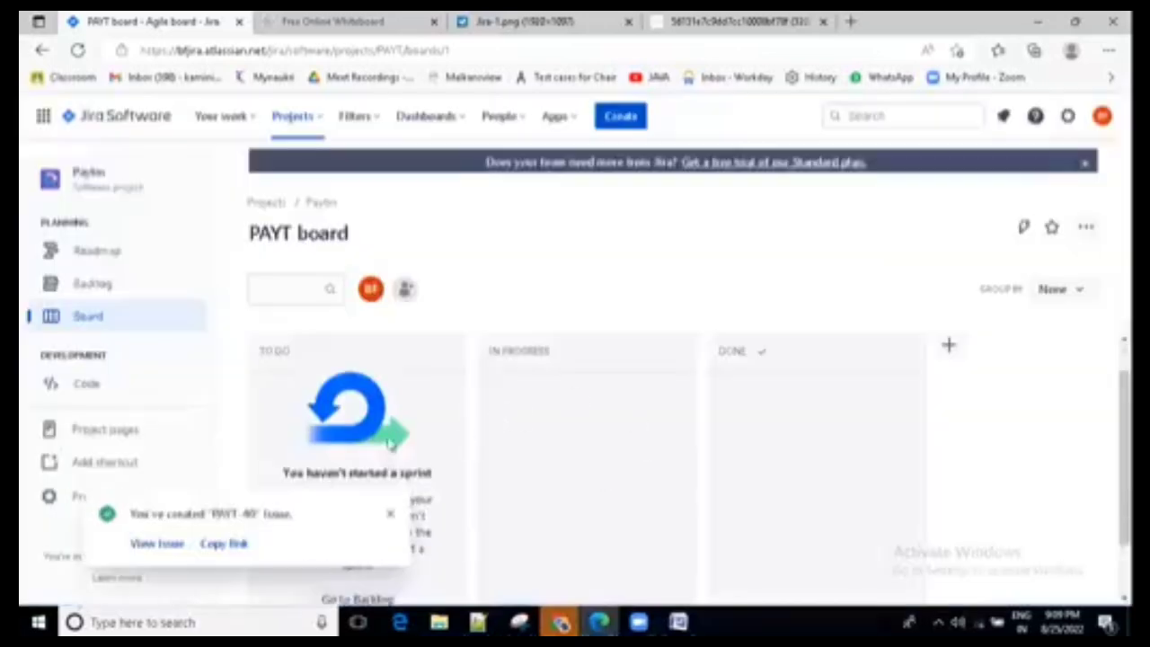
- Move the bug "Login Functionality is not working" from the project backlog to PAYT Sprint 3
left_click(99, 286)
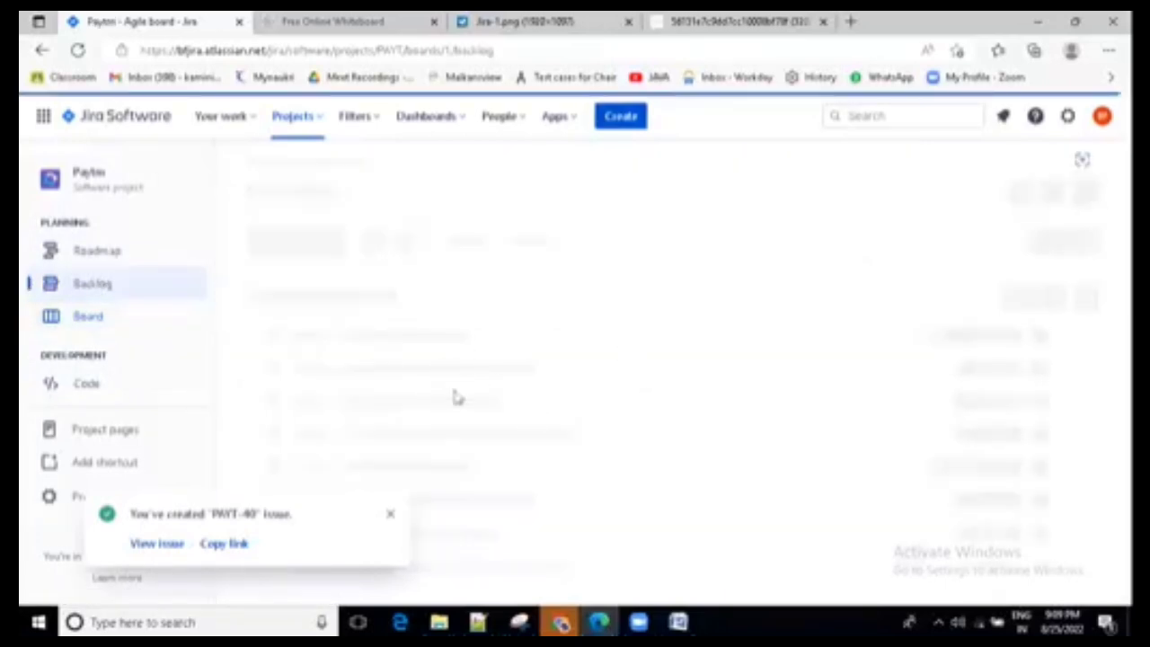
scroll(503, 432, "down", 5)
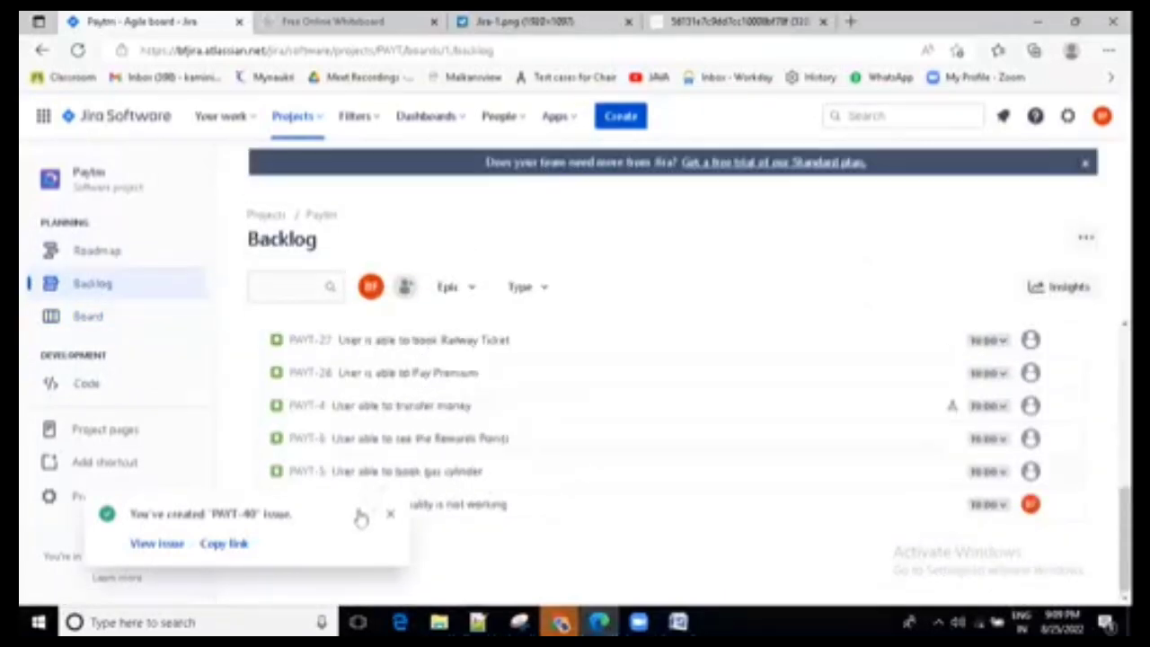
left_click(390, 514)
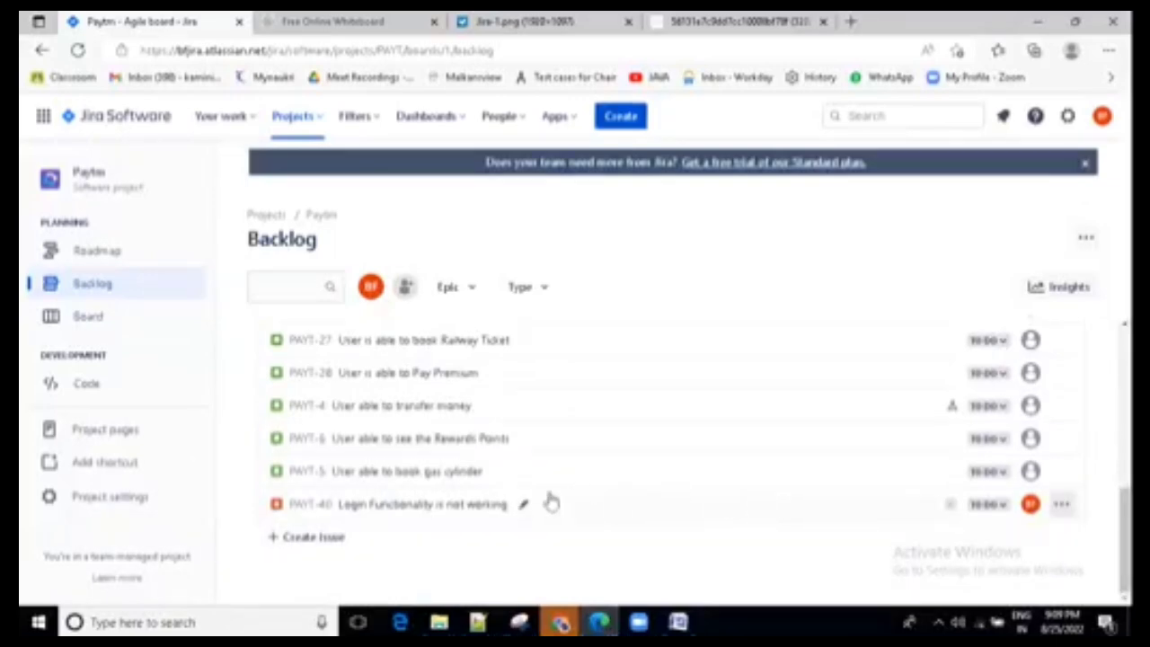
left_click(419, 507)
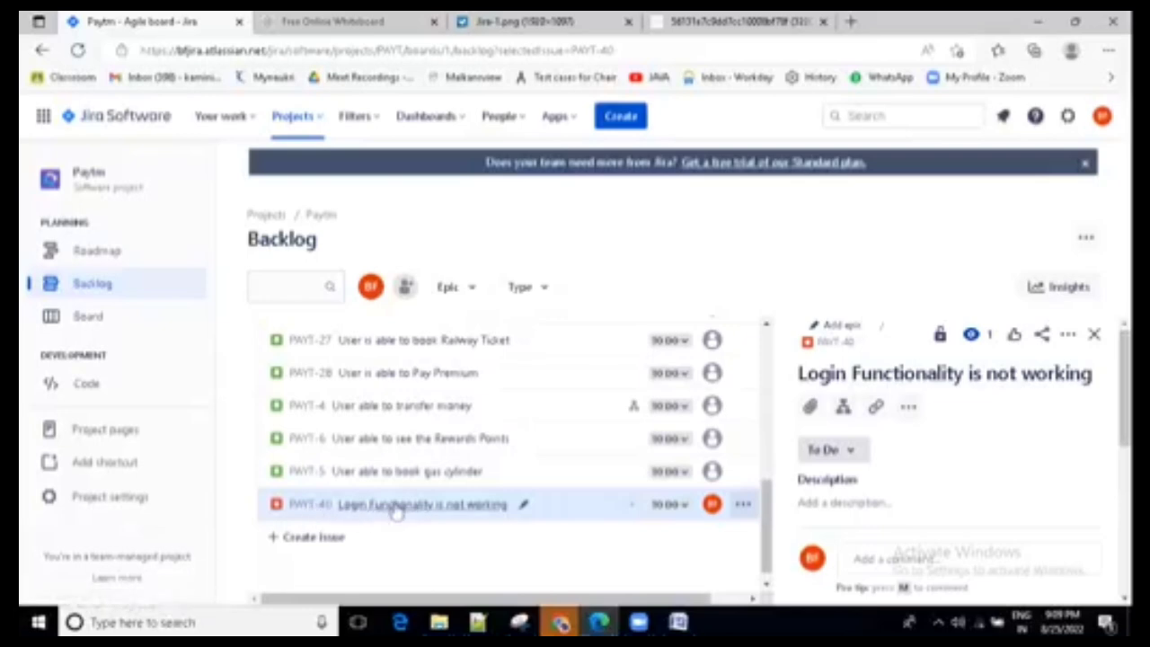
left_click(743, 505)
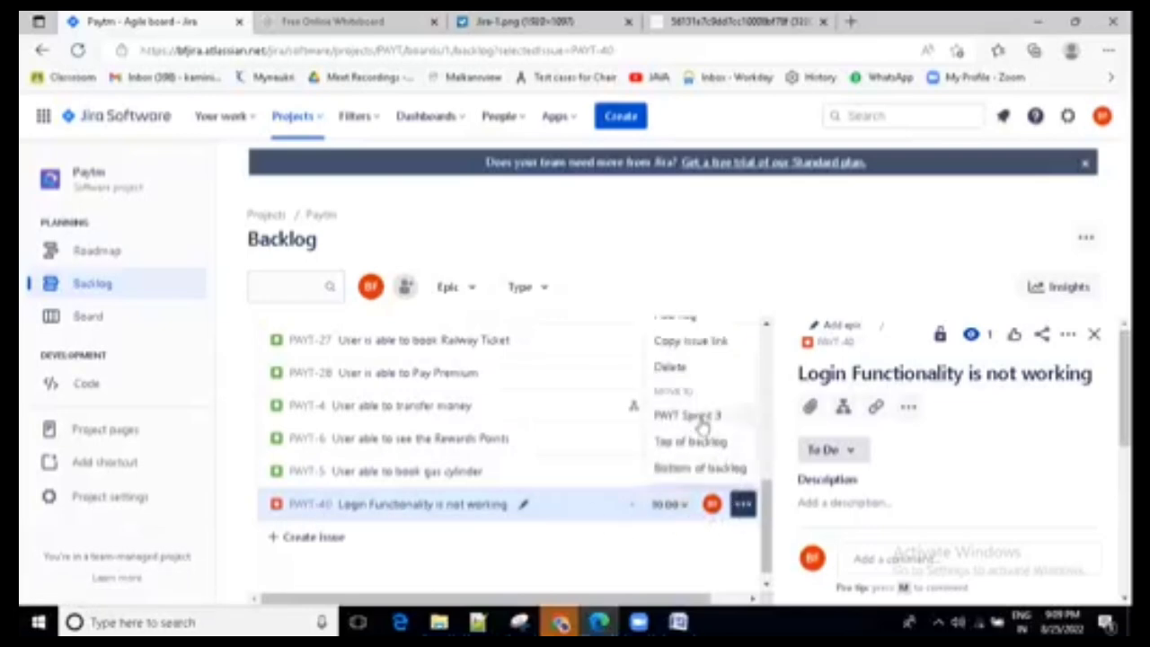
left_click(702, 417)
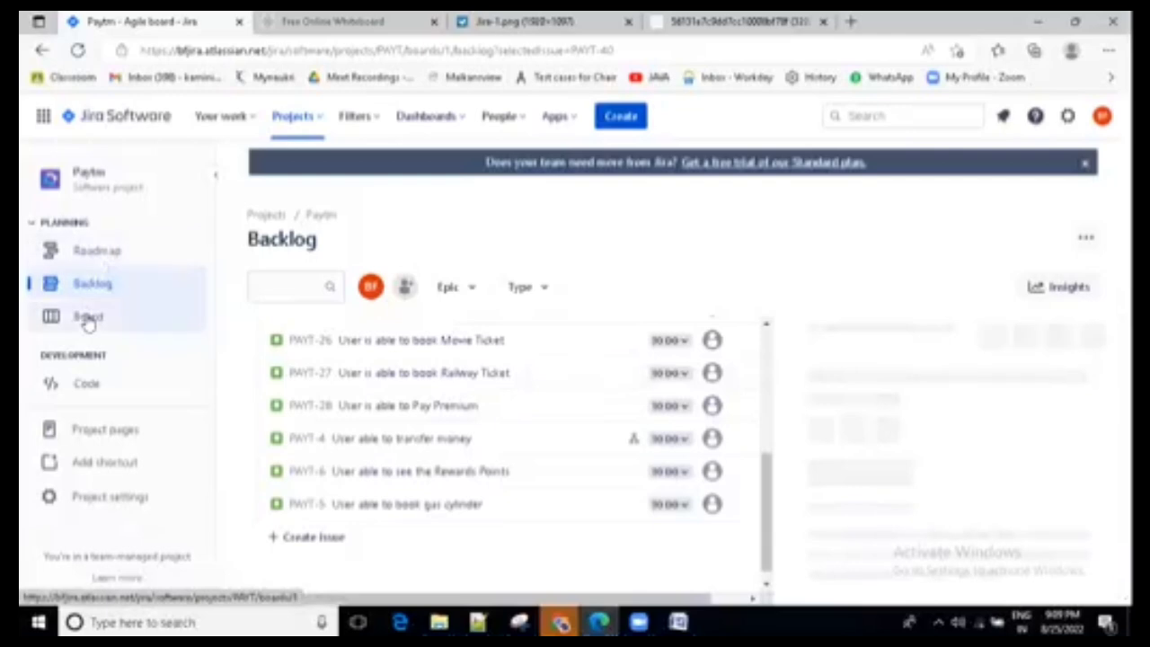
- Check the board and backlog for the login bug, and start PAYT Sprint 3 with the proposed name and dates
left_click(89, 320)
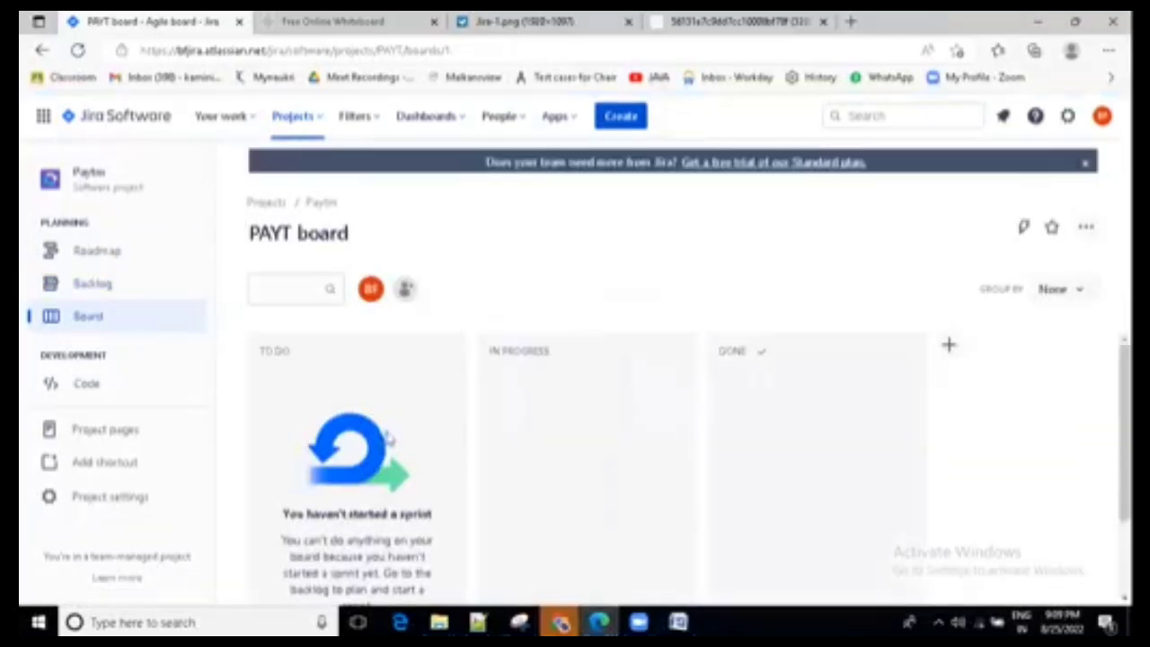
left_click(103, 297)
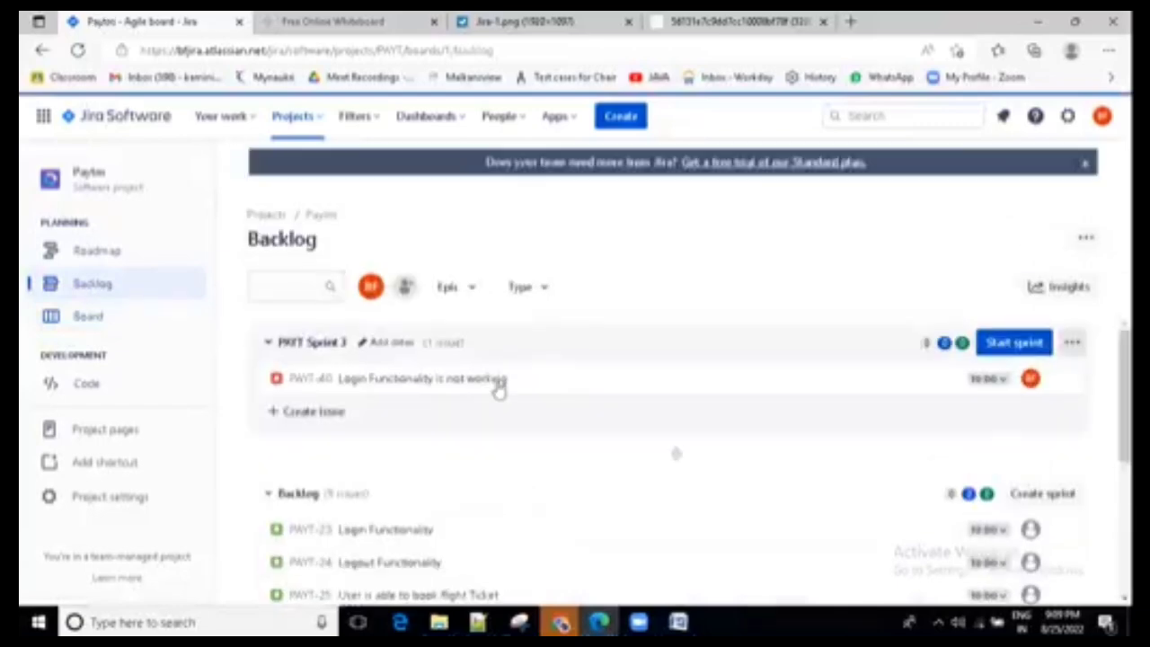
left_click(416, 381)
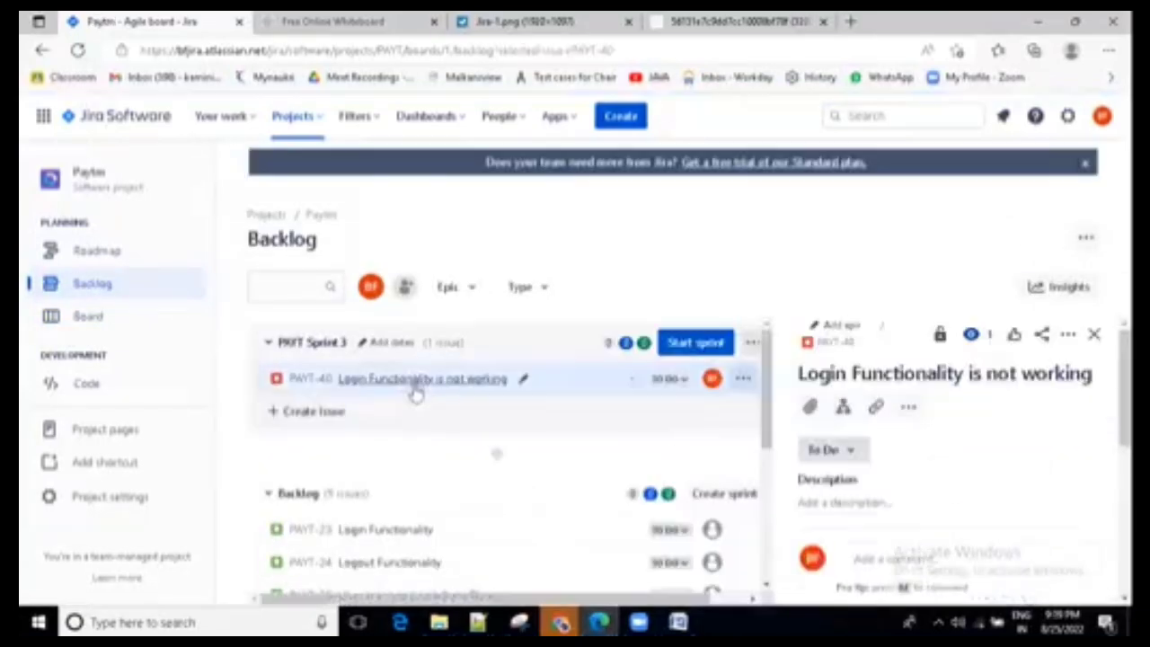
left_click(712, 345)
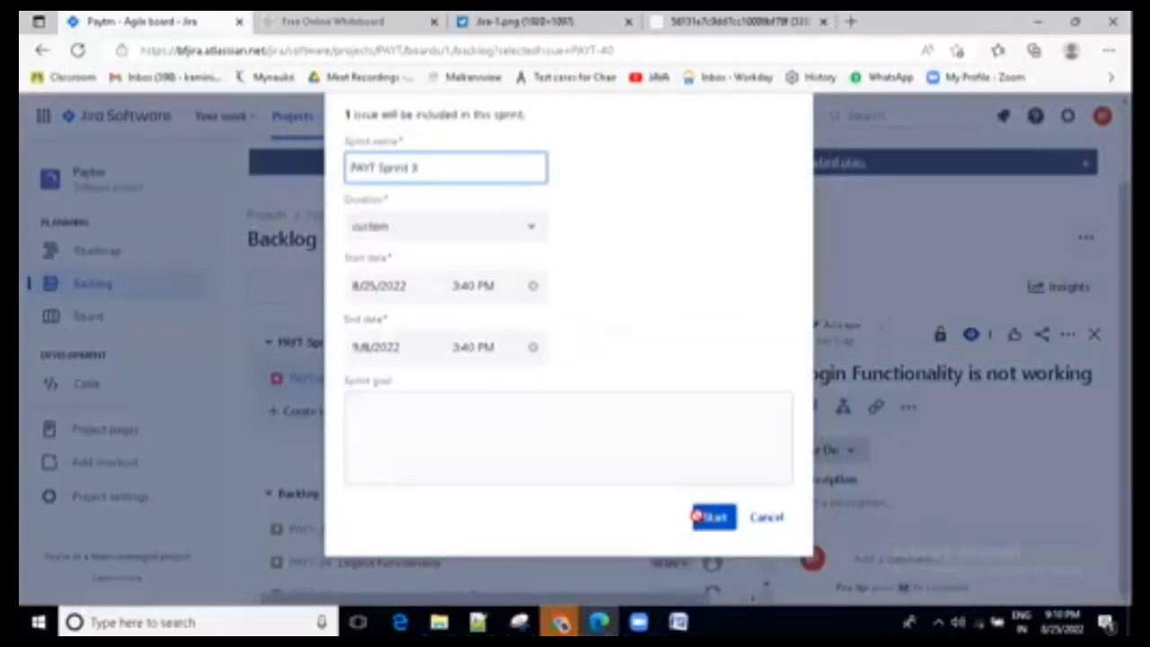
left_click(698, 517)
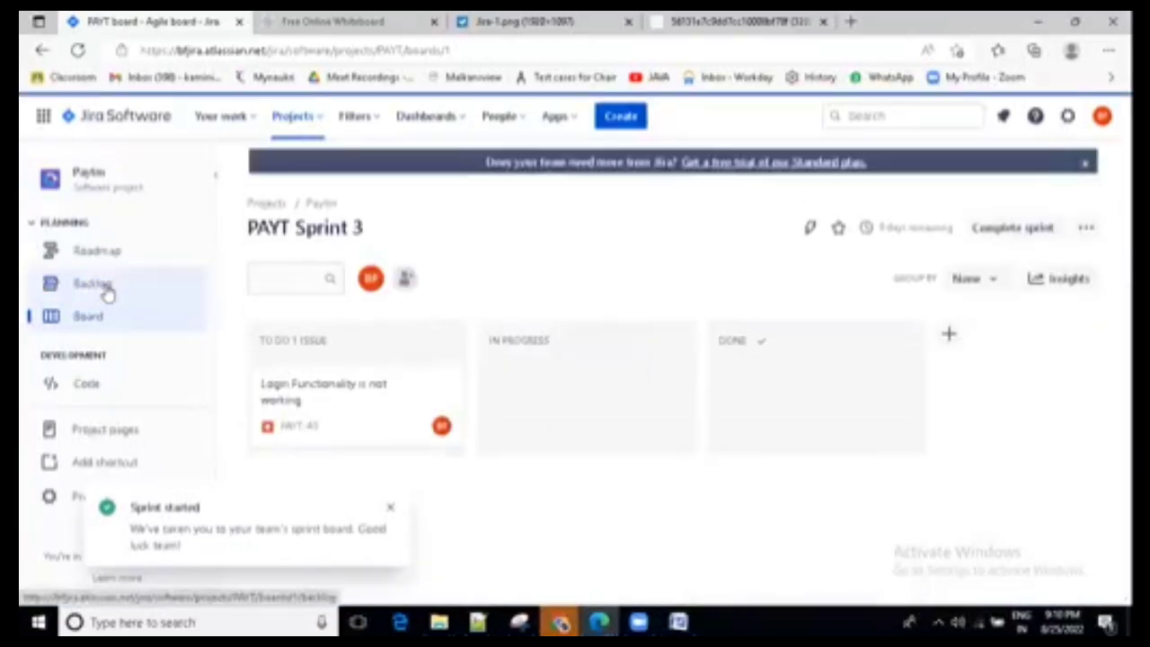
left_click(99, 286)
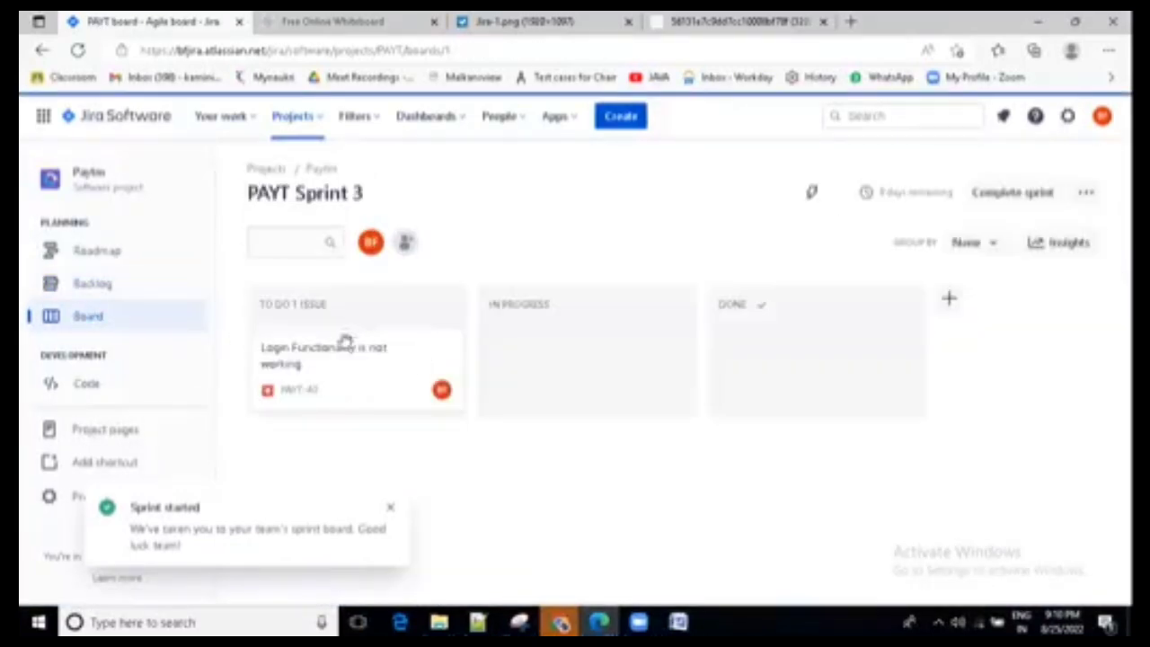
- Post a comment on the board's login bug that addresses three team members with "above defect is i found during execution"
left_click(287, 400)
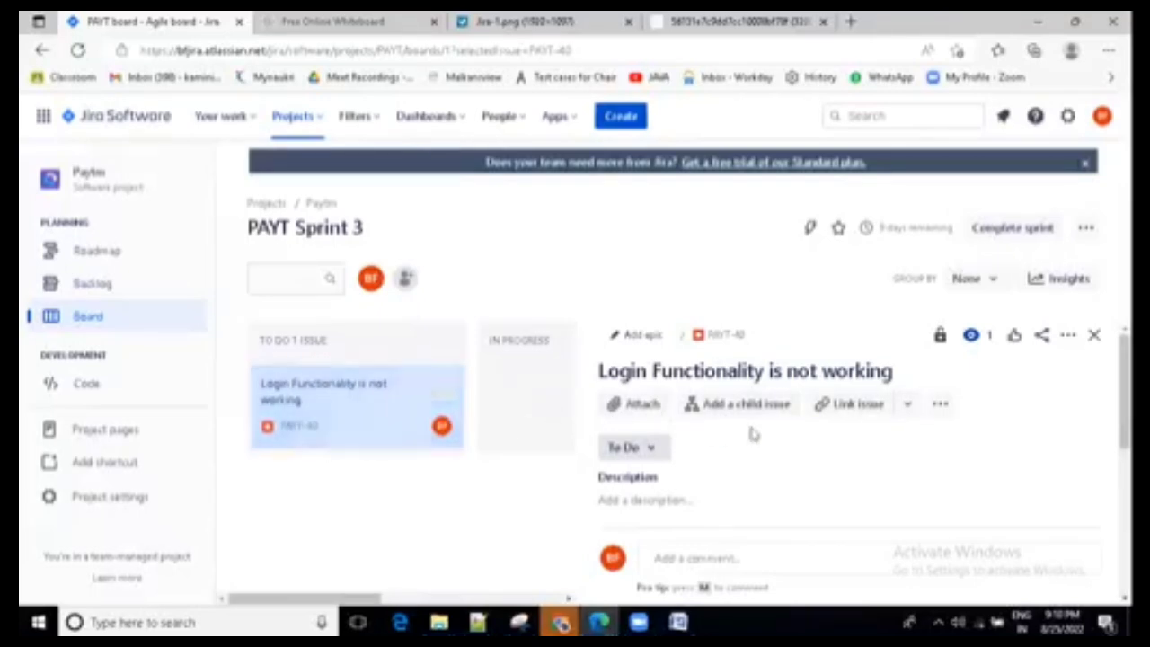
scroll(755, 440, "down", 8)
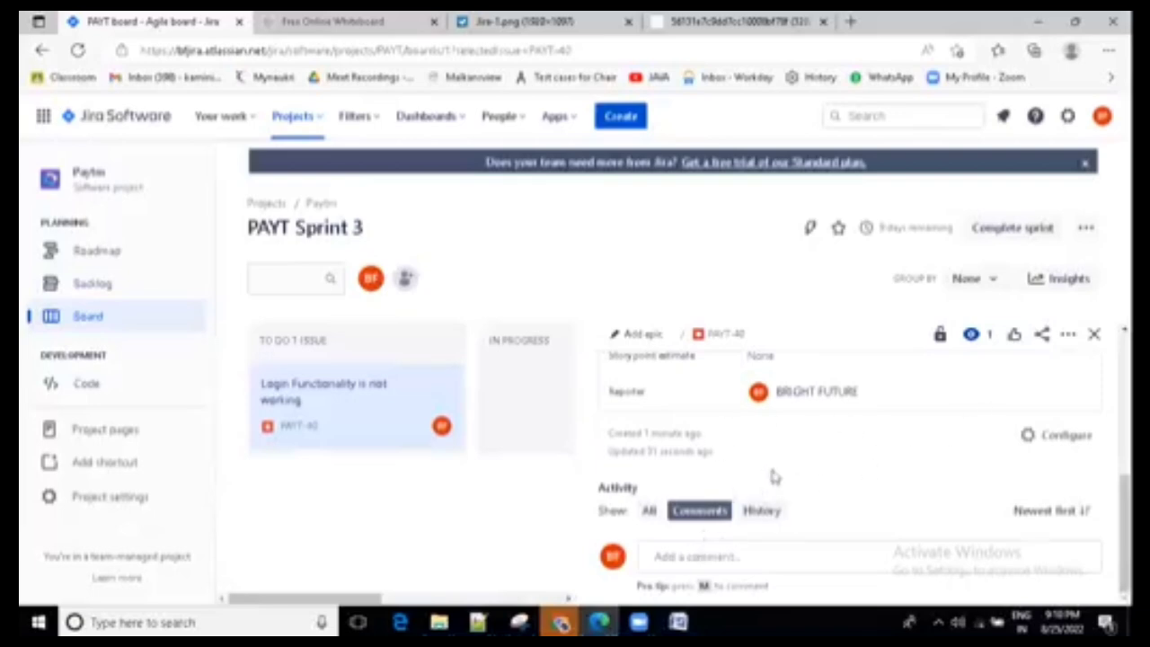
left_click(694, 558)
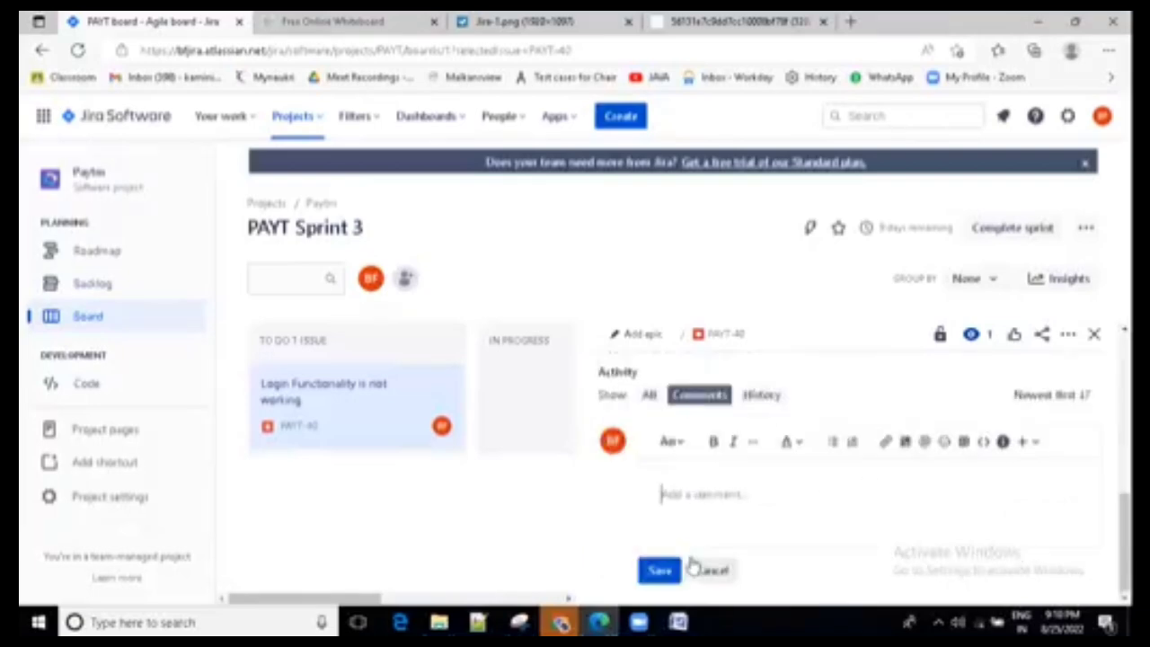
type("@")
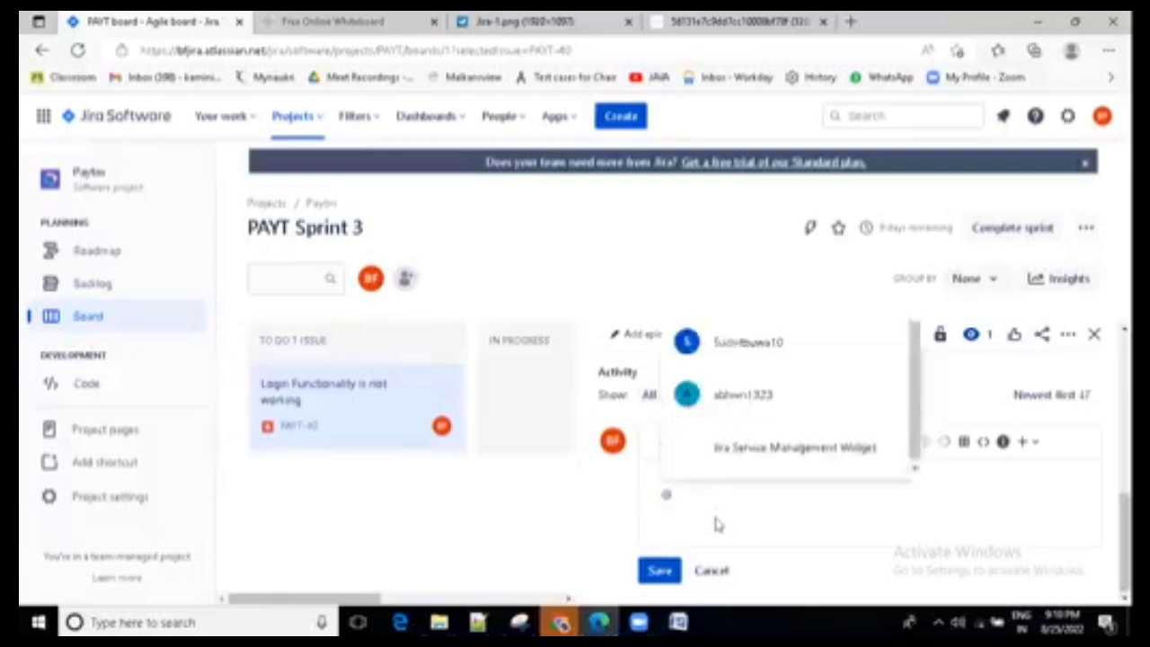
type("darshan @inita @ sandesh above defect is i found during execution")
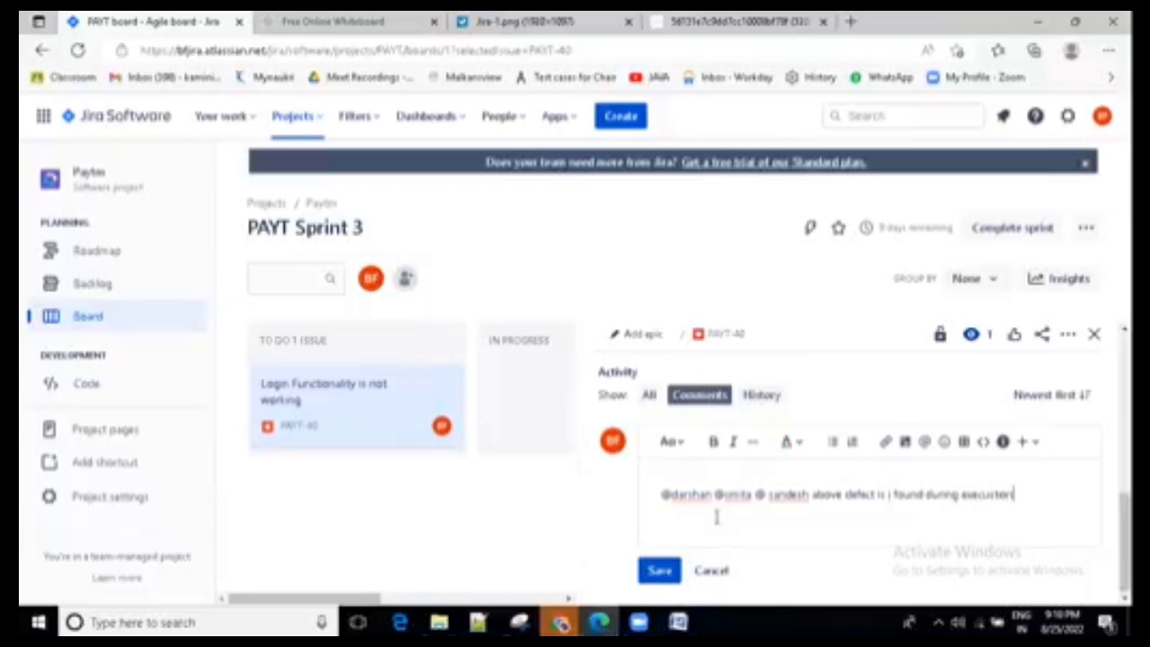
key("Return")
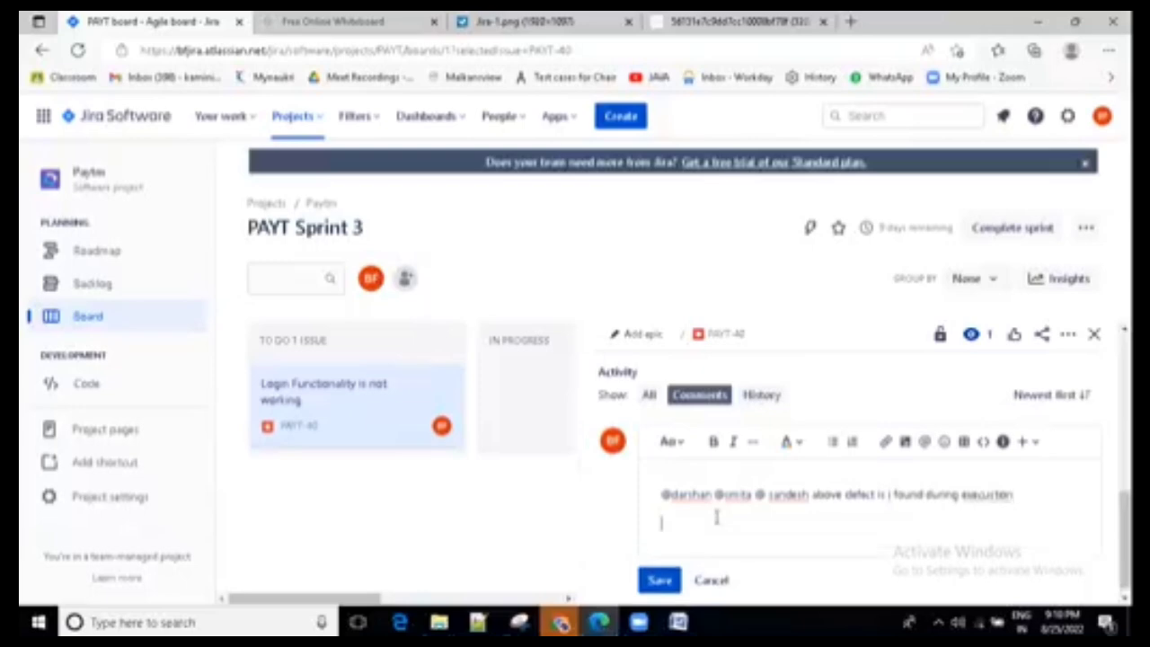
left_click(660, 577)
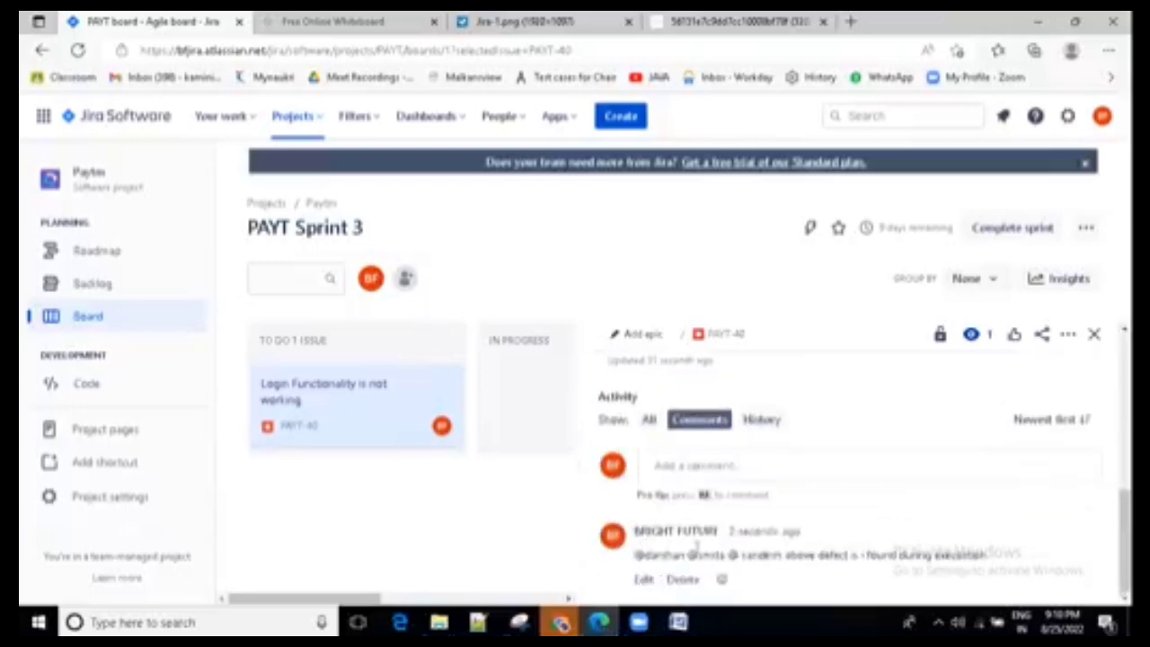
double_click(762, 553)
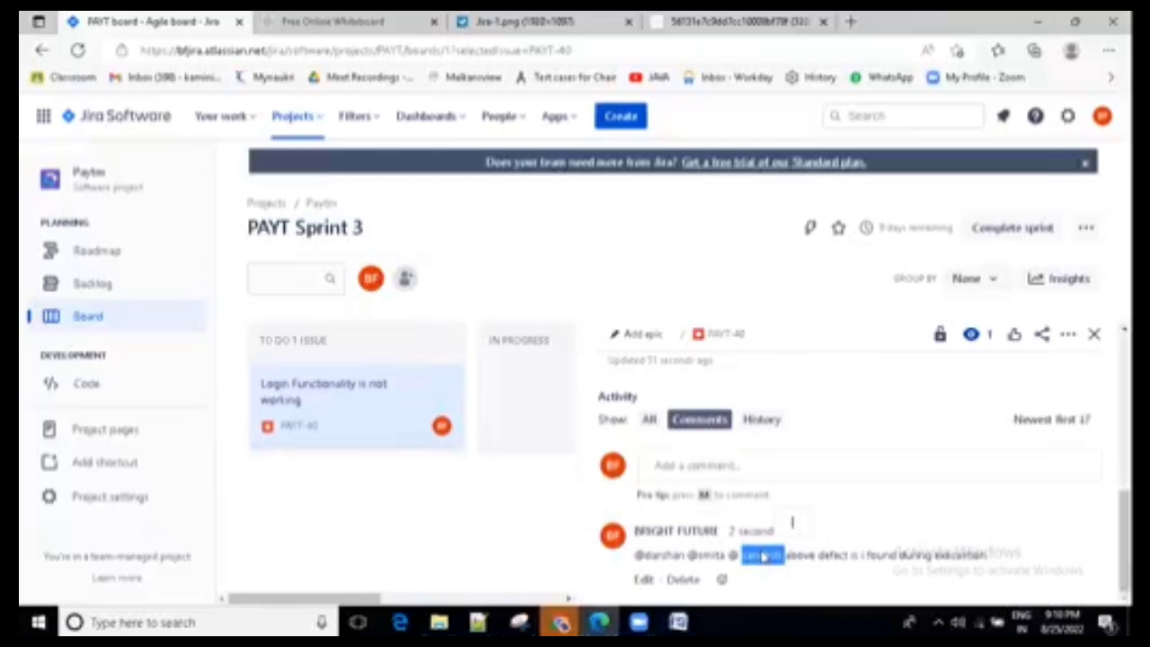
right_click(824, 535)
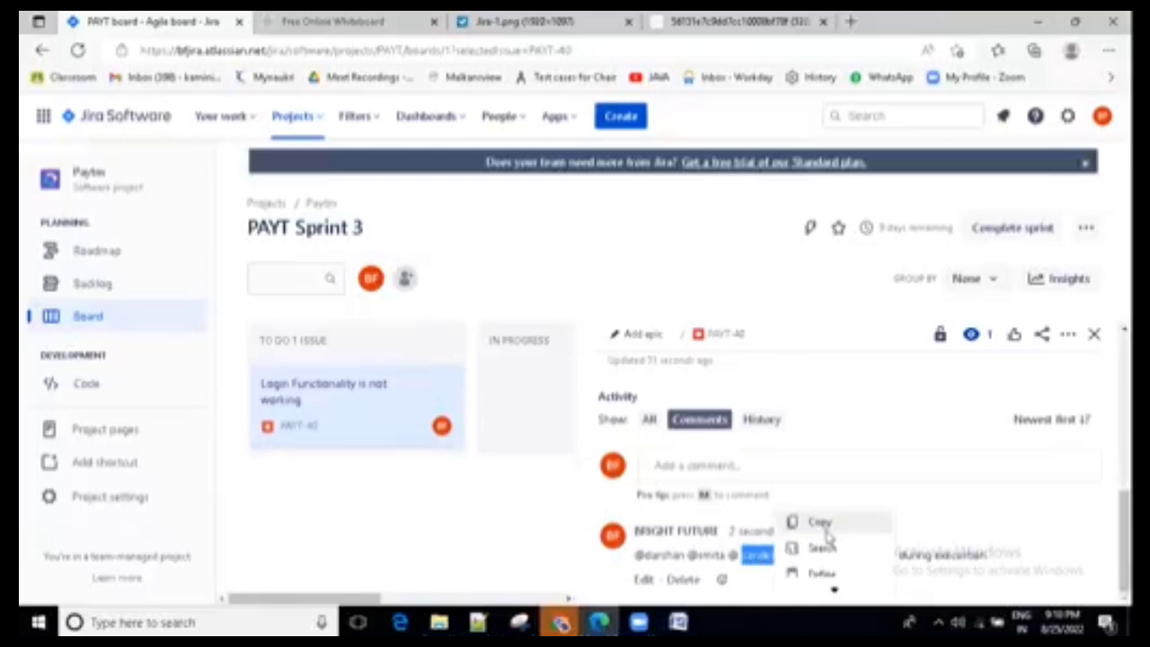
left_click(812, 431)
scroll(811, 434, "up", 1)
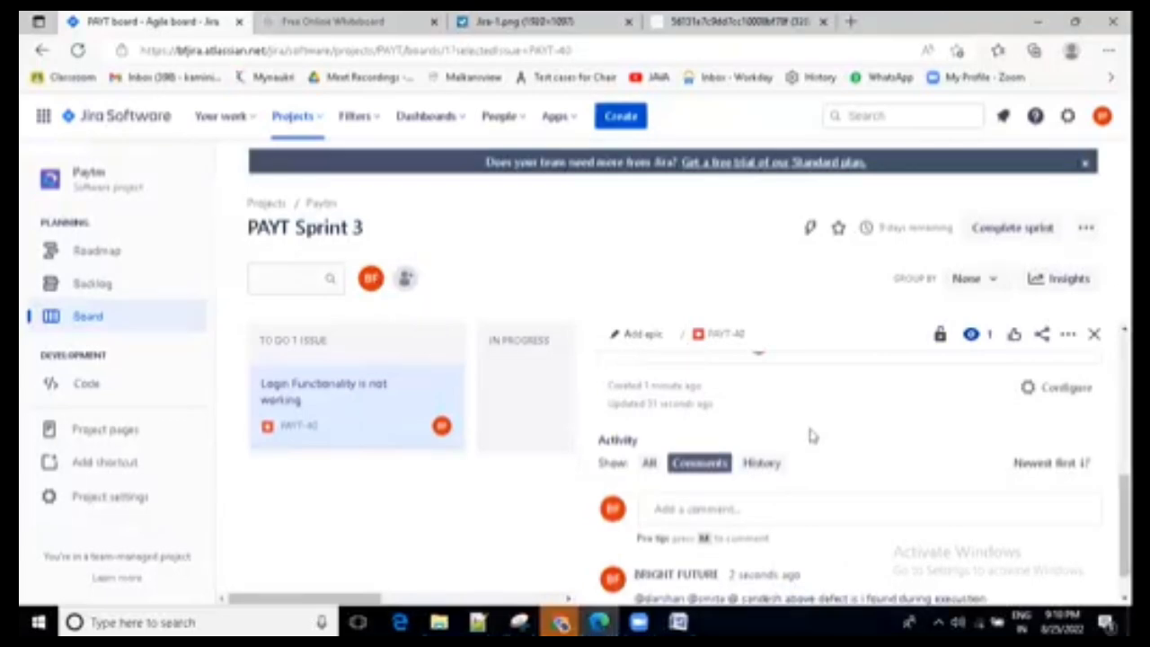
scroll(812, 436, "down", 1)
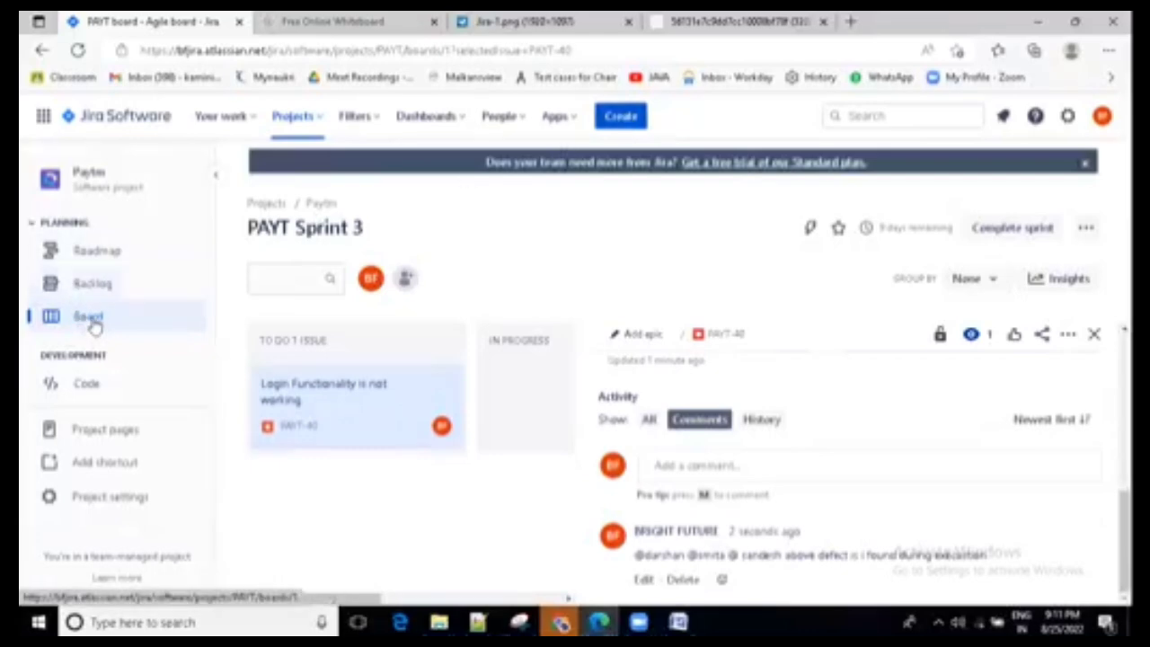
left_click_drag(367, 229, 253, 229)
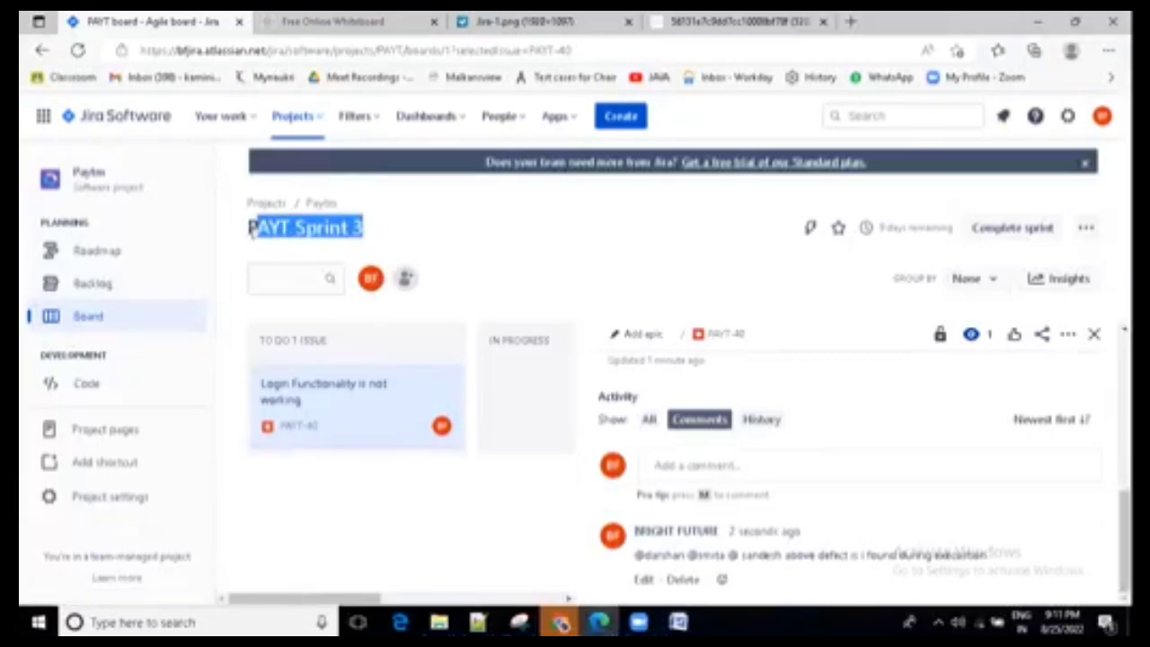
- Highlight the PAYT Sprint 3 board title, view the sample Jira sprint board image for comparison, and return to the Paytm board
left_click(308, 230)
left_click_drag(367, 236, 295, 246)
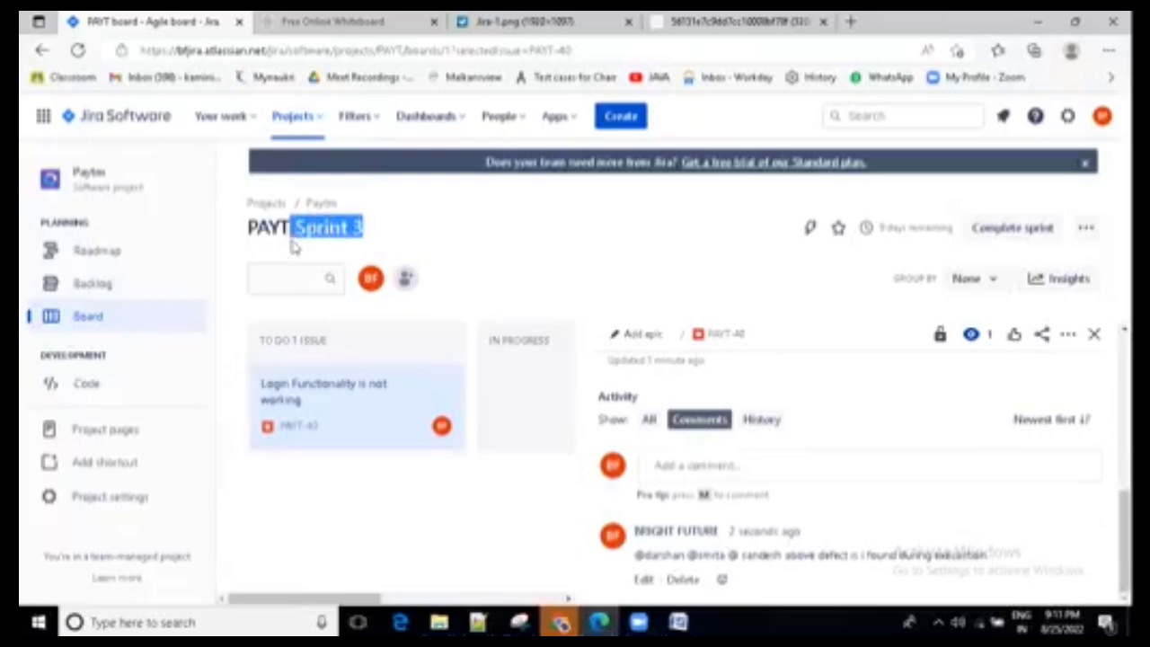
key("ctrl+Tab")
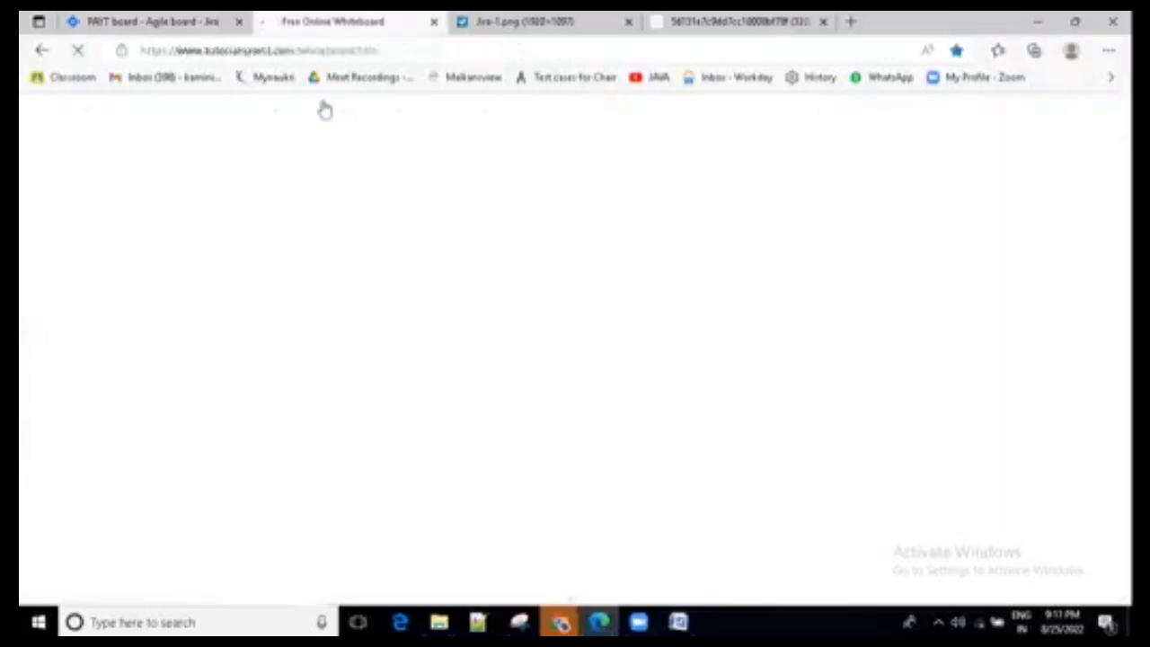
key("ctrl+Tab")
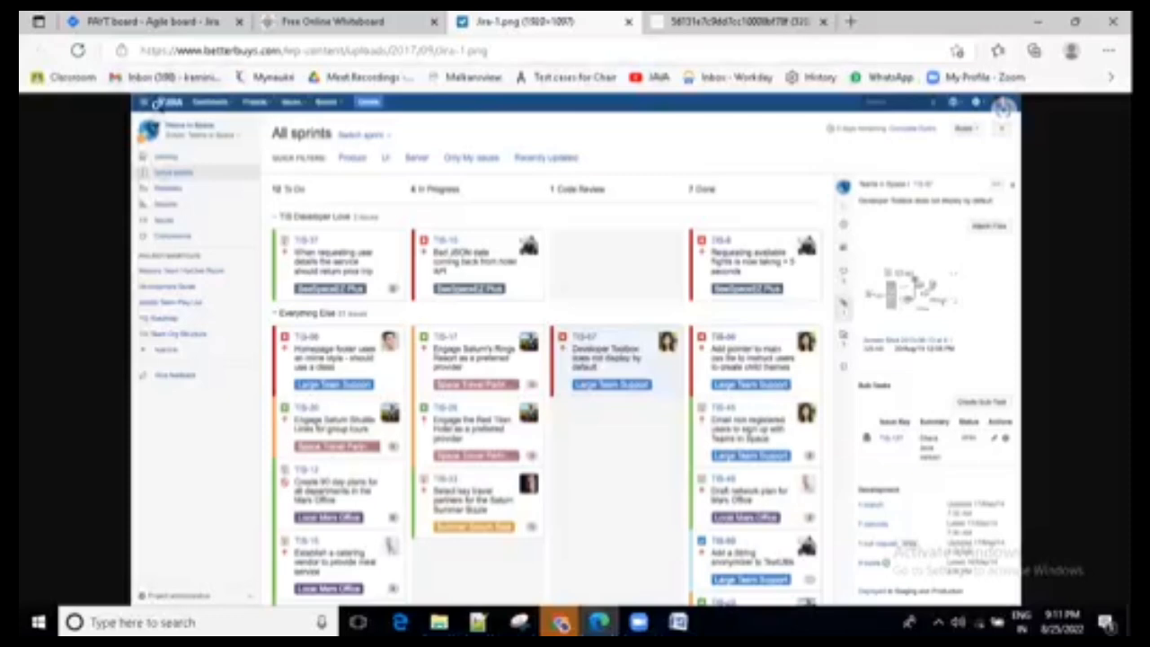
left_click(90, 20)
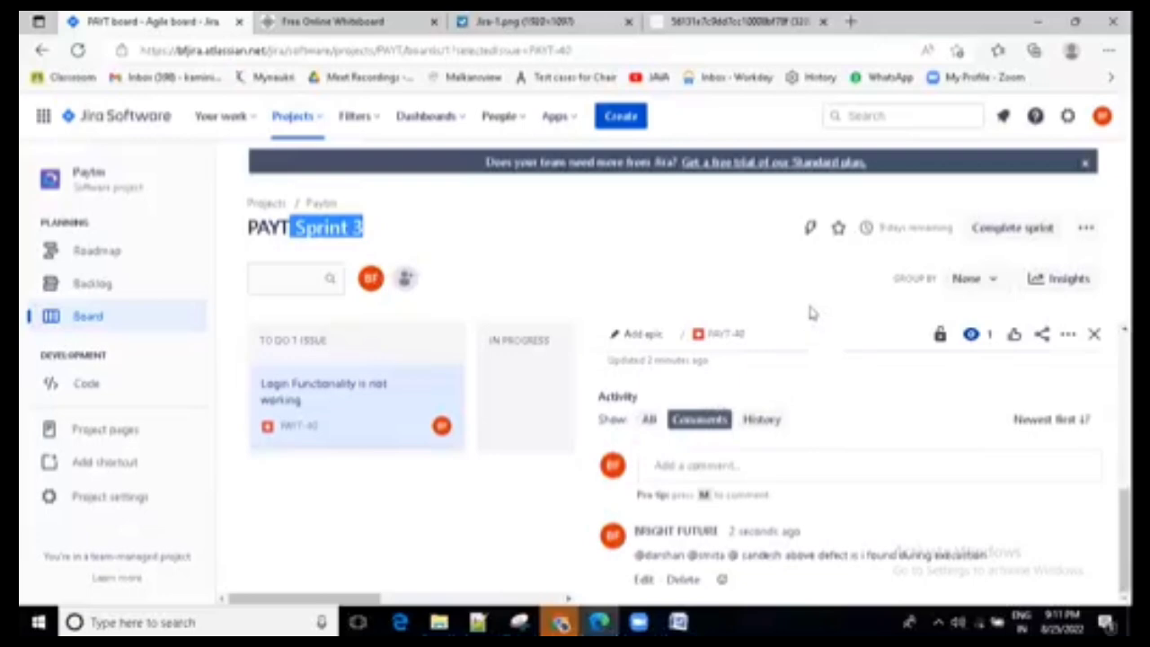
left_click(712, 249)
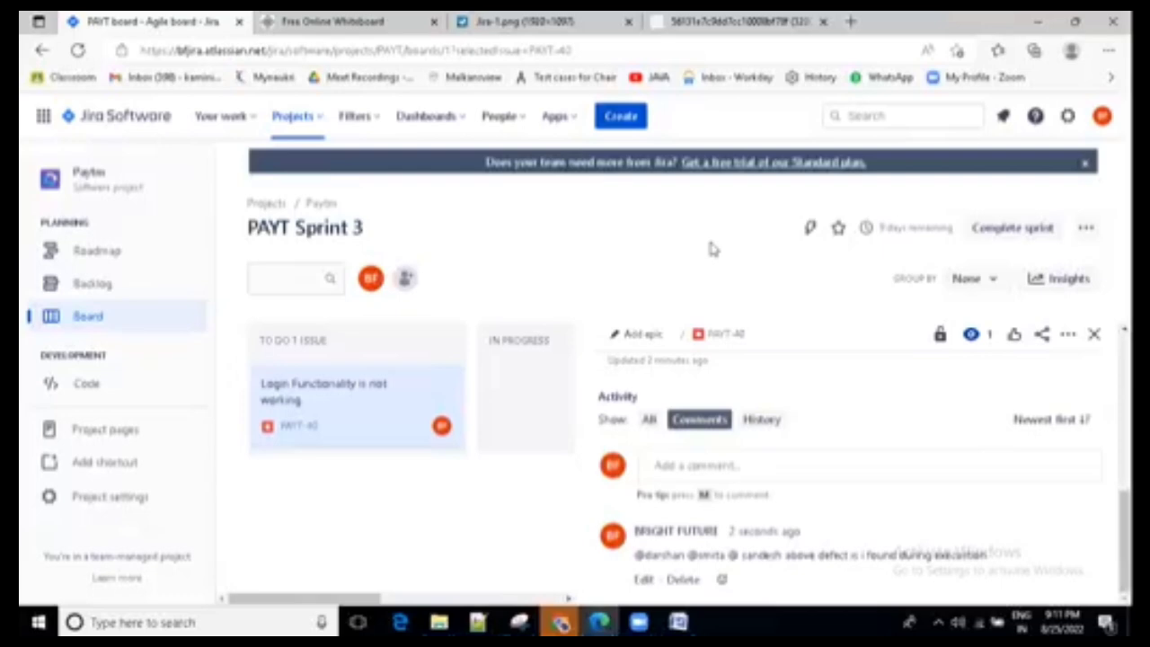
- Open the Paytm backlog and review its list of stories
left_click(94, 287)
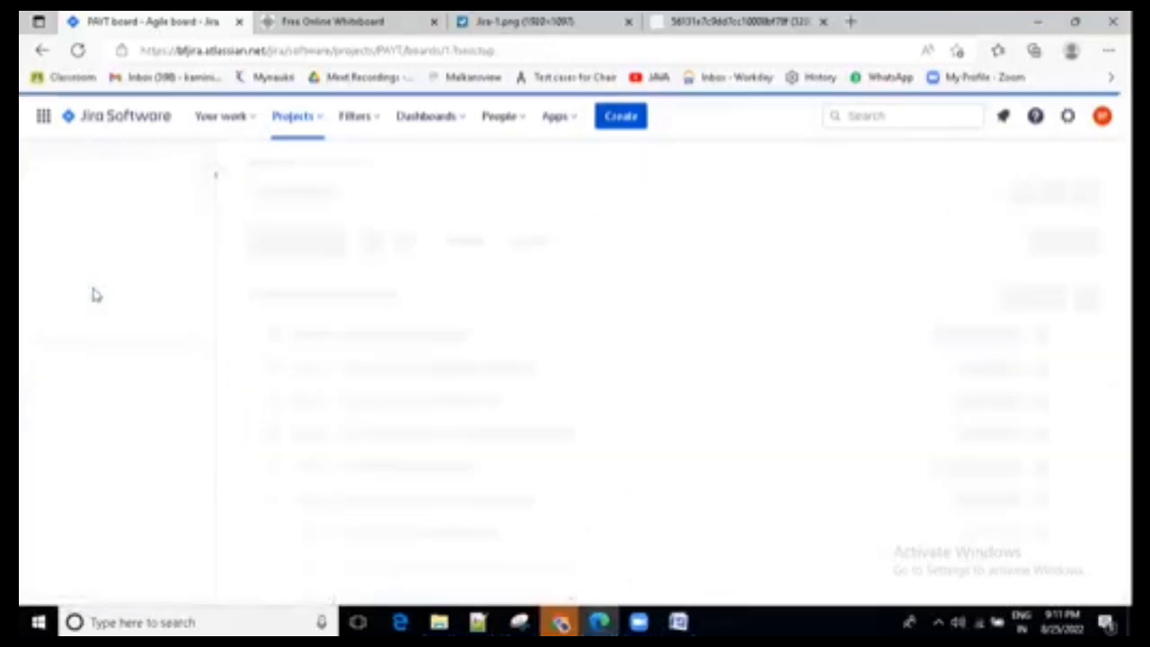
scroll(413, 557, "down", 3)
scroll(415, 554, "down", 1)
scroll(385, 372, "up", 1)
scroll(422, 475, "down", 1)
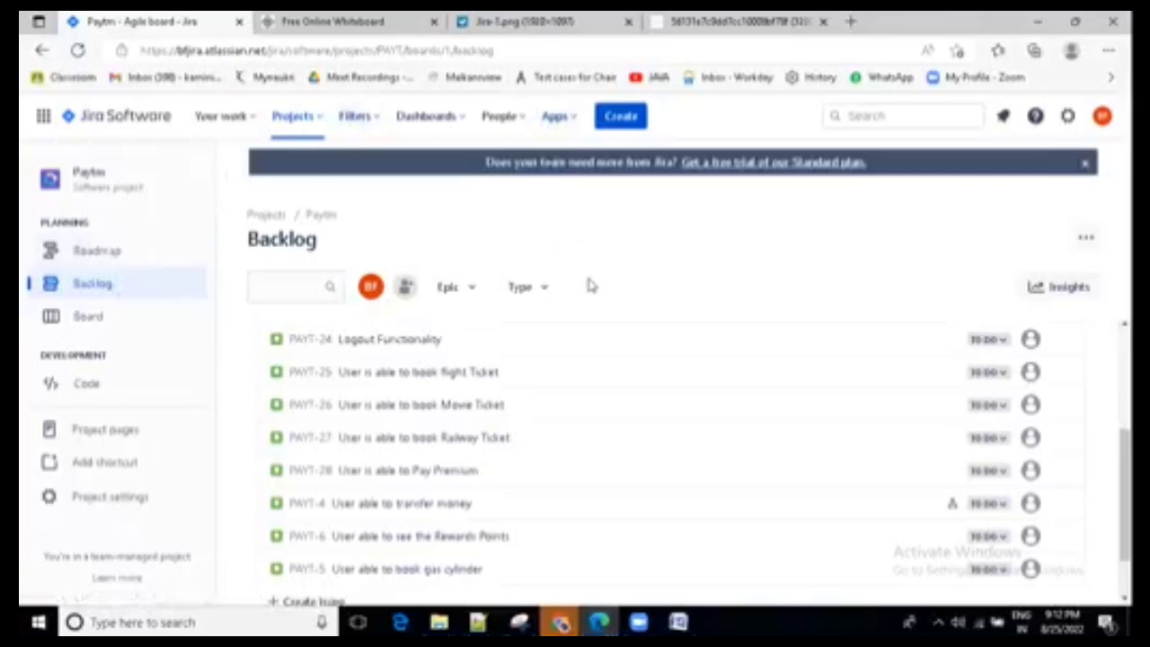
- Compare the Paytm roadmap and backlog pages with the two sample Jira board images open in the browser
left_click(97, 255)
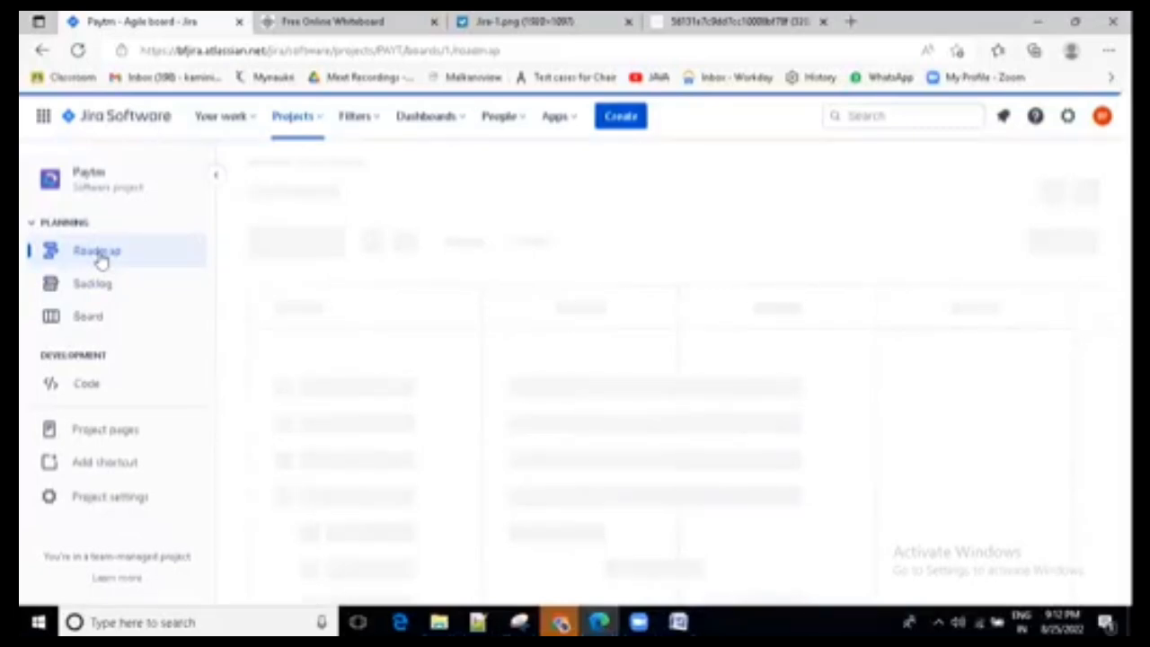
left_click(486, 21)
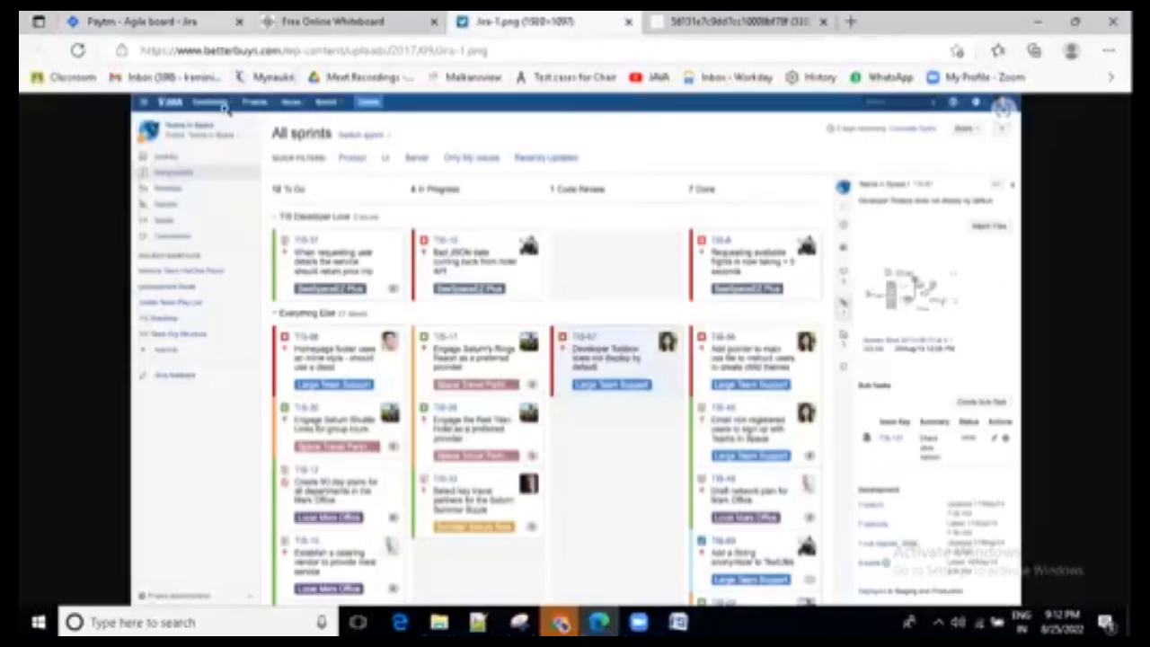
key("ctrl+1")
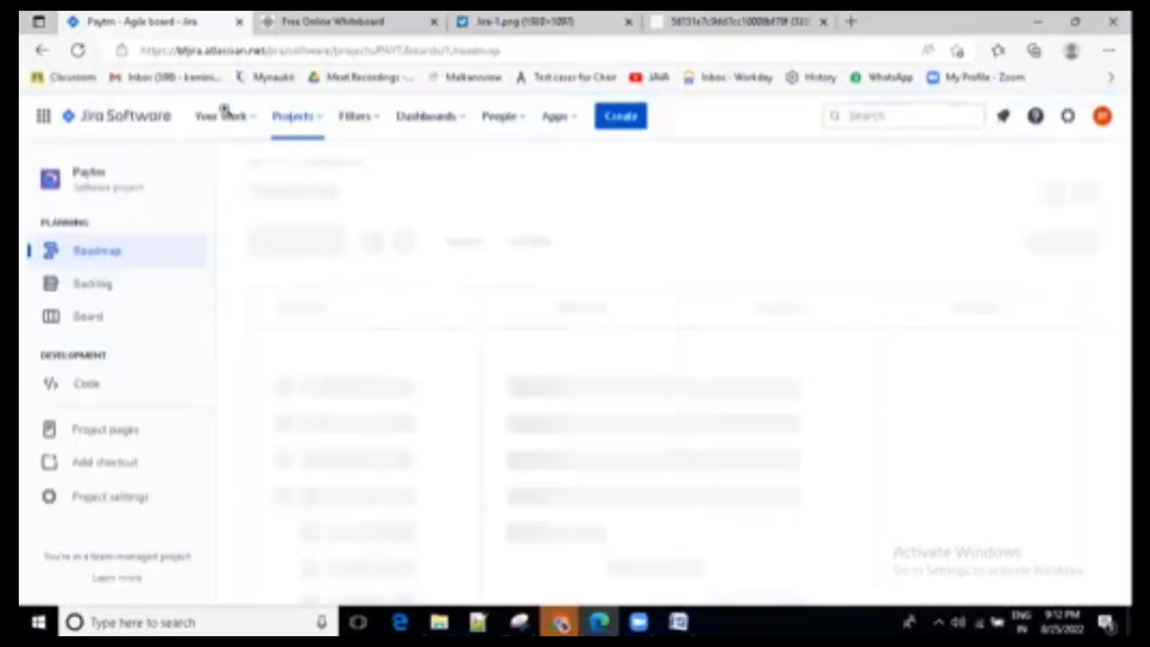
left_click(93, 284)
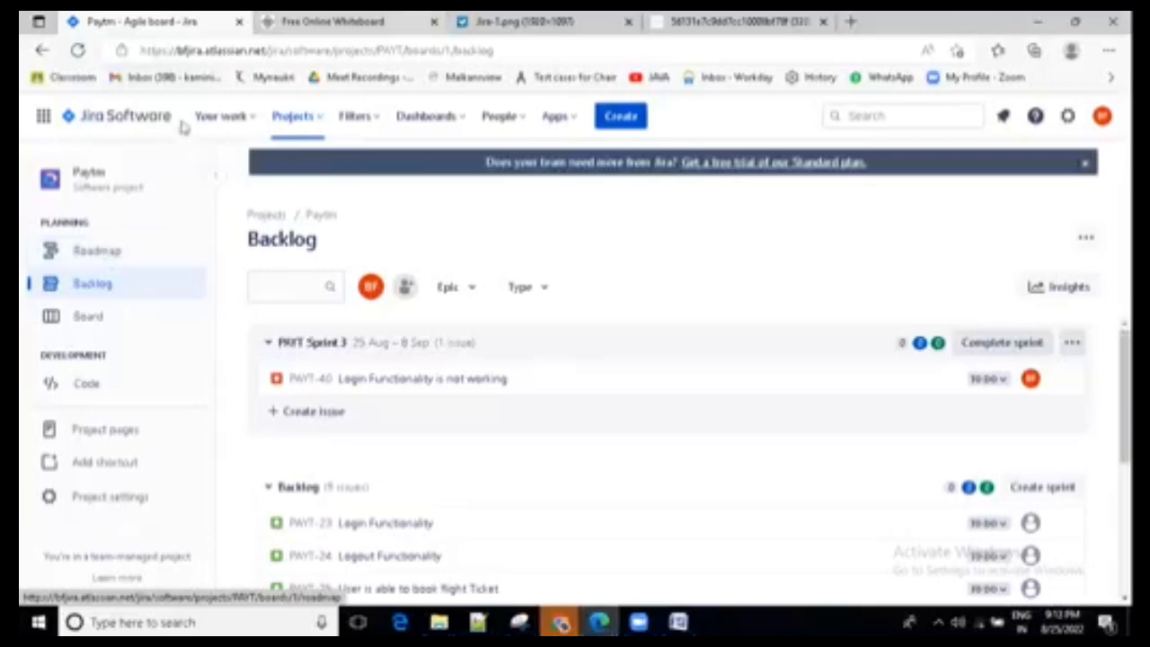
left_click(521, 20)
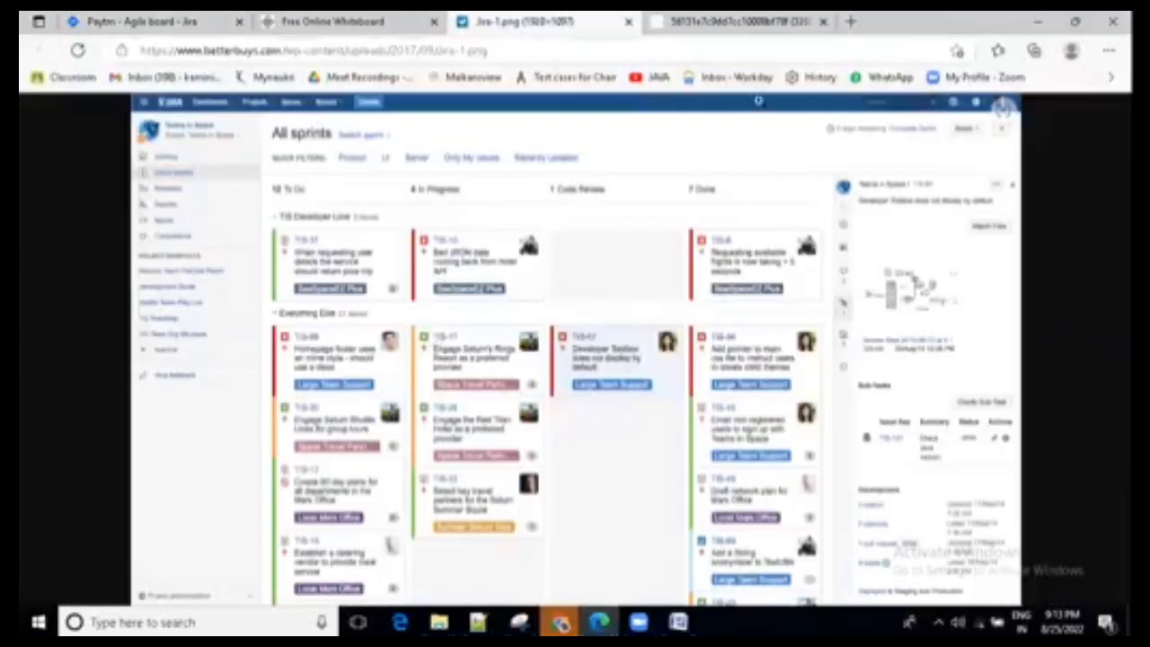
left_click(746, 20)
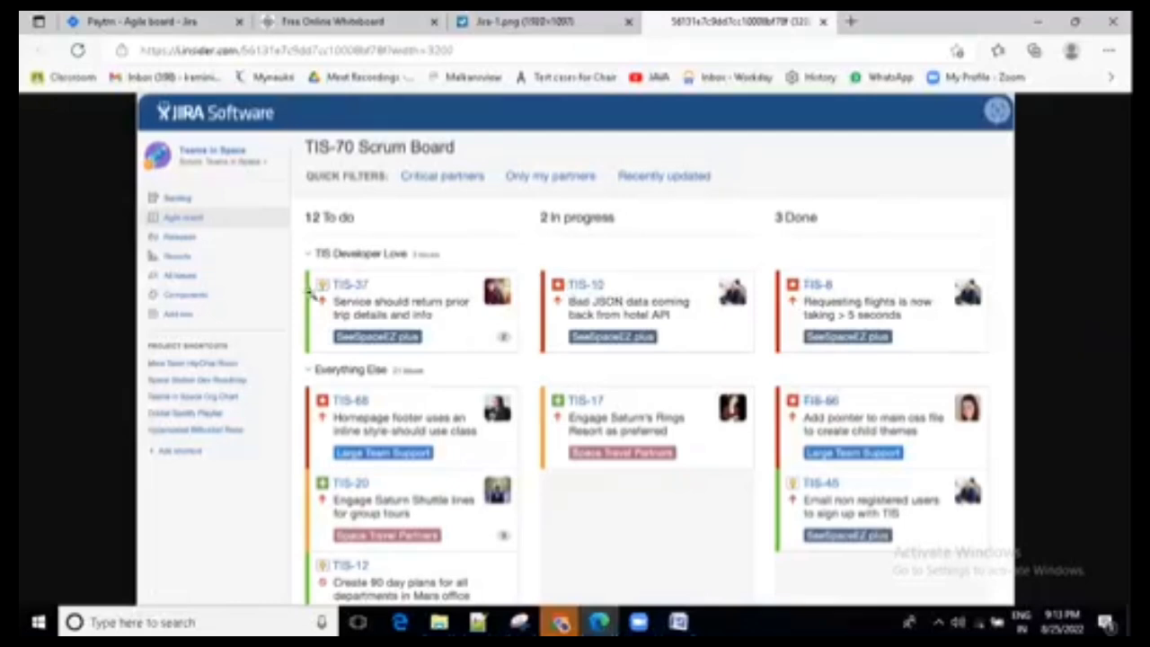
- Switch to Notepad++ and examine the defect priority and severity notes, highlighting the priority types "low, medium and high"
left_click(561, 622)
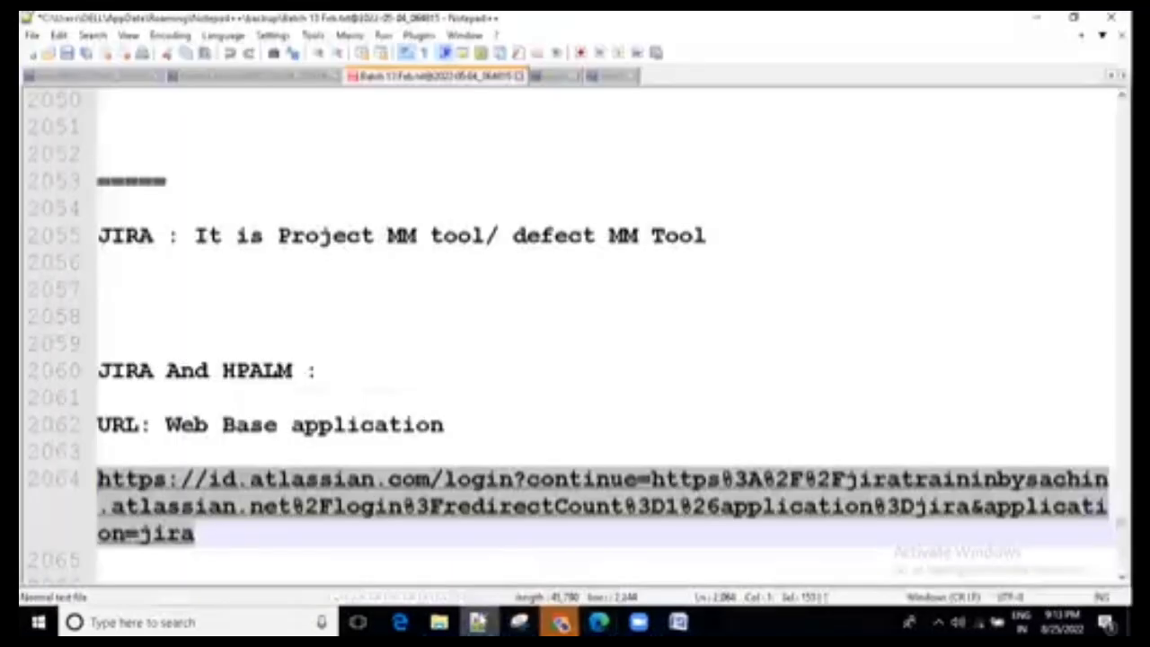
scroll(442, 401, "up", 7)
scroll(436, 398, "up", 20)
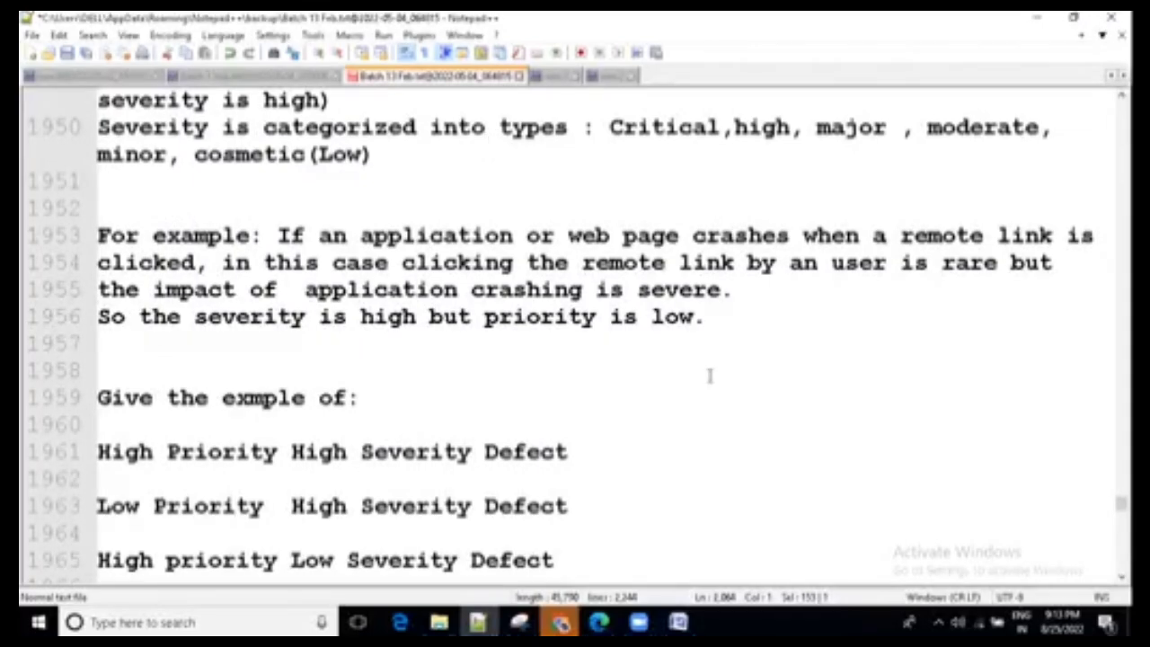
scroll(709, 375, "up", 4)
left_click_drag(611, 468, 1008, 516)
scroll(1008, 516, "up", 3)
left_click_drag(722, 387, 1011, 388)
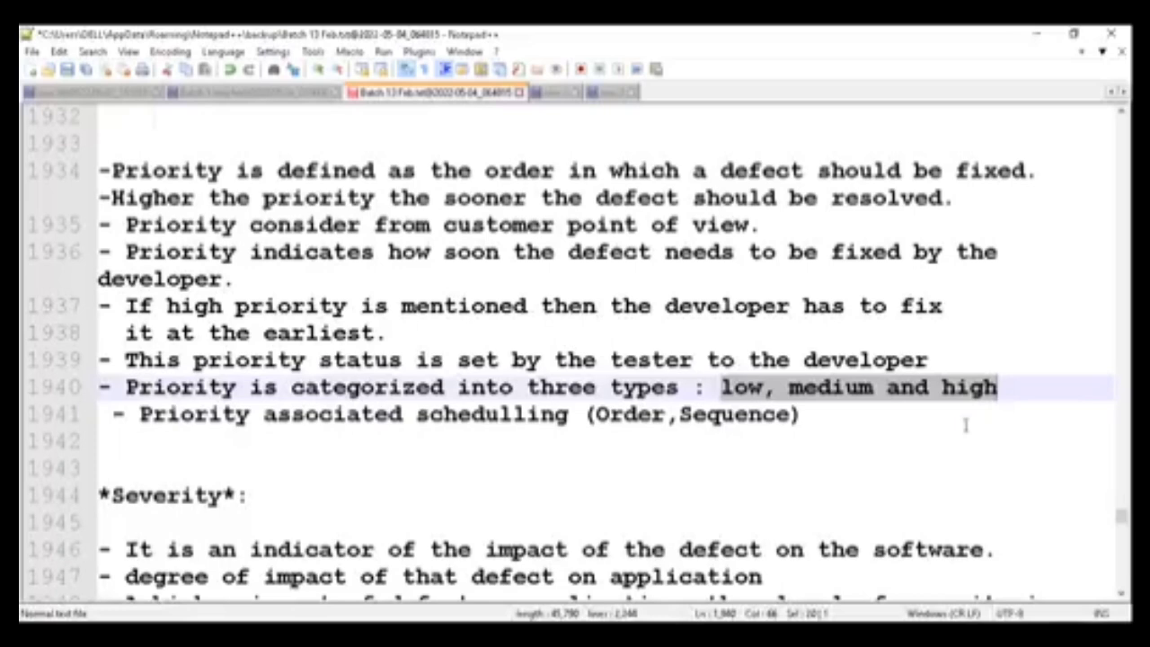
scroll(966, 425, "up", 1)
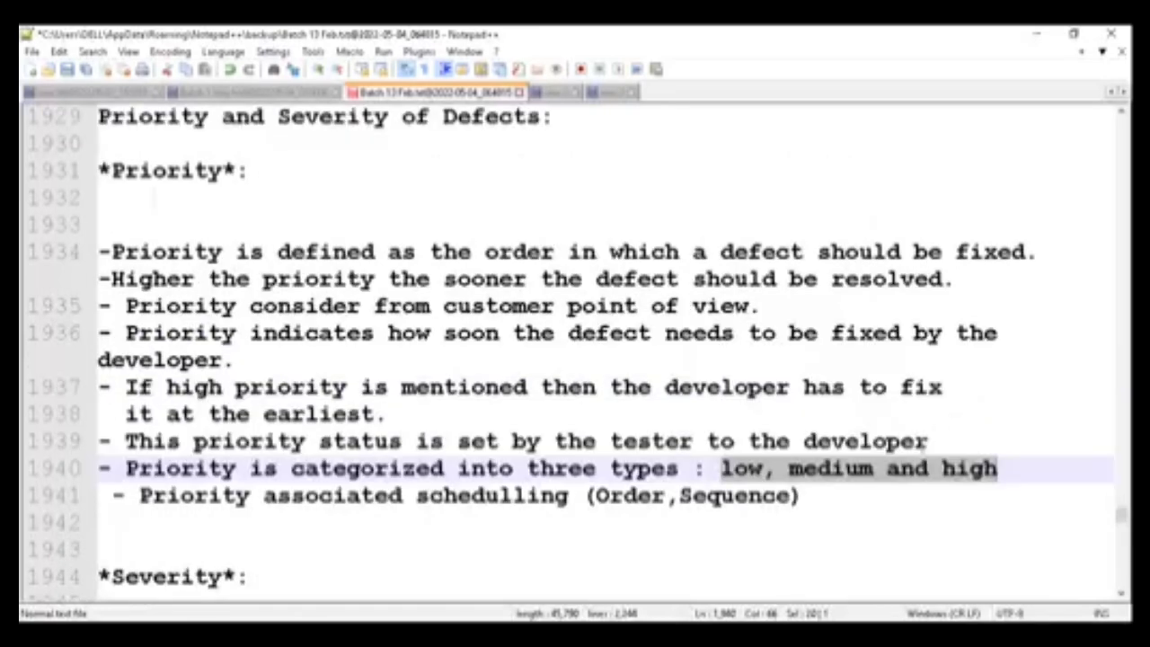
left_click(966, 468)
triple_click(966, 469)
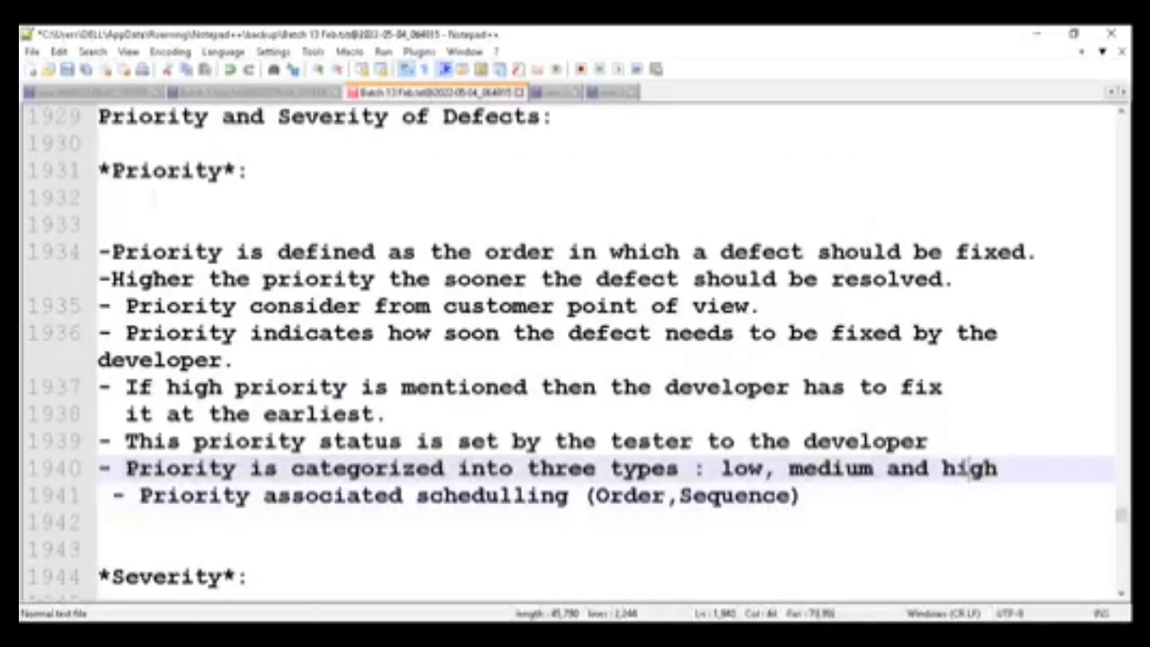
double_click(968, 470)
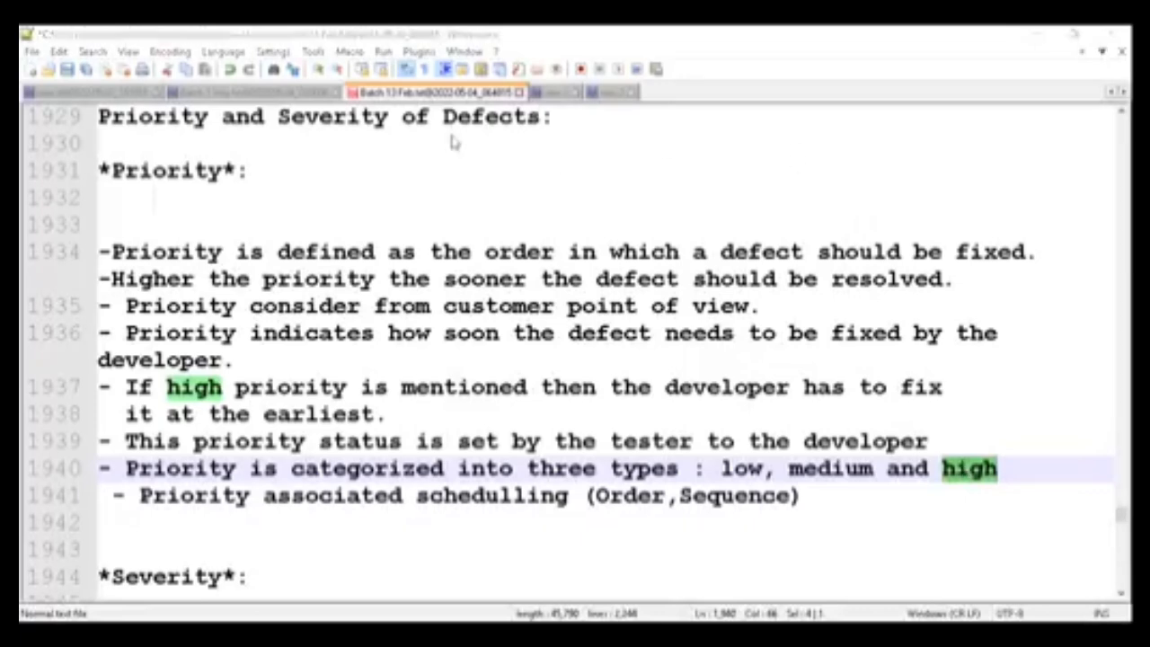
- Switch back to Jira, examine all fields of the new-issue form from summary to linked issues, and cancel the form
key("alt+Tab")
left_click(192, 36)
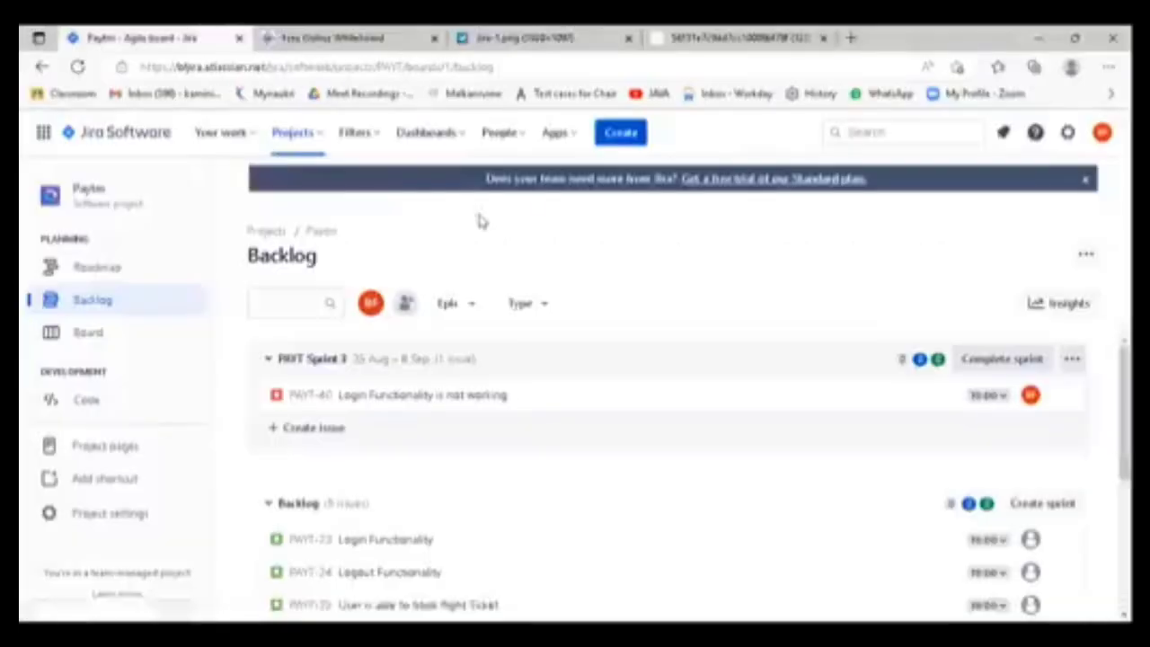
left_click(620, 135)
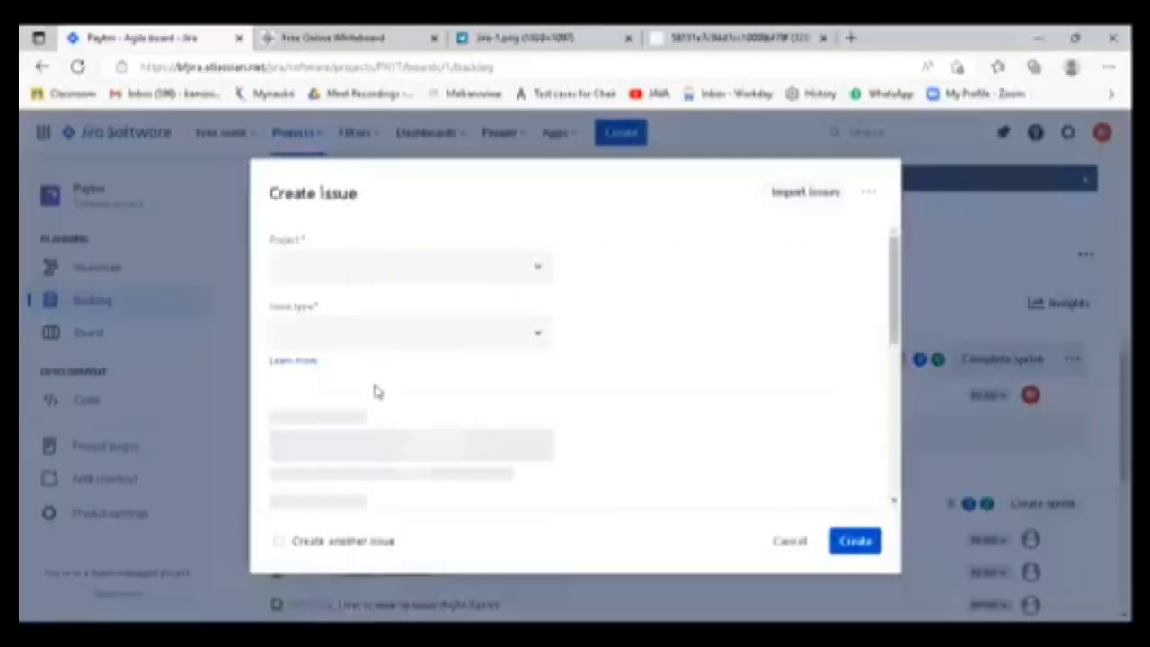
scroll(672, 416, "down", 3)
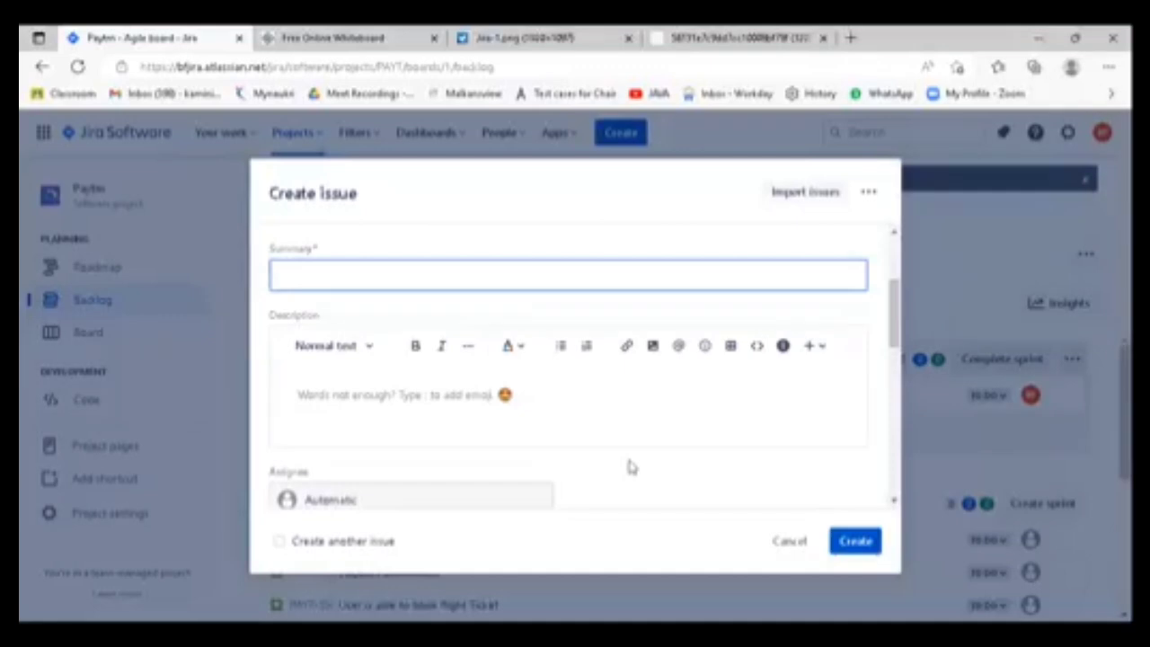
scroll(544, 457, "down", 1)
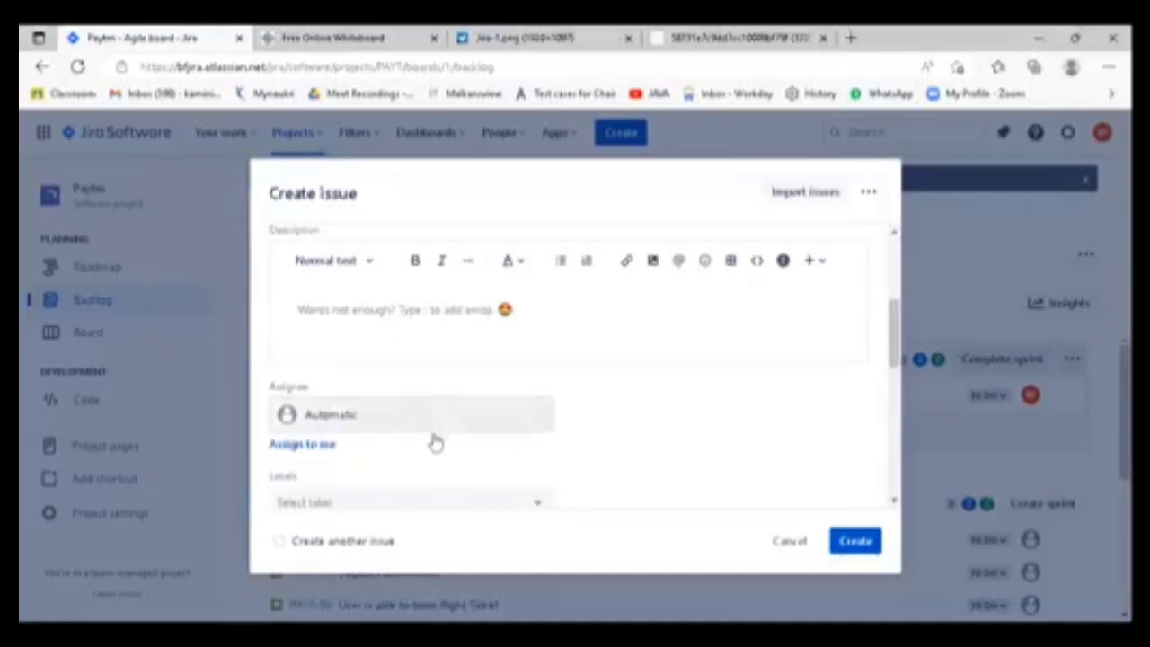
scroll(432, 445, "down", 1)
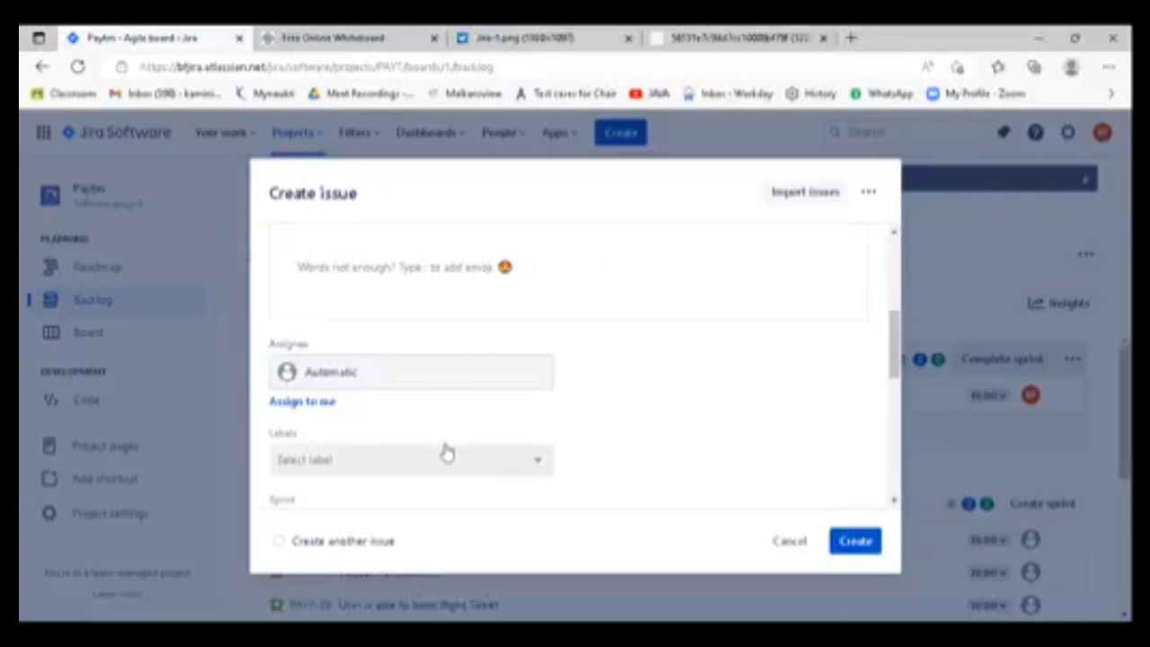
scroll(450, 462, "down", 3)
scroll(454, 468, "down", 2)
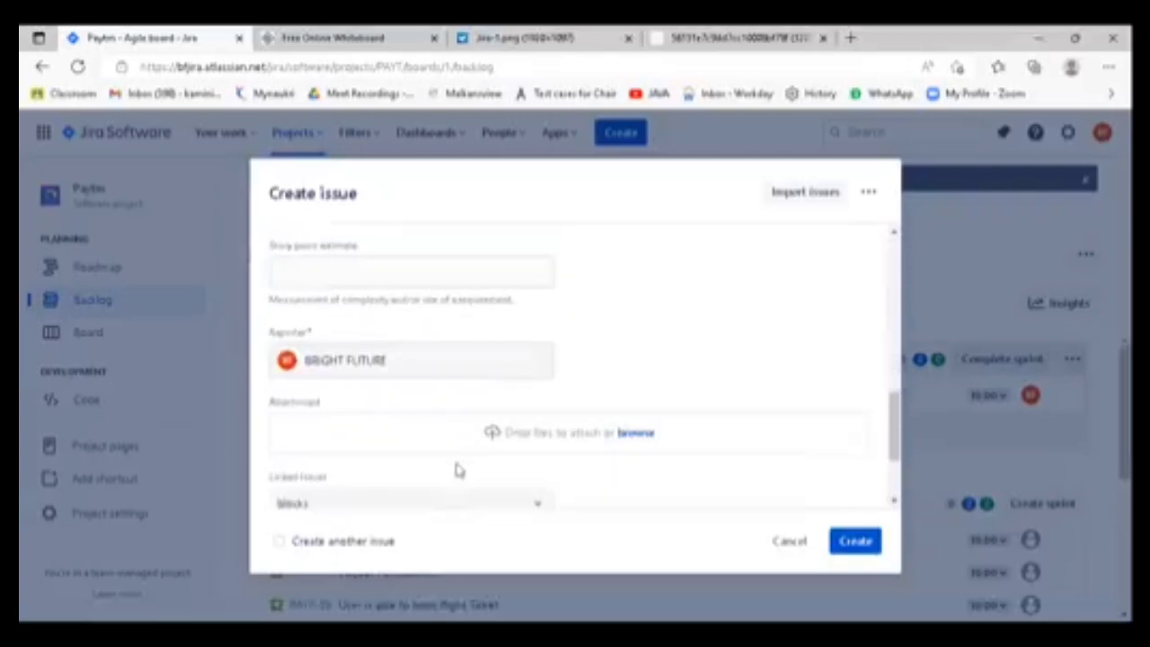
scroll(455, 468, "down", 1)
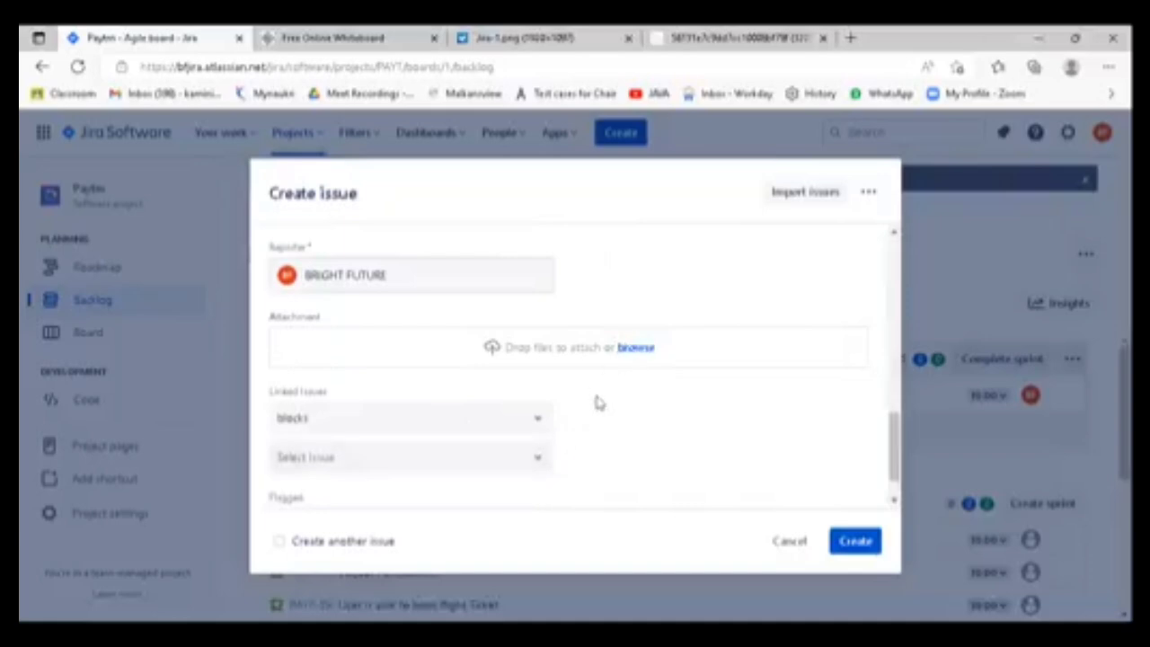
left_click(799, 544)
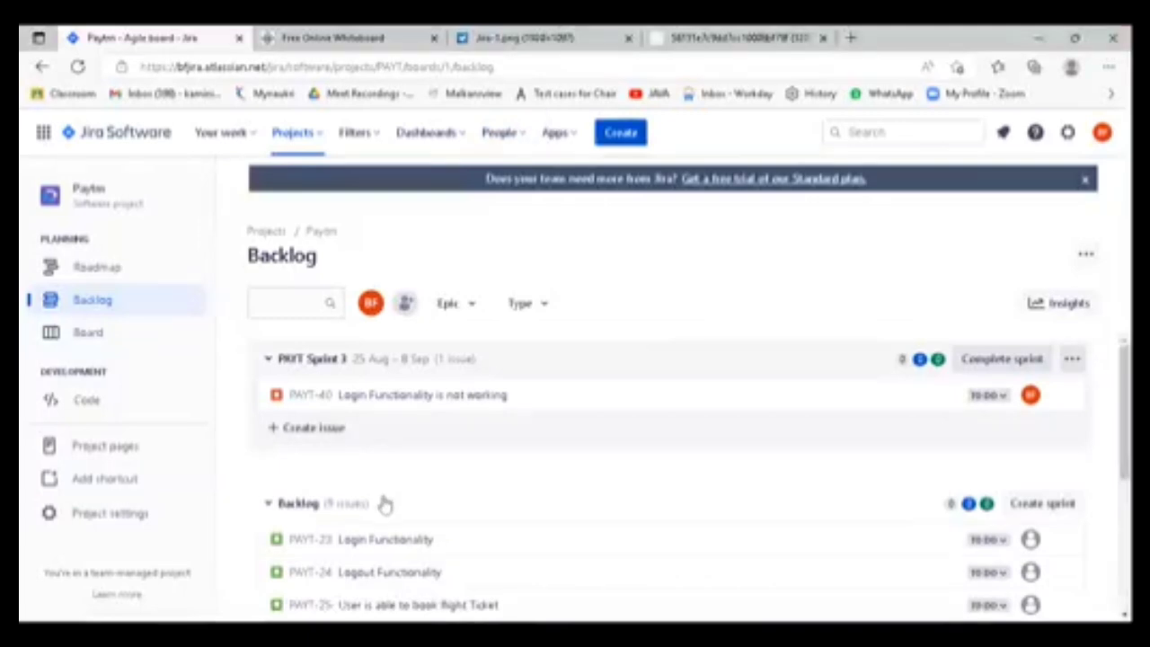
- Check which issue types are available for a new Paytm issue, and discard the form without creating anything
left_click(622, 134)
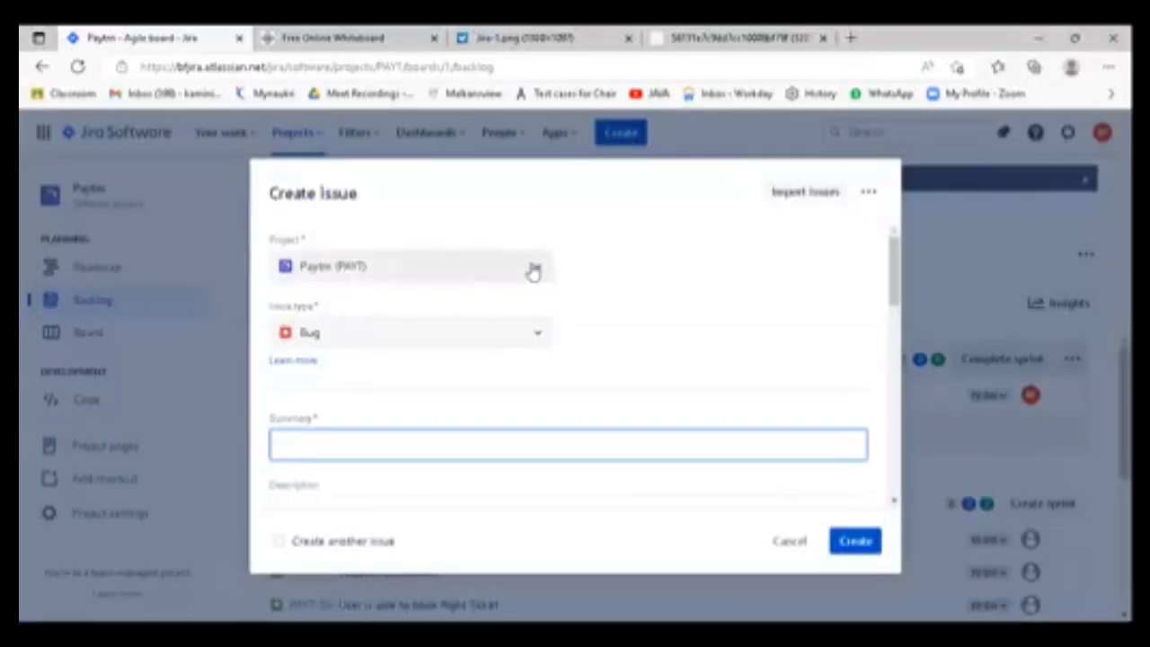
left_click(781, 545)
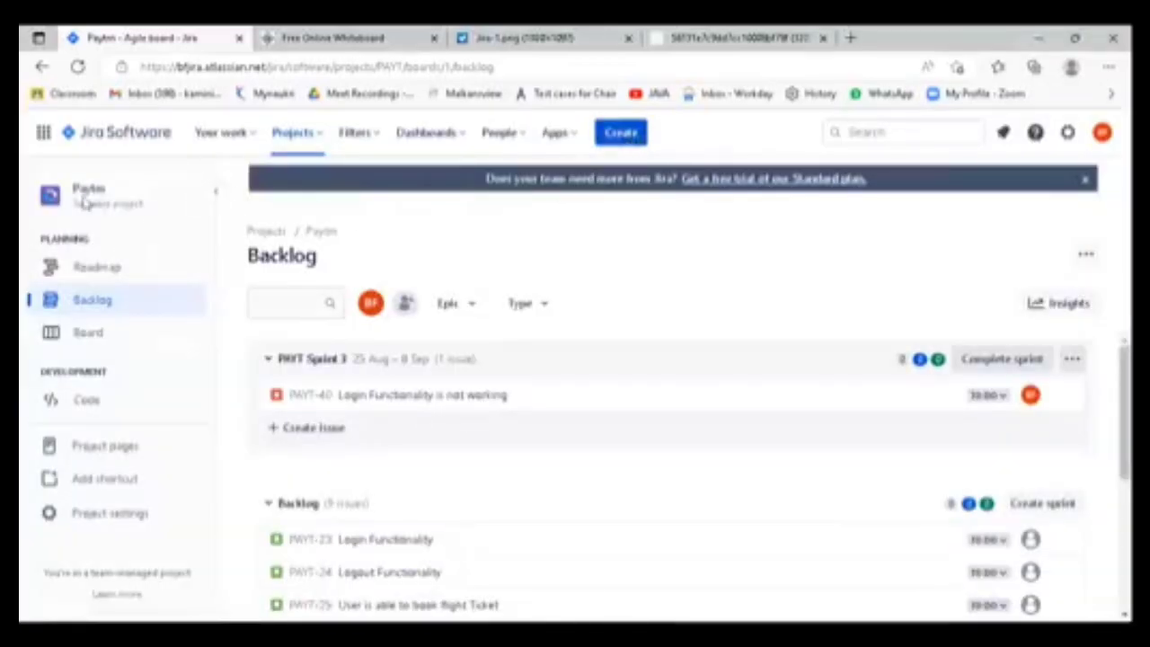
left_click(620, 135)
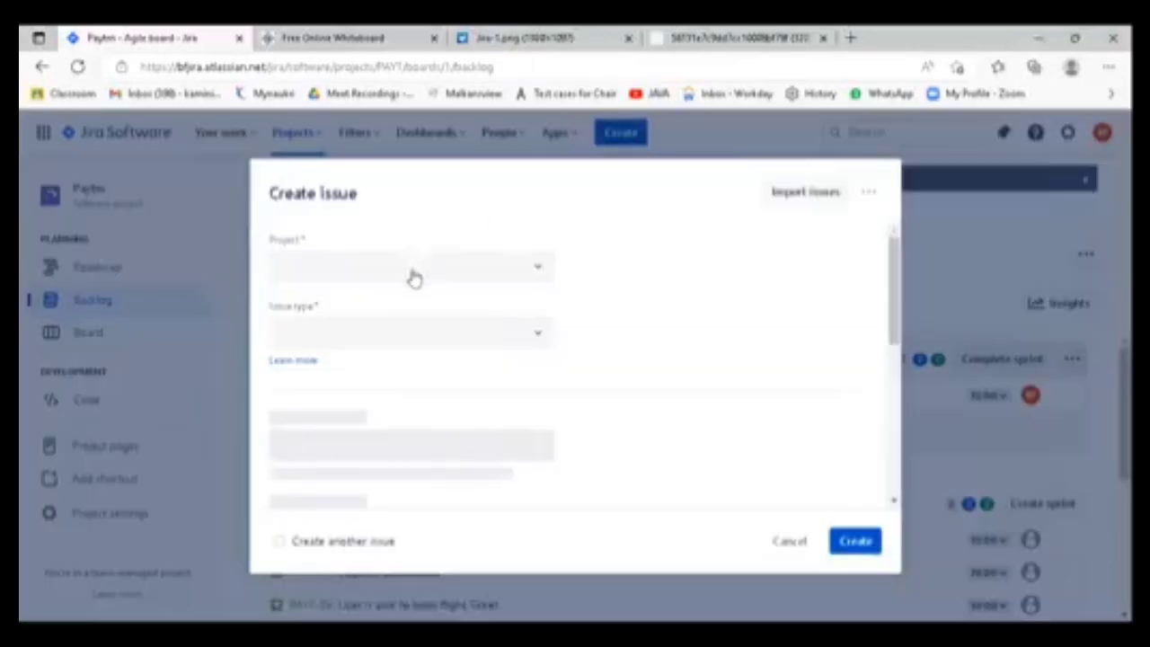
left_click(411, 337)
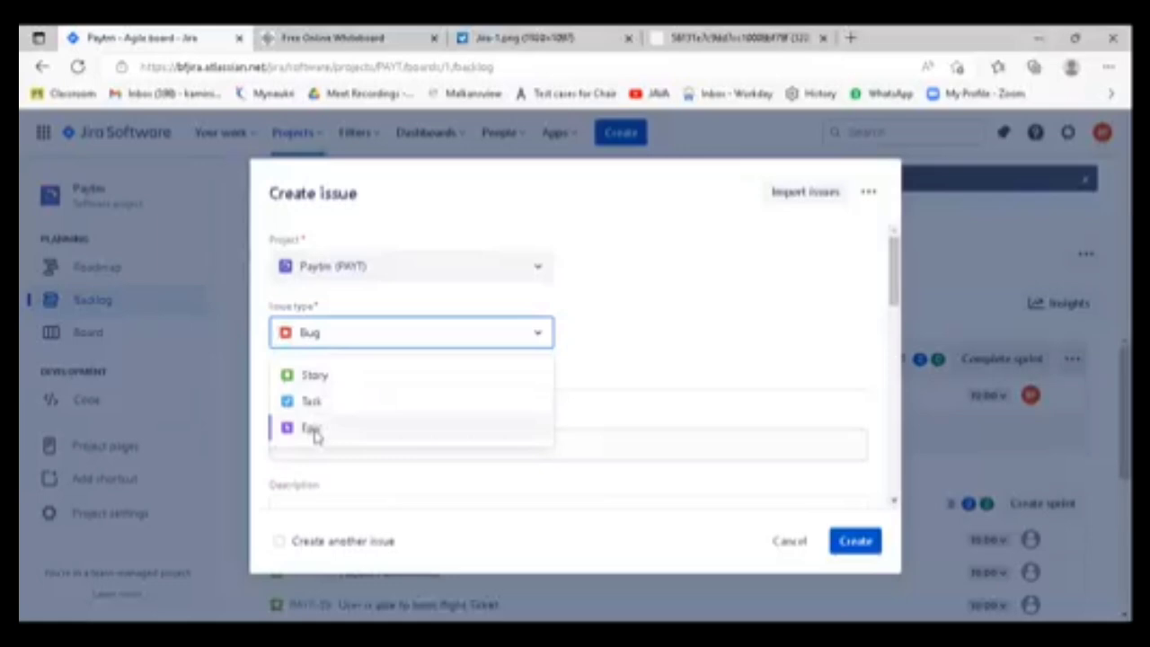
left_click(780, 545)
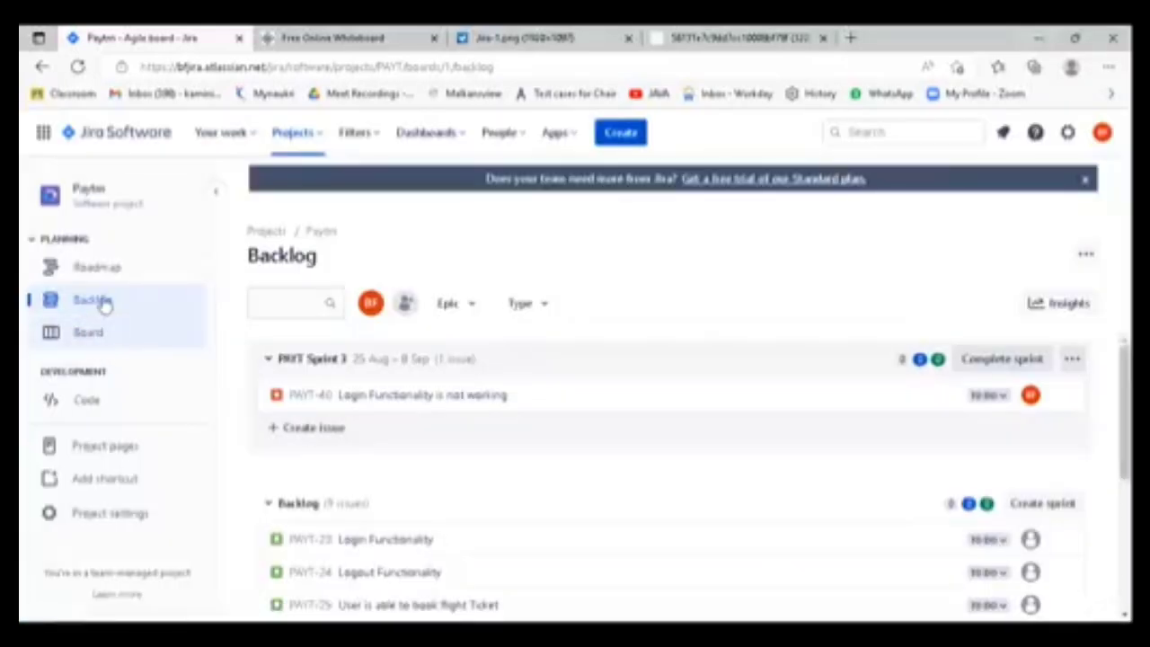
- Look through the user stories in the Paytm backlog and return to the PAYT Sprint 3 section
scroll(578, 534, "down", 2)
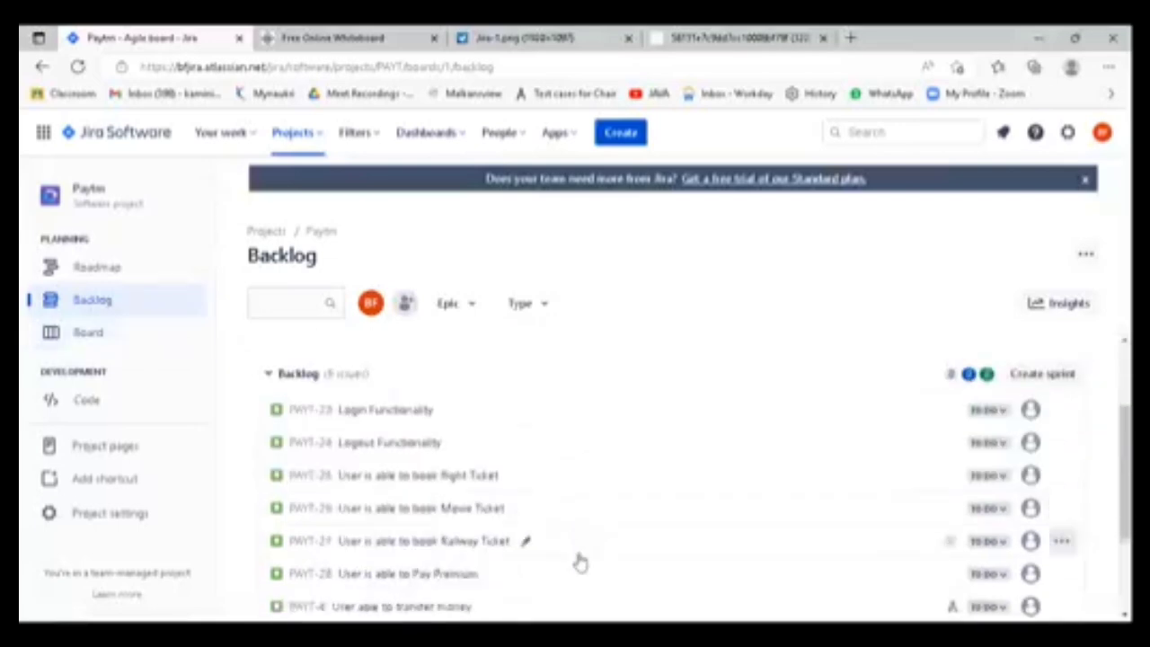
scroll(580, 562, "down", 1)
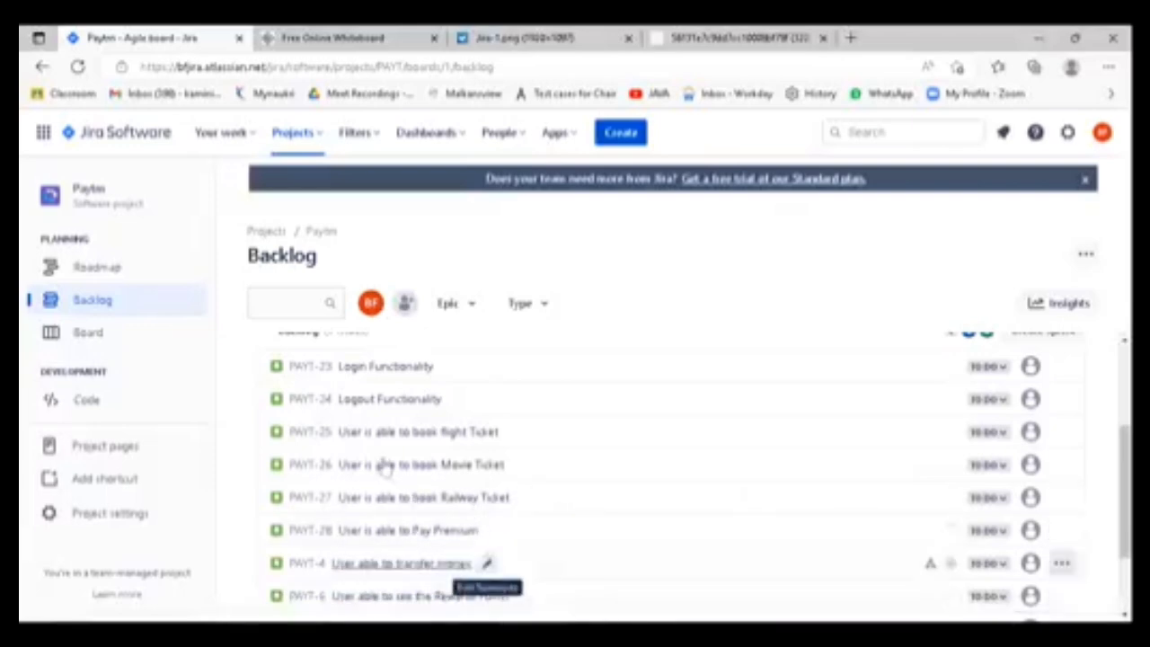
scroll(378, 449, "up", 5)
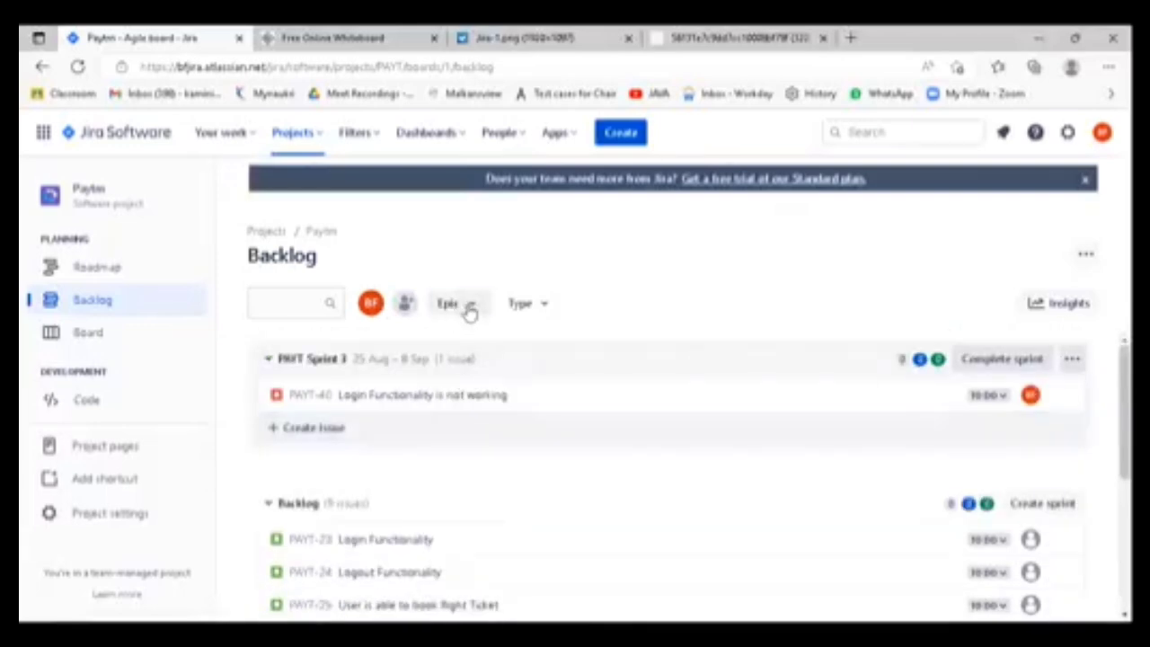
- Check the epic filter options in the Paytm backlog and look through the PAYT Sprint 3 and backlog issues
left_click(467, 305)
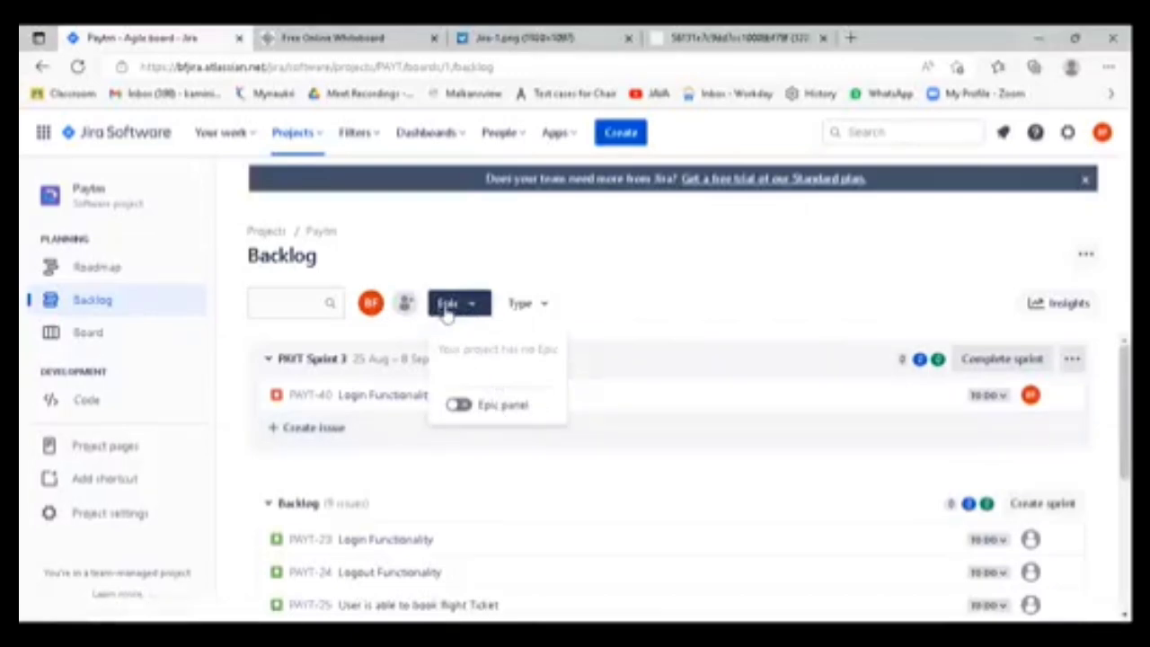
left_click(641, 302)
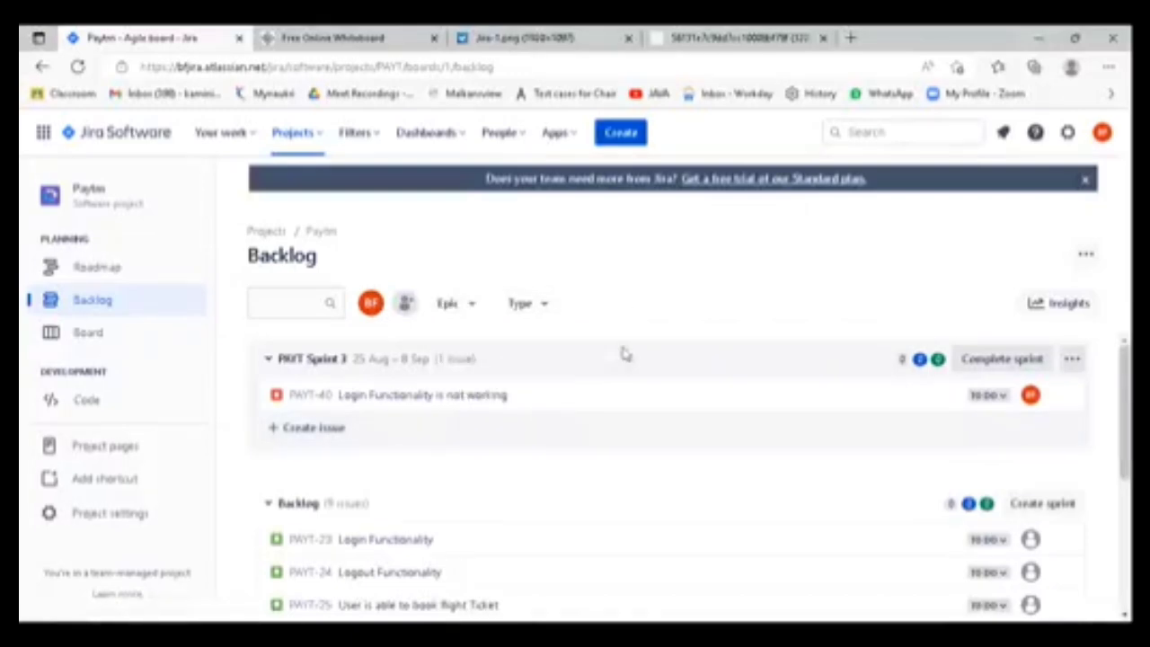
scroll(508, 494, "down", 2)
scroll(501, 516, "up", 2)
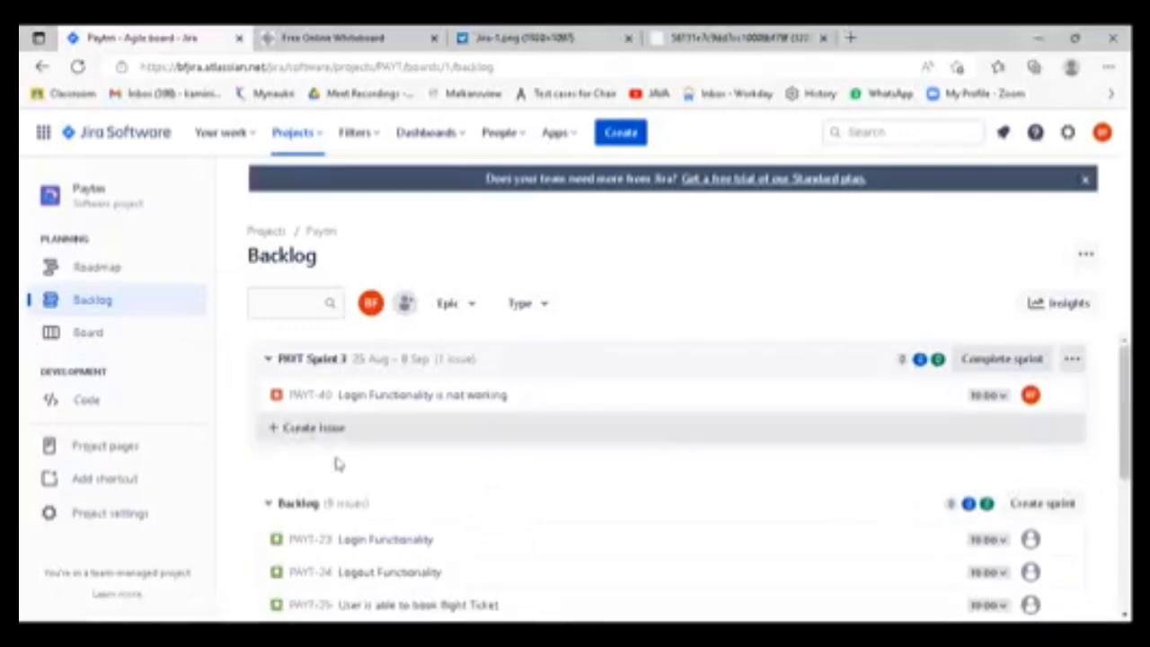
scroll(409, 515, "down", 1)
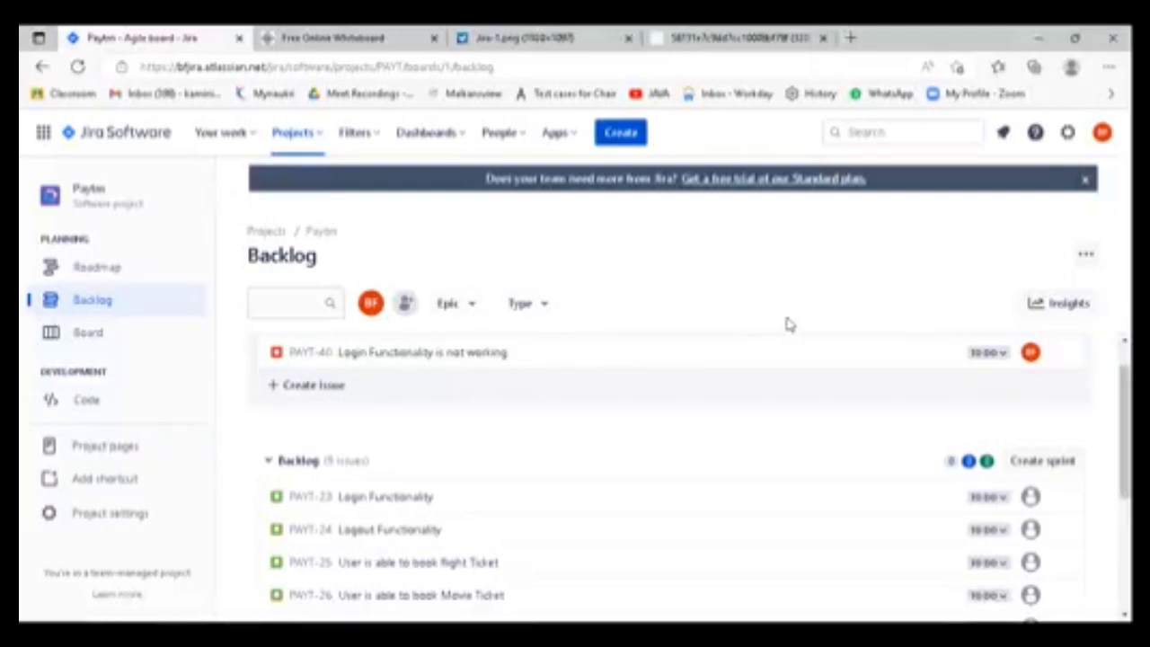
scroll(726, 450, "down", 2)
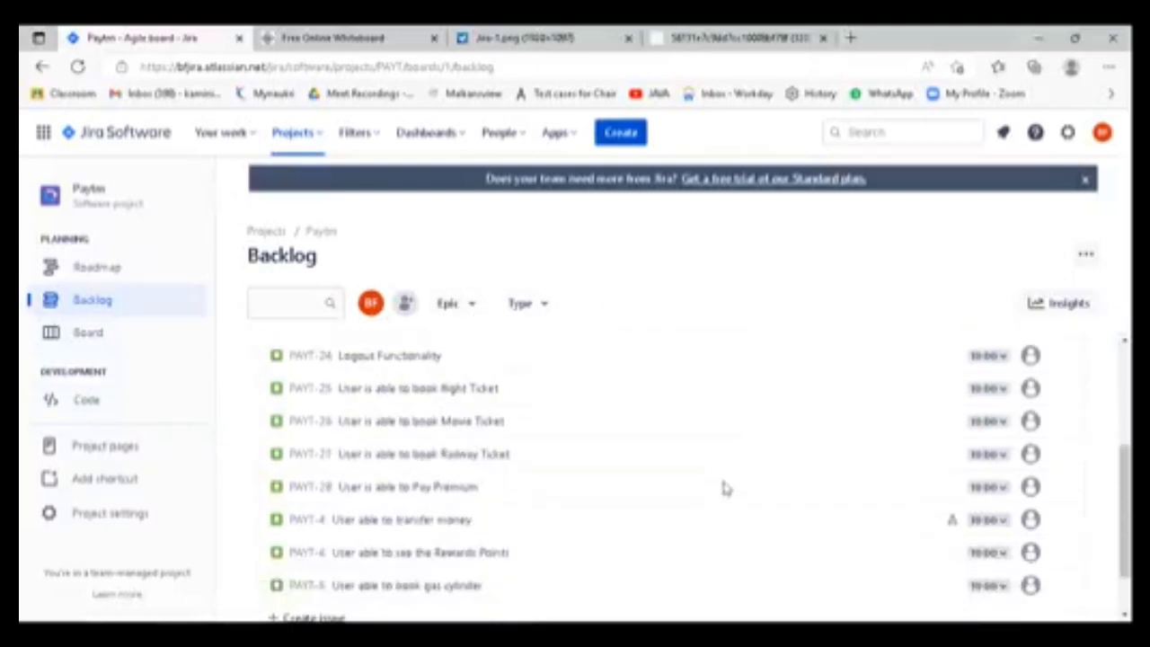
scroll(714, 519, "up", 3)
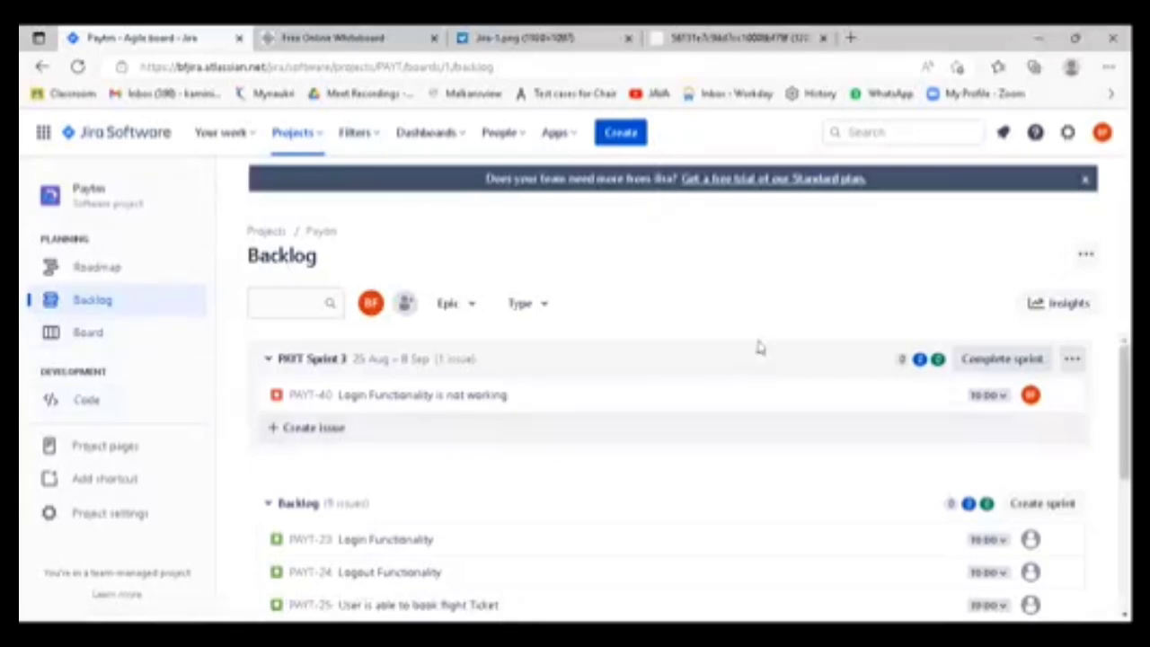
left_click(621, 133)
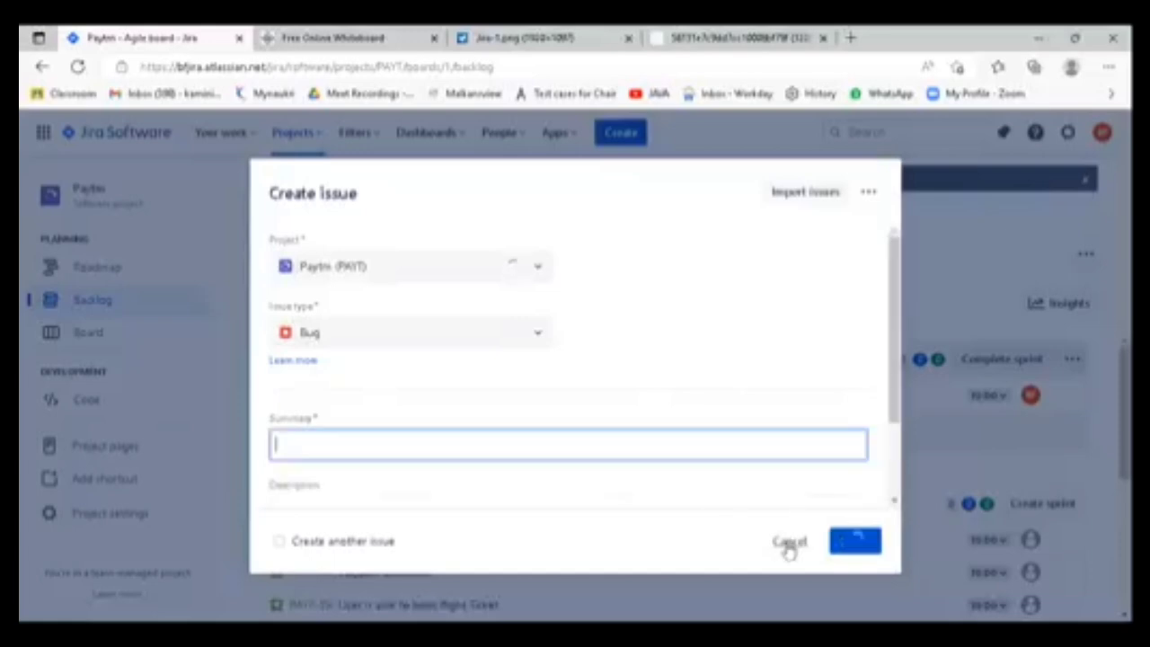
left_click(788, 543)
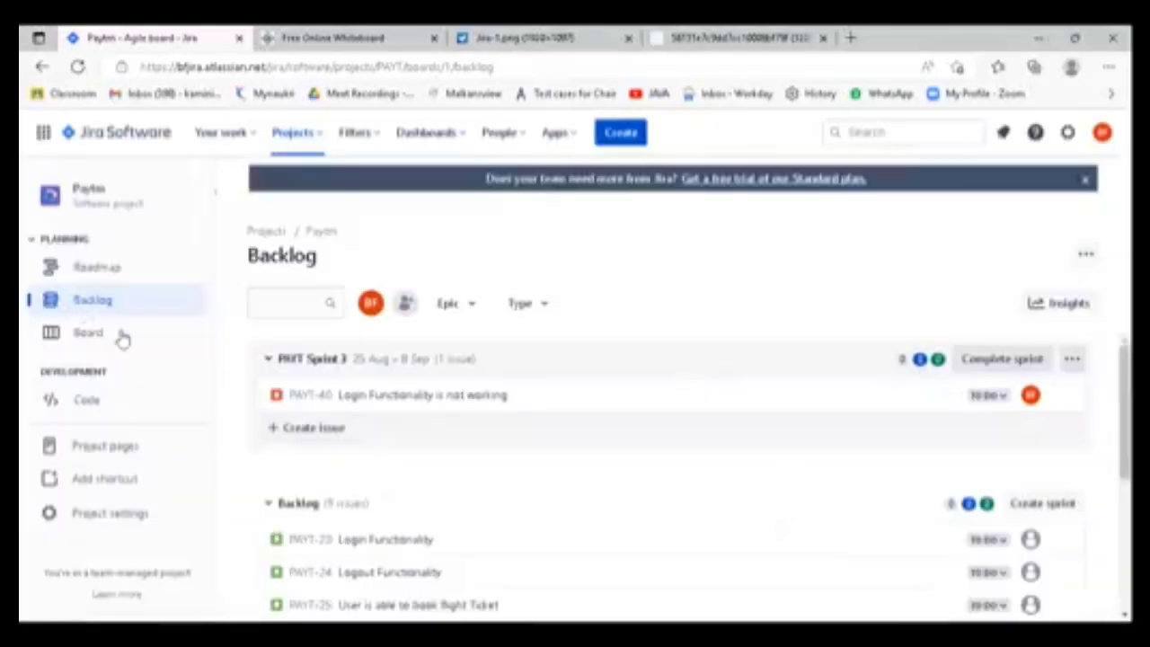
scroll(653, 416, "down", 5)
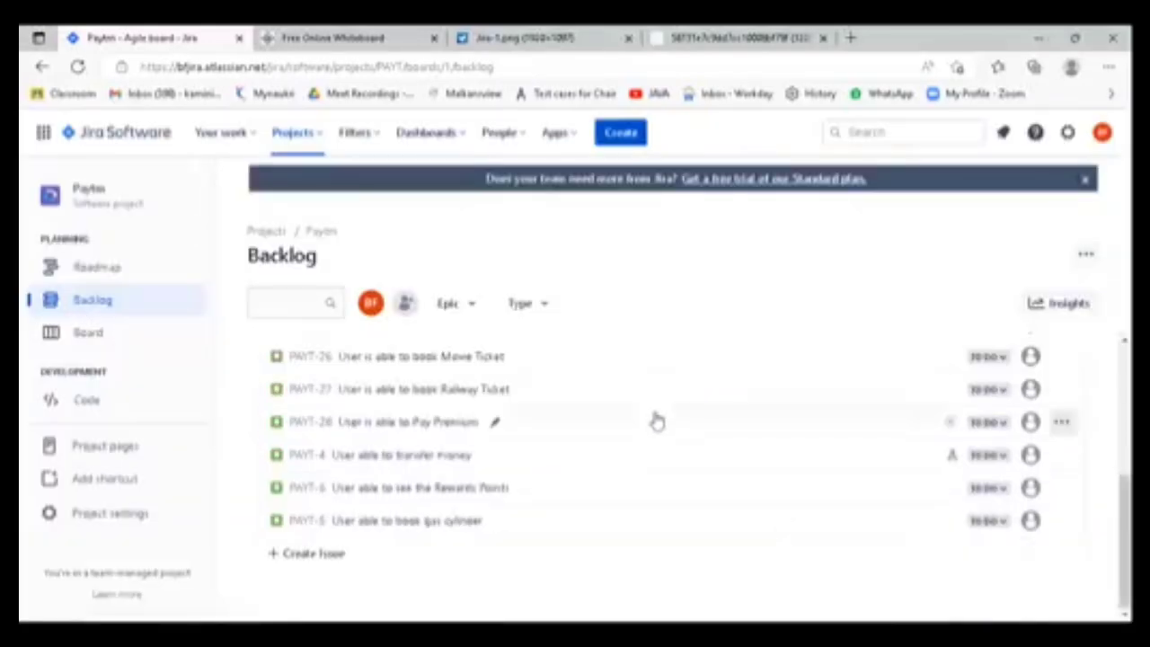
key("ctrl+l")
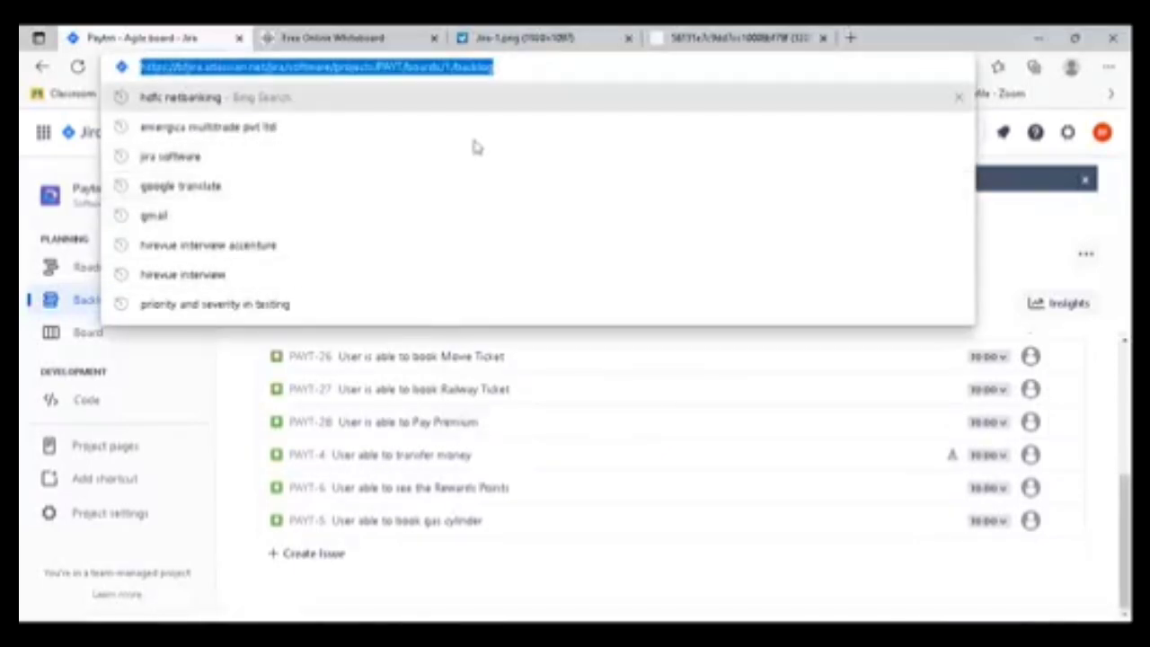
left_click(986, 154)
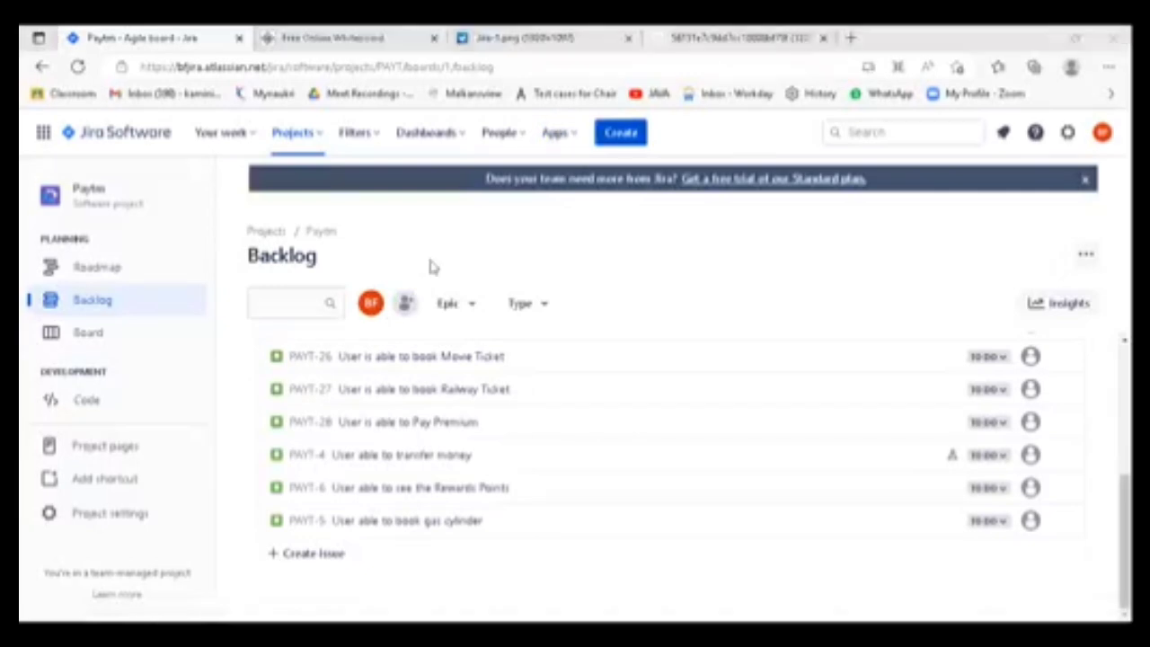
left_click(398, 357)
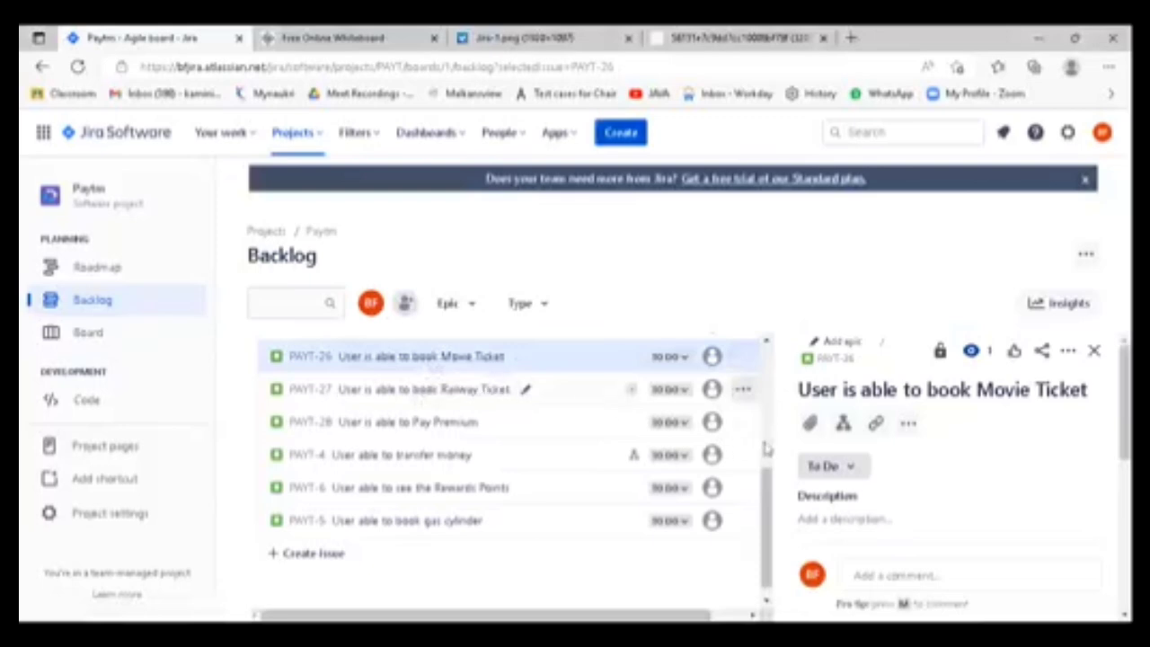
scroll(860, 503, "down", 5)
left_click(882, 573)
type("stes")
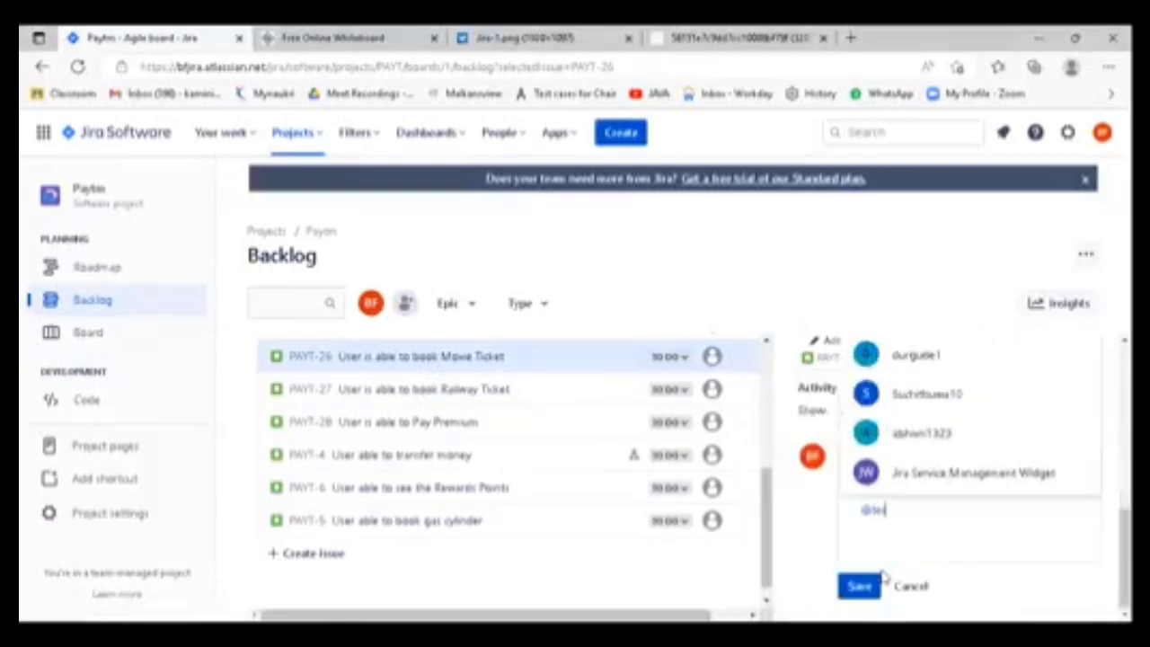
type("ter please find build URL")
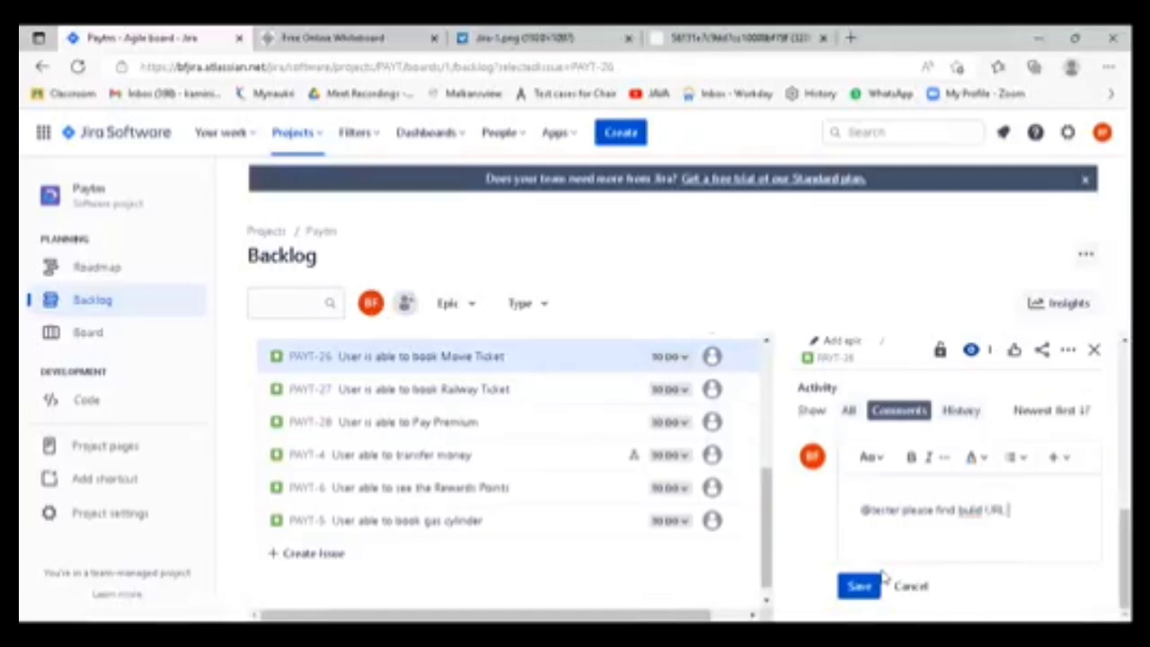
key("Return")
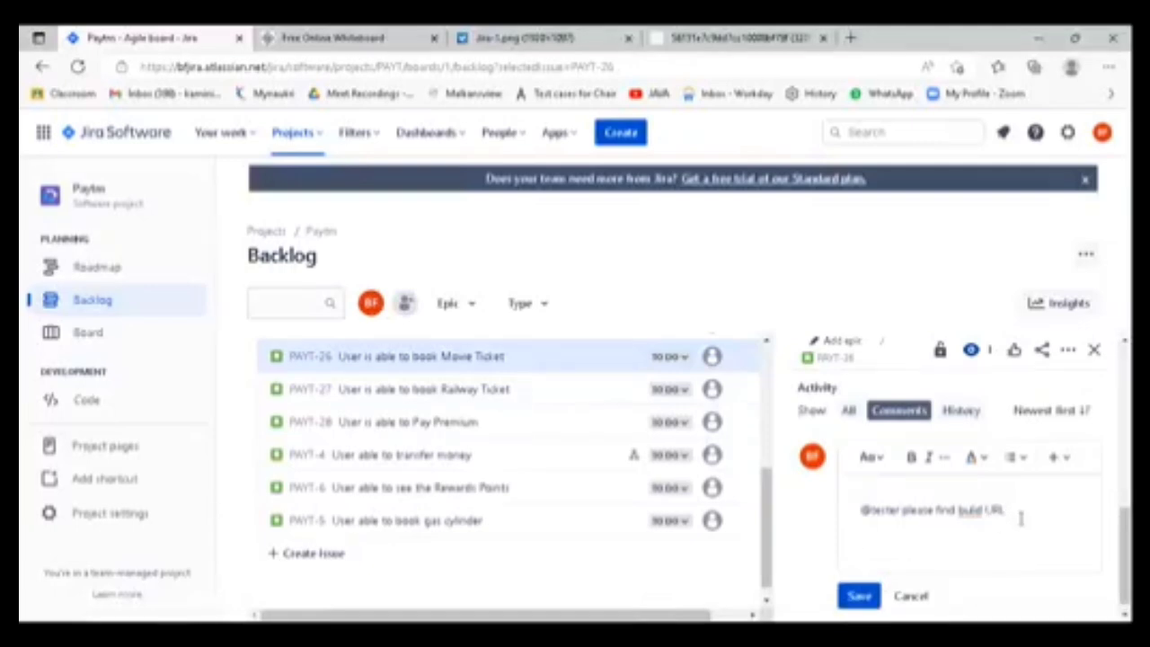
left_click(857, 595)
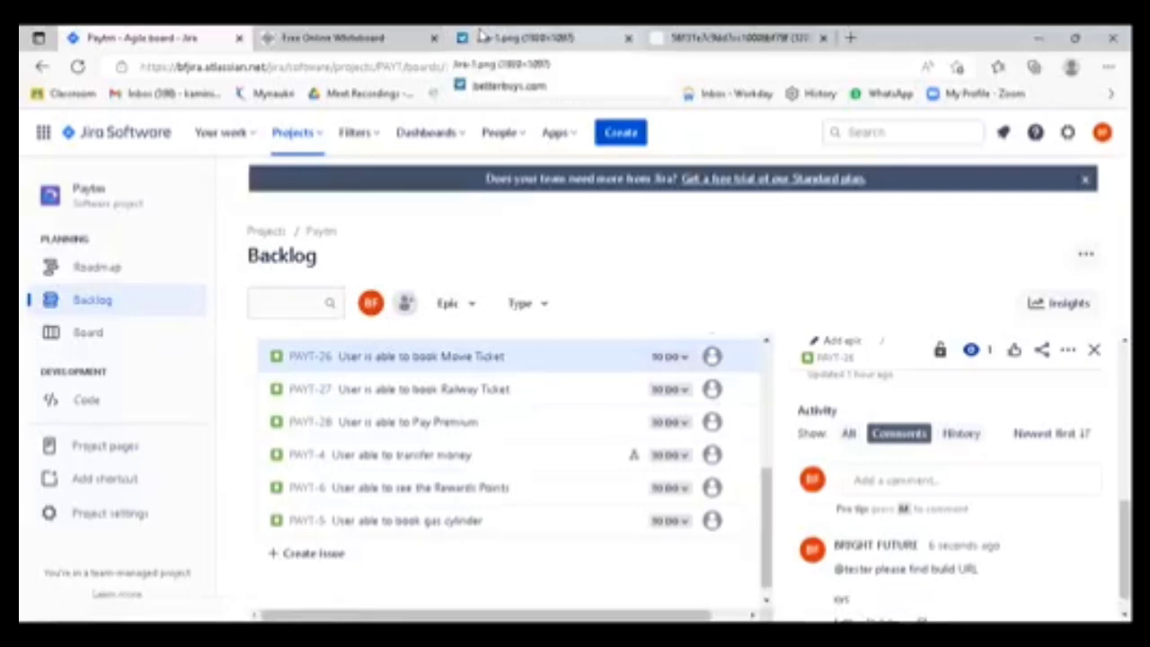
left_click(348, 38)
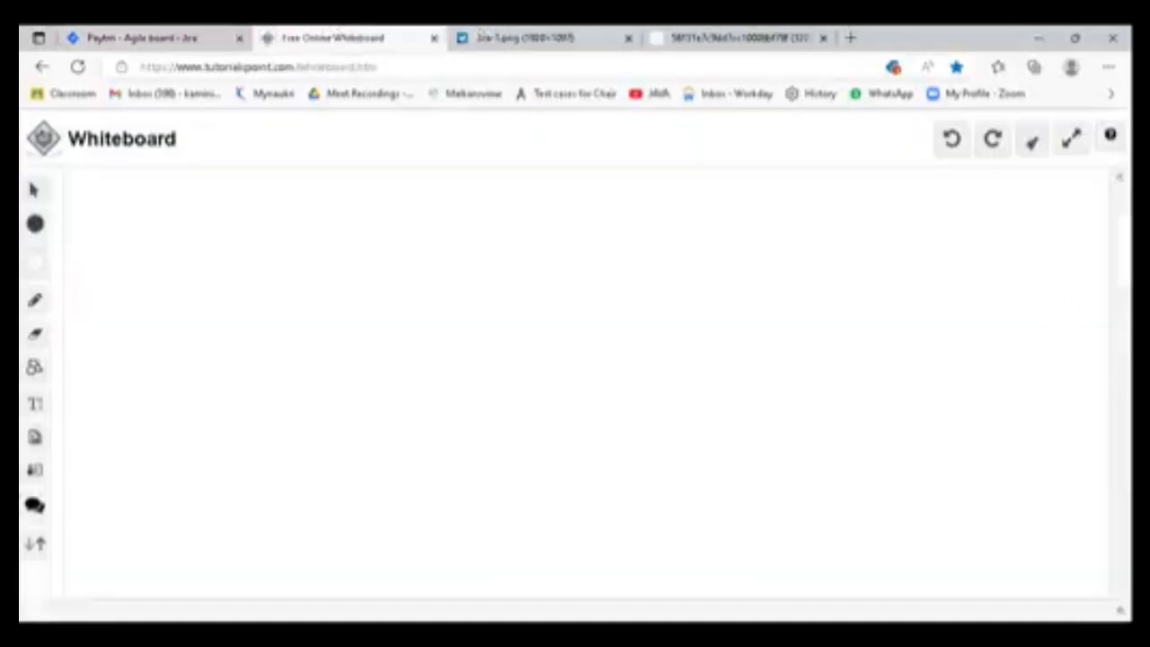
left_click(142, 38)
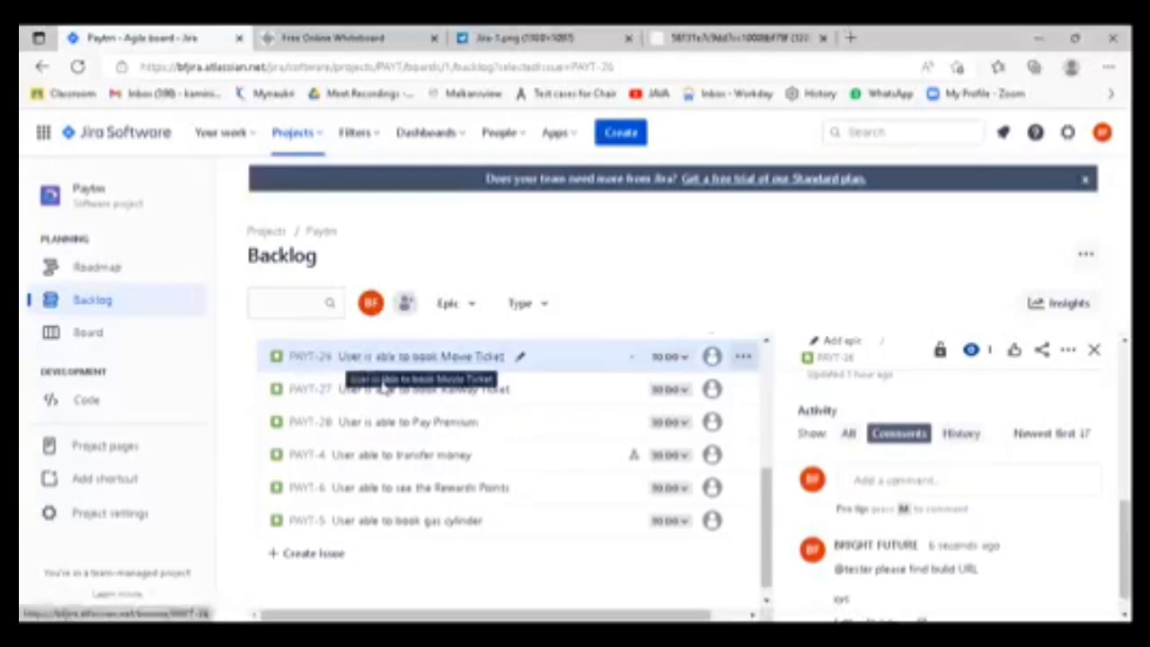
scroll(421, 510, "down", 1)
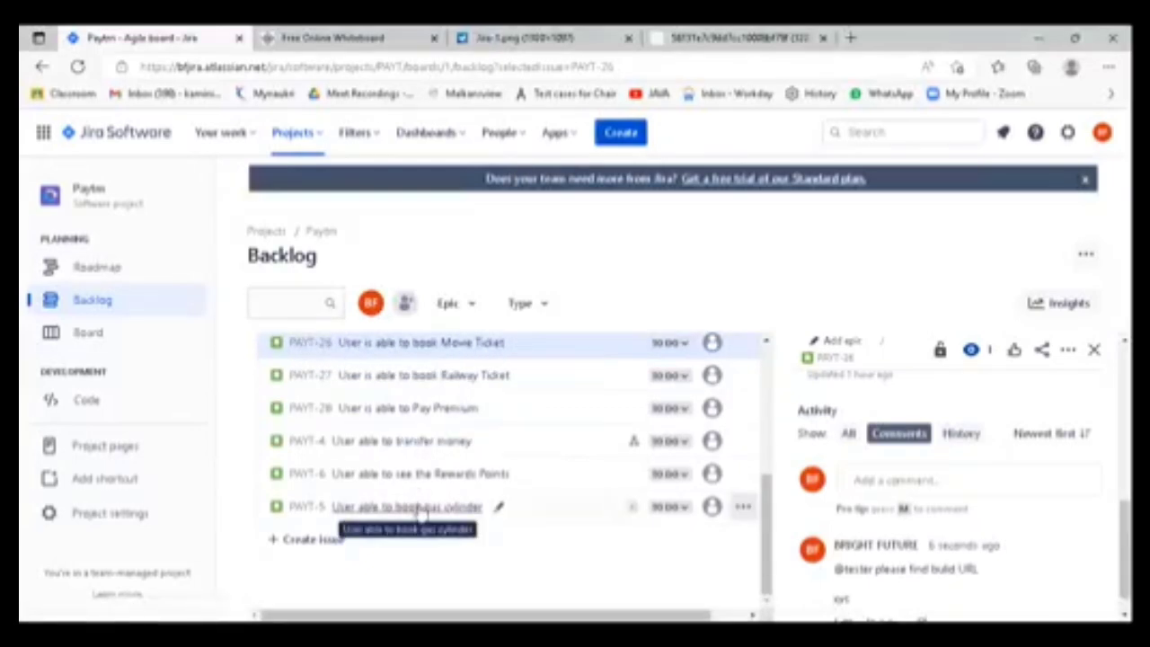